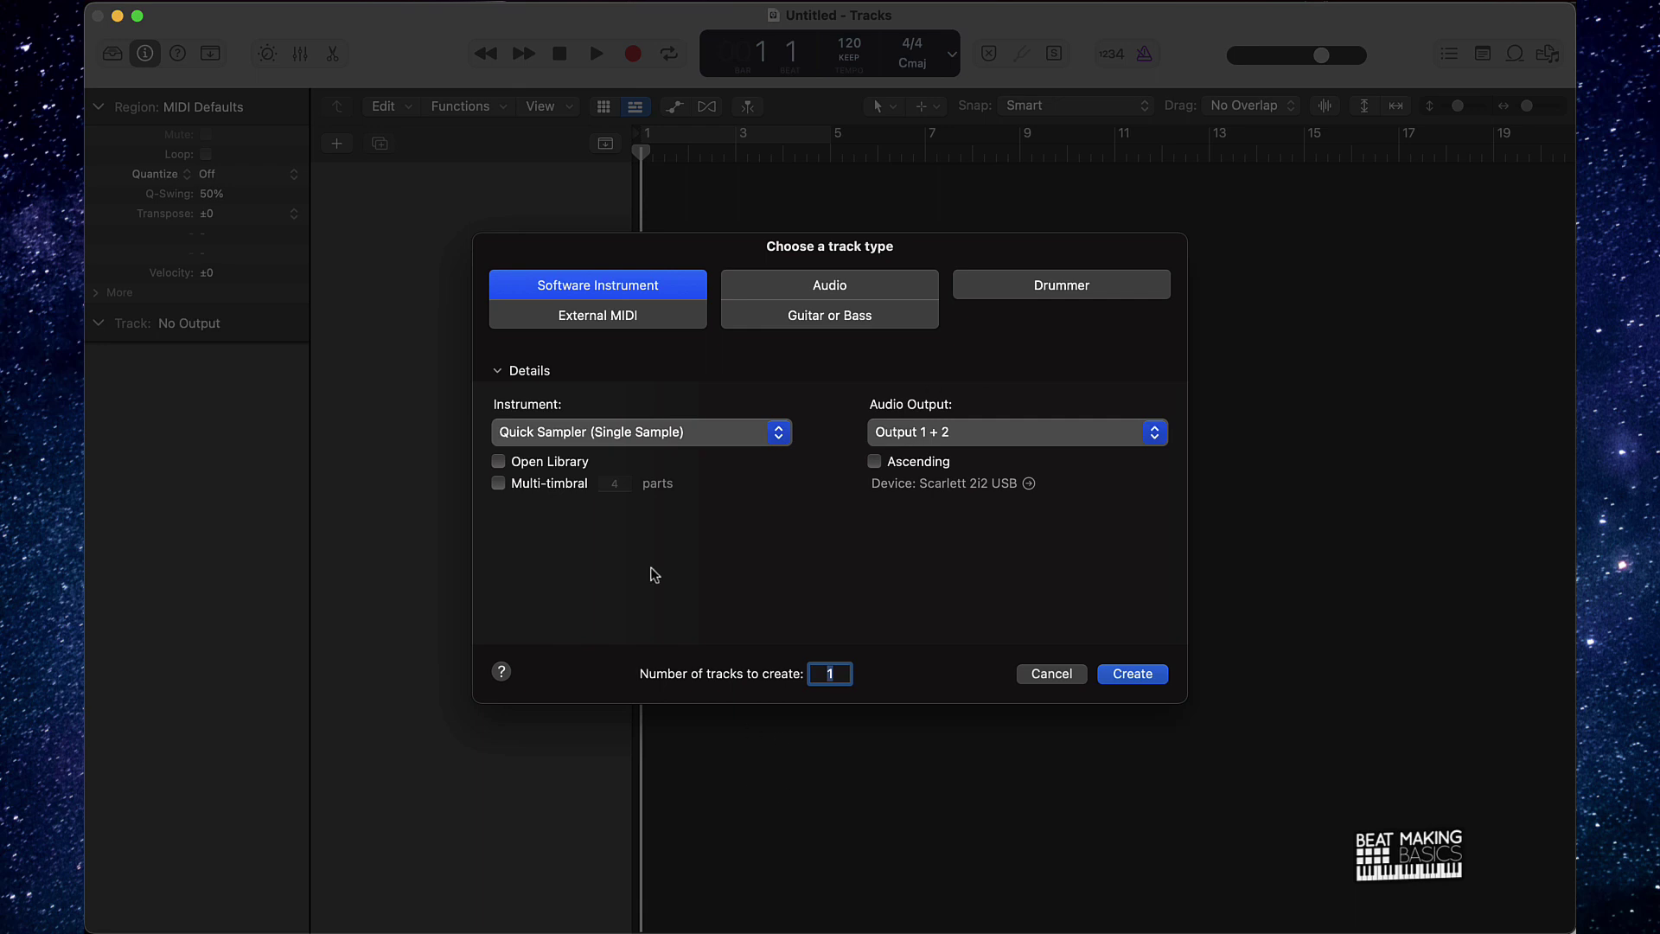
Create one software instrument track with Omnisphere as its instrument
left_click(627, 435)
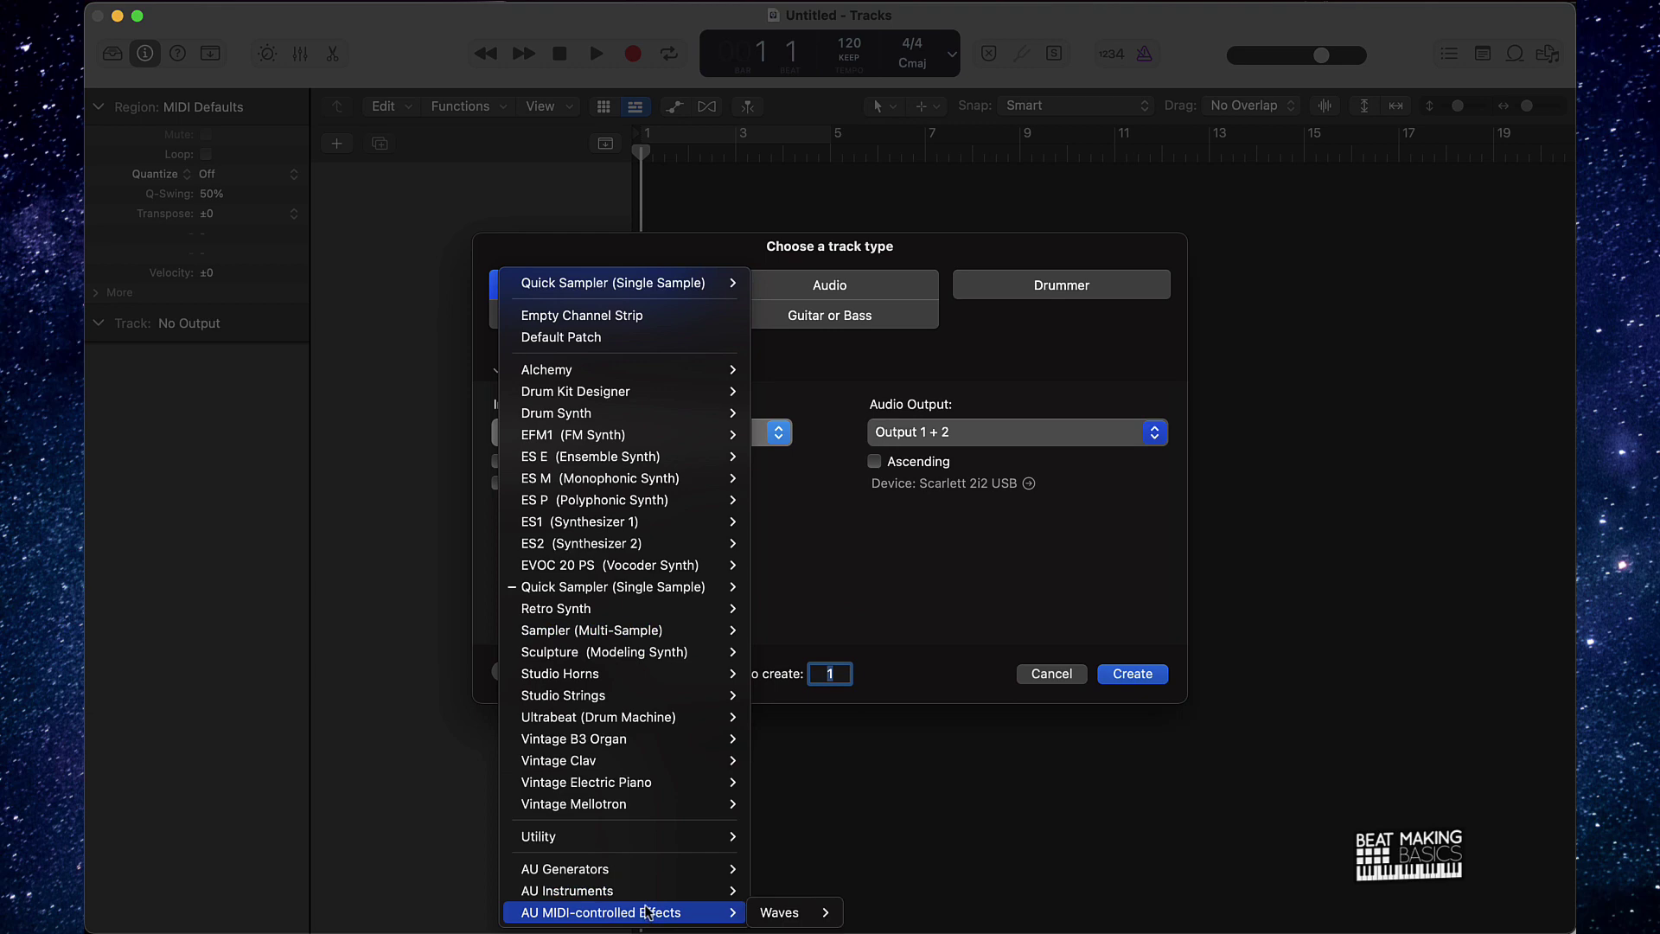
mouse_move(651, 893)
mouse_move(806, 899)
mouse_move(950, 891)
left_click(1067, 891)
left_click(1135, 674)
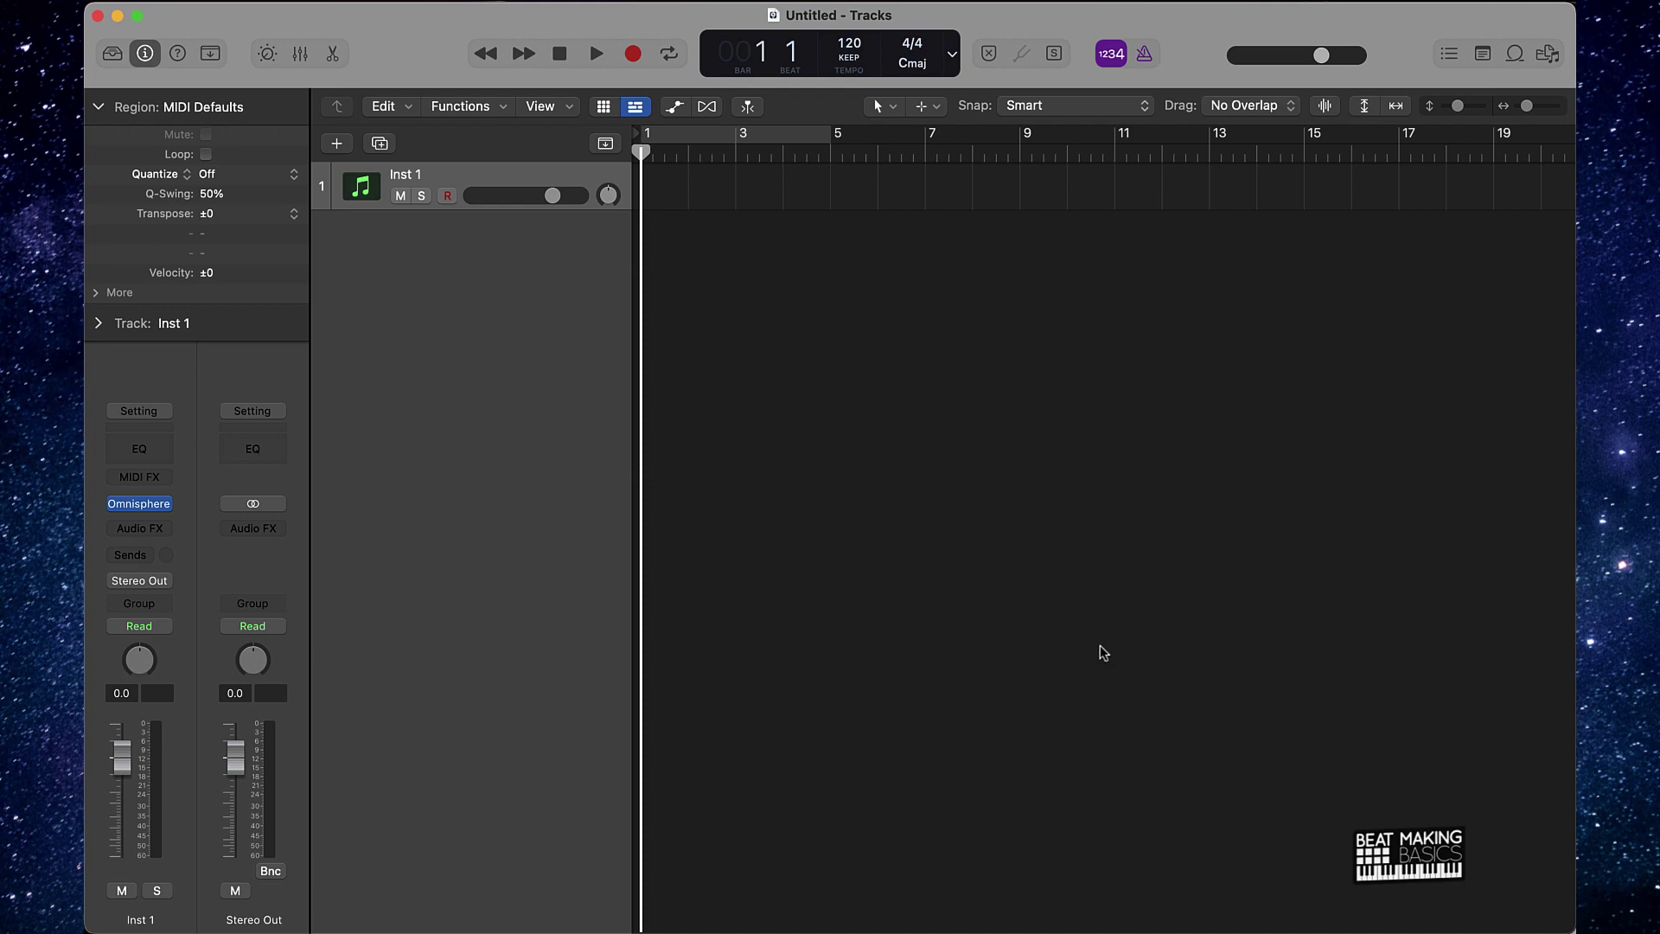
Set the new track's MIDI Out Channel to 1 in its track settings and collapse them again
left_click(95, 323)
left_click(223, 451)
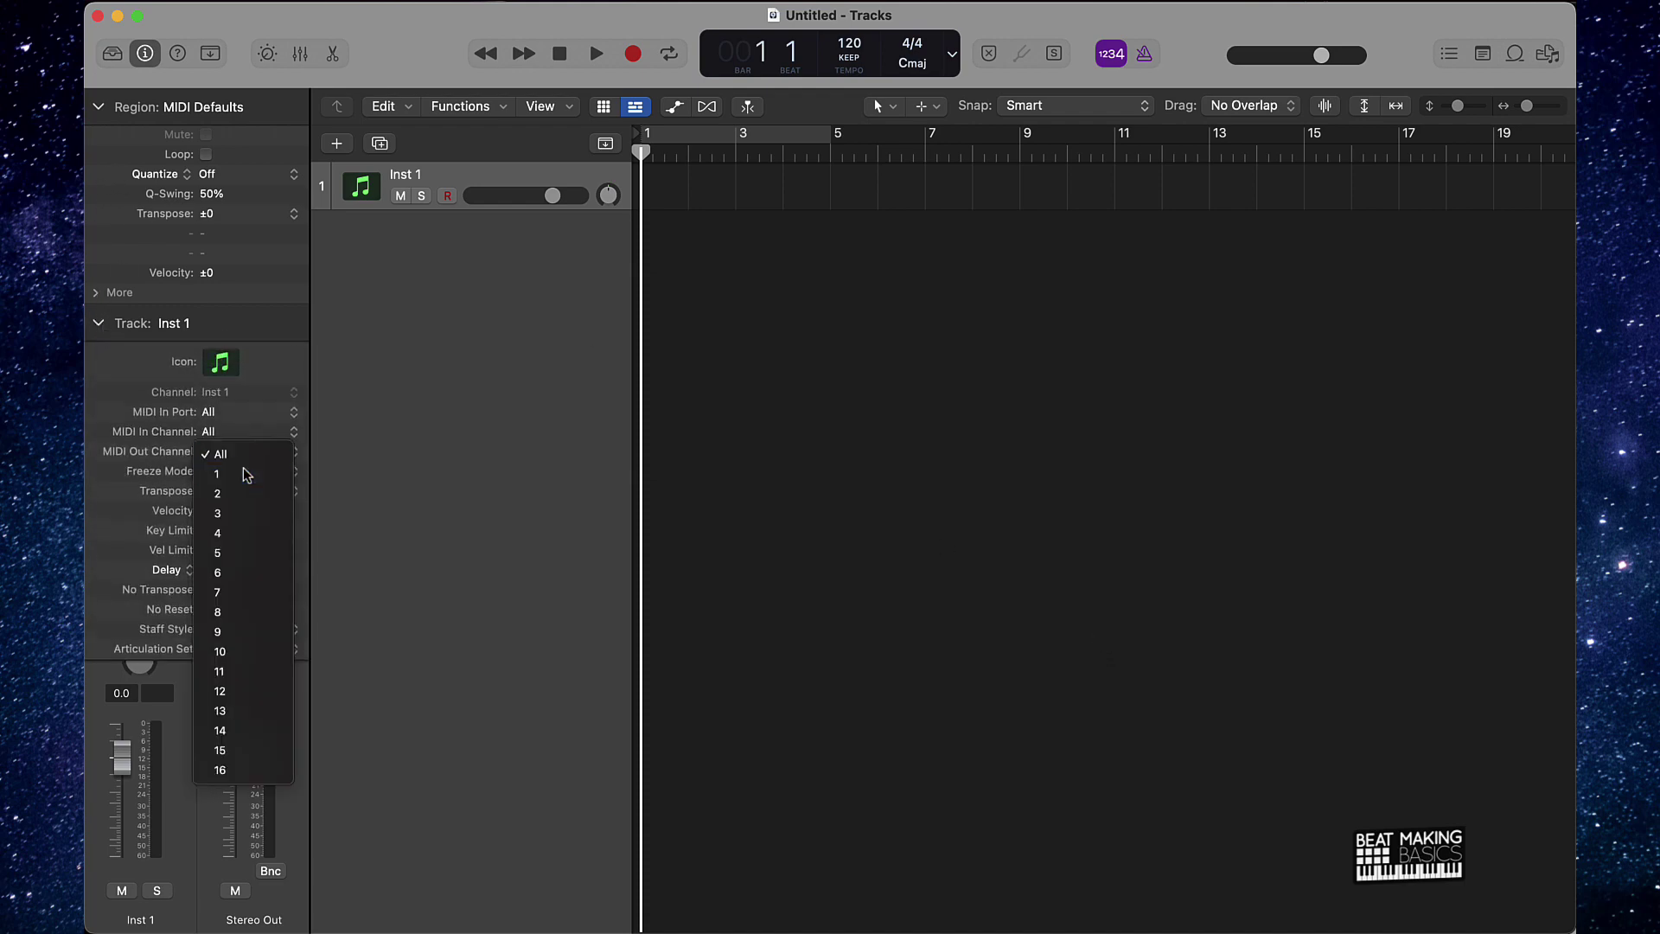
left_click(217, 473)
left_click(97, 322)
Open the Omnisphere window, switch its patch directory to SuperStarO Omnisphere 2 Preset Bank, and move the window fully into view
left_click(138, 503)
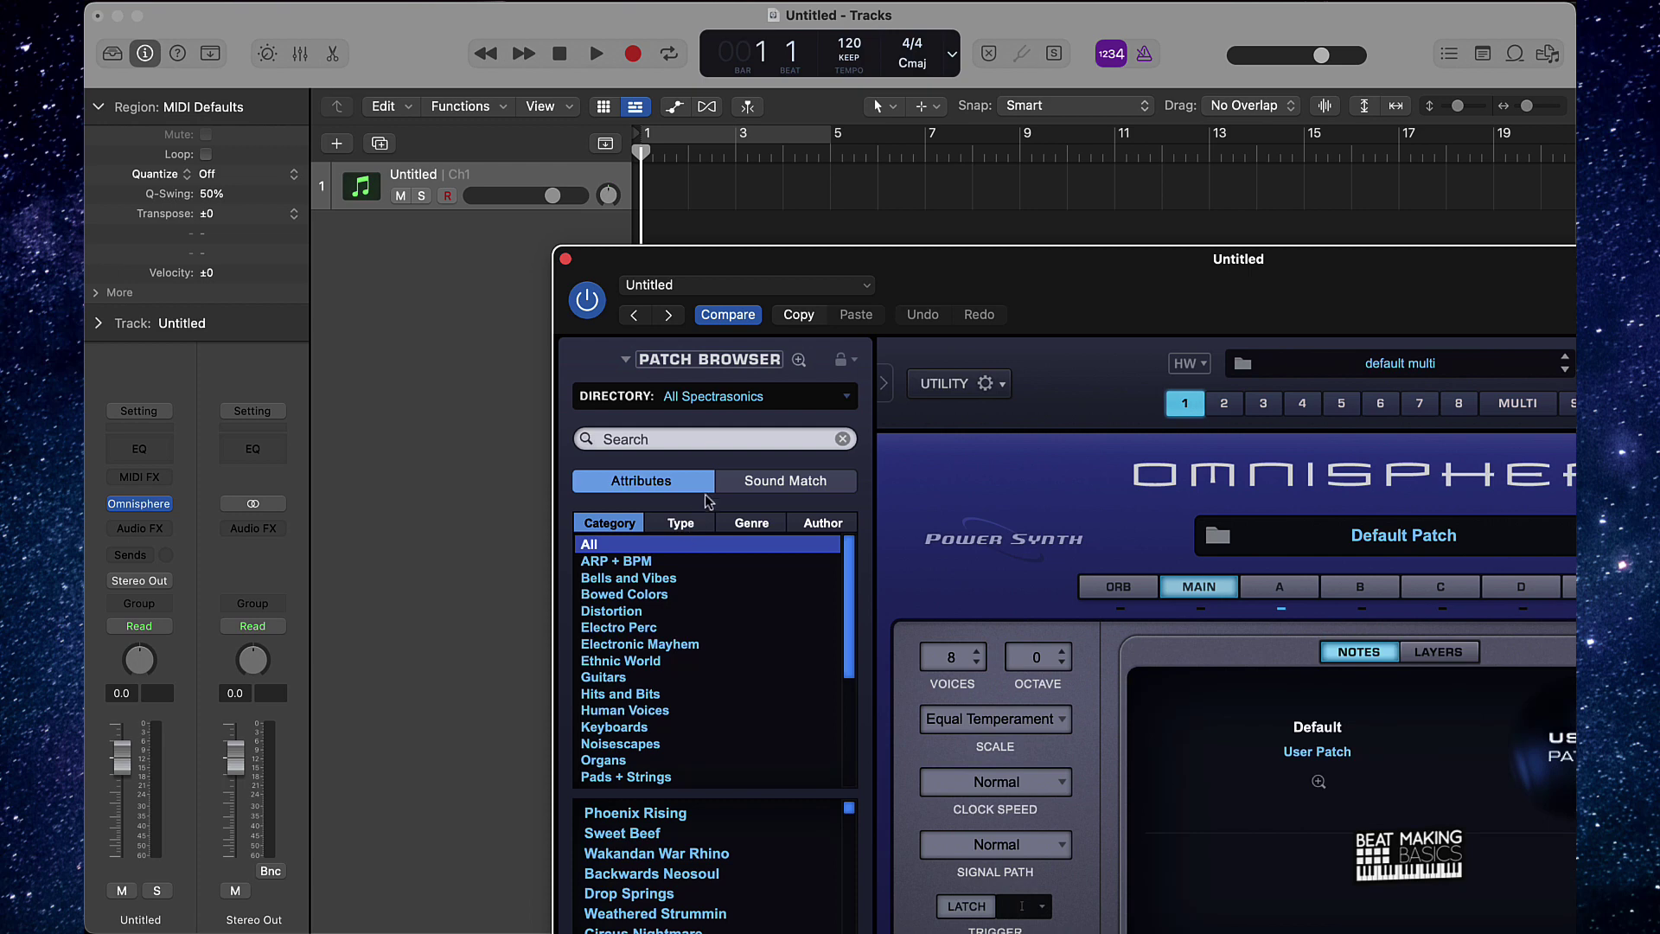
left_click(700, 396)
mouse_move(778, 551)
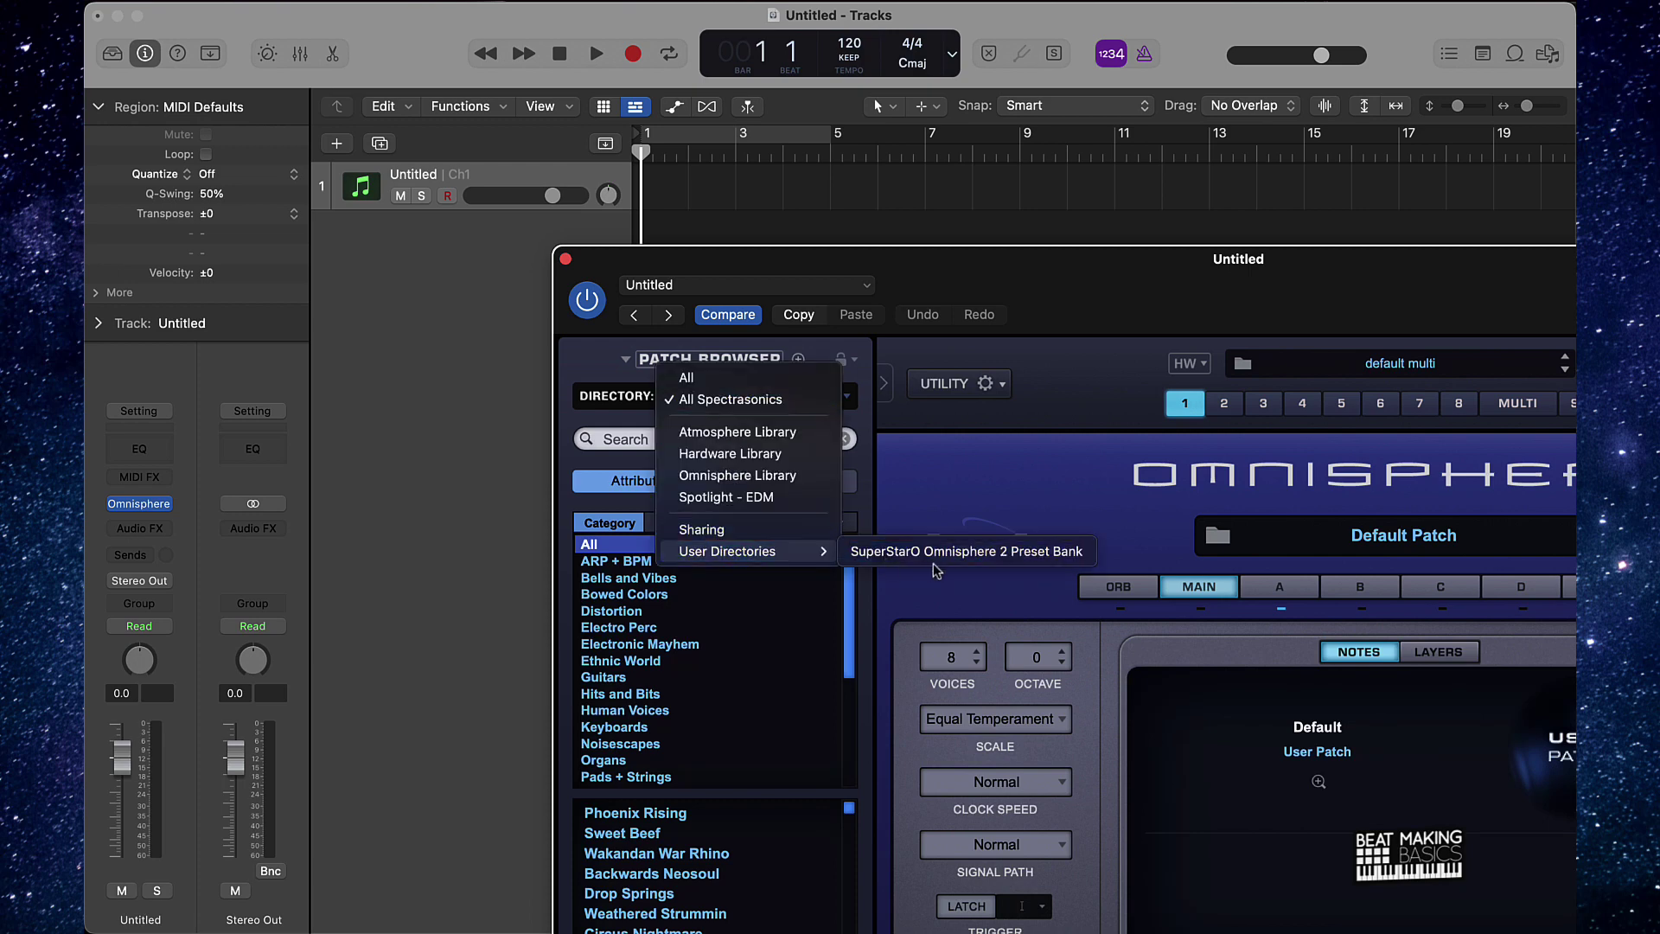
left_click(961, 553)
left_click_drag(1178, 259, 1055, 107)
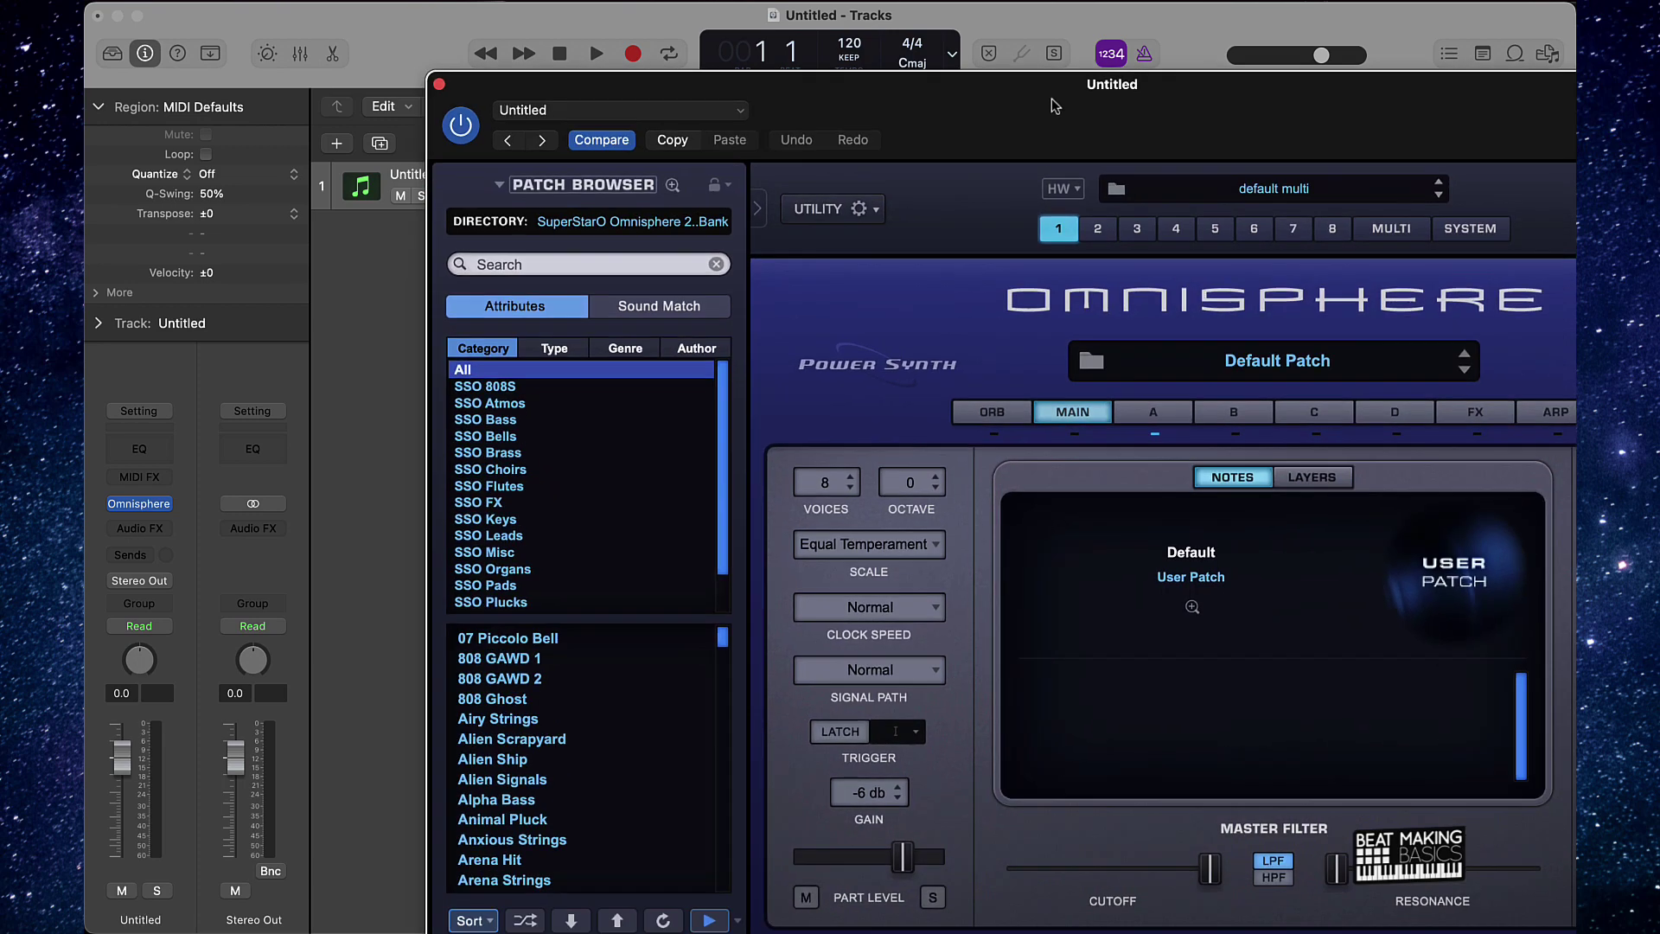
Audition the SSO Synths patches Changing Times, Burning Funk, Burnt Right Through, So Far So Good and O Synth
scroll(537, 481, "down", 3)
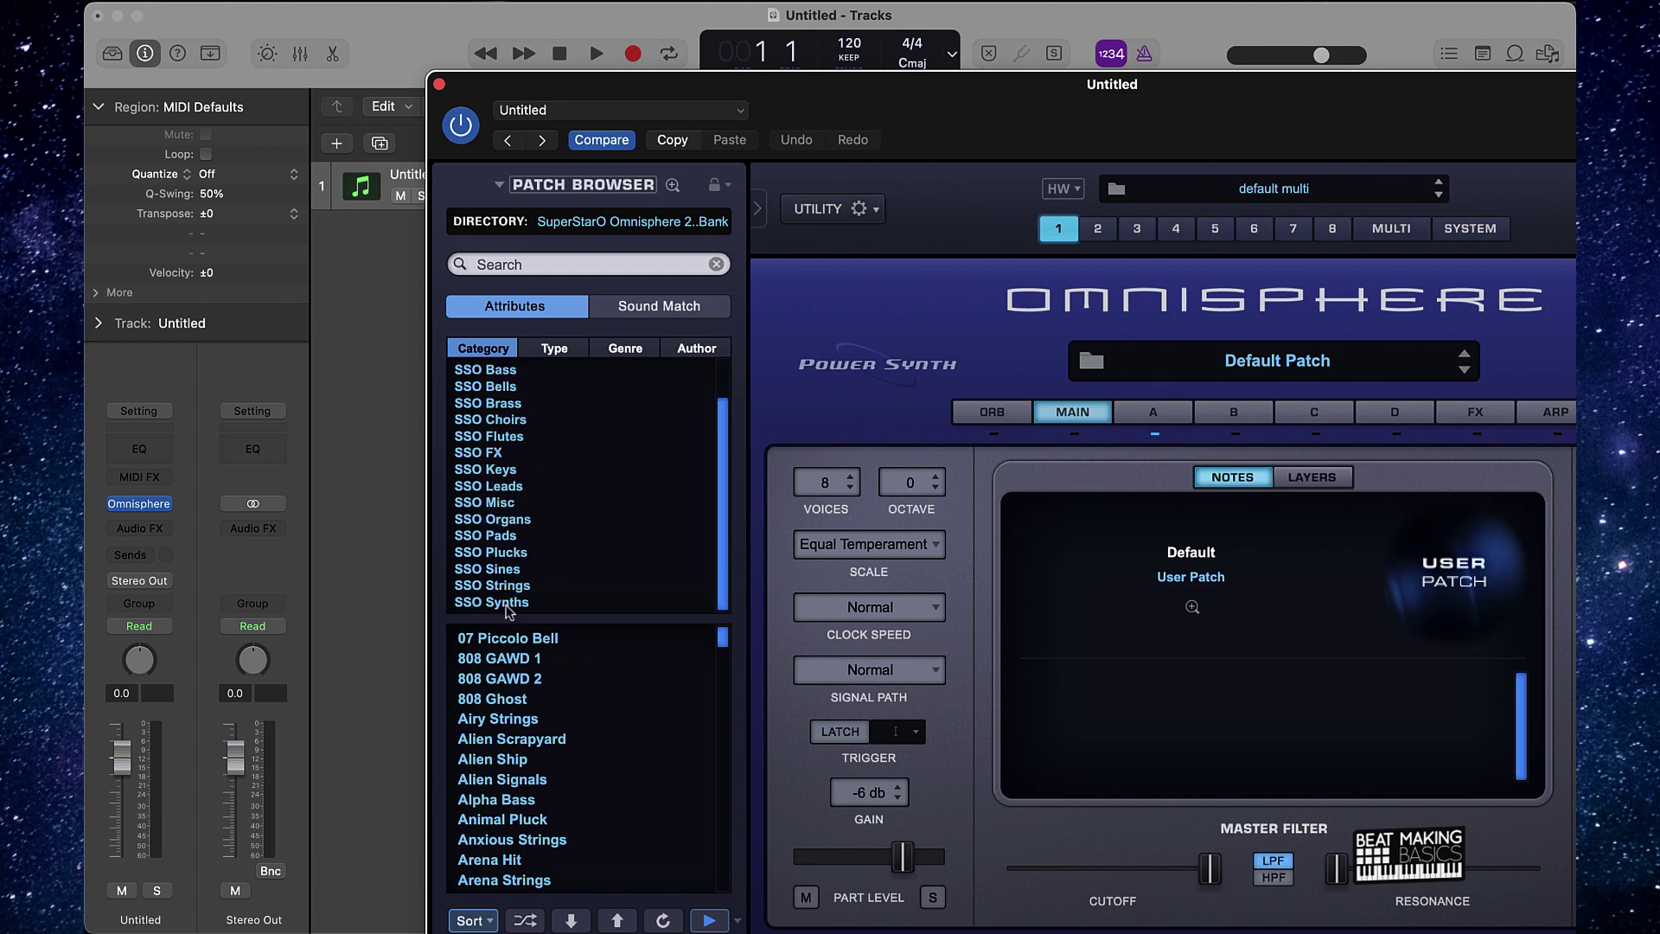
left_click(560, 601)
left_click(544, 686)
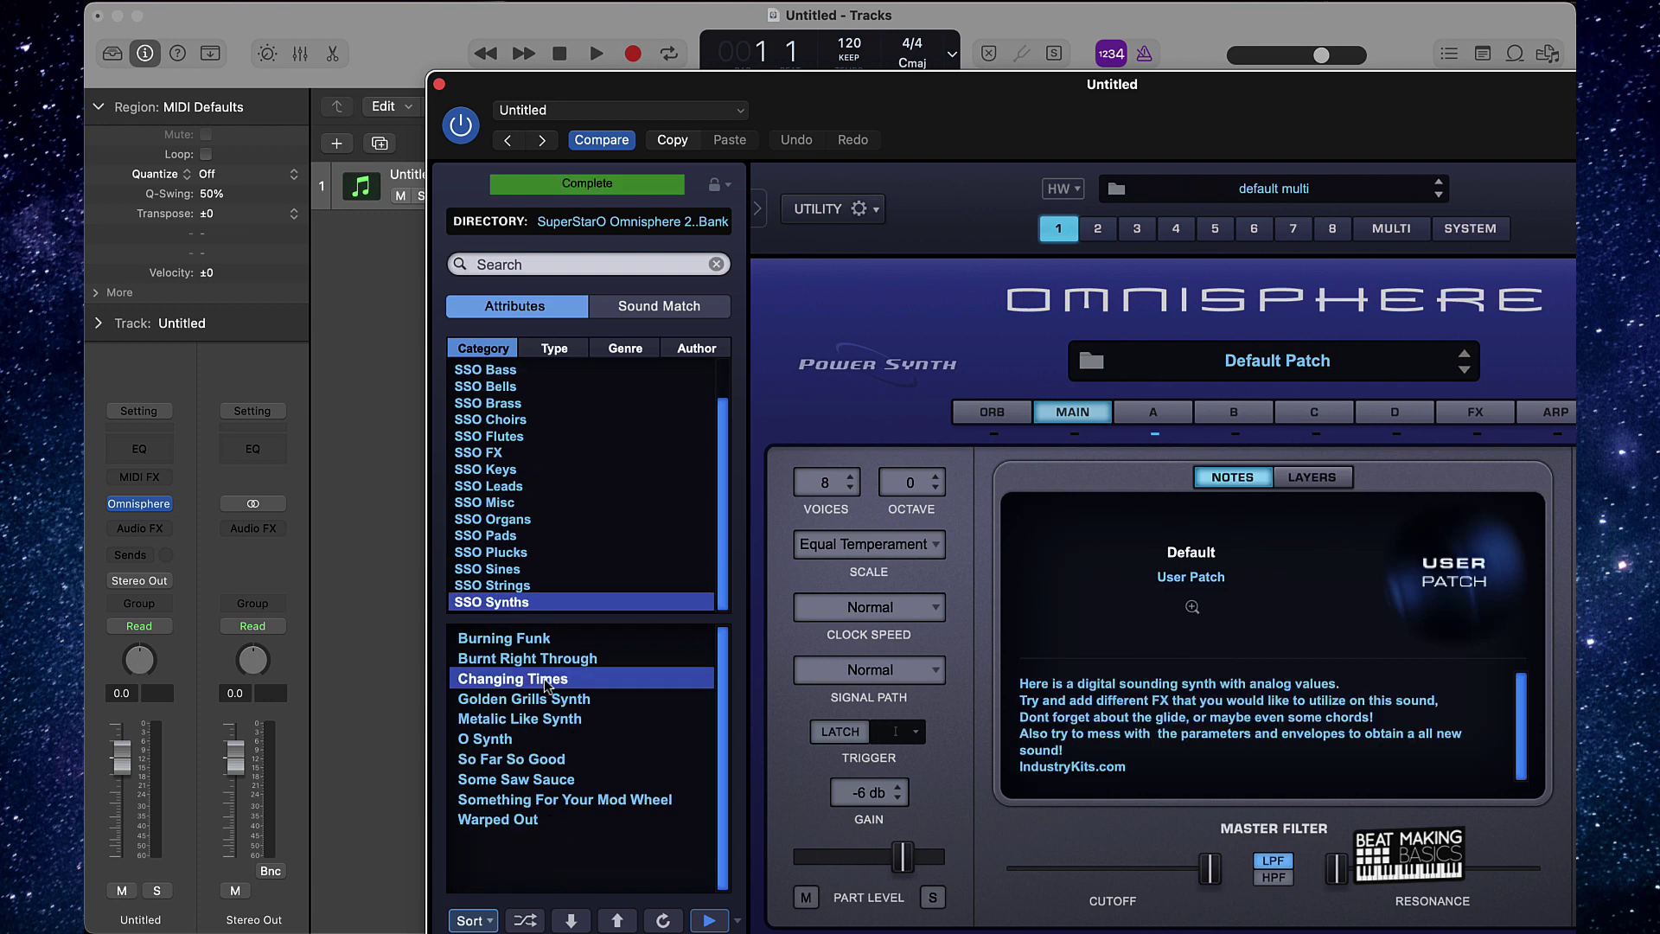
left_click(536, 640)
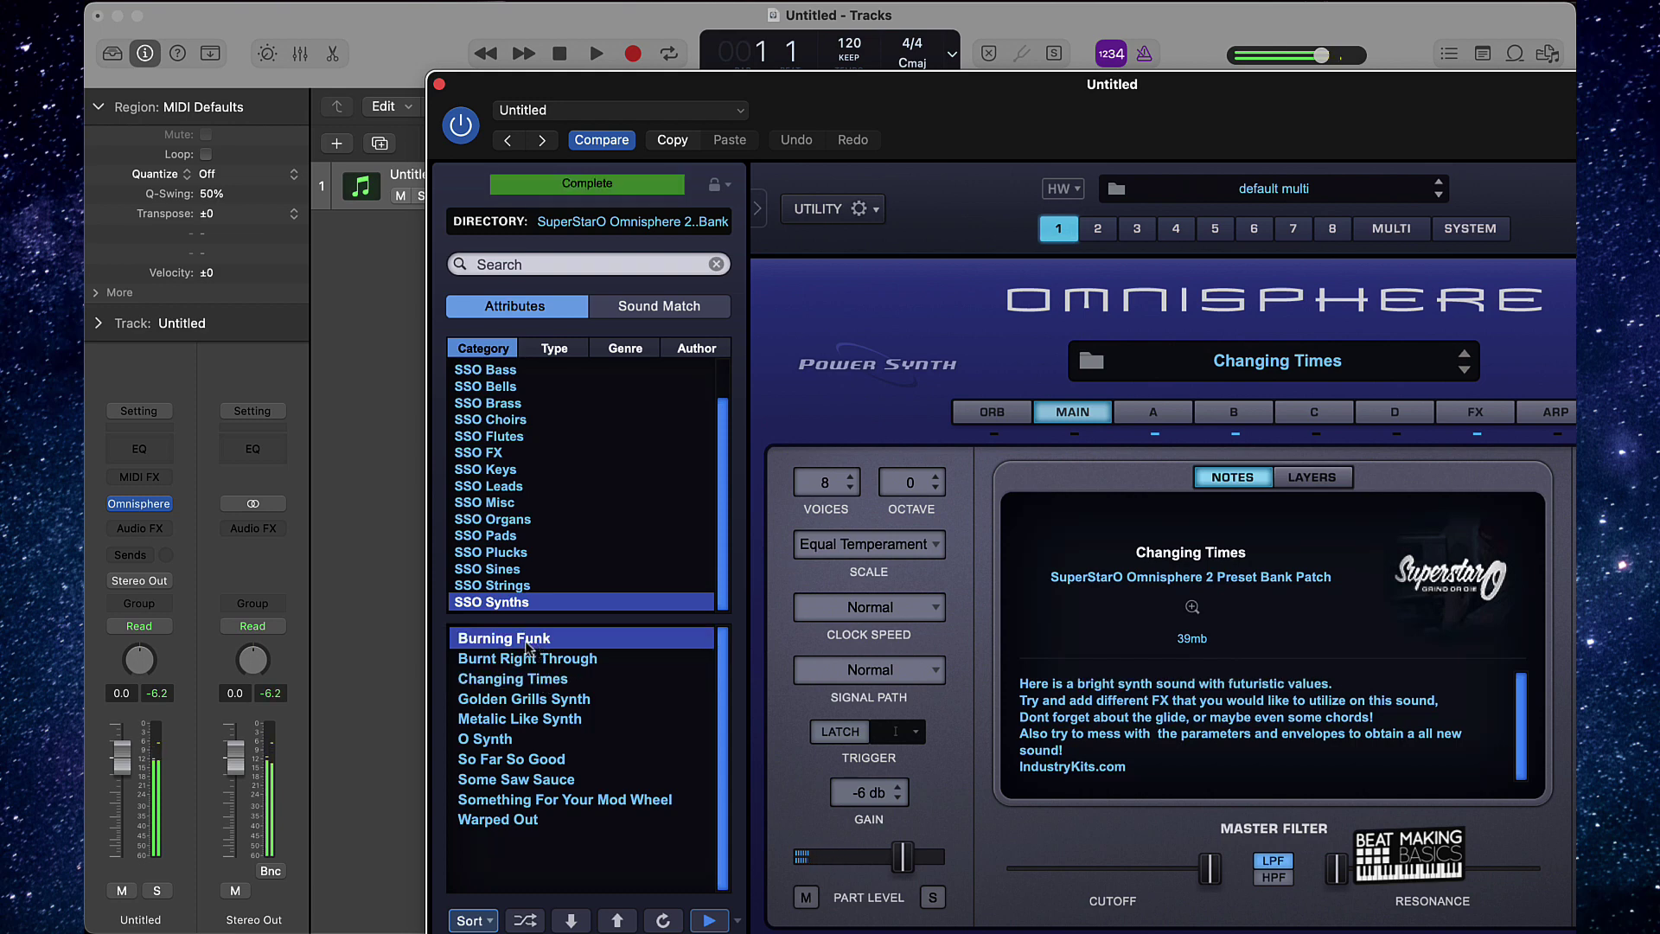
left_click(532, 658)
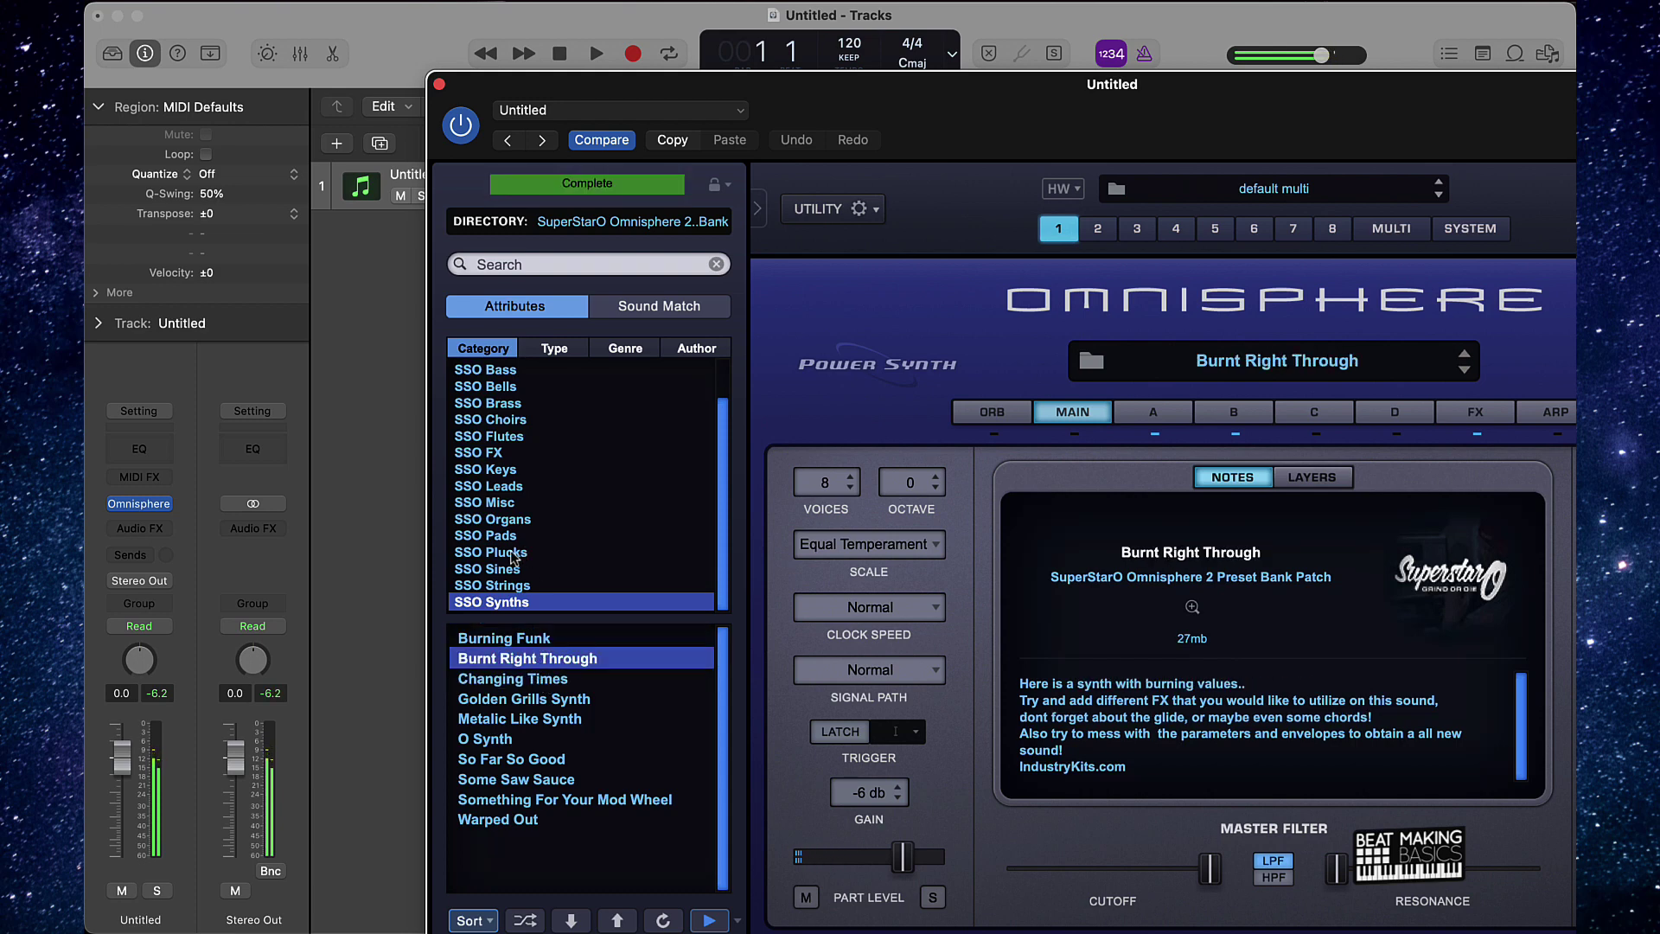
left_click(523, 761)
left_click(511, 742)
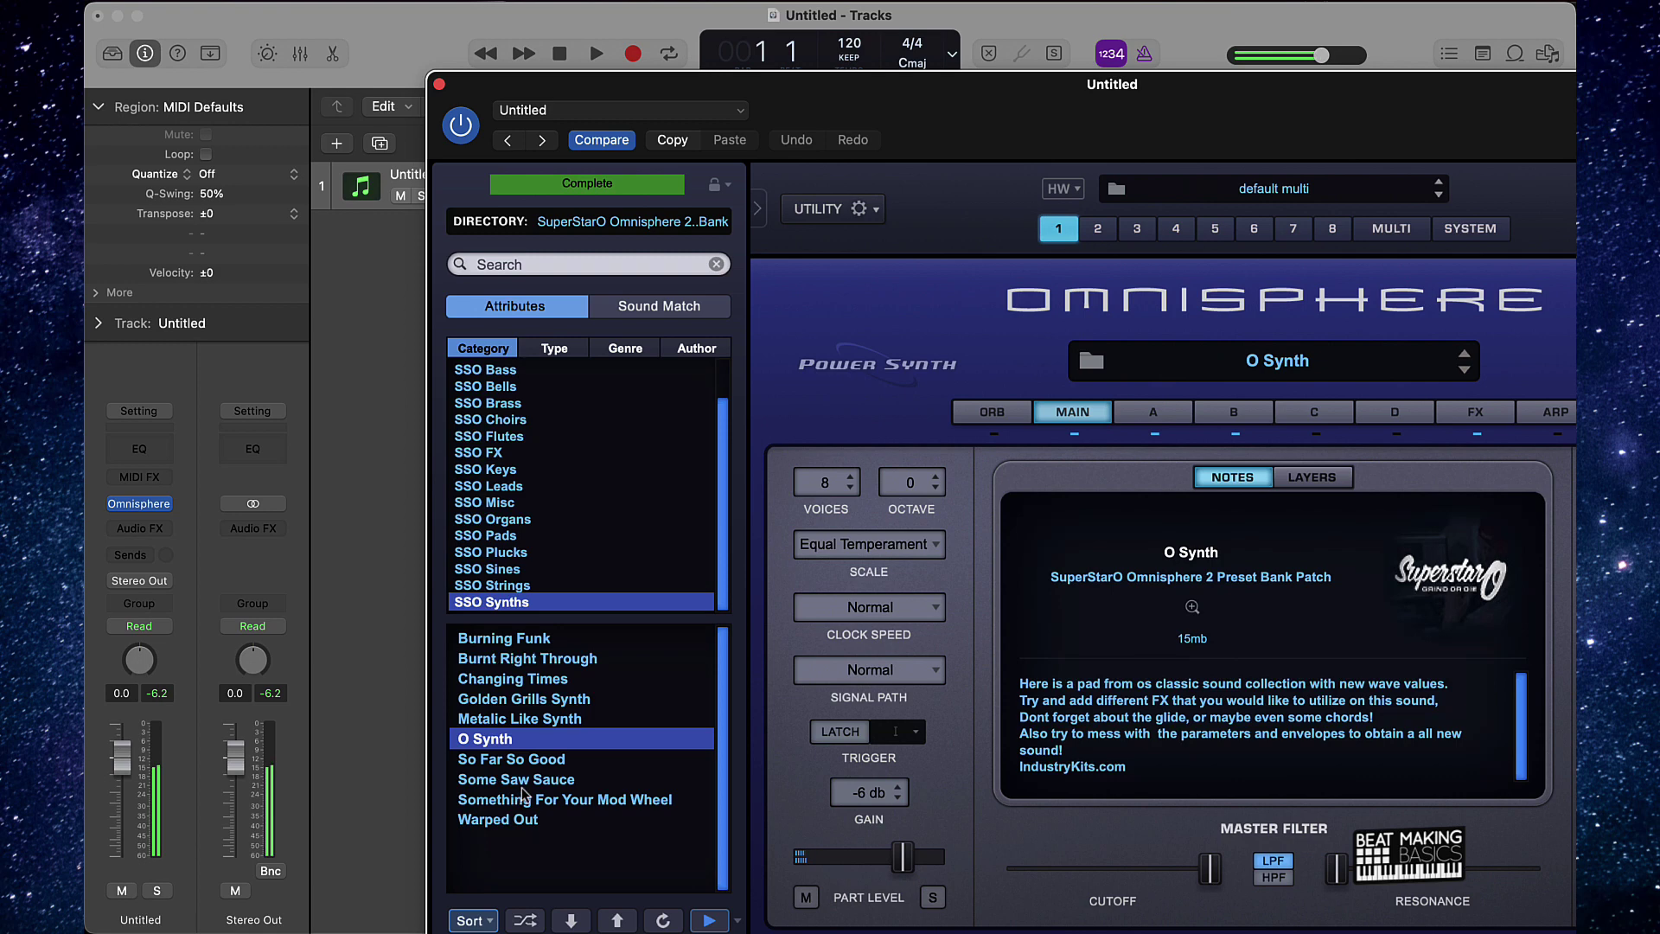
Audition the SSO Sines patches Sines Out and Bust In Sine
left_click(516, 570)
left_click(515, 680)
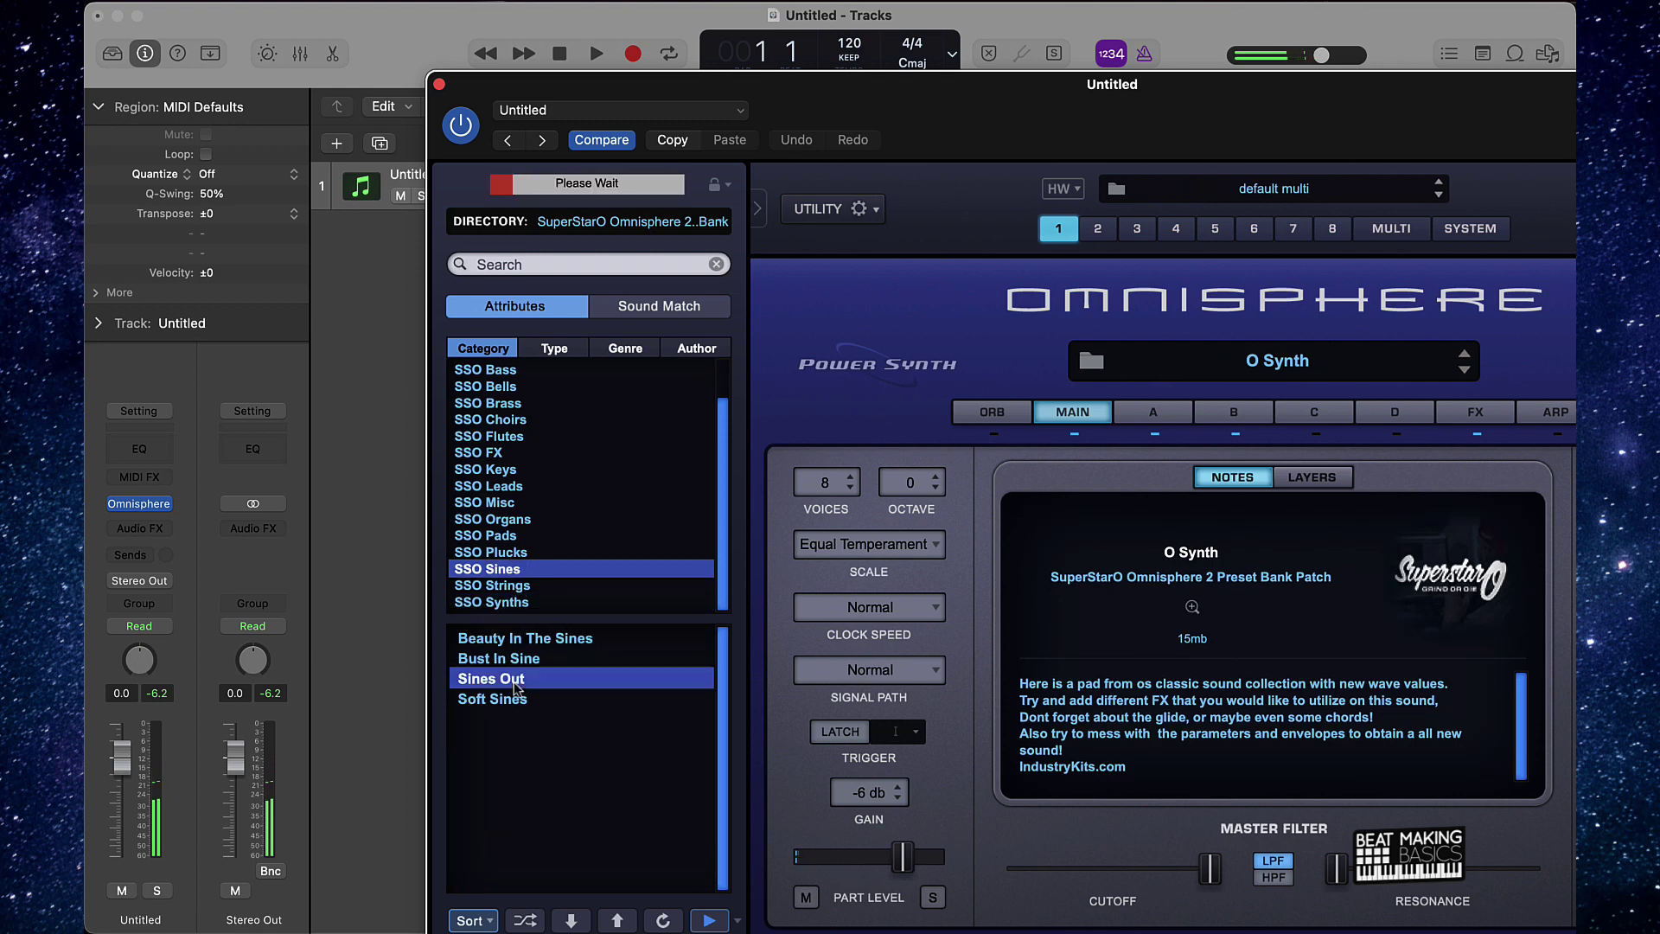
left_click(513, 659)
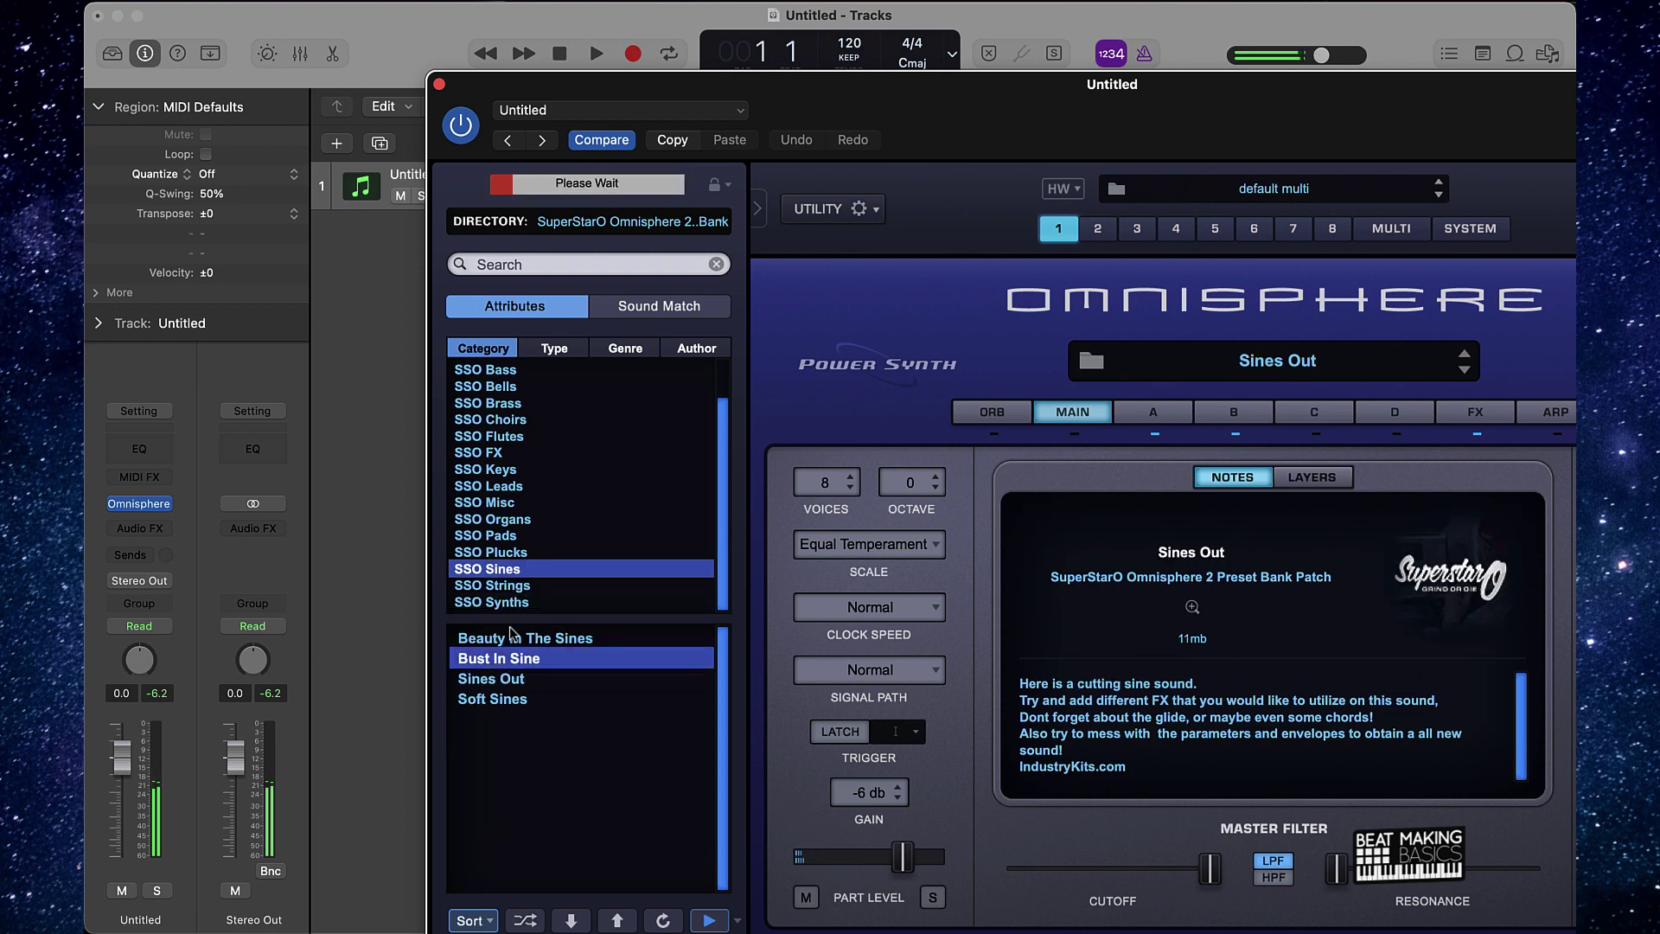
Load the patch On Them Leads from the SSO Leads category and close the Omnisphere window
left_click(504, 487)
left_click(532, 753)
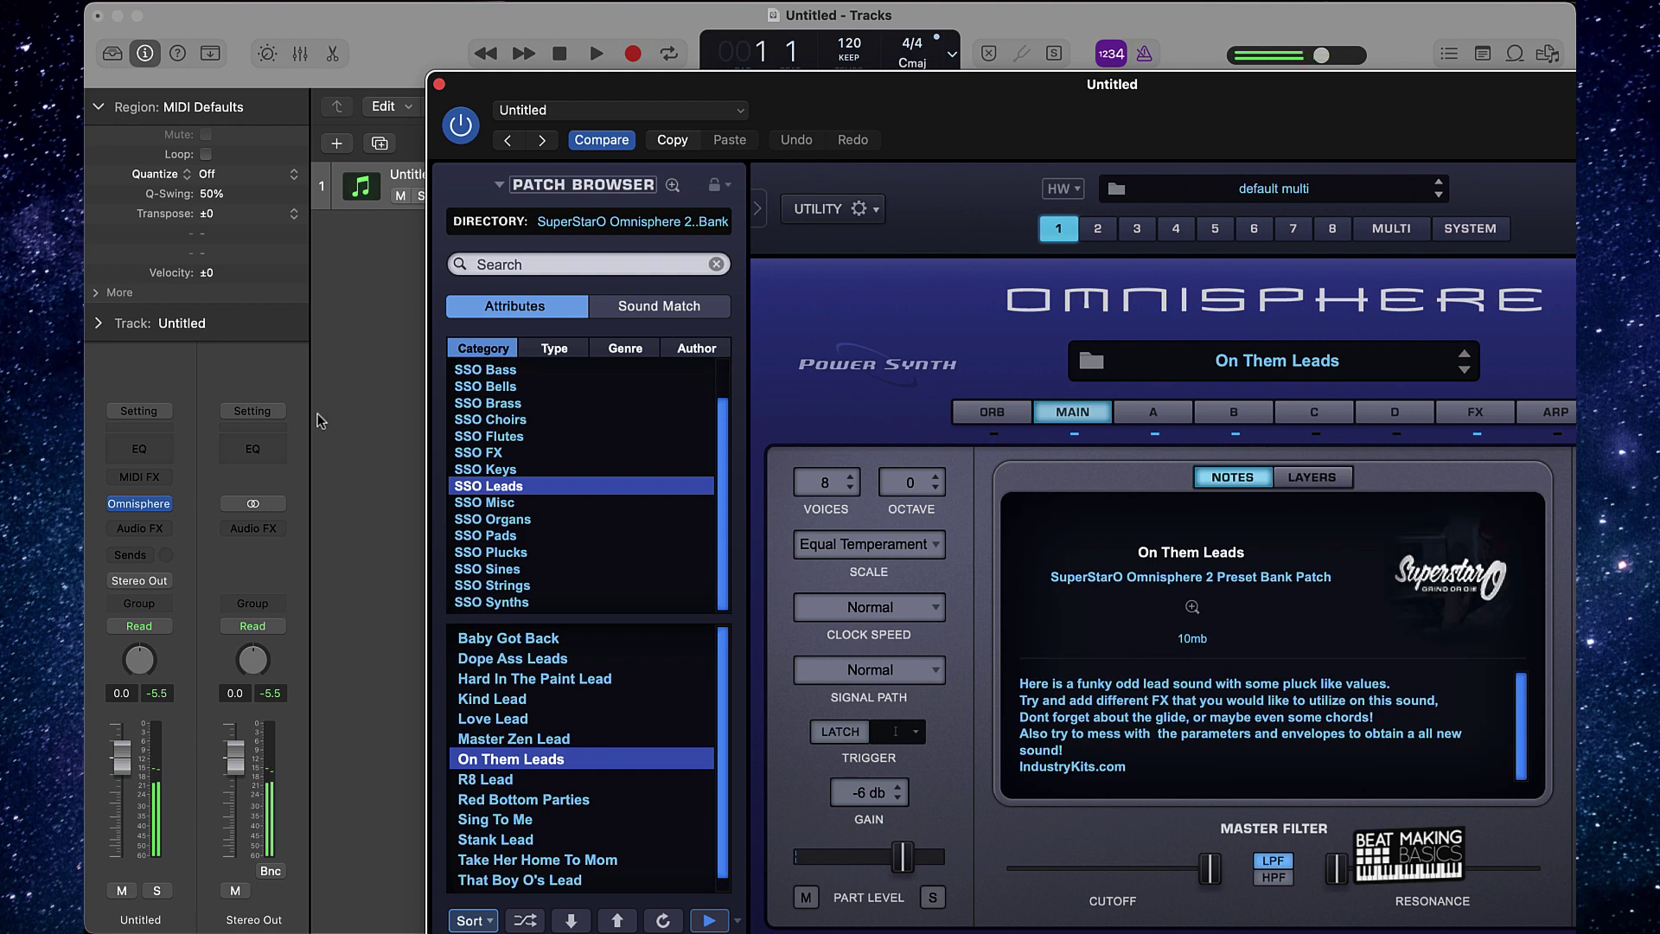
left_click(441, 84)
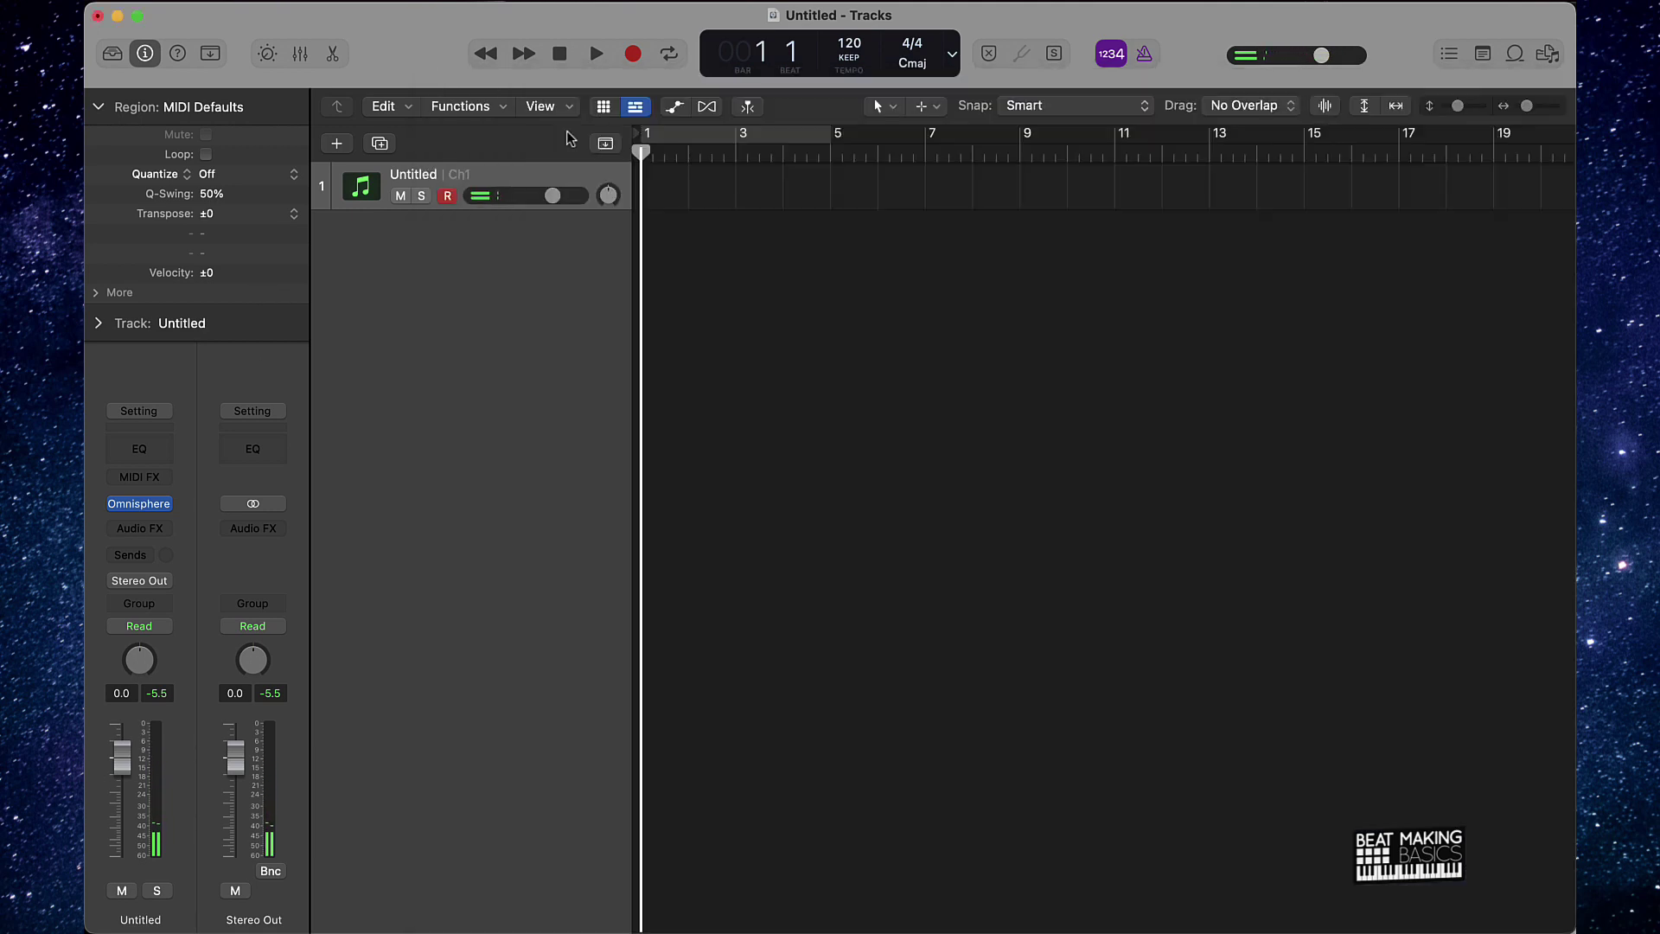
Turn on the cycle range over the first four bars and show the on-screen piano keyboard
left_click(710, 134)
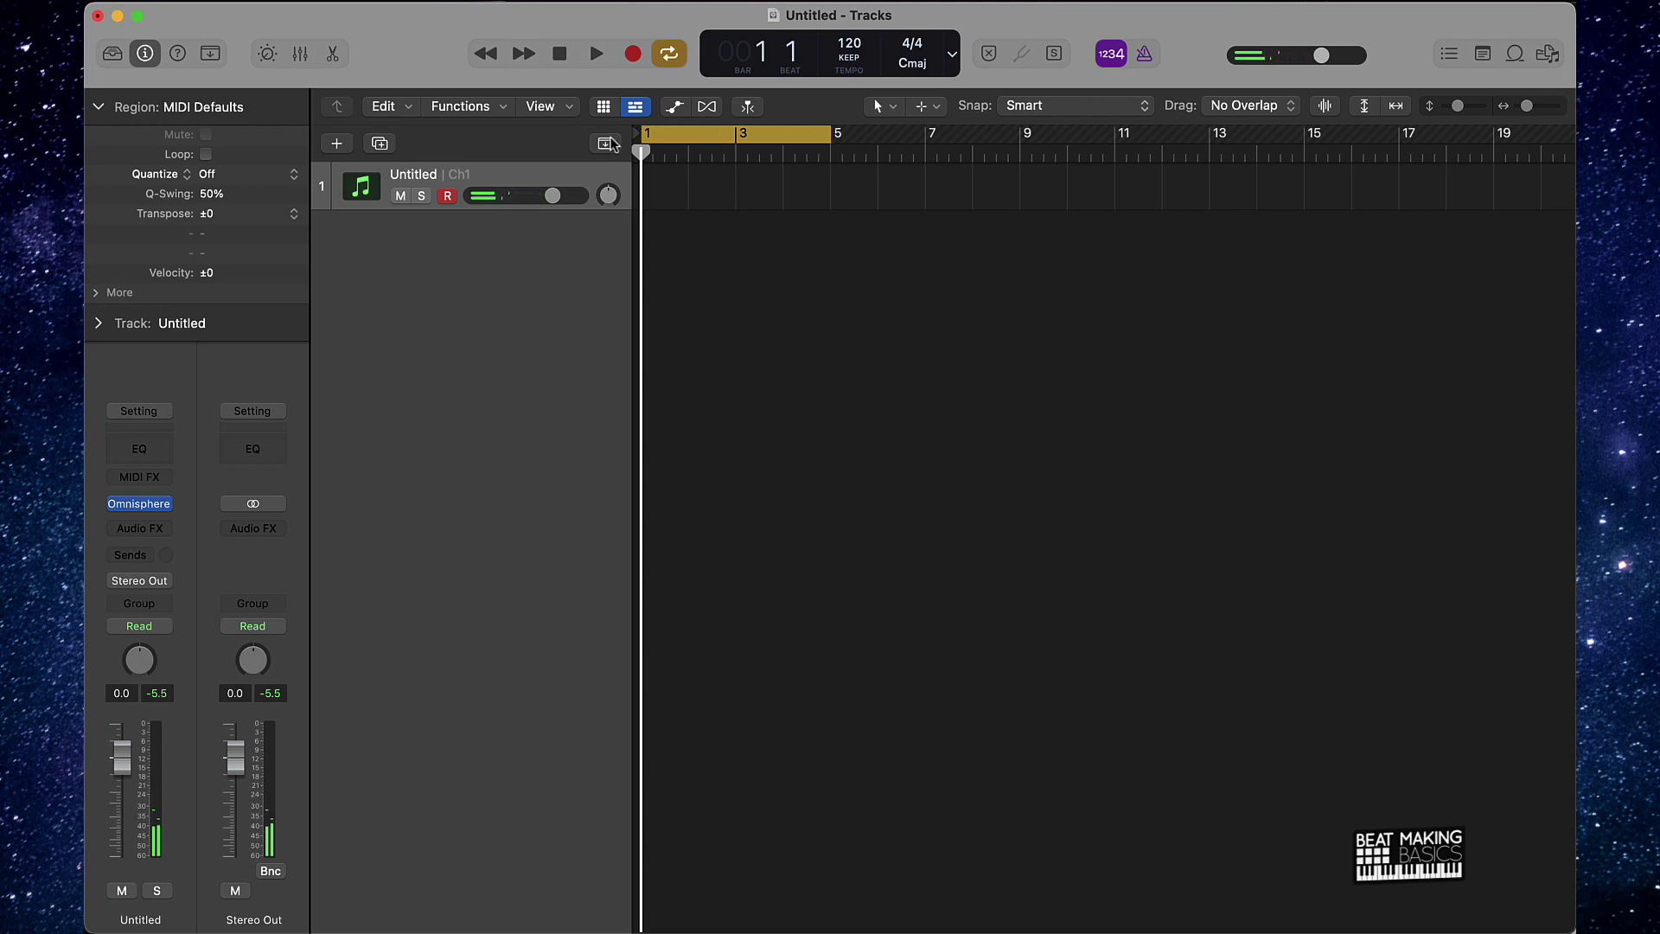
key("super+k")
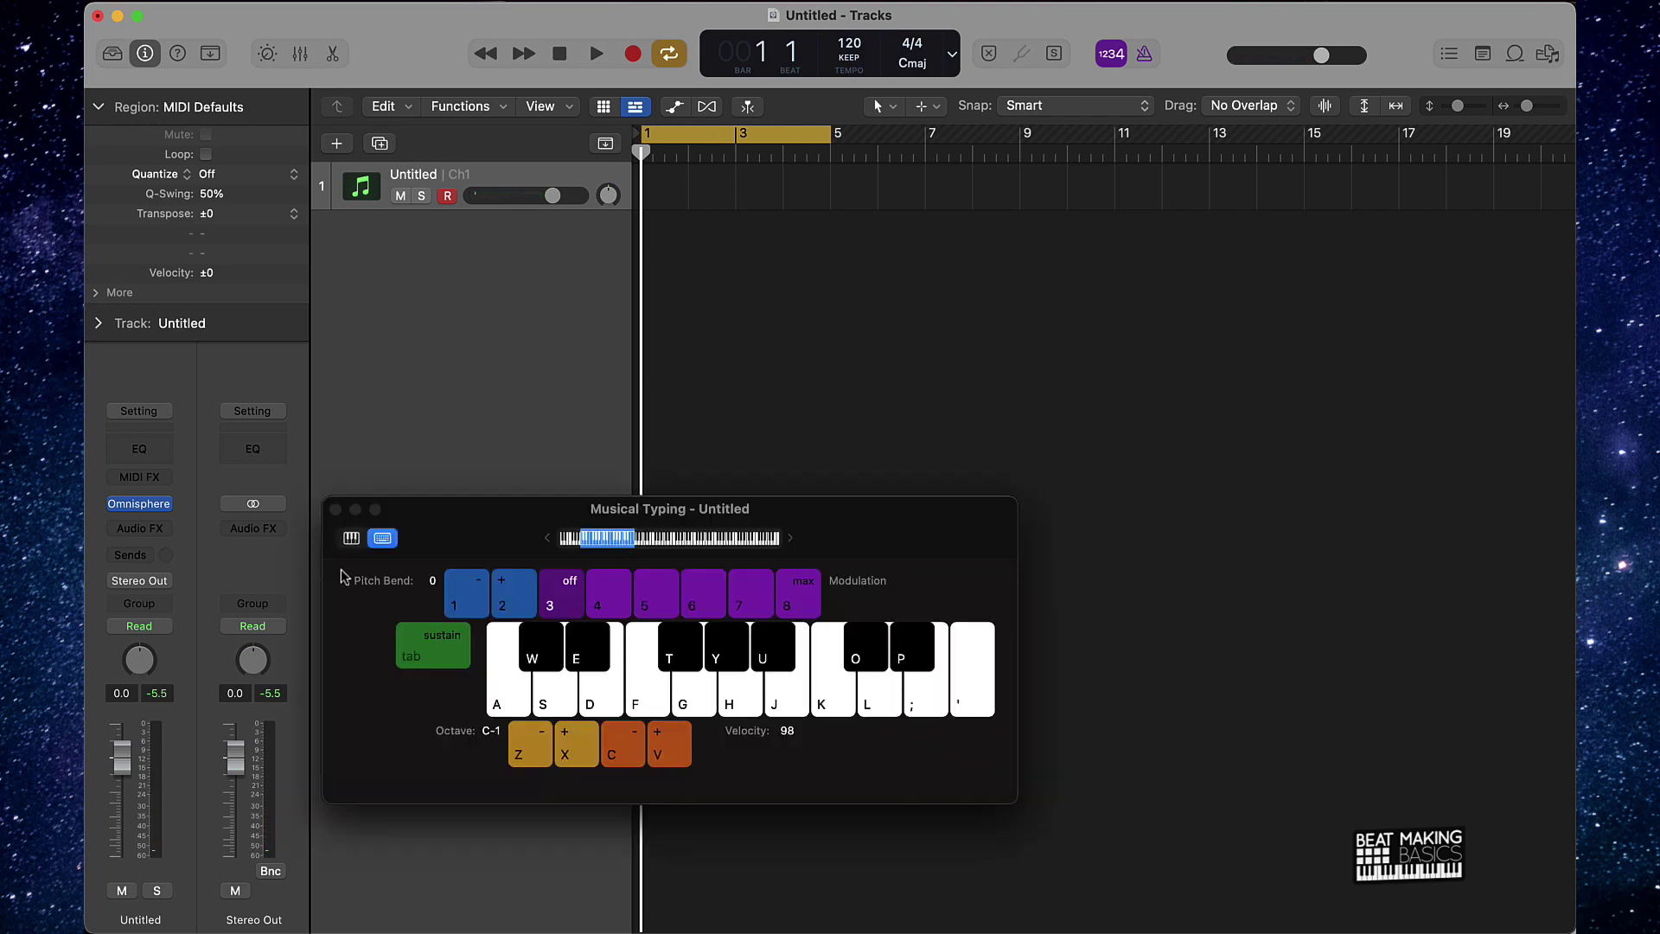
left_click(352, 540)
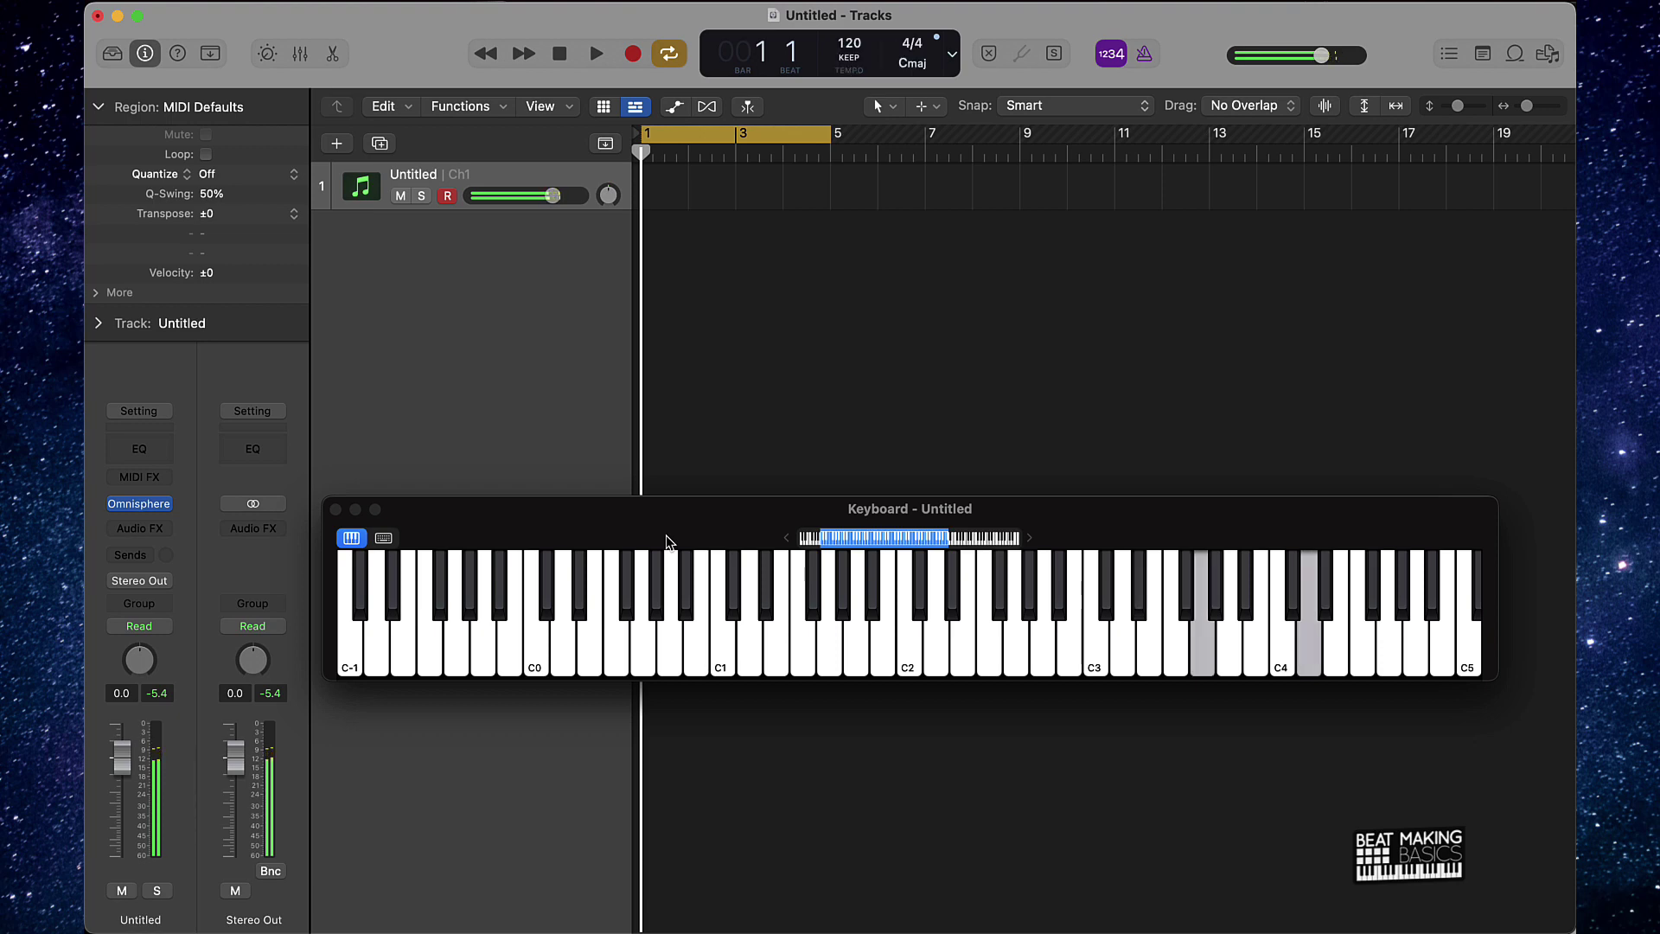
Record a progression of three-note chords on the Omnisphere track over the four-bar cycle, and close the on-screen keyboard
key("r")
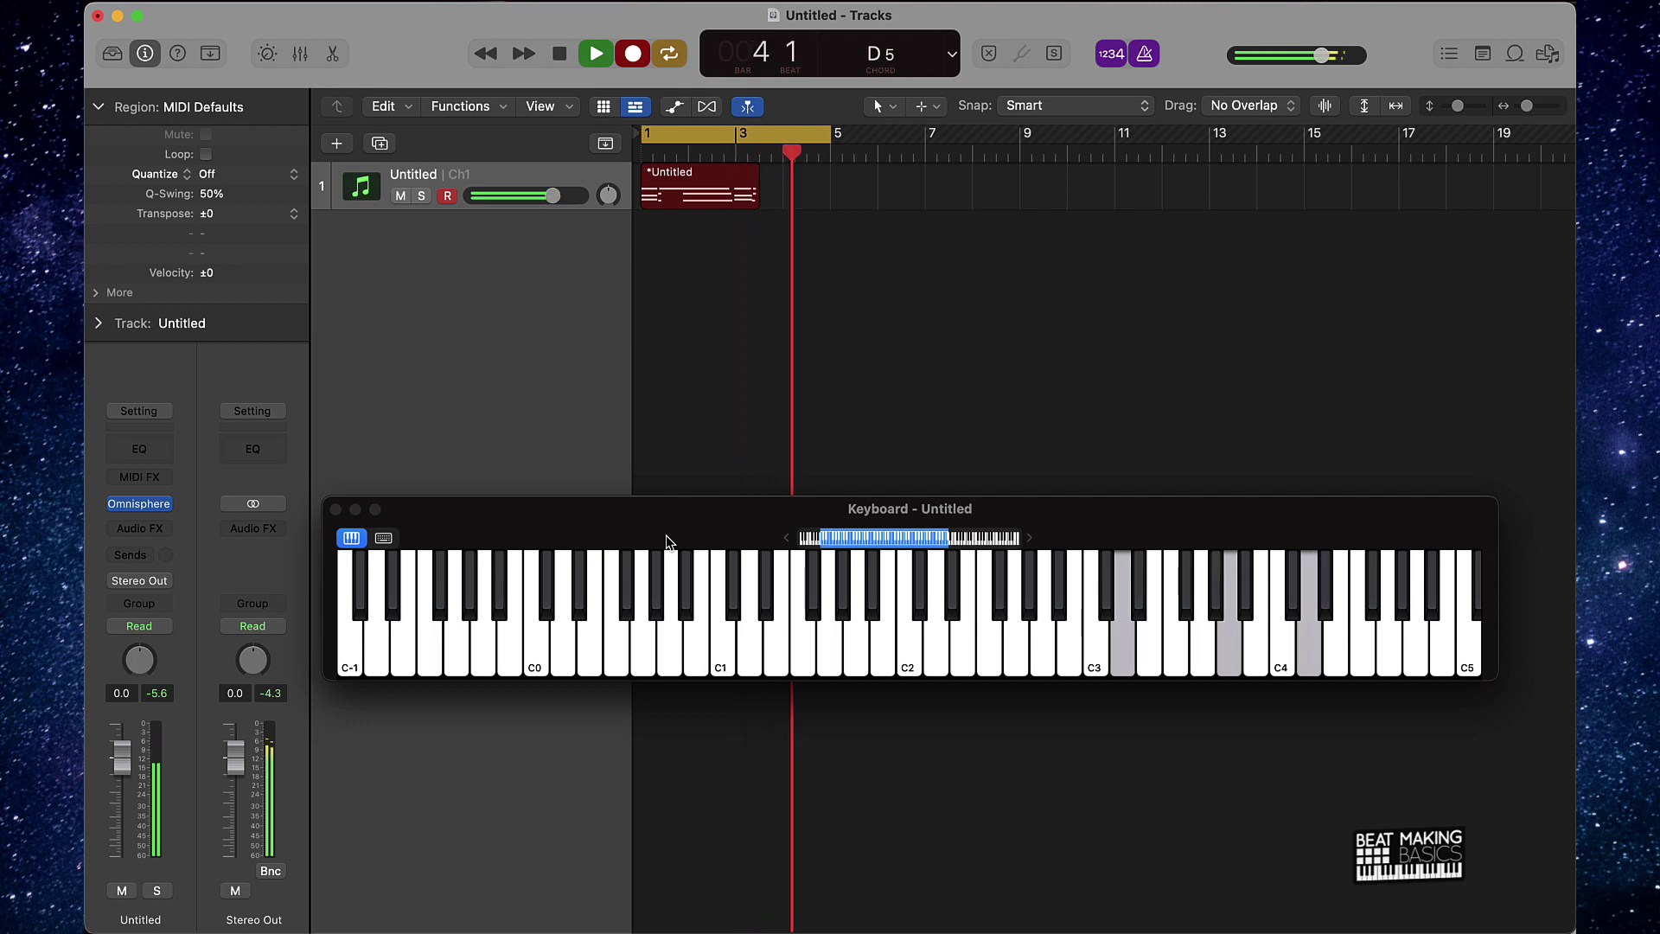
key("space")
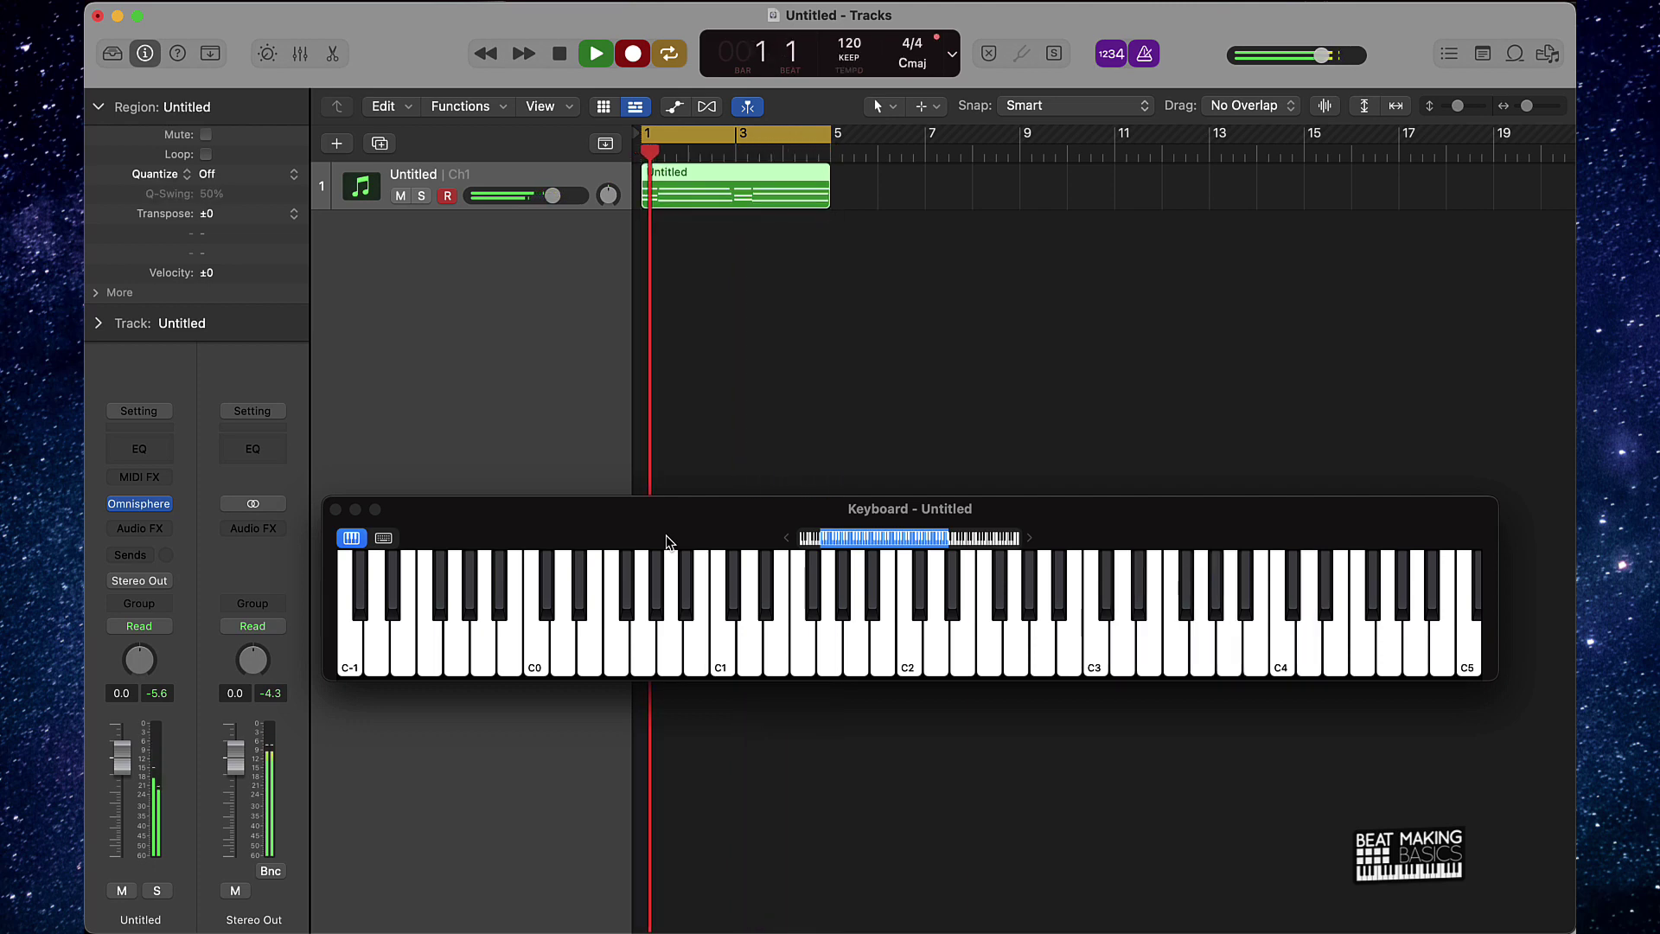
left_click(337, 509)
Open the recorded region in the Piano Roll and quantize all its notes to 1/16 Note
double_click(779, 197)
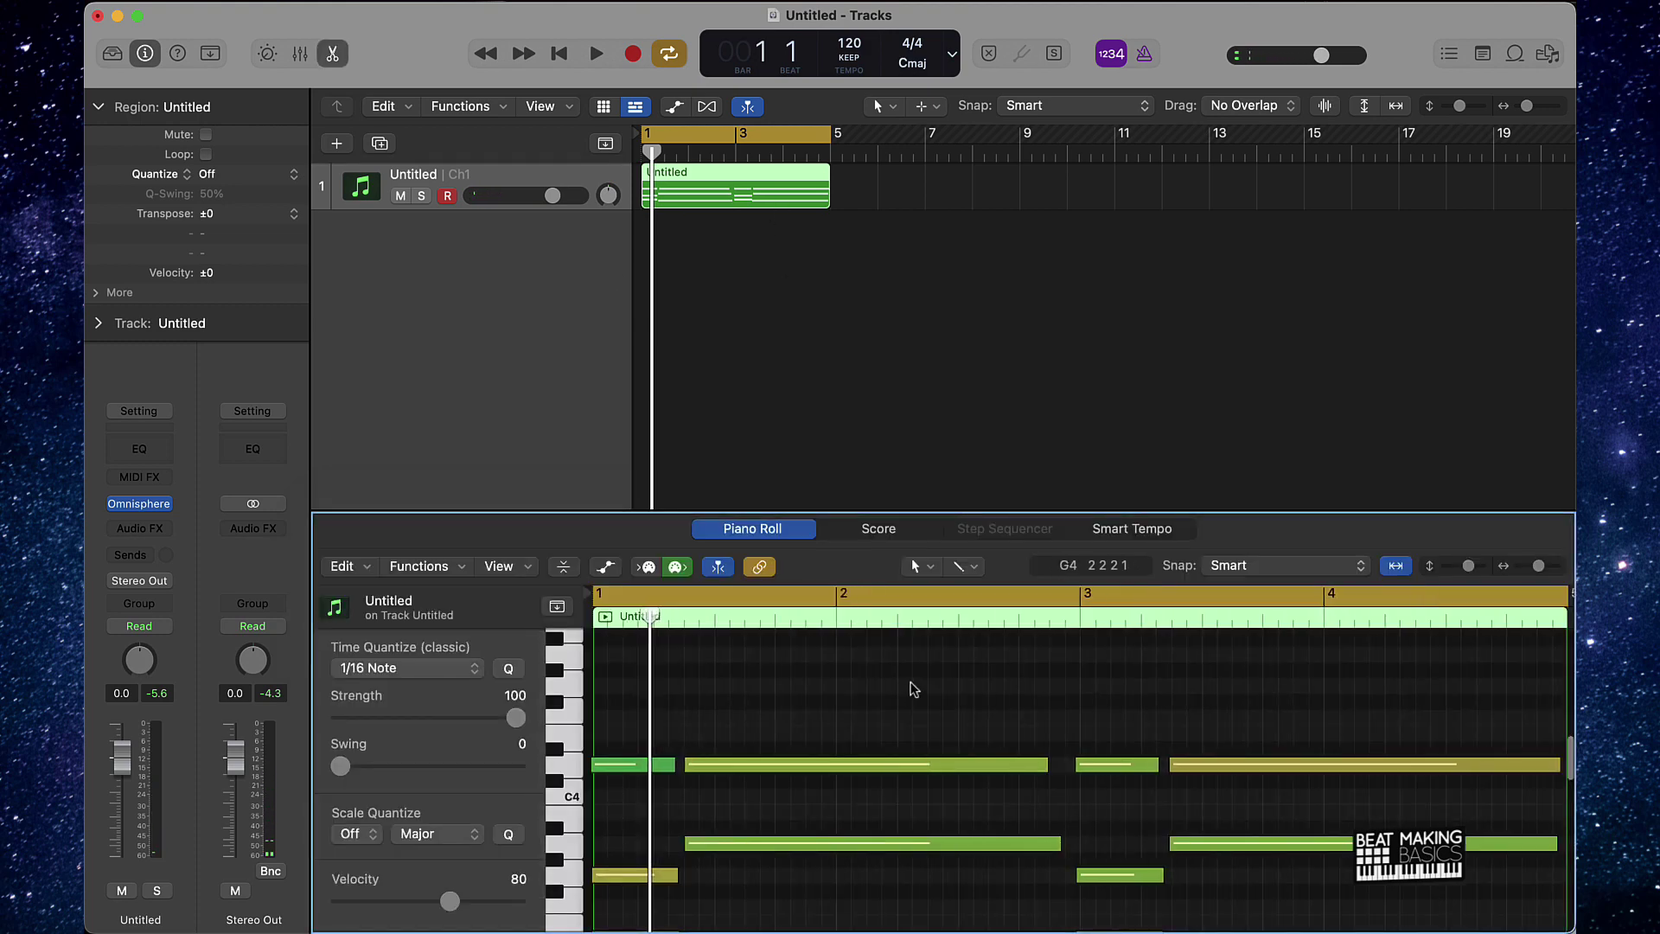
key("super+a")
left_click(510, 669)
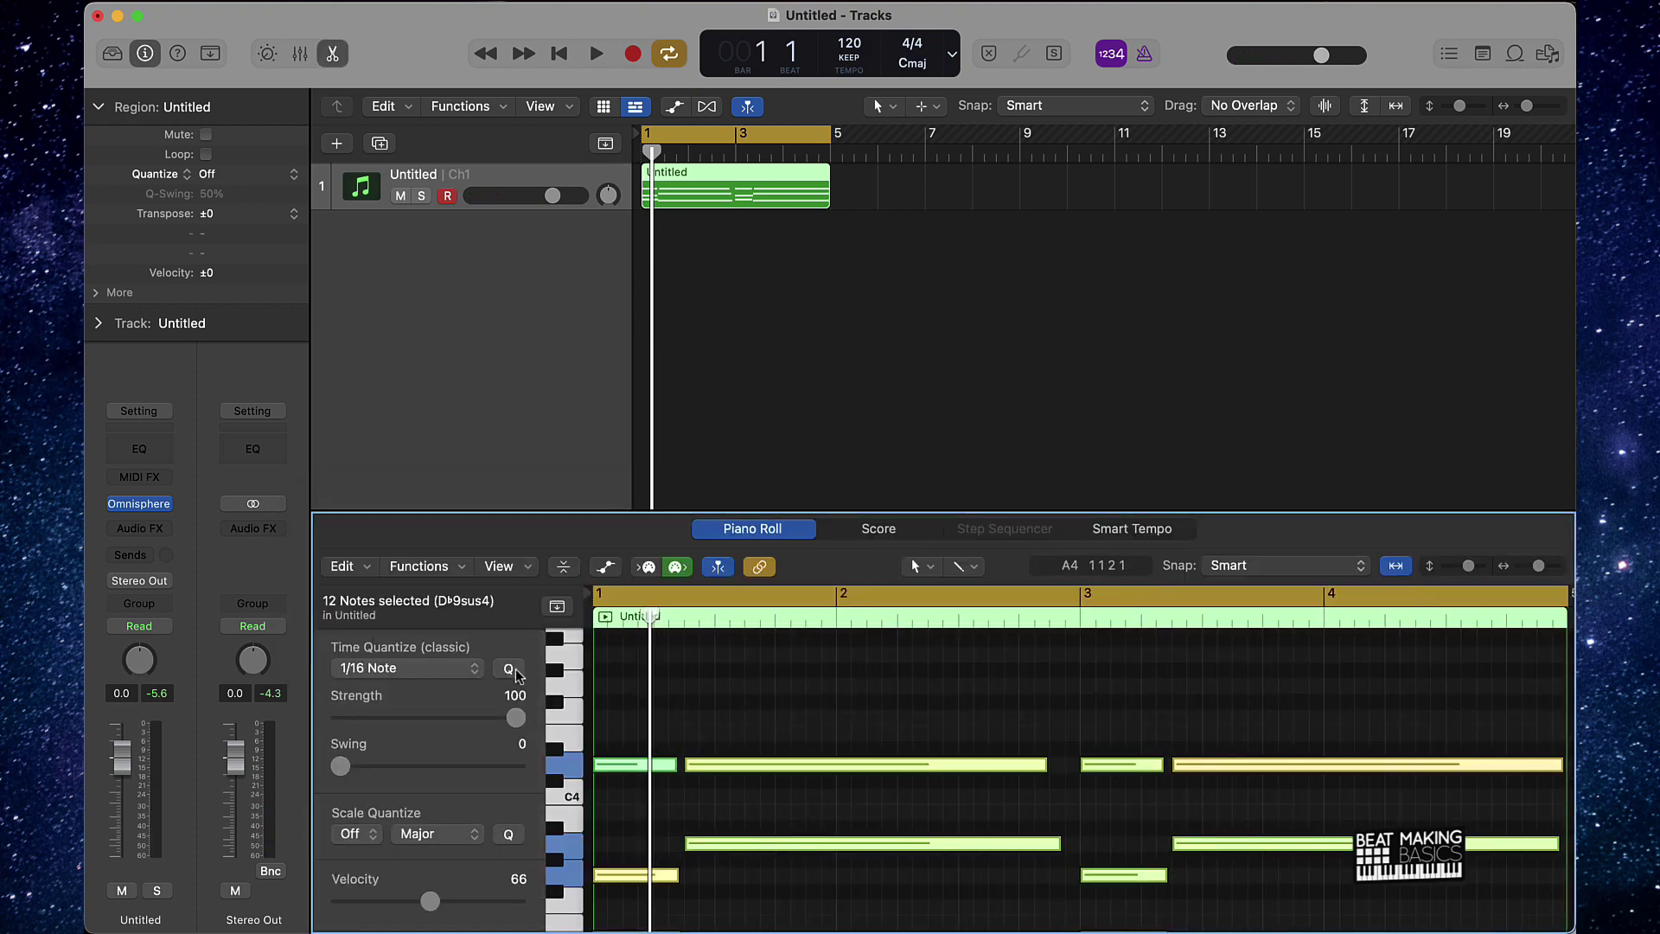
Raise the project tempo to 136 while playing back the chord region
key("super+Down")
key("super+Down")
key("super+Down")
key("super+Down")
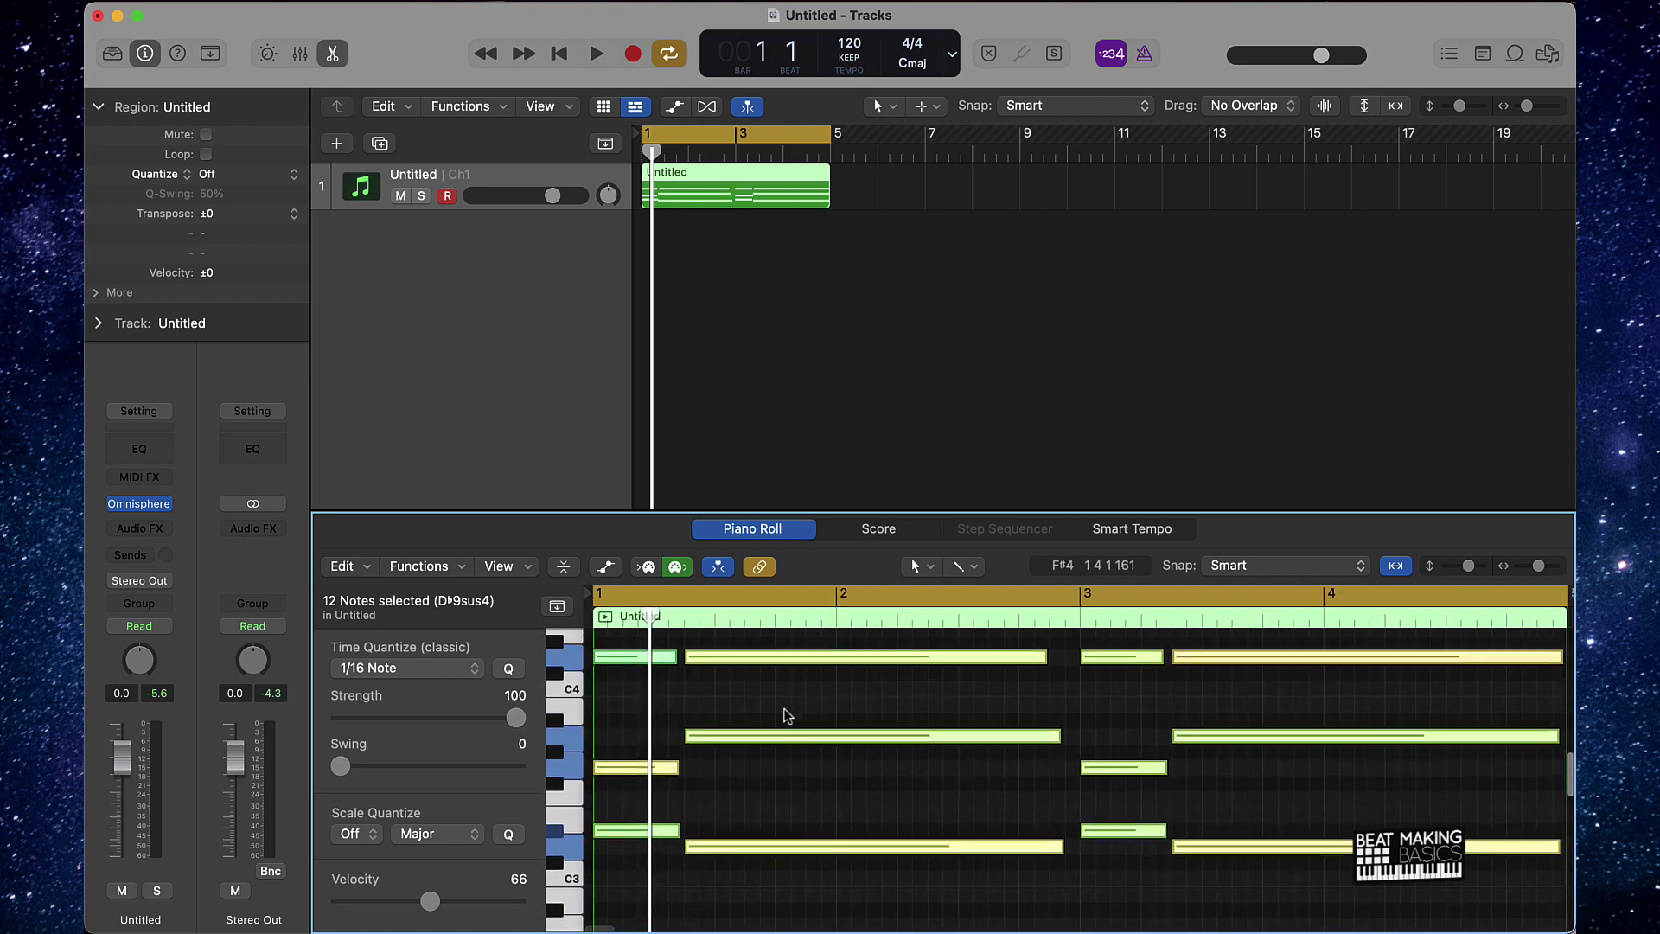
key("super+Left")
key("super+Left")
key("super+Left")
key("super+Left")
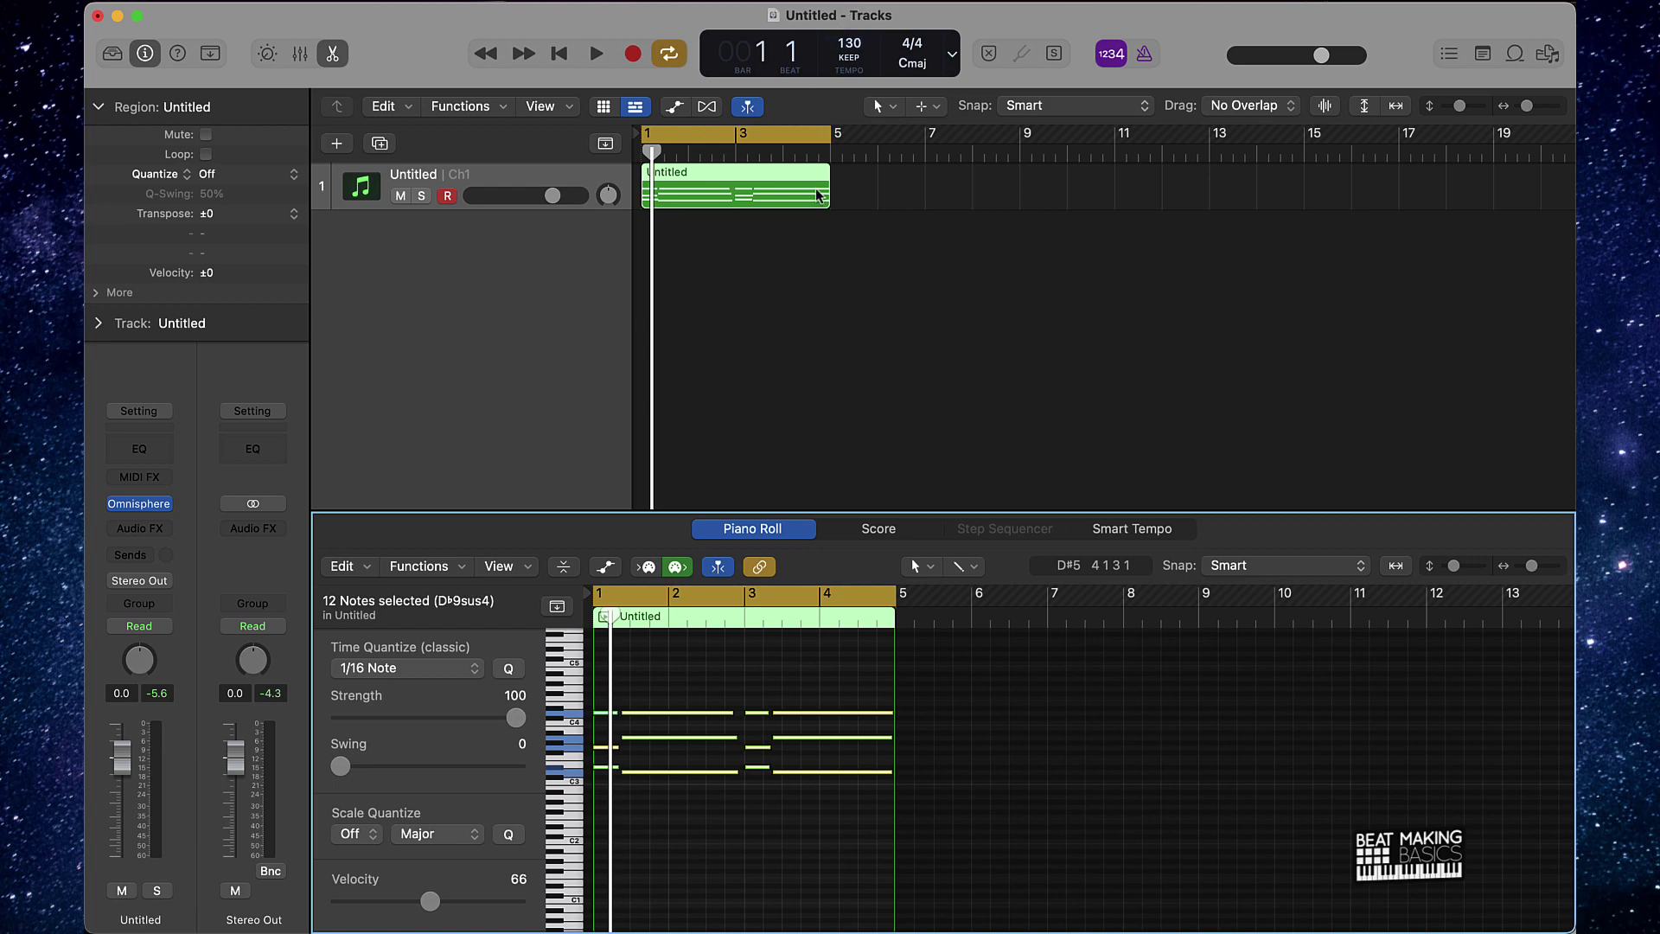
left_click(826, 285)
key("space")
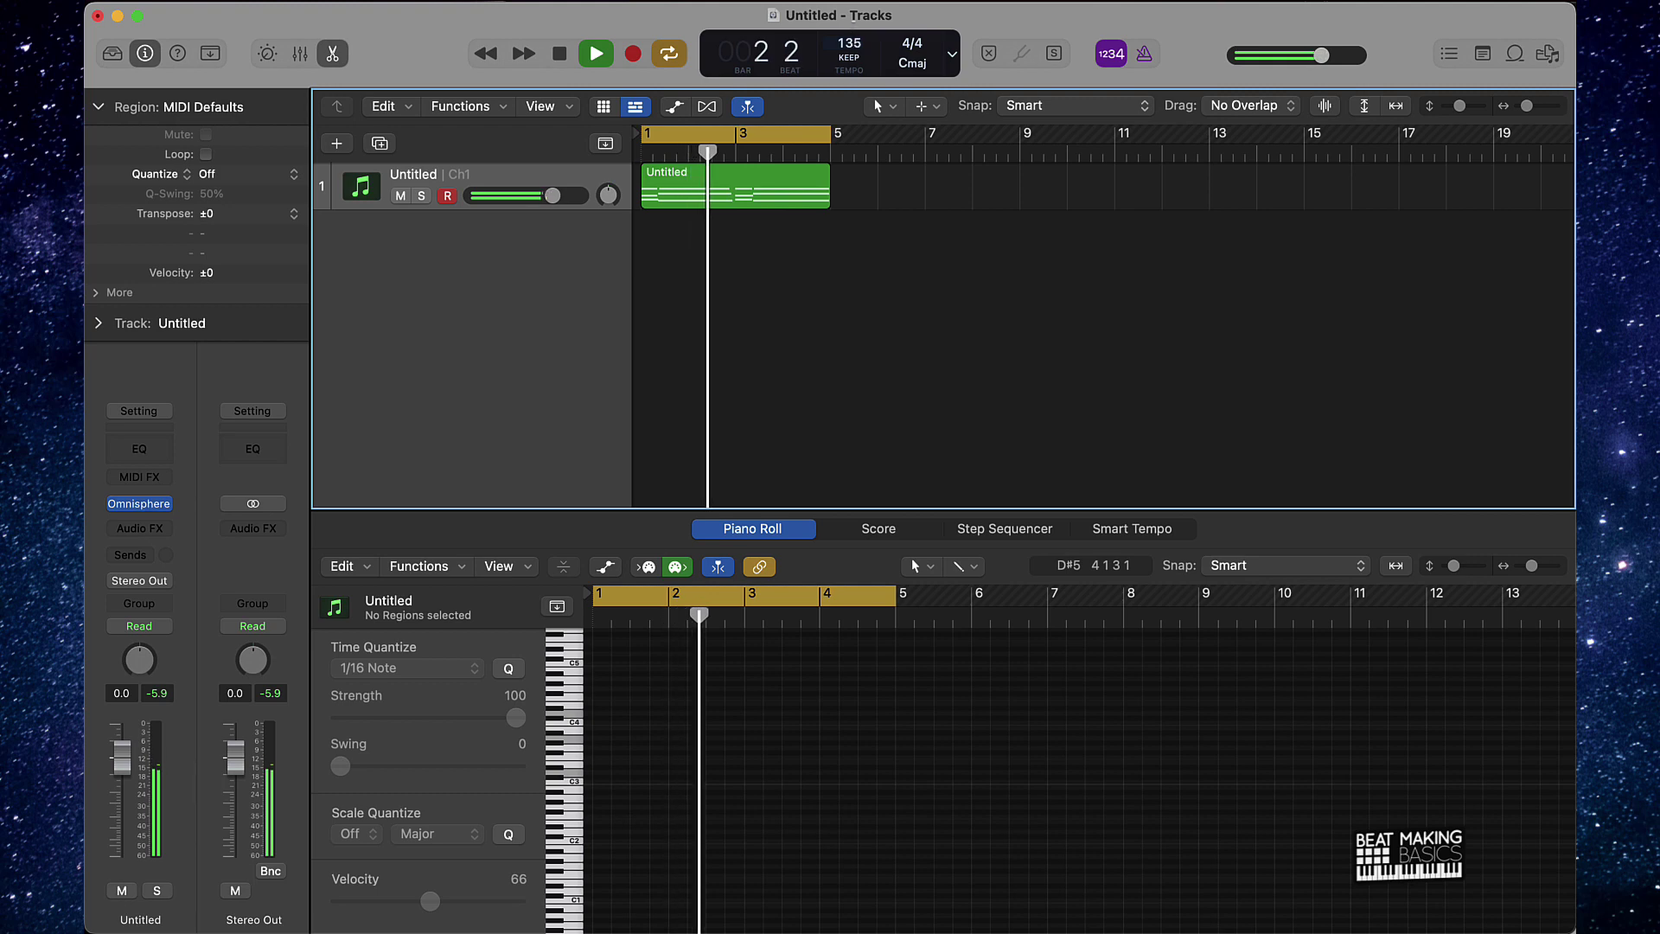
key("space")
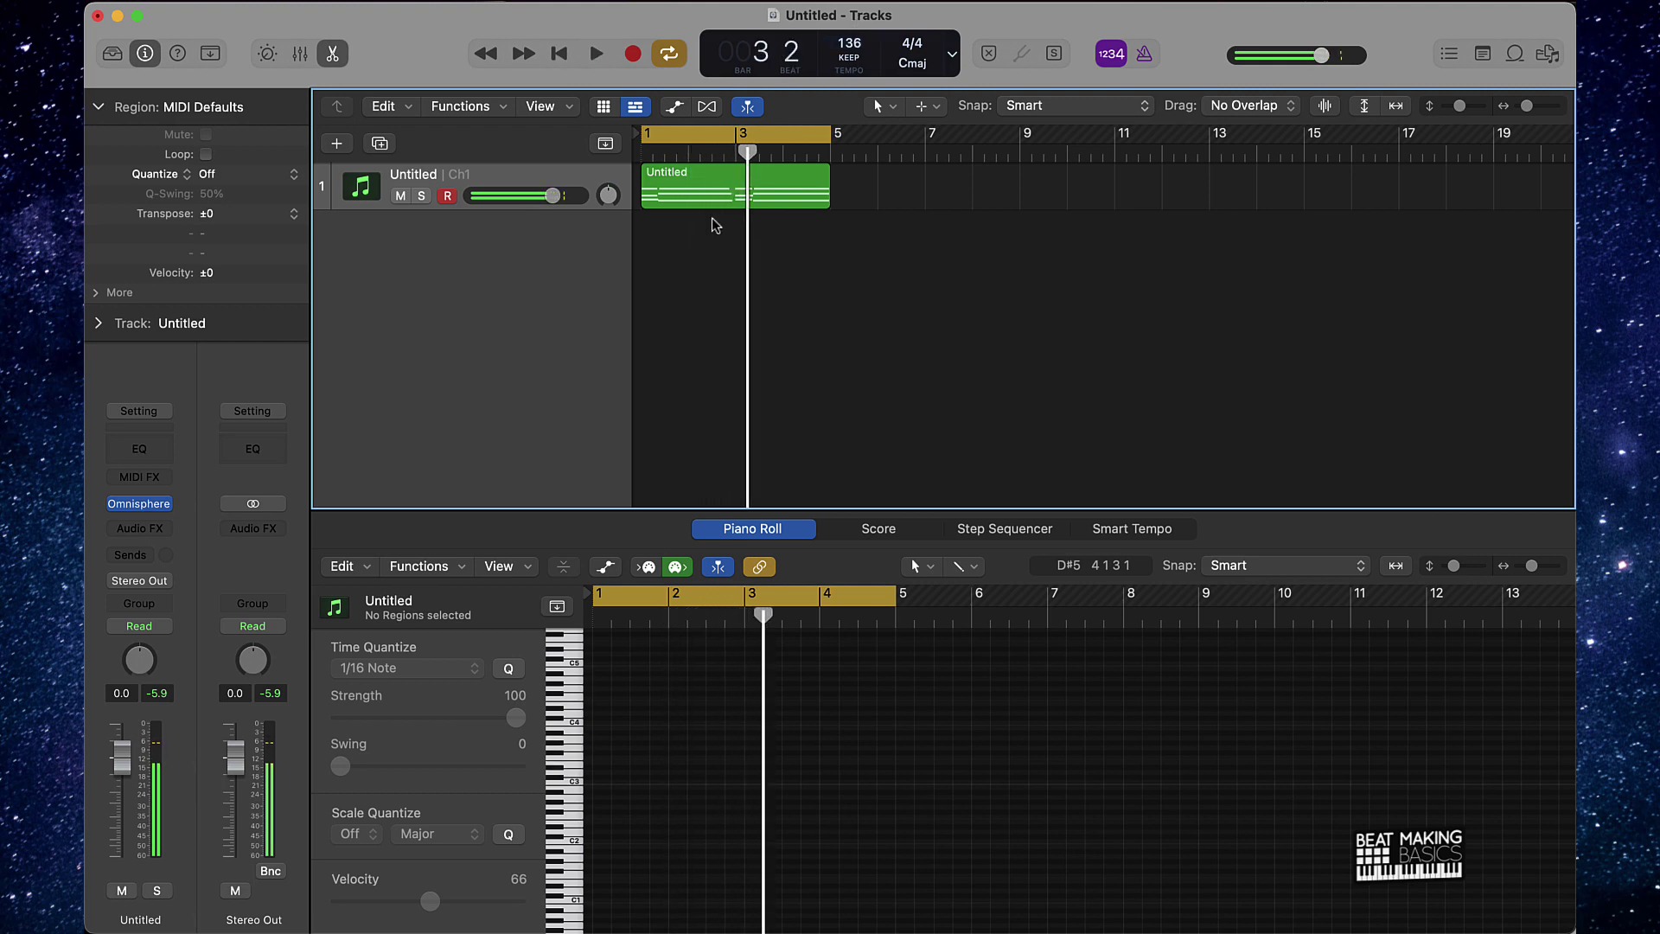
Extend all of the region's chord notes with Trim Note End to Following Notes (Force Legato)
double_click(714, 192)
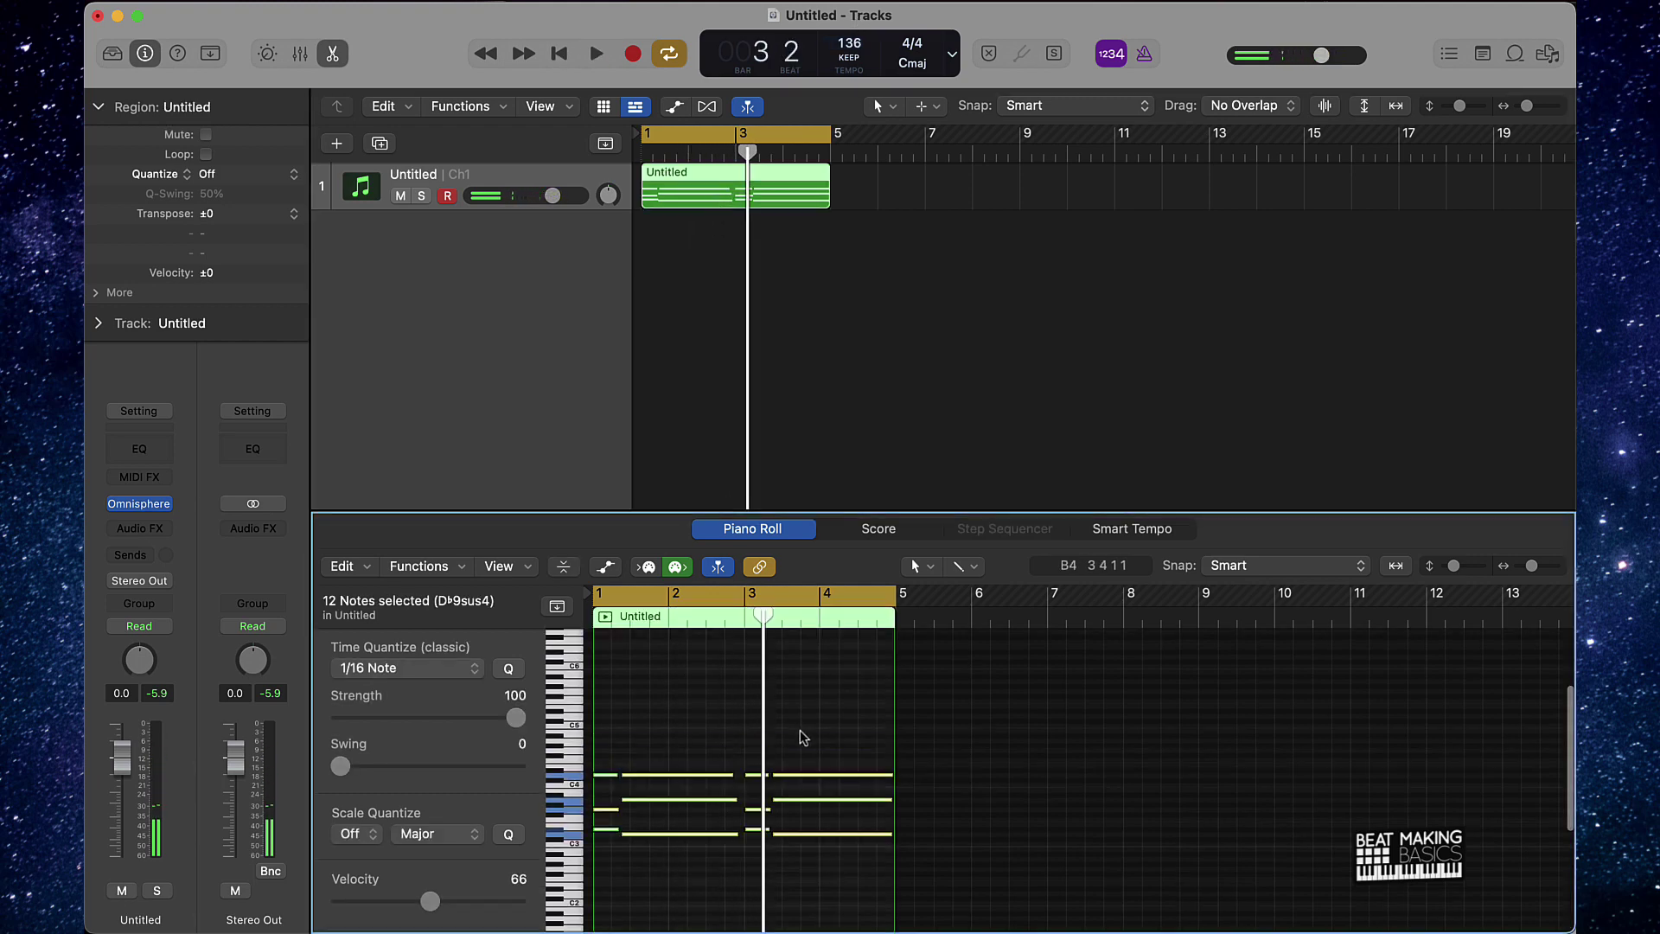
left_click(800, 737)
key("super+a")
right_click(797, 777)
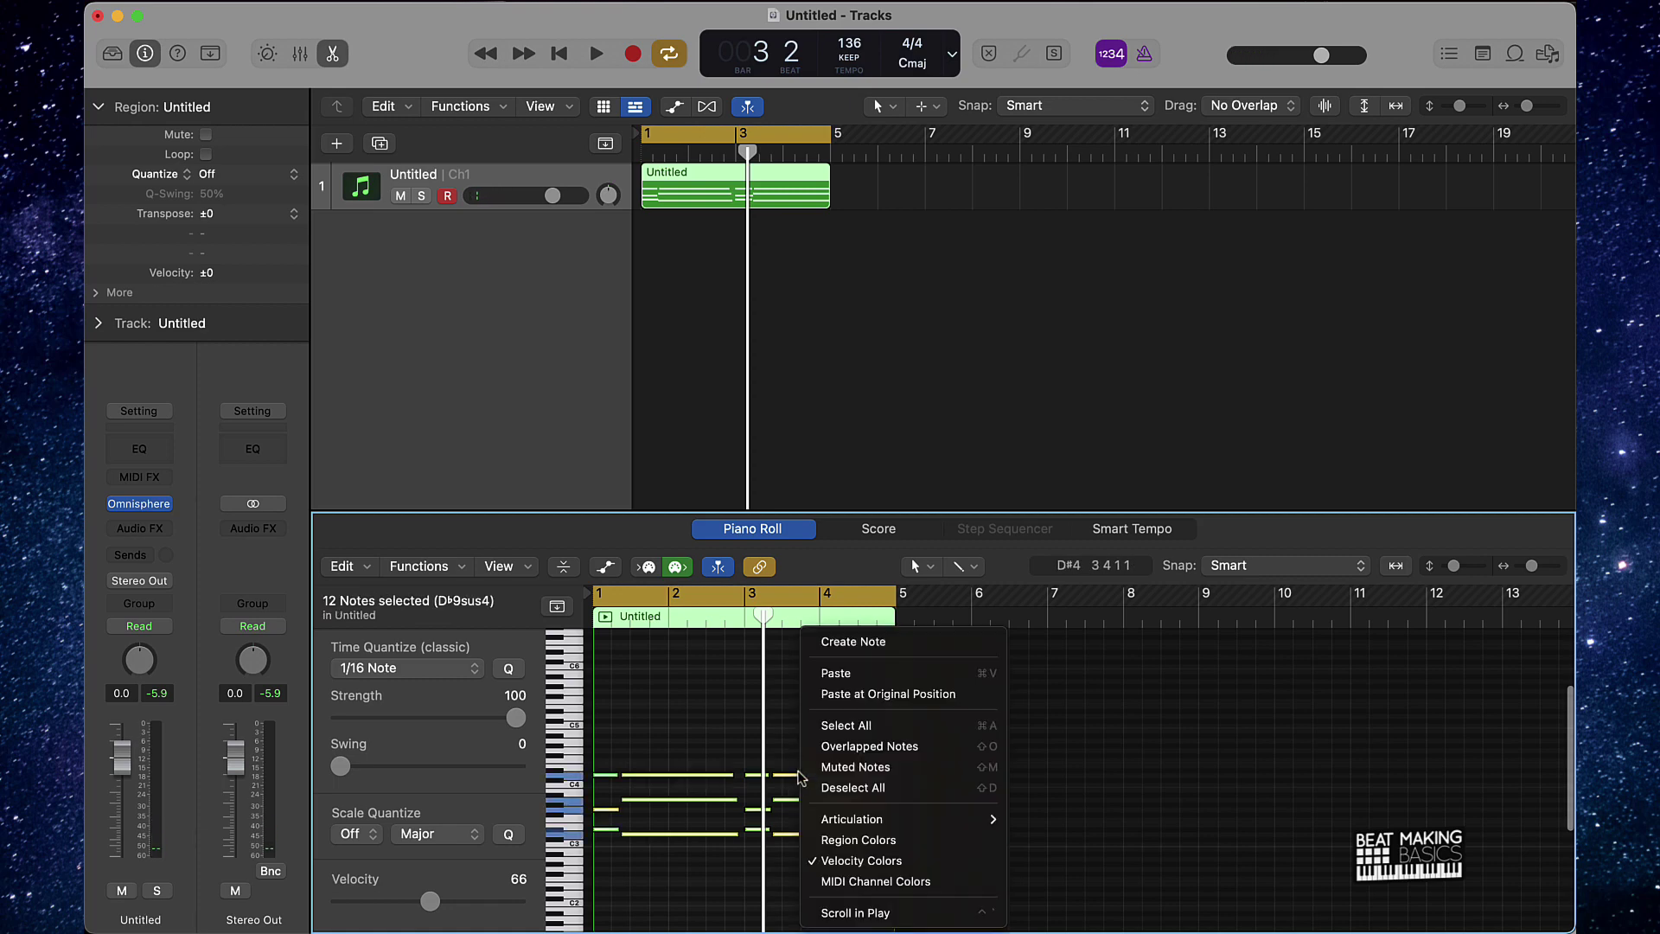
left_click(791, 781)
right_click(797, 780)
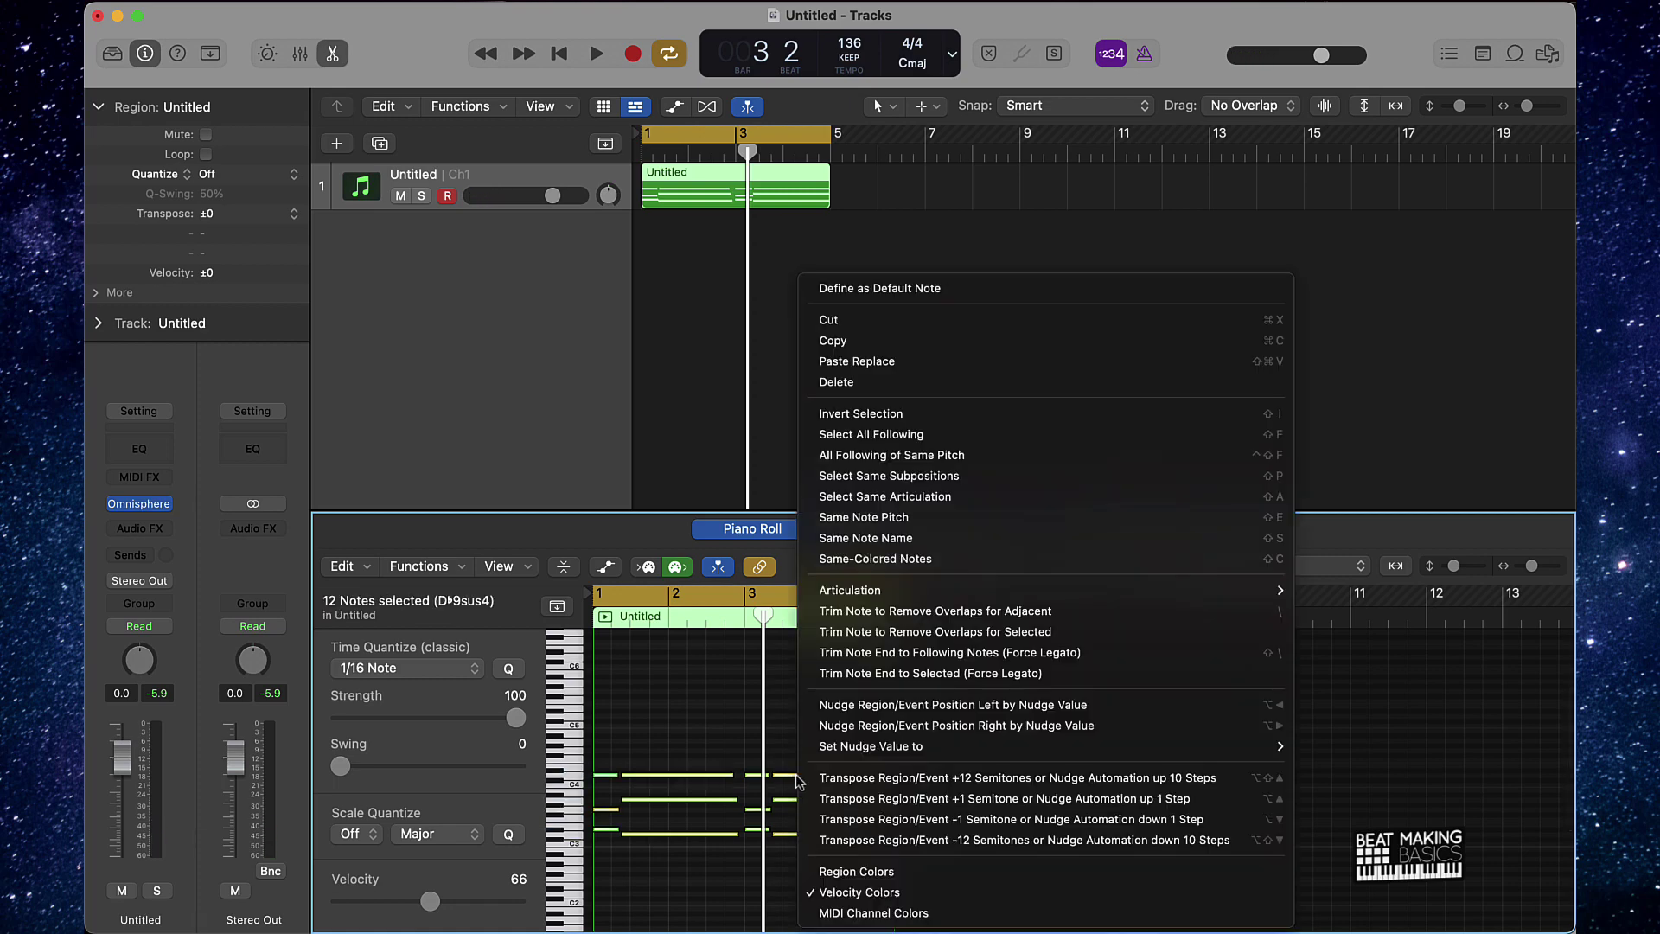
left_click(1010, 655)
left_click(837, 368)
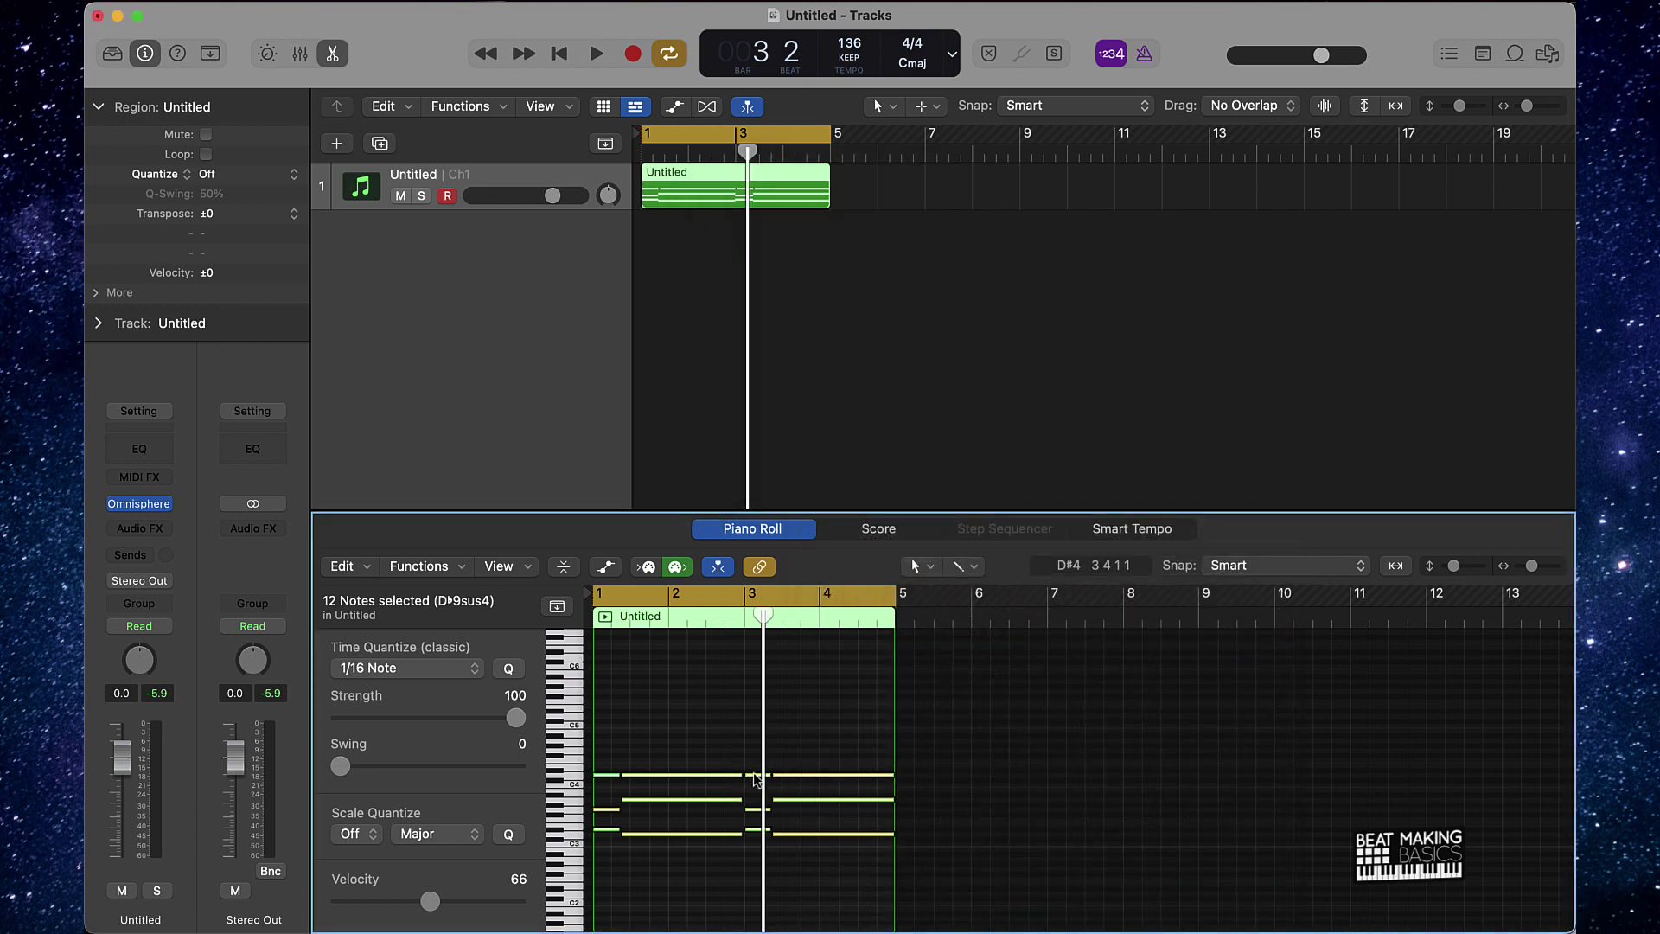
Check the note ends up close at the chord change in bar 3 and play the region back from the start
scroll(754, 776, "right", 10)
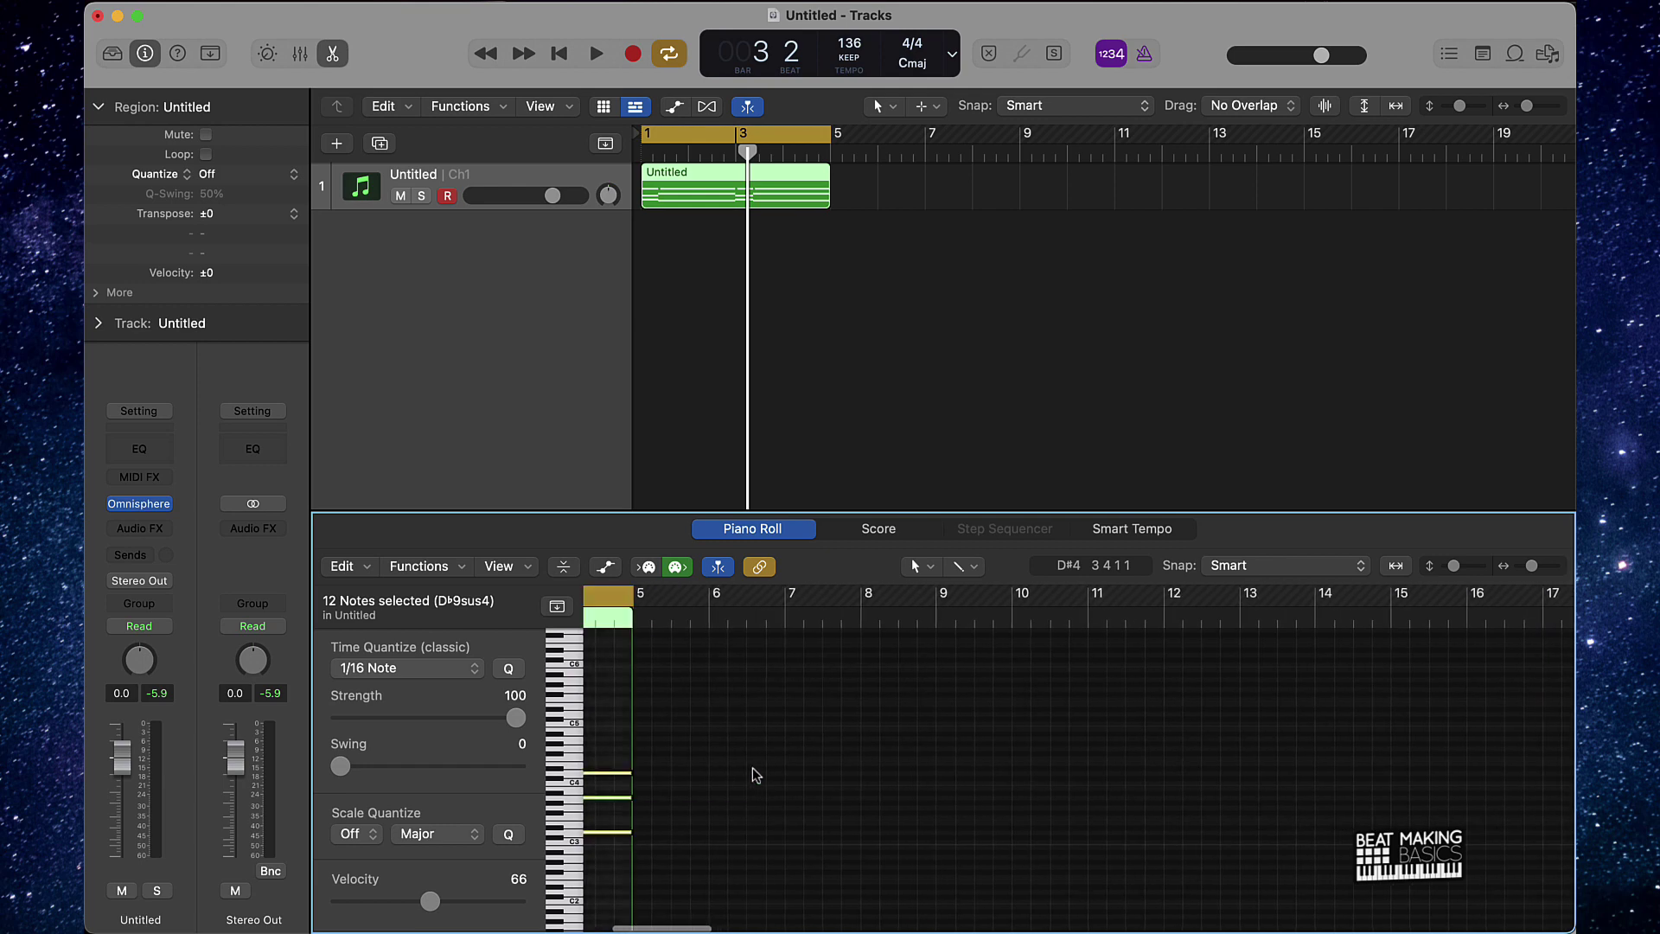
scroll(755, 775, "left", 10)
left_click(778, 748, "ctrl+alt")
left_click(790, 737, "ctrl+alt")
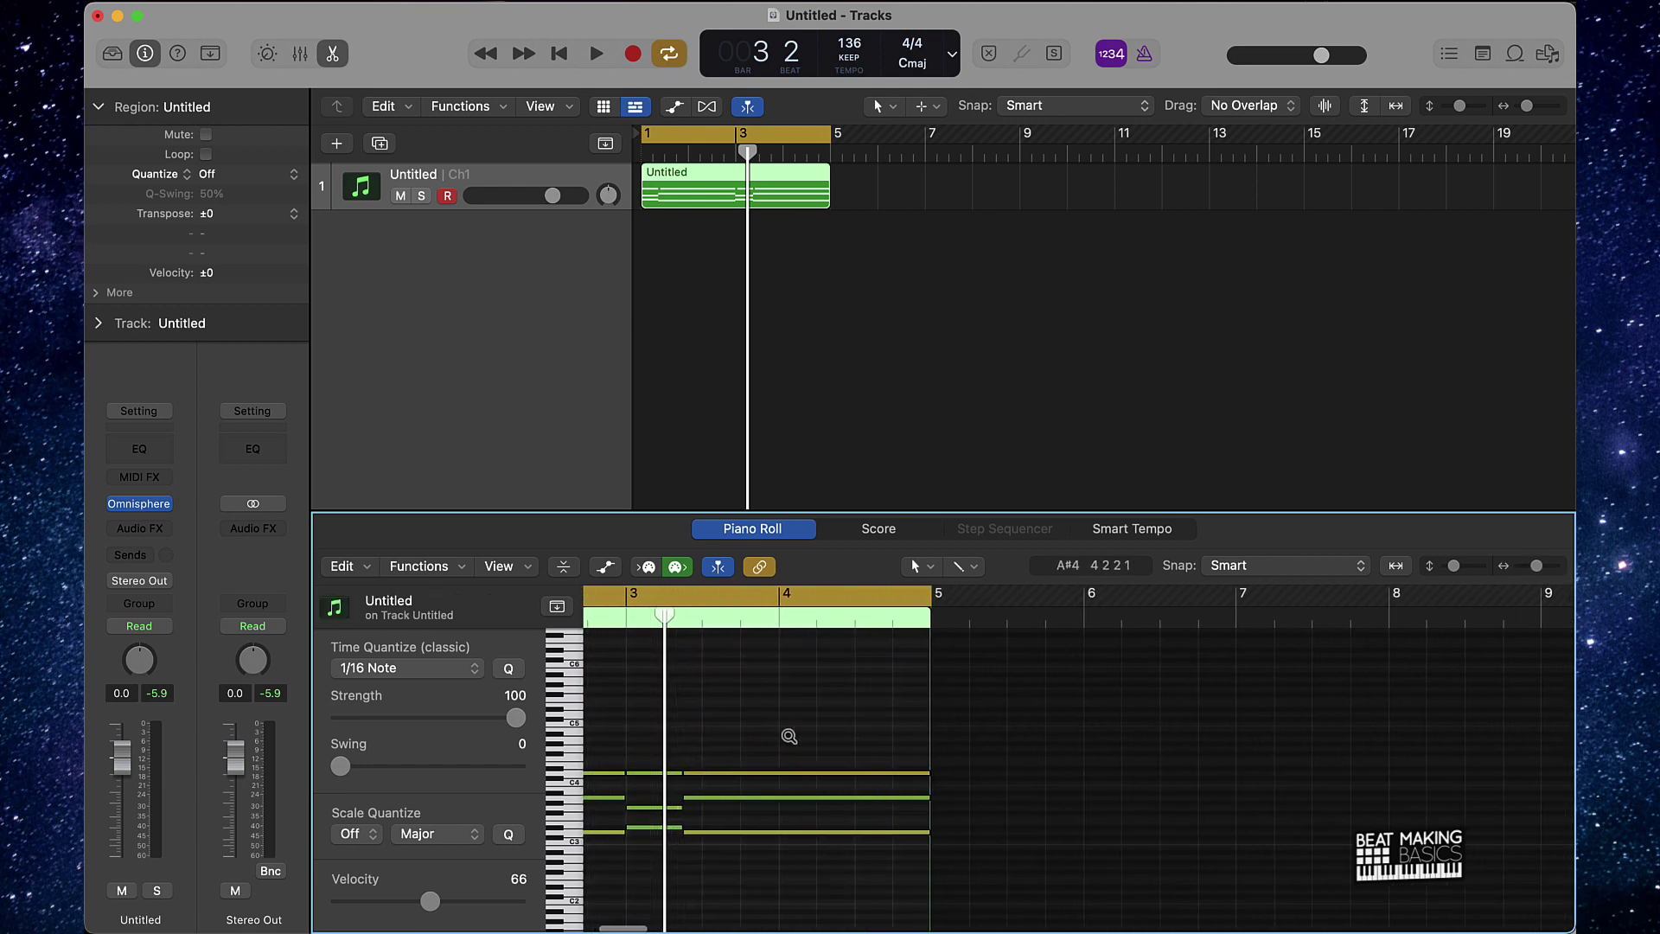
left_click(789, 736, "ctrl+alt")
left_click(778, 741, "ctrl+alt")
left_click(785, 741, "ctrl+alt")
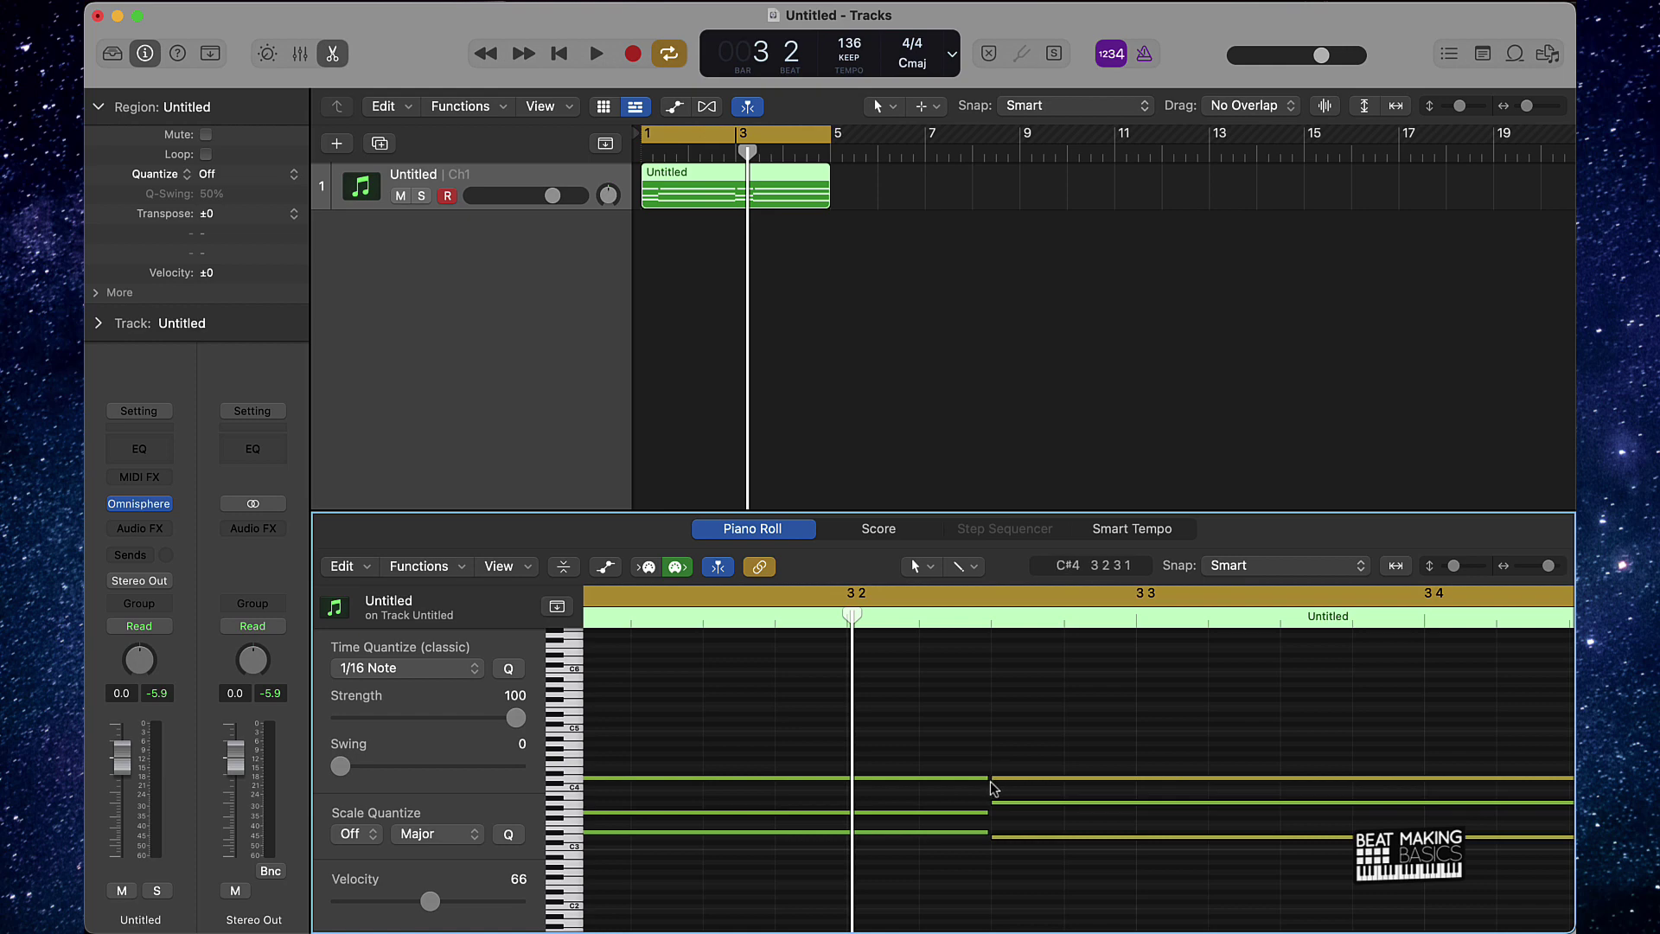
left_click(985, 780, "ctrl+alt")
key("Return")
key("space")
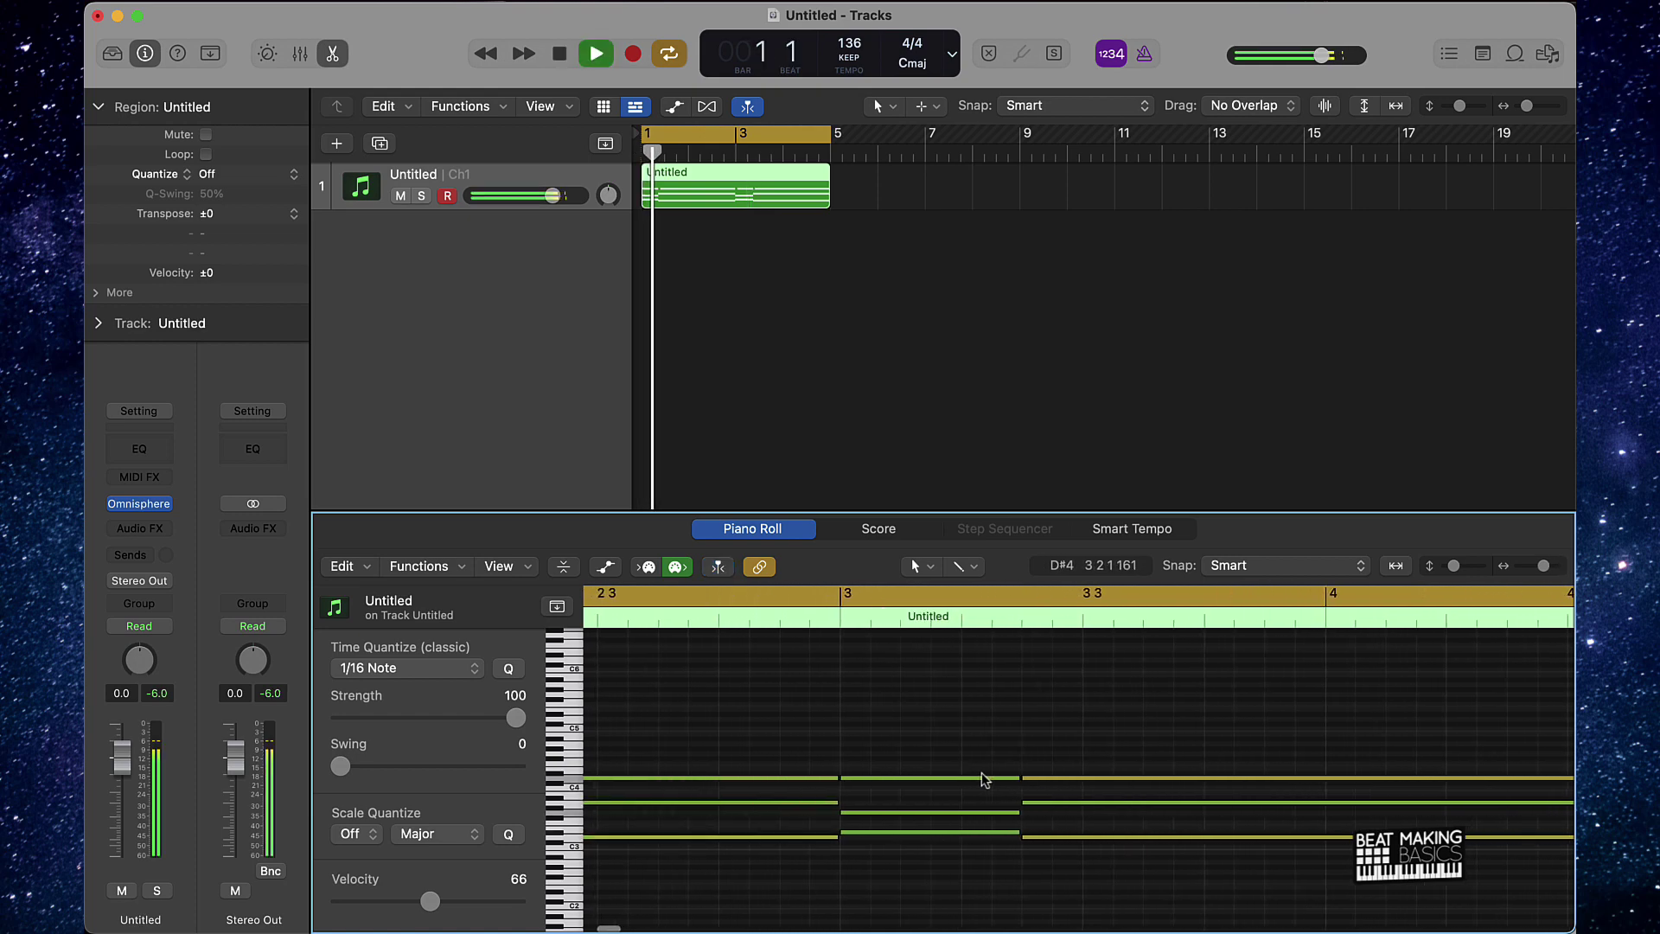
scroll(982, 778, "down", 5)
scroll(977, 778, "up", 2)
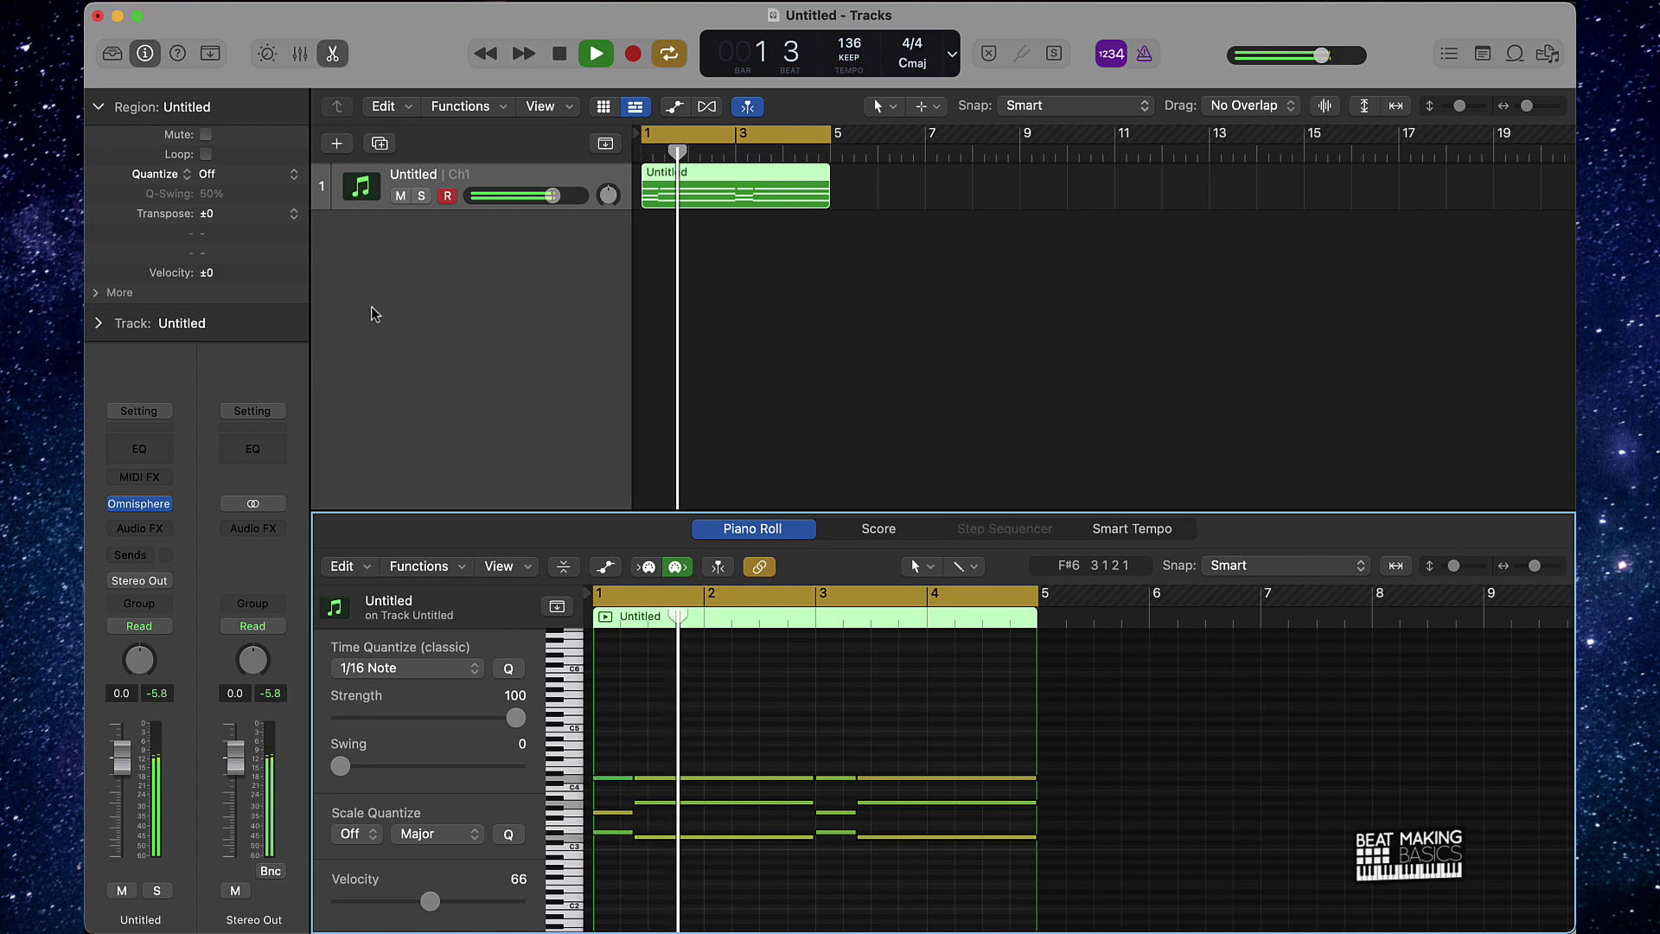
Stop playback, add a second Omnisphere track and set its patch directory to the SuperStarO Omnisphere 2 bank
key("space")
left_click(342, 149)
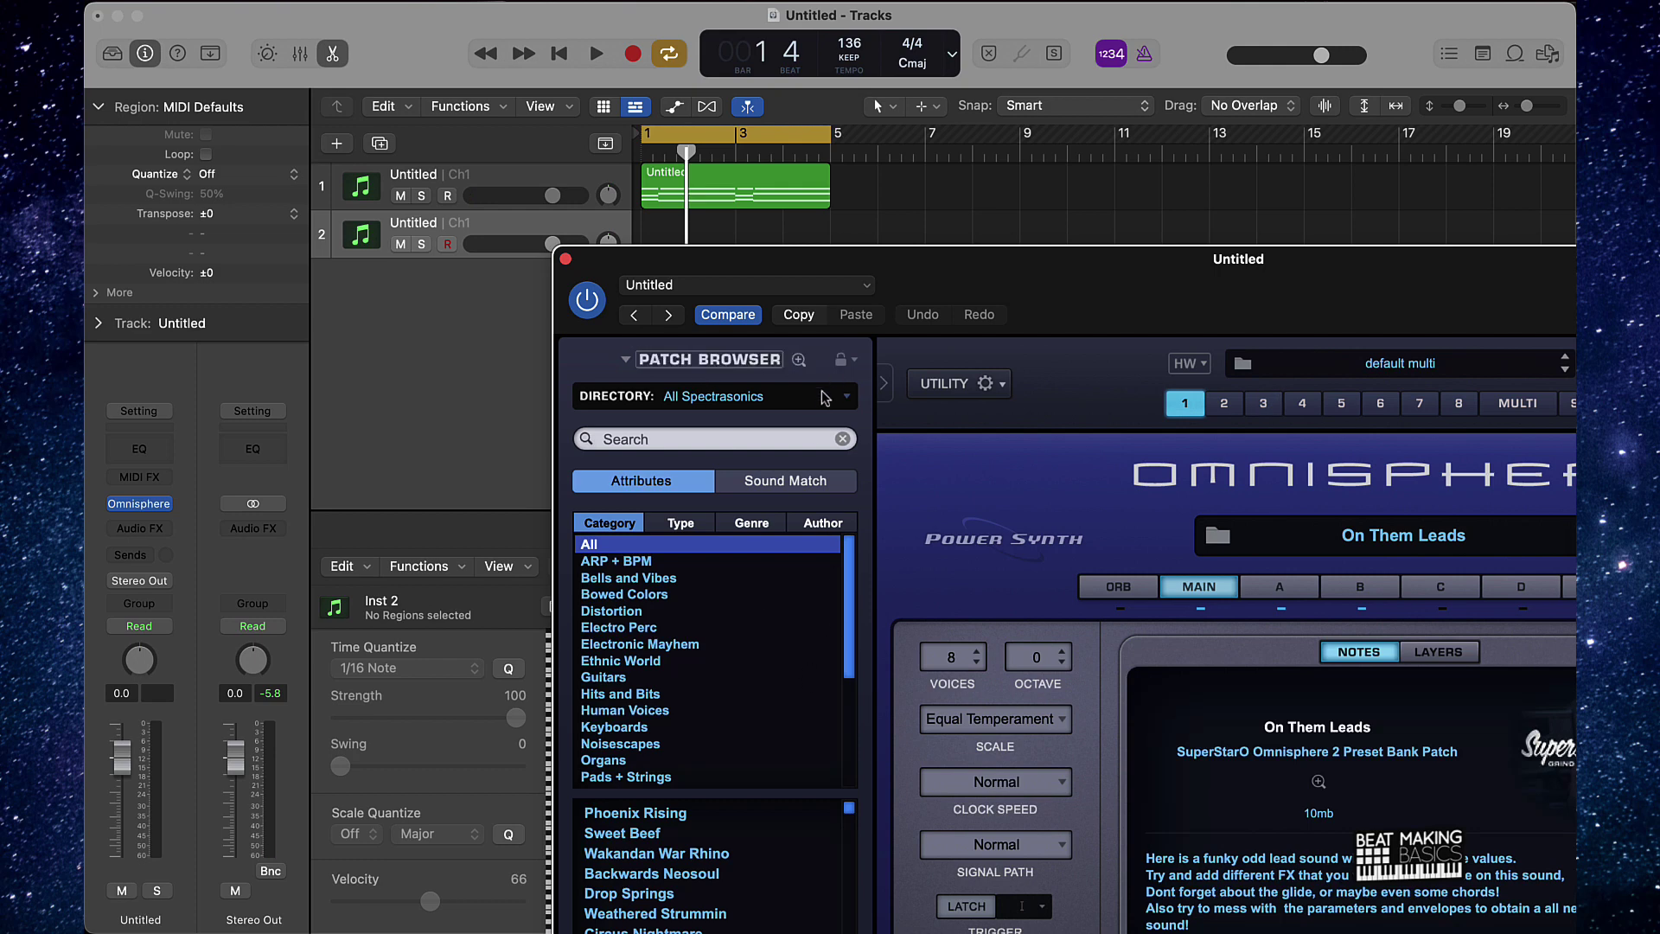
left_click(826, 397)
mouse_move(829, 560)
left_click(976, 556)
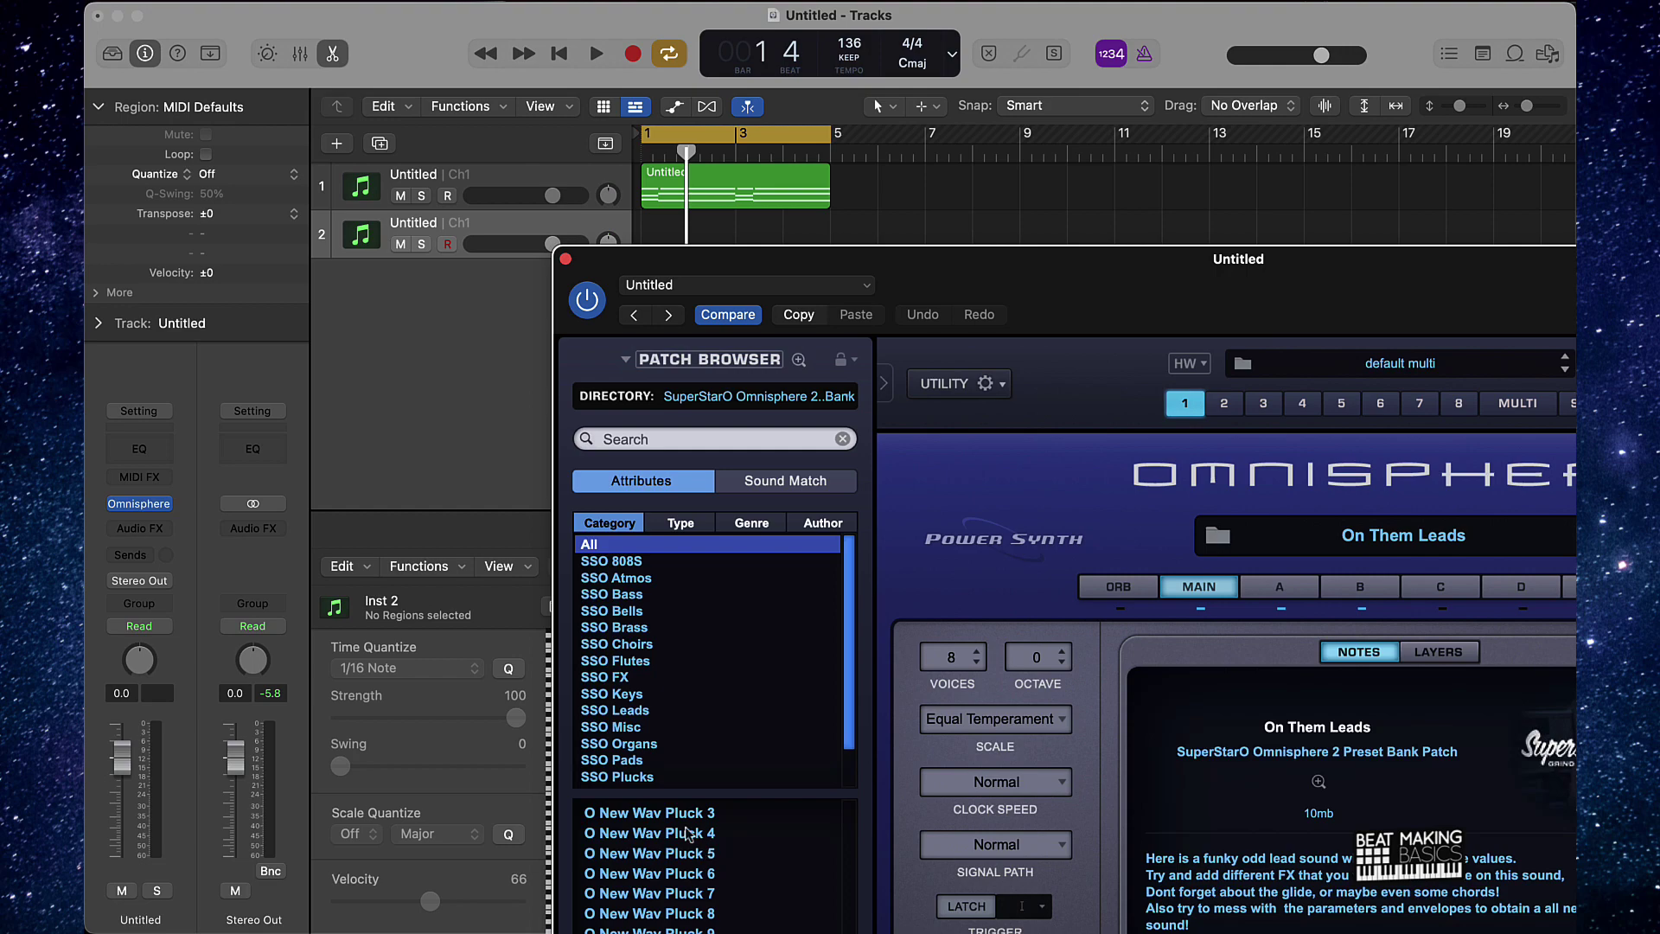
Load the Animal Pluck patch from the SSO Plucks category and close the instrument window
left_click(637, 778)
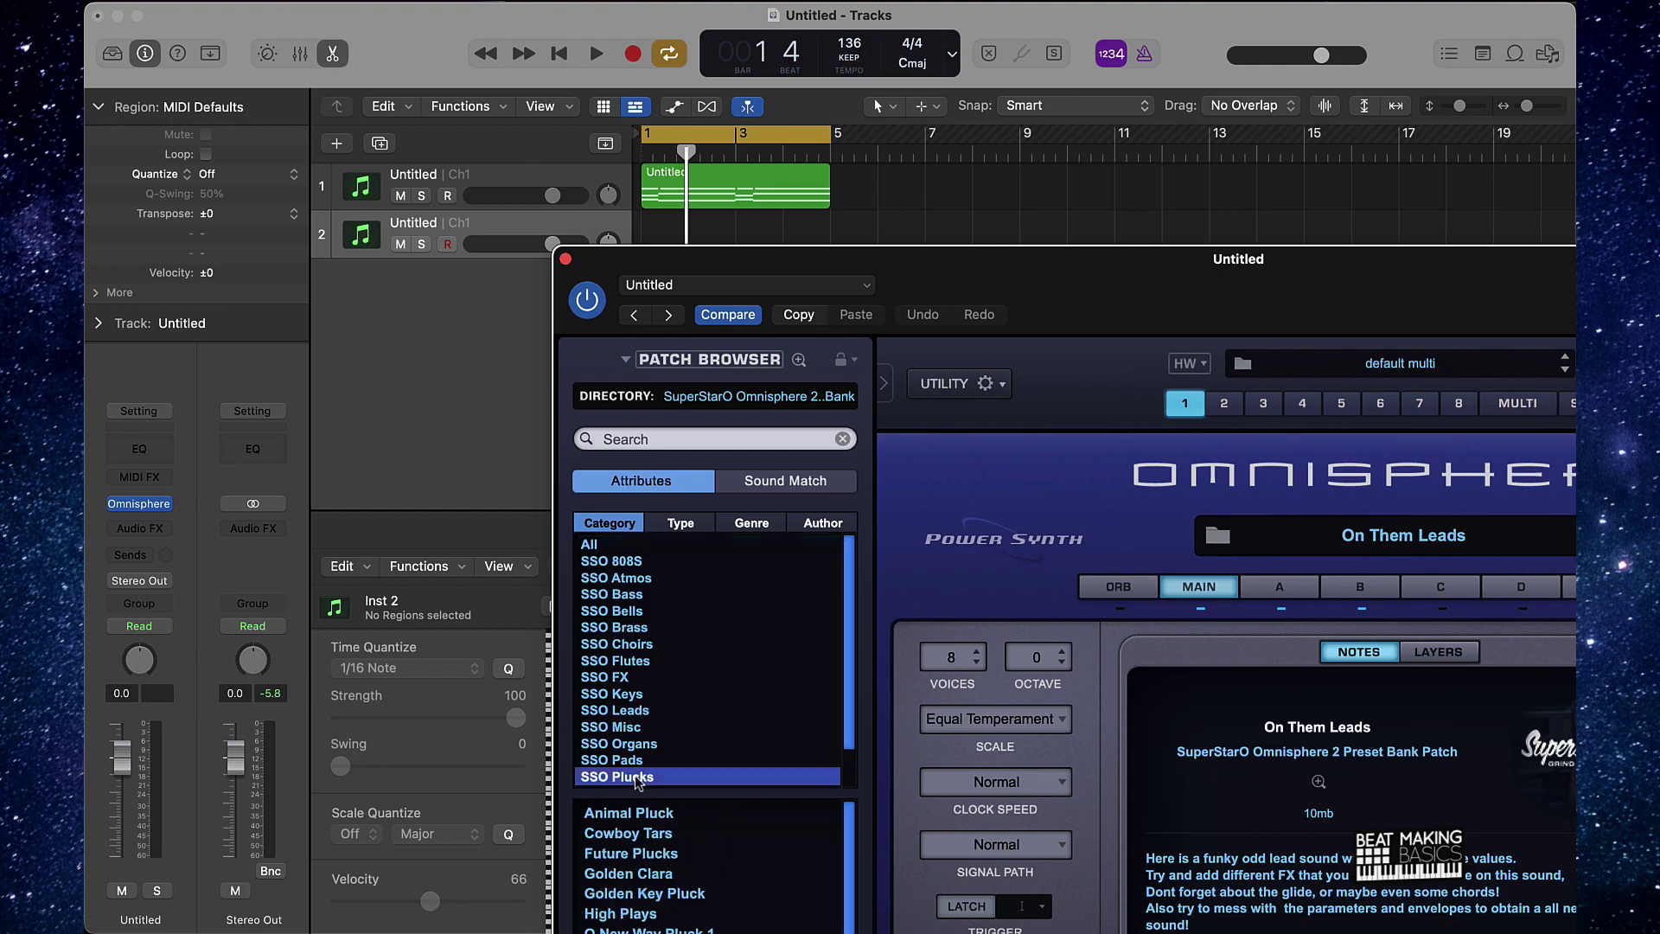
left_click_drag(1101, 273, 972, 55)
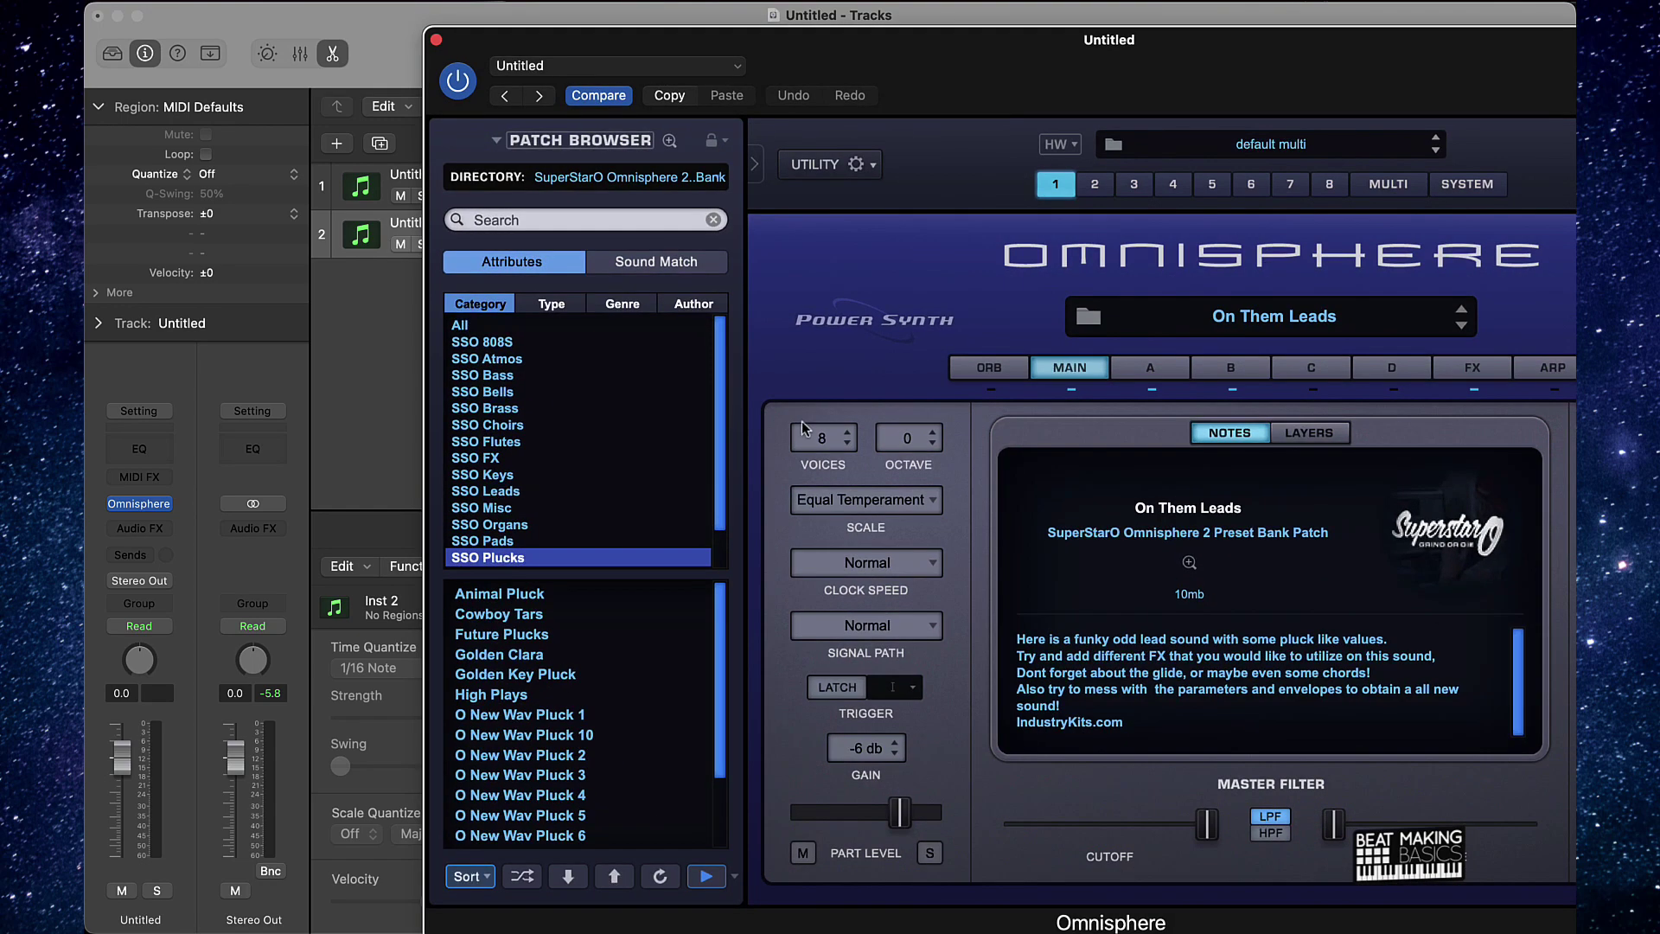
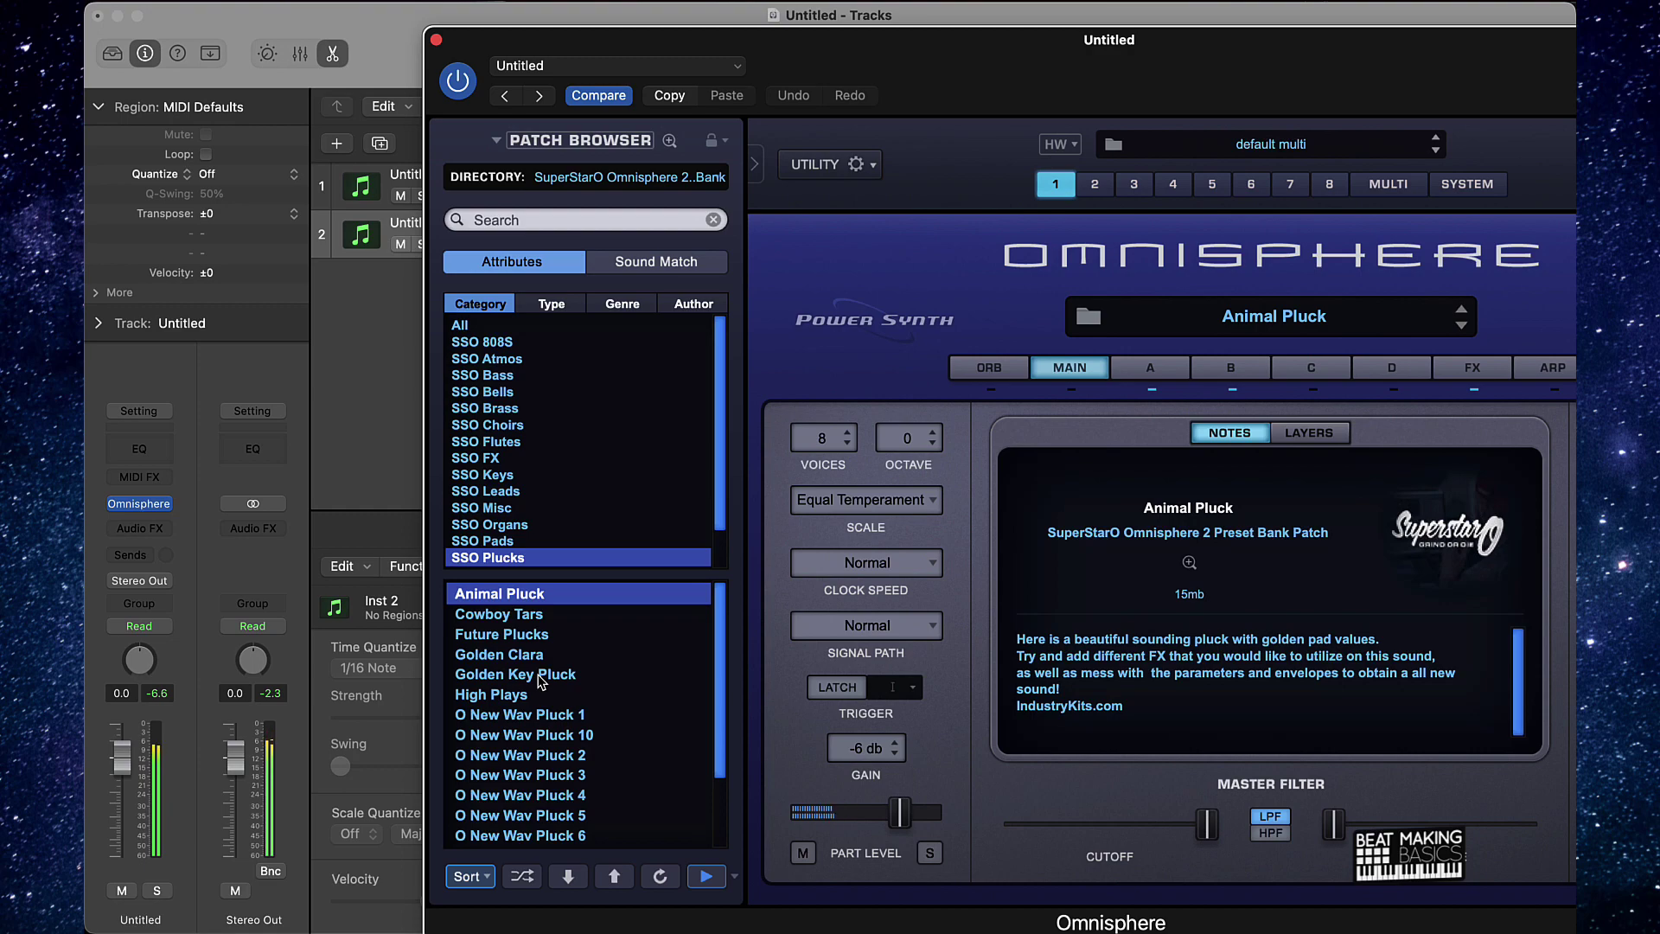
left_click(436, 41)
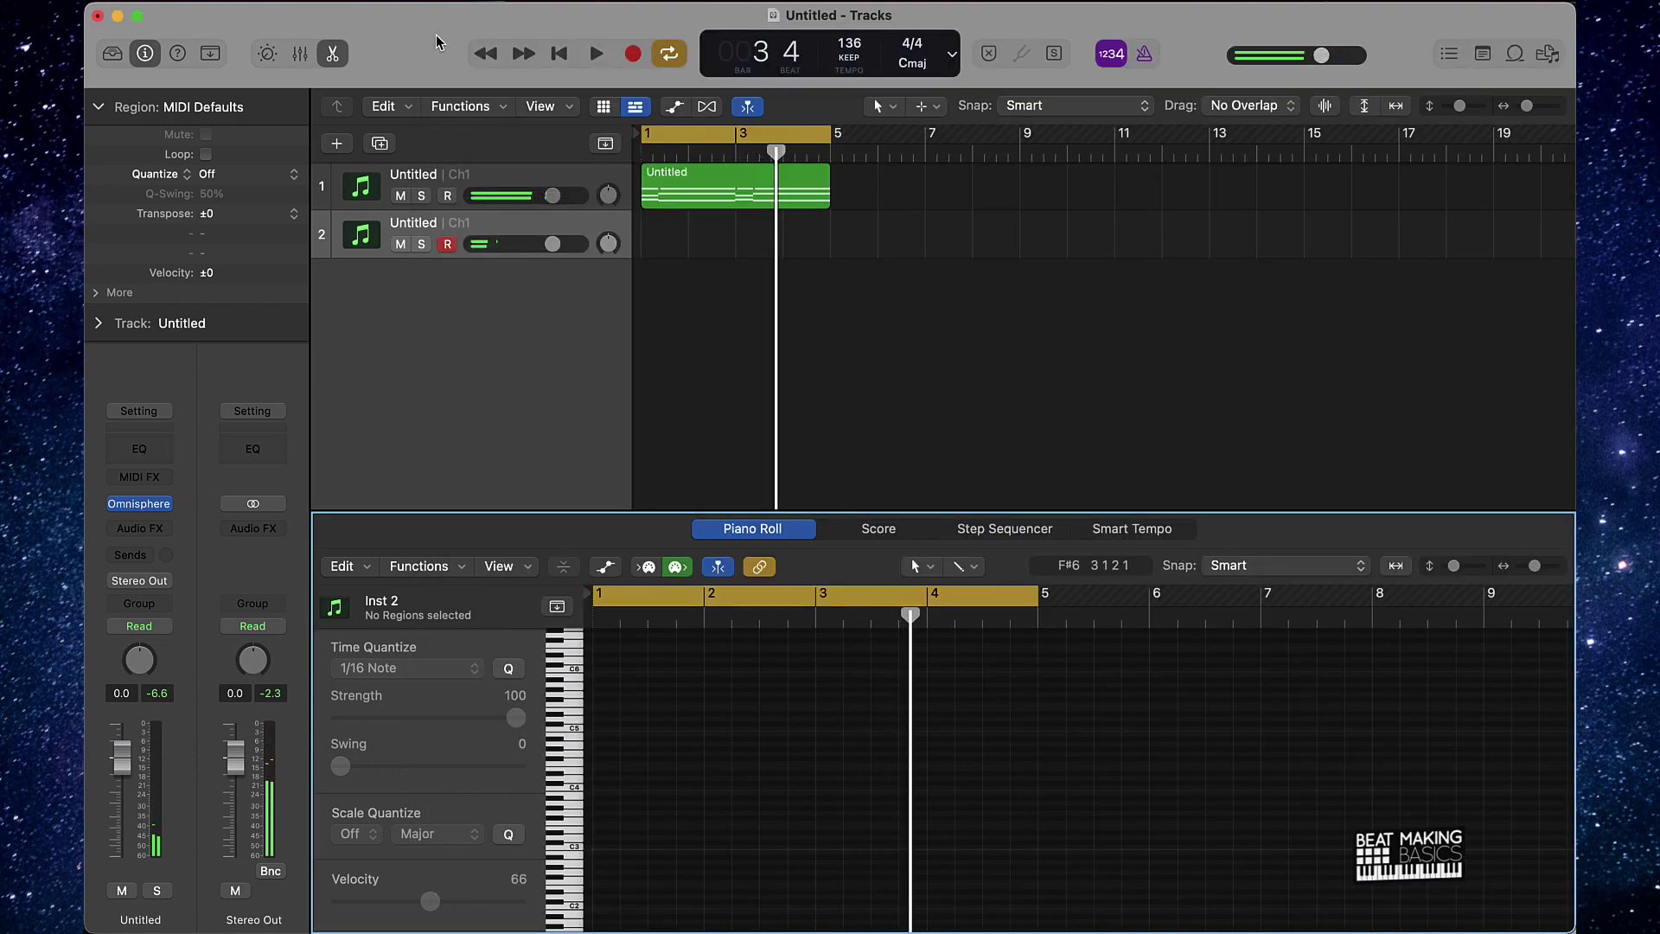
Display the on-screen piano keyboard instead of Musical Typing and shift its visible range up to start near C0
key("super+k")
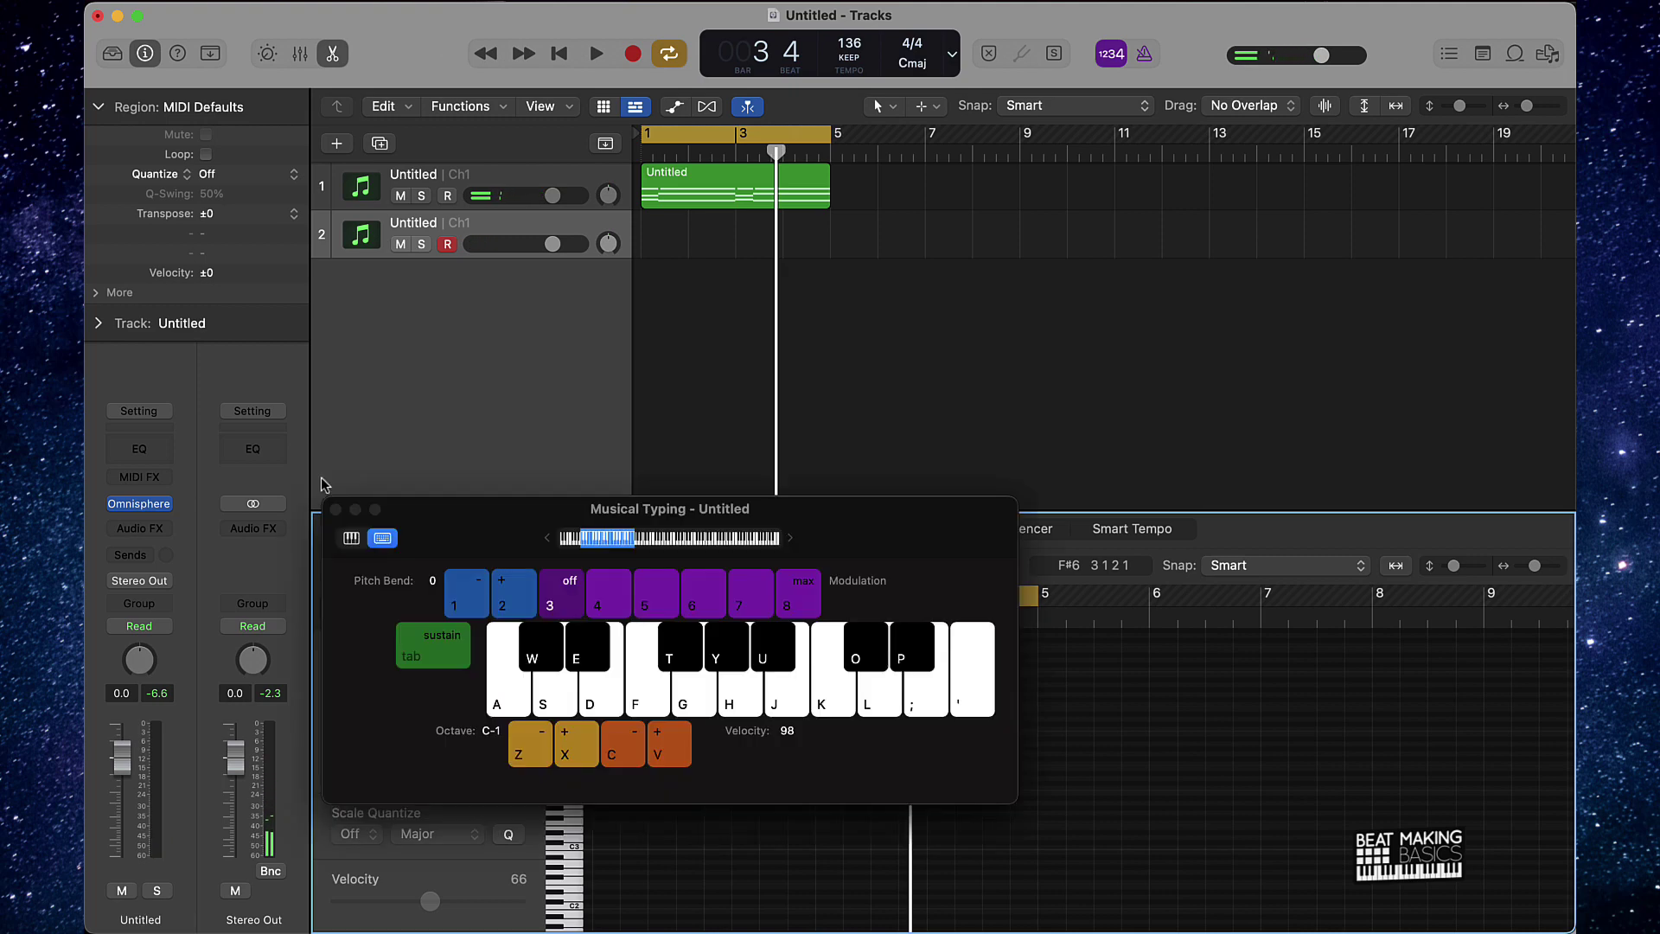
left_click(351, 537)
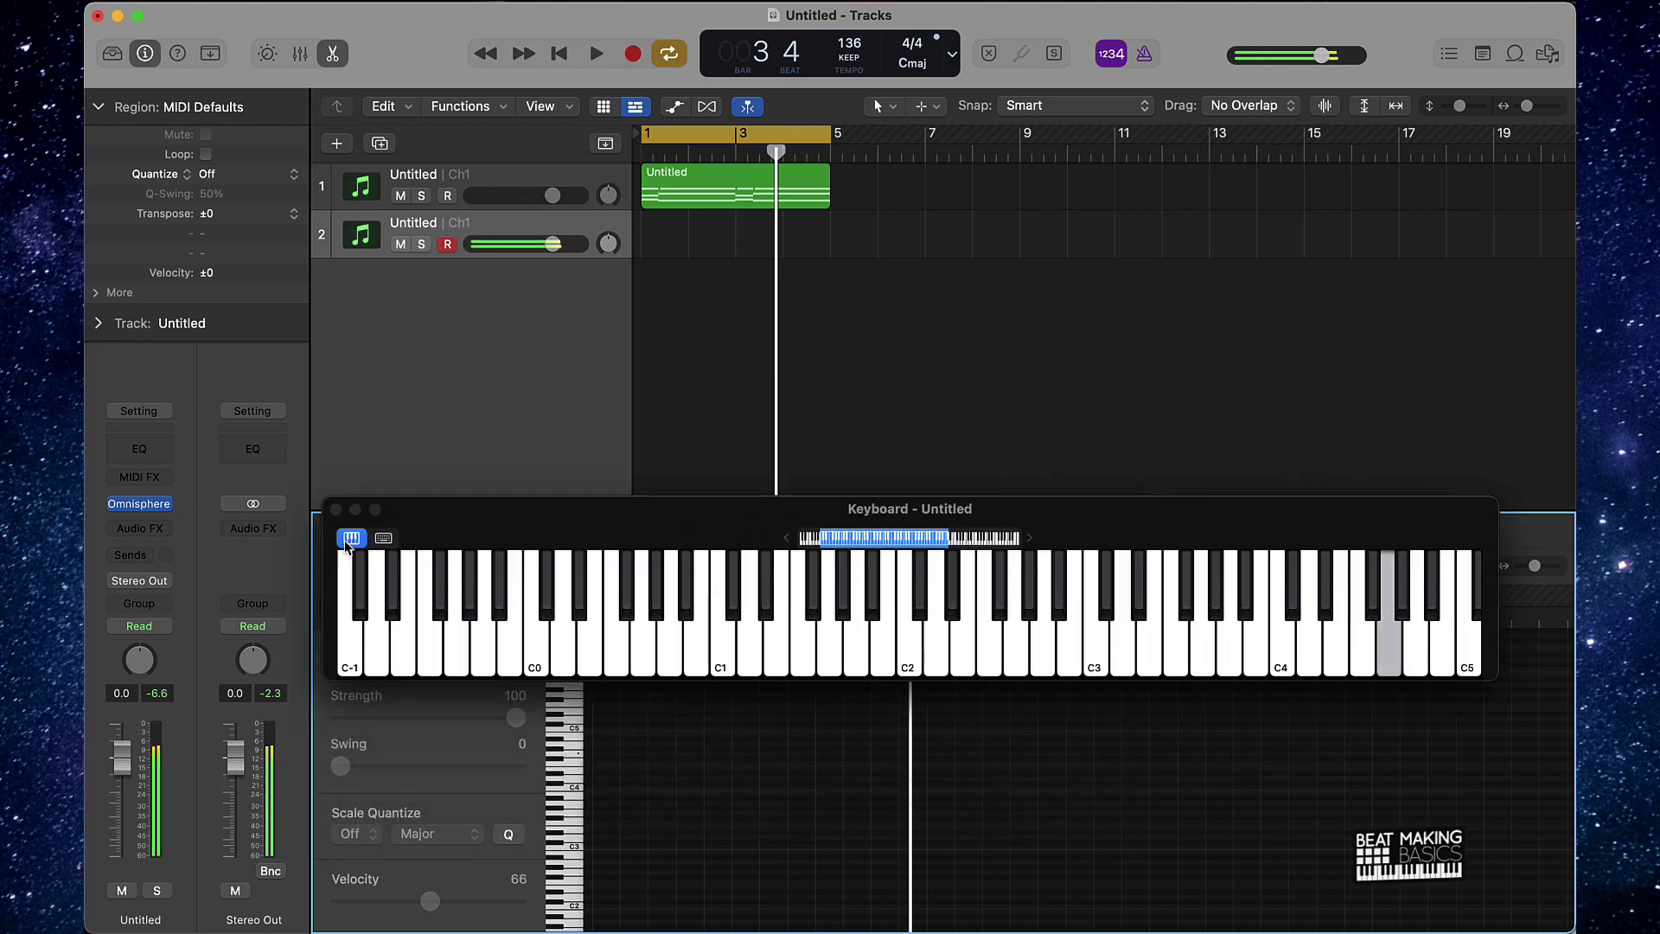
scroll(692, 618, "right", 5)
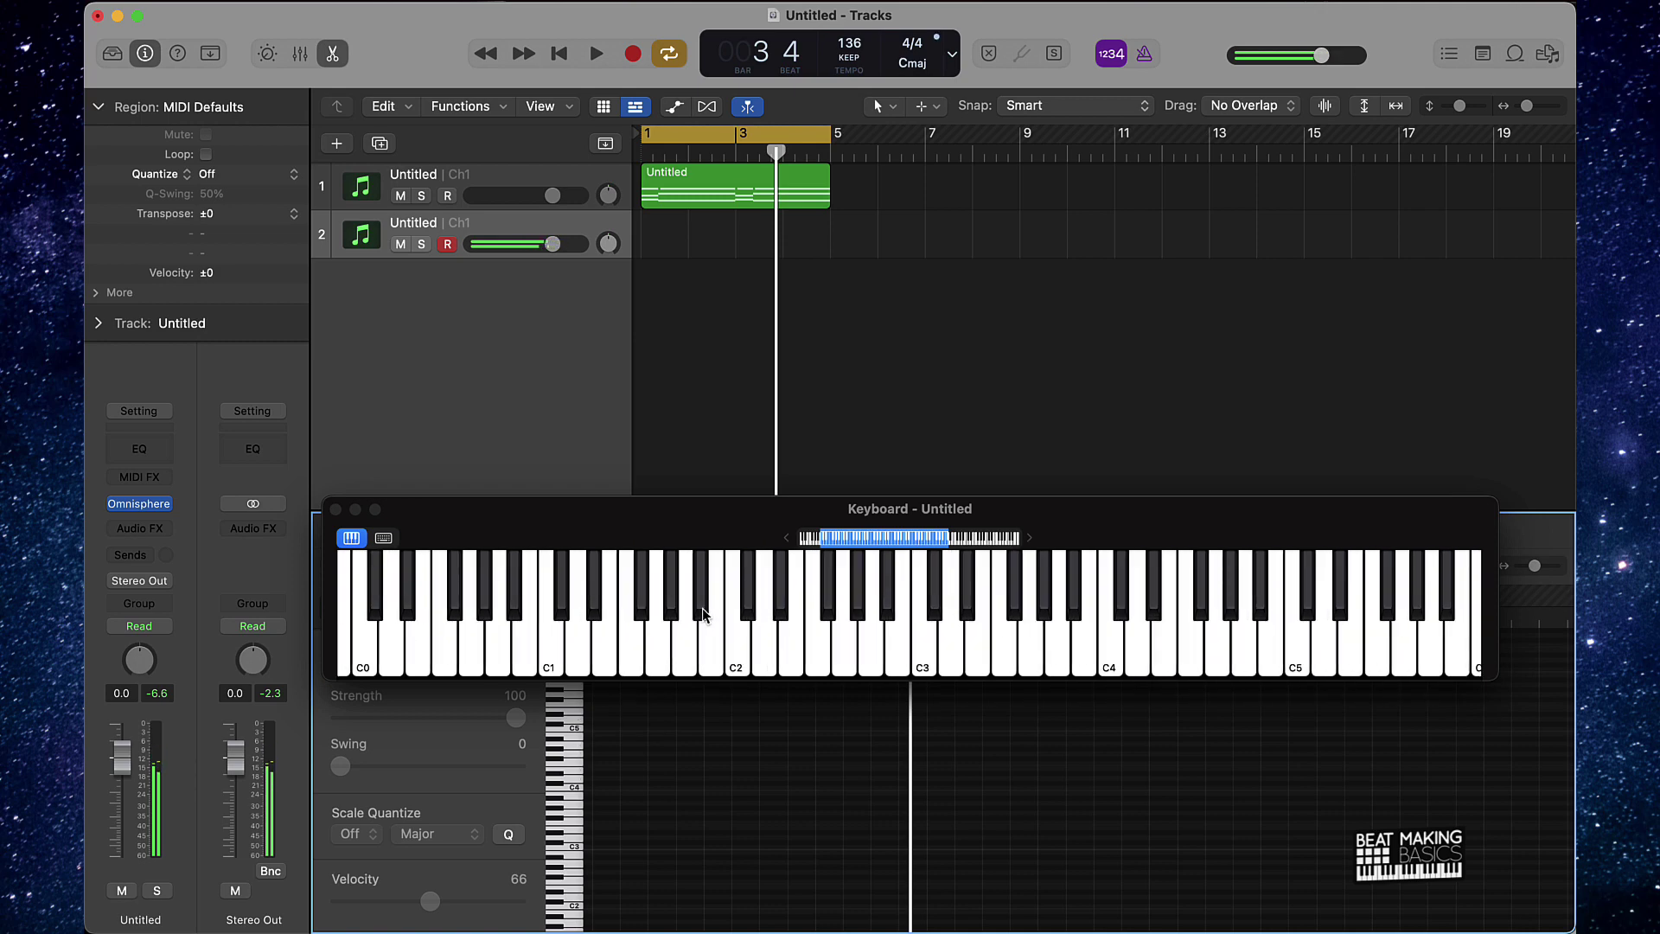
Record a four-bar pluck melody on the second track, play it back and hide the on-screen keyboard
key("r")
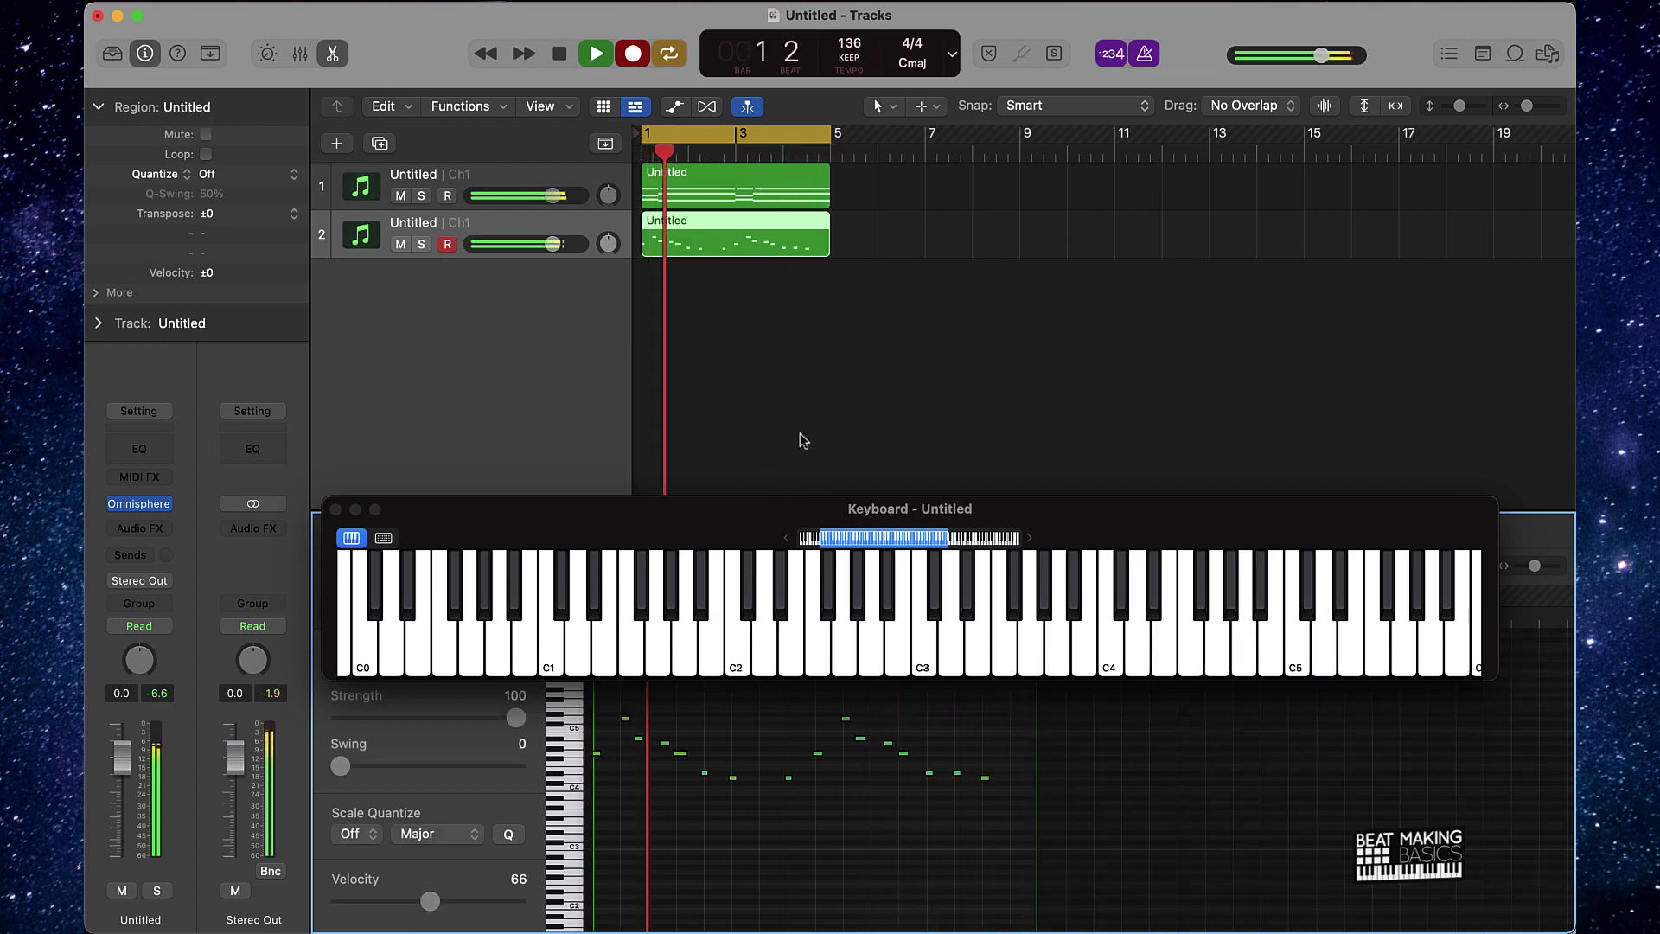
left_click(596, 53)
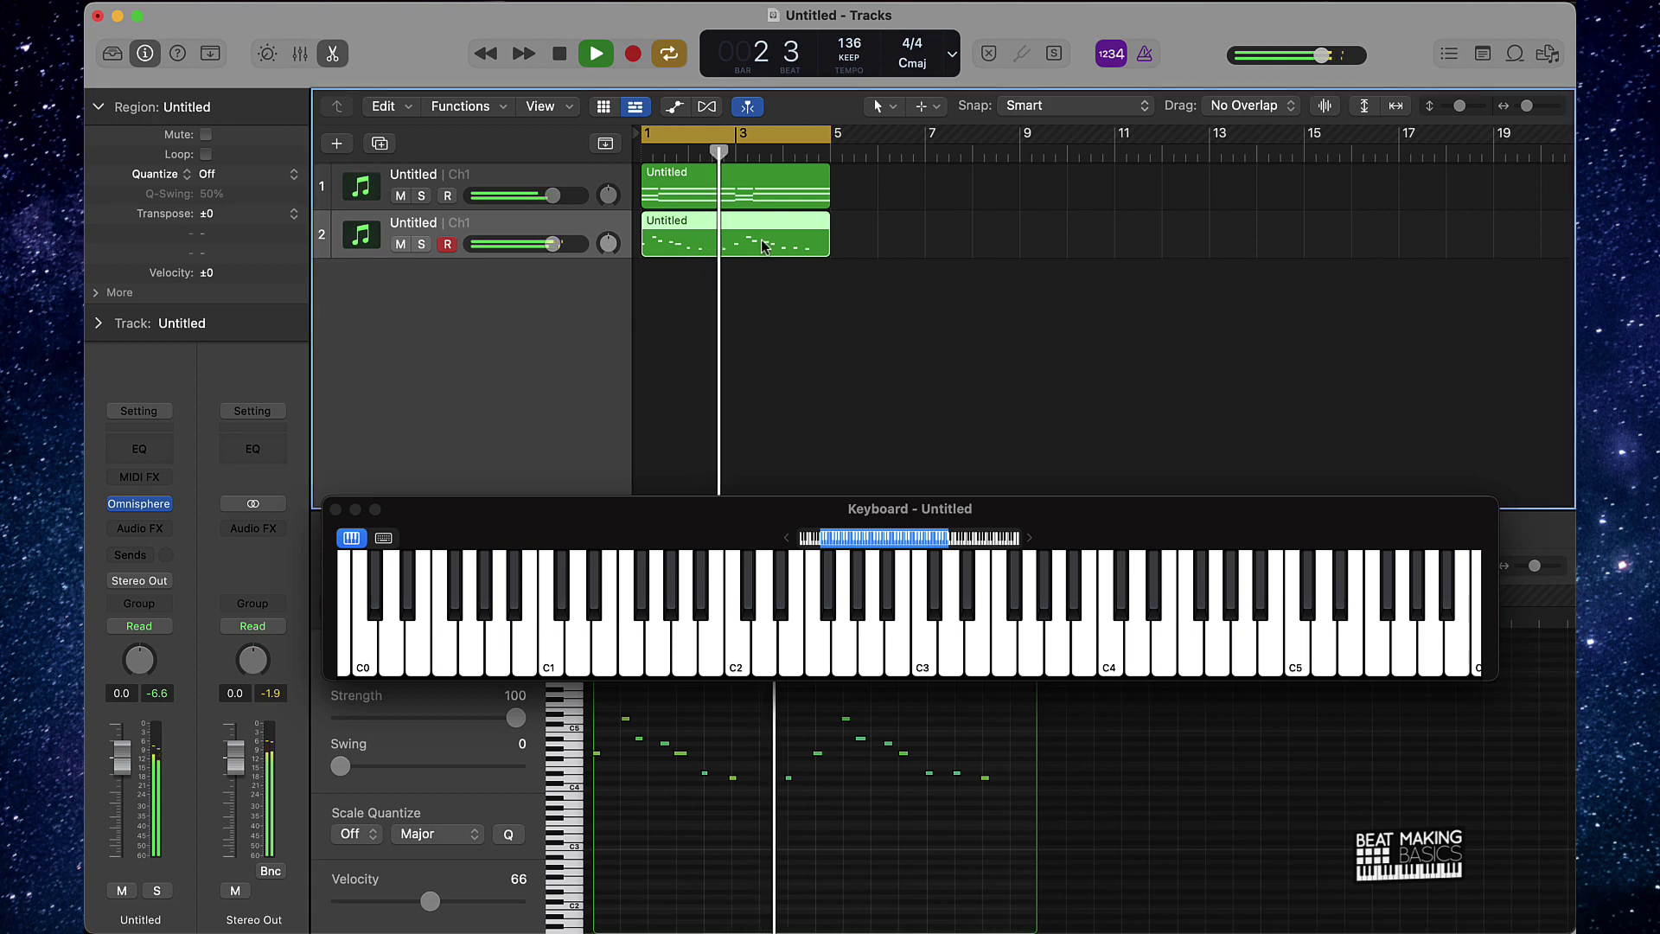
key("super+k")
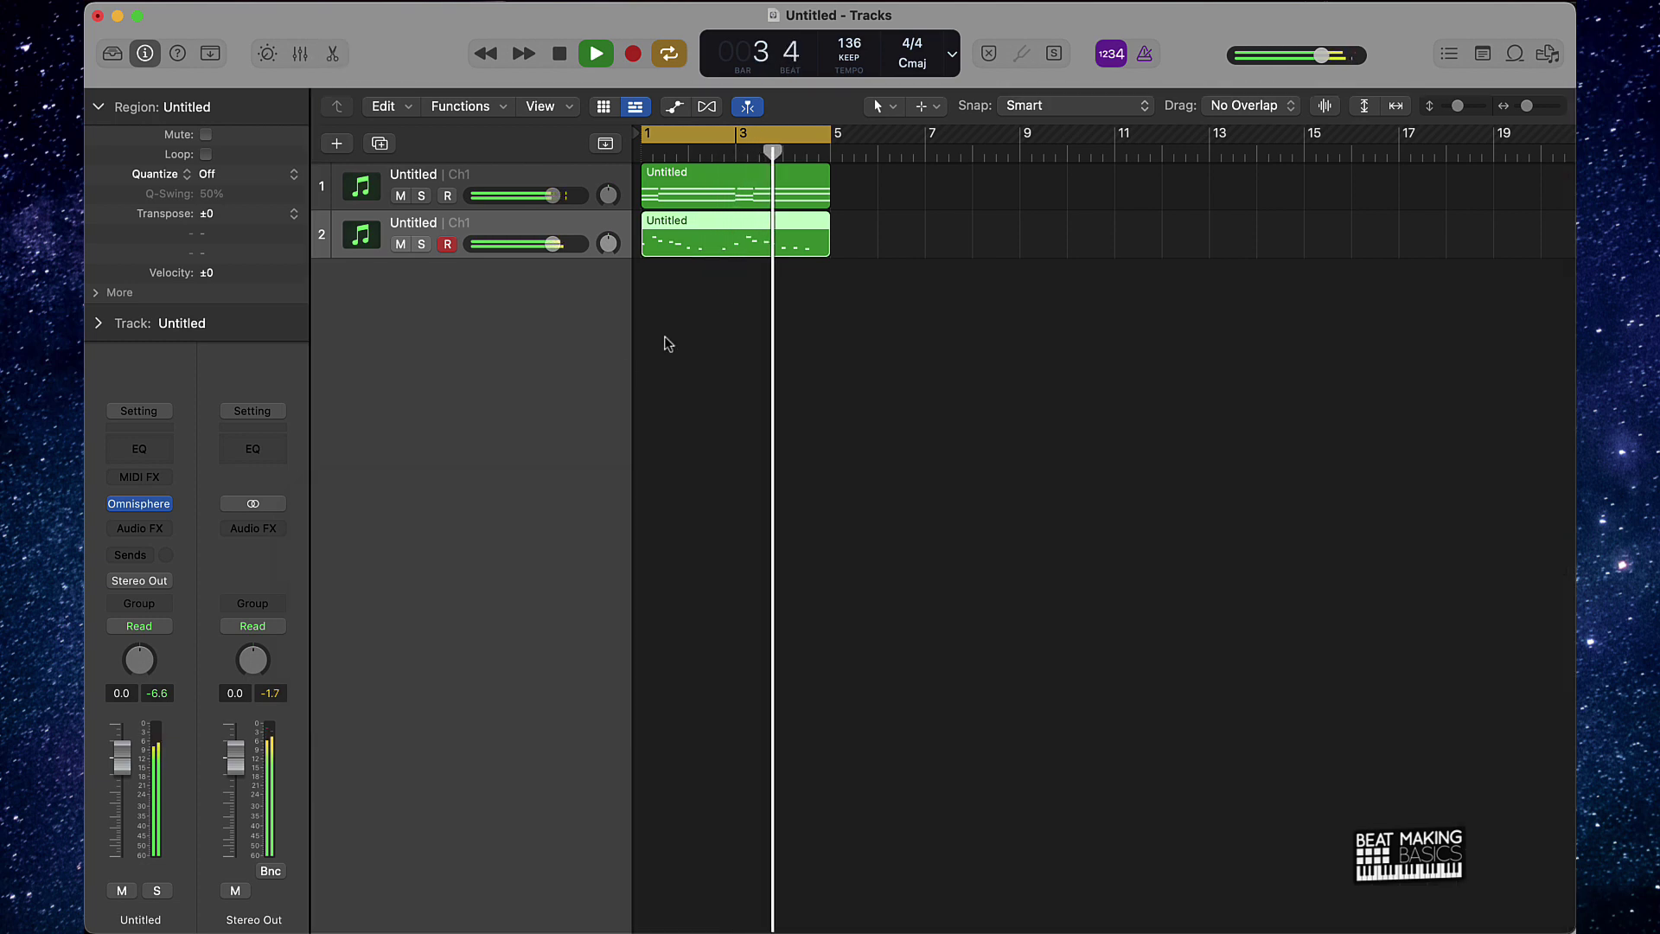
Quantize all notes of the pluck melody region to 1/16 Note in the Piano Roll and close the editor
key("p")
key("super+a")
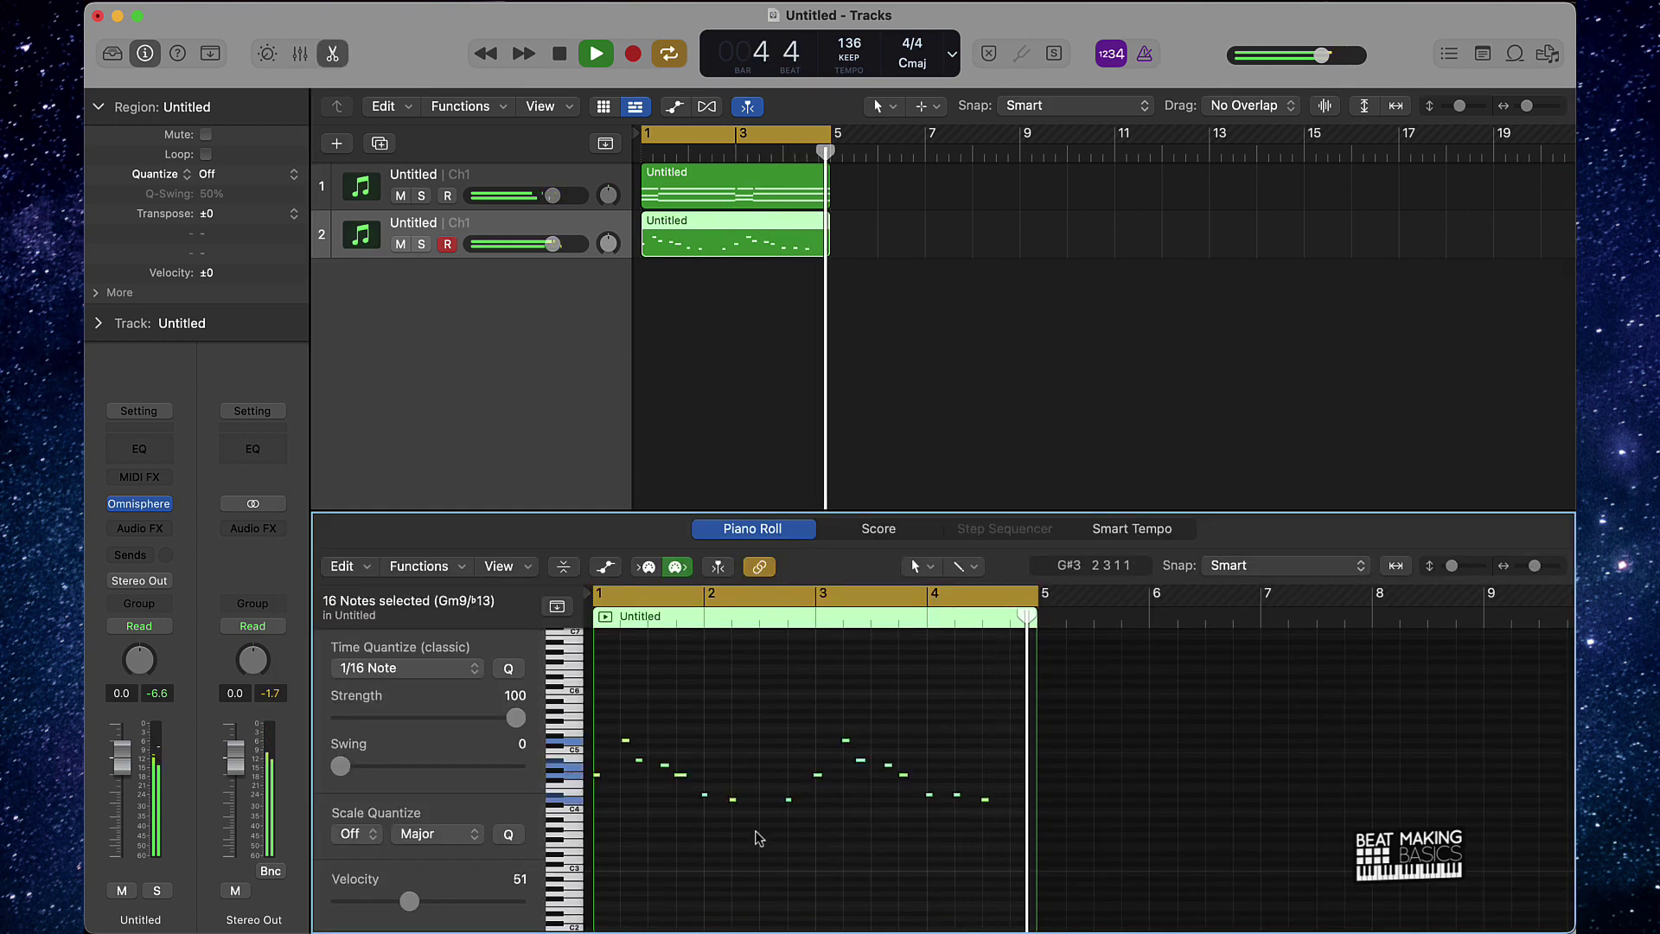
left_click(508, 668)
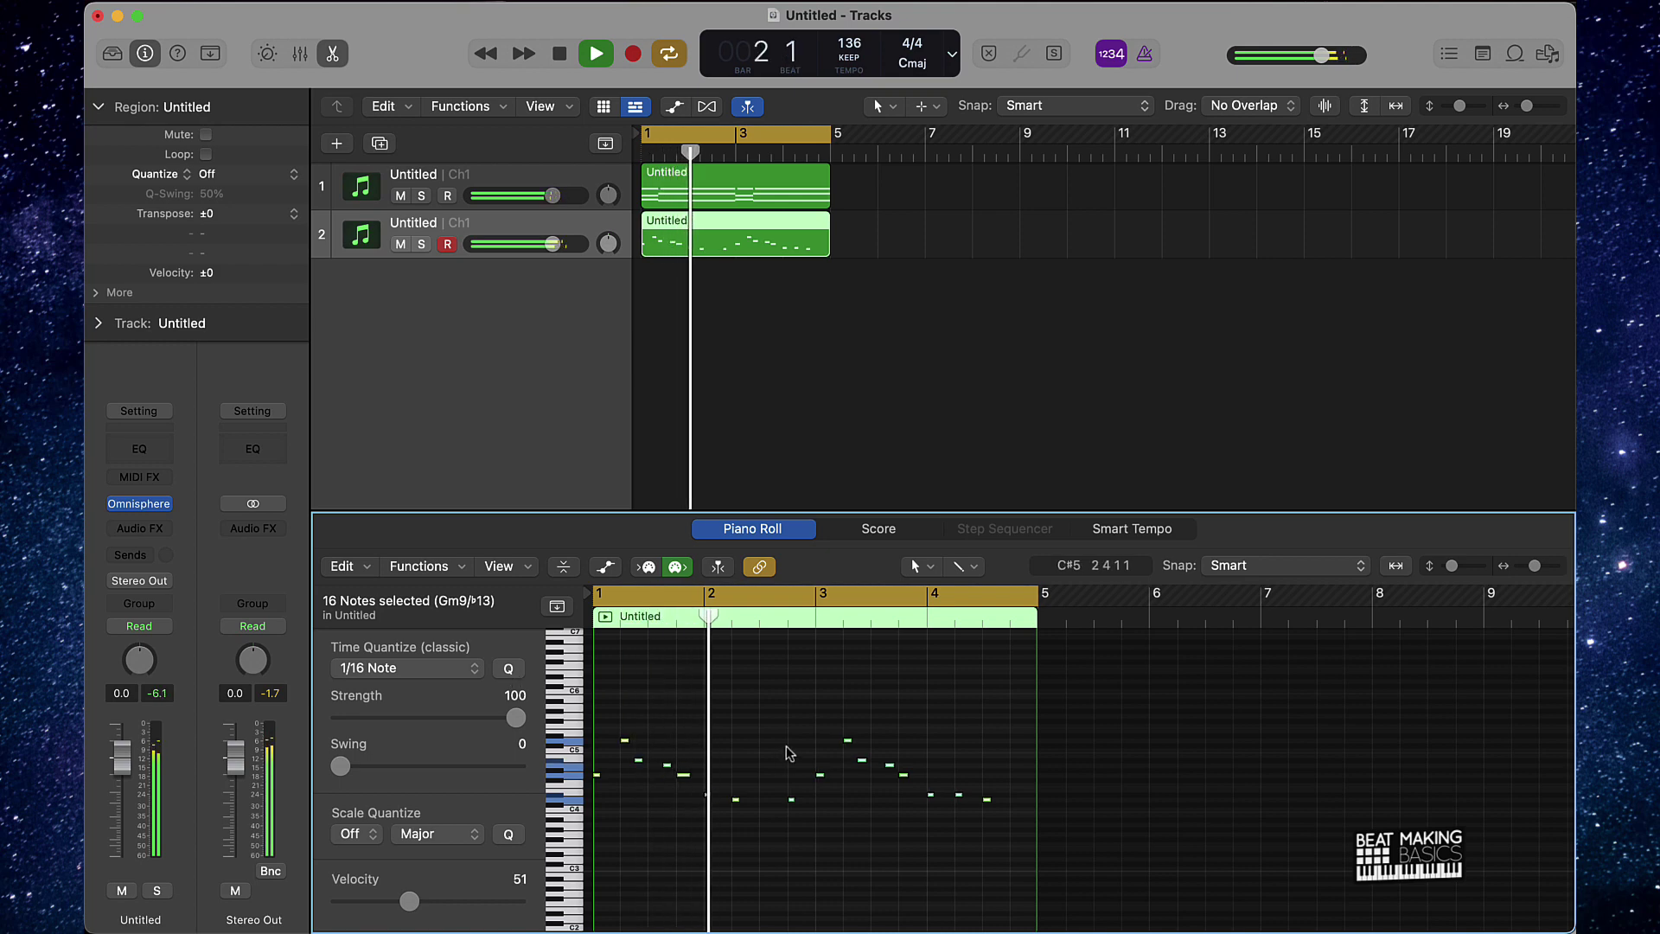
key("p")
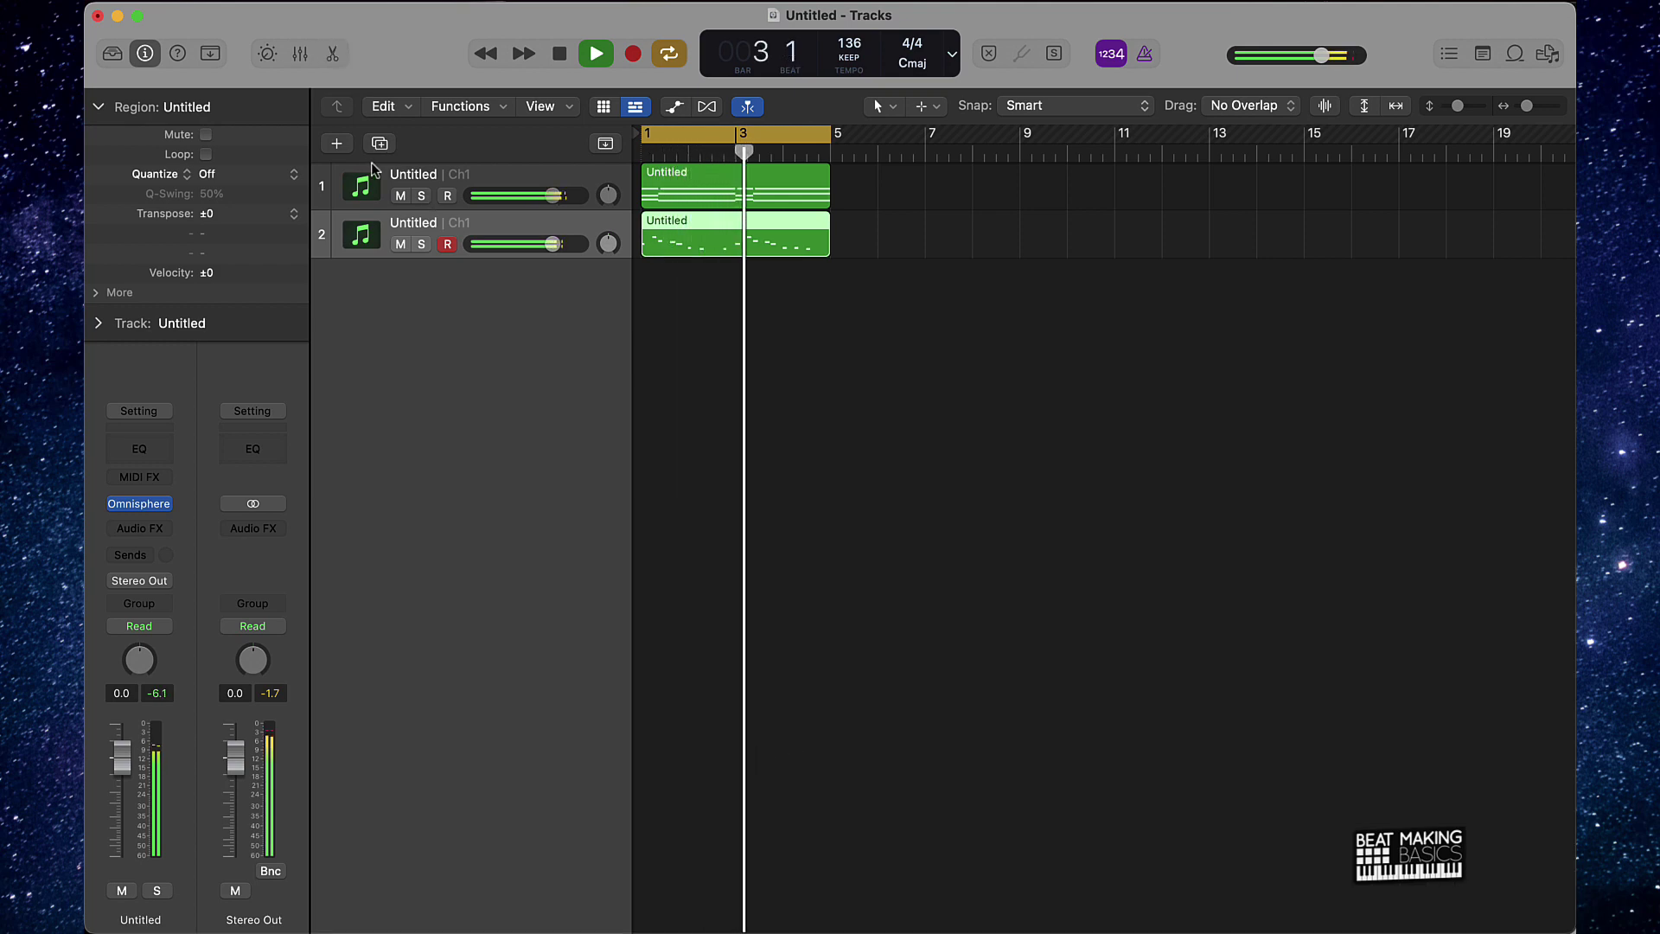
Create a third software instrument track with Omnisphere and set its patch directory to the SuperStarO Omnisphere 2 bank
left_click(336, 143)
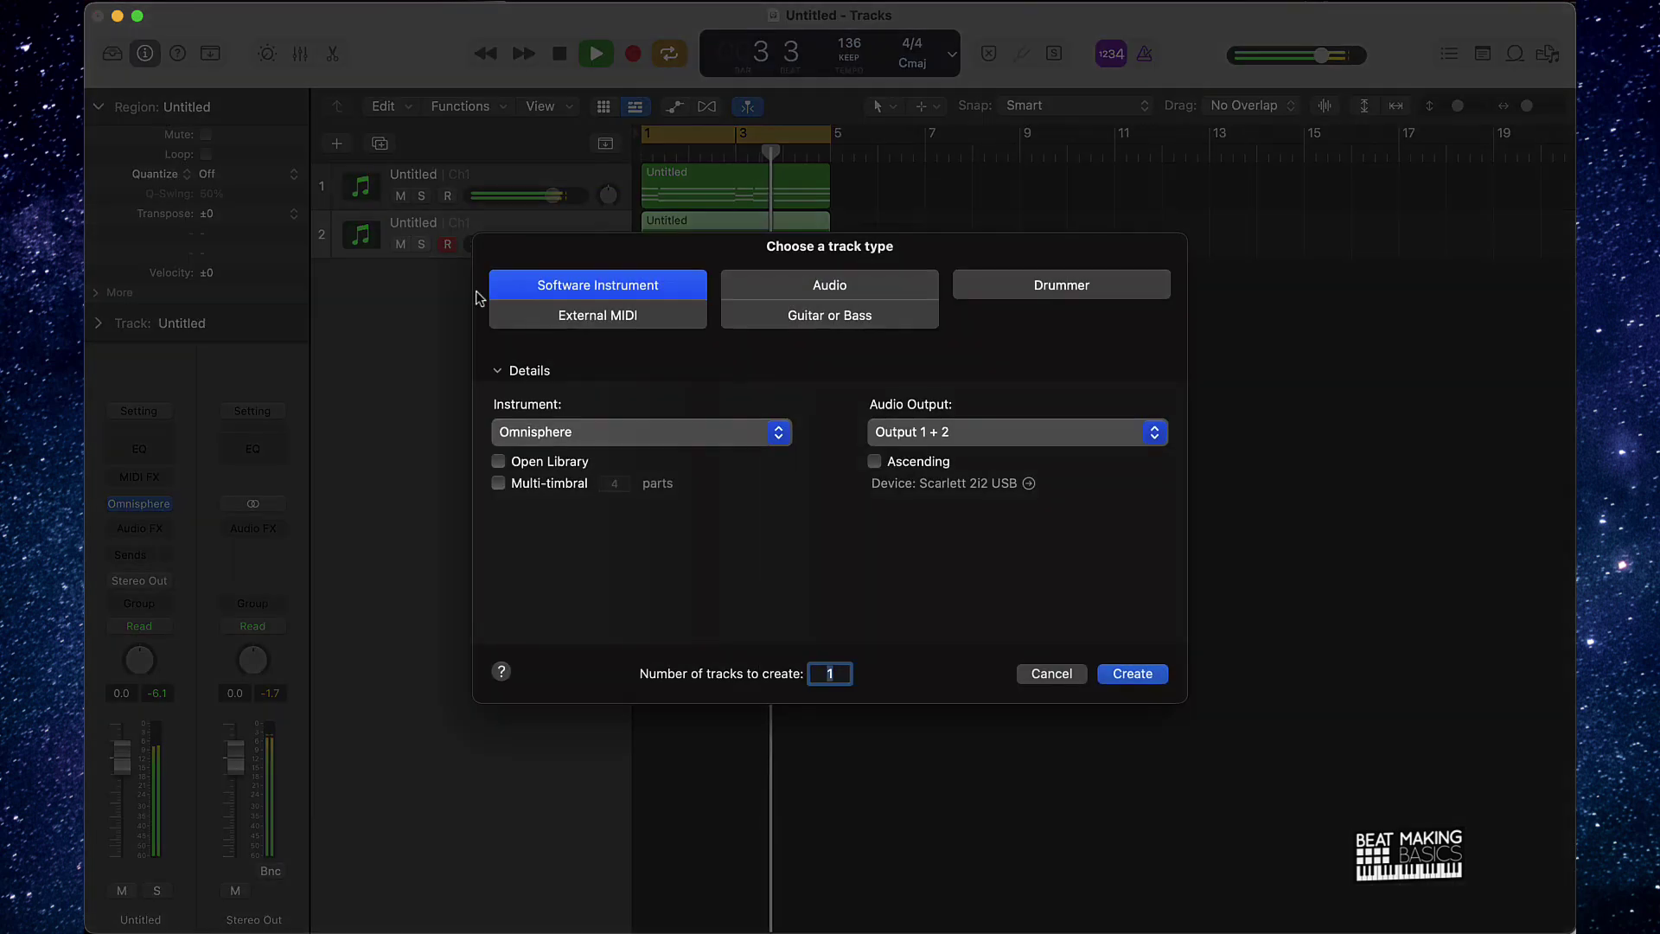
left_click(1133, 675)
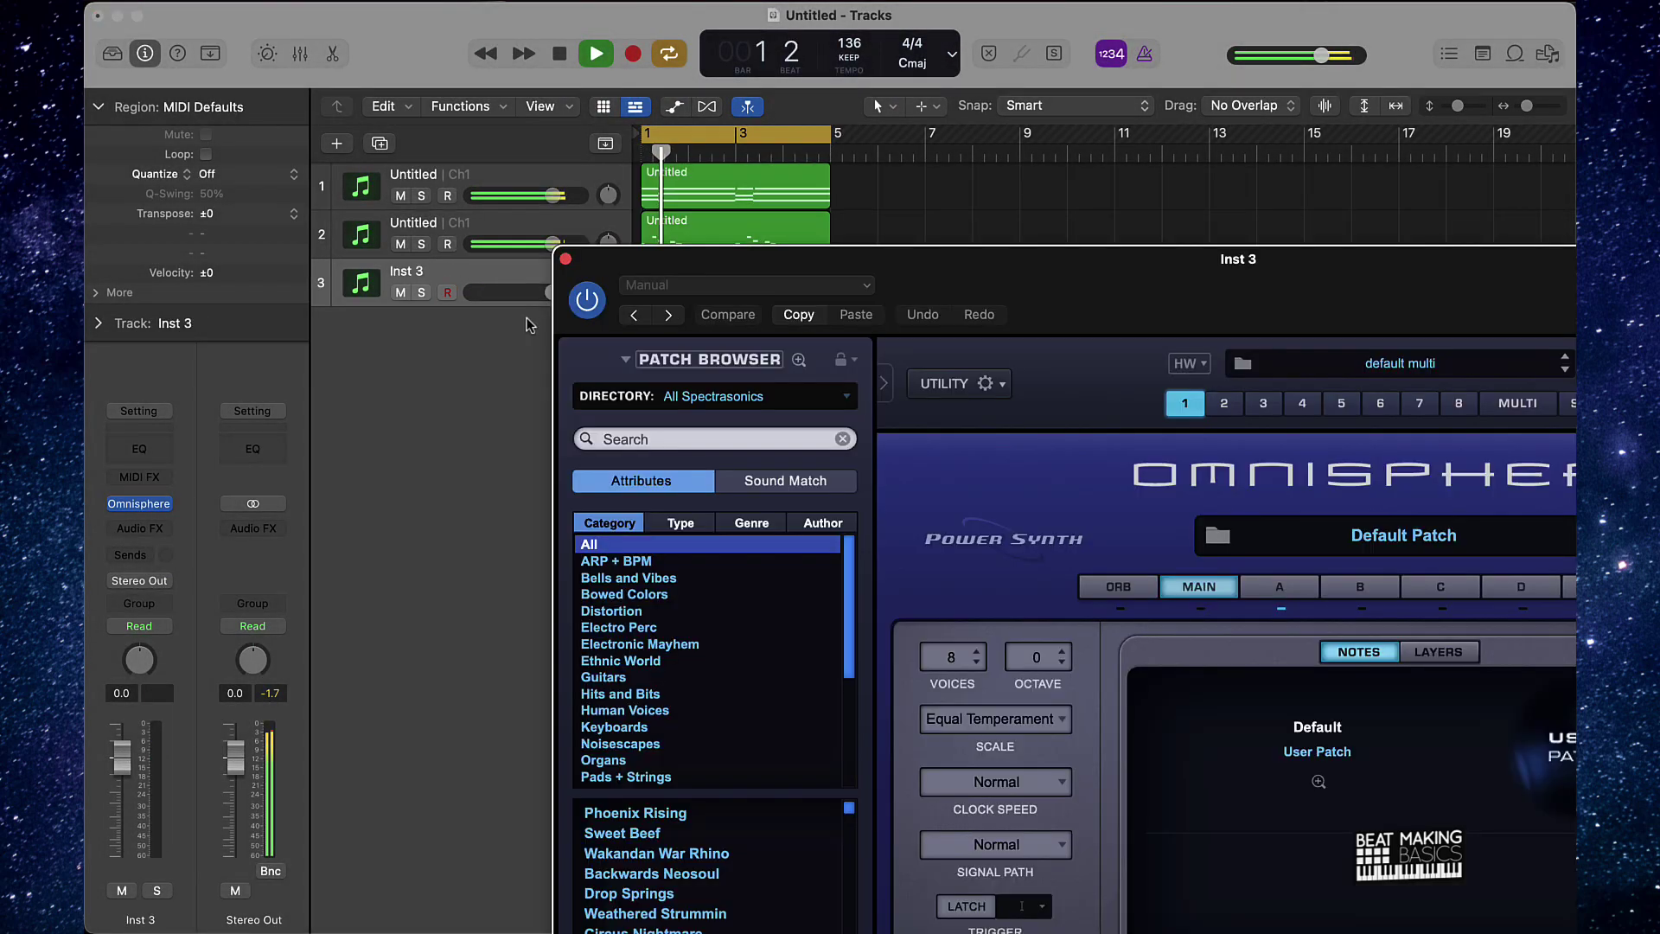
left_click(813, 396)
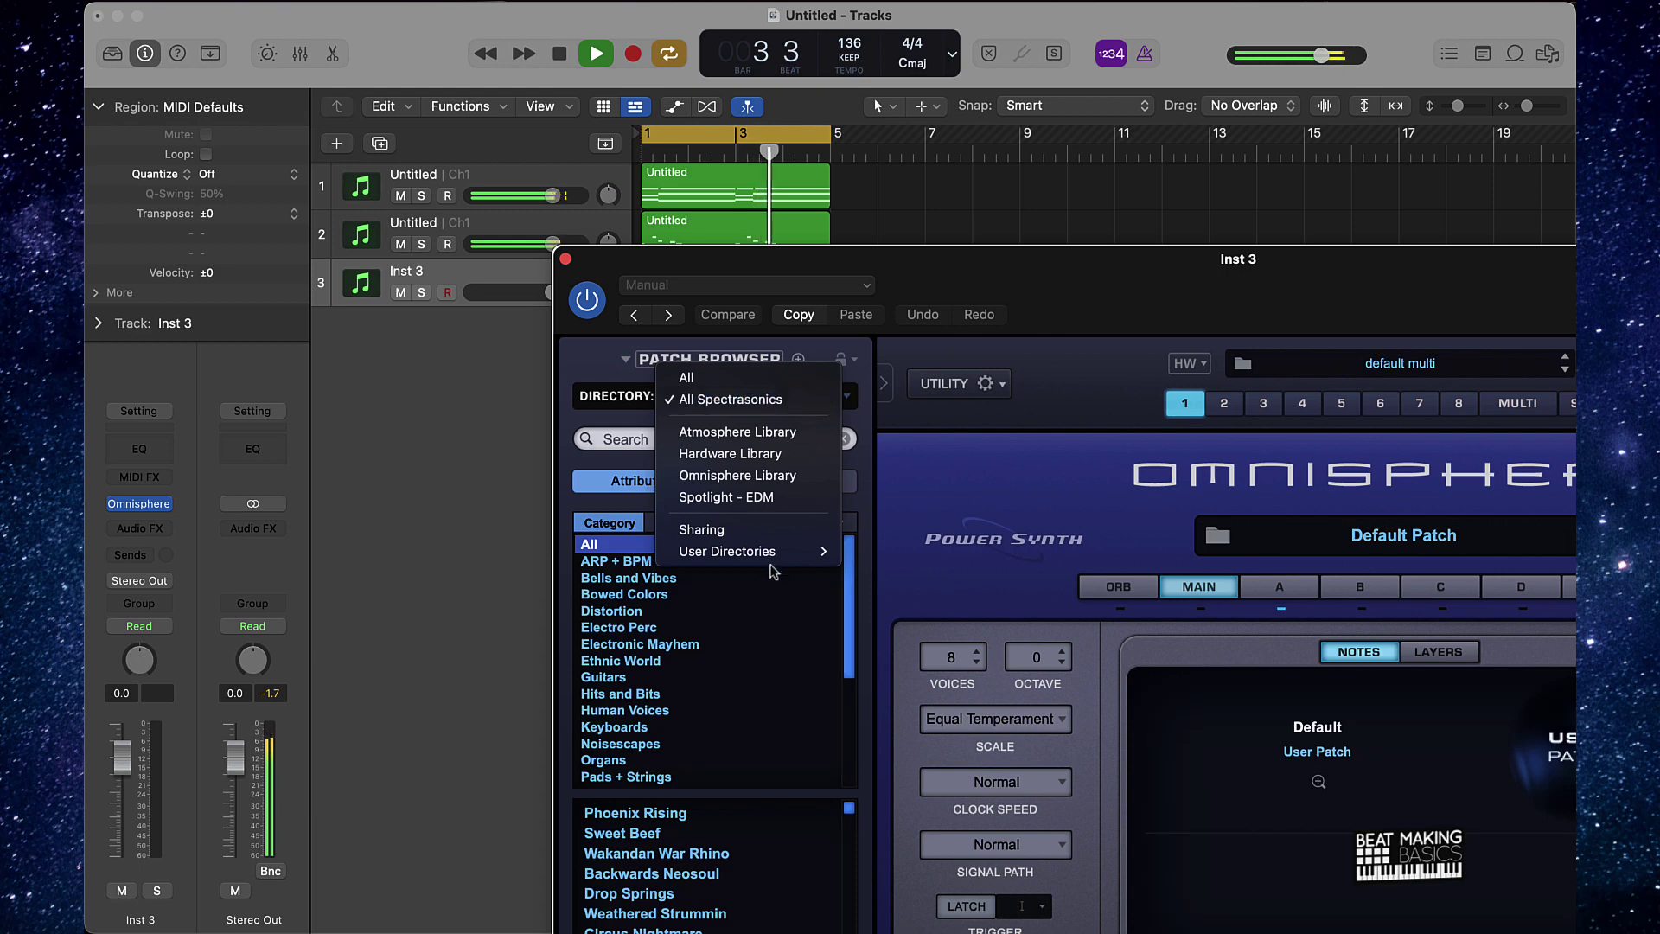
mouse_move(772, 553)
left_click(912, 557)
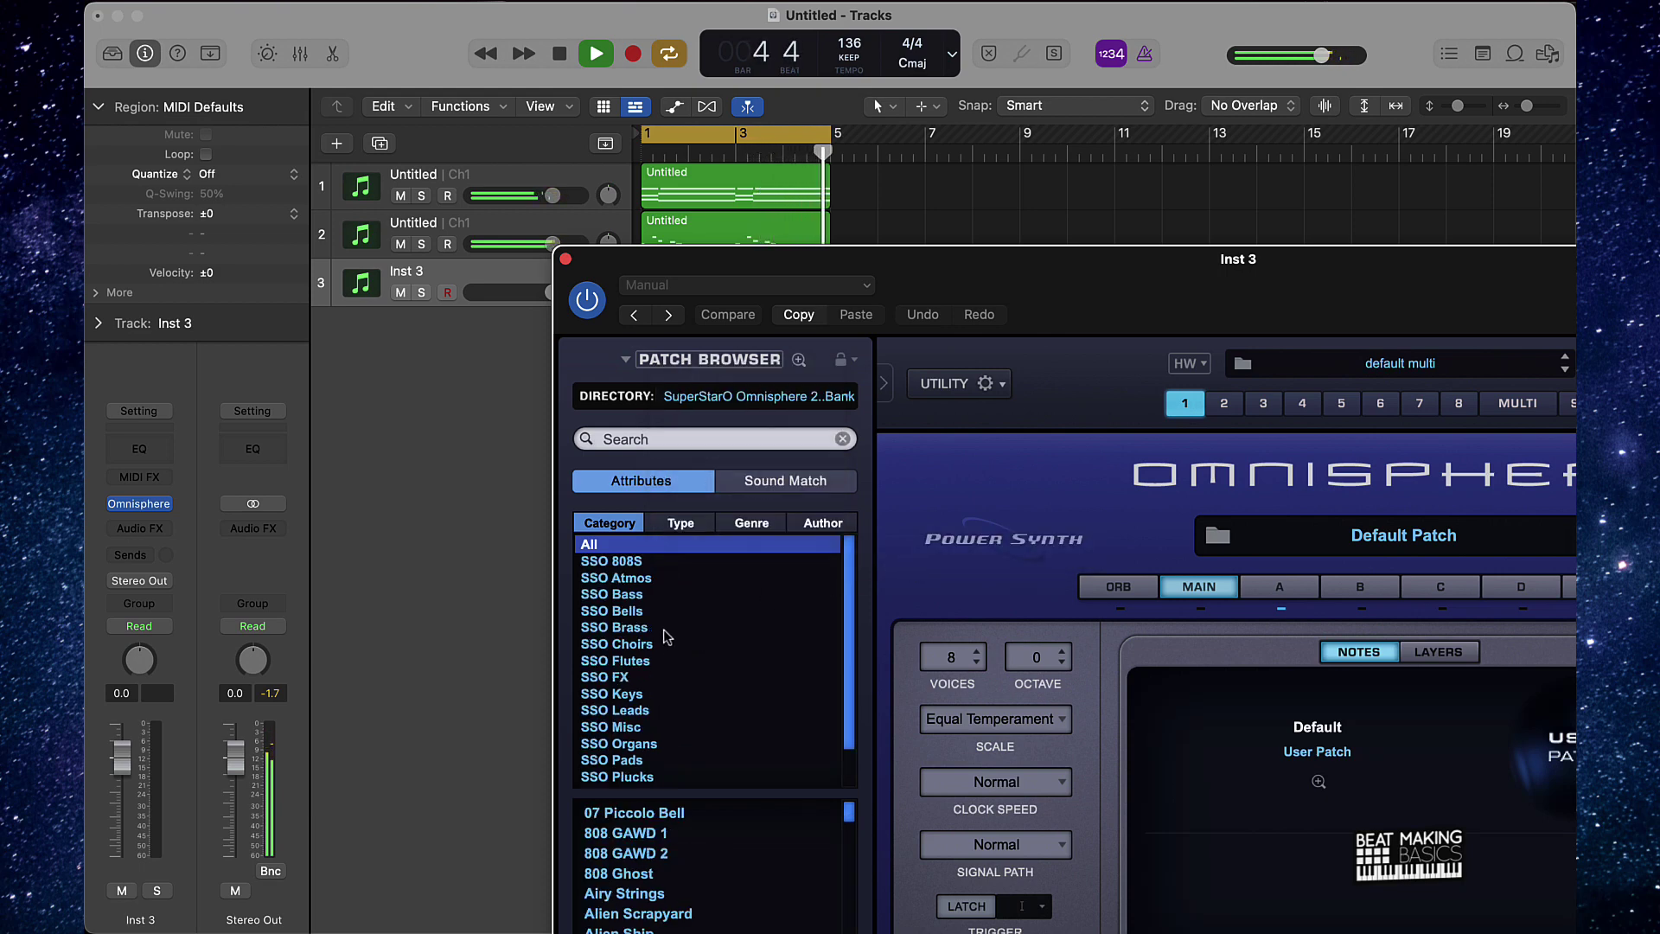
Look through the SSO Flutes category and try the Dope Ass Leads and Kind Lead patches from SSO Leads
left_click(644, 661)
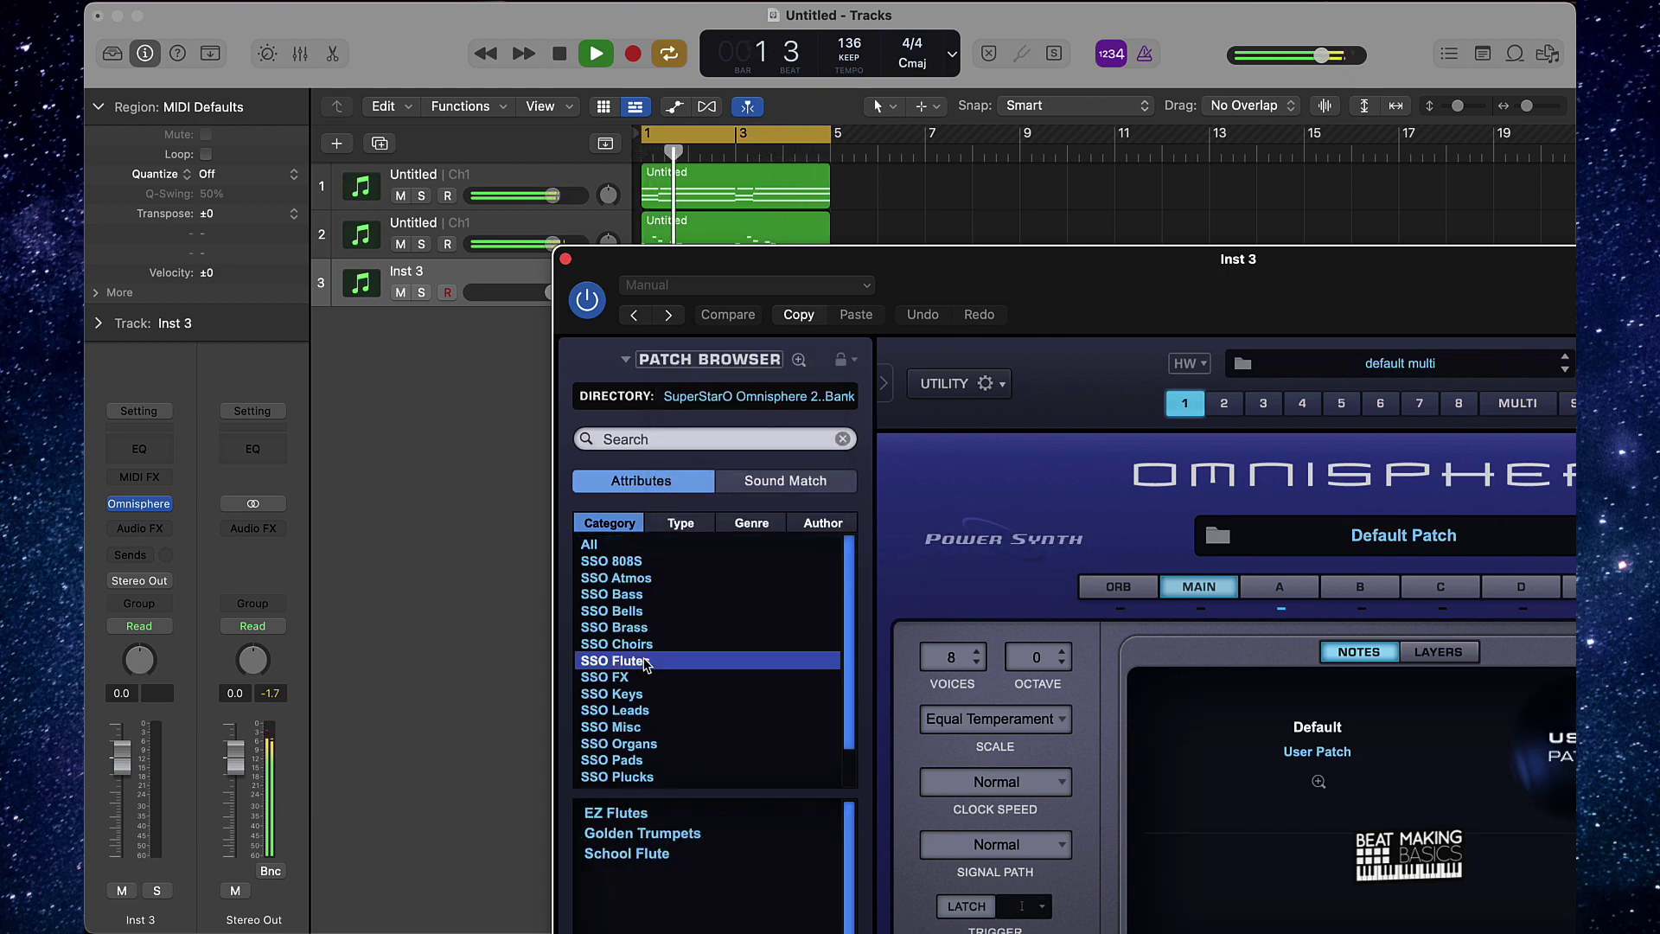
left_click(640, 709)
left_click(639, 833)
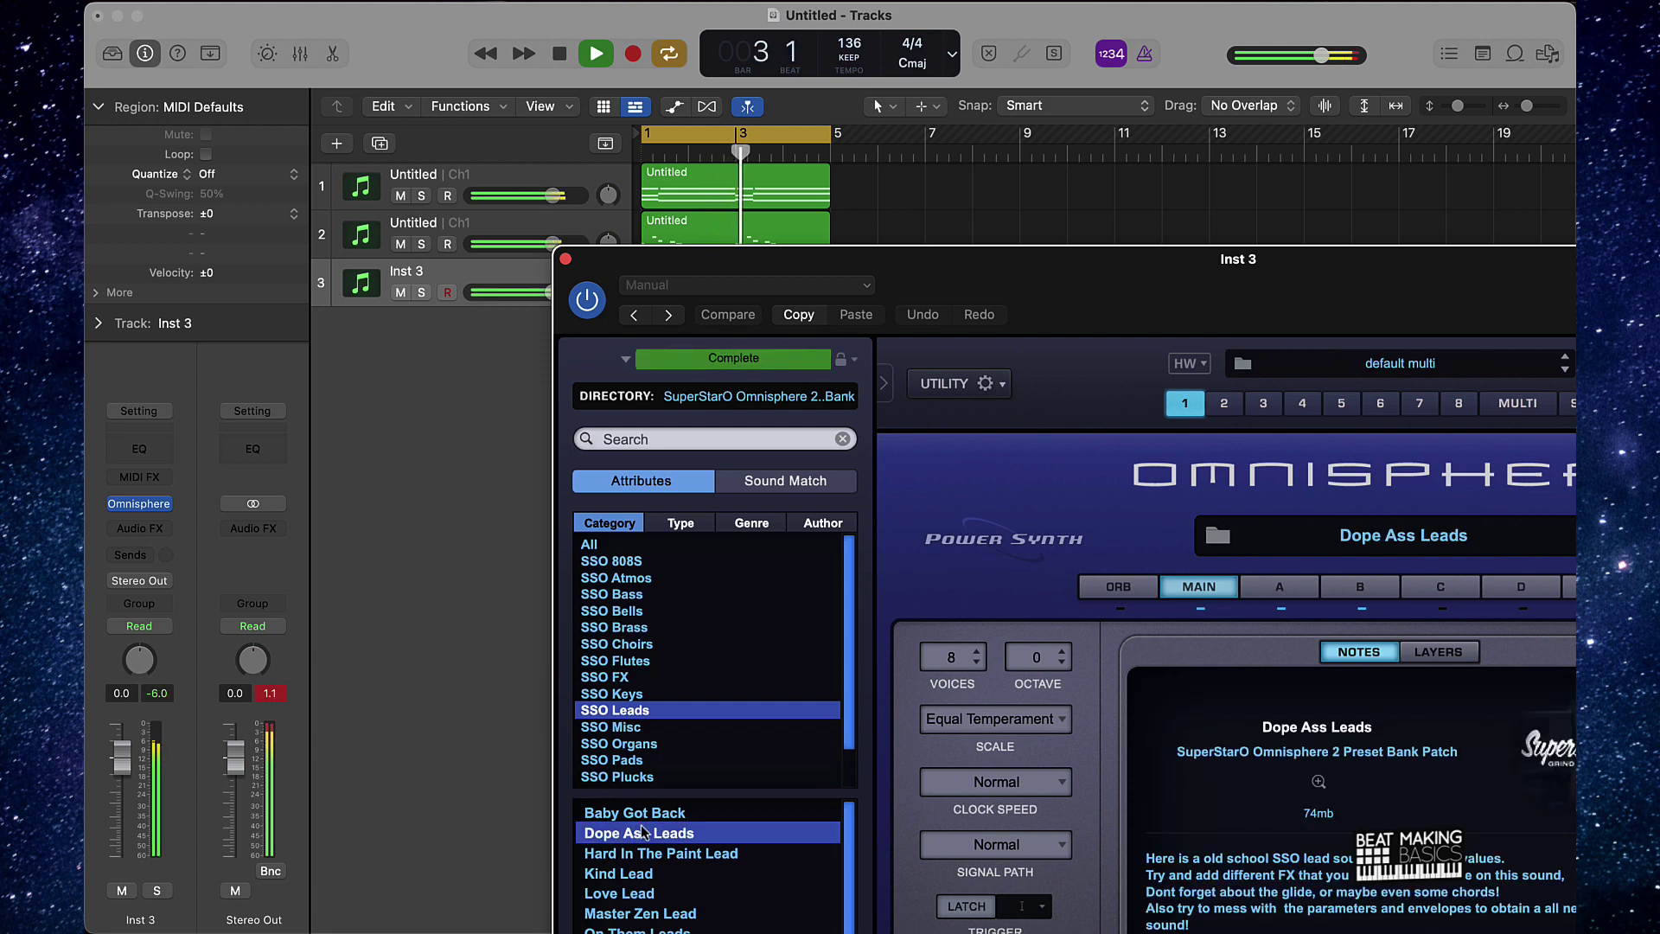
left_click(652, 875)
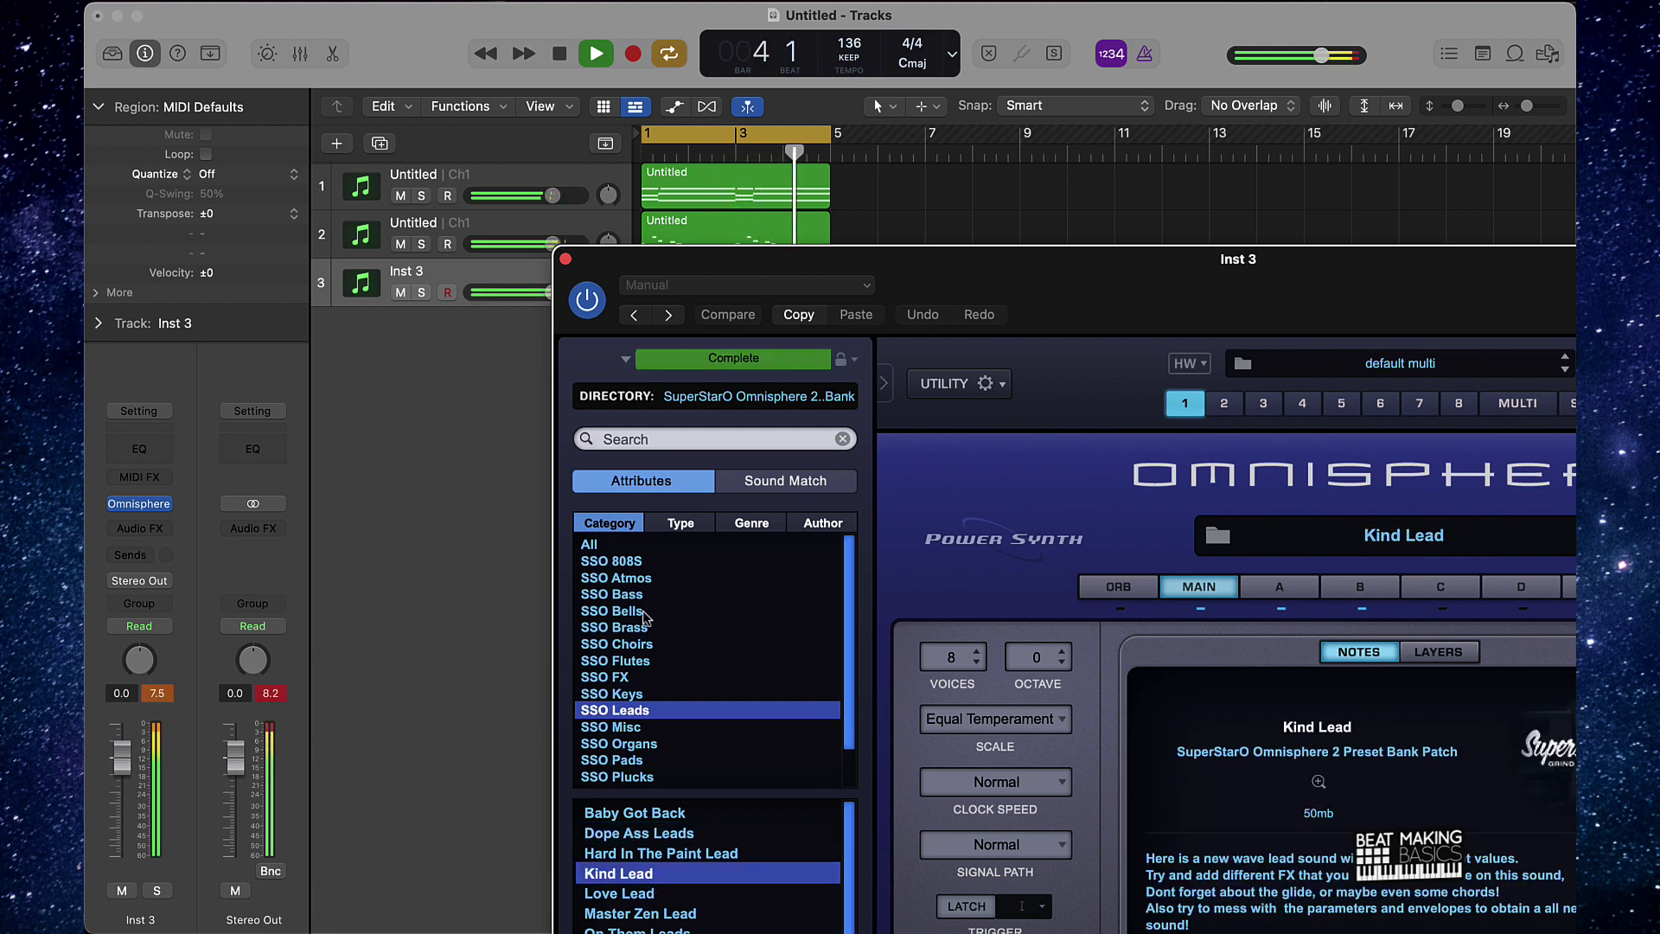
Try Engine Failed from the SSO Bells category, load Drive By Bells instead and close the instrument window
left_click(642, 613)
left_click(661, 875)
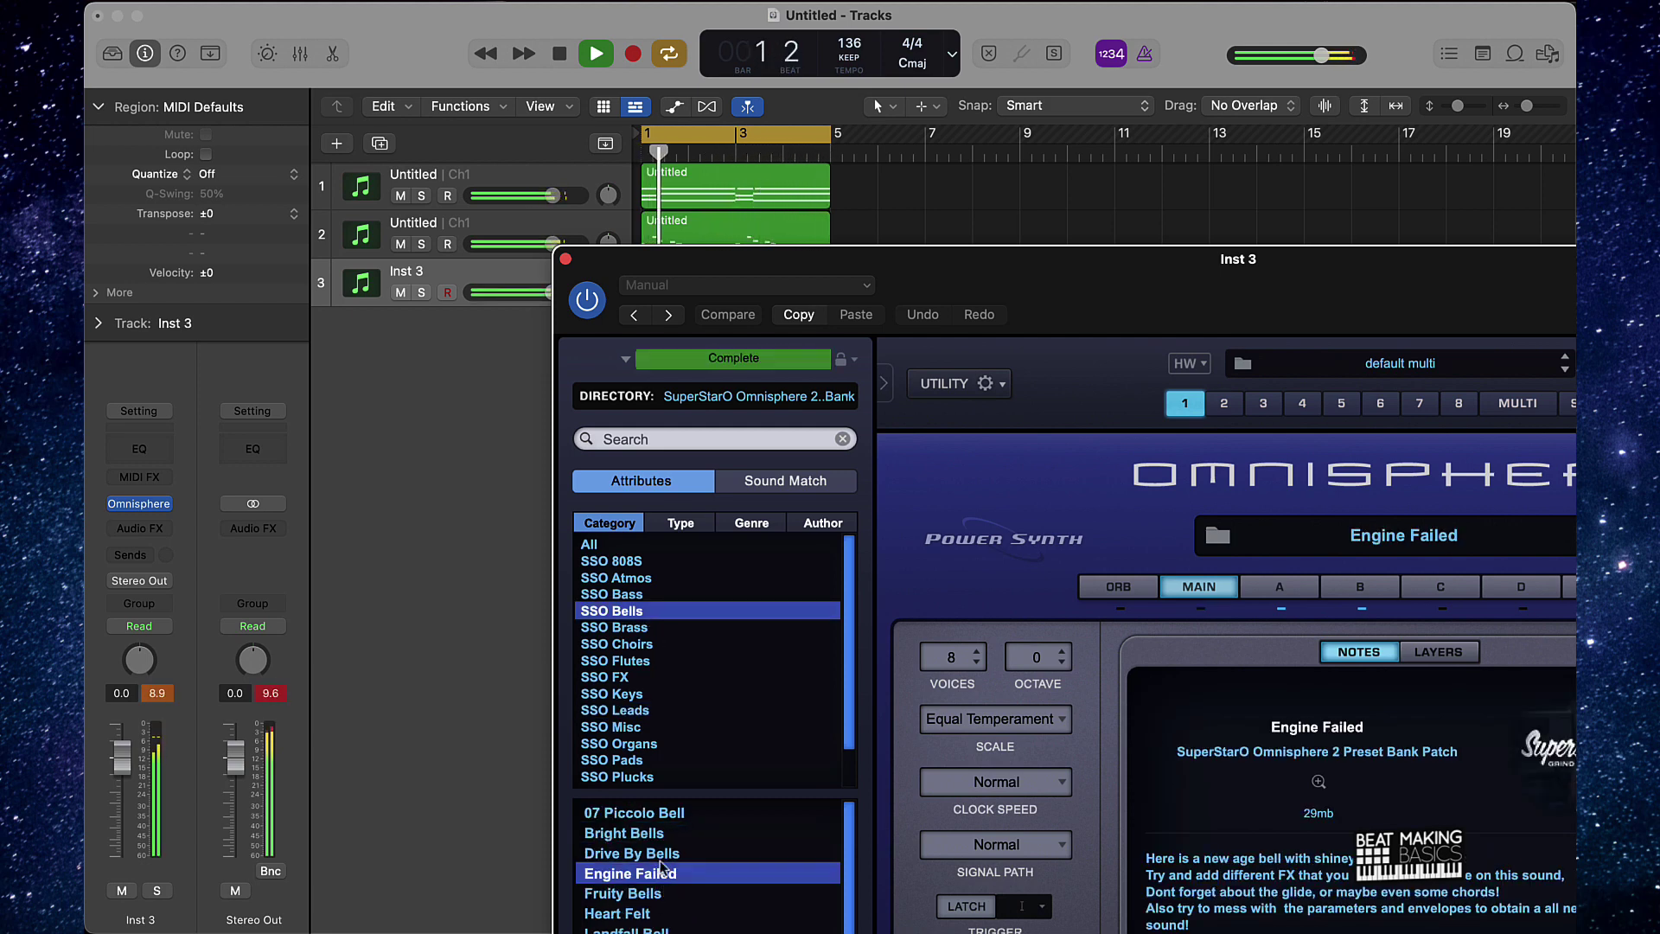
left_click(661, 856)
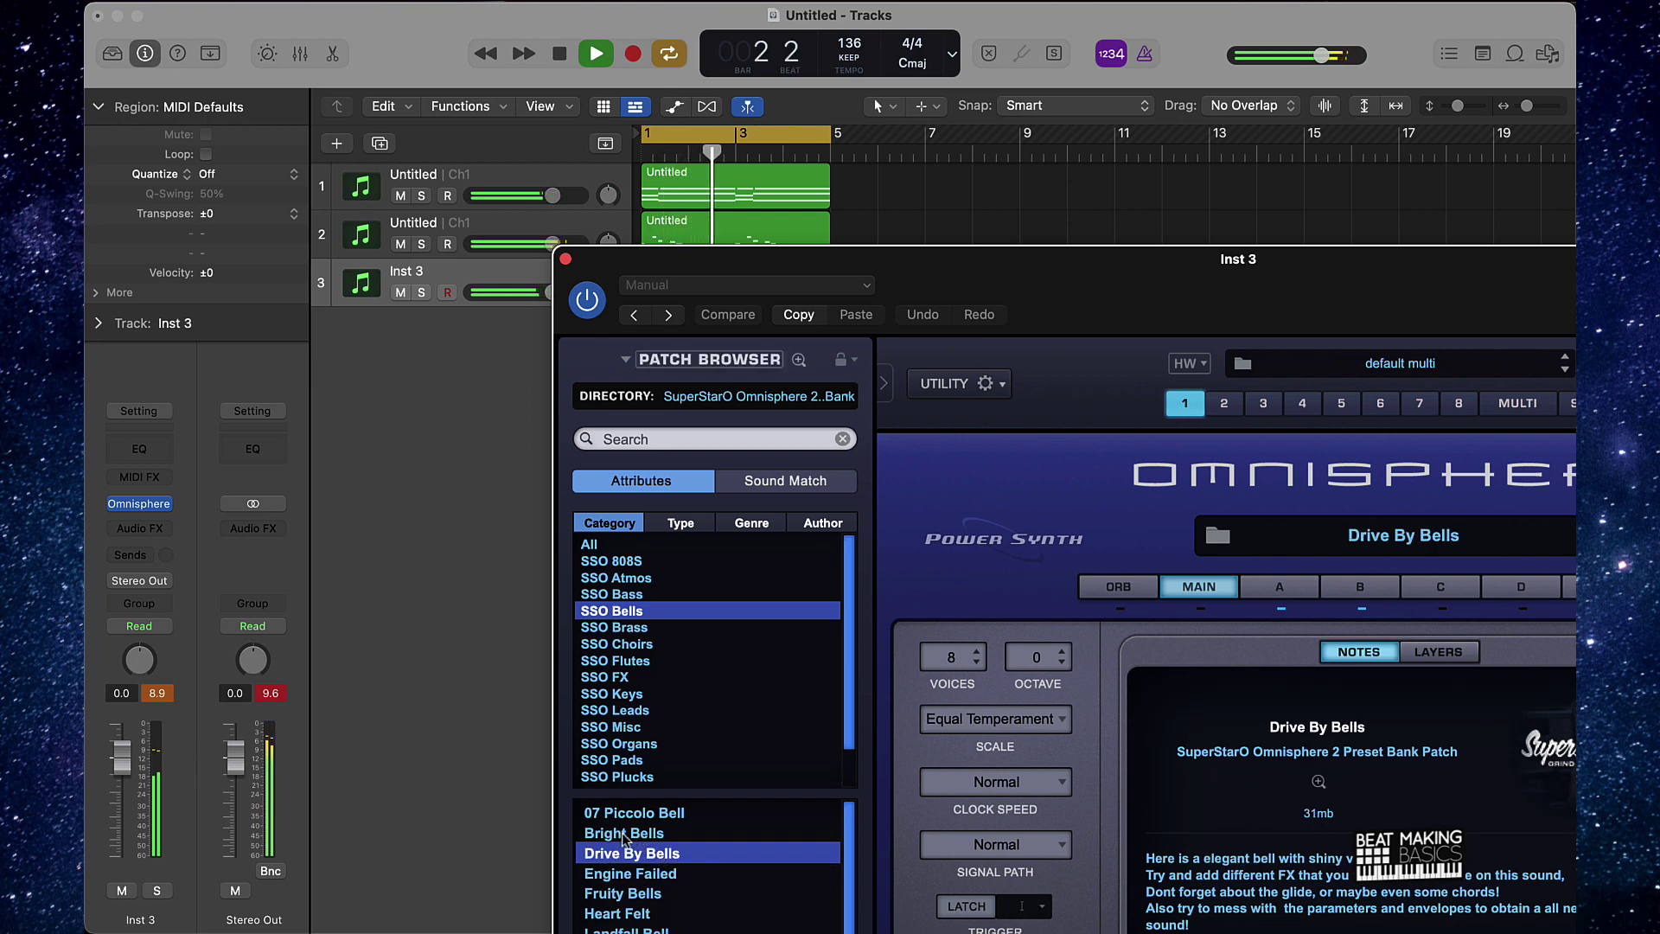
left_click(566, 259)
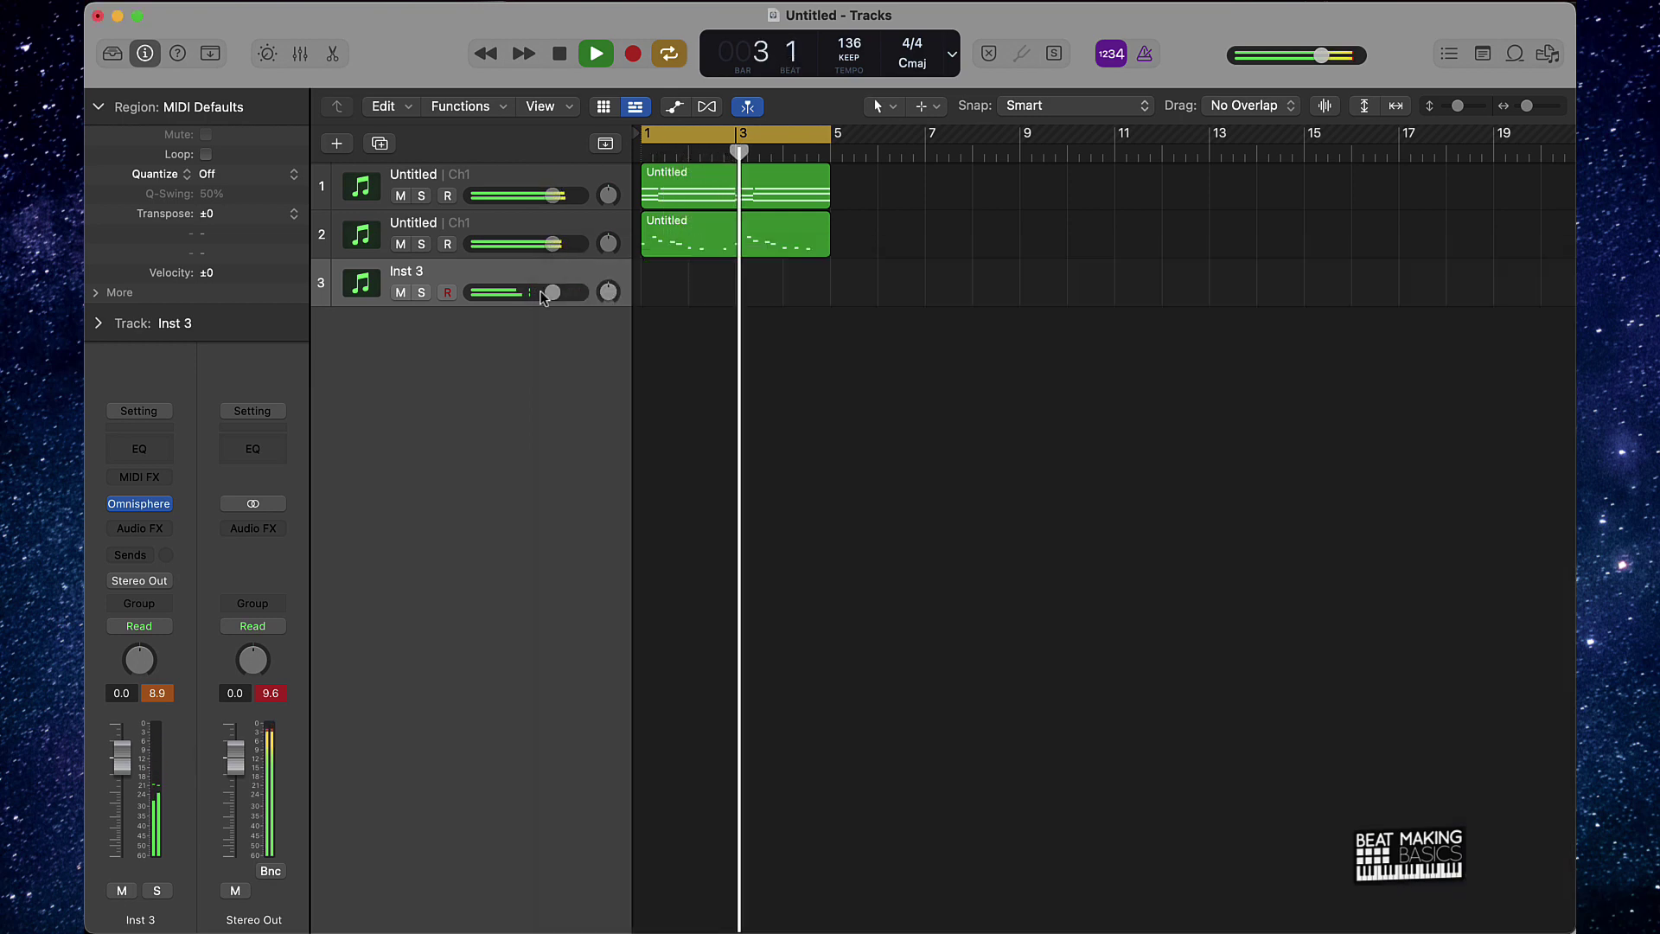
Set the Inst 3 track's MIDI Out Channel to 1 in the track parameters
left_click(99, 324)
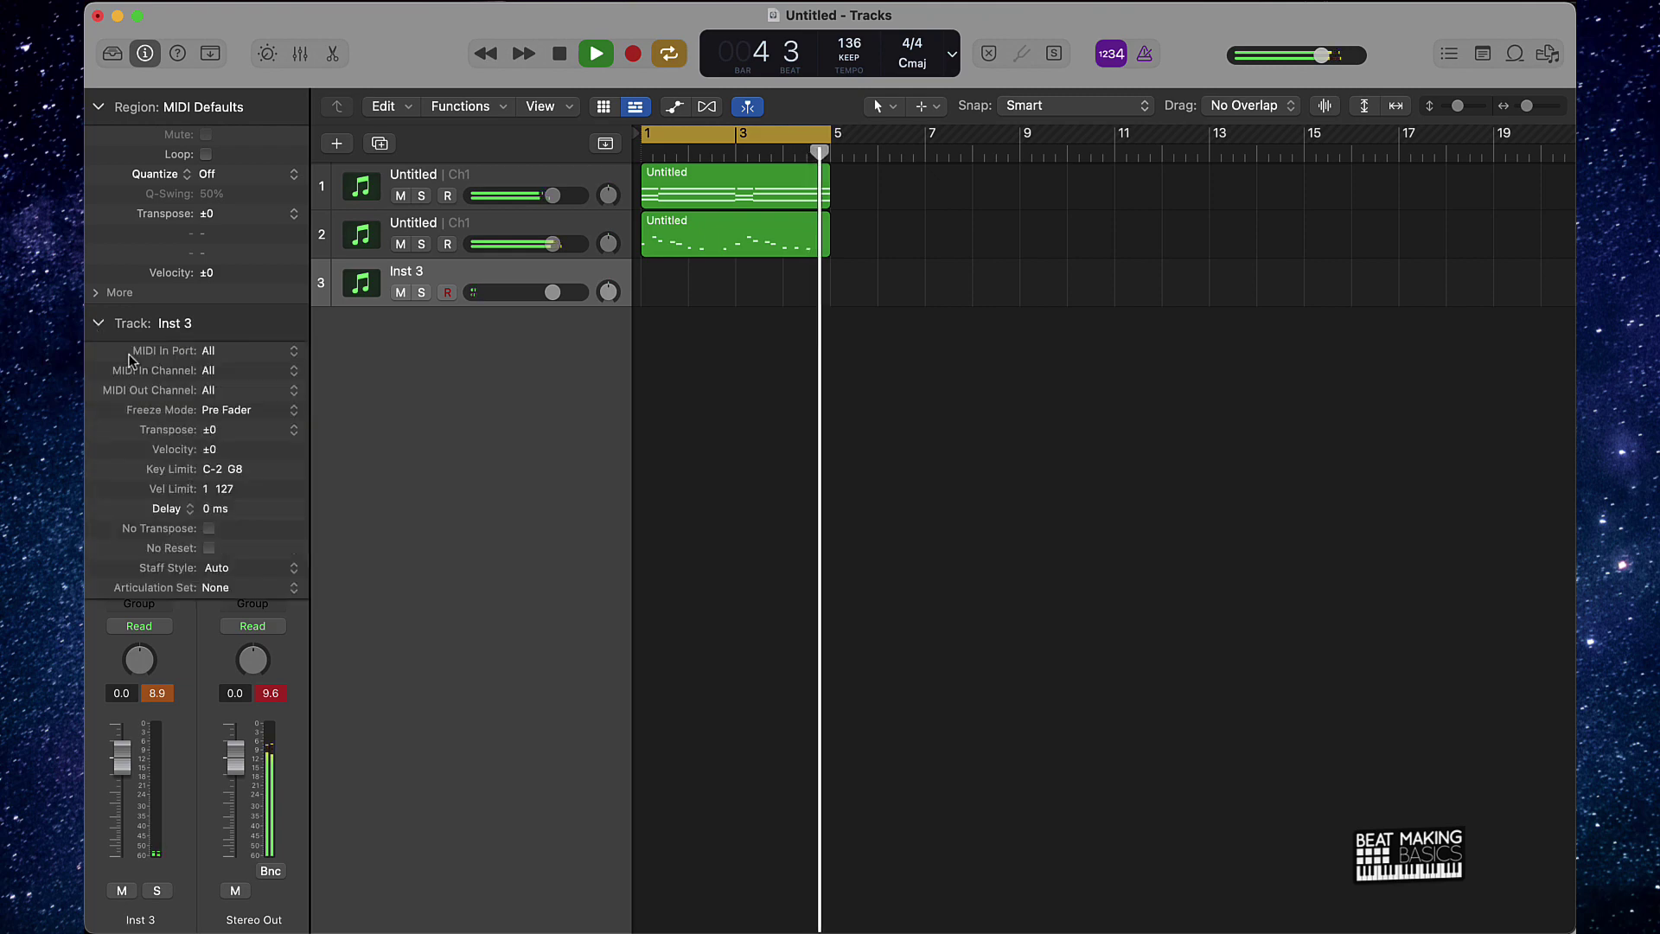
left_click(221, 453)
left_click(218, 470)
left_click(99, 323)
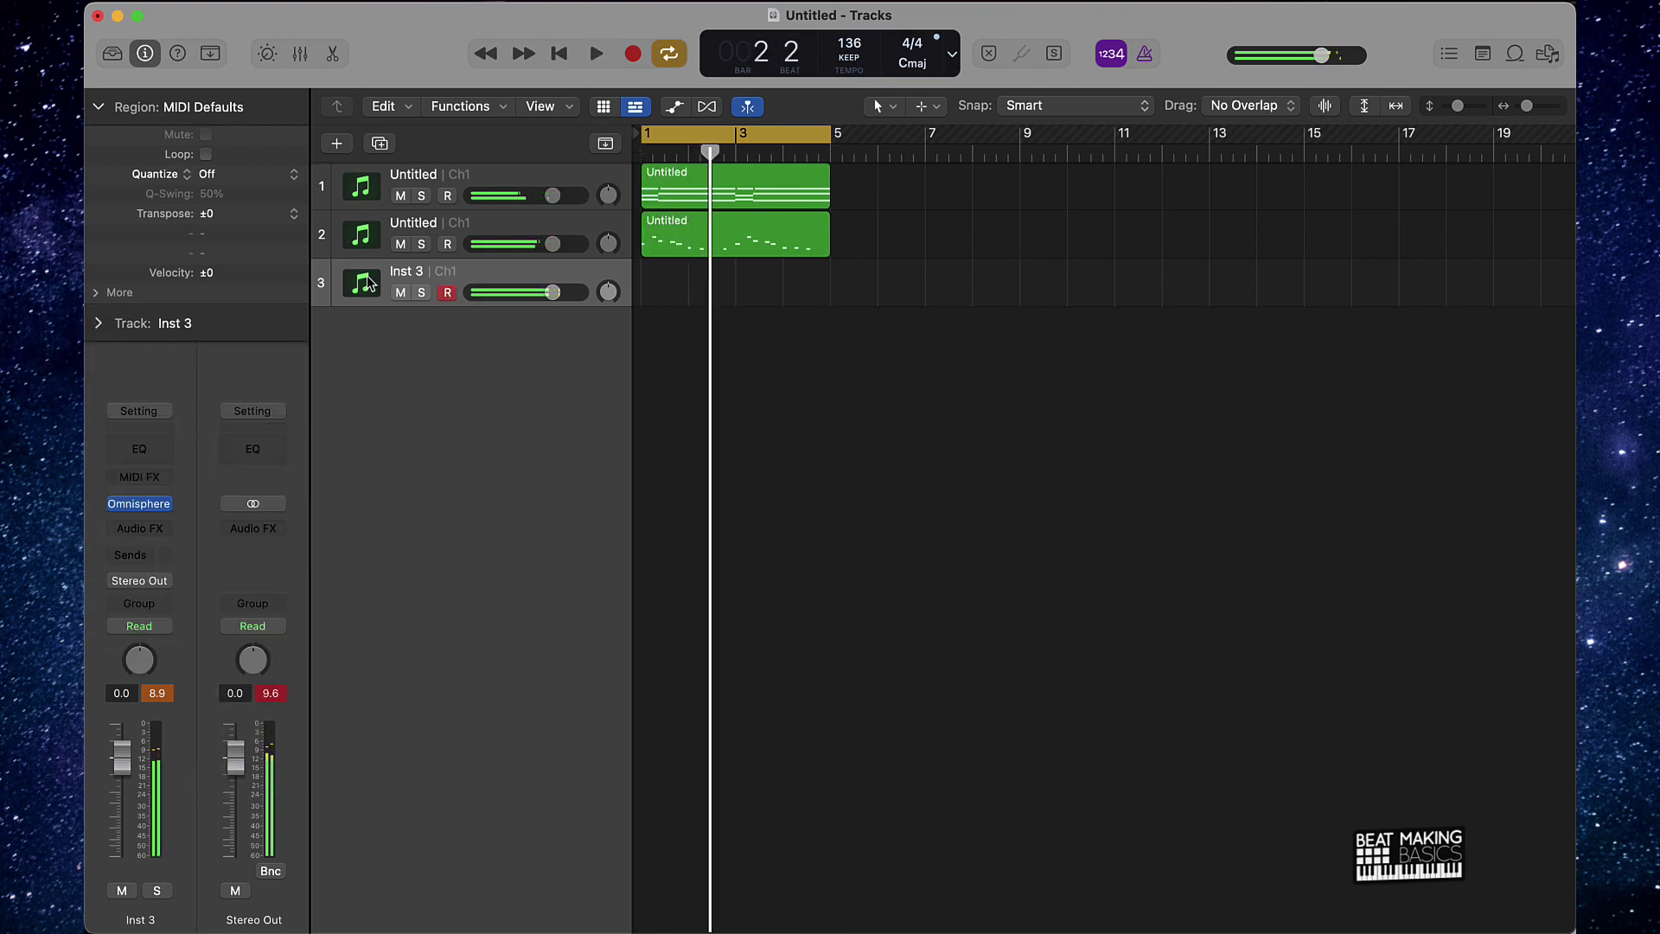
Record a four-bar bell melody on the Inst 3 track and overdub extra notes at the starts of bars 1 and 3
key("r")
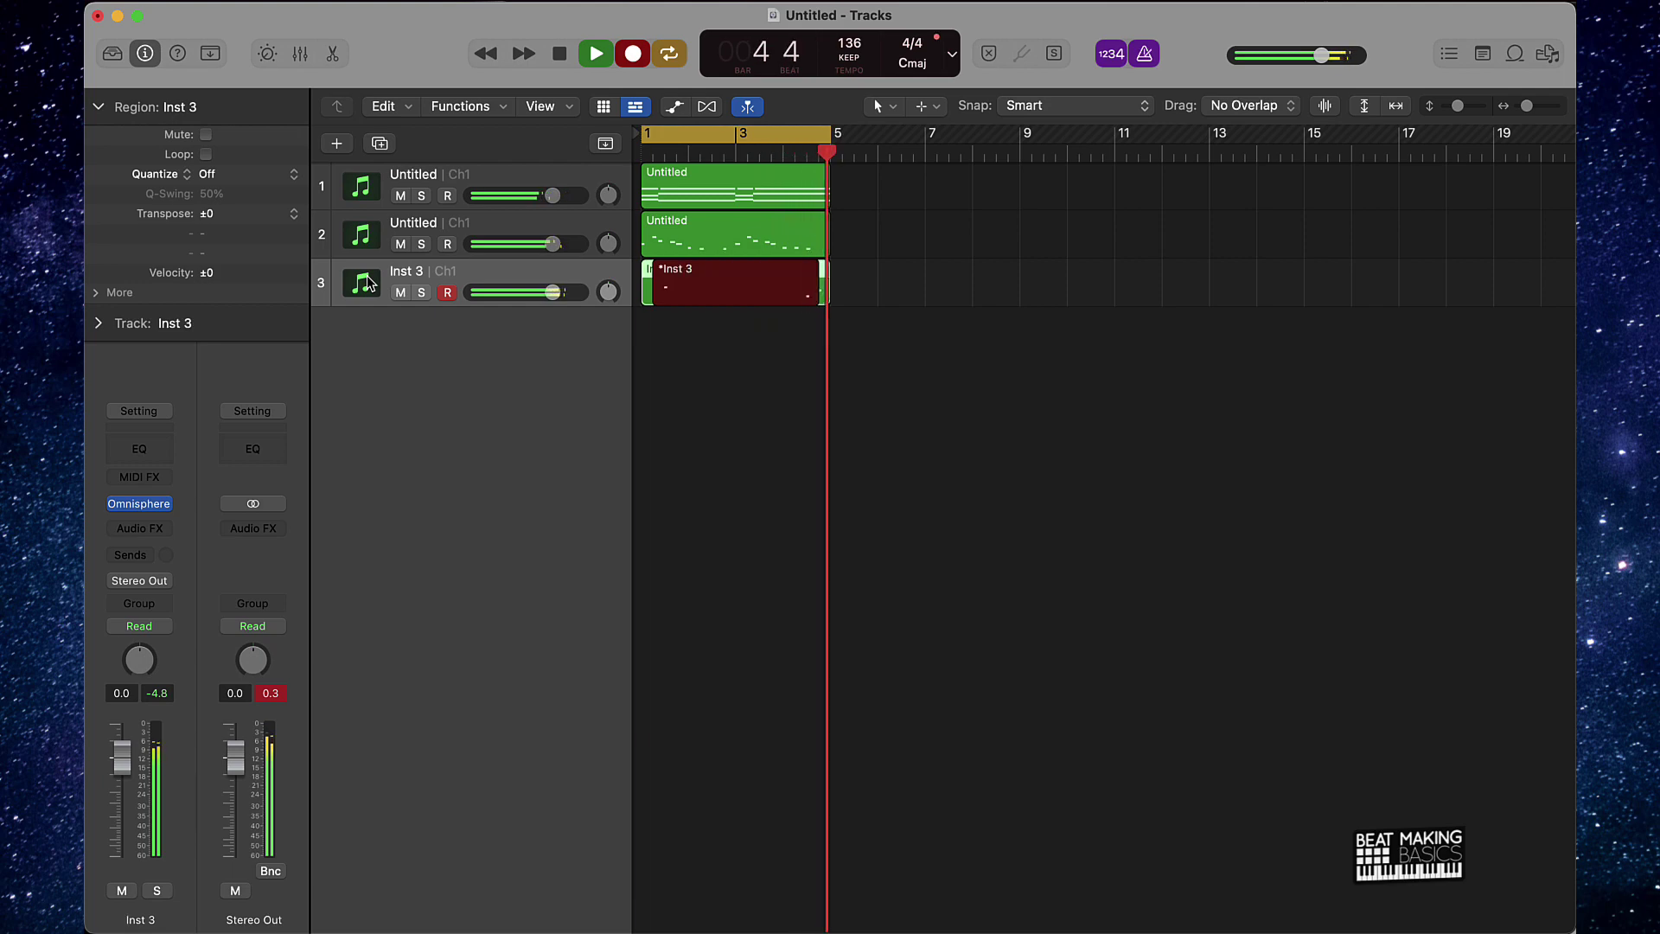
key("space")
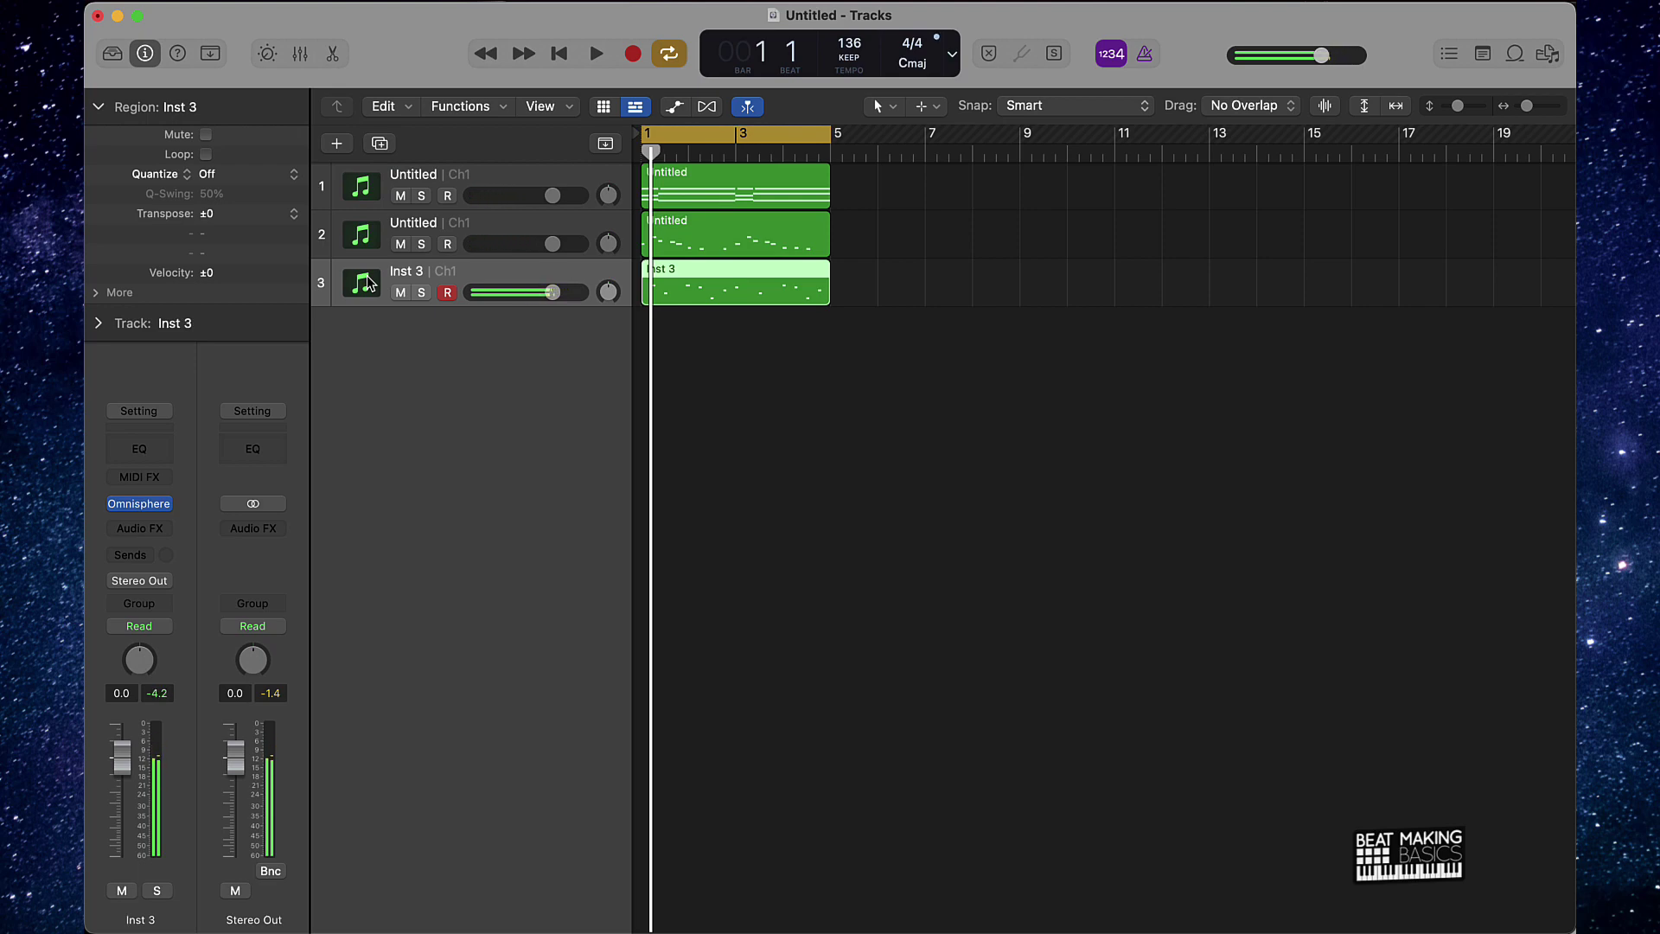
key("space")
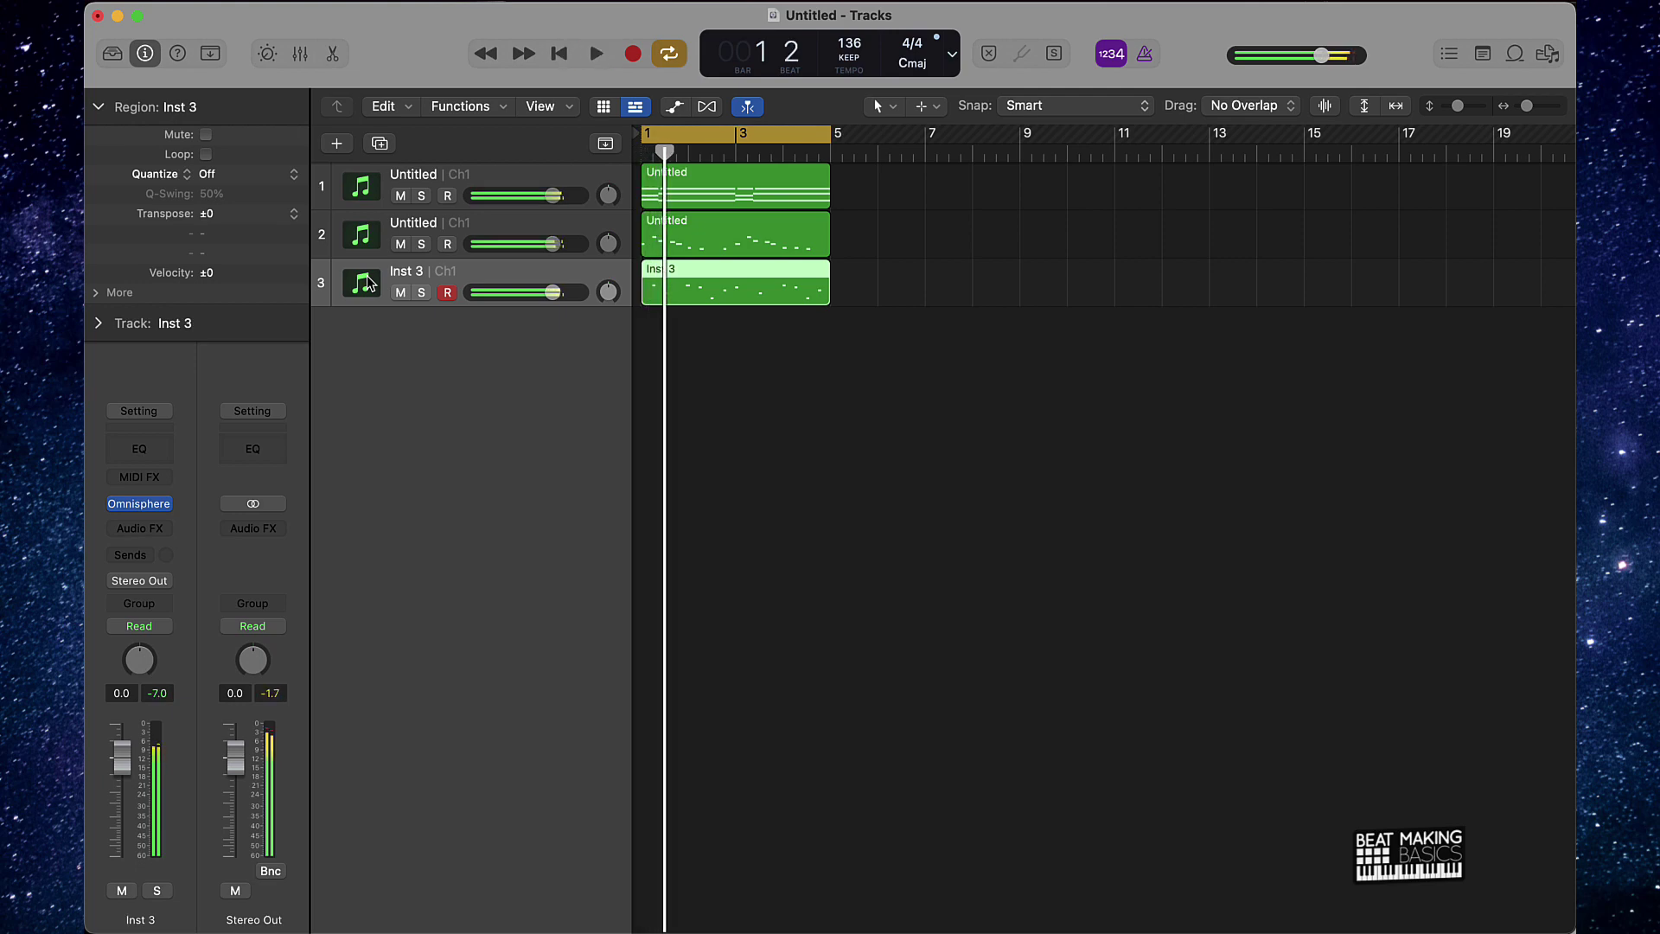
key("r")
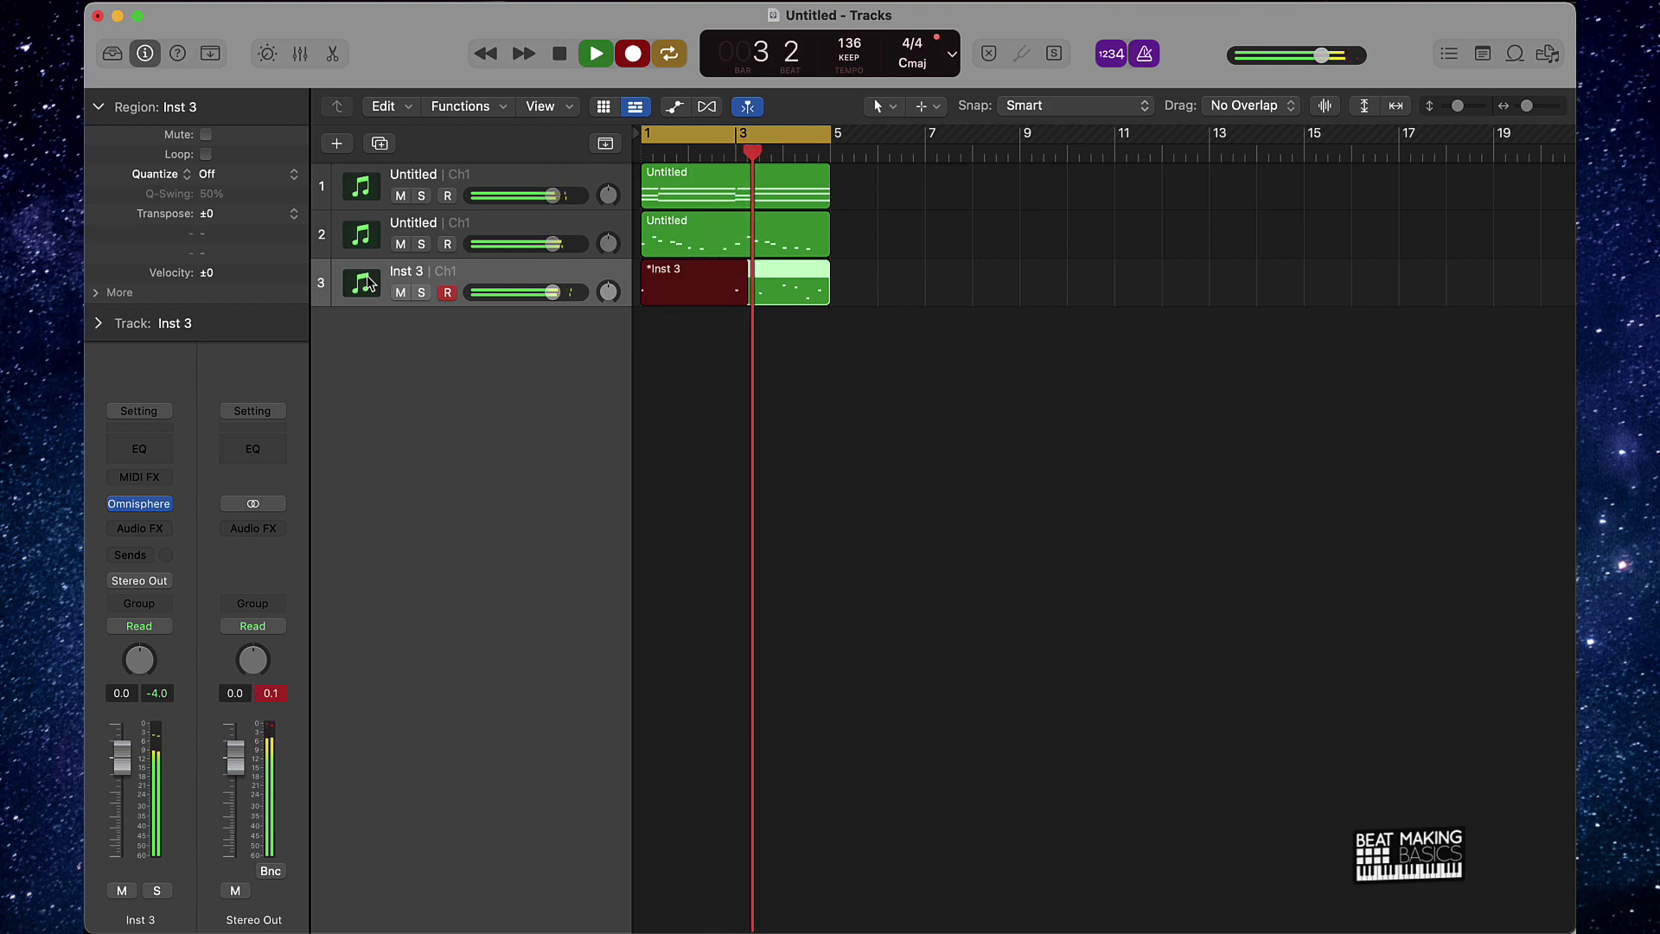
key("space")
Open the bell region in the Piano Roll, quantize its notes to 1/16 Note and play the beat back
double_click(774, 292)
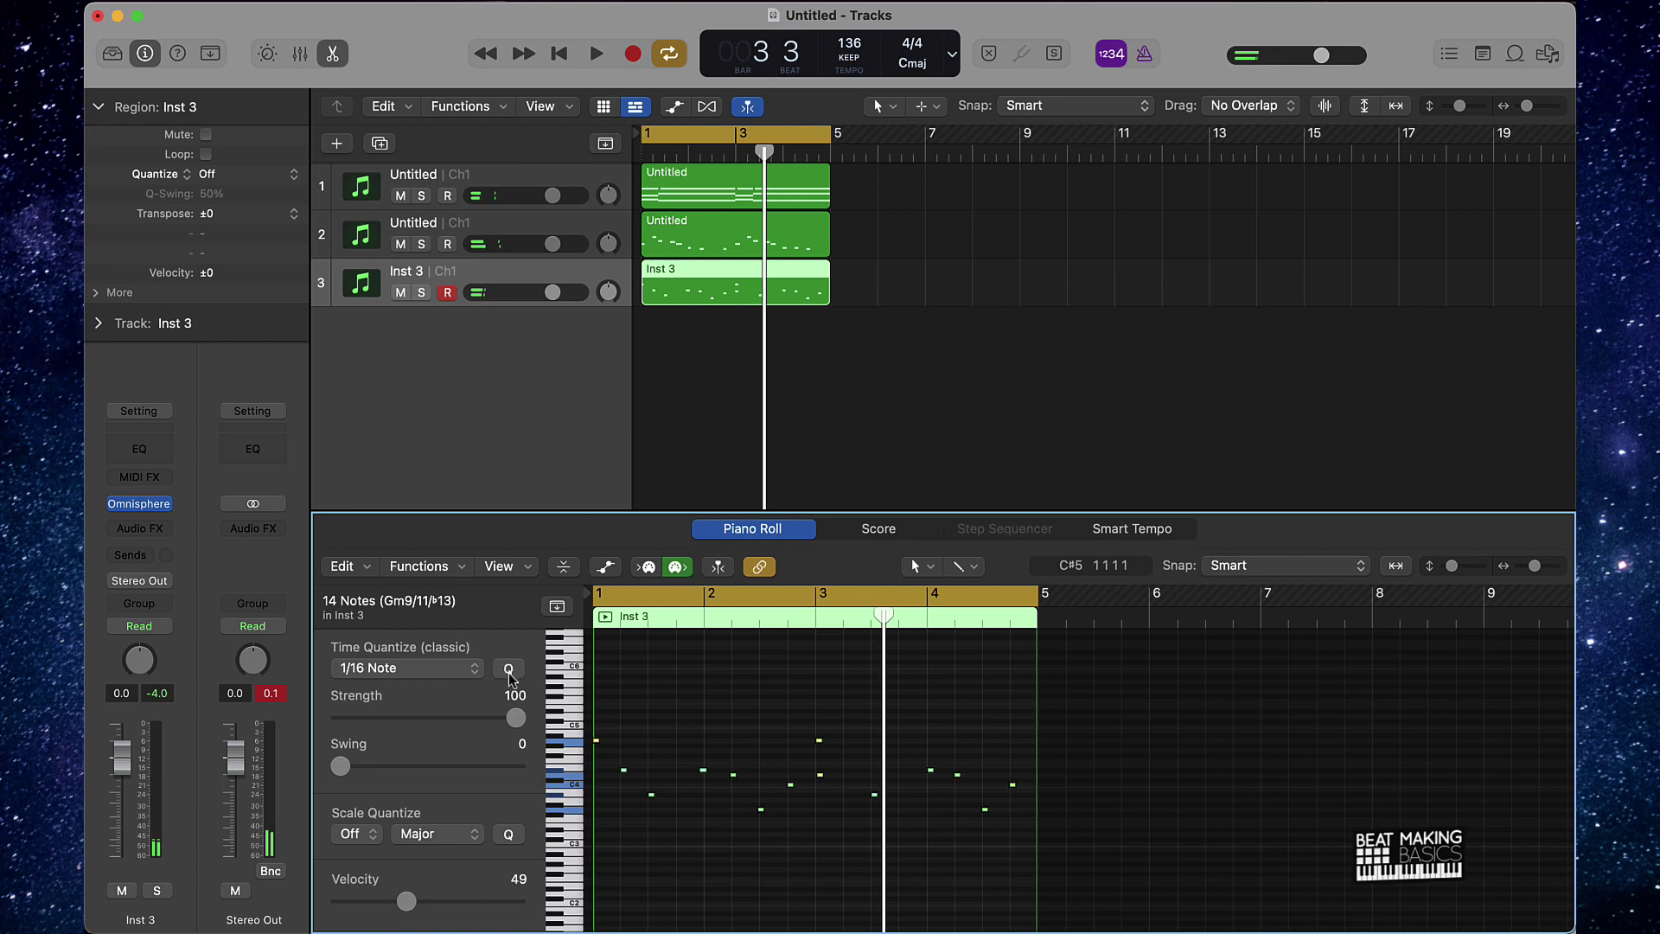
left_click(509, 669)
key("space")
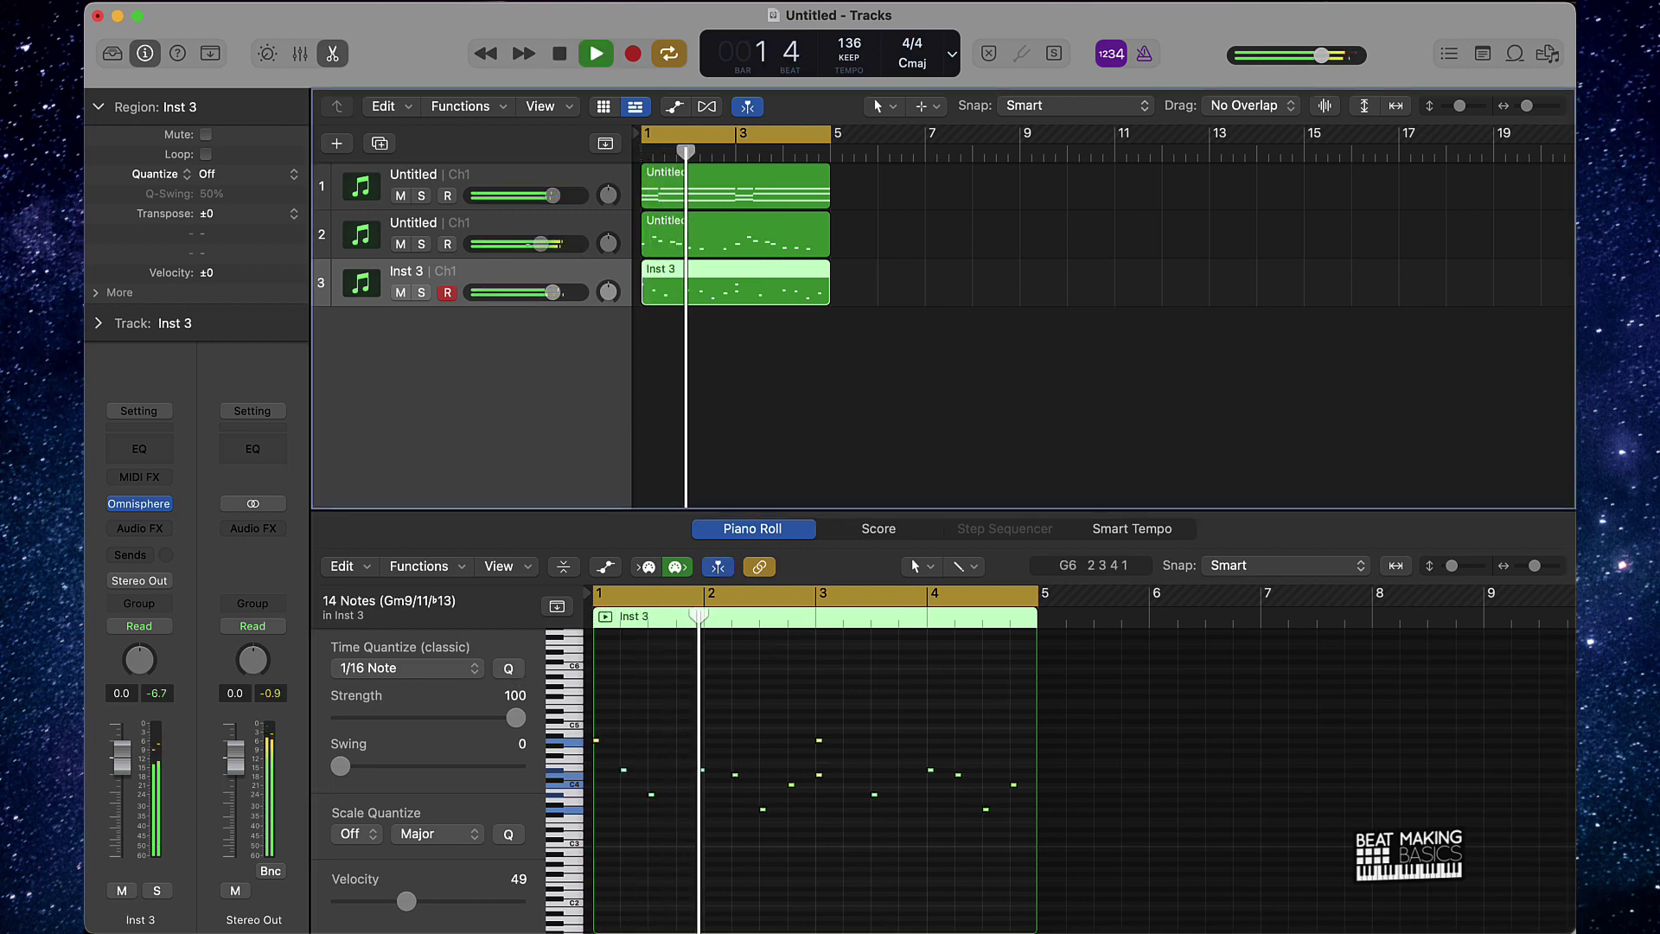
Set the bell region's time quantize value to 1/8 Swing A in the Piano Roll
left_click(714, 708)
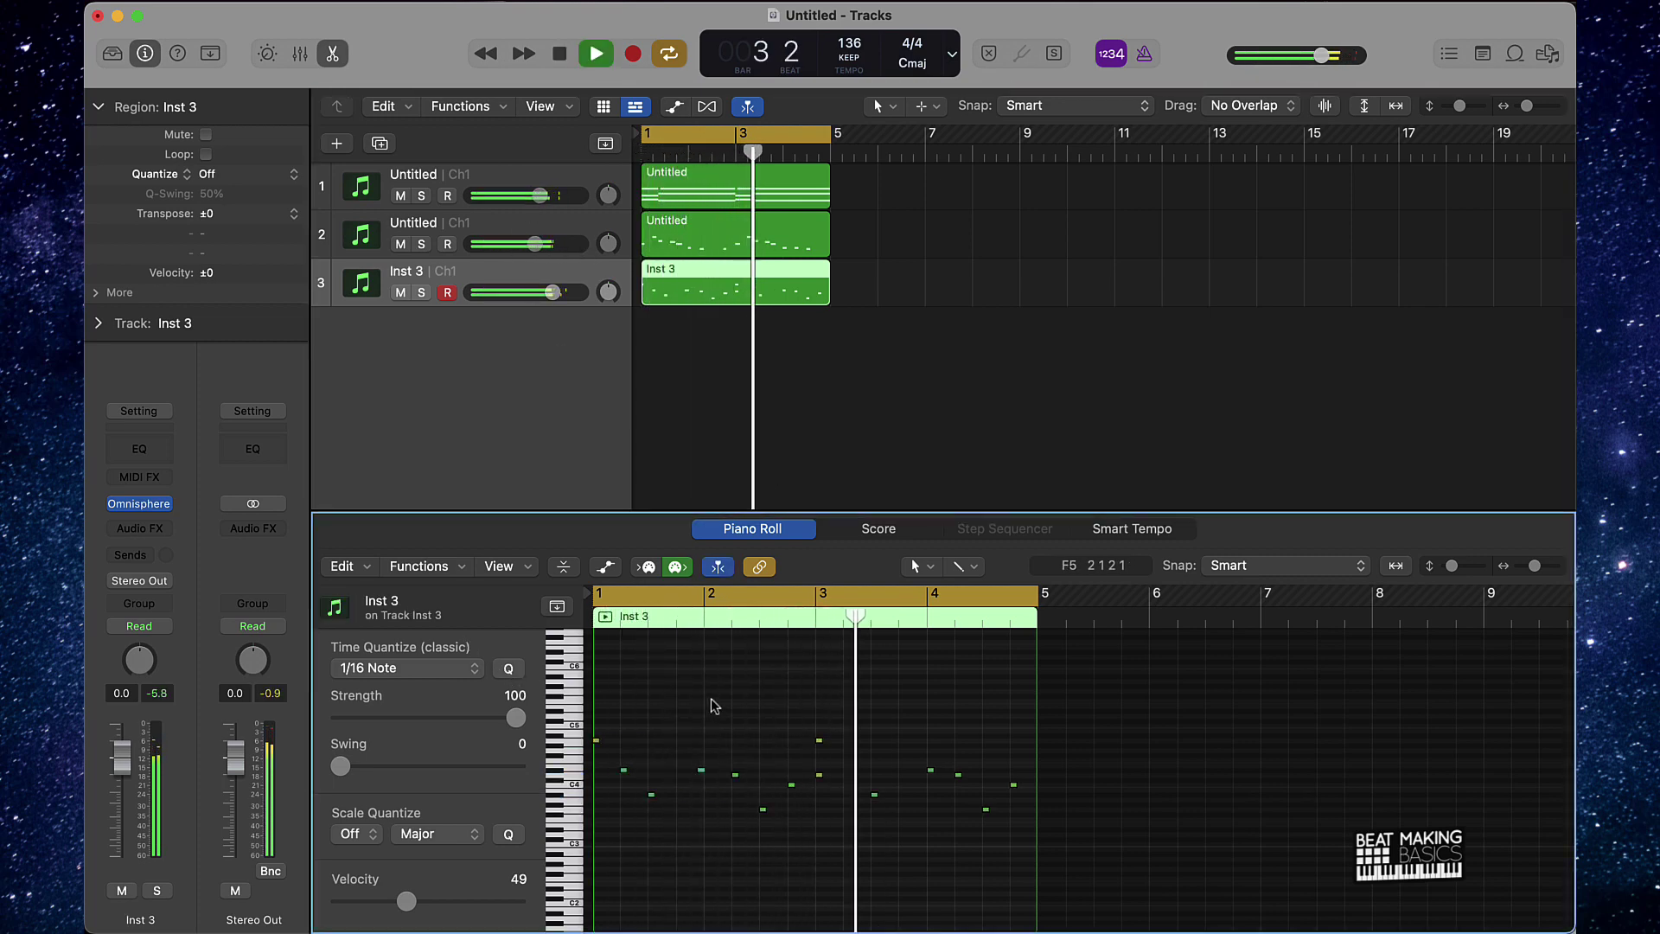
left_click(447, 667)
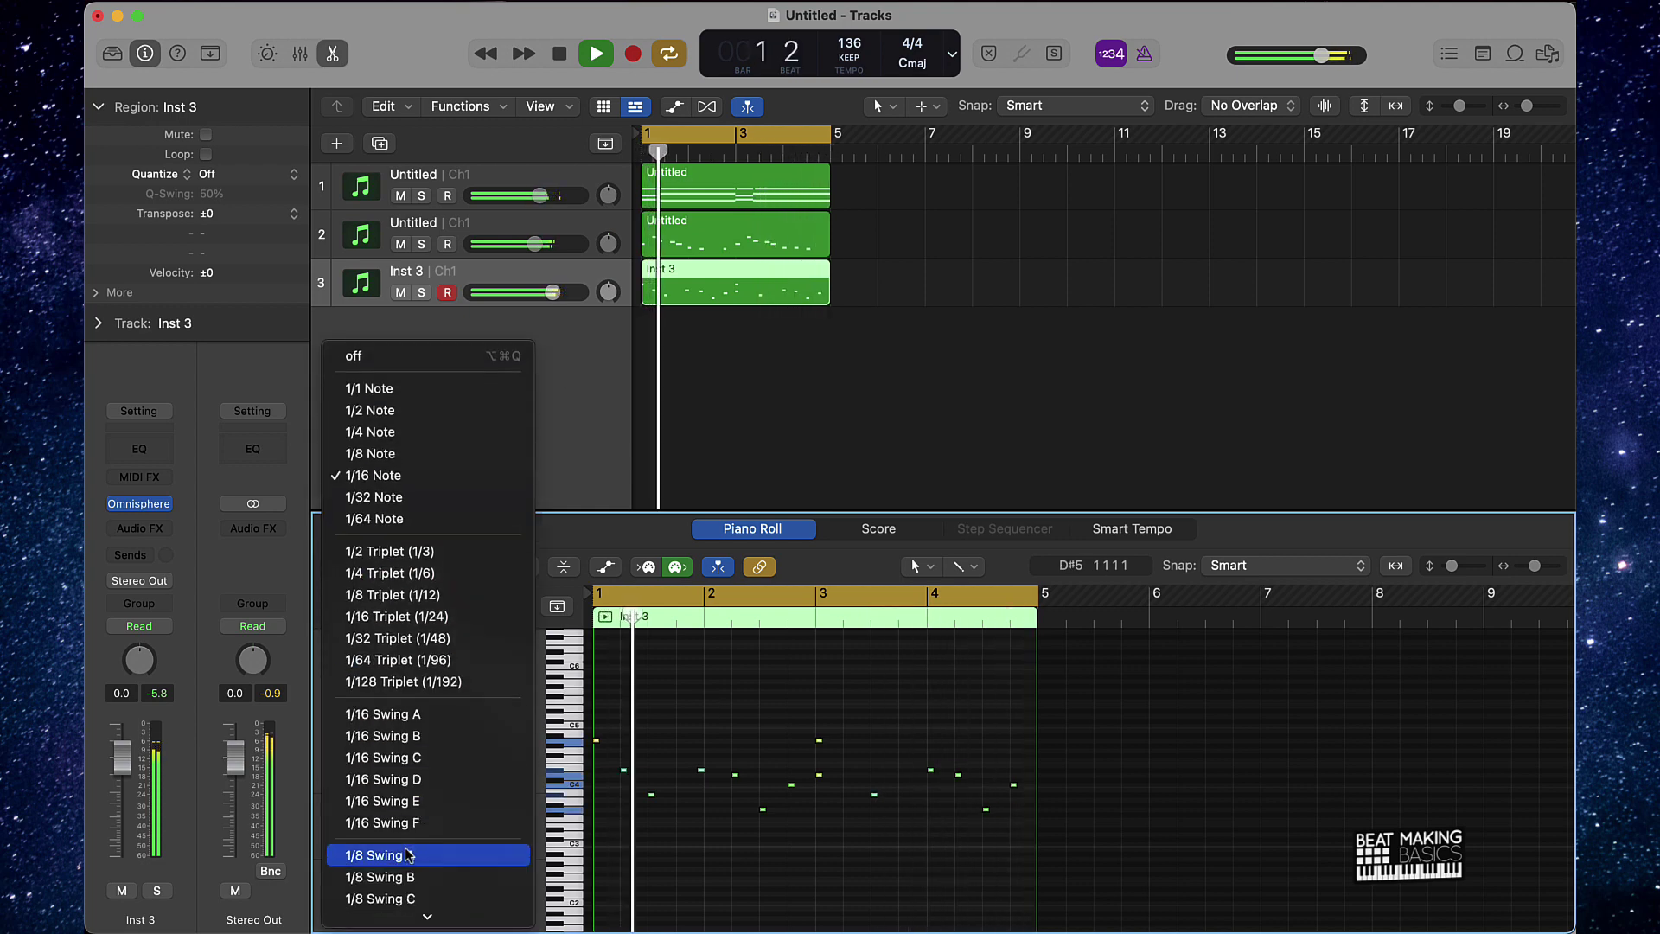
left_click(409, 854)
Check the pluck and lead chord regions in the Piano Roll, set the project tempo to 140 BPM and stop playback
left_click(696, 240)
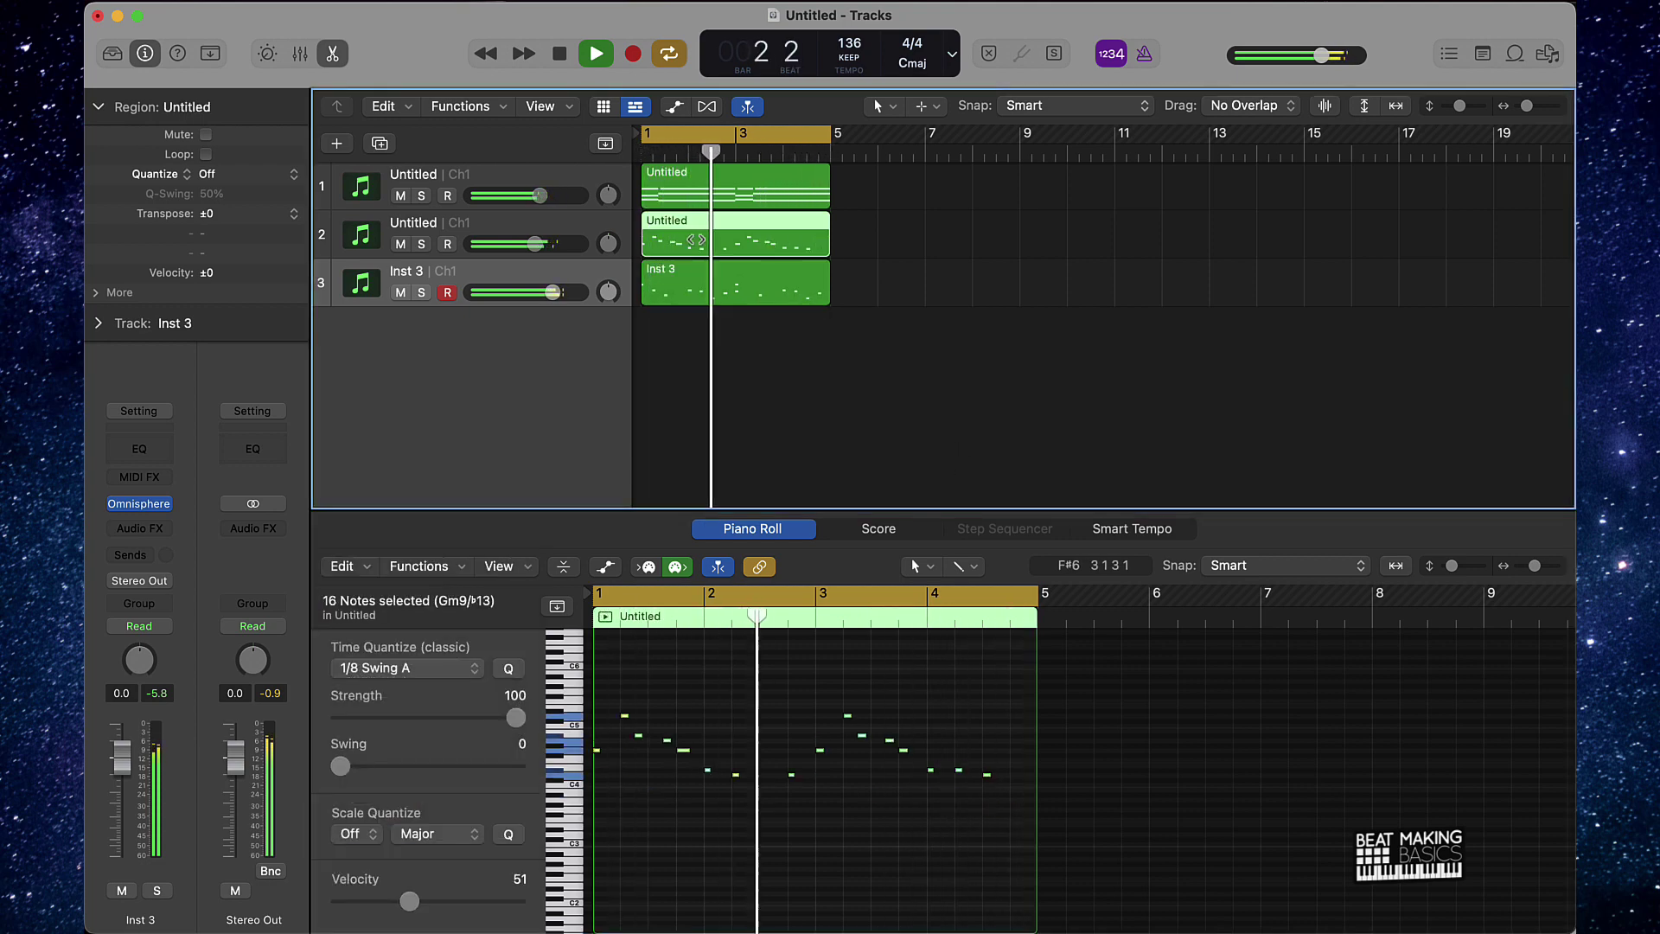
left_click(677, 608)
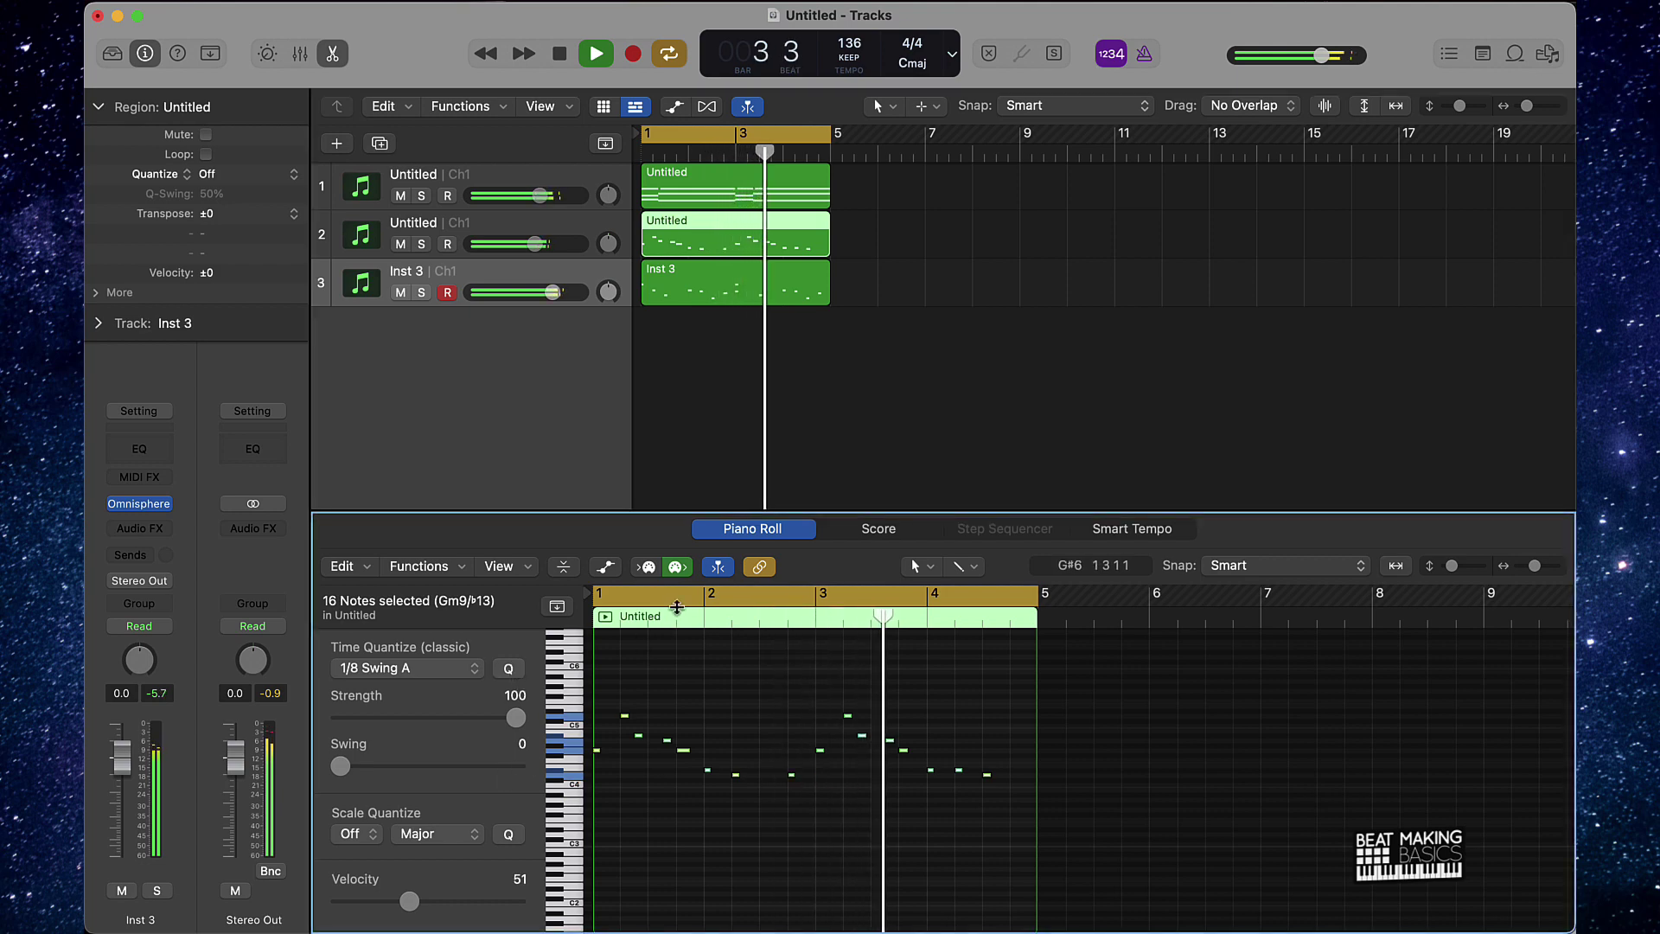
left_click(730, 177)
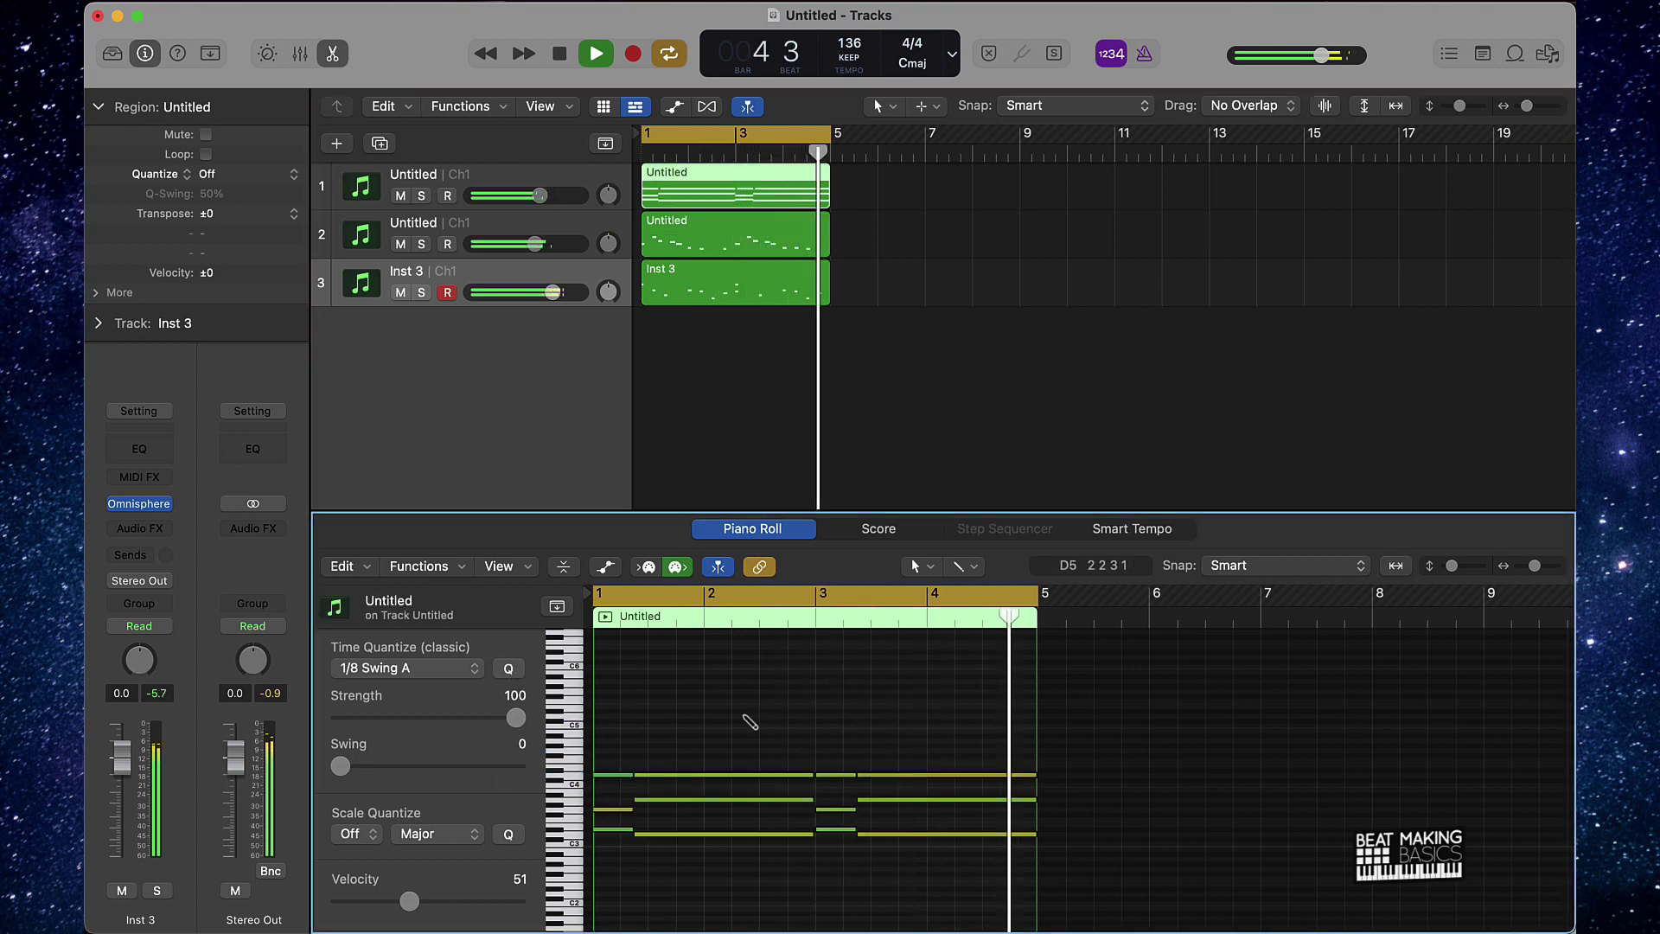
left_click(771, 329)
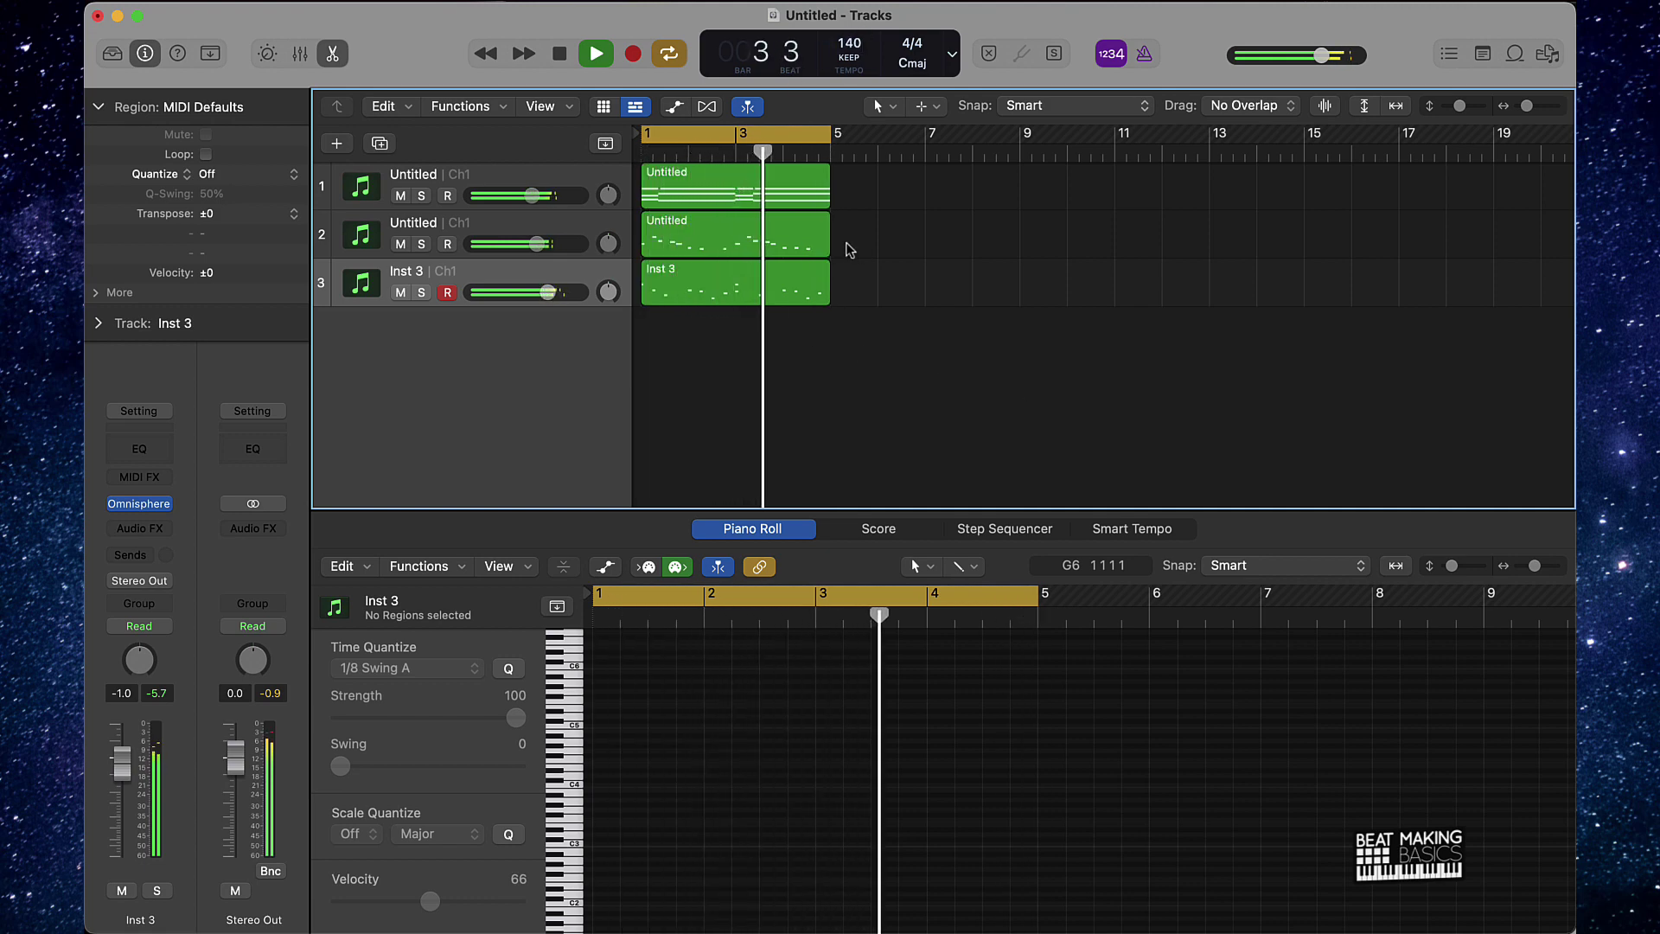
key("space")
Create a new software instrument track with a stereo Quick Sampler
left_click(337, 143)
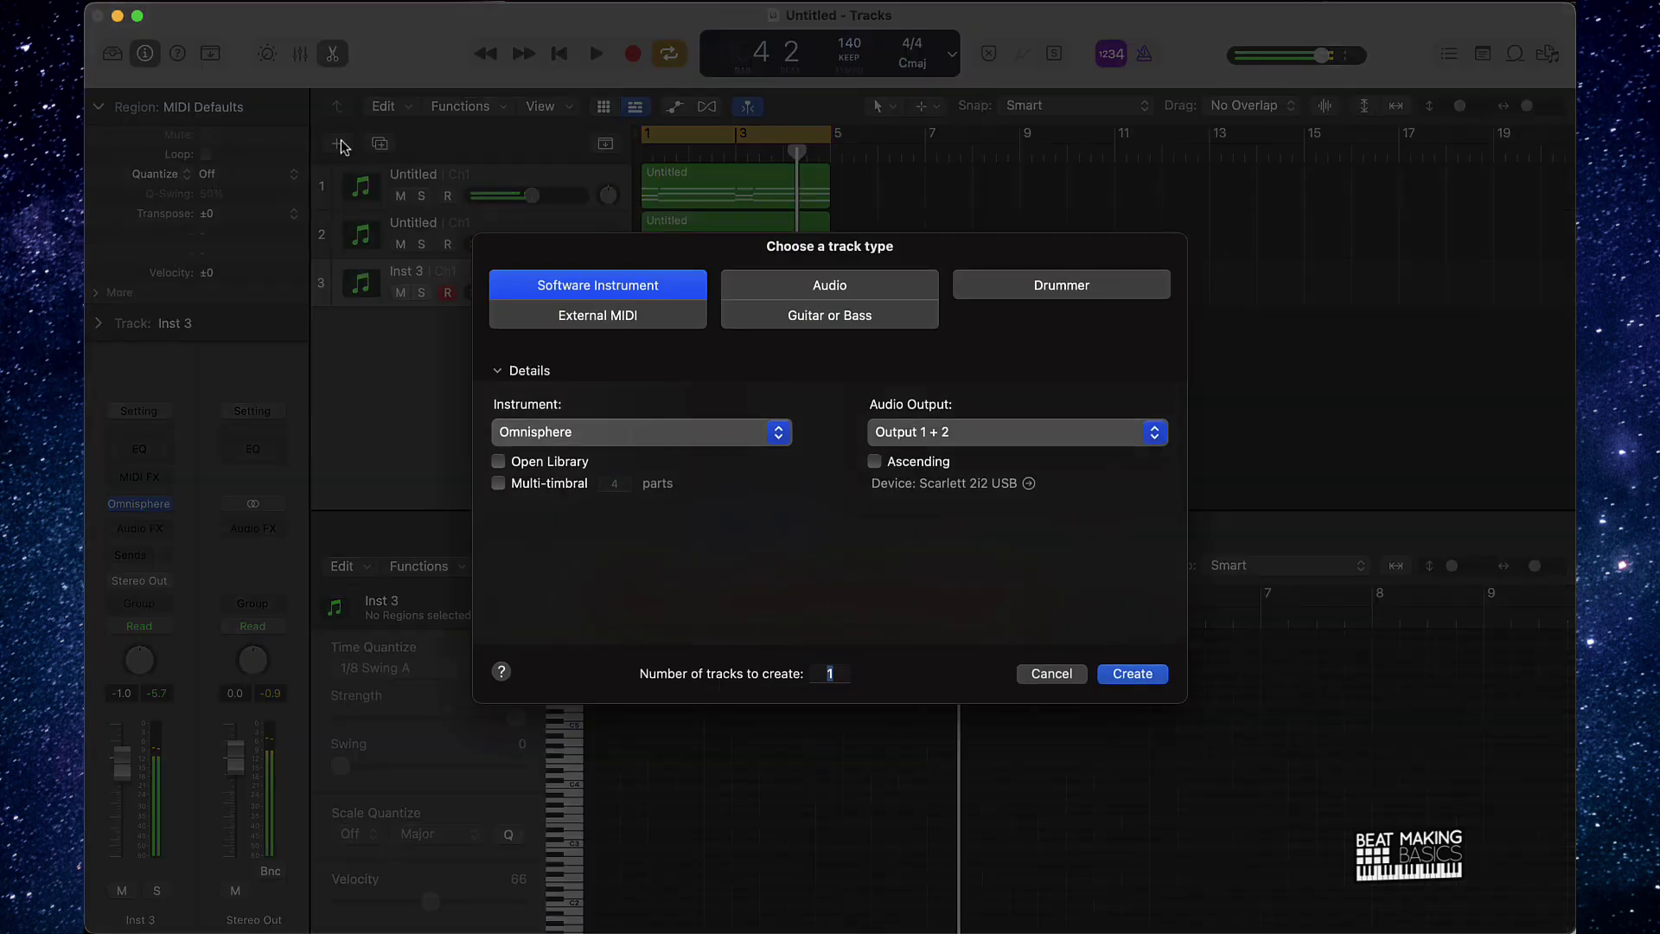
left_click(778, 432)
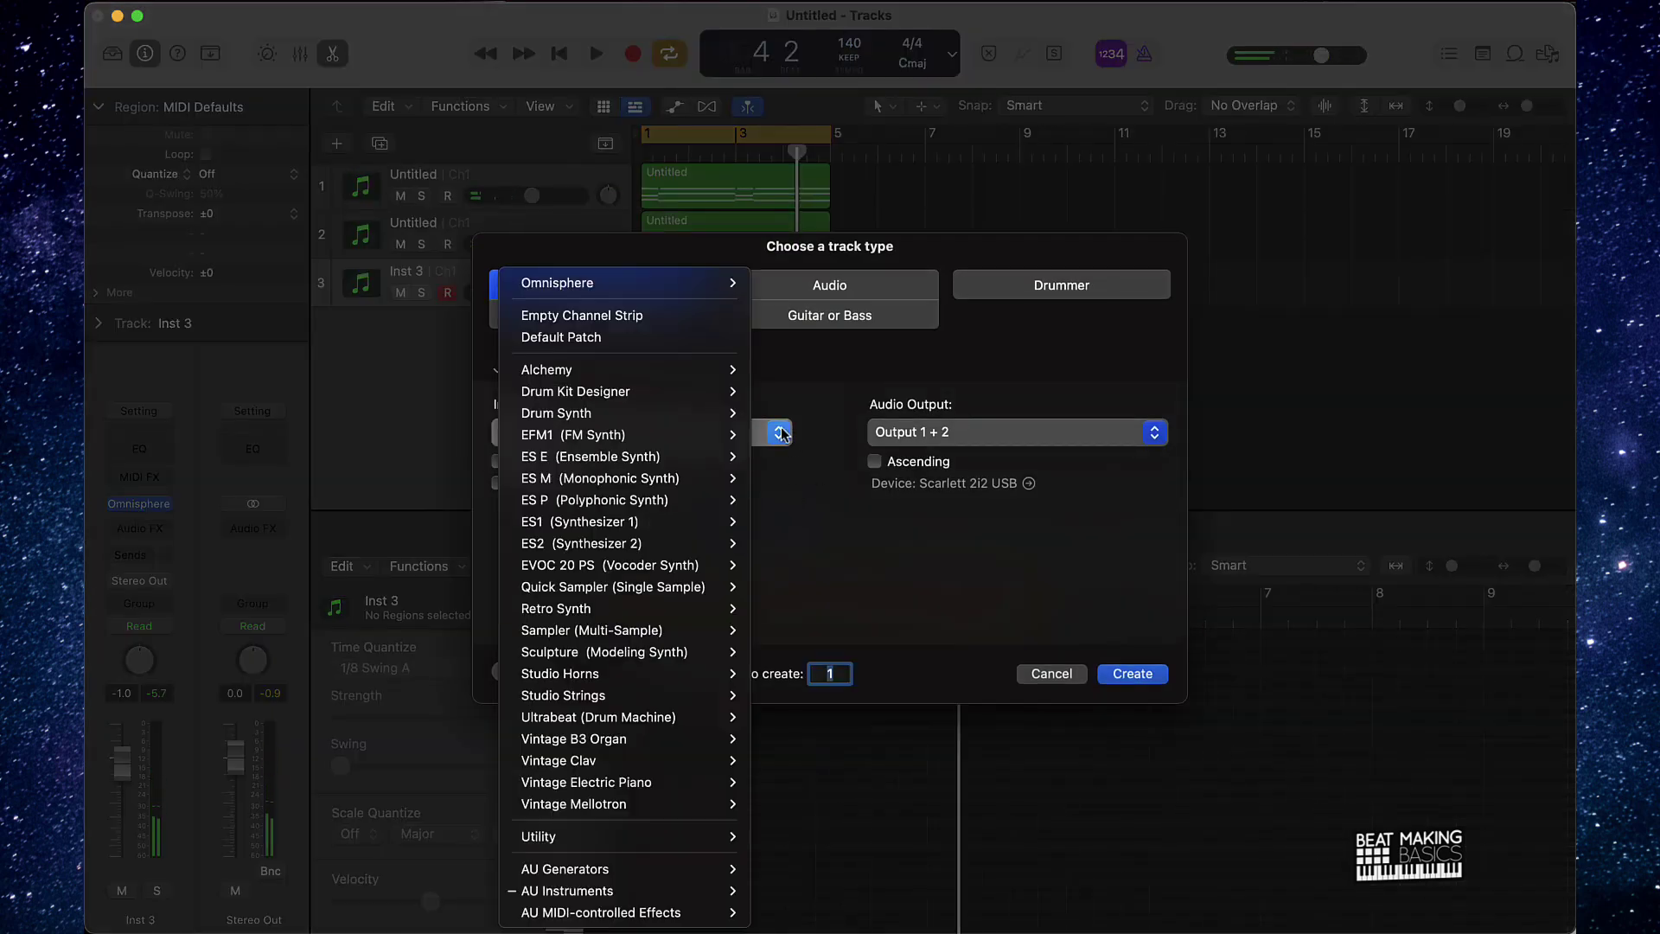
mouse_move(644, 595)
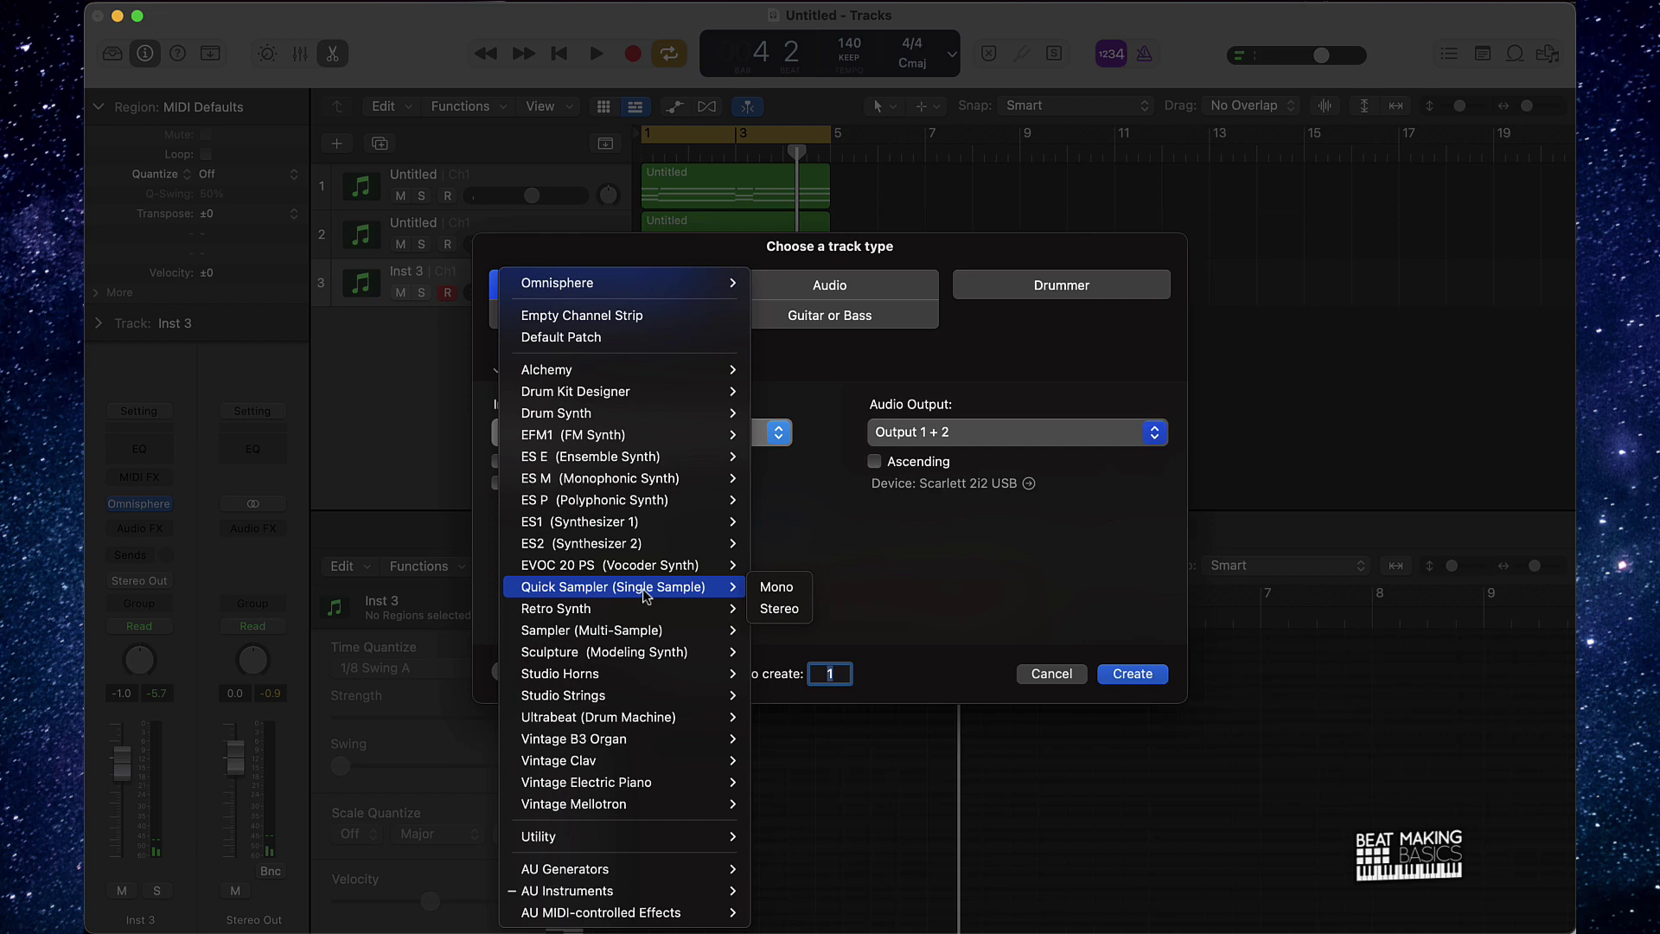
left_click(779, 609)
left_click(1129, 674)
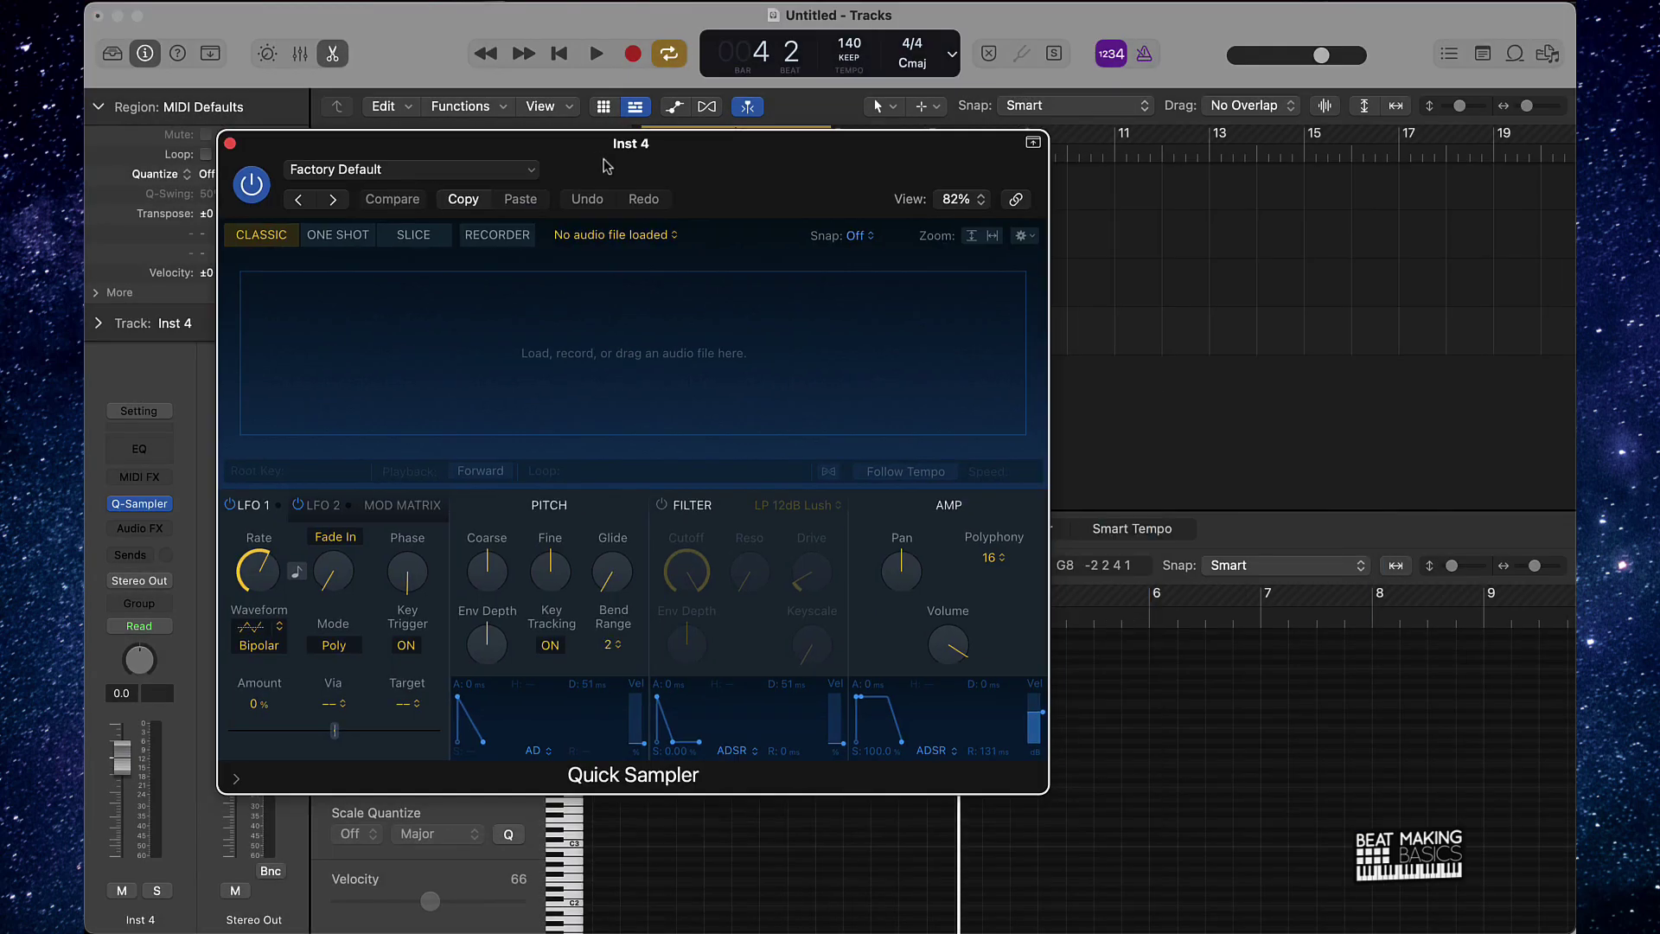
Load the 808 01 sample into Quick Sampler and close the instrument window
left_click(409, 169)
left_click(362, 579)
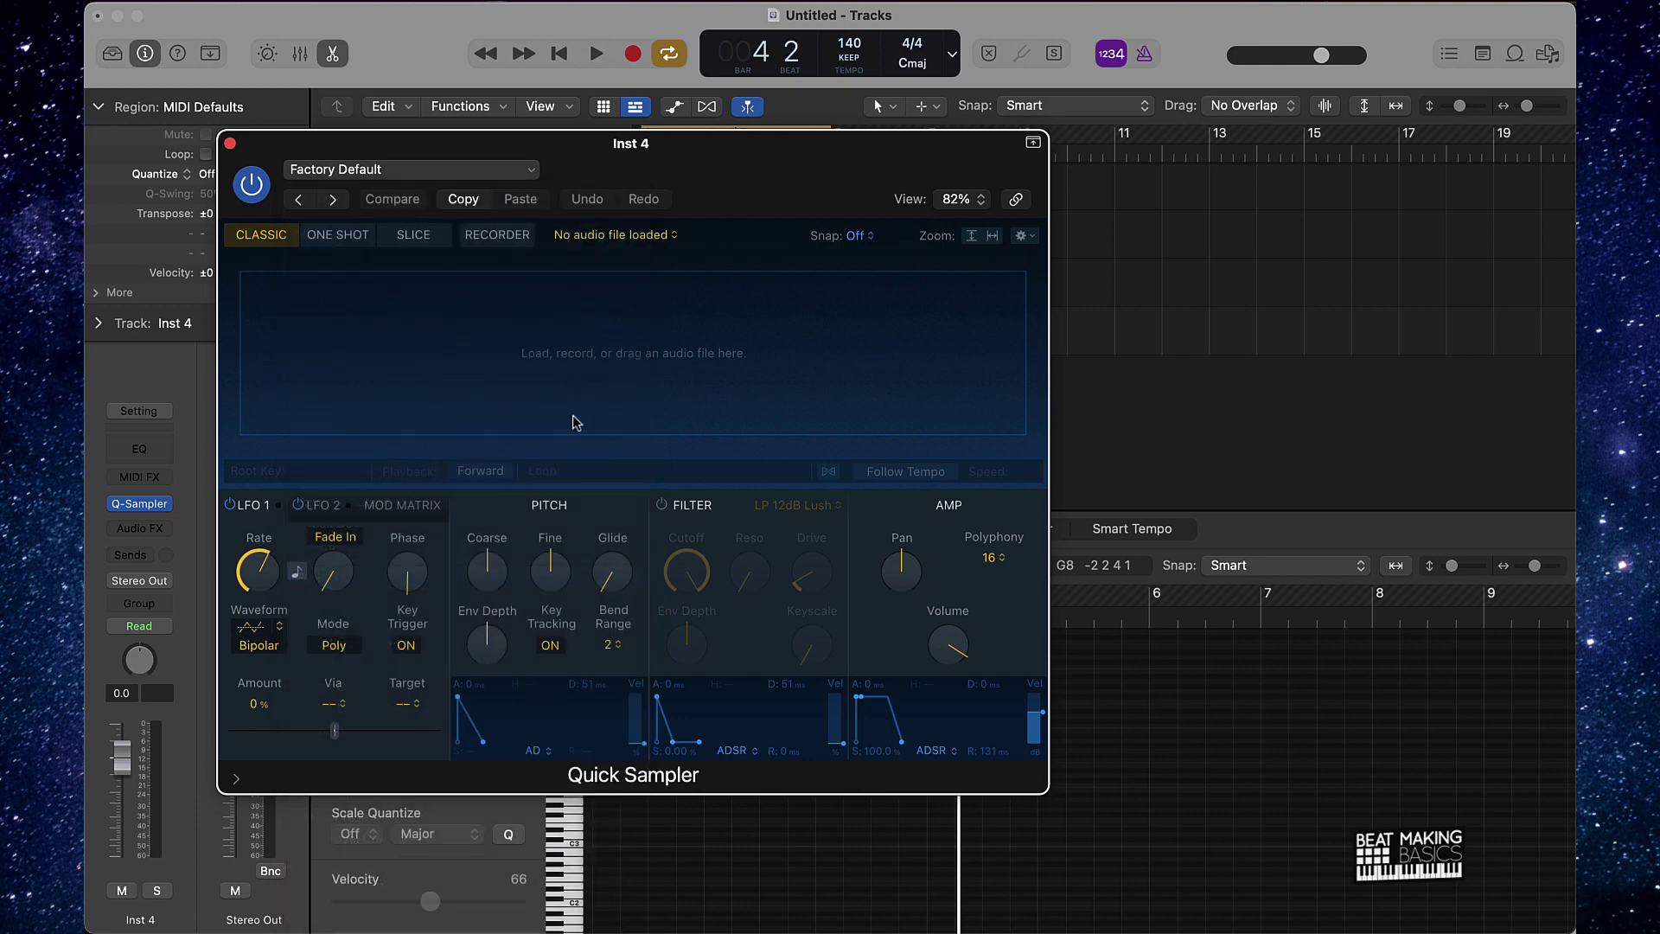
left_click(229, 143)
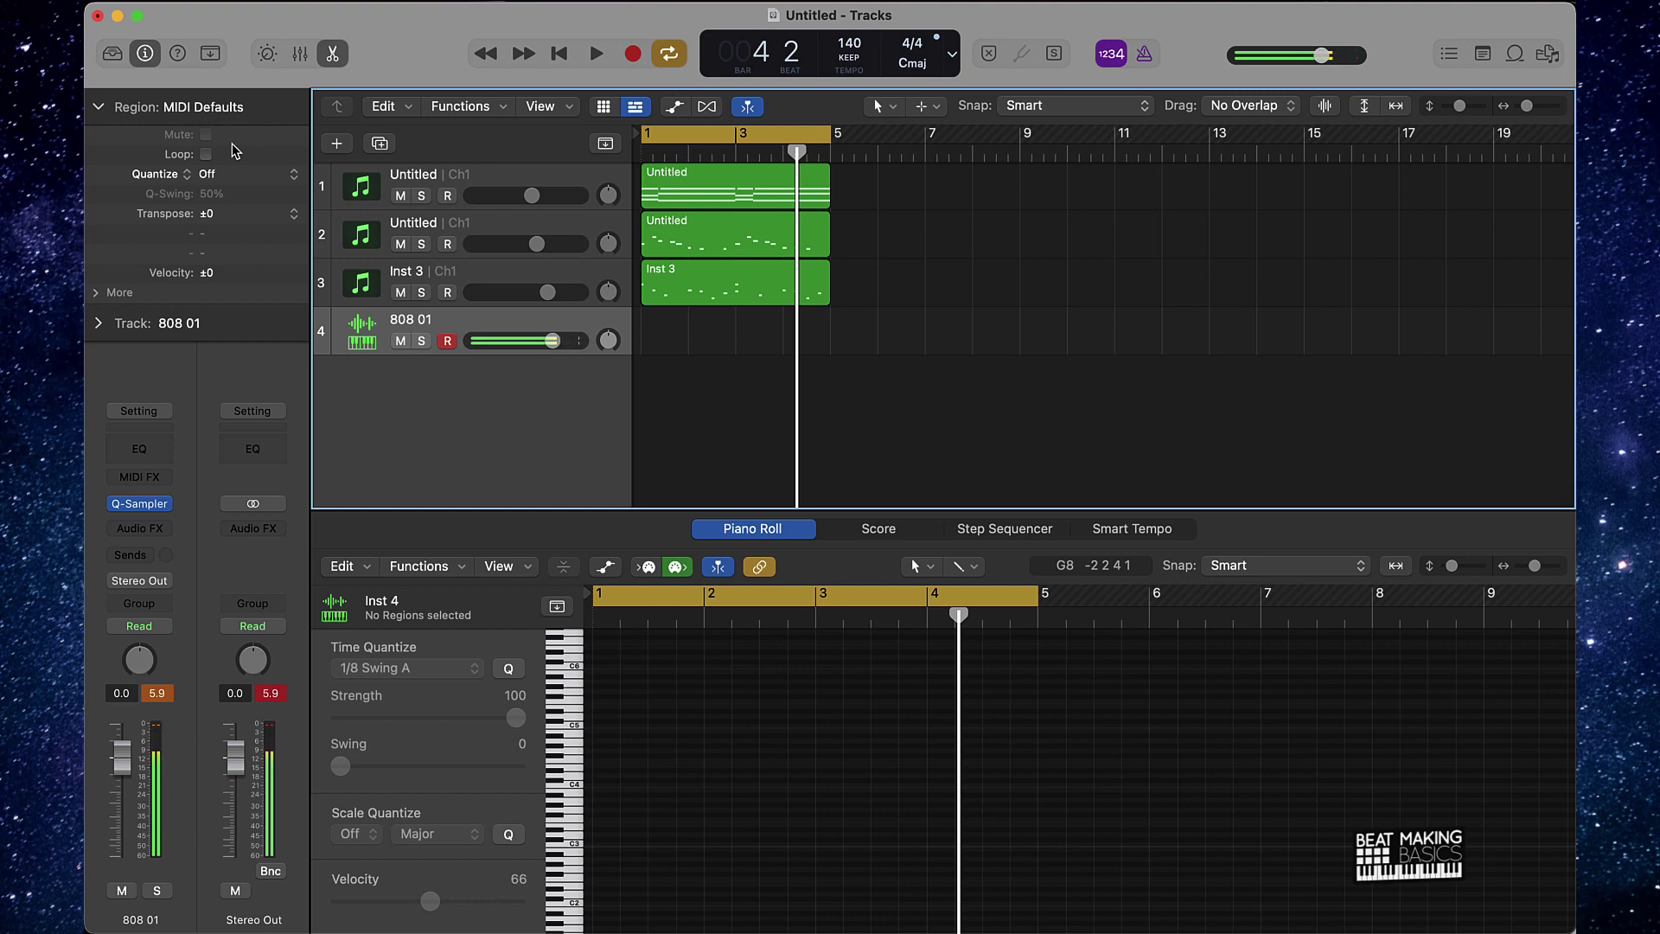
Play the loop, try starting a recording on the 808 01 track and bring up the on-screen piano keyboard
key("space")
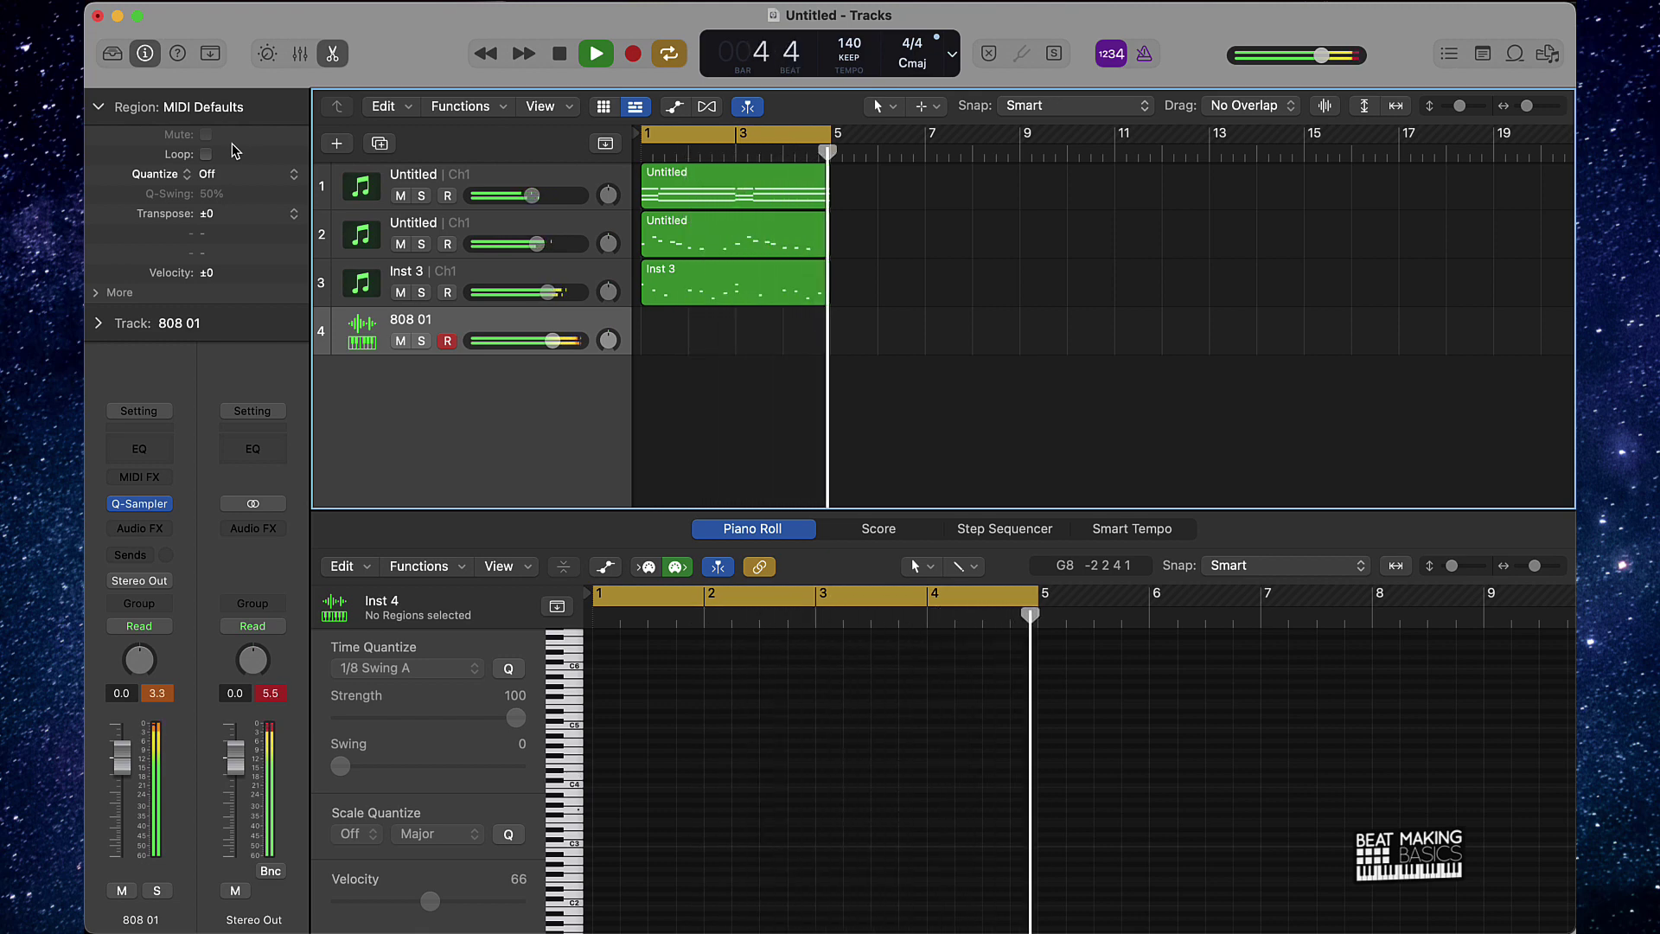
key("r")
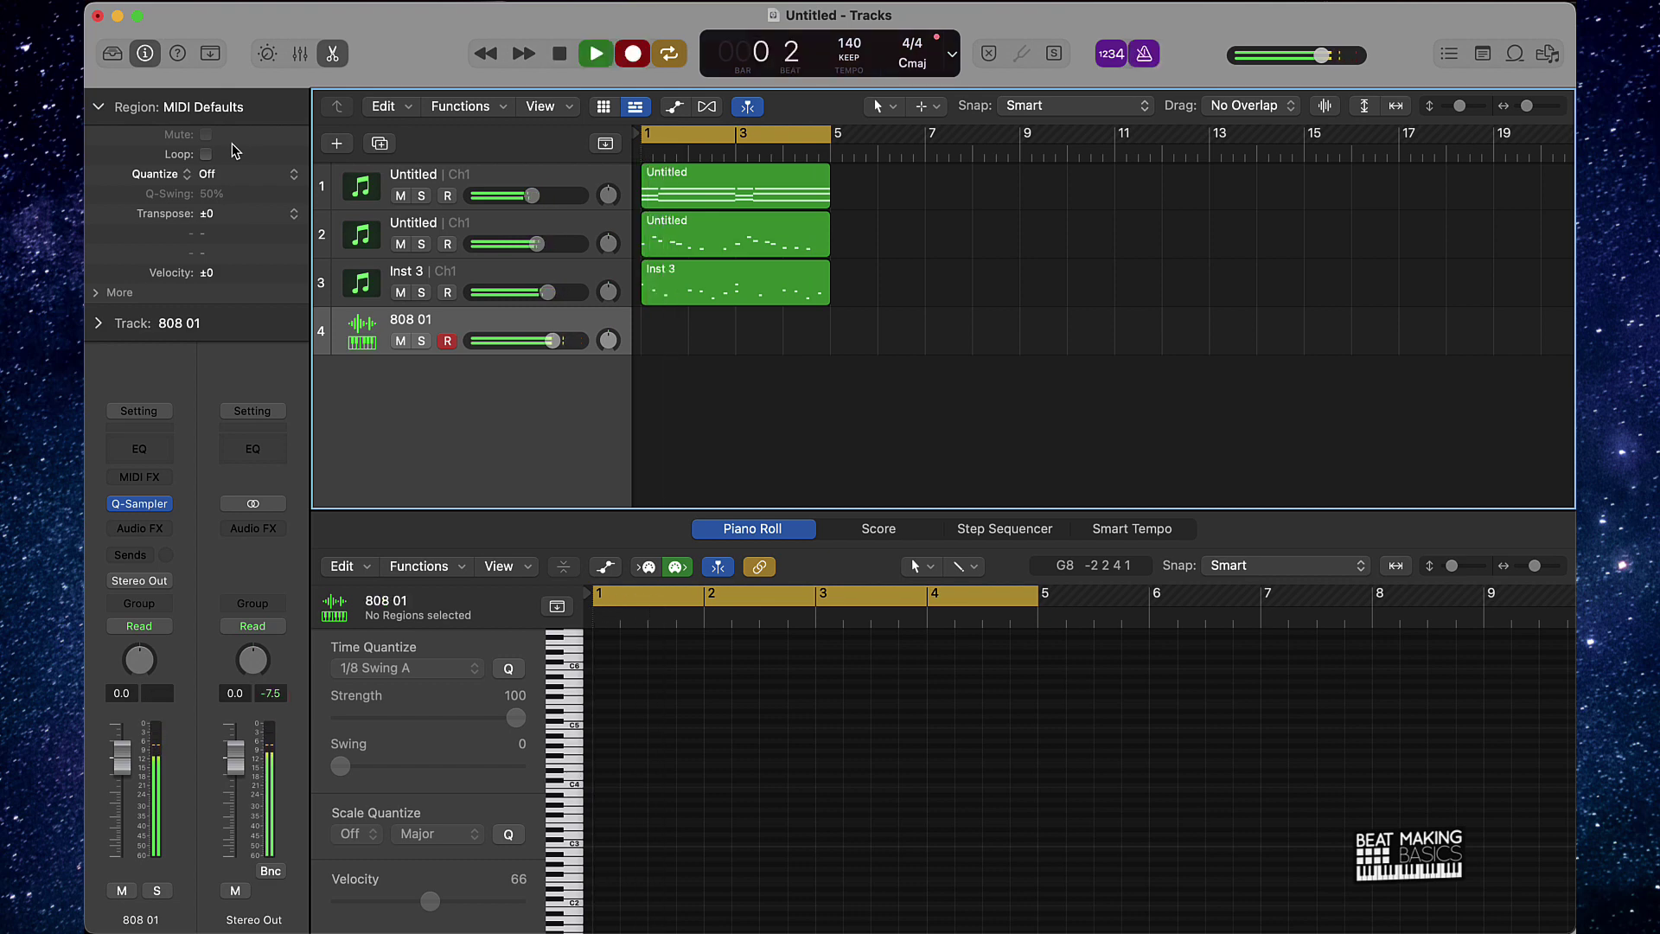
key("cmd+k")
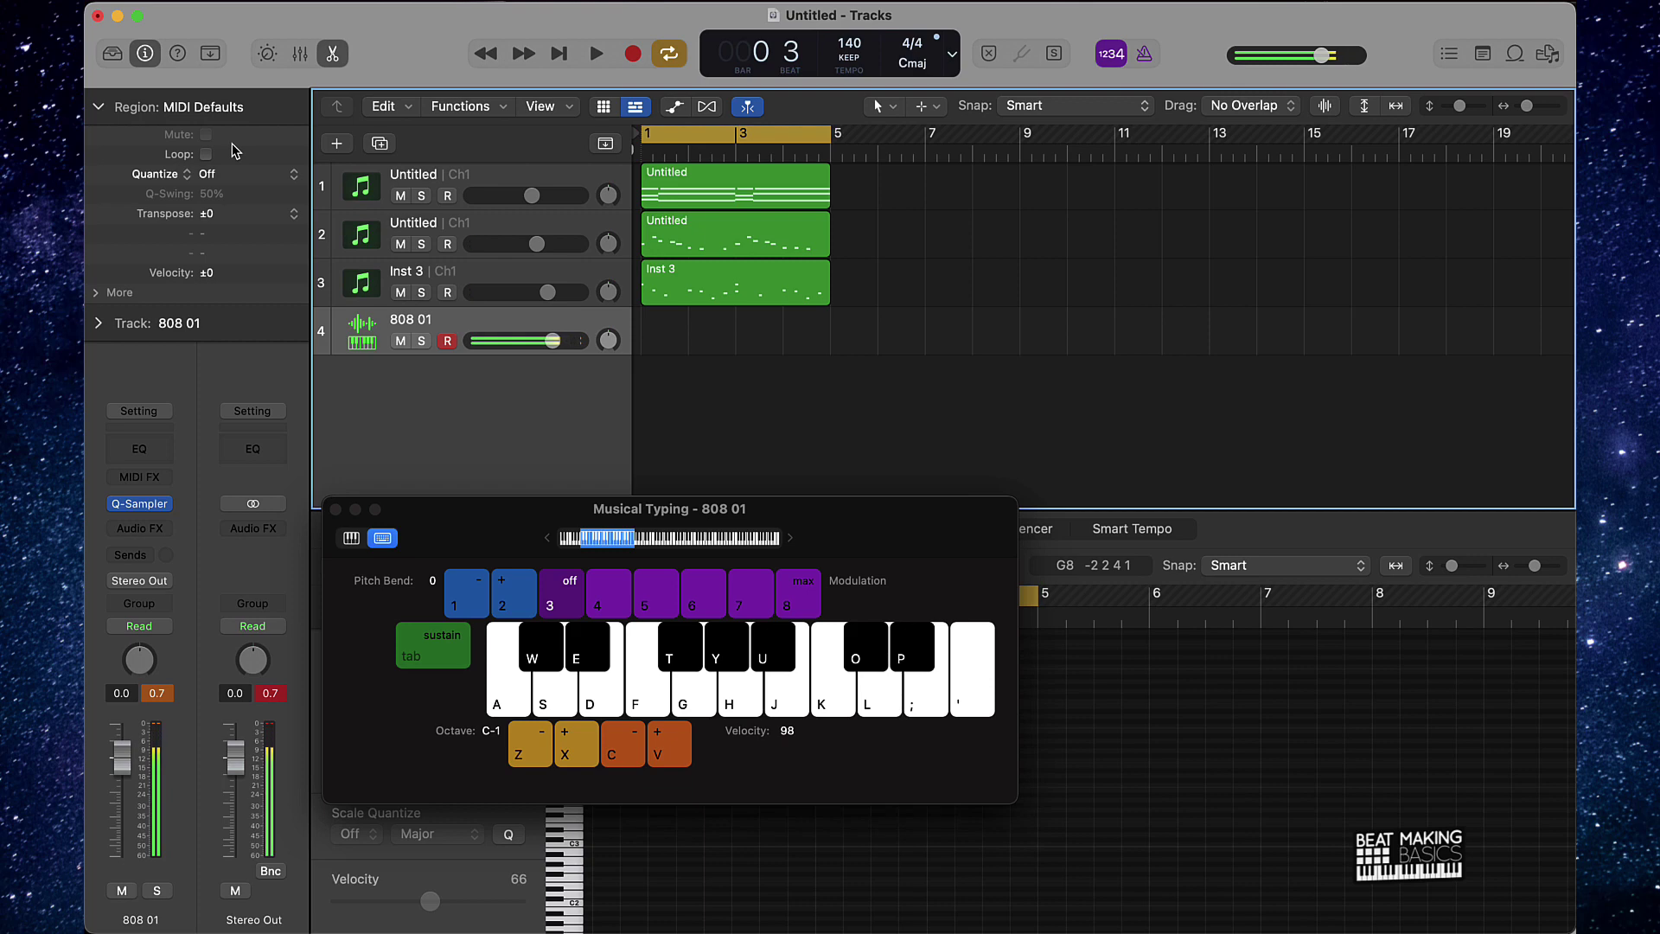
left_click(349, 538)
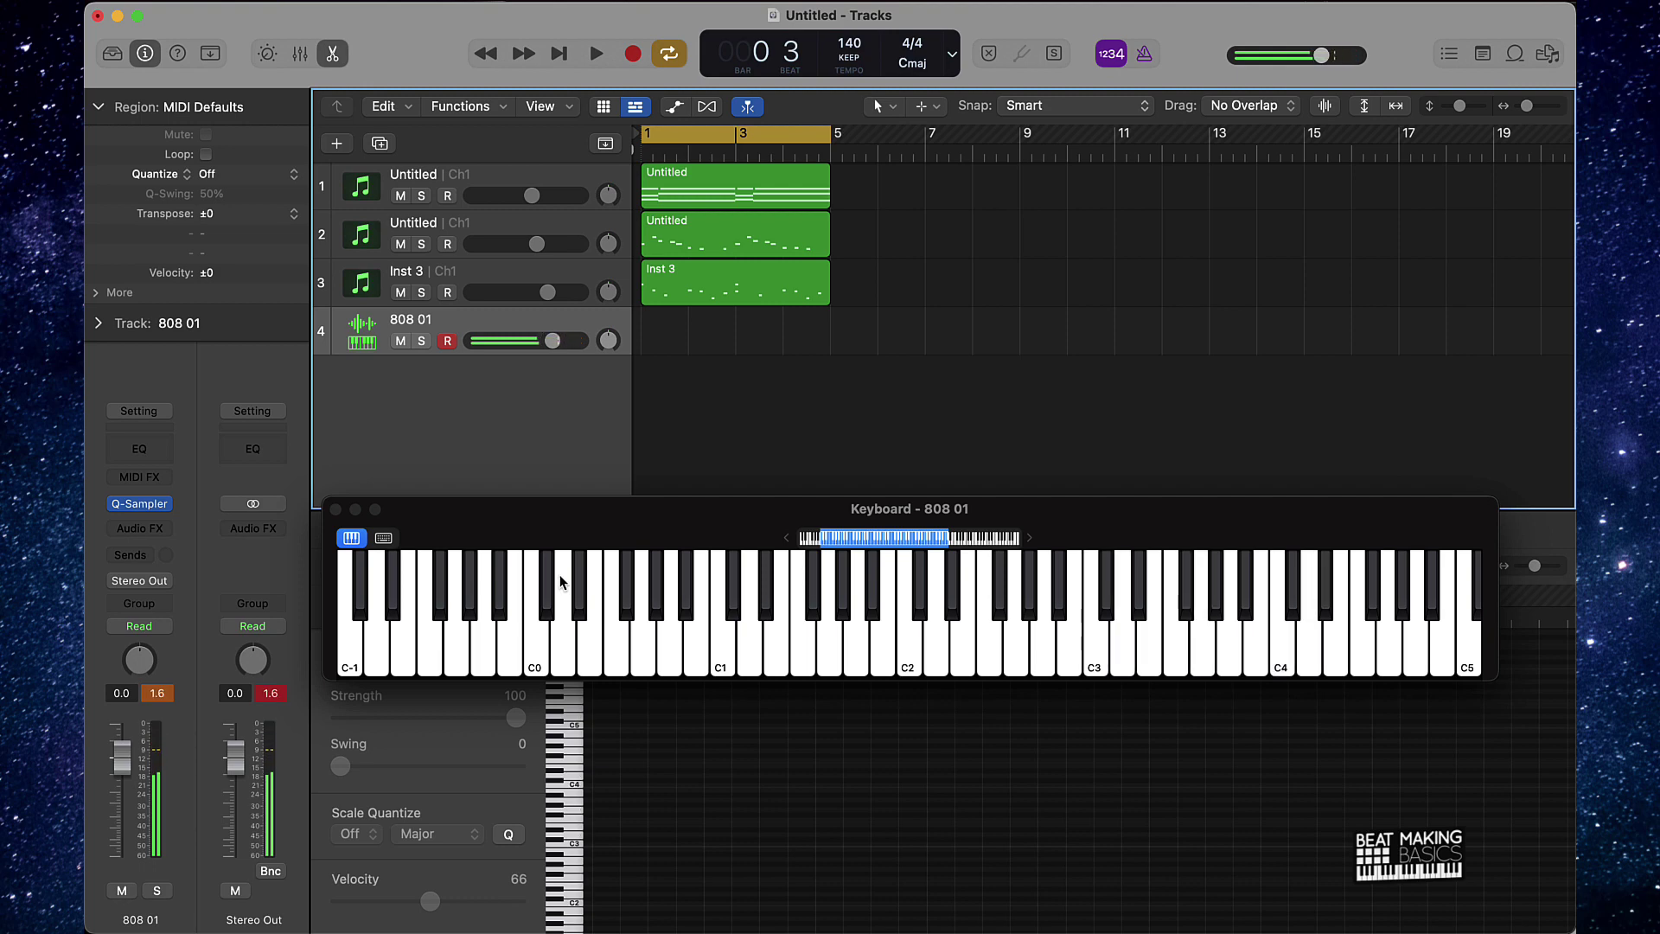
Rehearse over the loop and record a four-bar bassline on the 808 01 track
key("space")
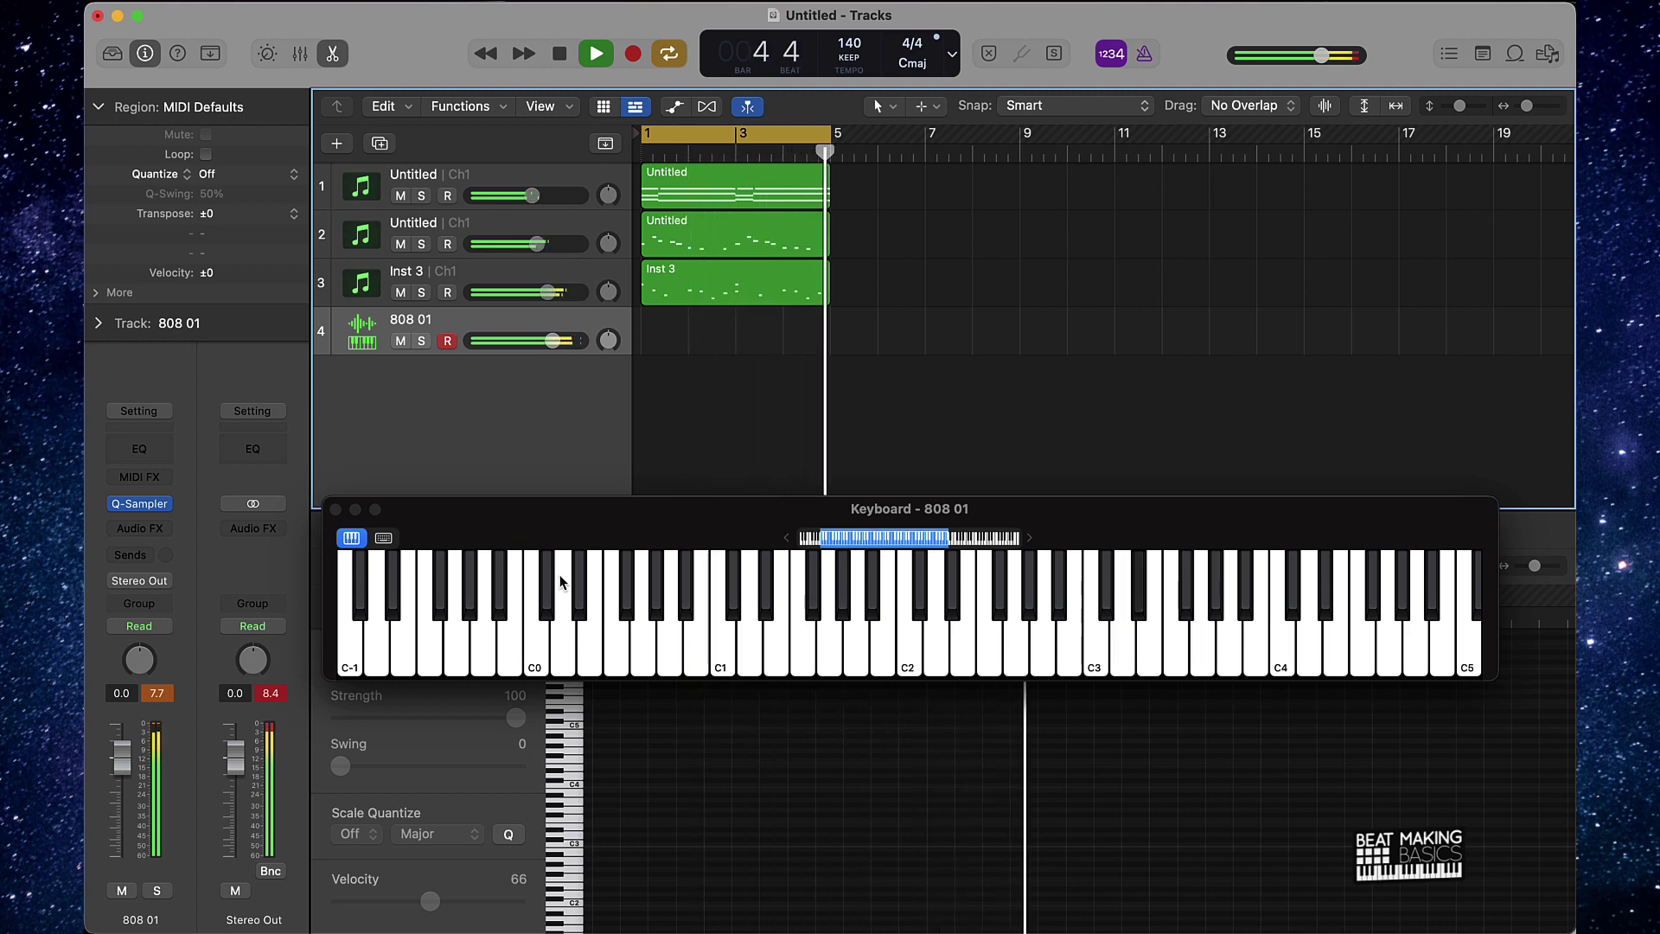
key("r")
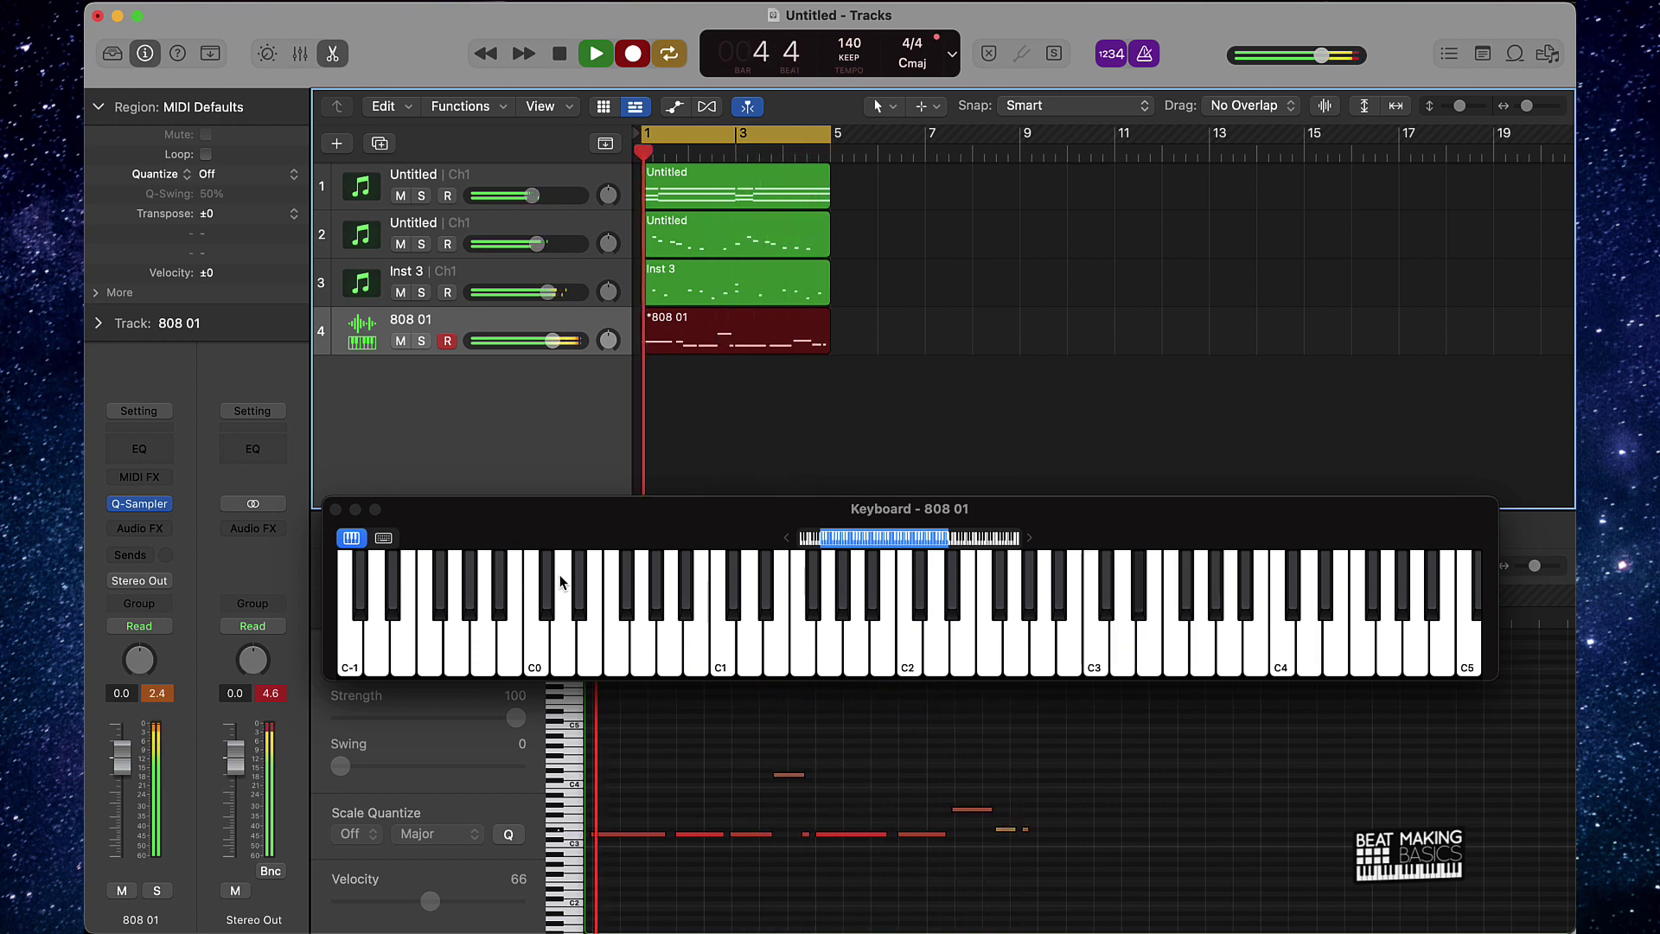
key("shift+r")
key("space")
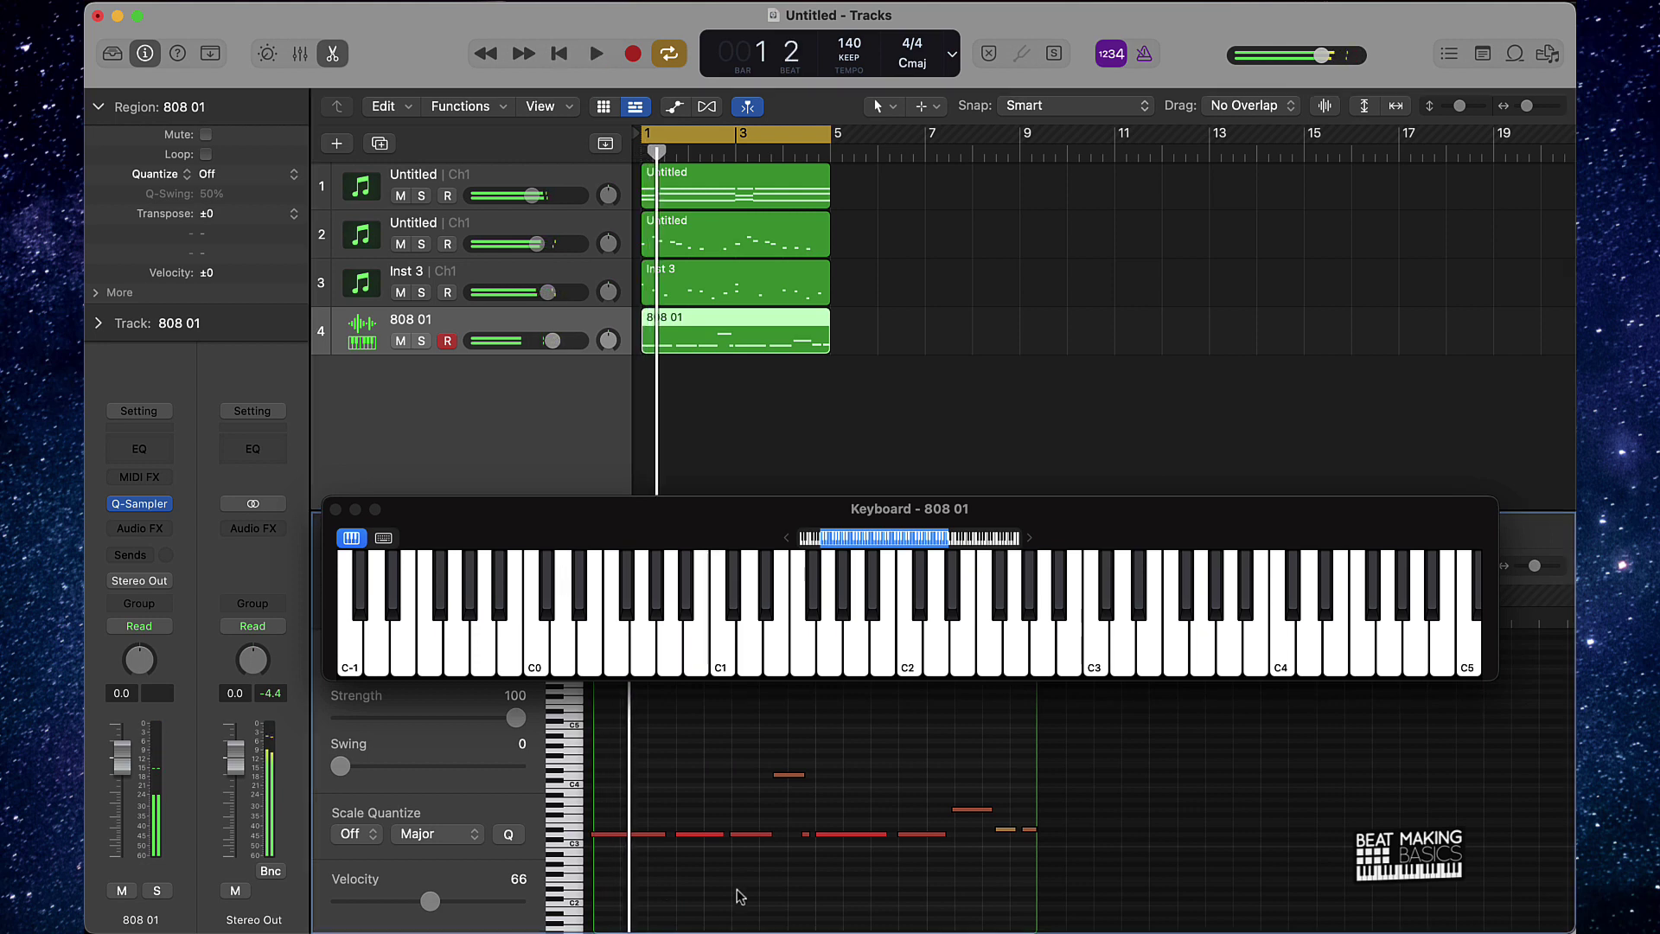
Close the on-screen keyboard, quantize all 808 notes to 1/8 Swing A and play the result back
left_click(336, 509)
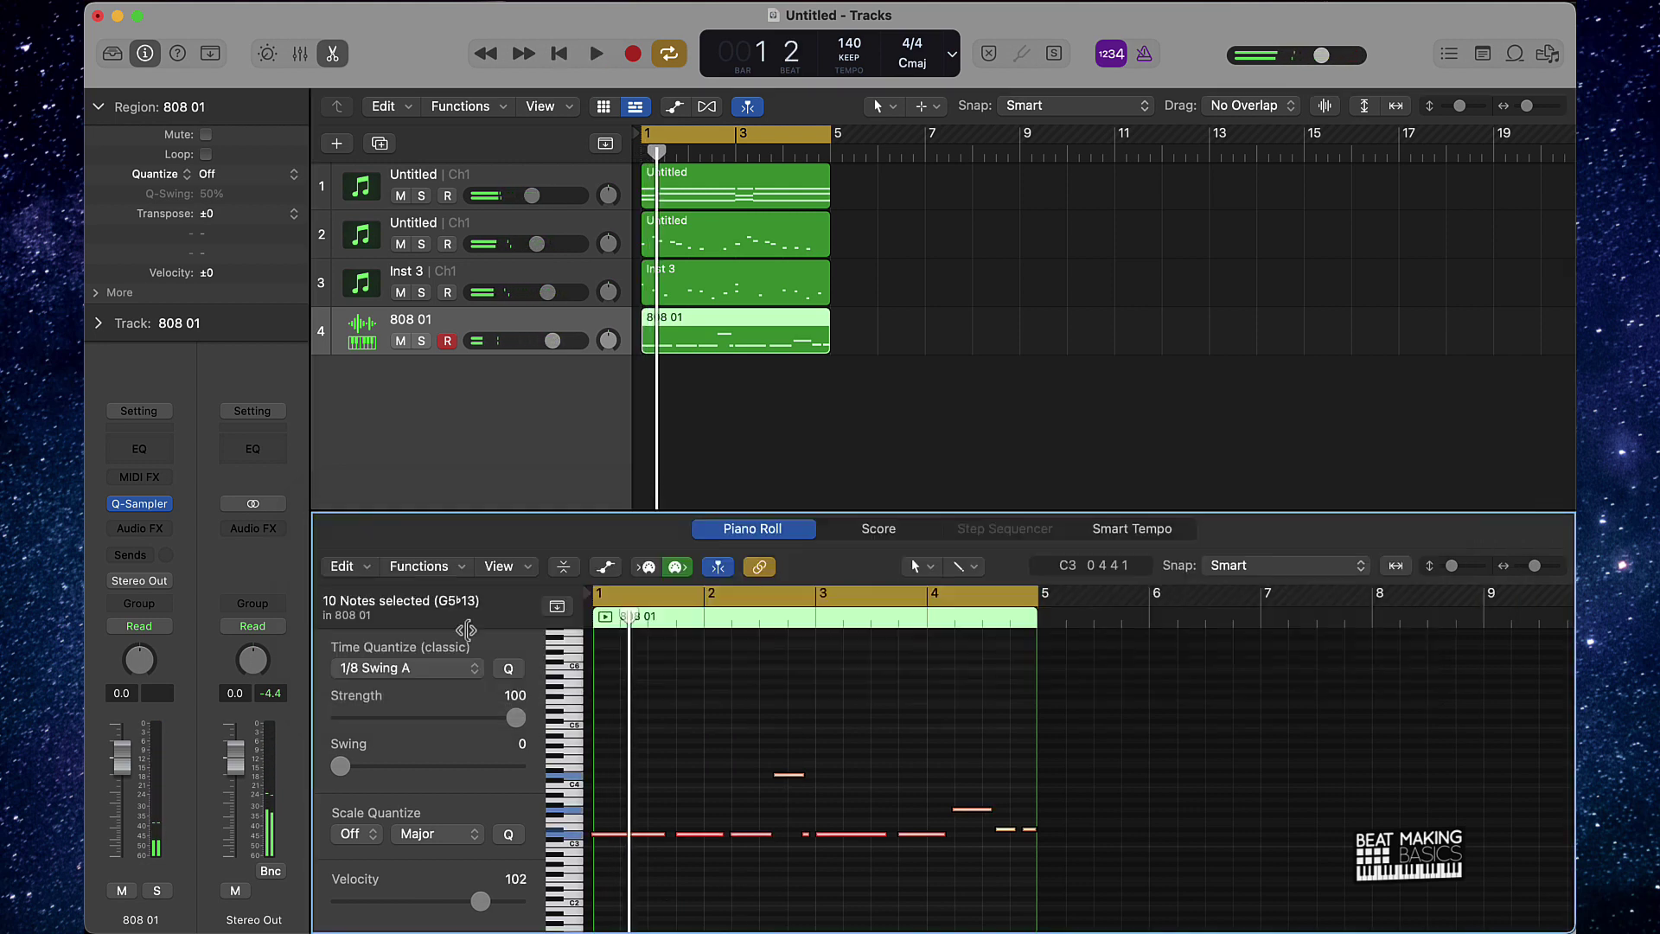
left_click(507, 669)
key("space")
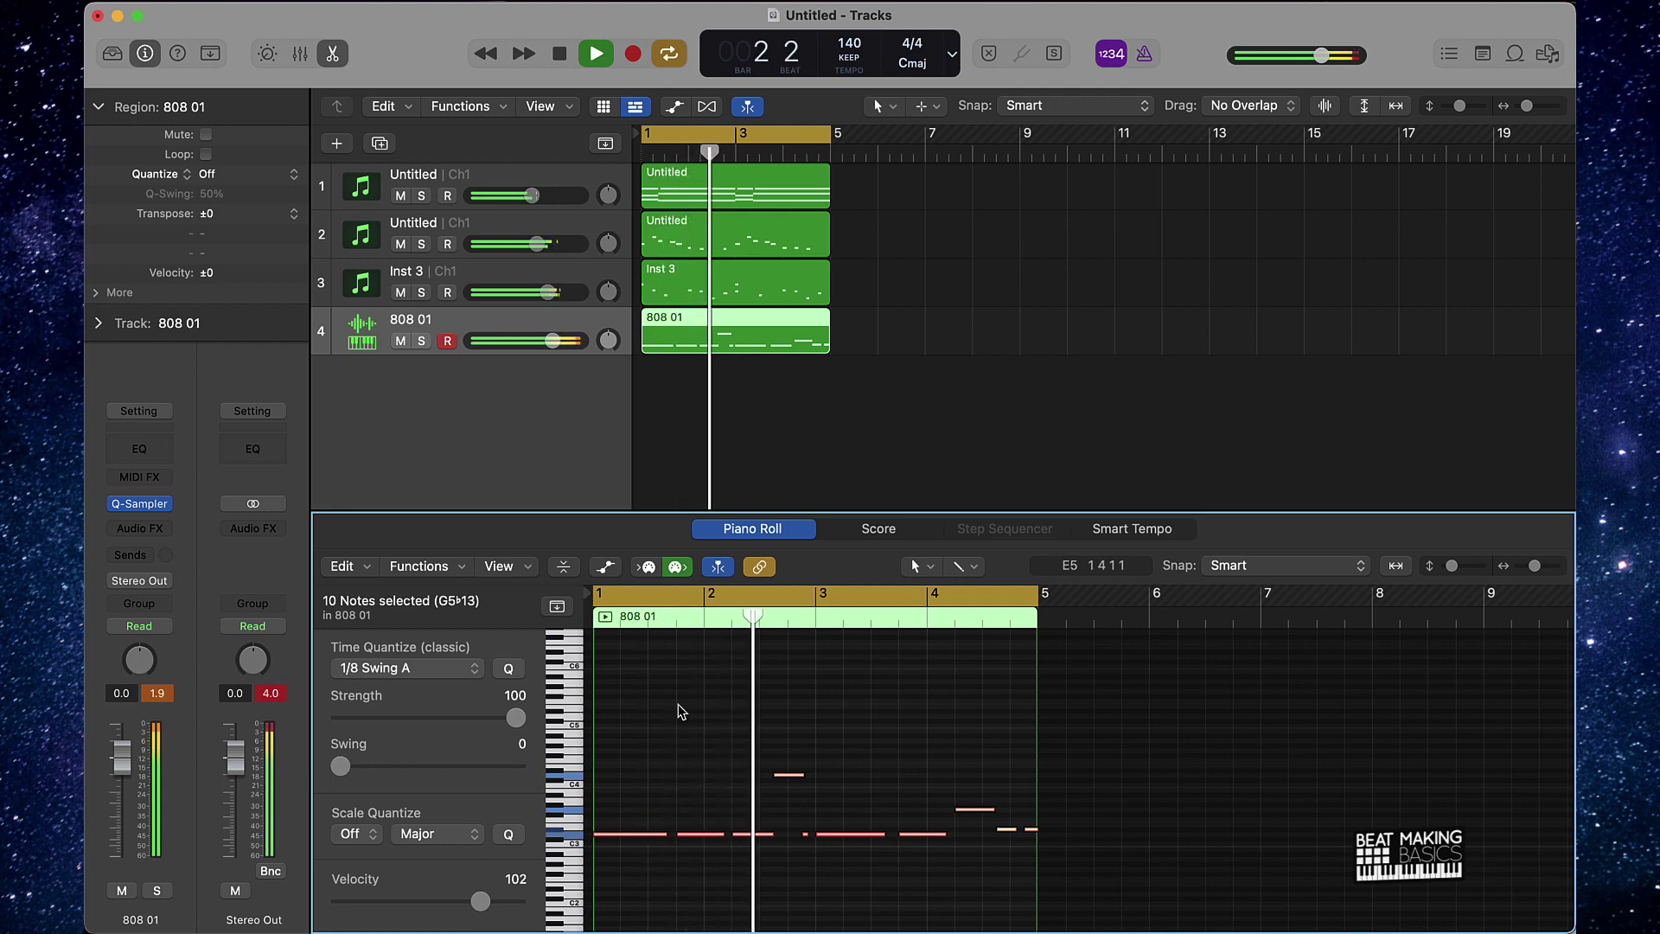
key("space")
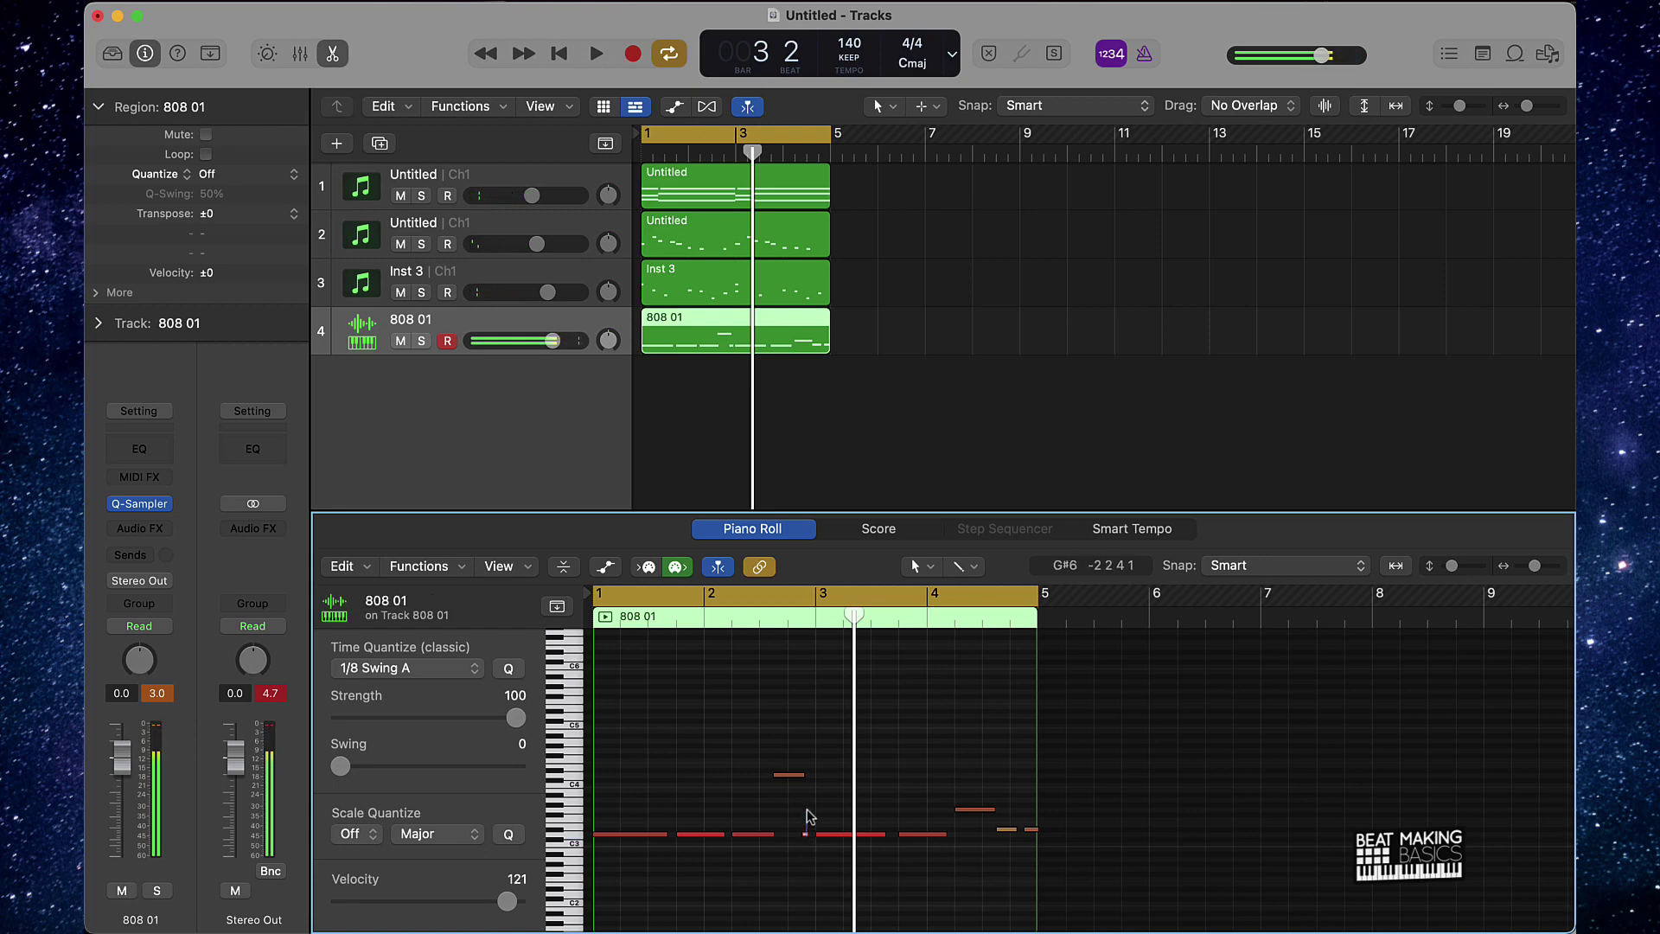
Raise the short 808 note just before bar 3 by one semitone and lengthen it to reach bar 3
scroll(811, 830, "up", 3)
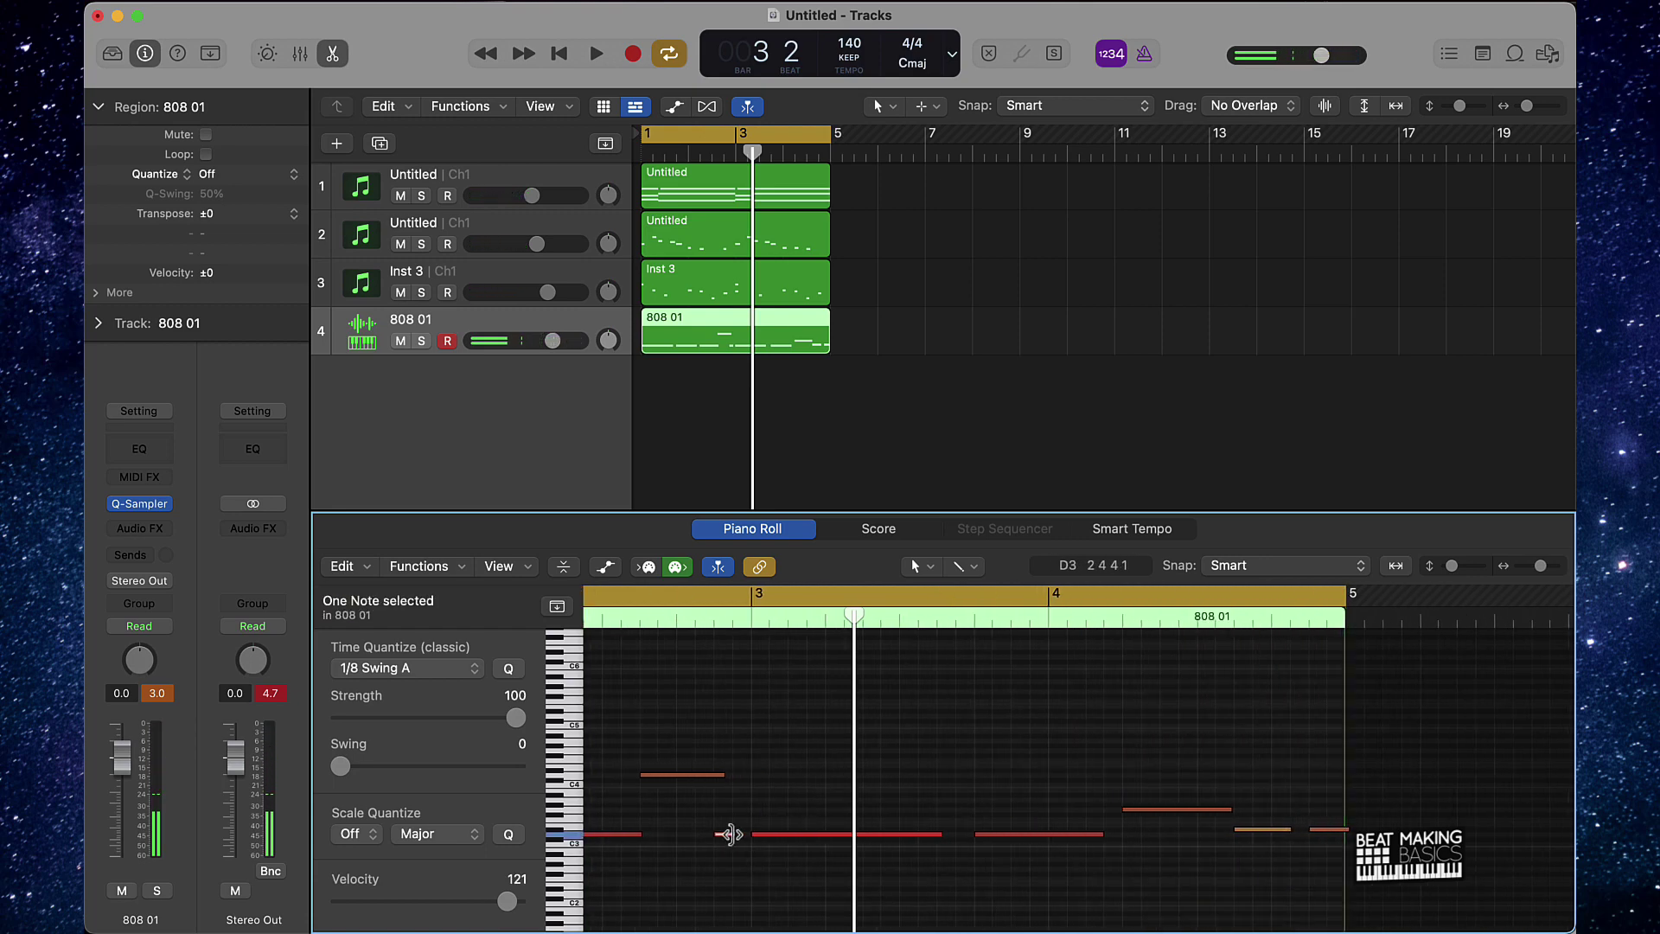
left_click_drag(741, 834, 725, 828)
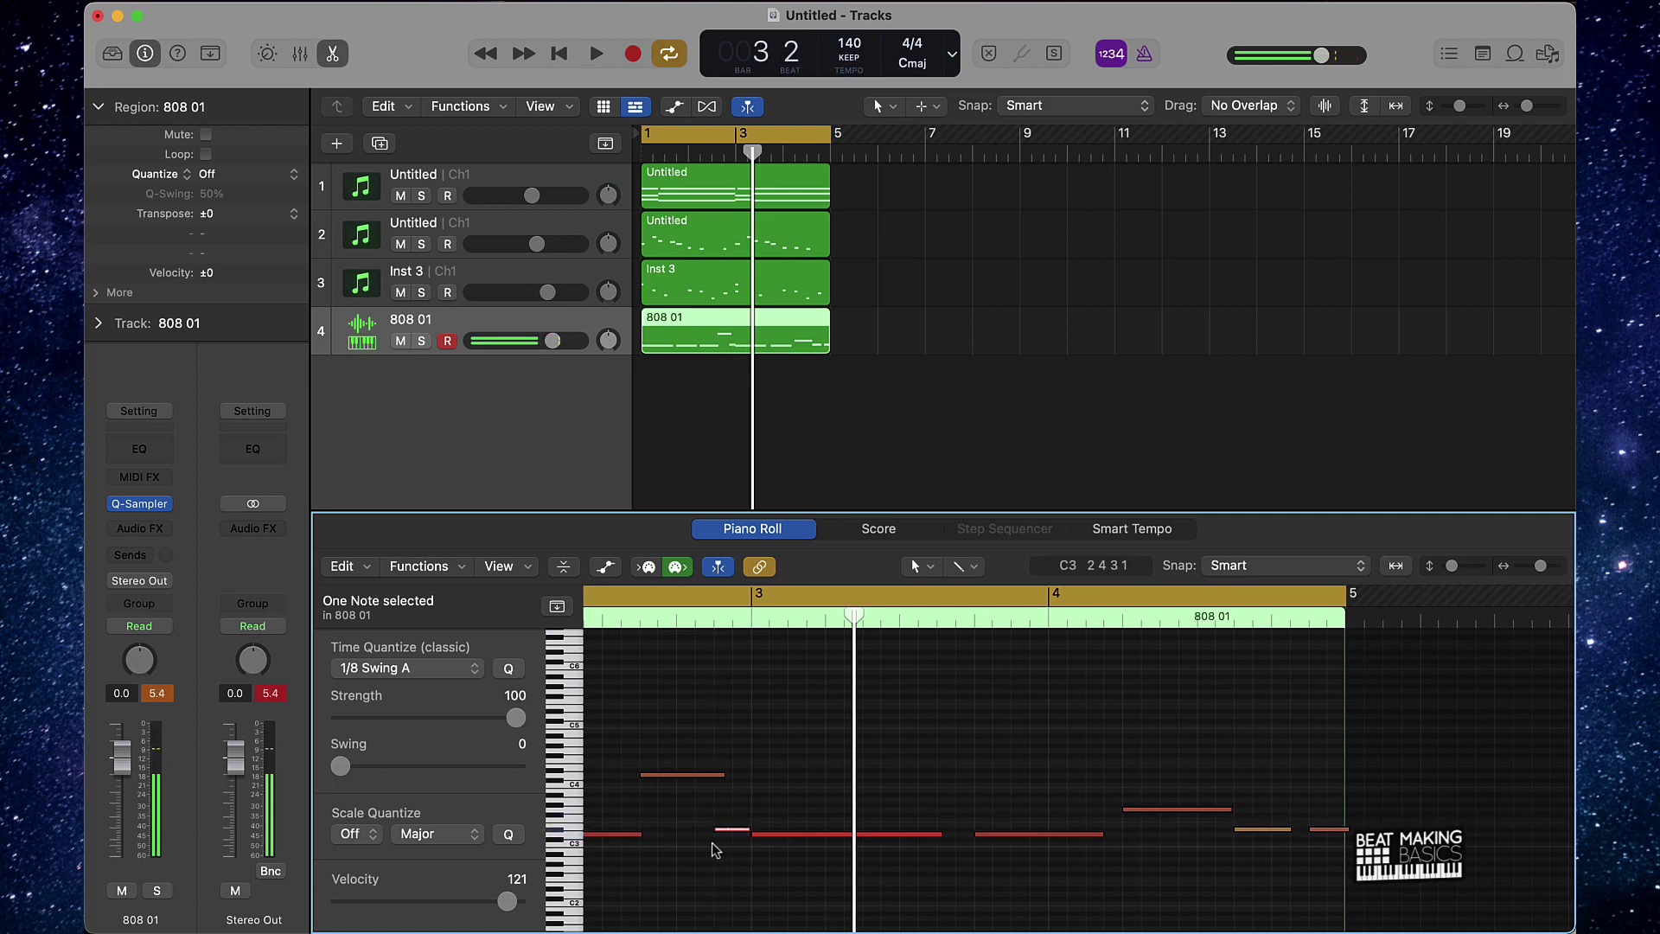
scroll(712, 848, "left", 1)
left_click(741, 853)
Trim the ends of all 808 notes to the following notes with Force Legato and play the loop
key("super+a")
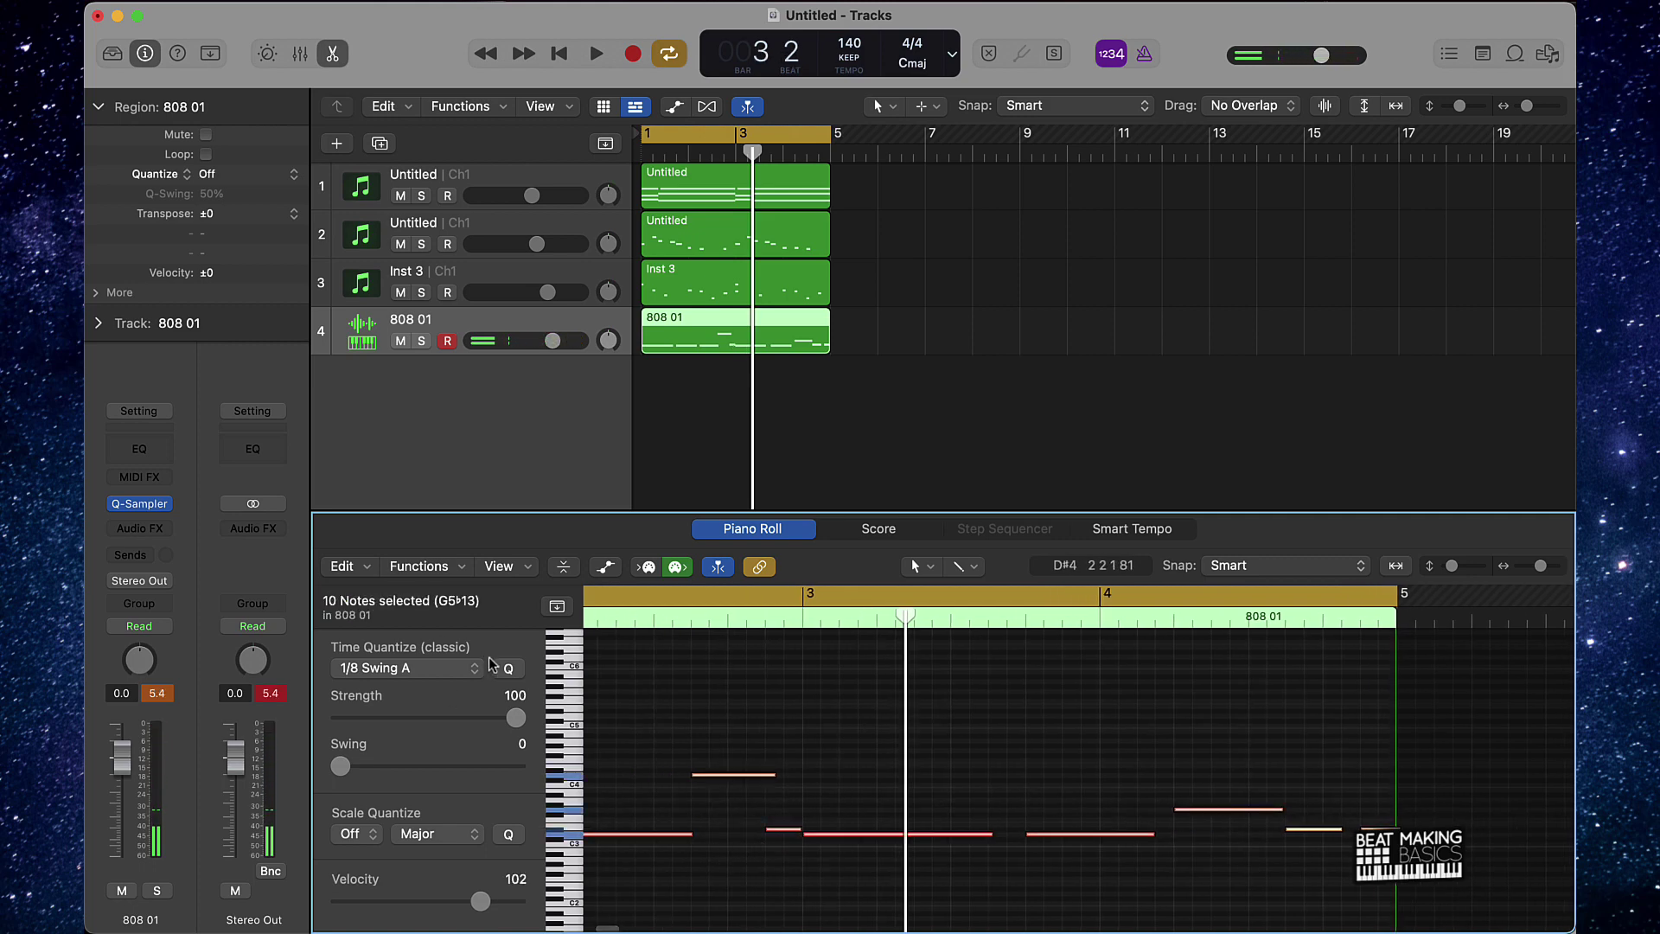
right_click(726, 780)
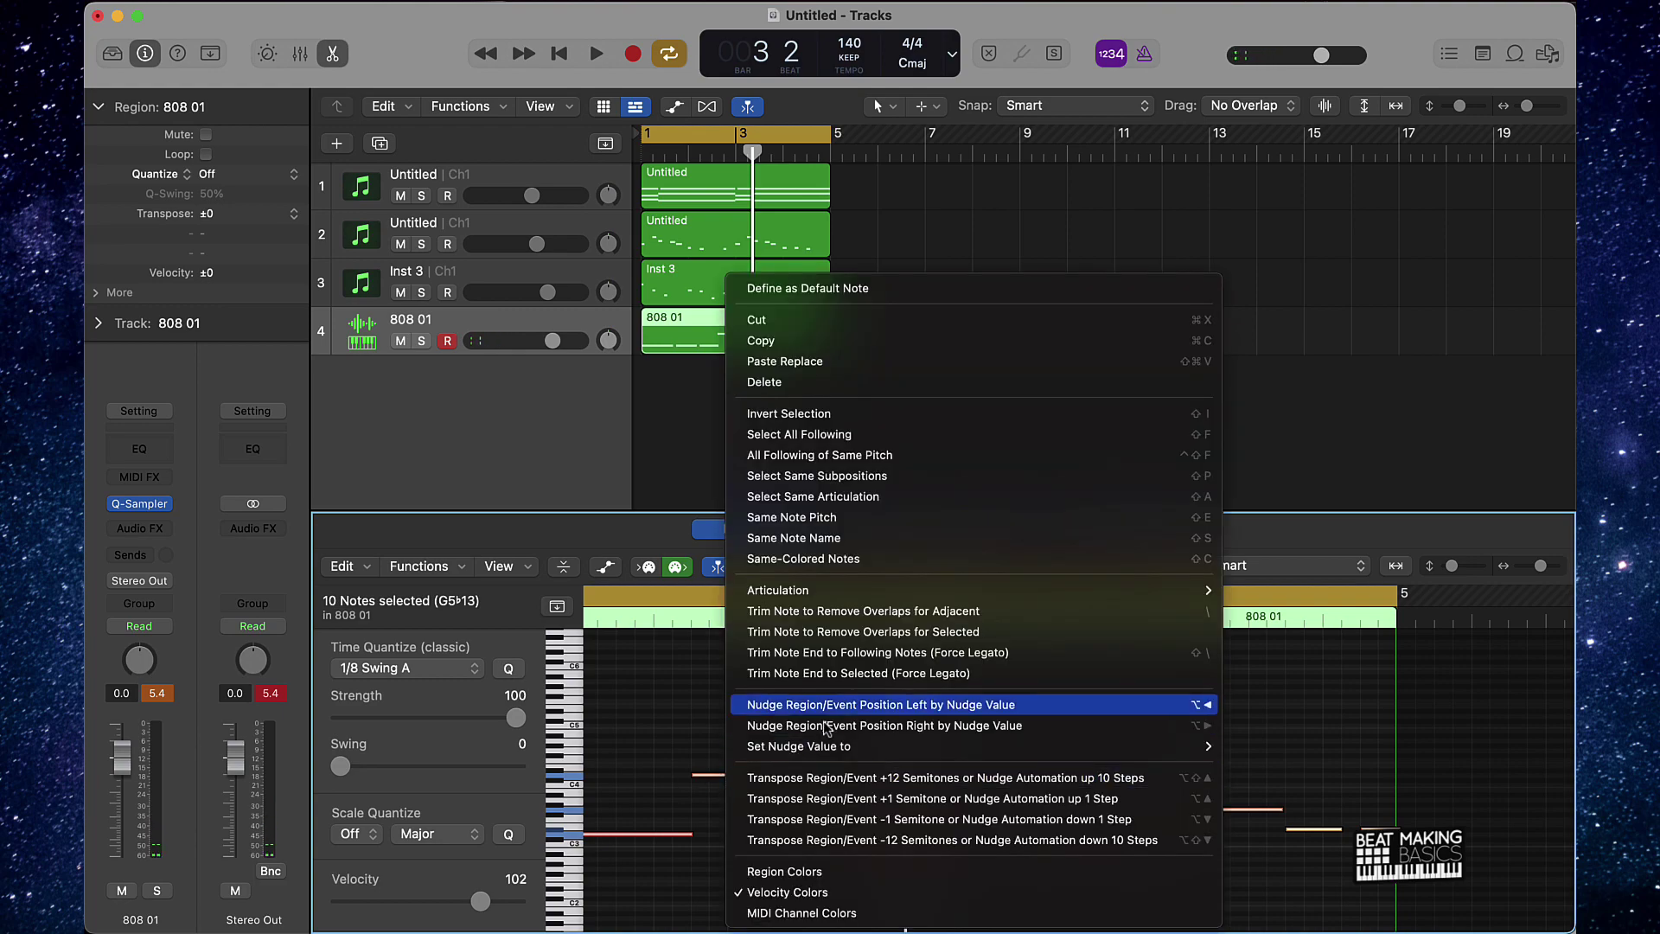
left_click(930, 652)
key("space")
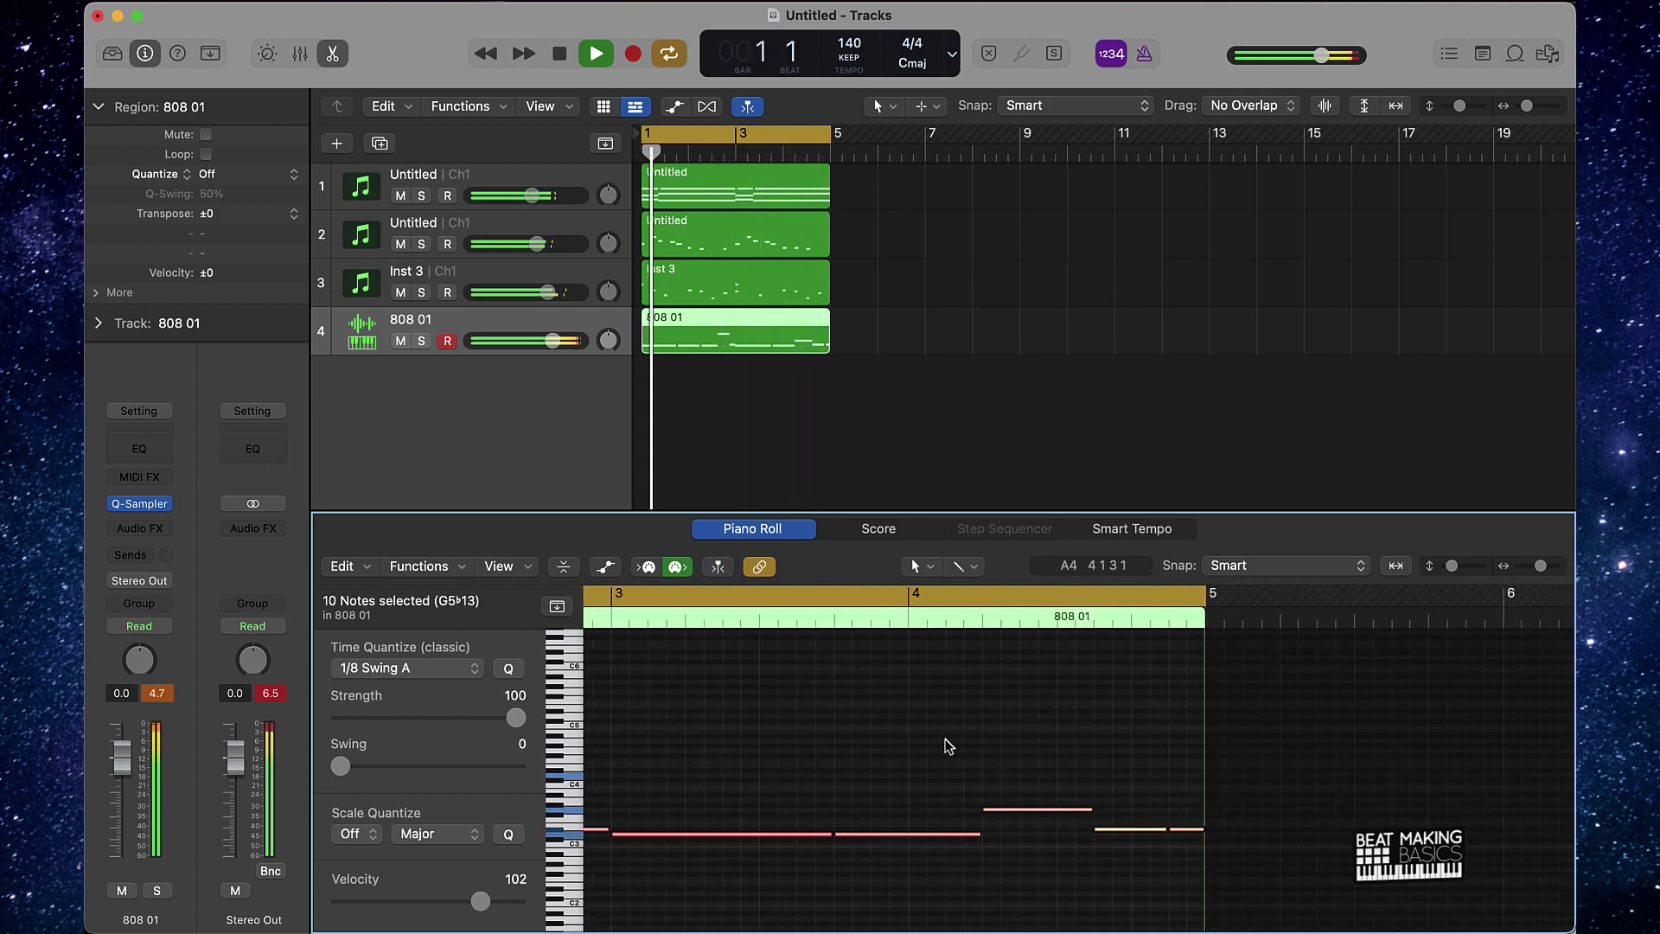
Raise the note velocities of all 808 notes to the maximum in the automation area, close the Piano Roll and stop playback
key("a")
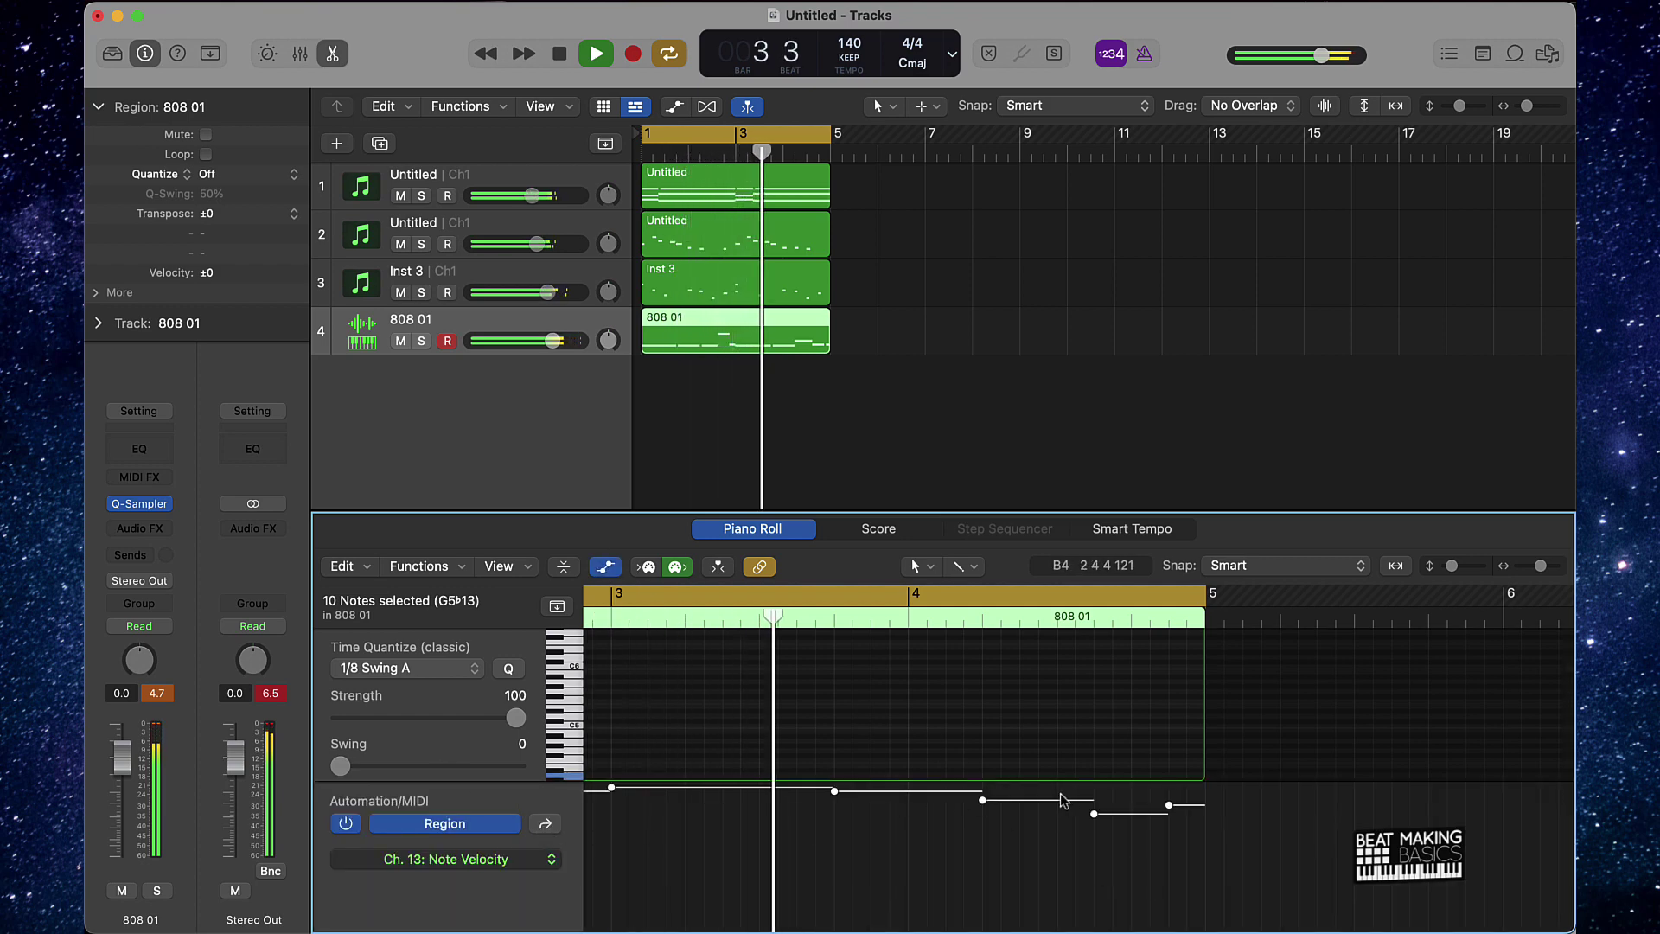
left_click_drag(1093, 813, 1072, 709)
left_click(1052, 664)
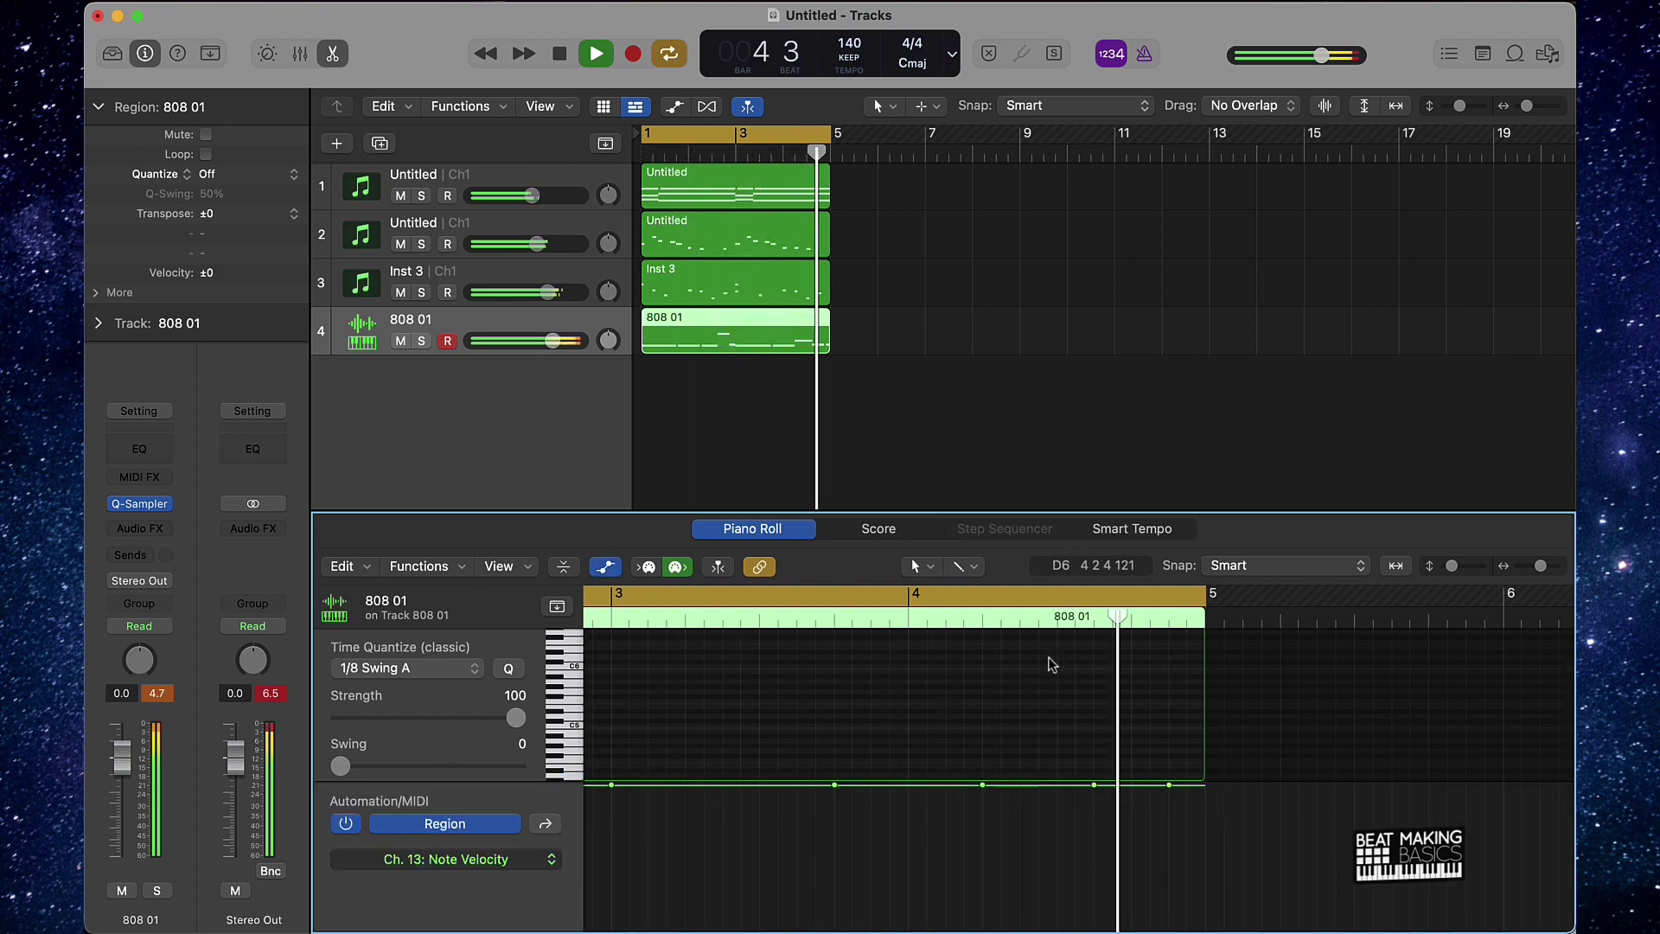
key("e")
key("space")
left_click(731, 454)
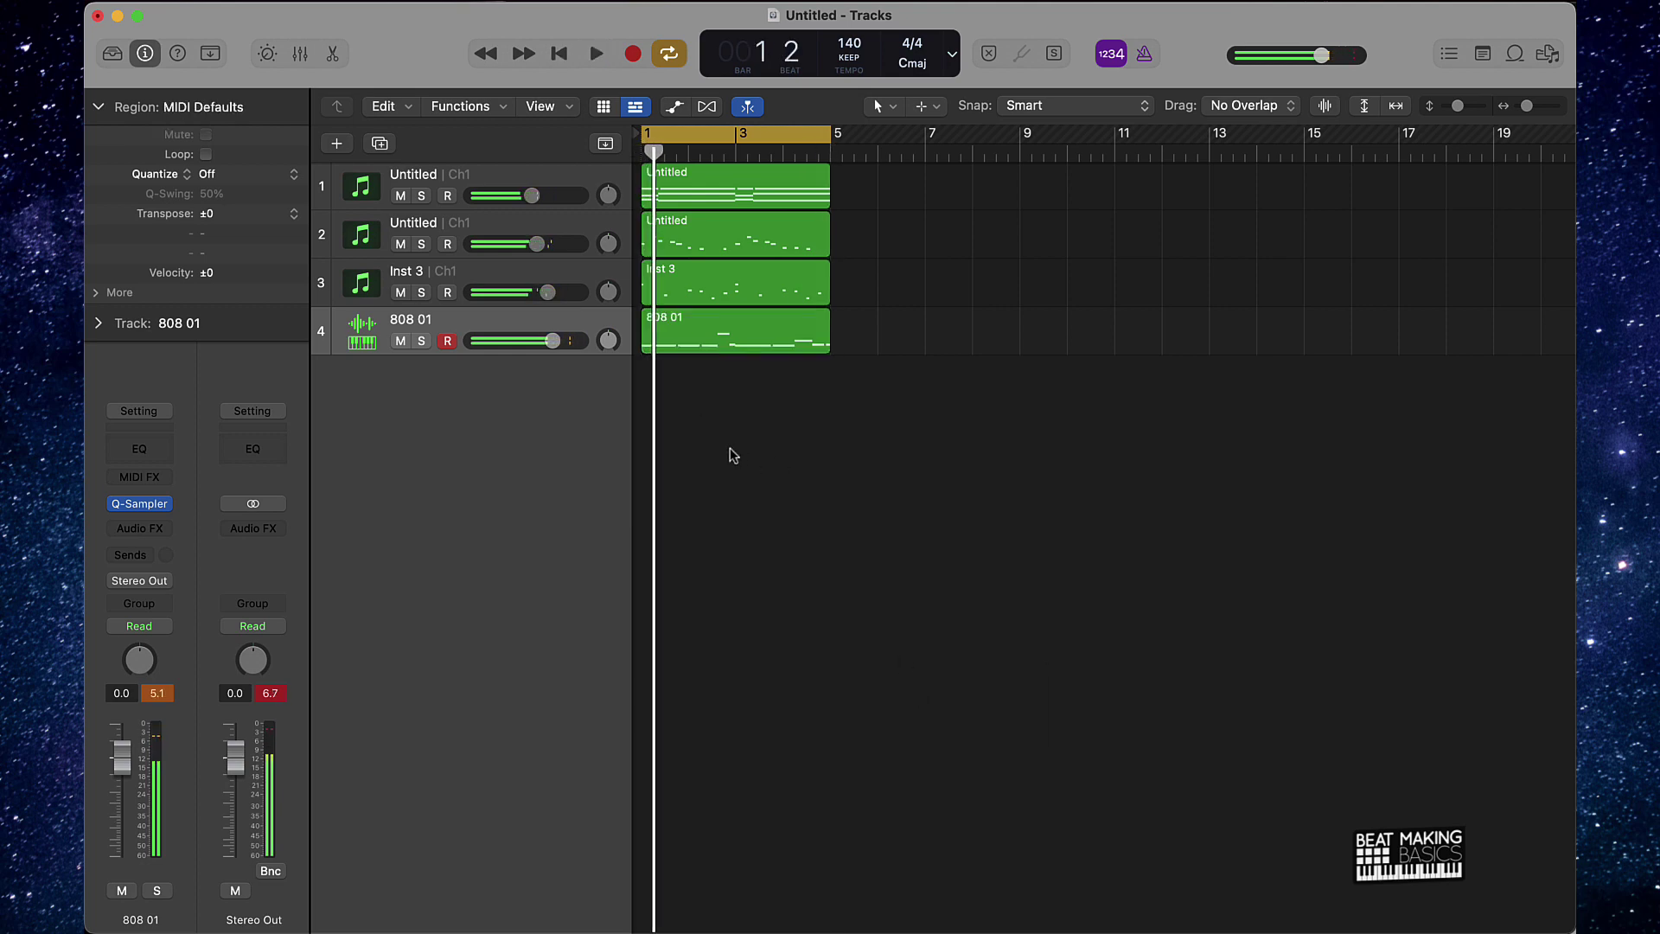
Rename the four tracks from the bass track upward as 808, Bell, Pluck and Lead, and play the beat
double_click(407, 322)
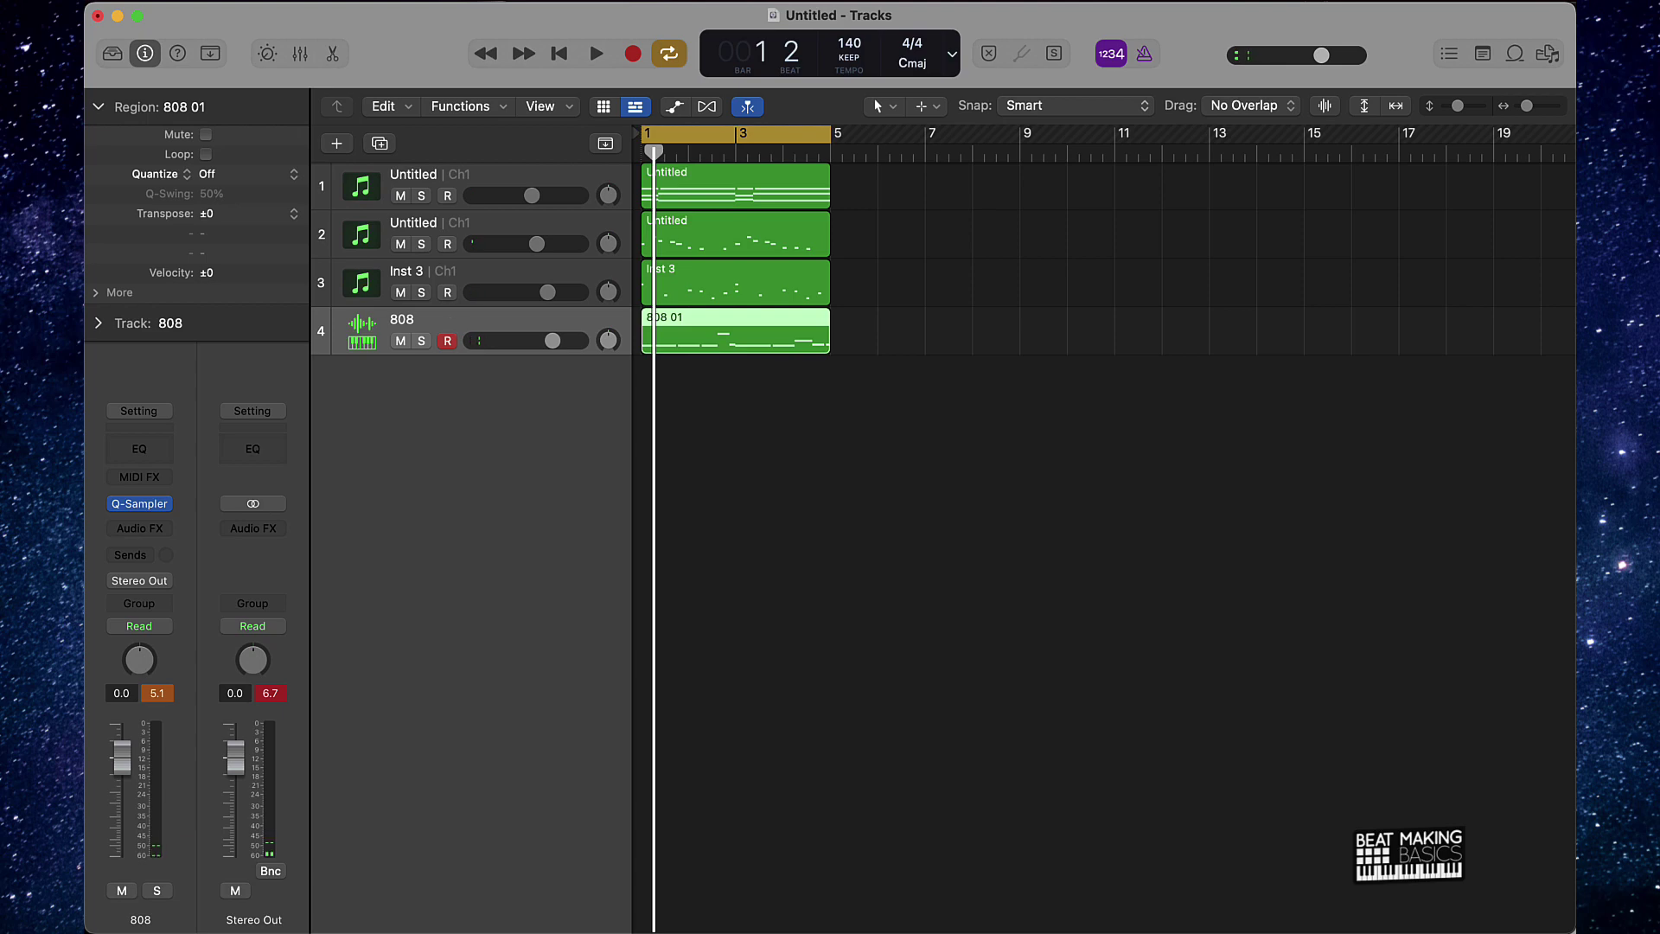
left_click(425, 277)
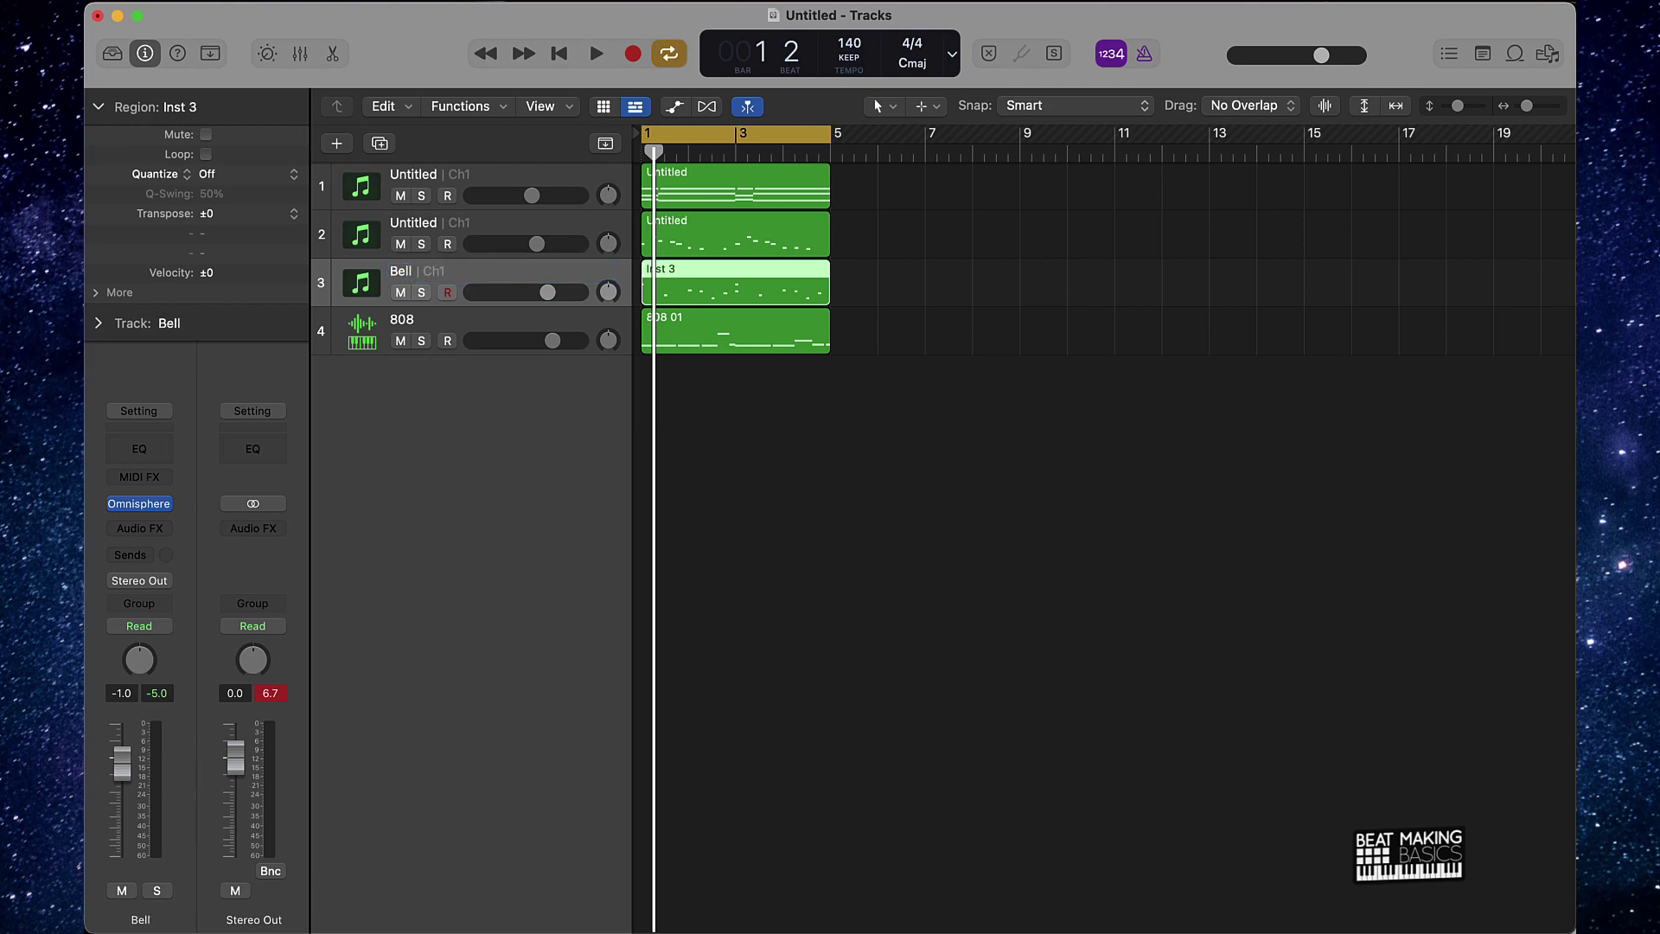
double_click(424, 221)
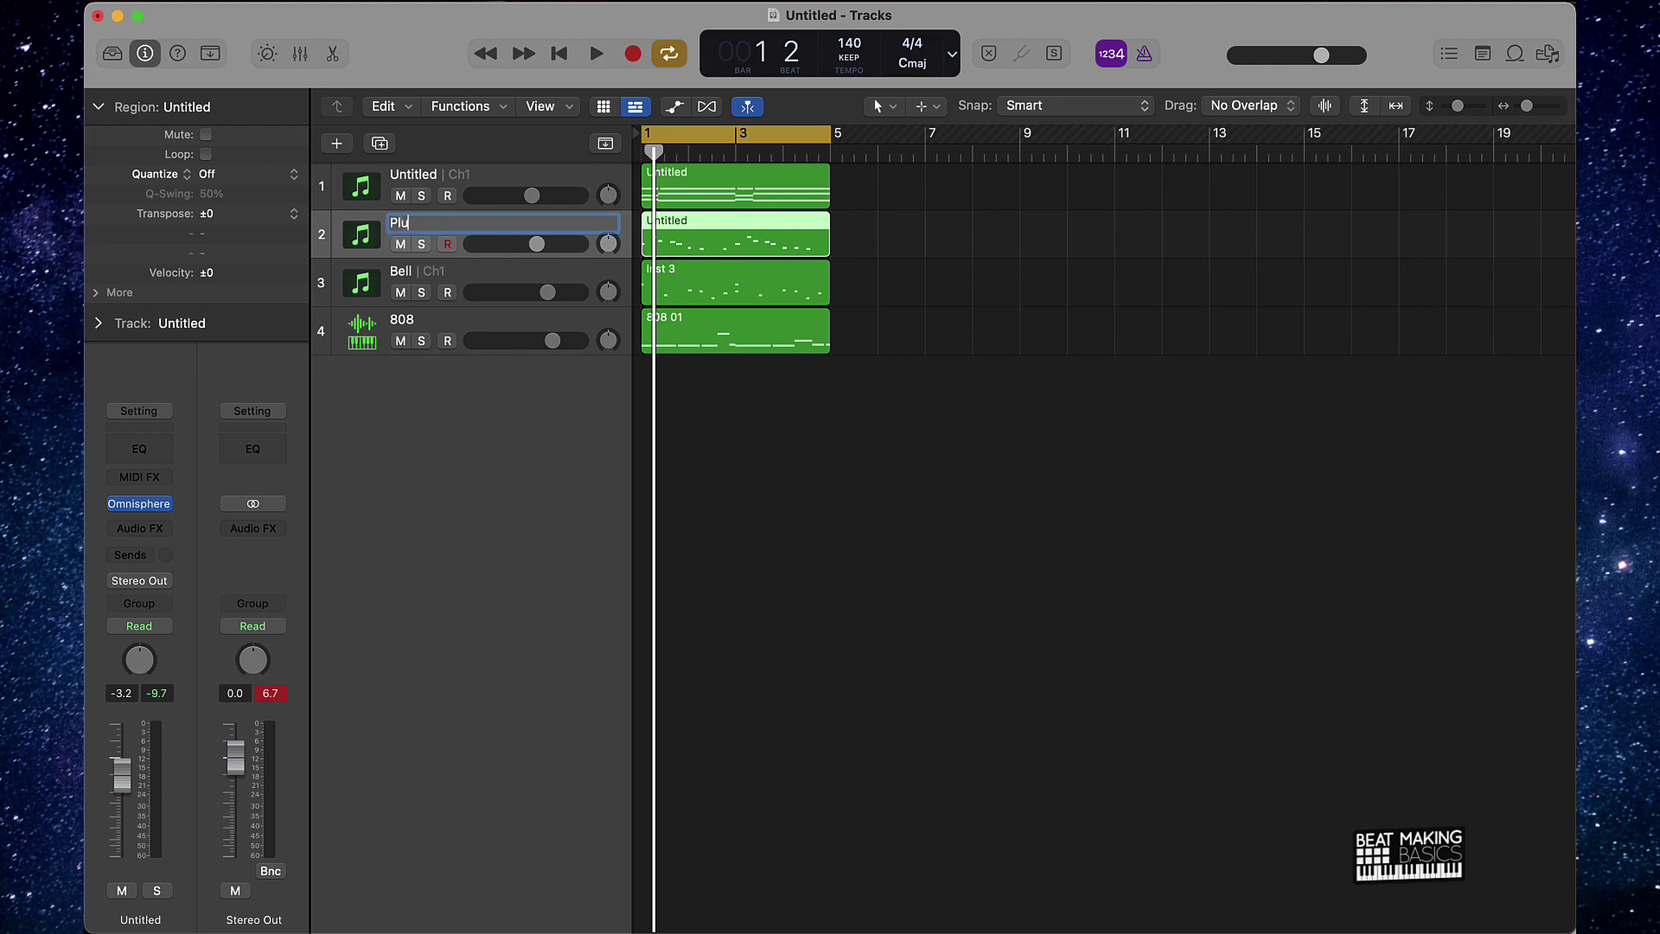
double_click(414, 175)
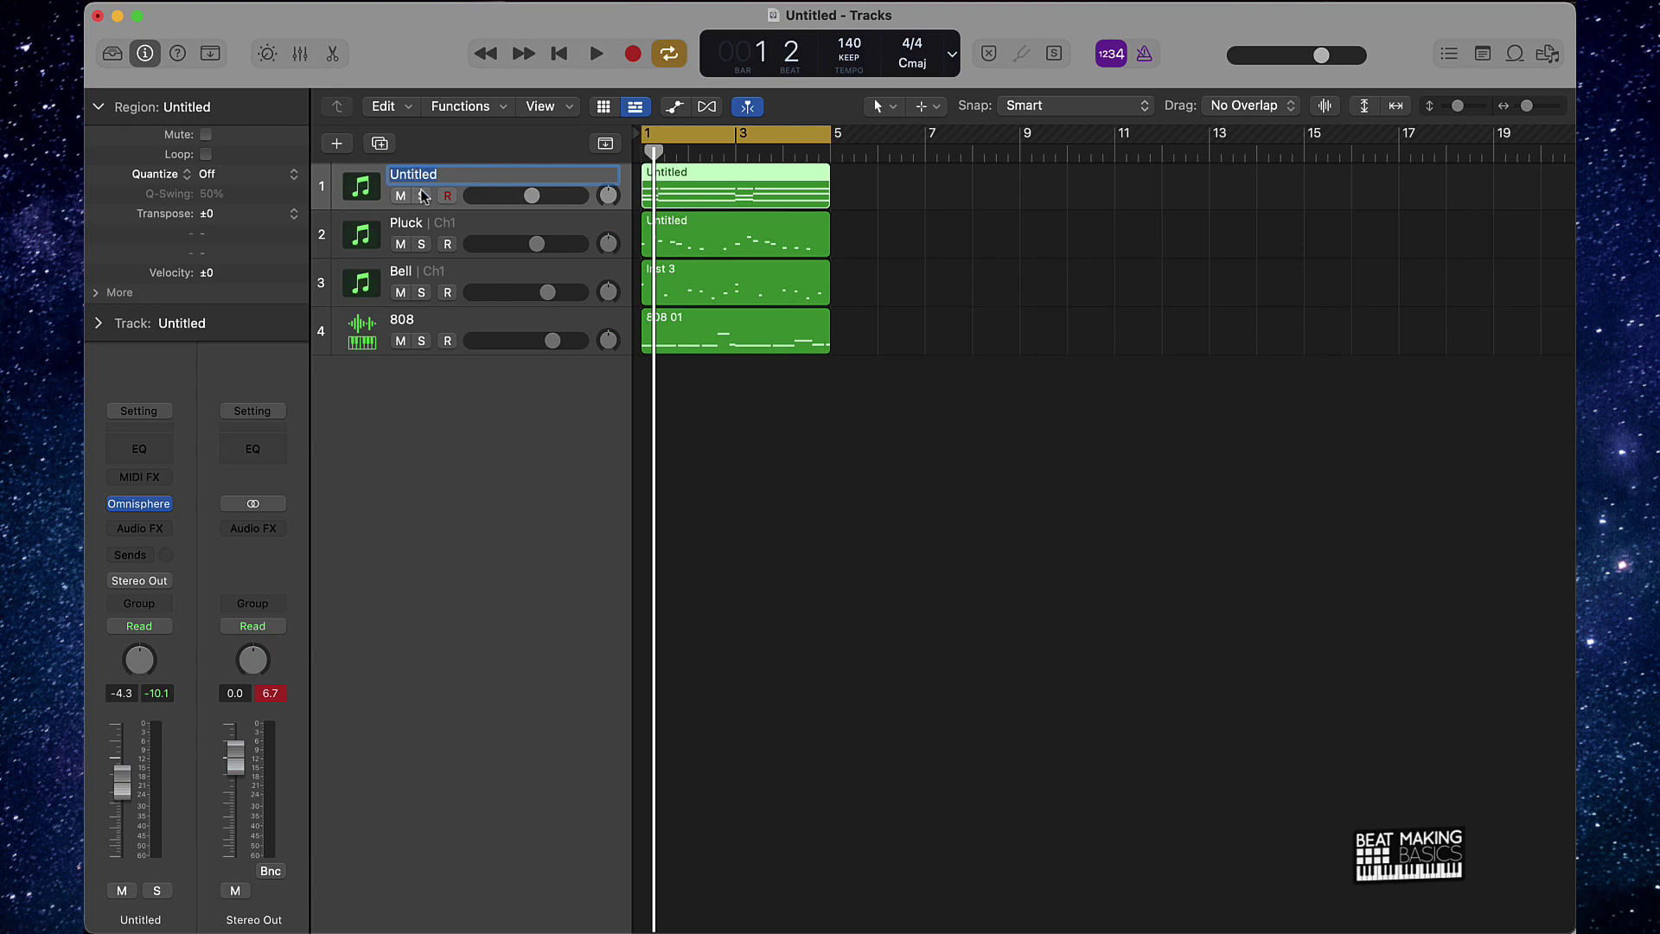
left_click(421, 196)
key("space")
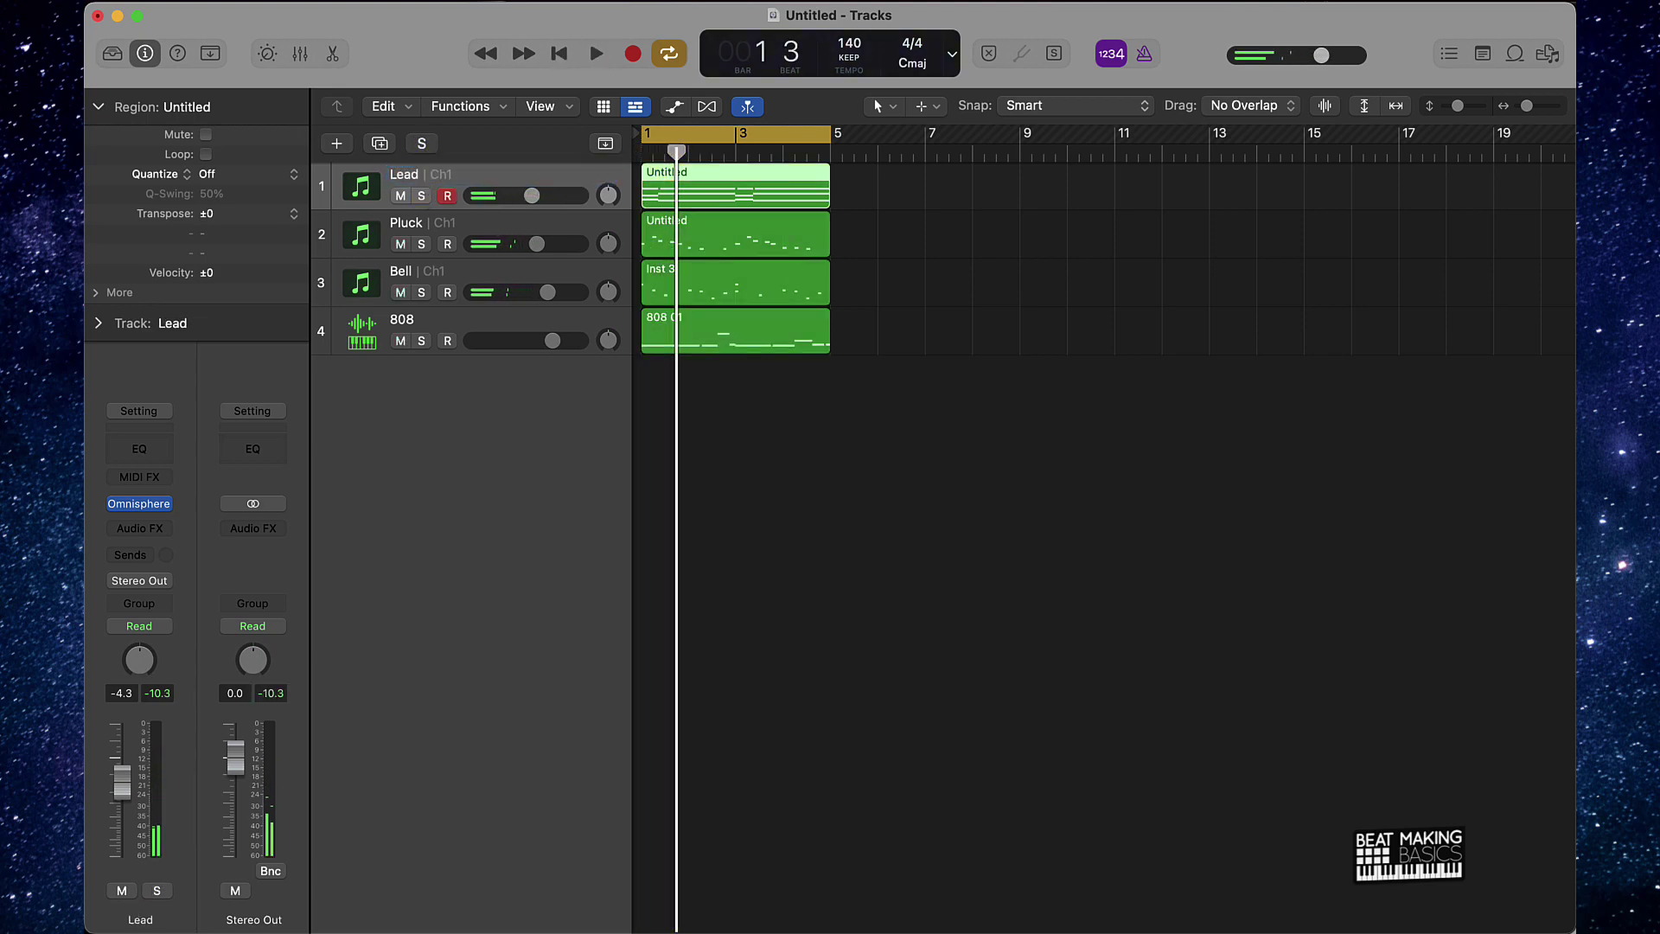
Name all four regions after their tracks, then clear the selection
key("super+a")
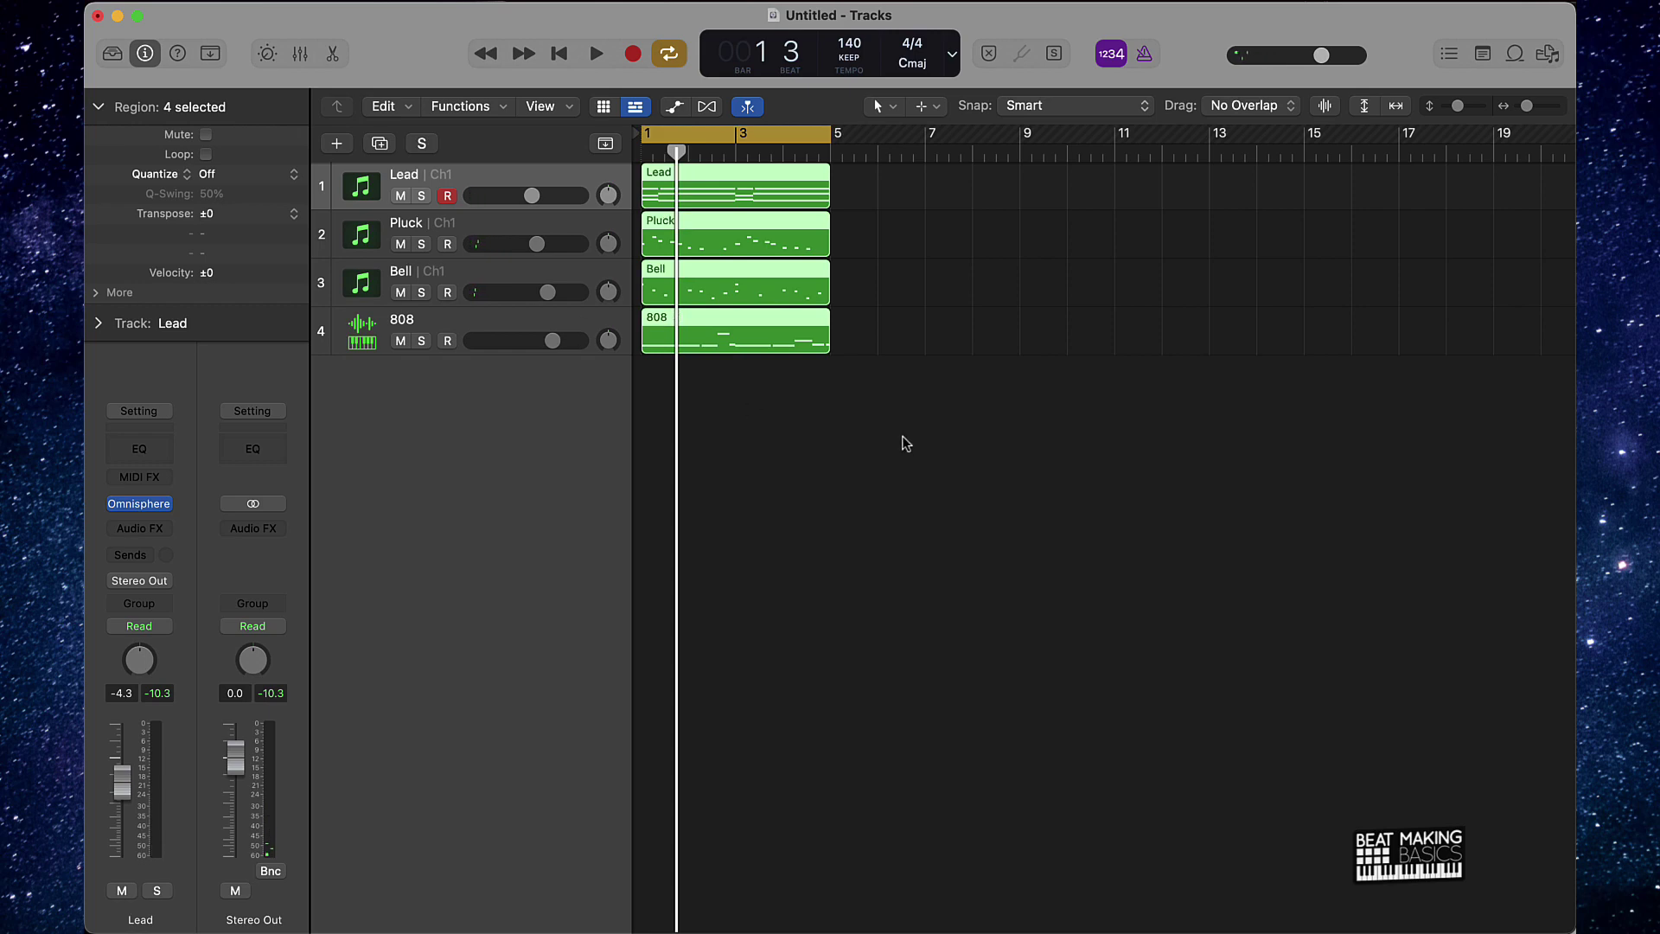
left_click(905, 444)
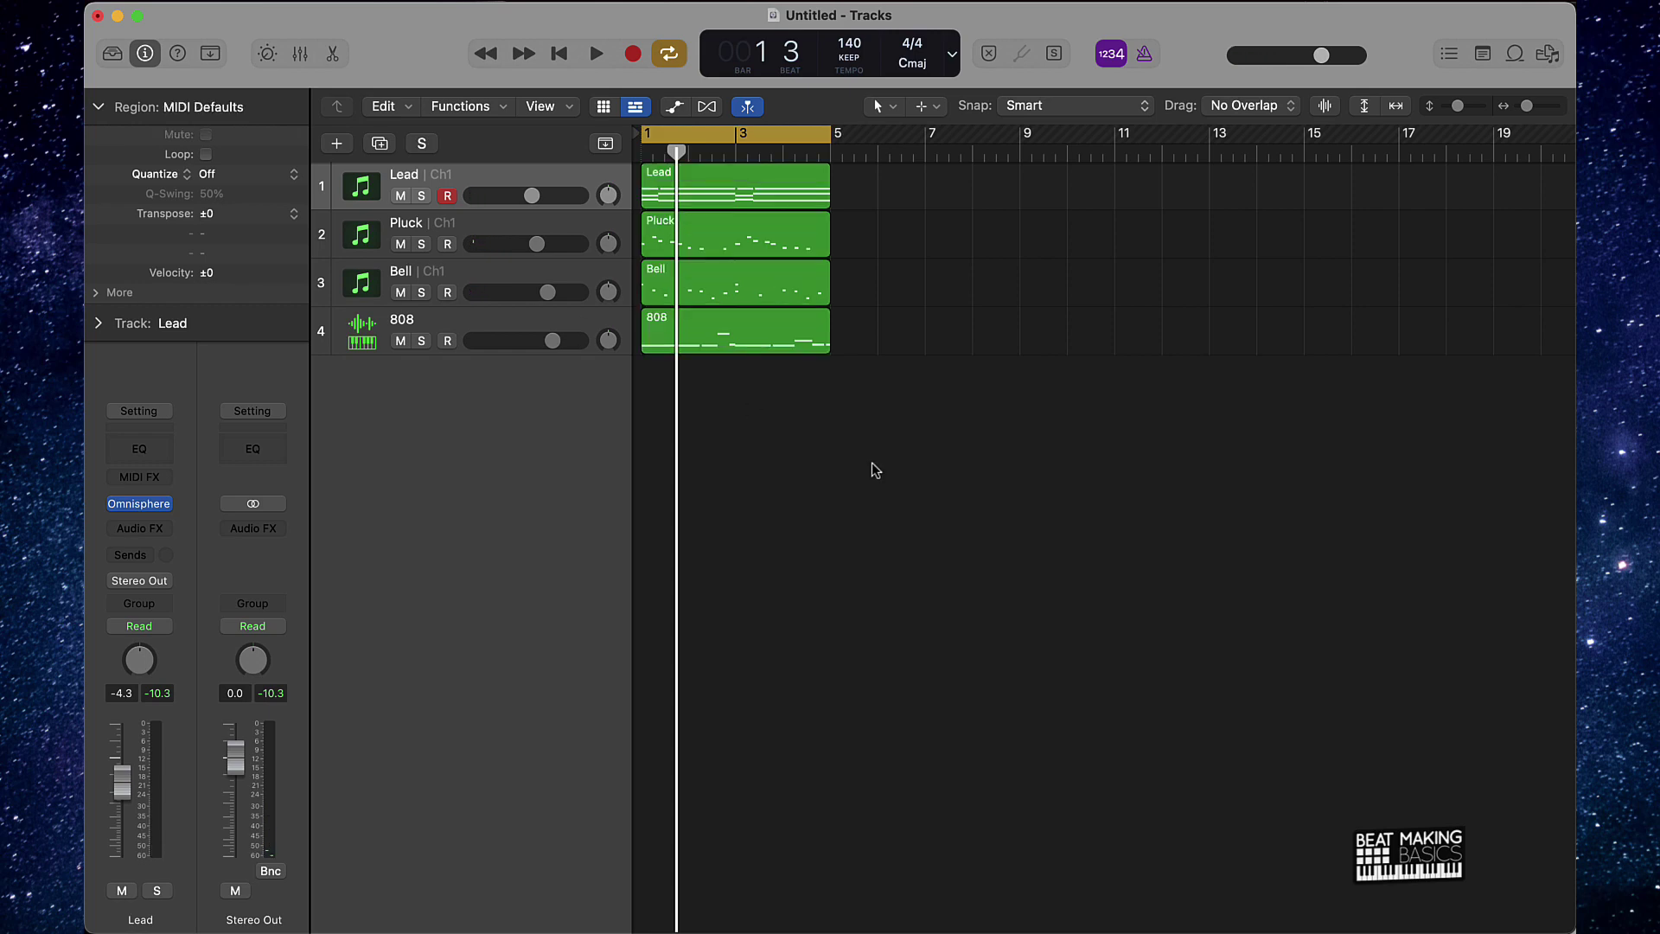
Add a Quick Sampler instrument track below the 808 track and load the Clap Trap preset
left_click(389, 327)
left_click(337, 144)
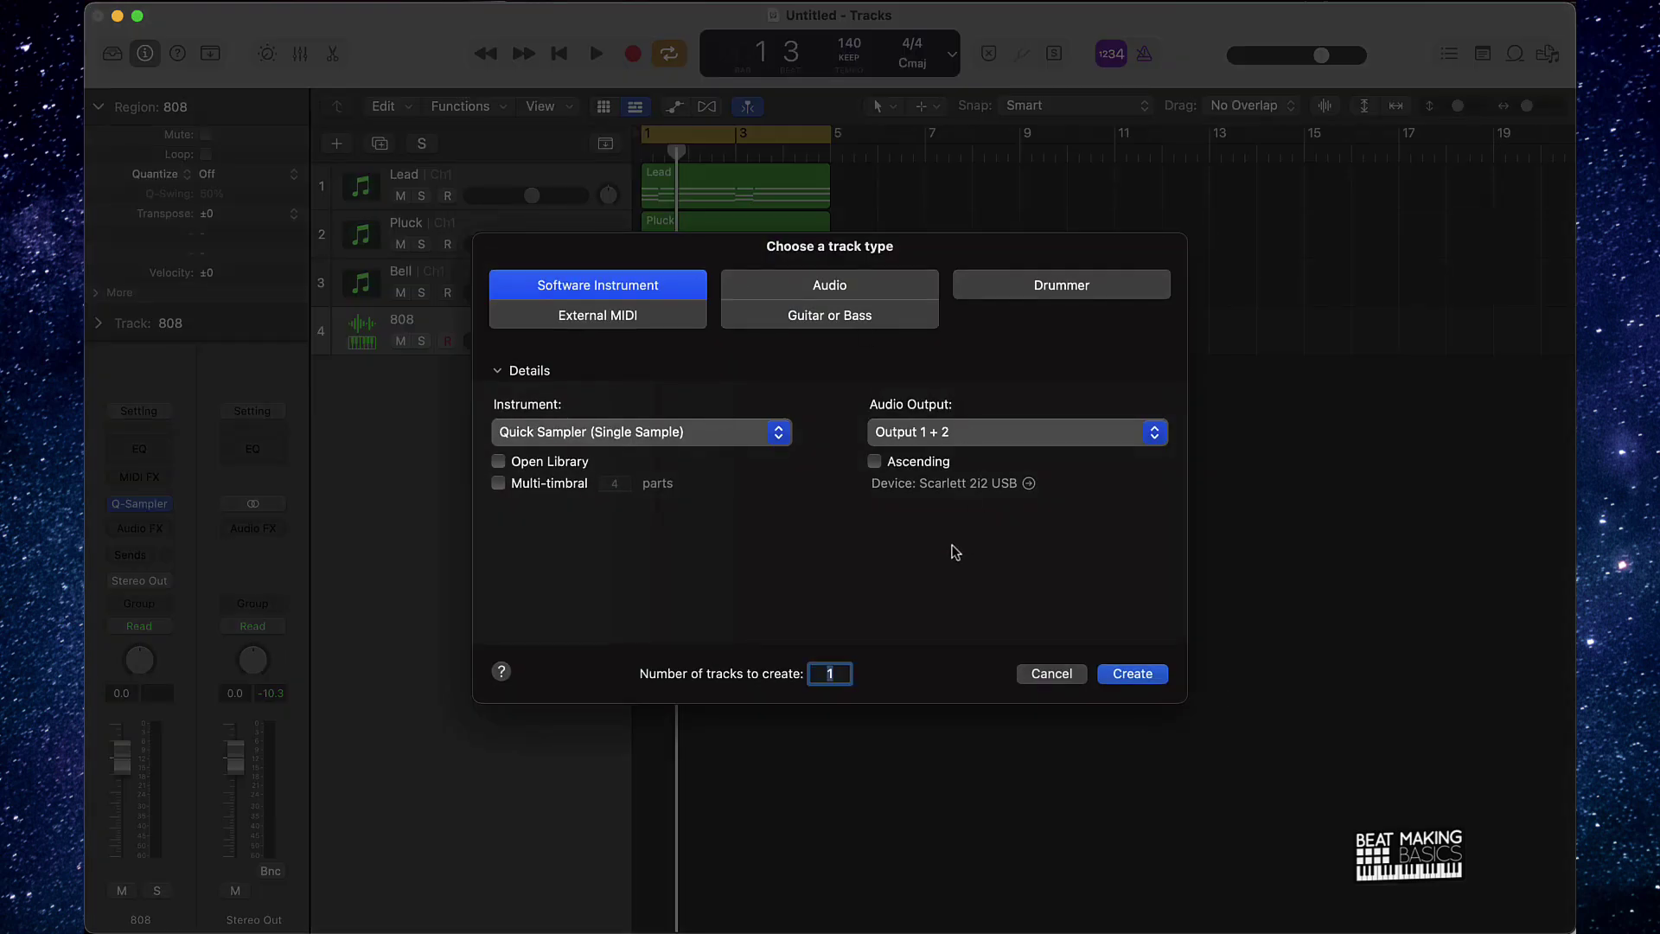
left_click(1139, 678)
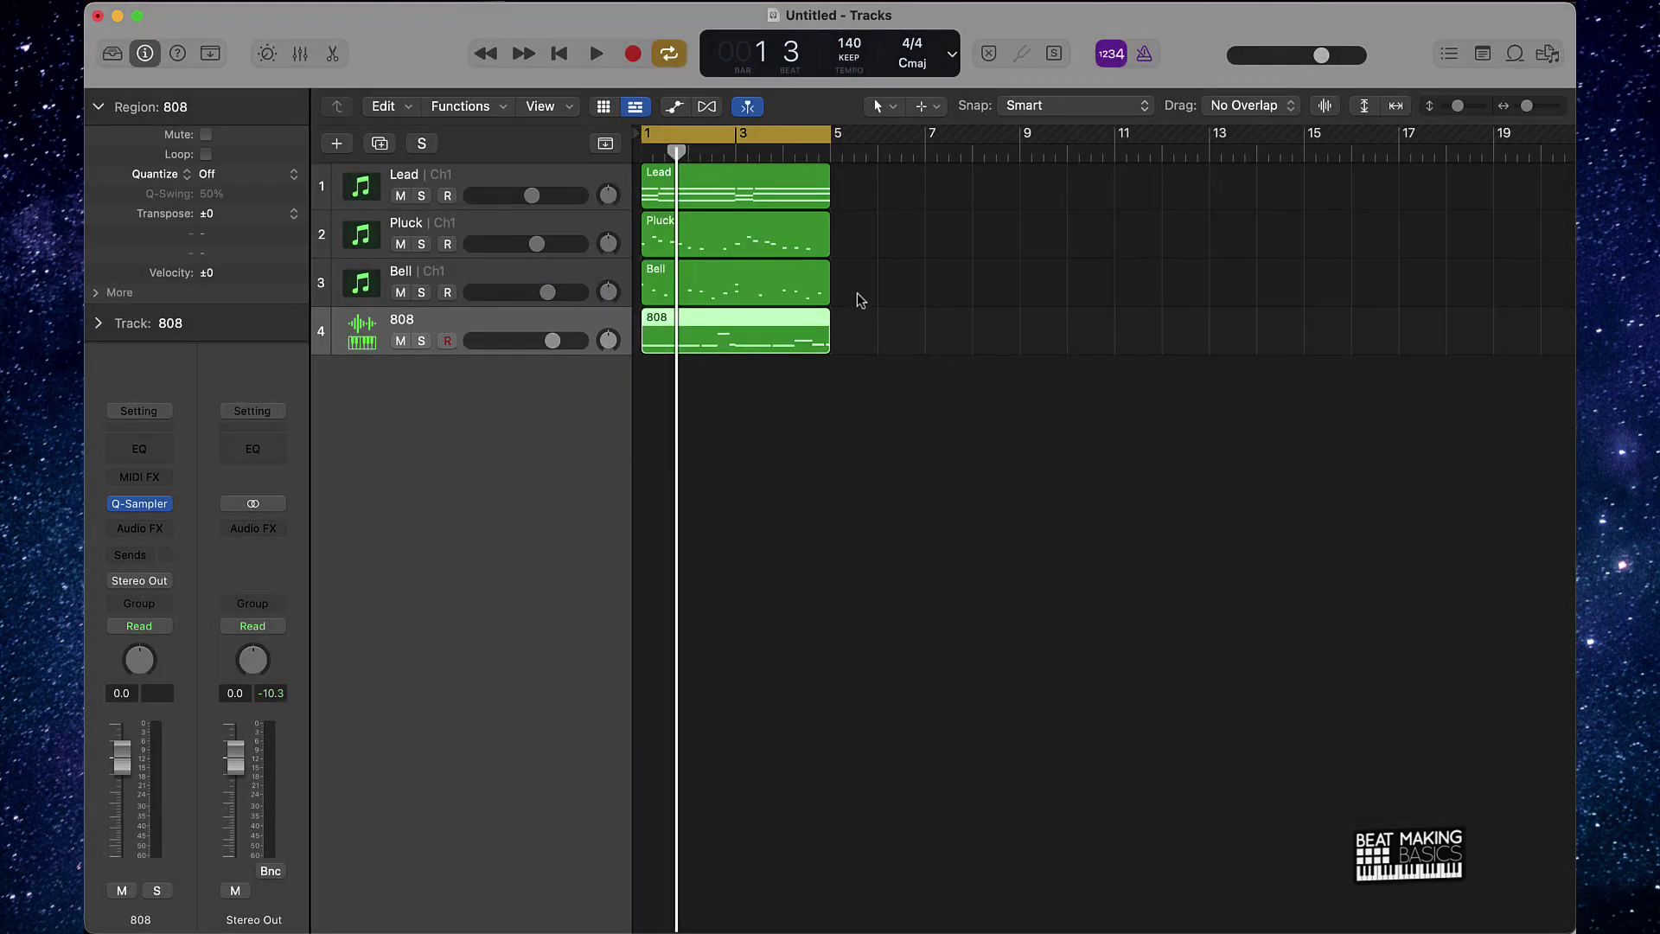
left_click(838, 284)
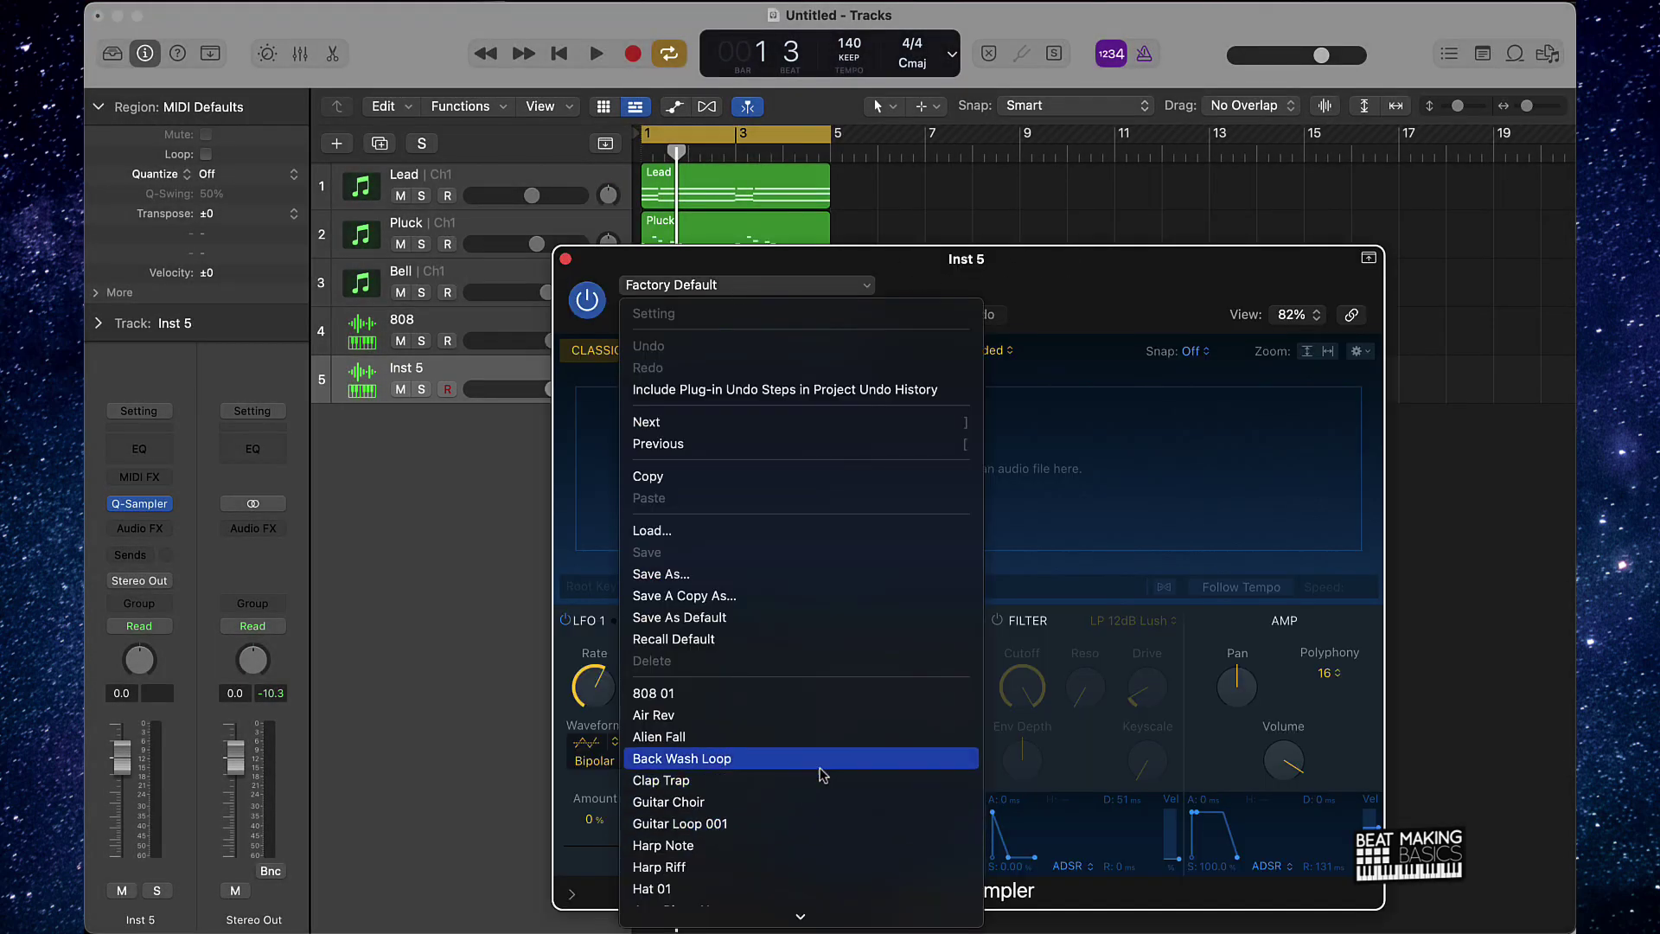
scroll(709, 770, "down", 3)
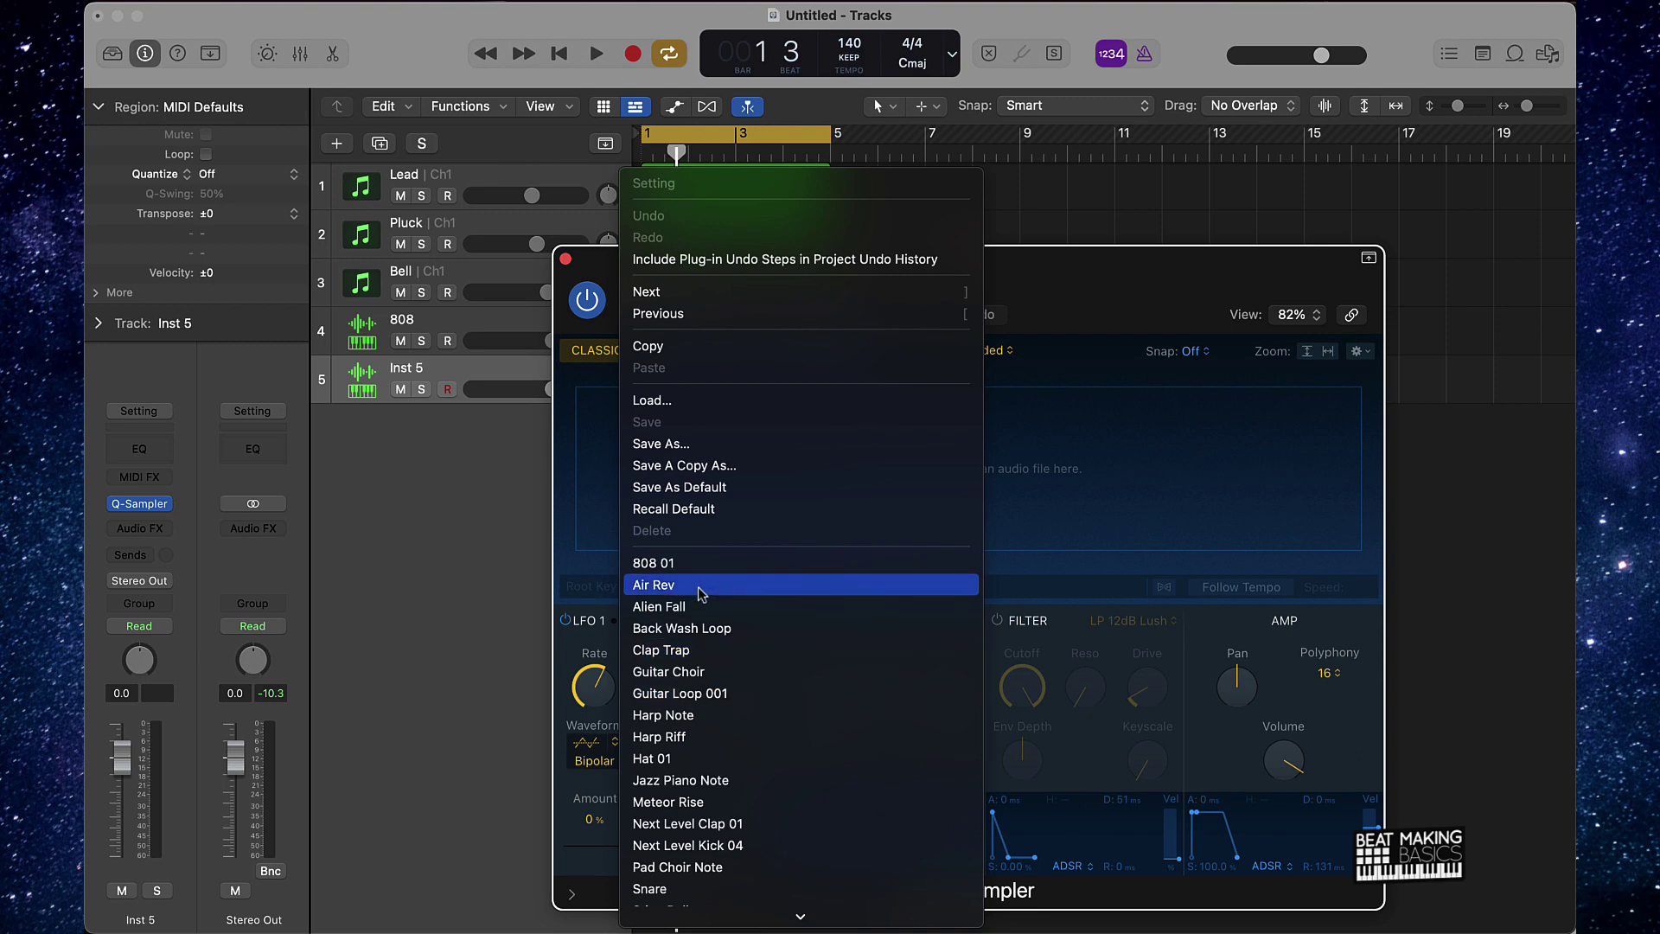
left_click(685, 657)
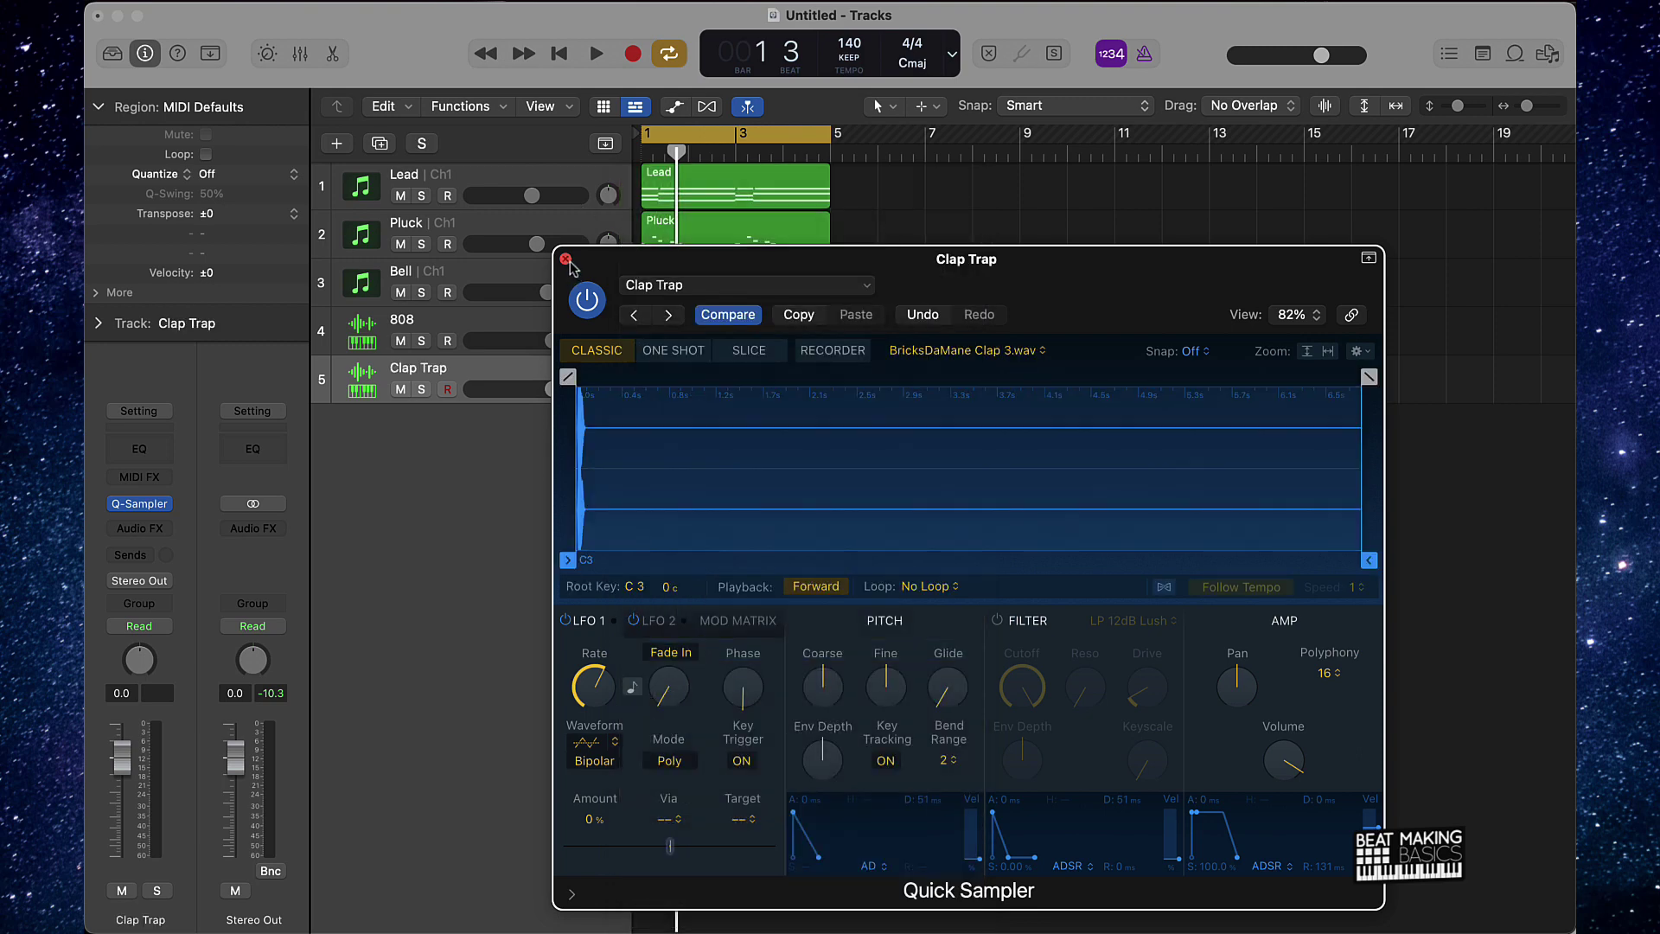
left_click(566, 259)
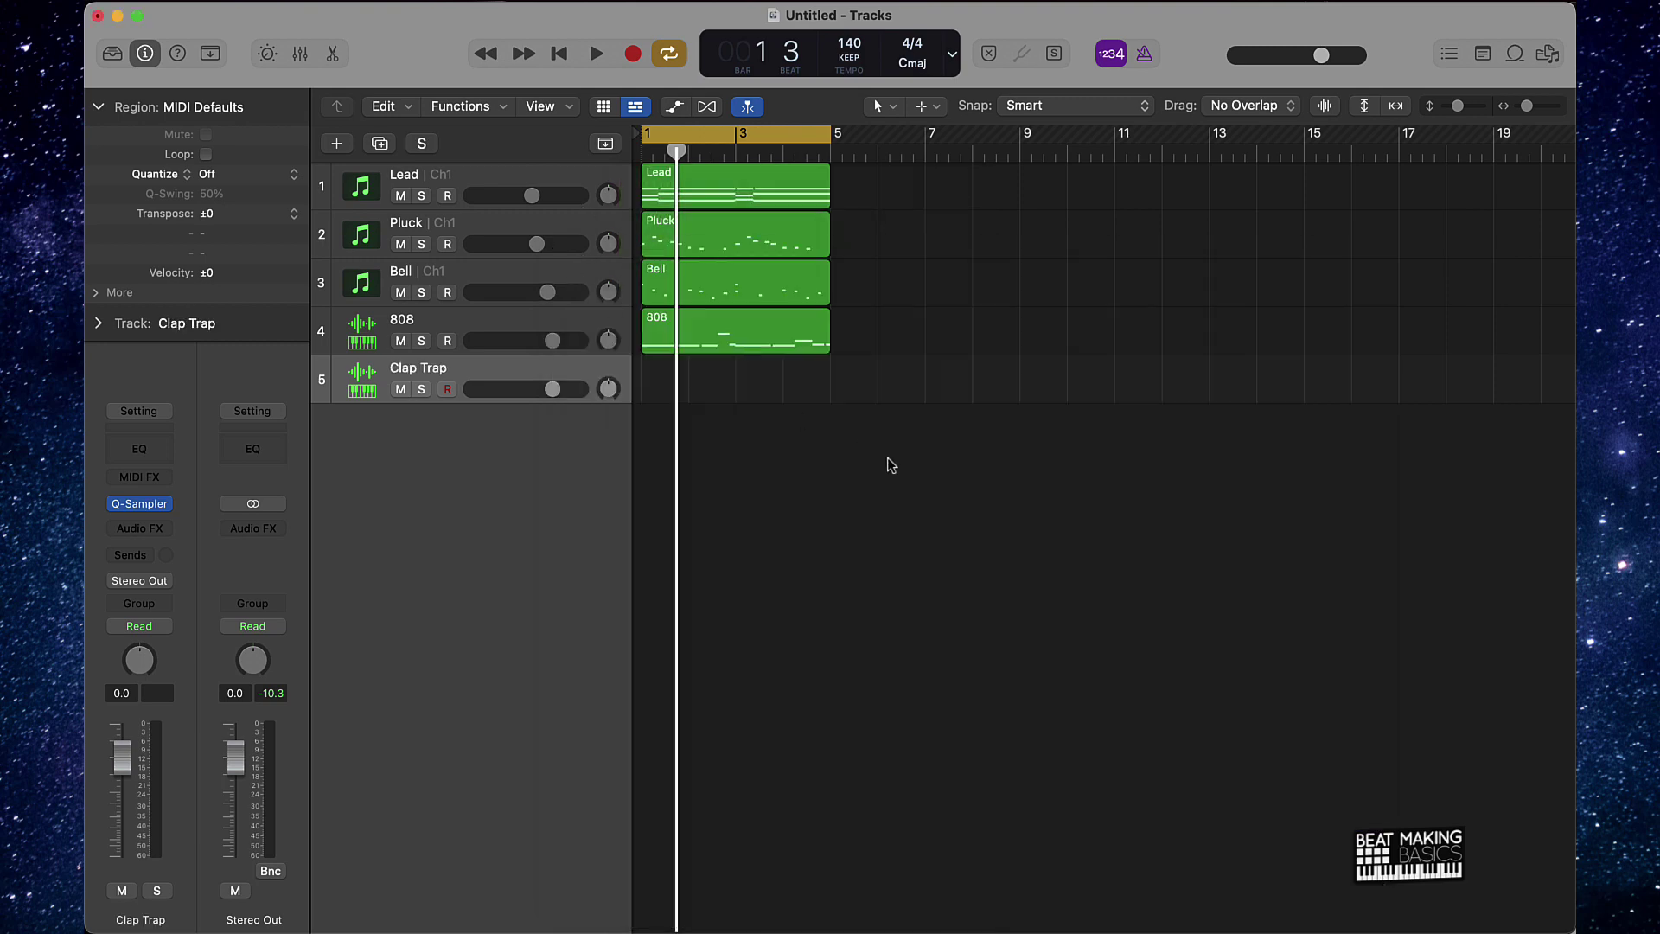
Create a 16-step Step Sequencer pattern for the clap track with a hit on step 9
left_click(331, 52)
left_click(996, 530)
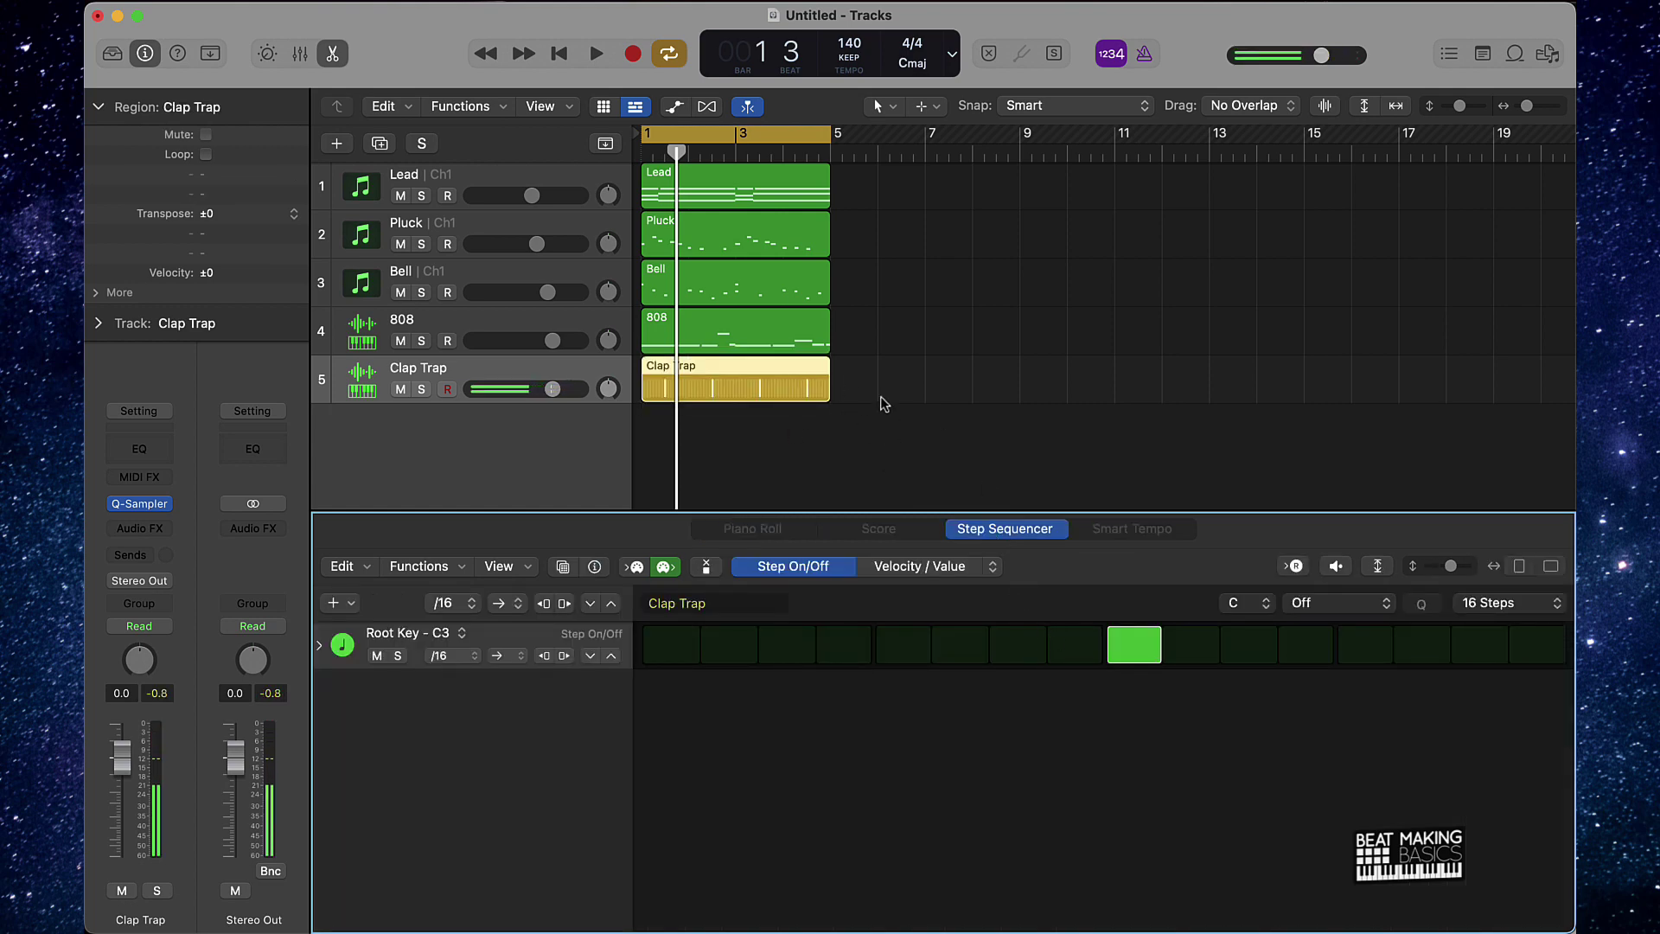
left_click(897, 461)
Play the beat and balance the track volumes, lowering Bell to -3.6 dB and raising Clap Trap to 1.0 dB
key("space")
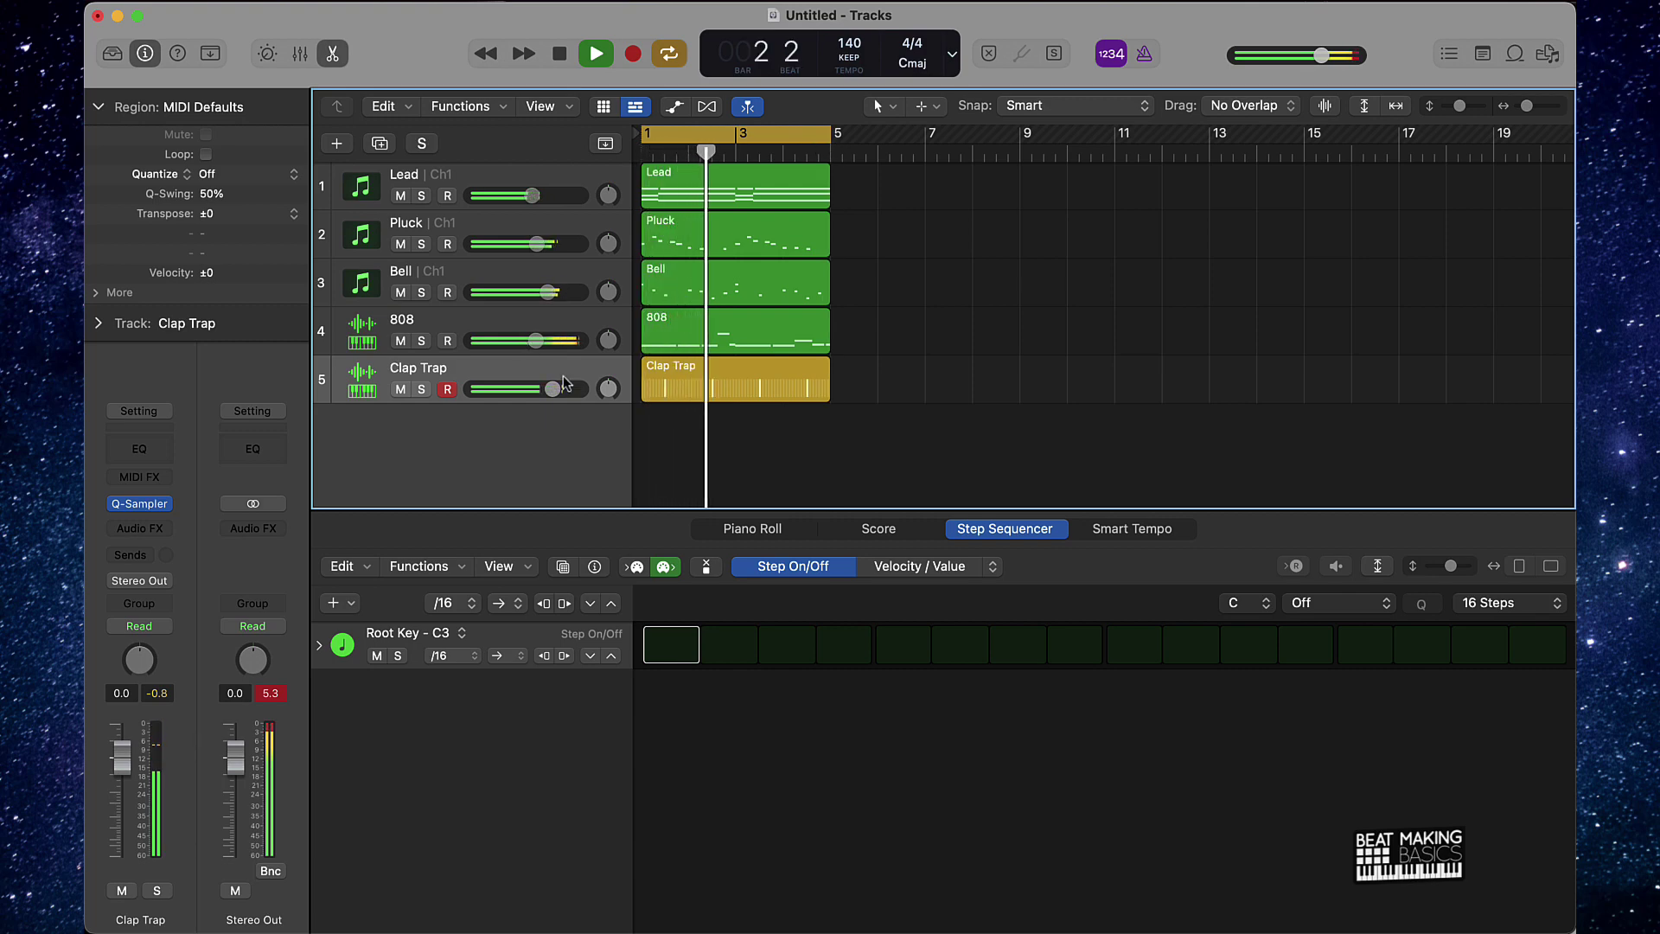
left_click(540, 287)
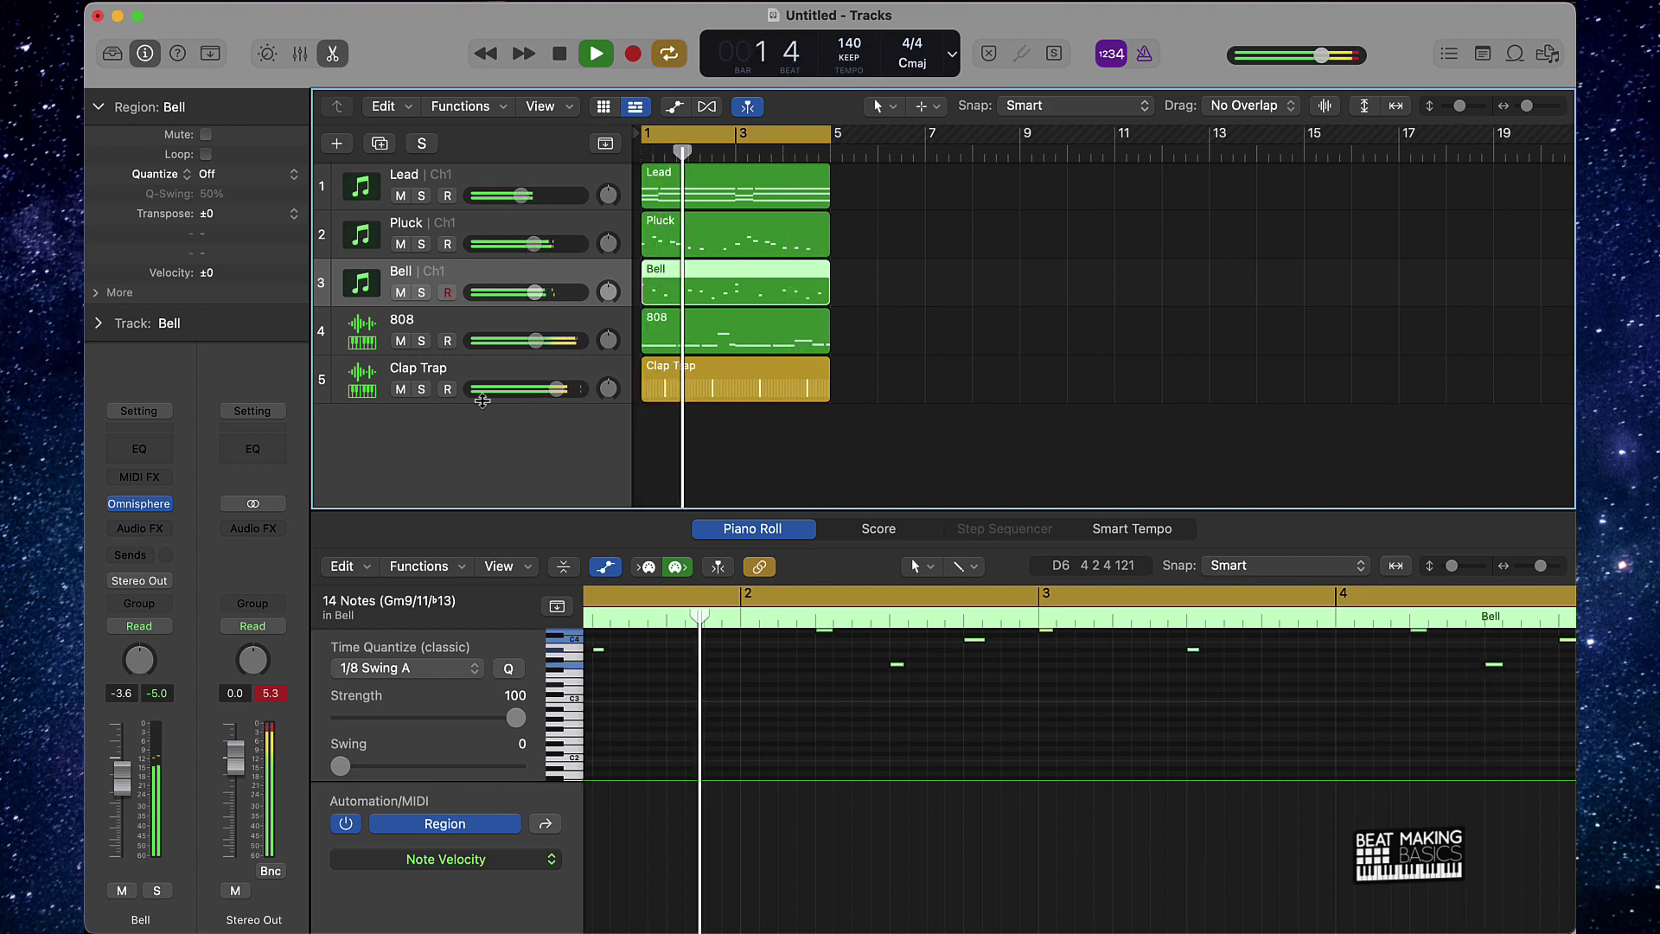
left_click(518, 379)
Add another Quick Sampler instrument track below Clap Trap and load the Hat 01 preset
left_click(338, 142)
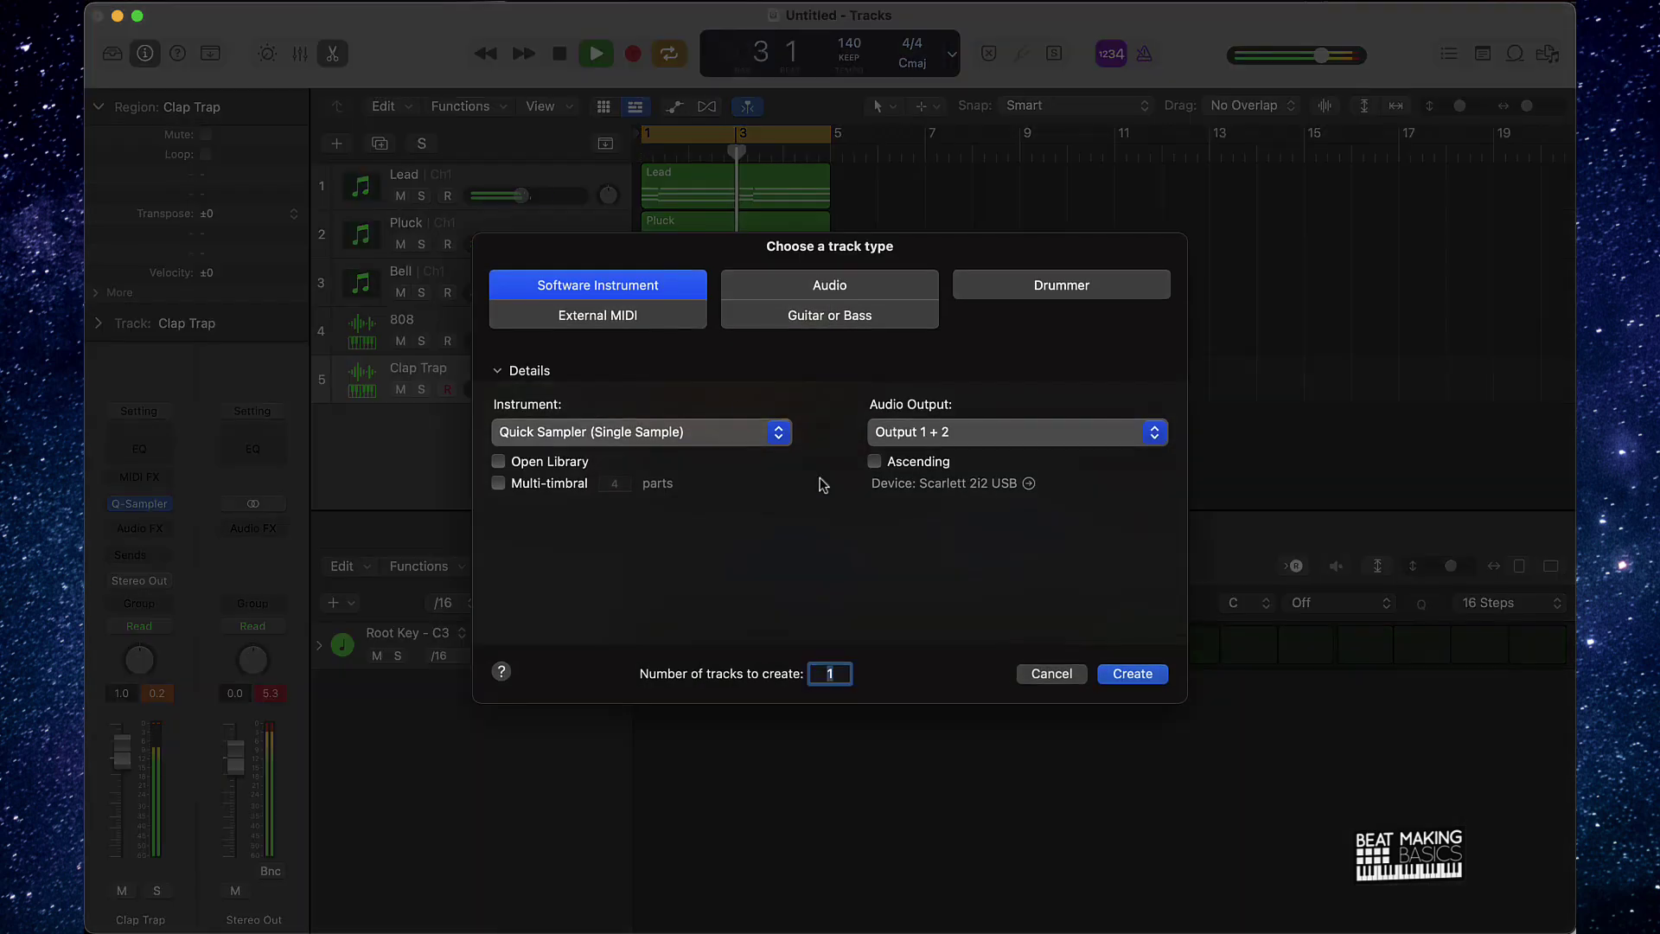
key("Escape")
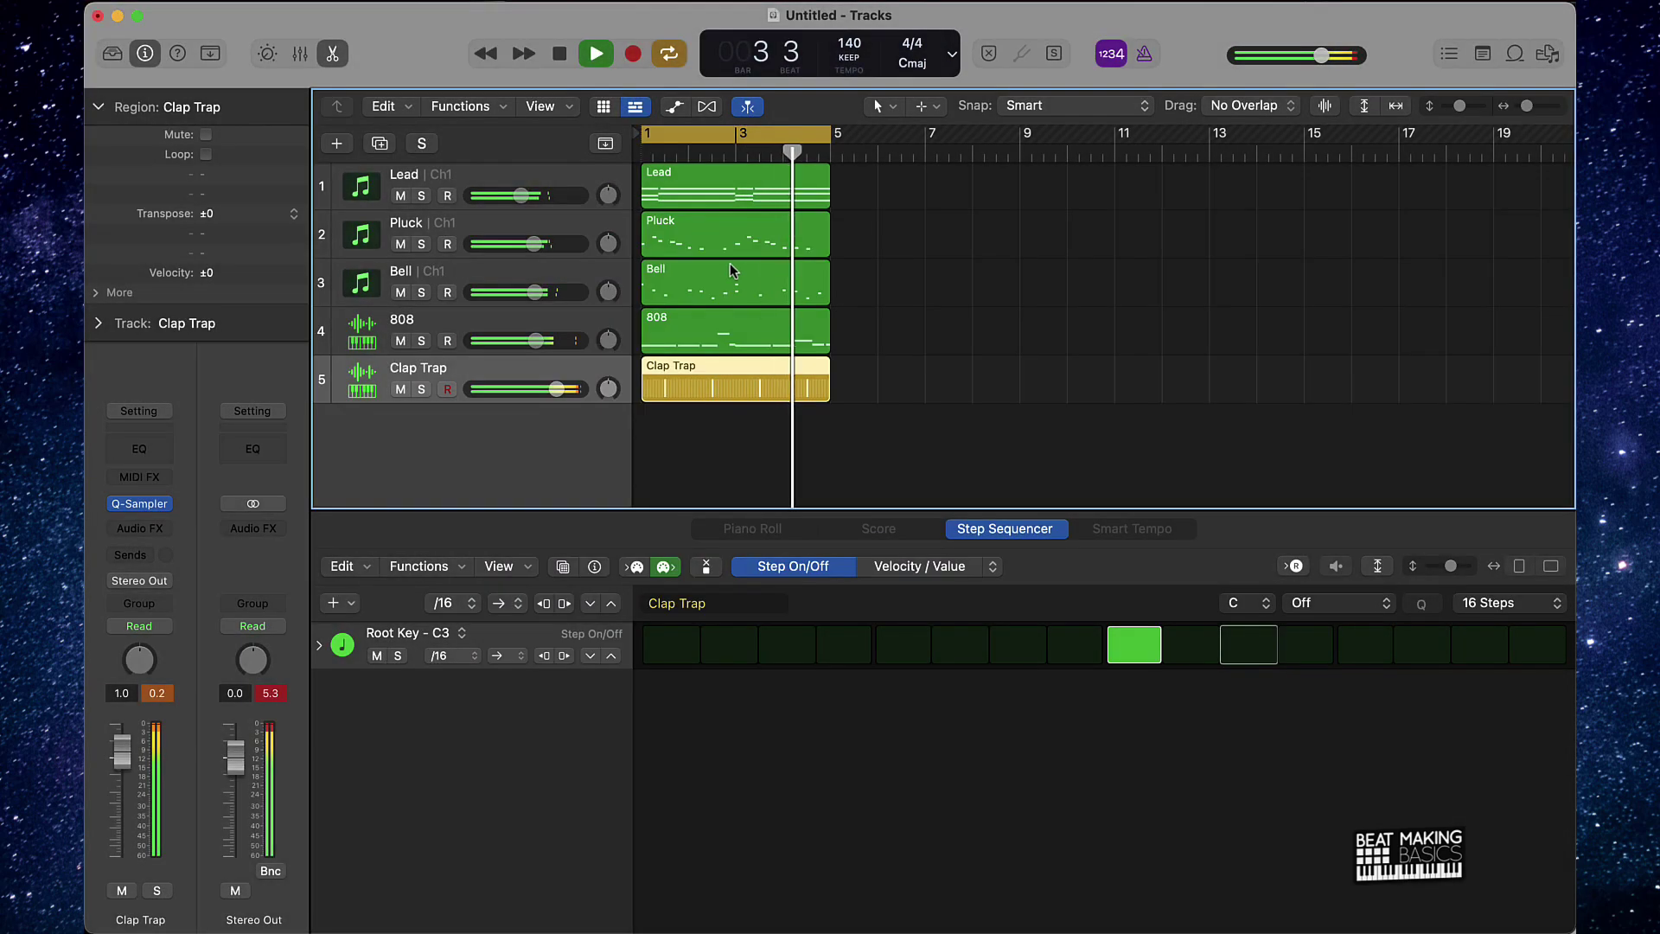
left_click(743, 284)
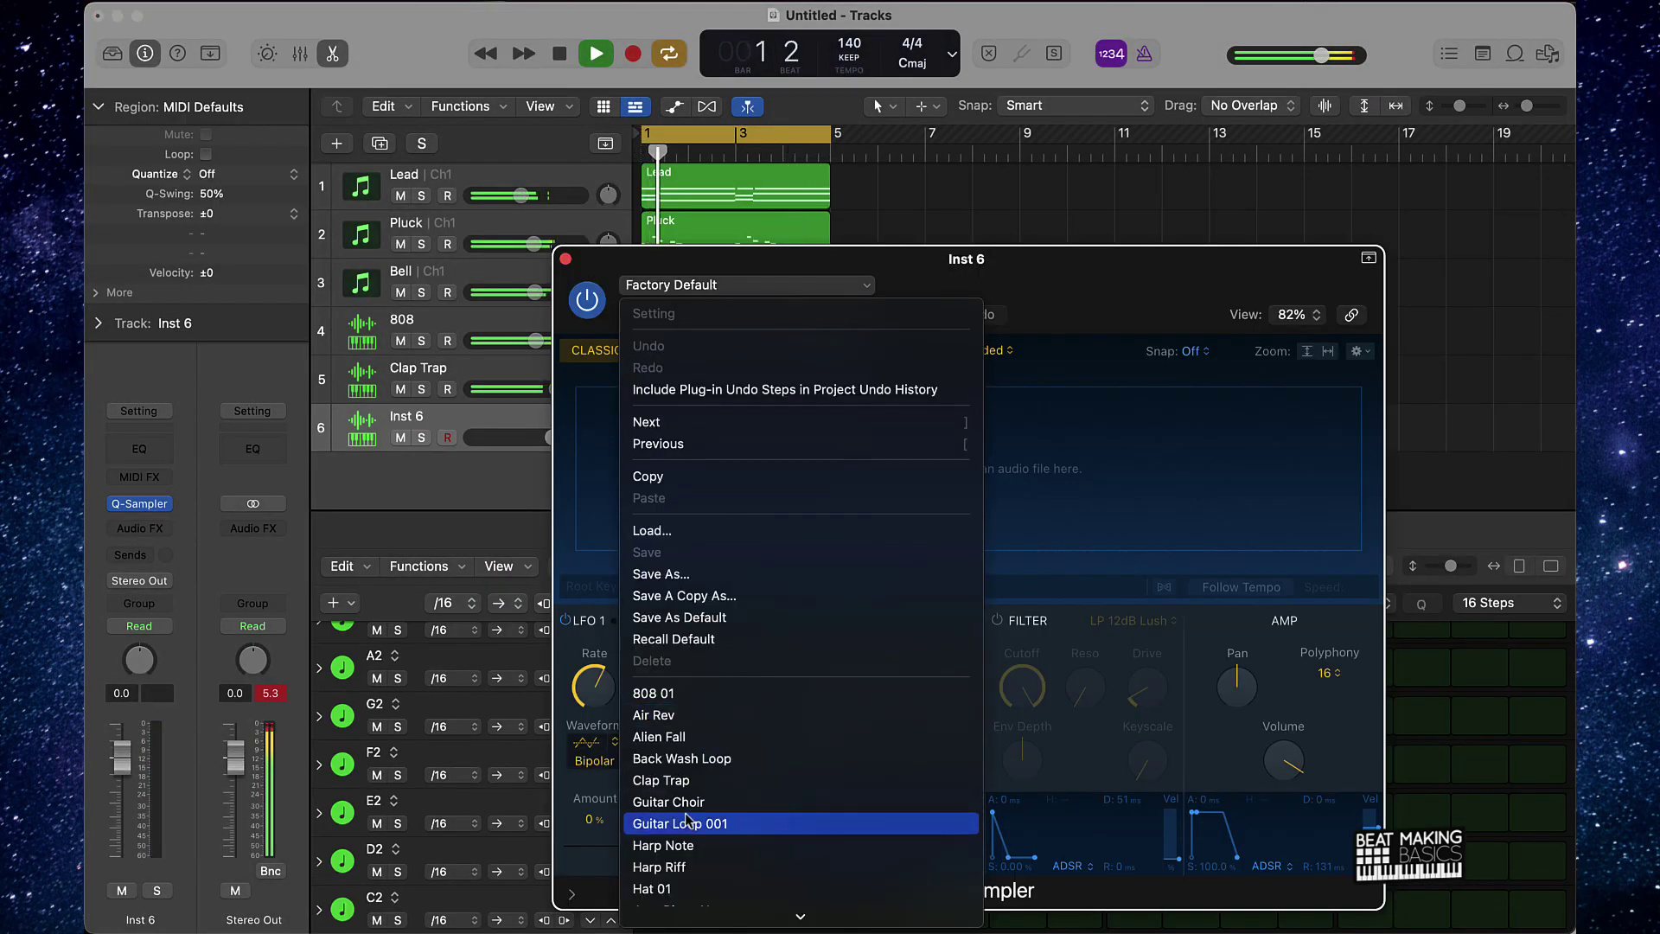
left_click(696, 702)
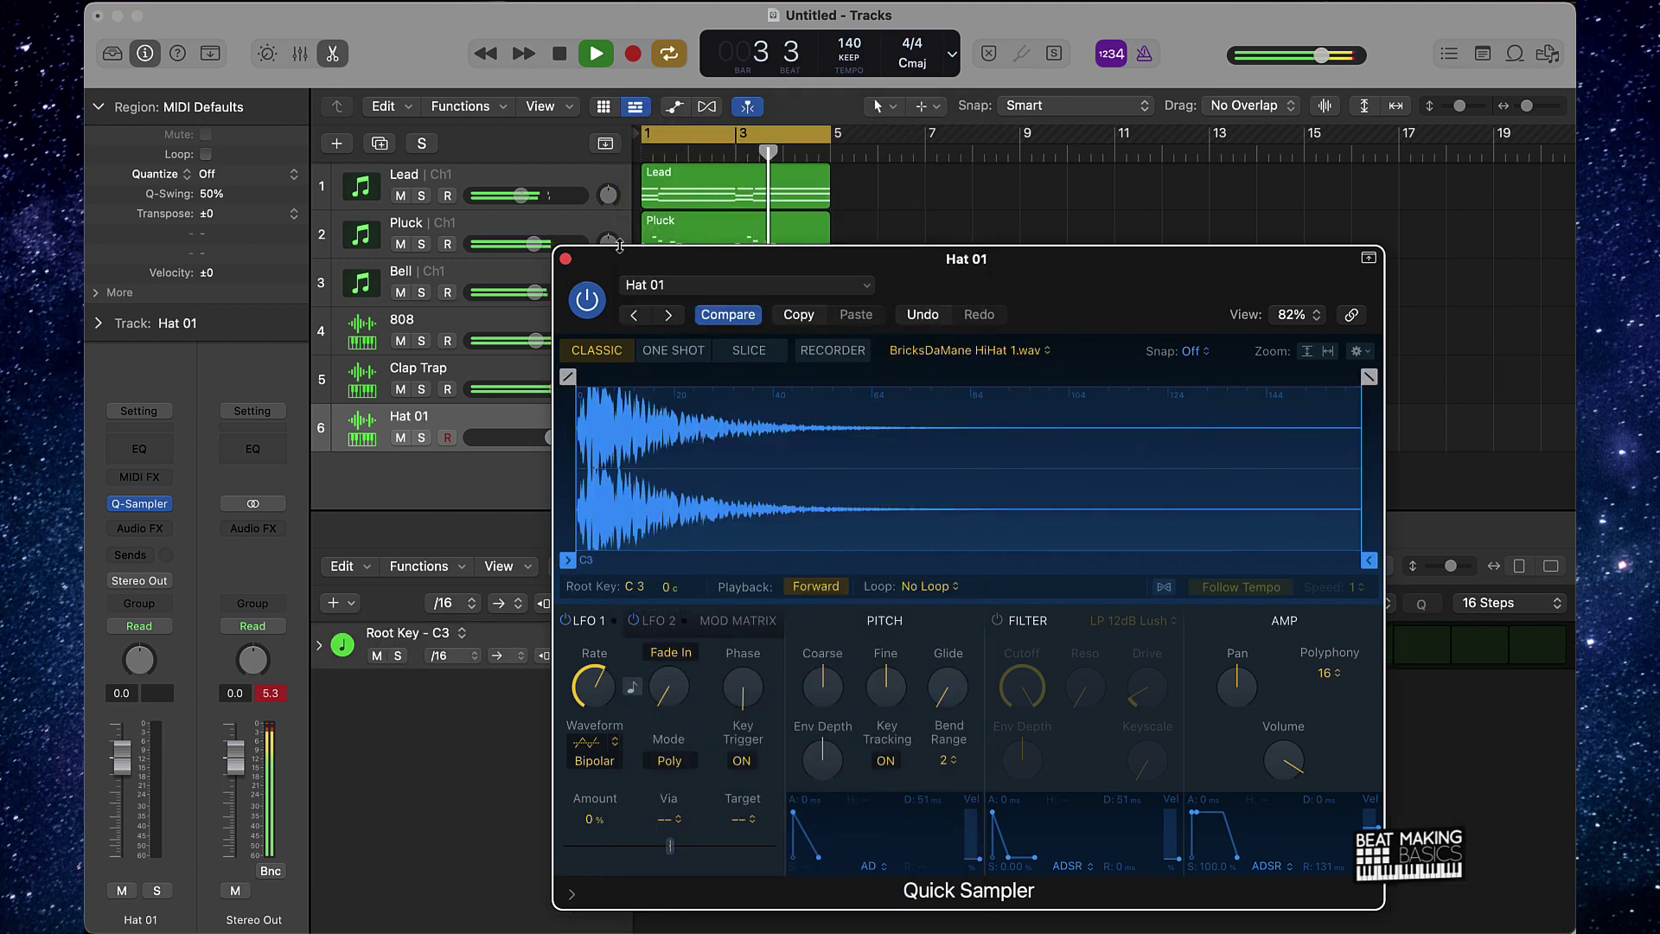
left_click(566, 259)
Enter hi-hat hits on every odd step of a 16-step pattern and move the pattern region to start at bar 1
left_click(671, 644)
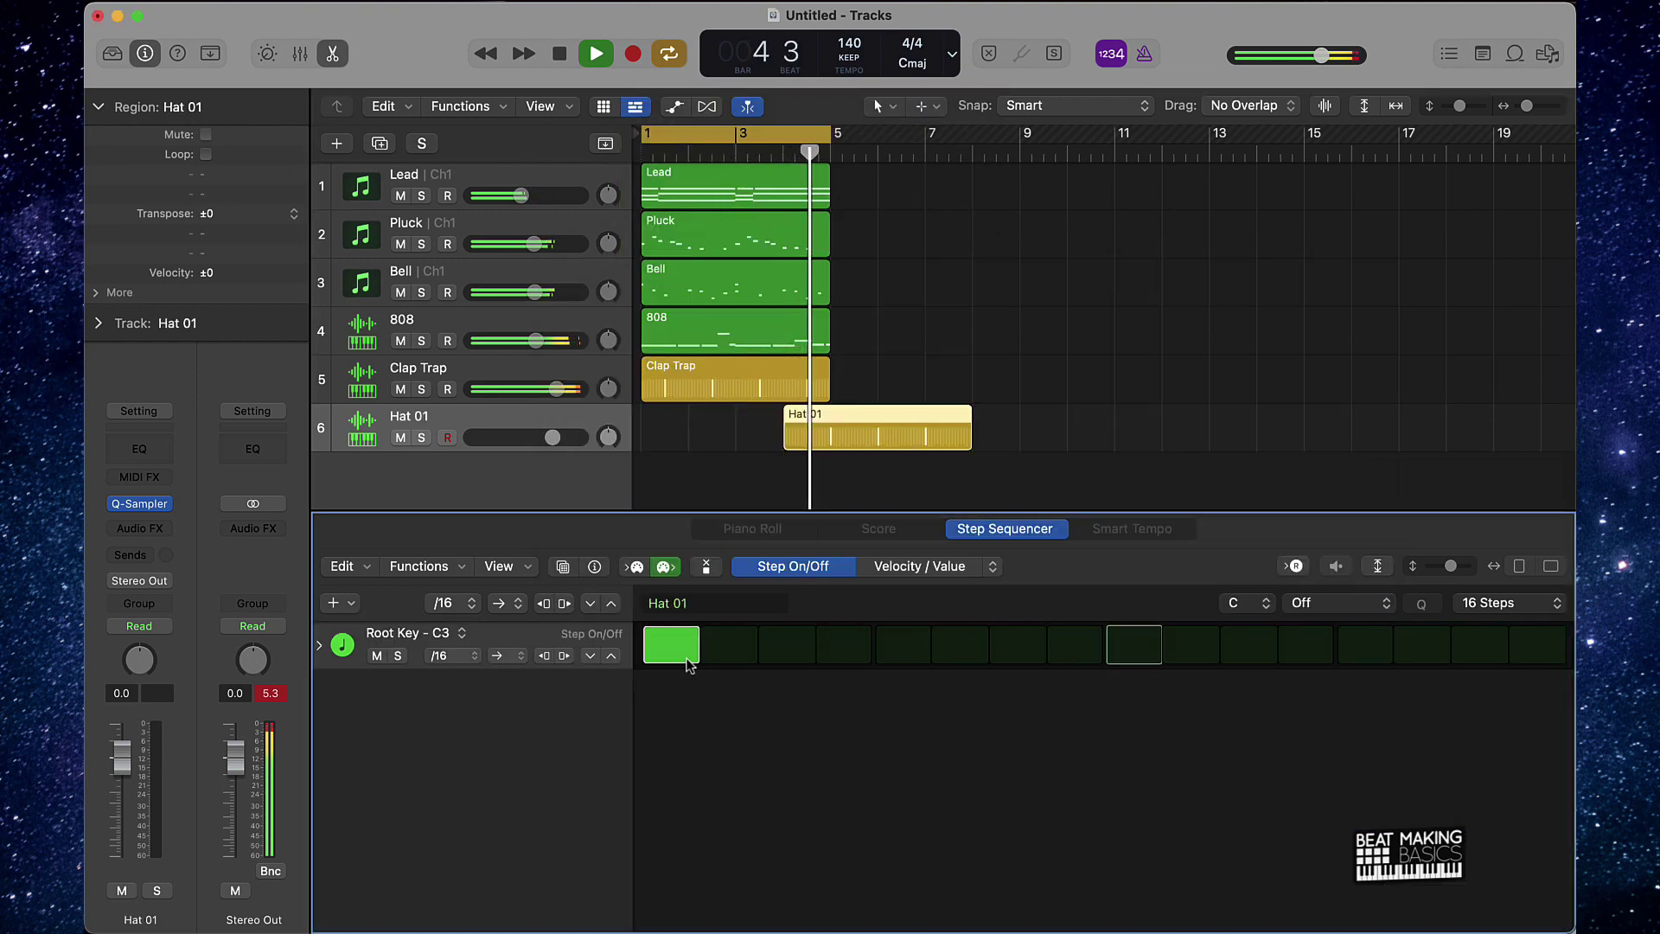
left_click(787, 644)
left_click(900, 654)
left_click(1017, 651)
left_click(1133, 654)
left_click(1248, 655)
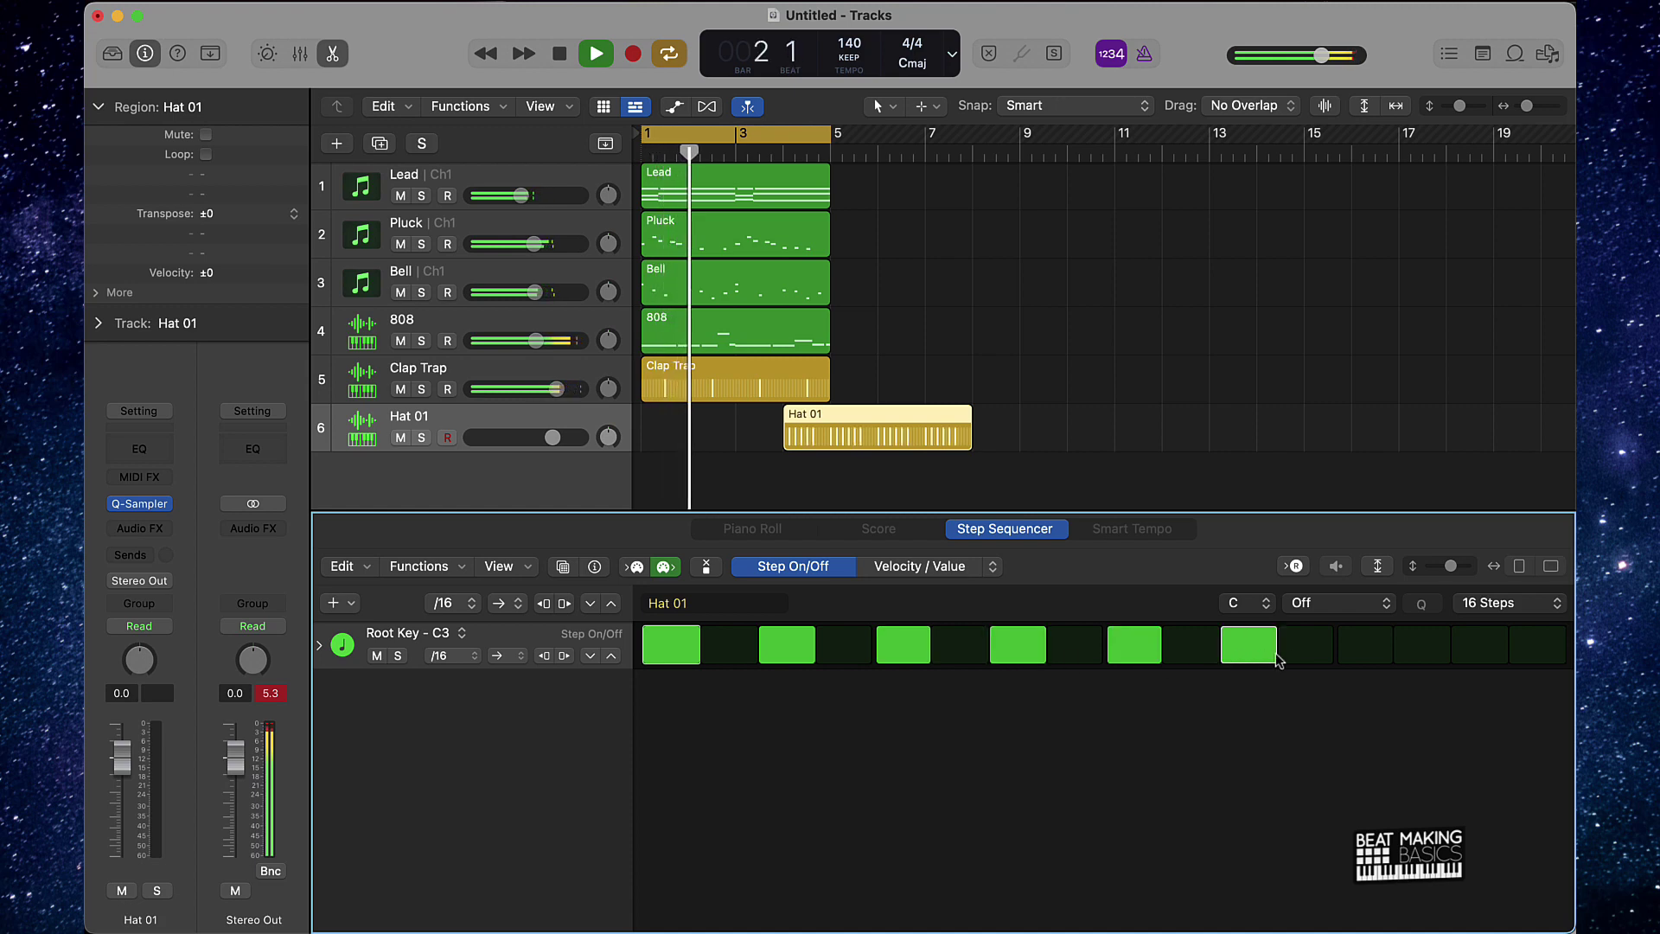
left_click(1365, 655)
left_click(1479, 645)
key("space")
left_click_drag(830, 433, 689, 433)
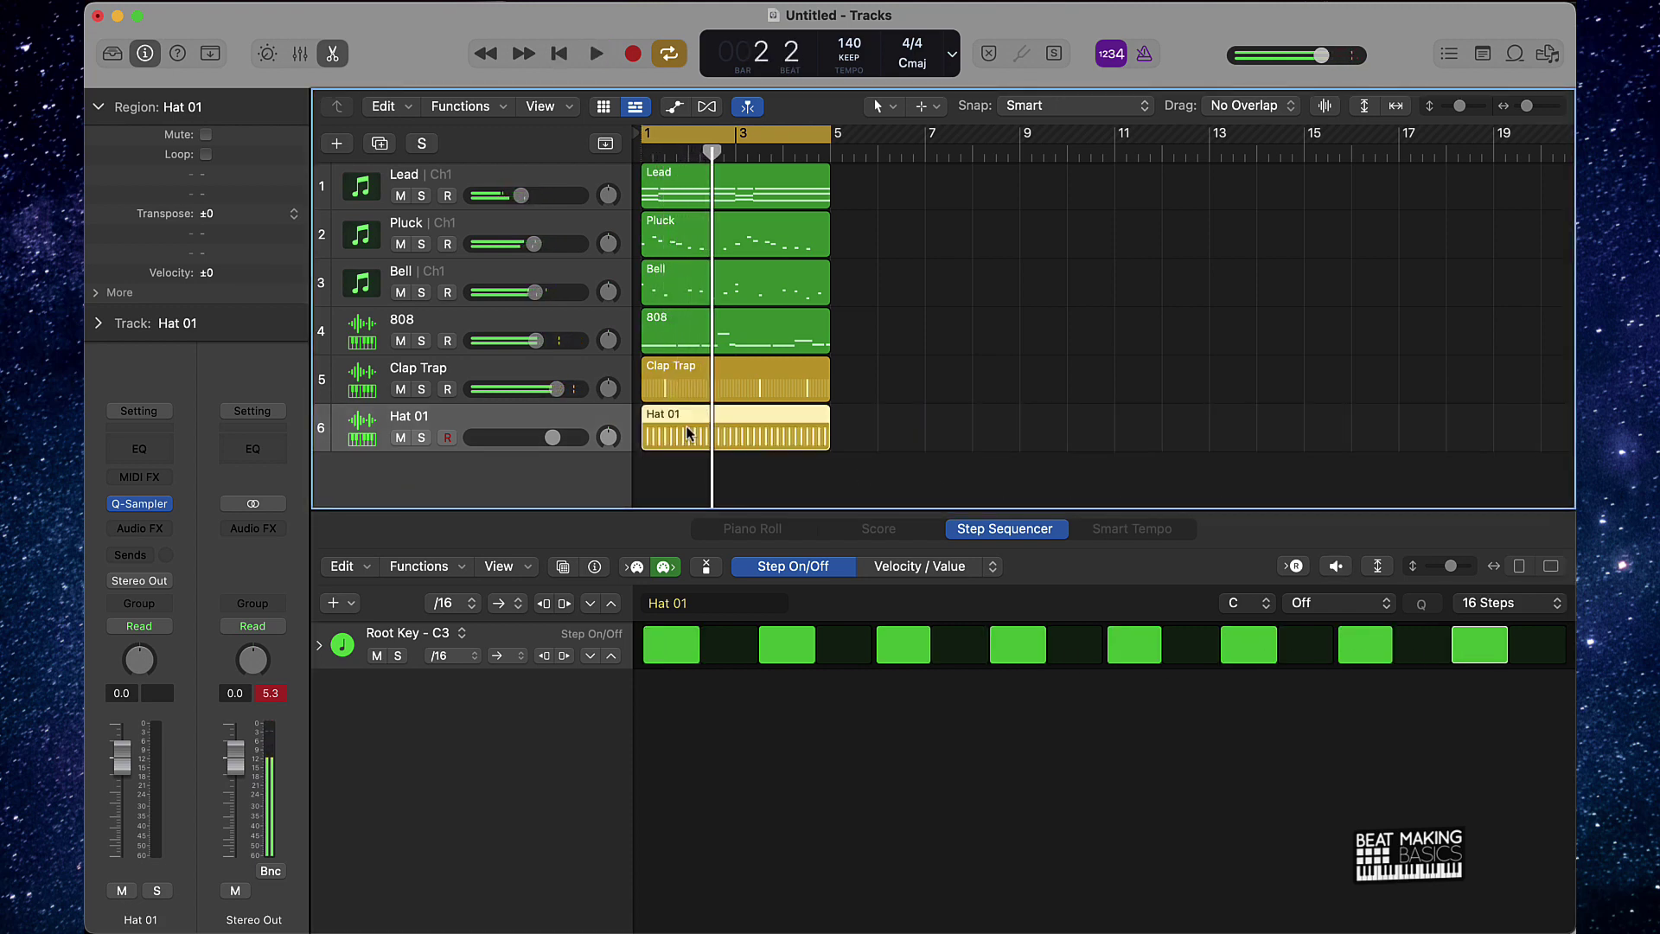
Switch off steps 5 and 11 in the hi-hat pattern and play the loop
left_click(899, 647)
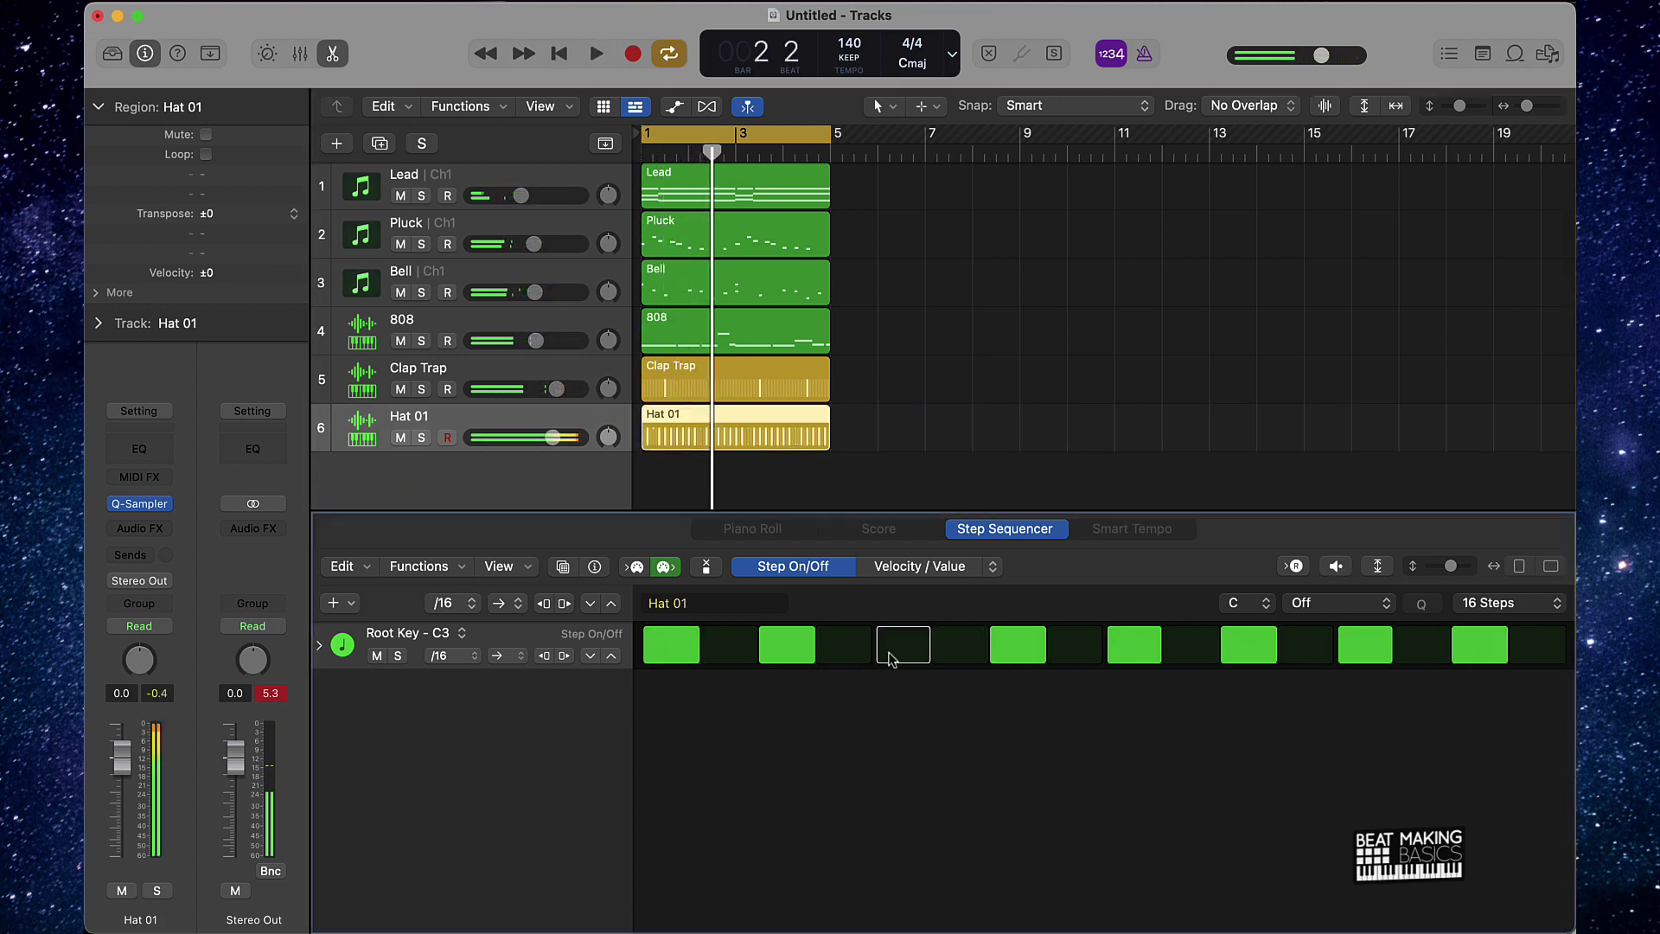
left_click(1241, 661)
key("space")
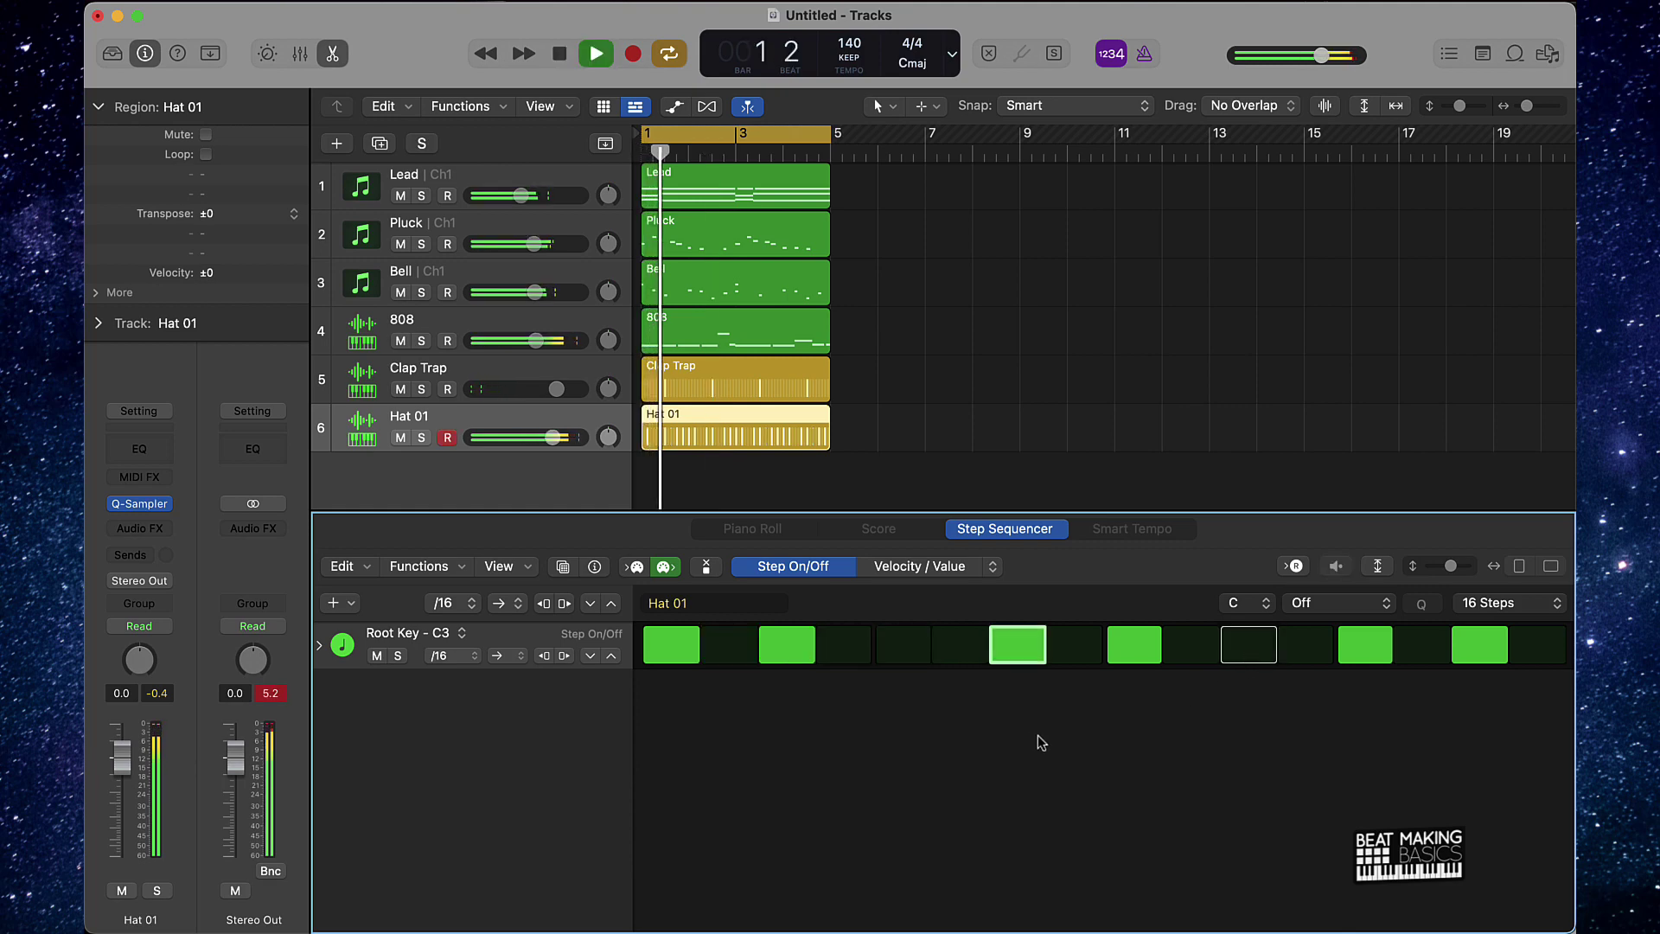
Switch hi-hat step 11 back on, switch off step 13 instead and play the loop
key("space")
key("space")
left_click(1236, 665)
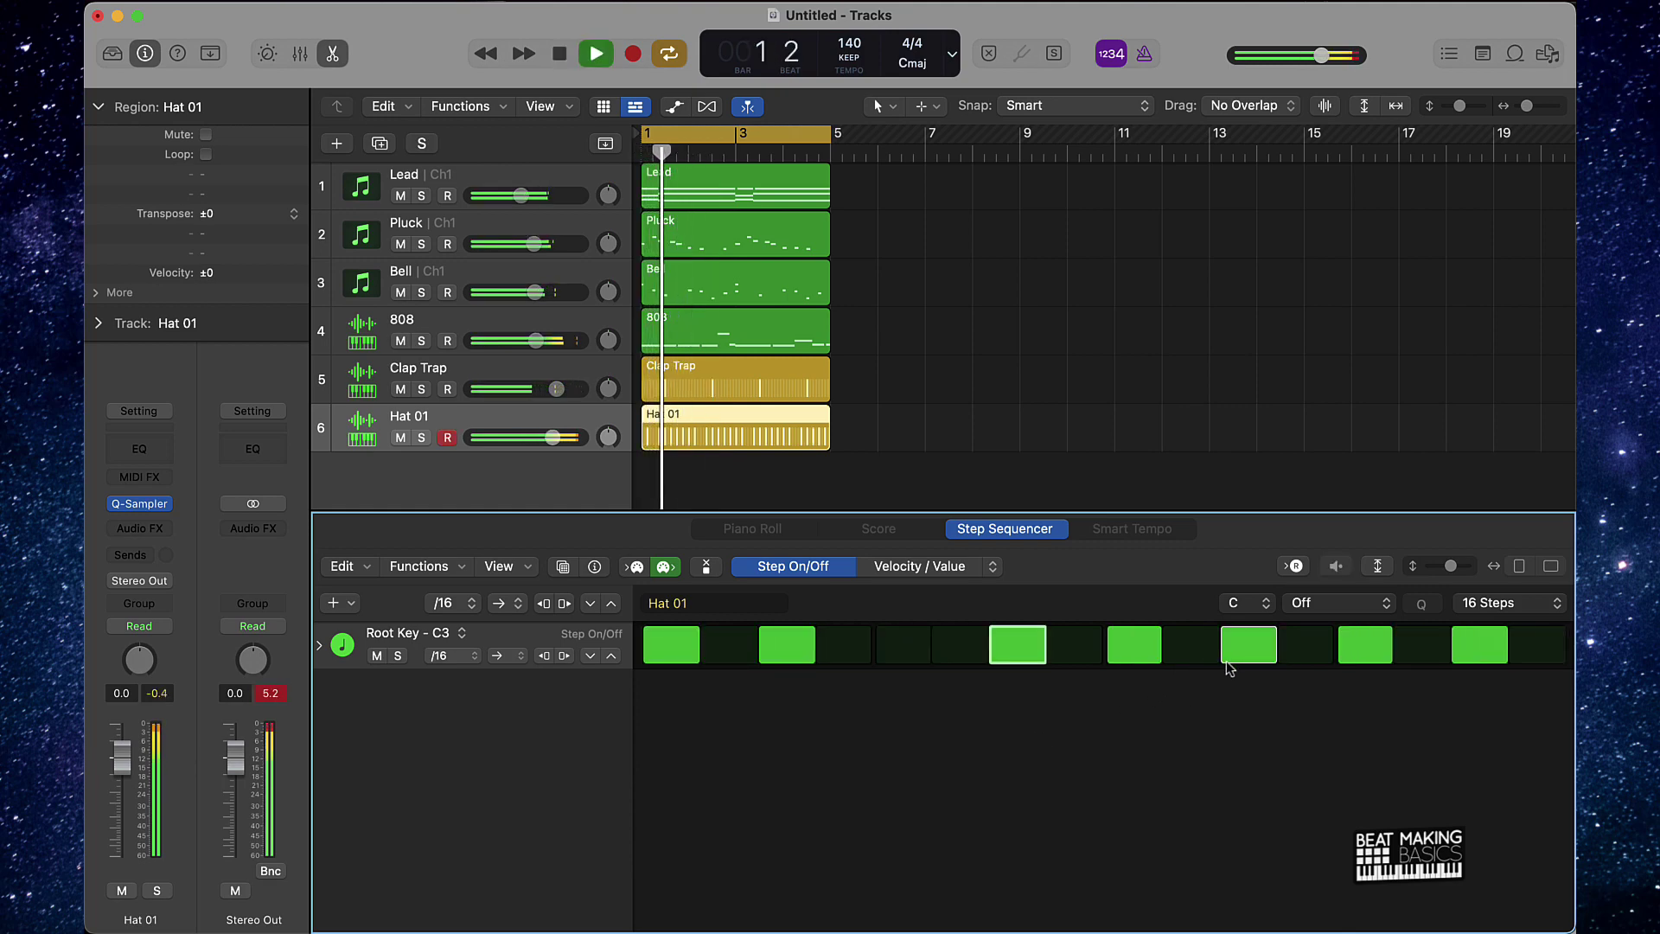
left_click(1382, 655)
key("space")
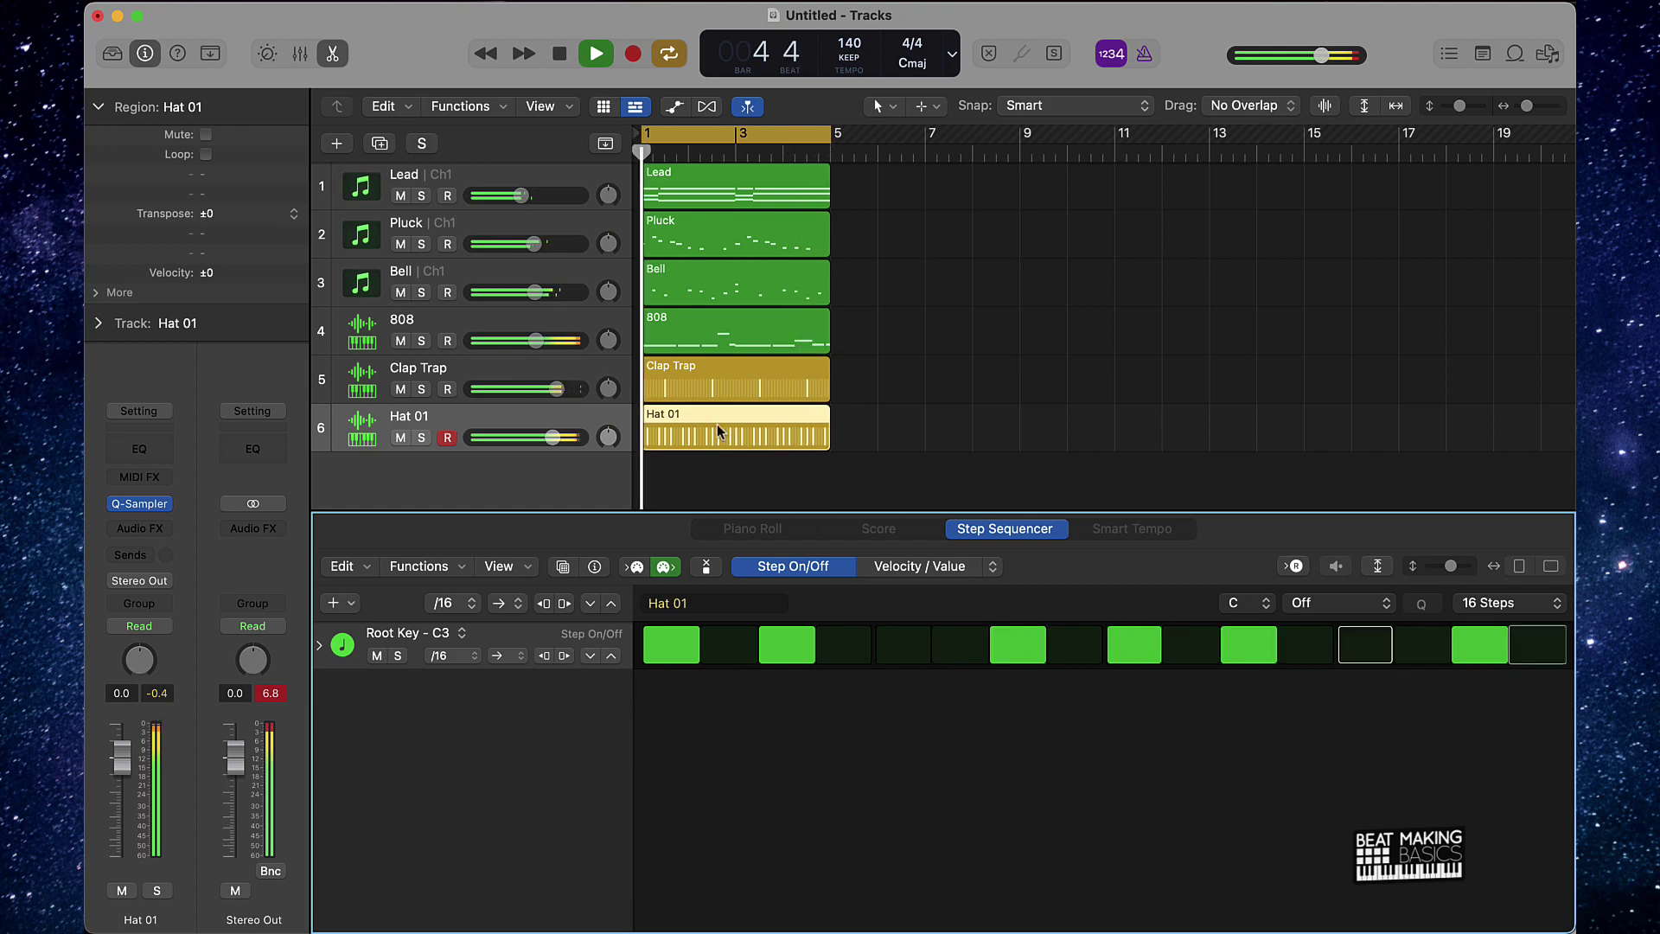
Extend the hi-hat pattern to 64 steps and add hits on steps 61 and 62 in its second half
left_click(1488, 605)
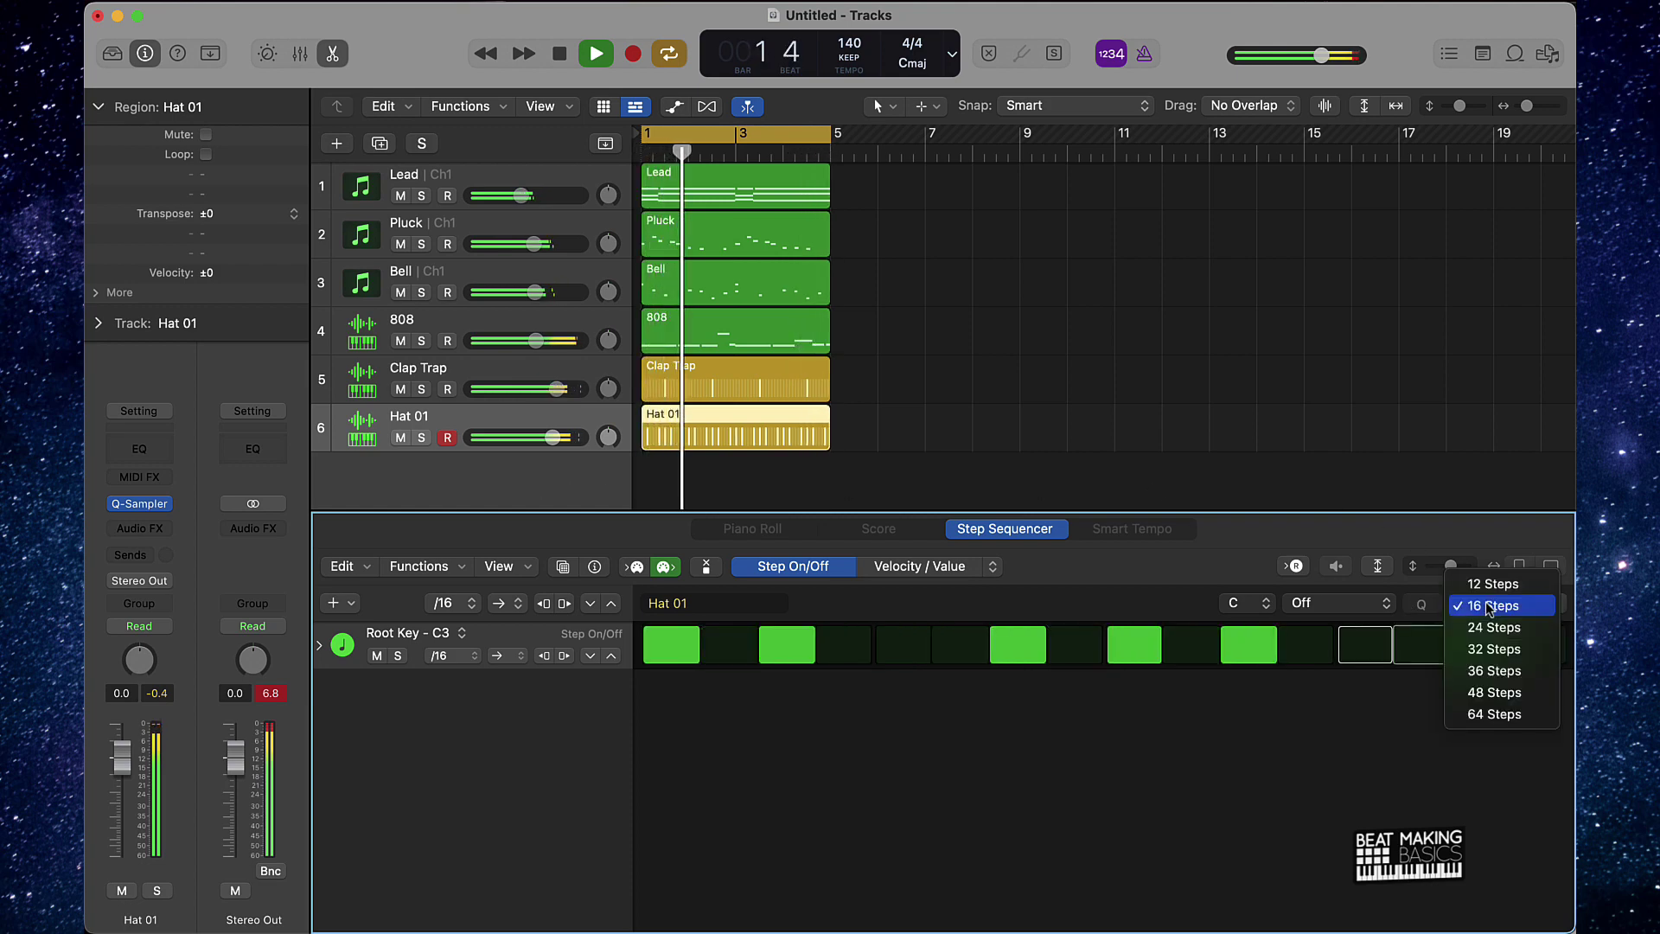
left_click(1495, 649)
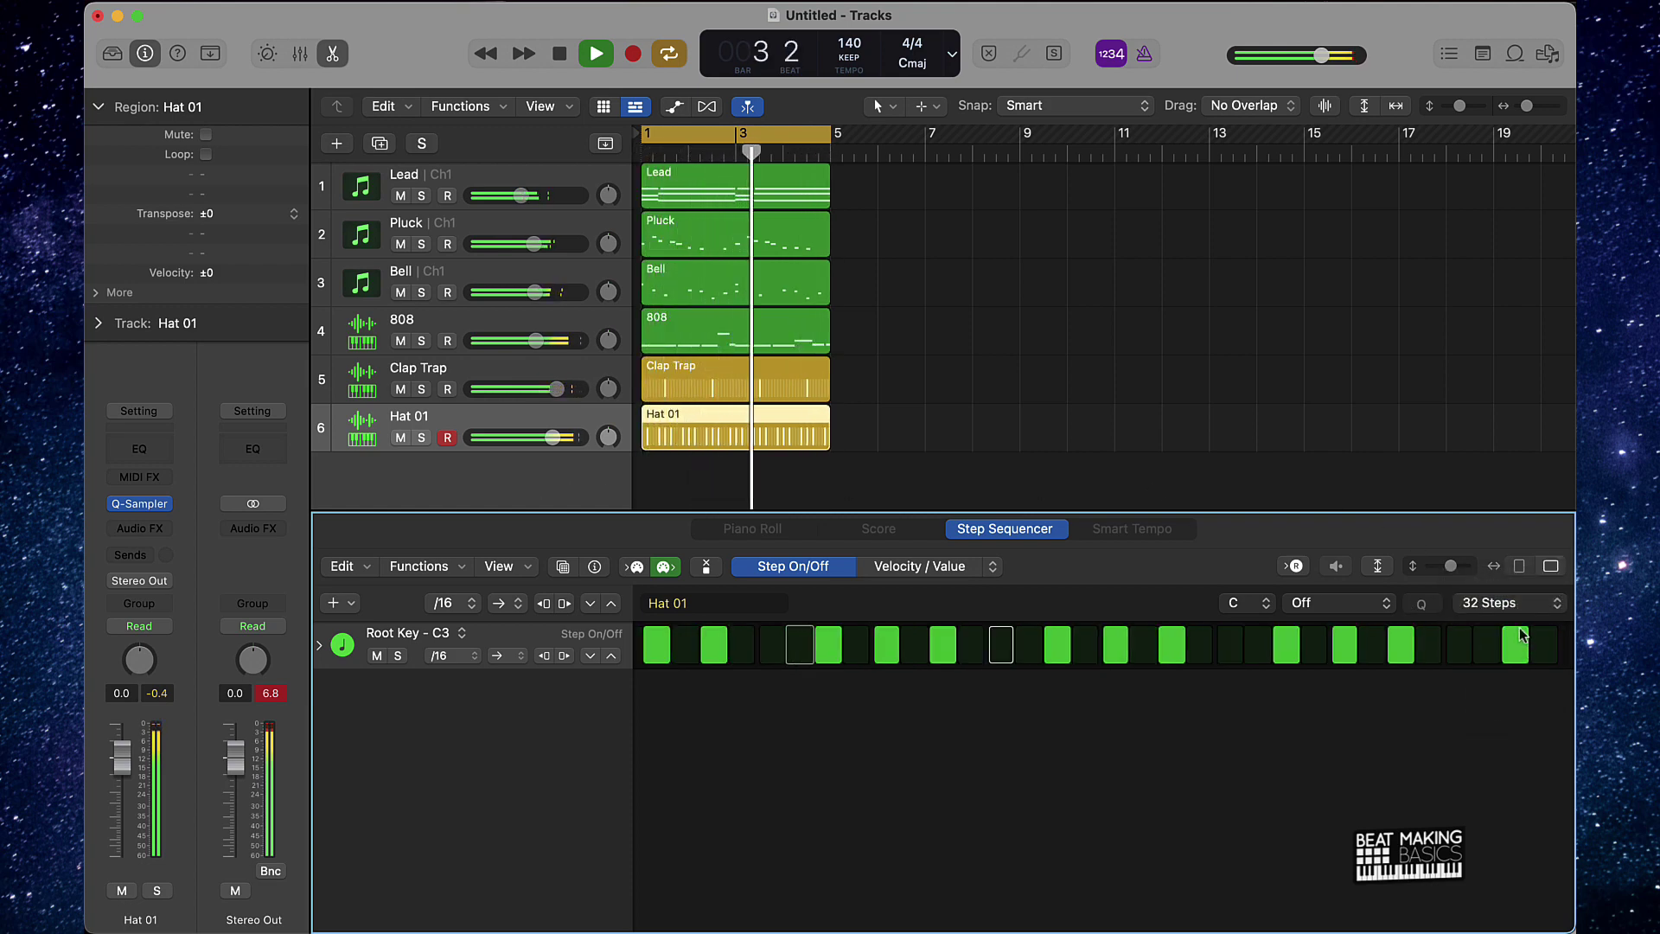
left_click(1491, 603)
left_click(1452, 670)
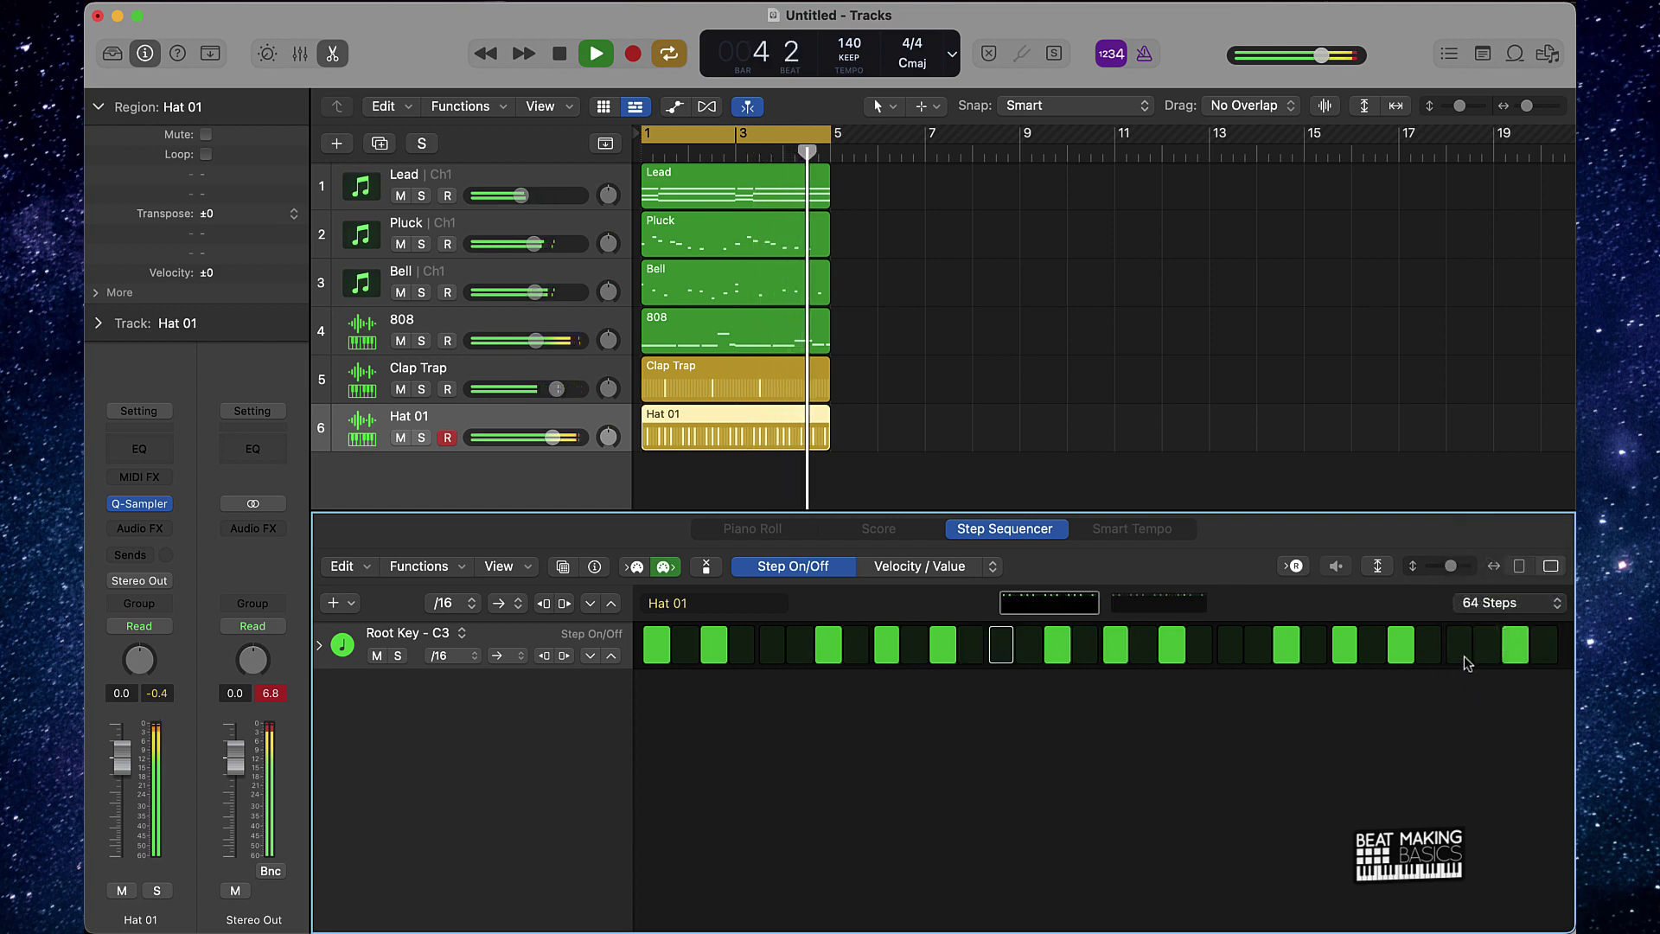
left_click(1145, 606)
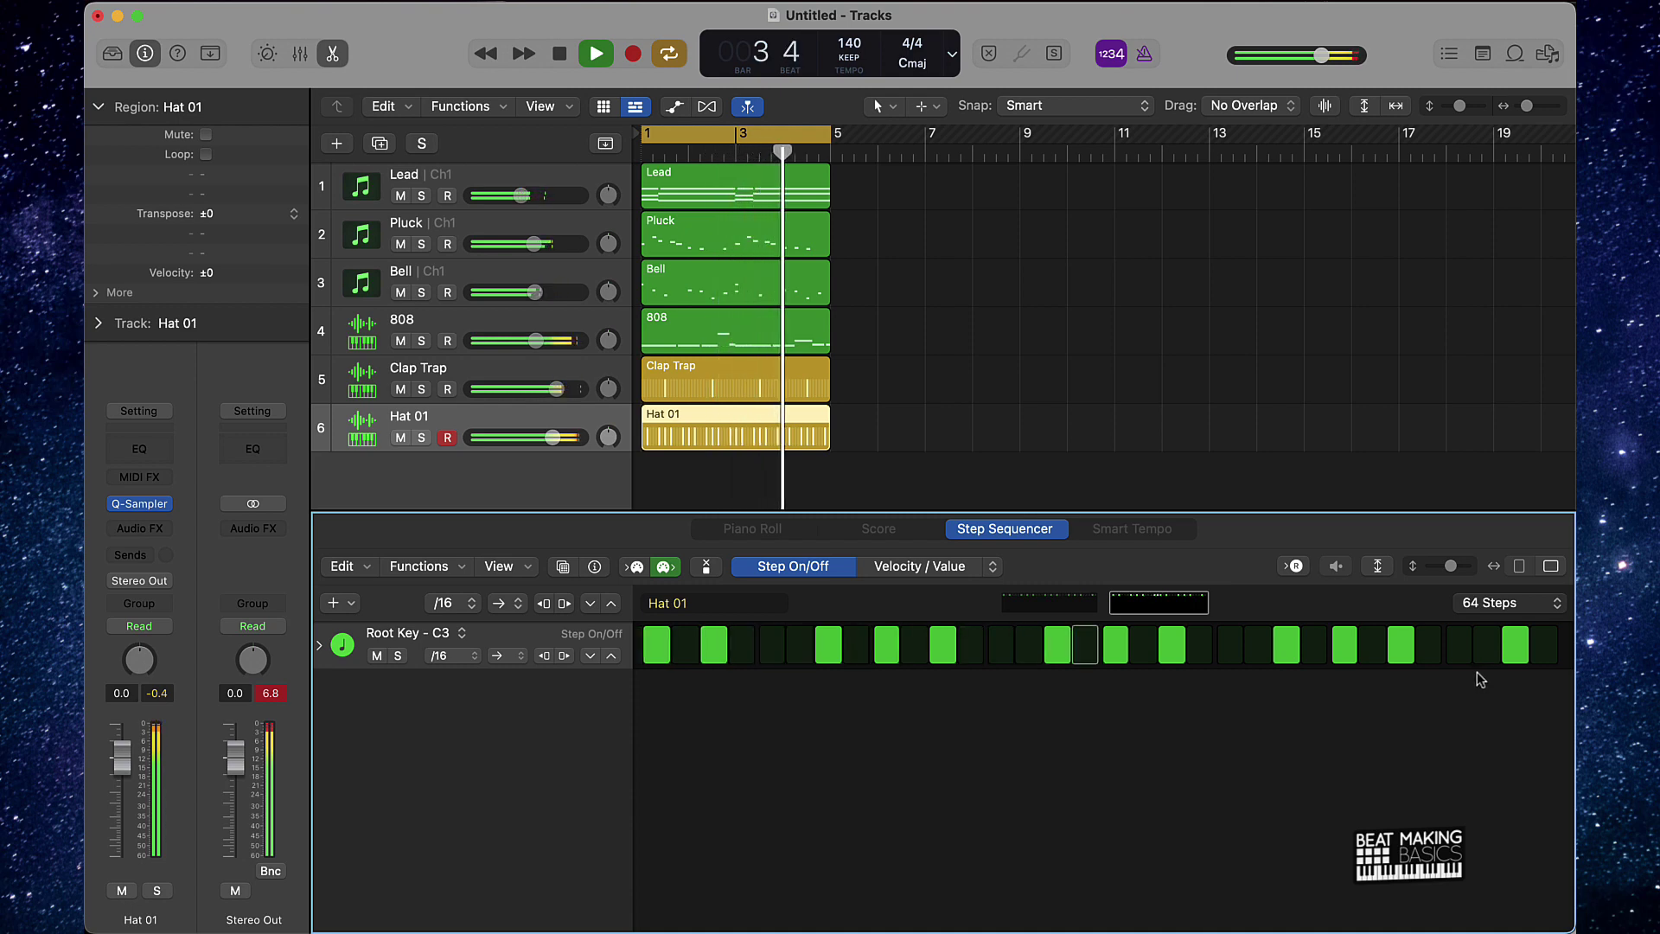
left_click_drag(1460, 650, 1504, 661)
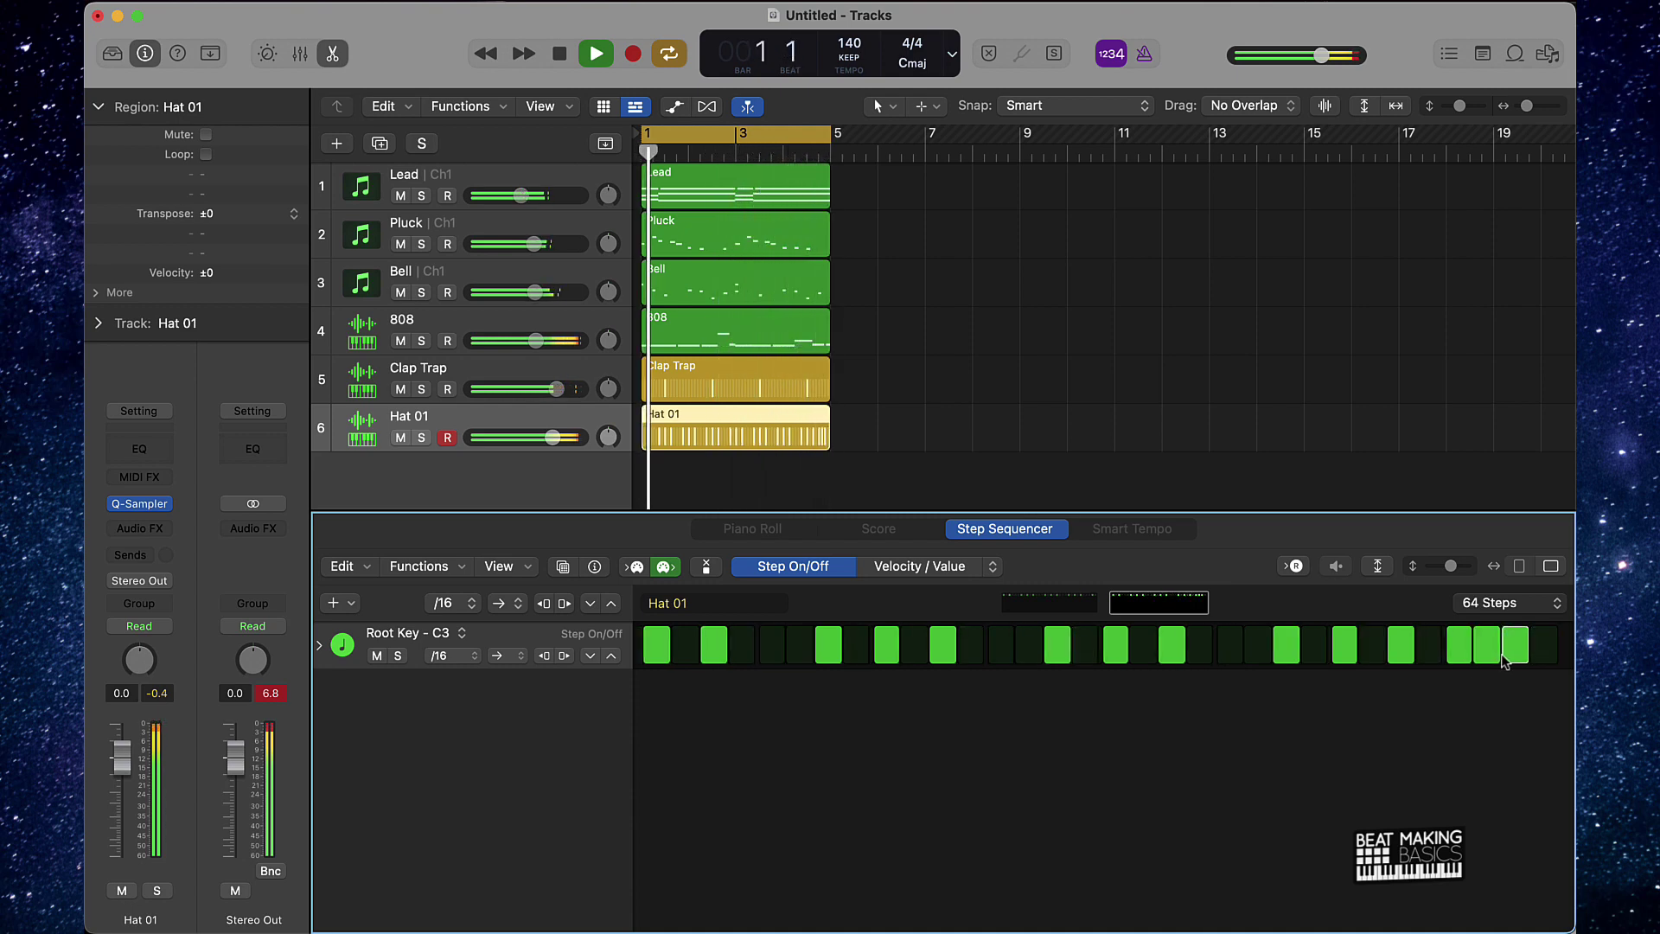
Switch step editing to Note and lower second-half hi-hat hits, with step 49 at A#2 and step 61 at F#2
left_click(987, 568)
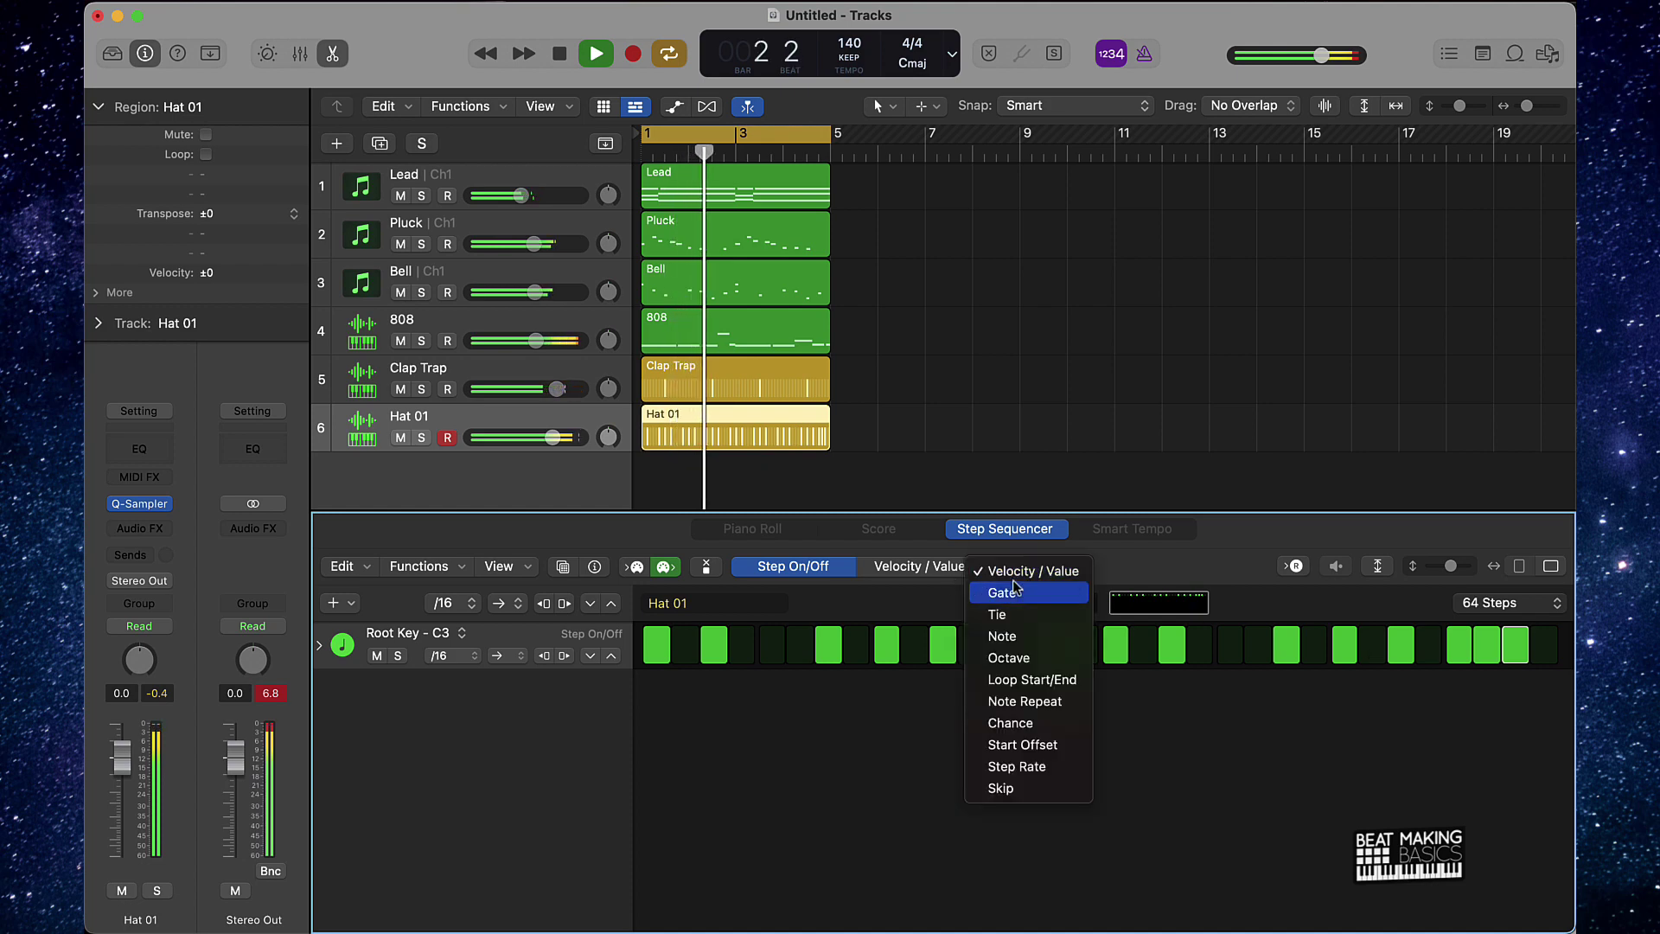
left_click(1035, 645)
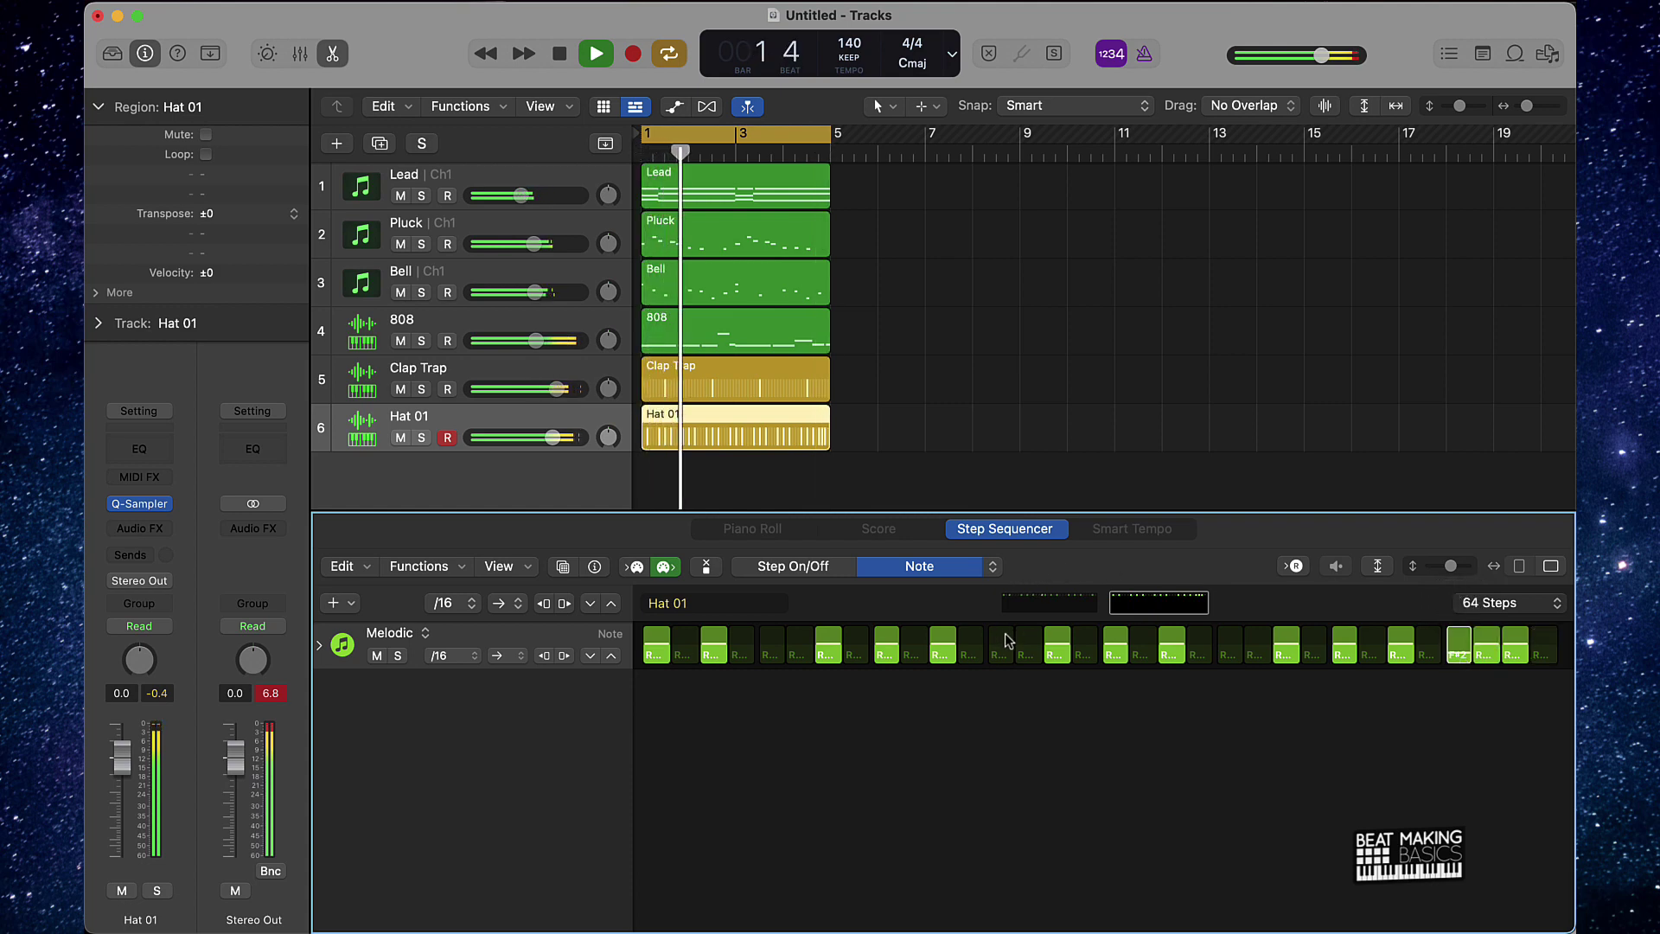
left_click(795, 567)
left_click(916, 567)
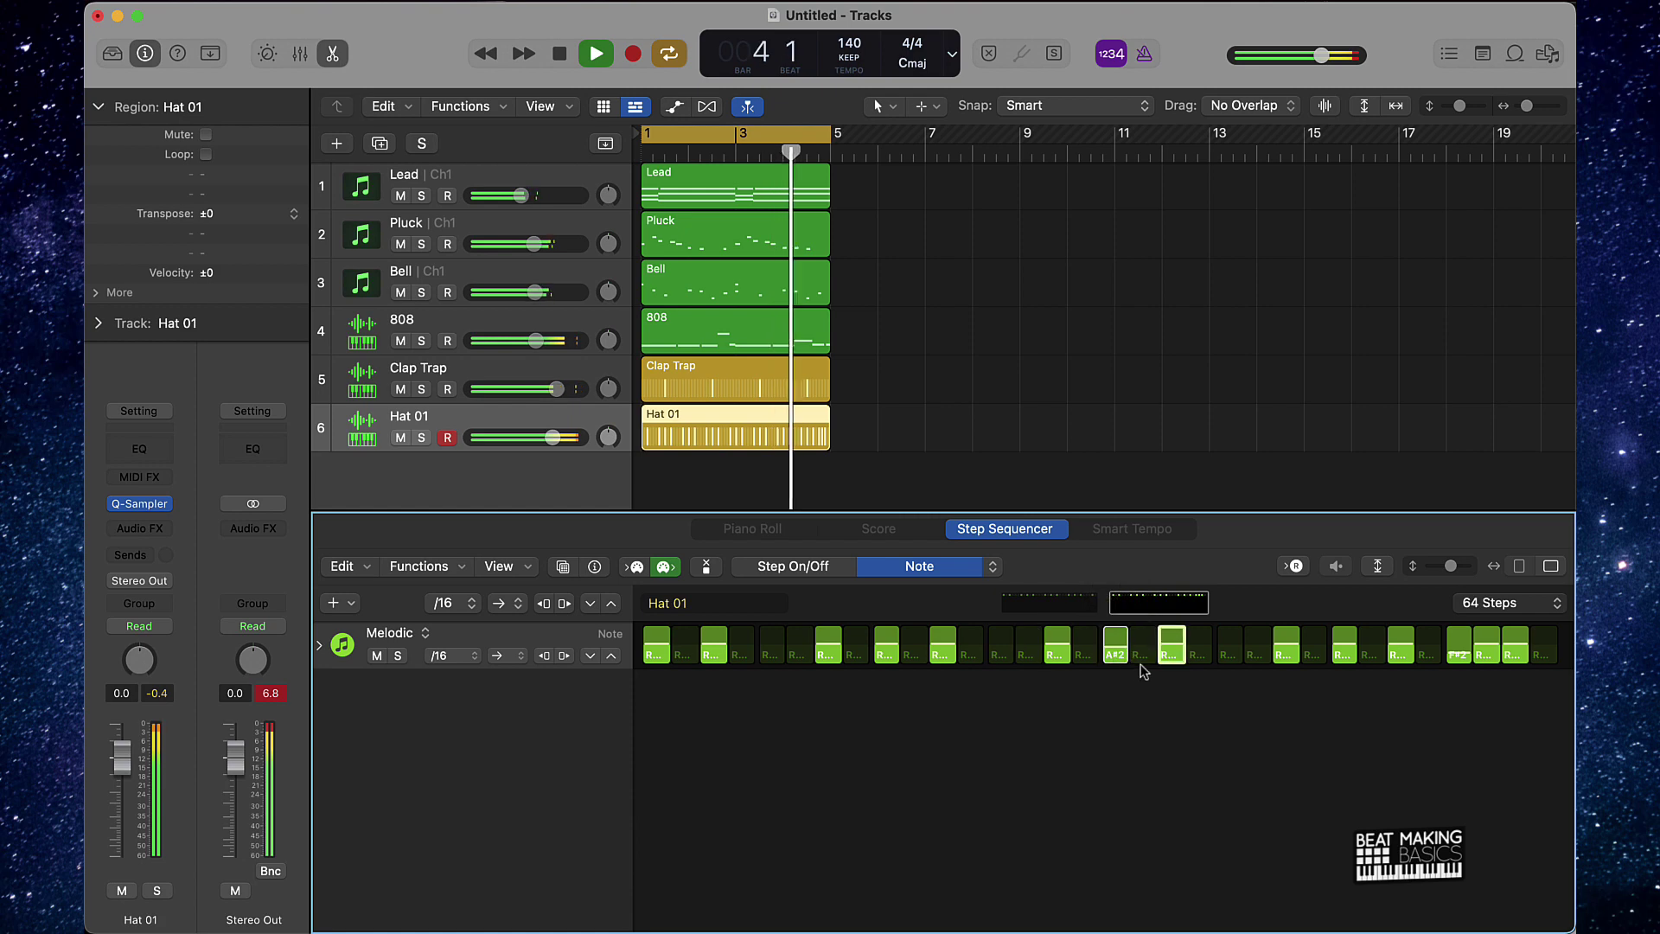
left_click_drag(1167, 658, 1171, 662)
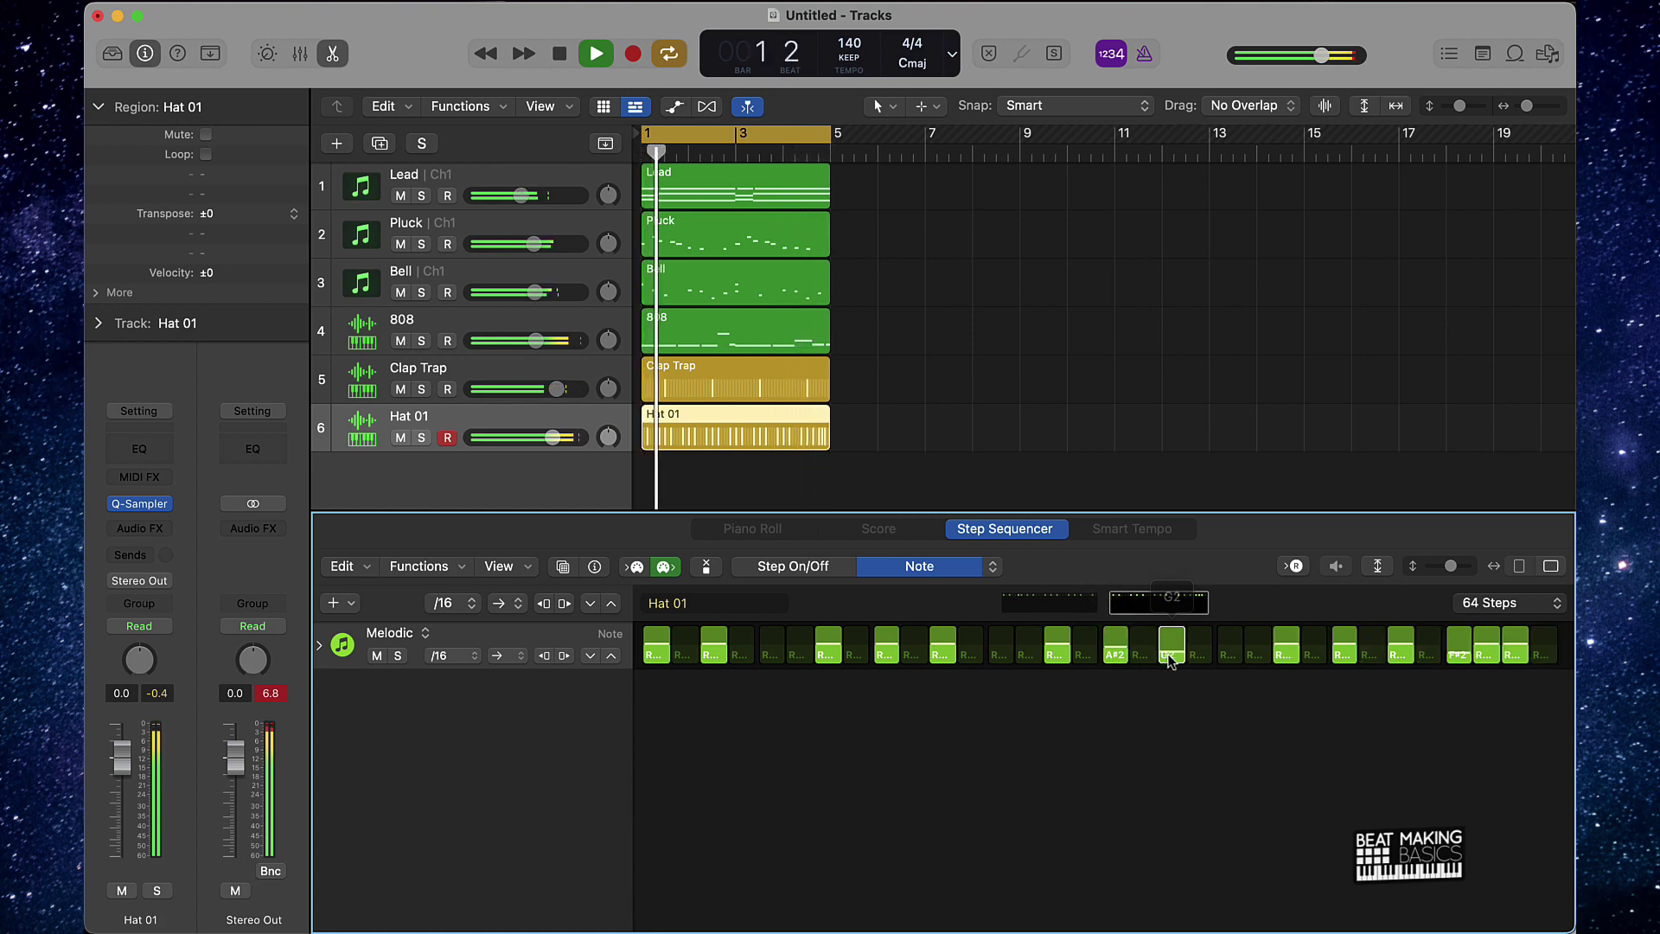
left_click_drag(722, 662, 723, 663)
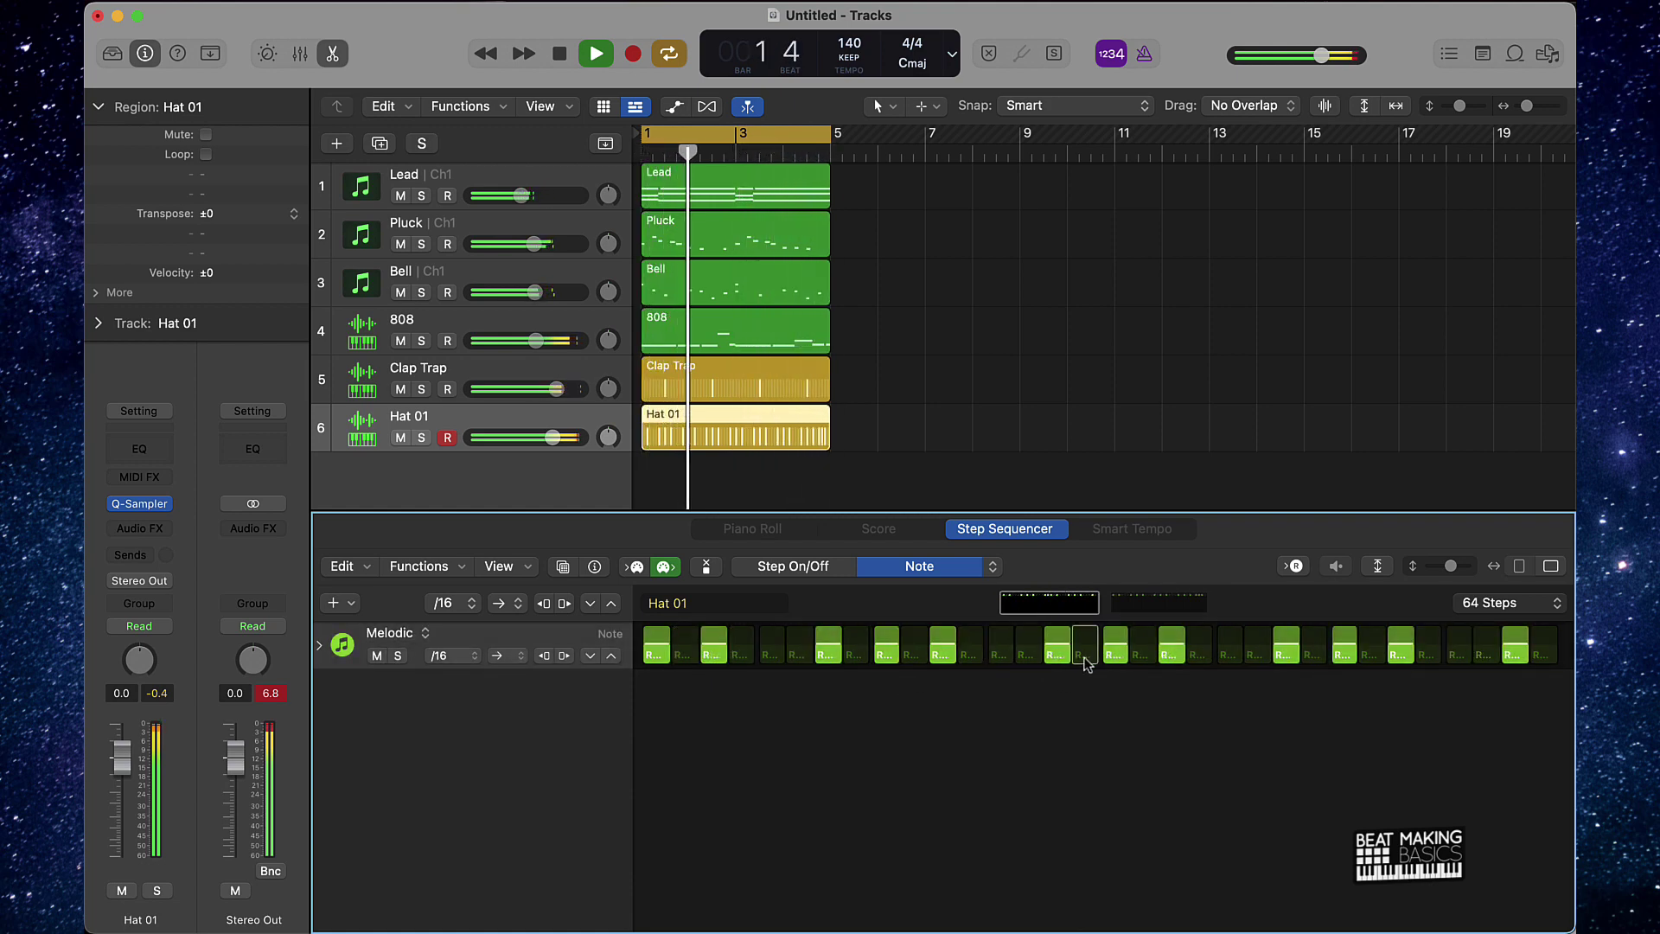
Lower the pitch of hi-hat step 17 to A#2 and step 19 in the pattern's first half while auditioning the loop
left_click(1117, 652)
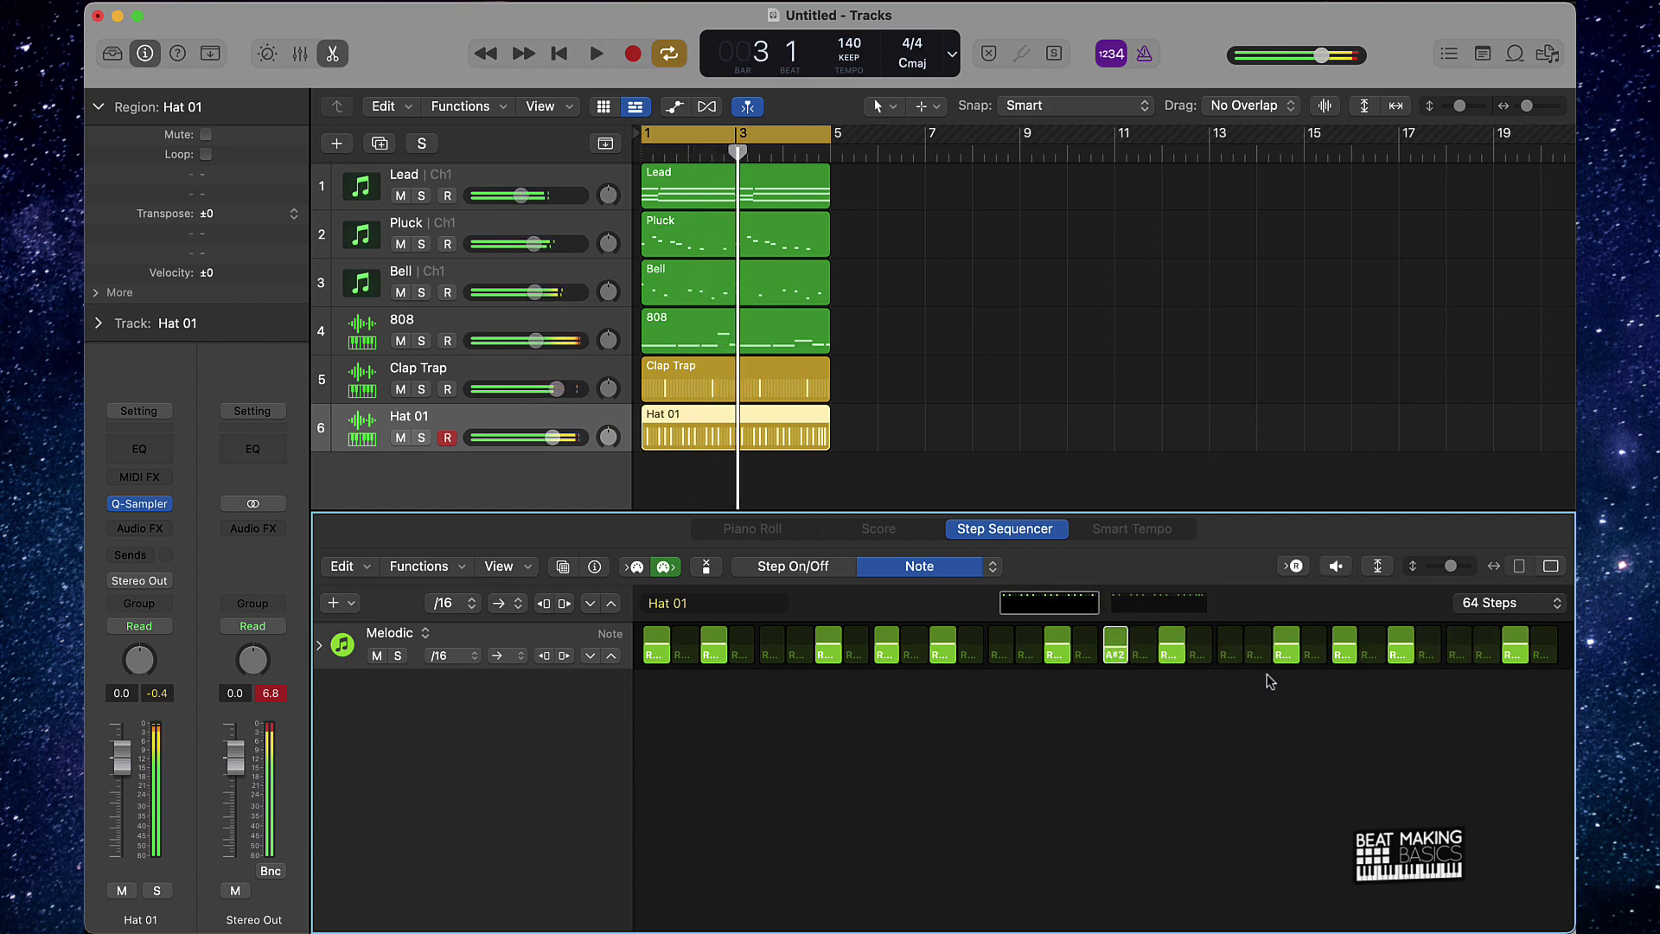
key("space")
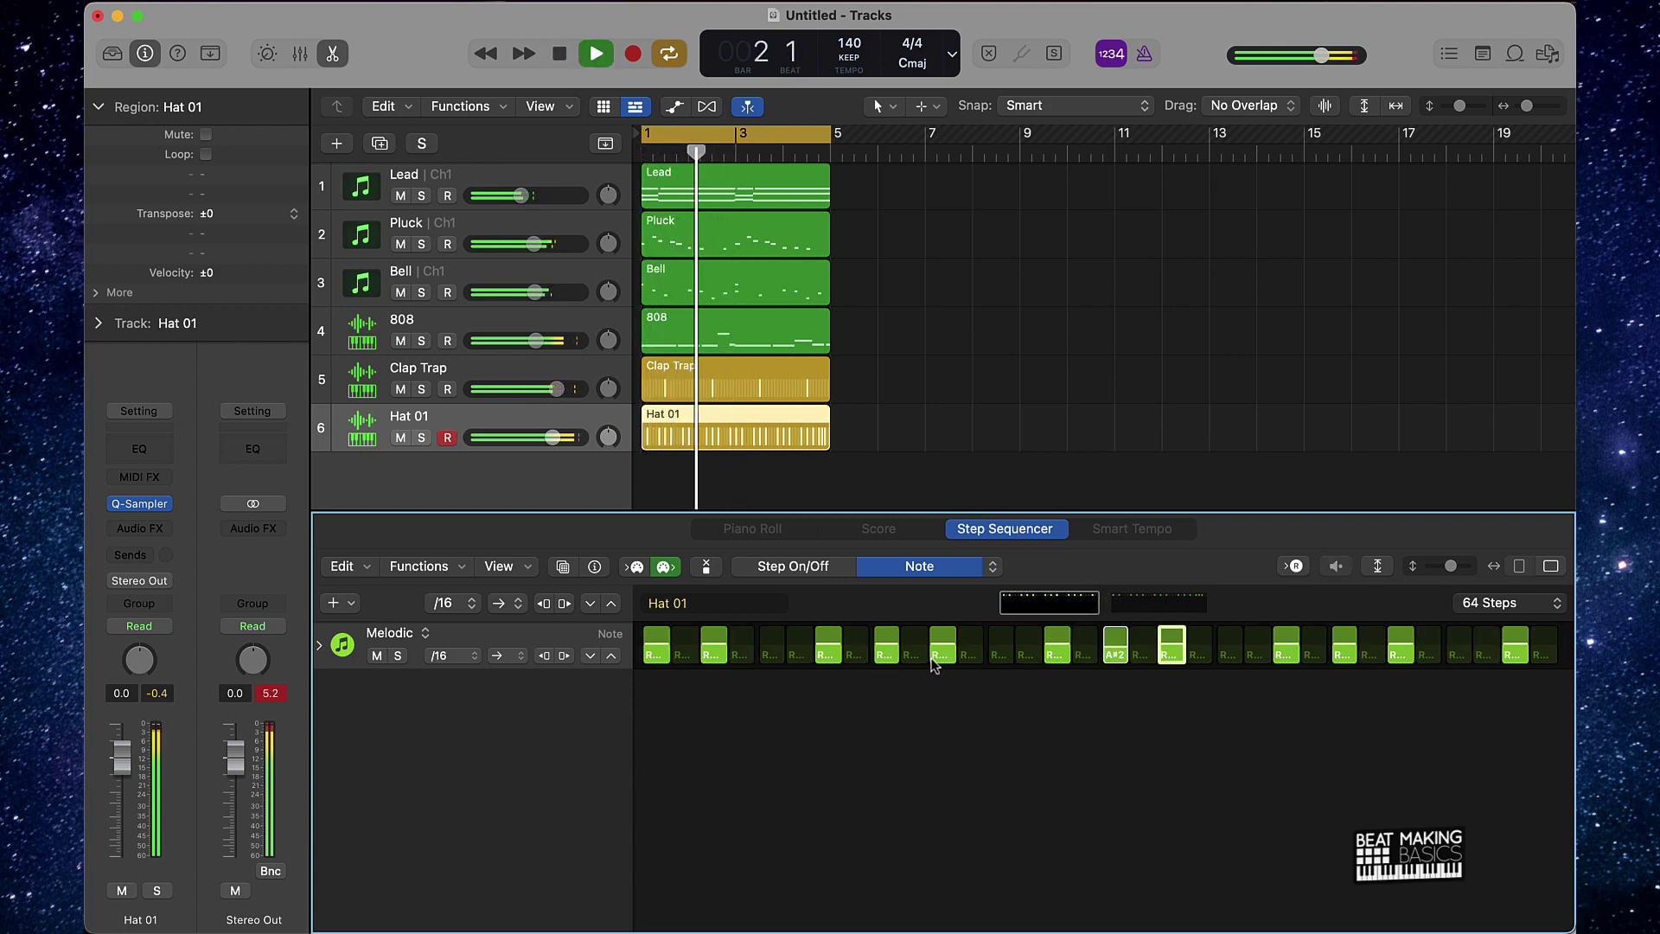
key("space")
key("space")
left_click_drag(1175, 661, 1185, 681)
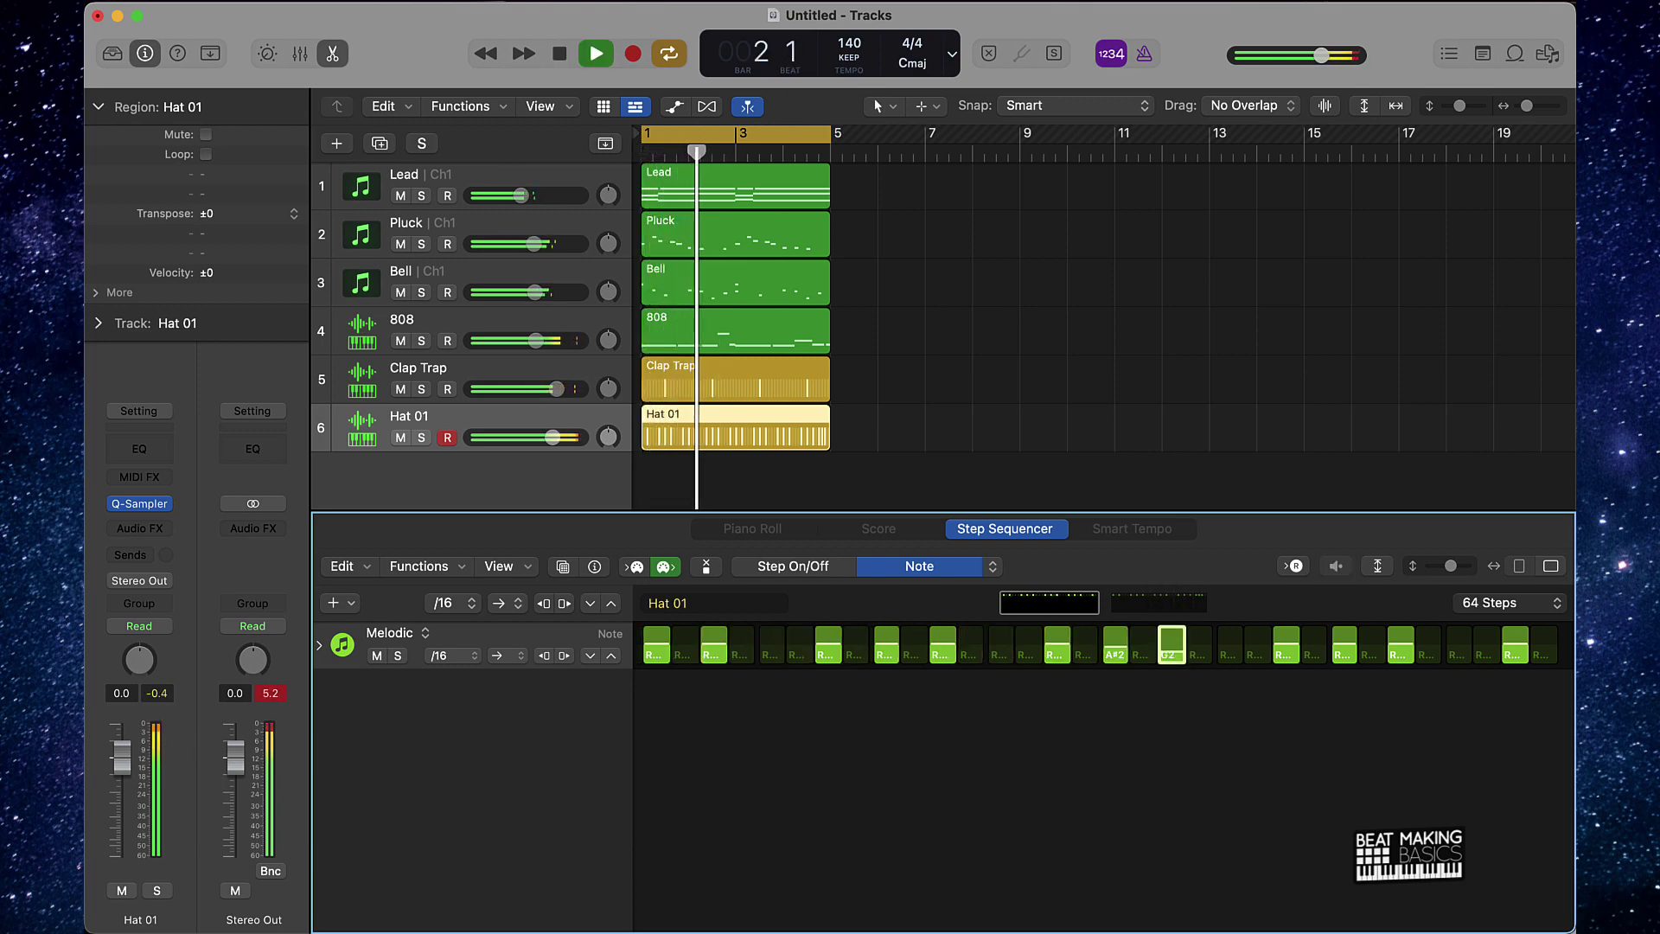
Play the loop and lower the pitch of hi-hat step 27 in the pattern's first half
key("space")
key("space")
left_click_drag(1405, 661, 1426, 675)
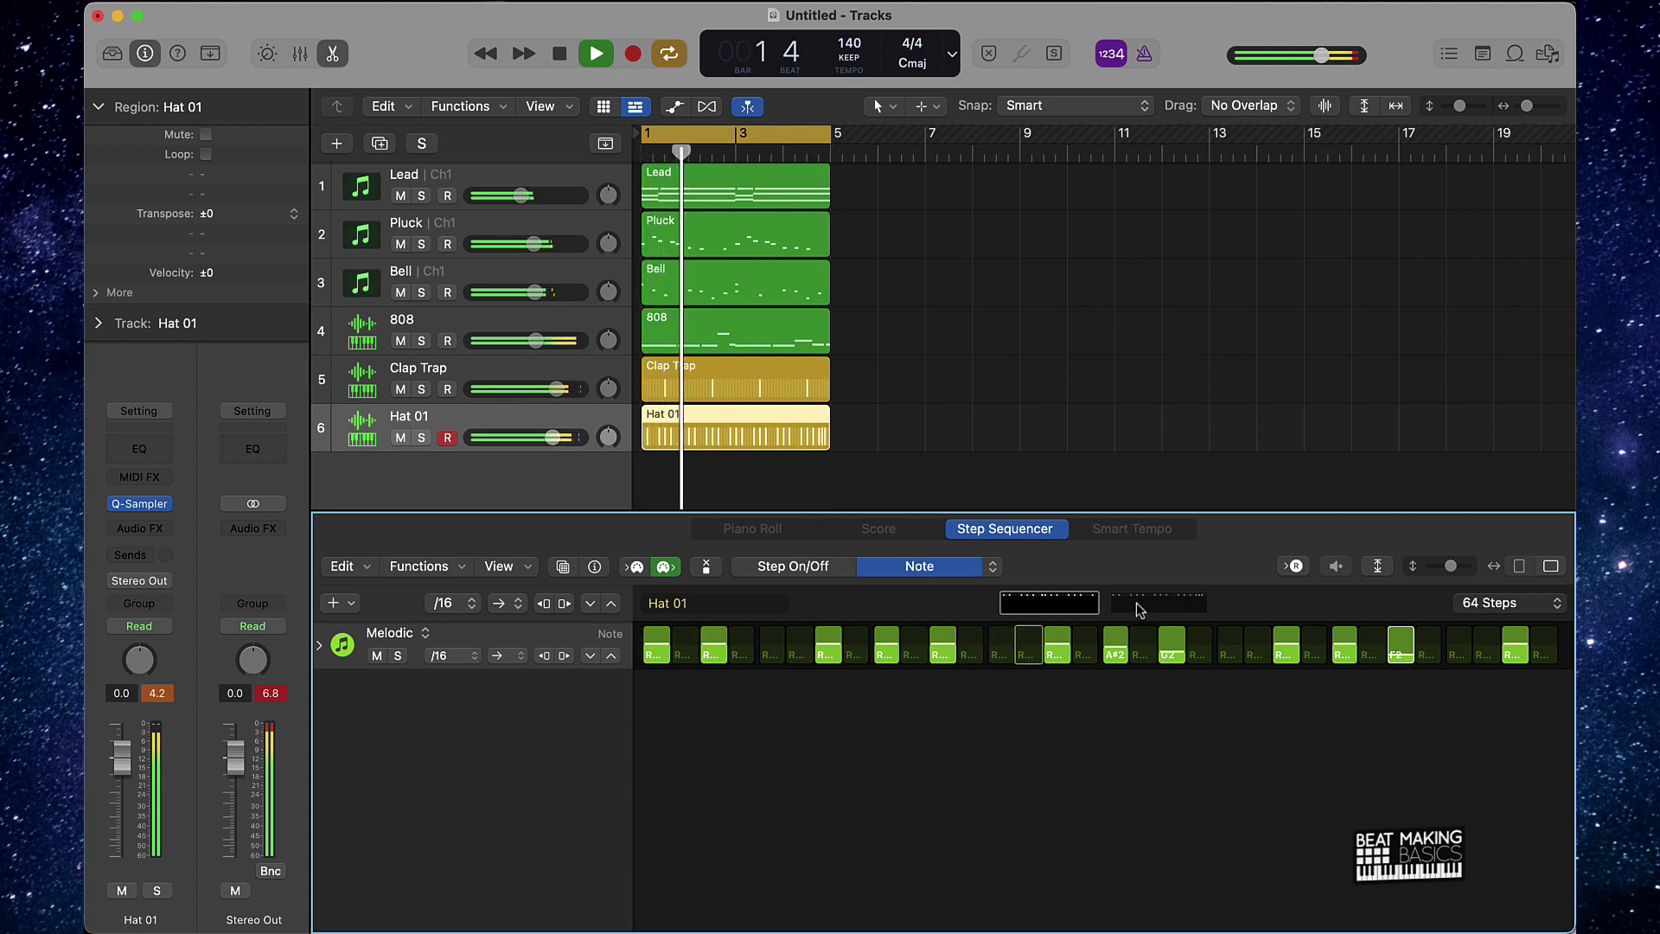
left_click(923, 478)
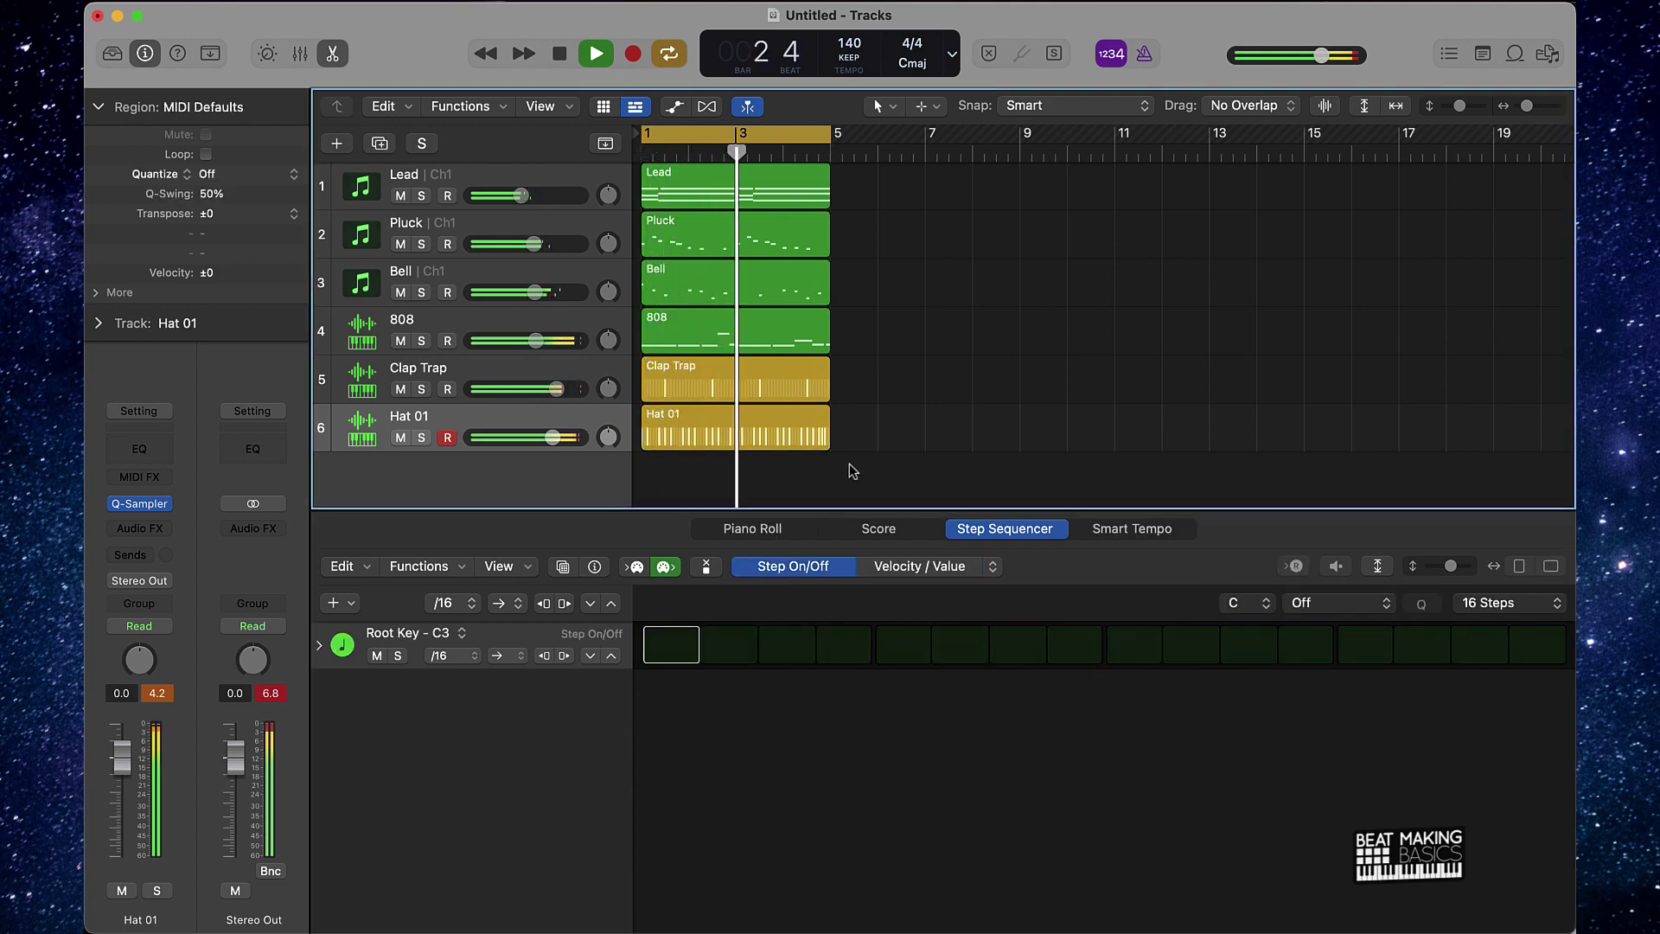
Create a new Quick Sampler instrument track and load the Snare preset
left_click(337, 144)
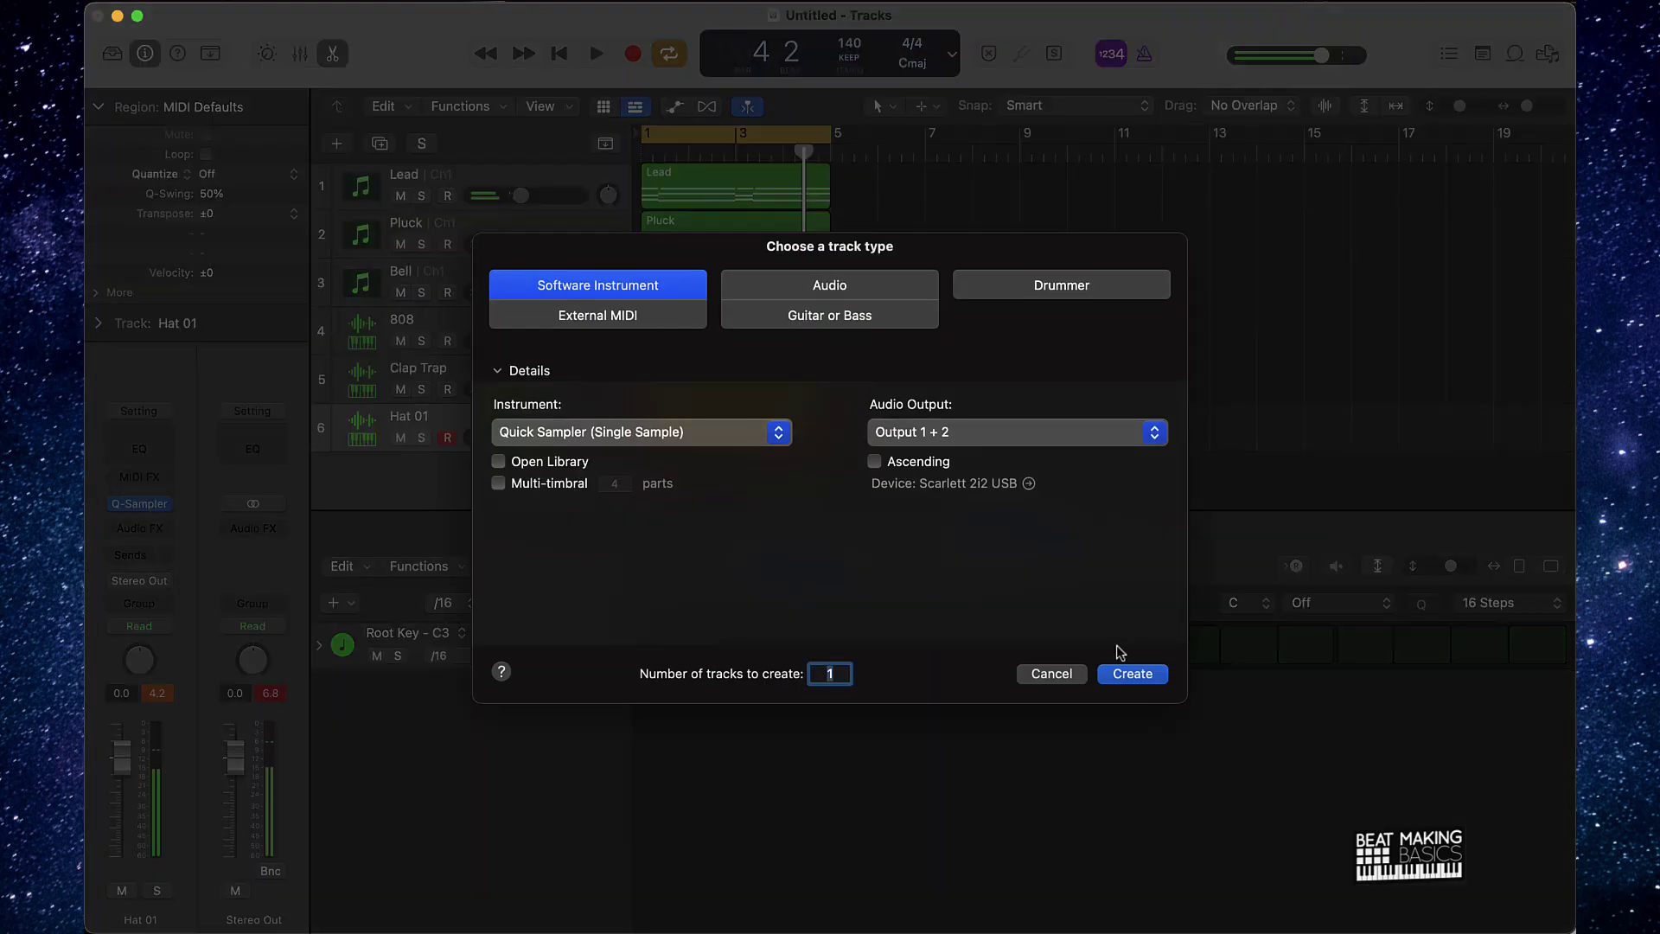
left_click(1136, 674)
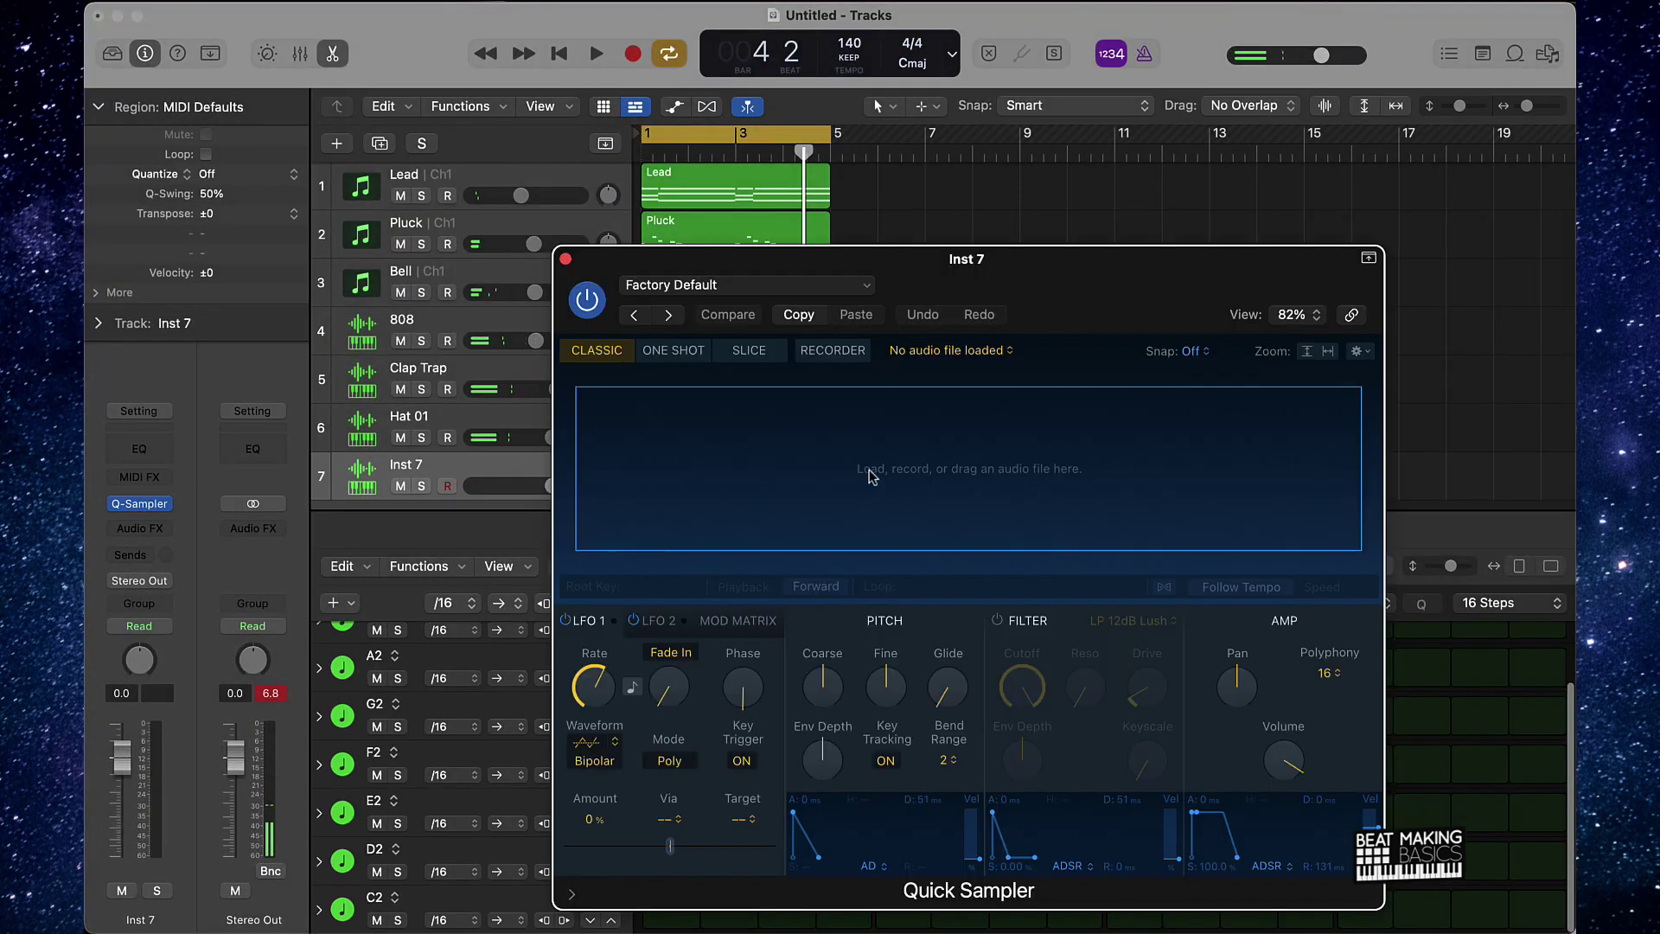
left_click(679, 291)
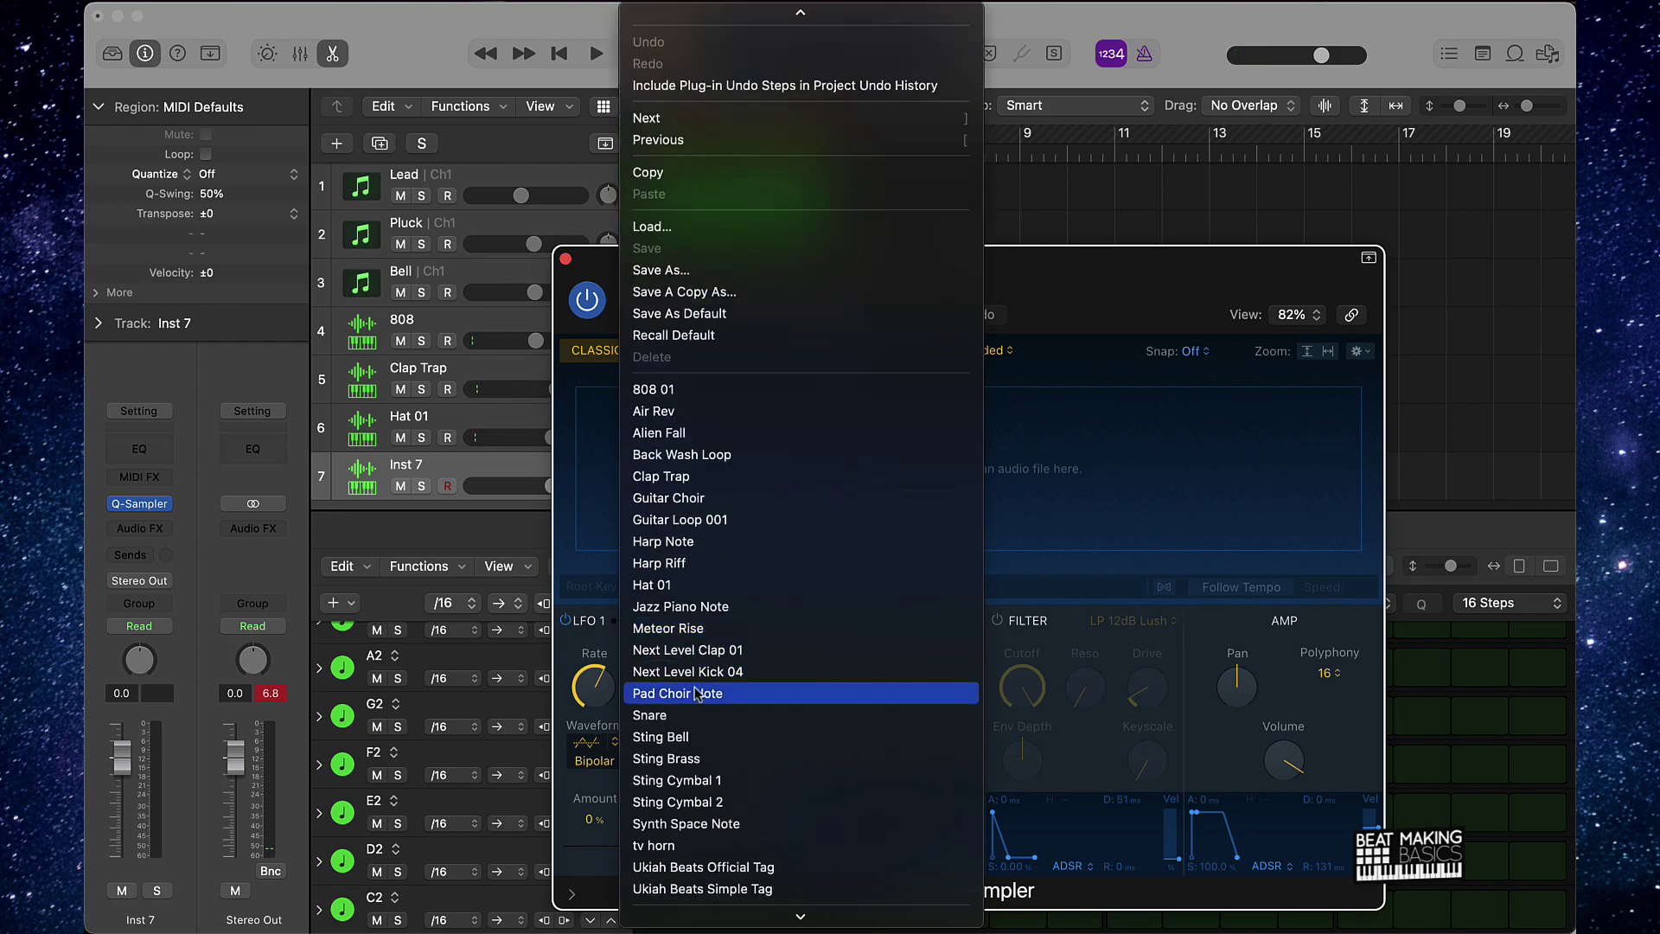
left_click(690, 717)
left_click(565, 259)
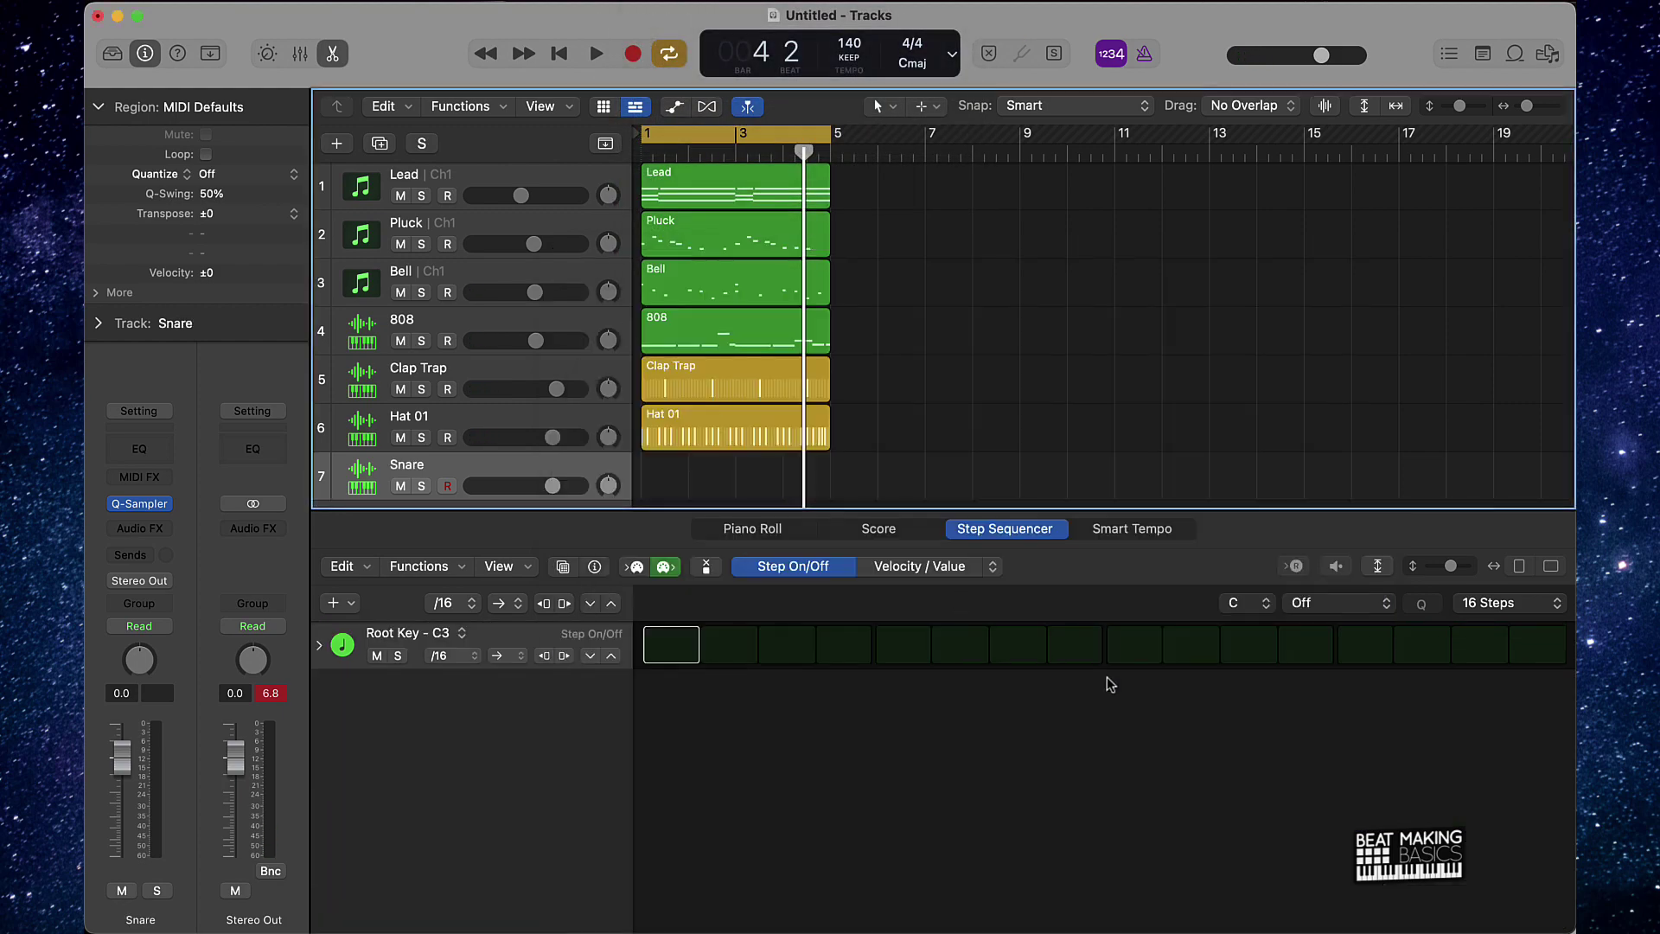
Add a snare hit on step 9 and move the resulting pattern region to start at bar 1
left_click(1133, 645)
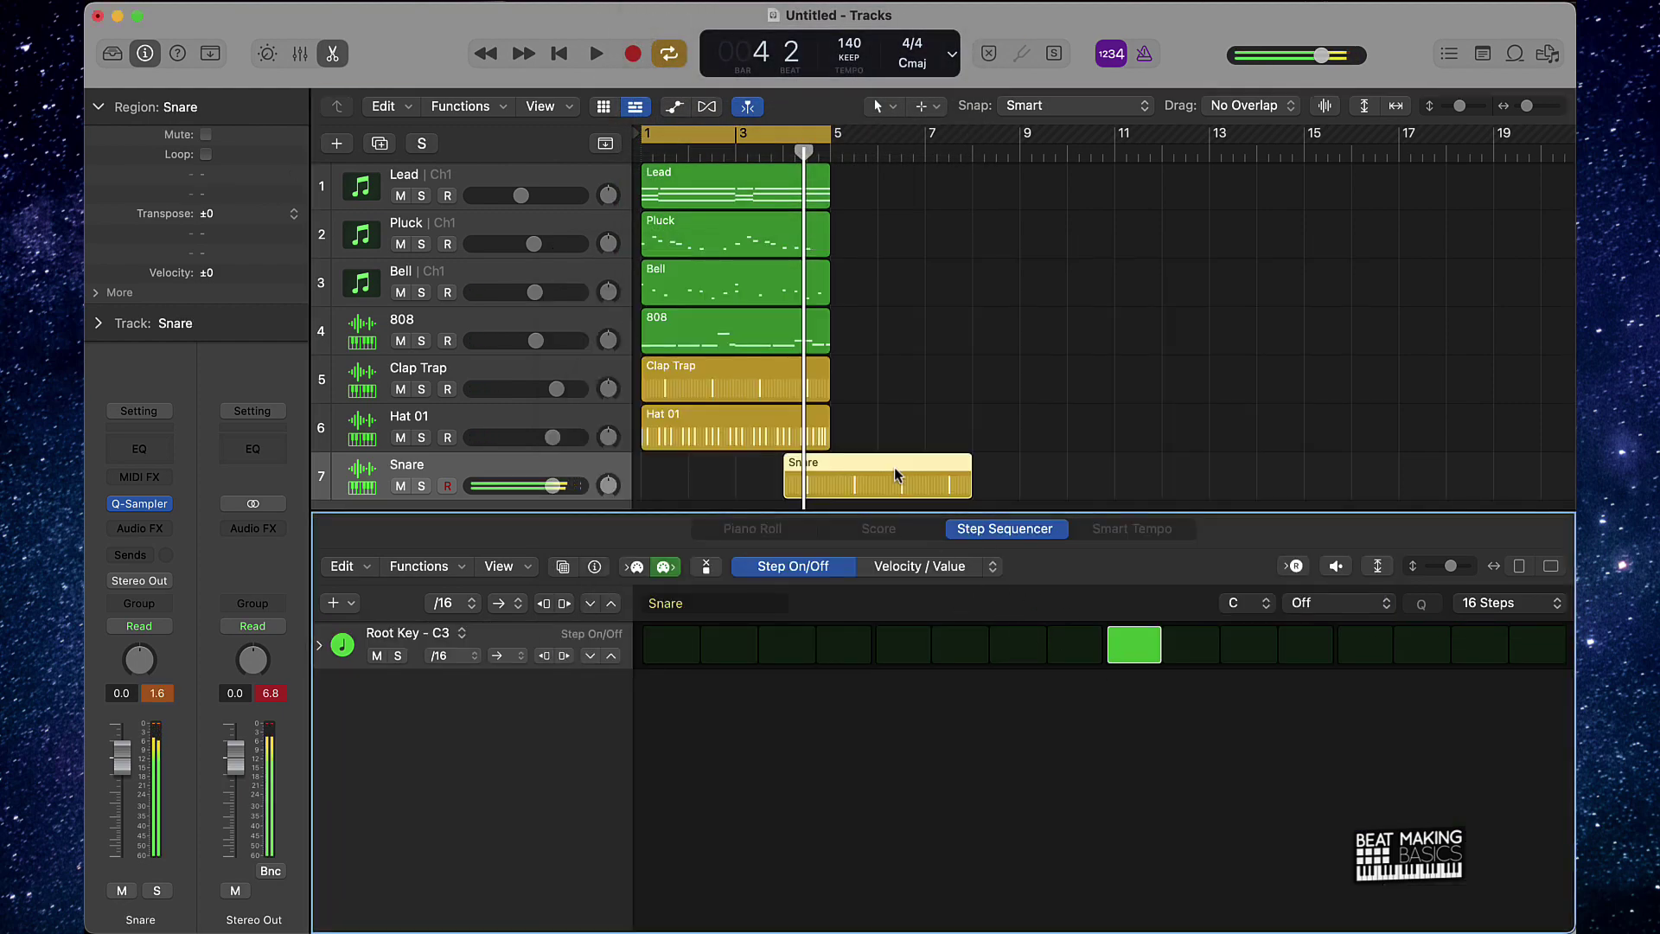
key("space")
left_click_drag(863, 460, 704, 468)
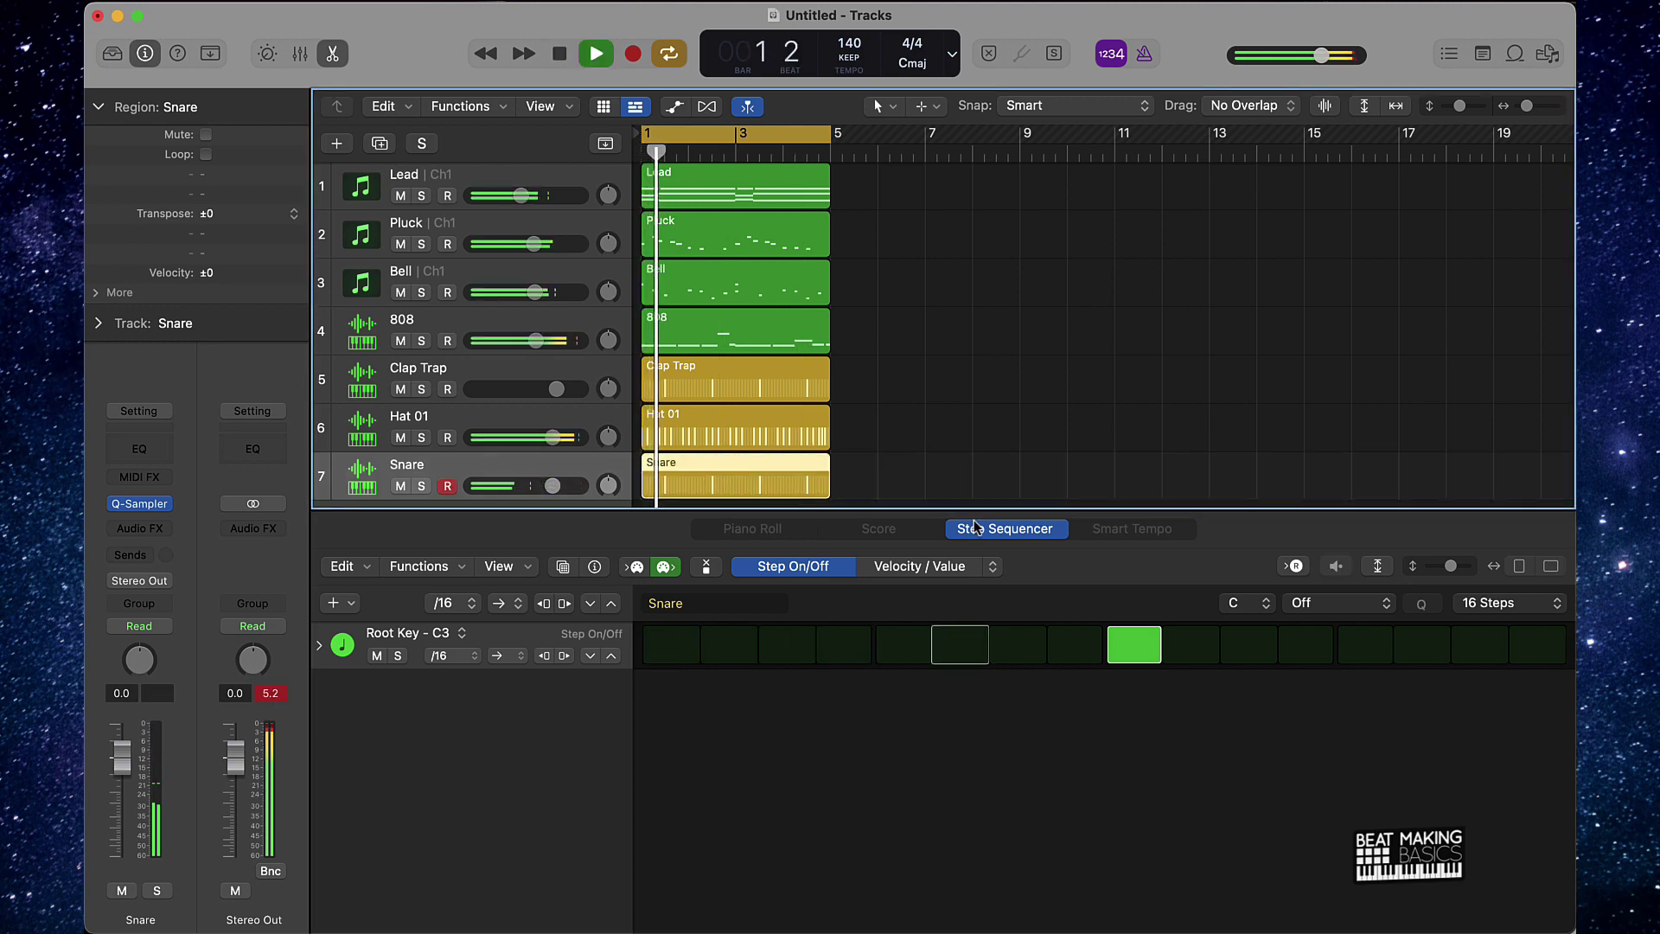
Extend the snare pattern to 64 steps and add a hit on step 63 in its second half
left_click(1504, 602)
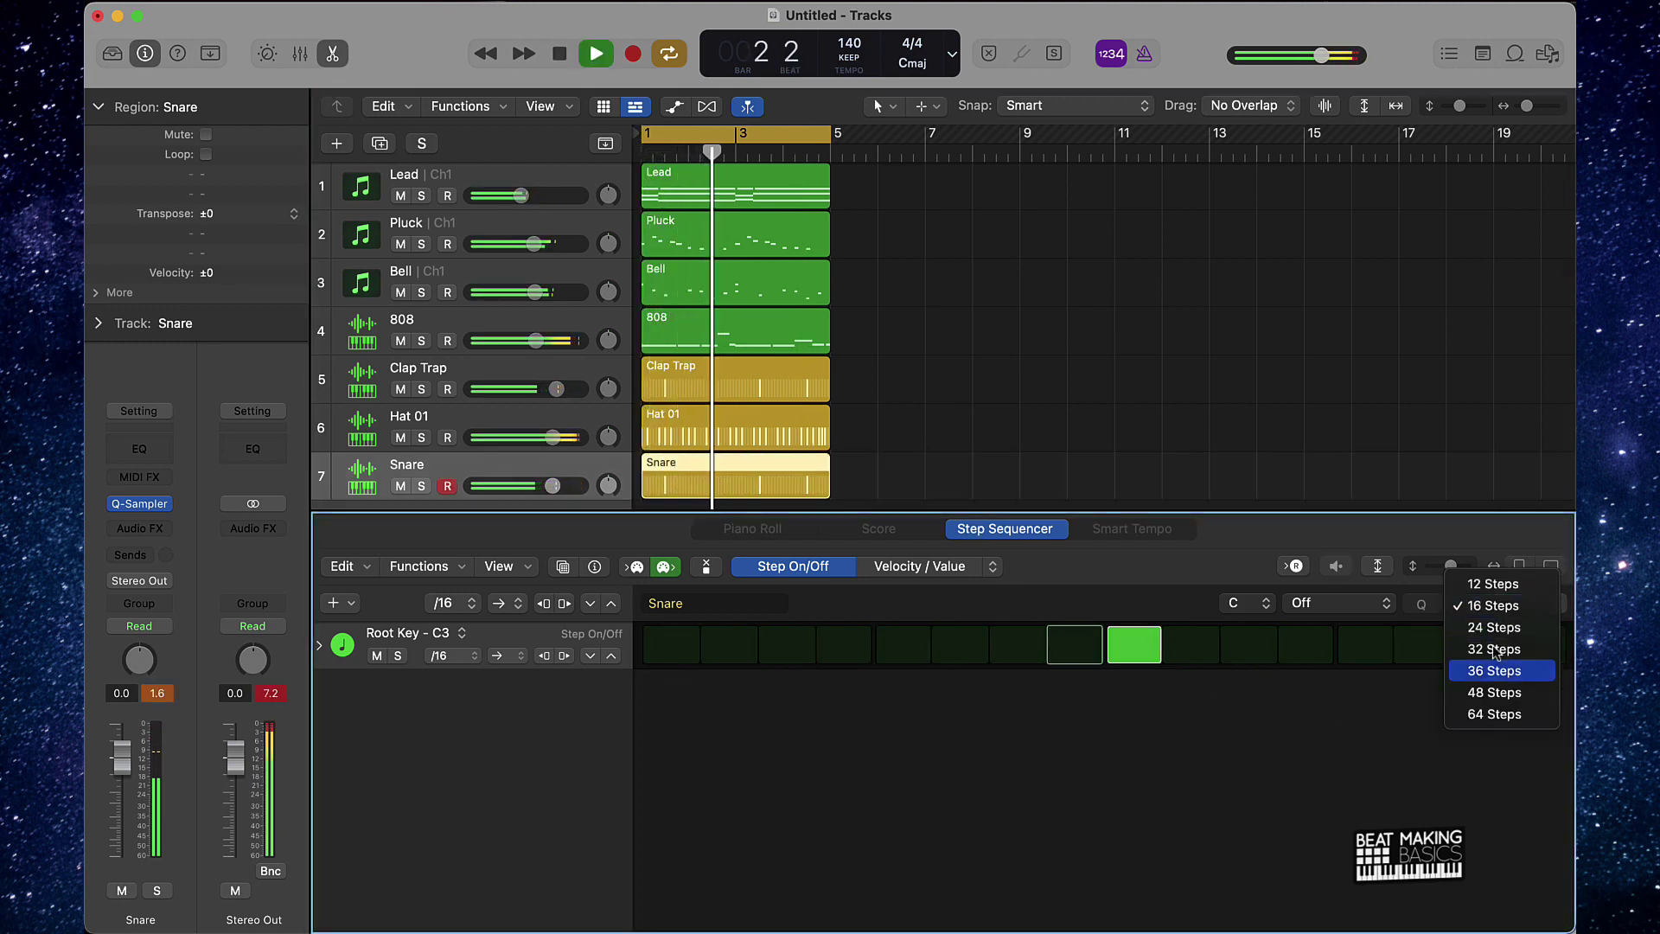
left_click(1493, 713)
left_click(1200, 608)
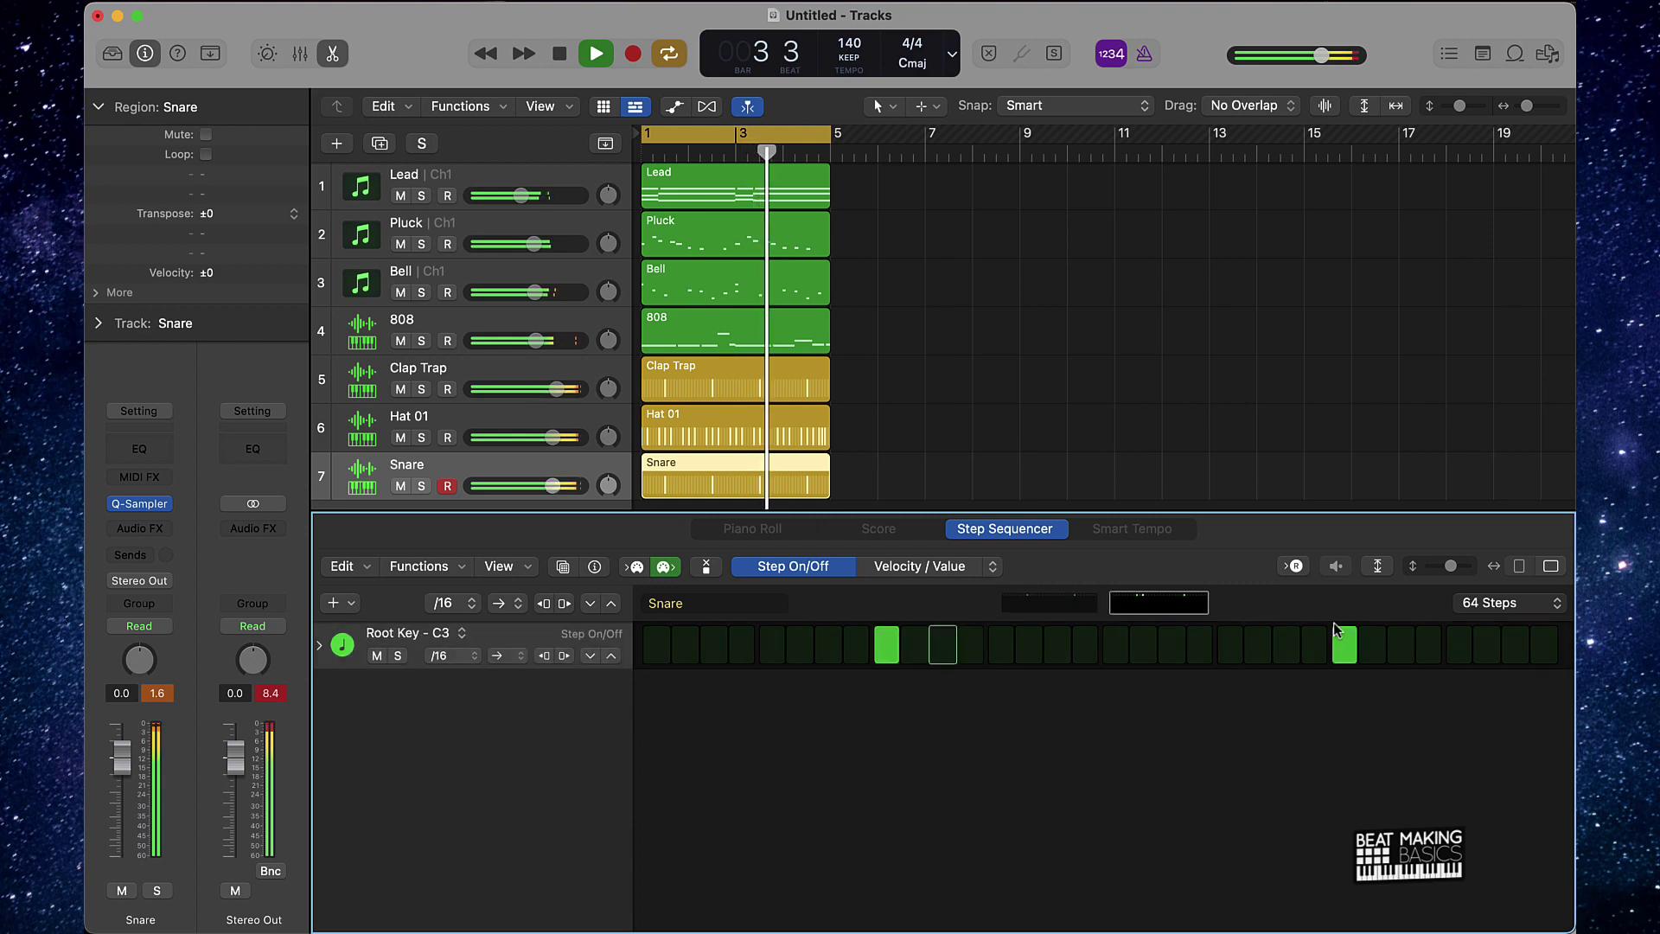
left_click(1514, 644)
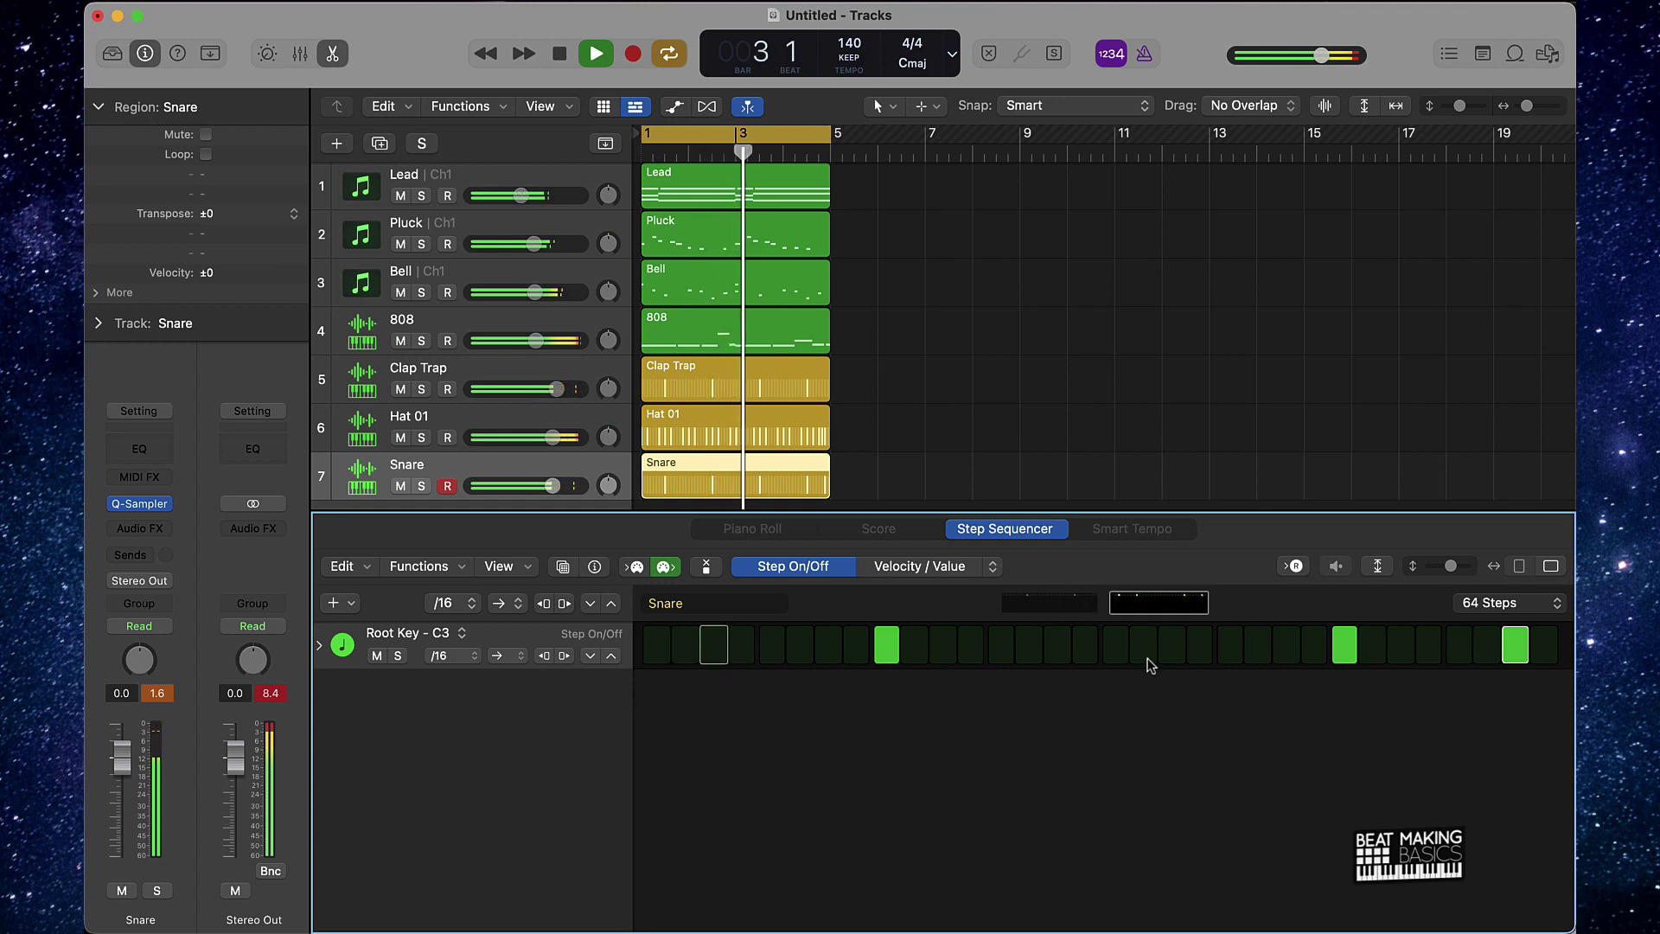
left_click(974, 366)
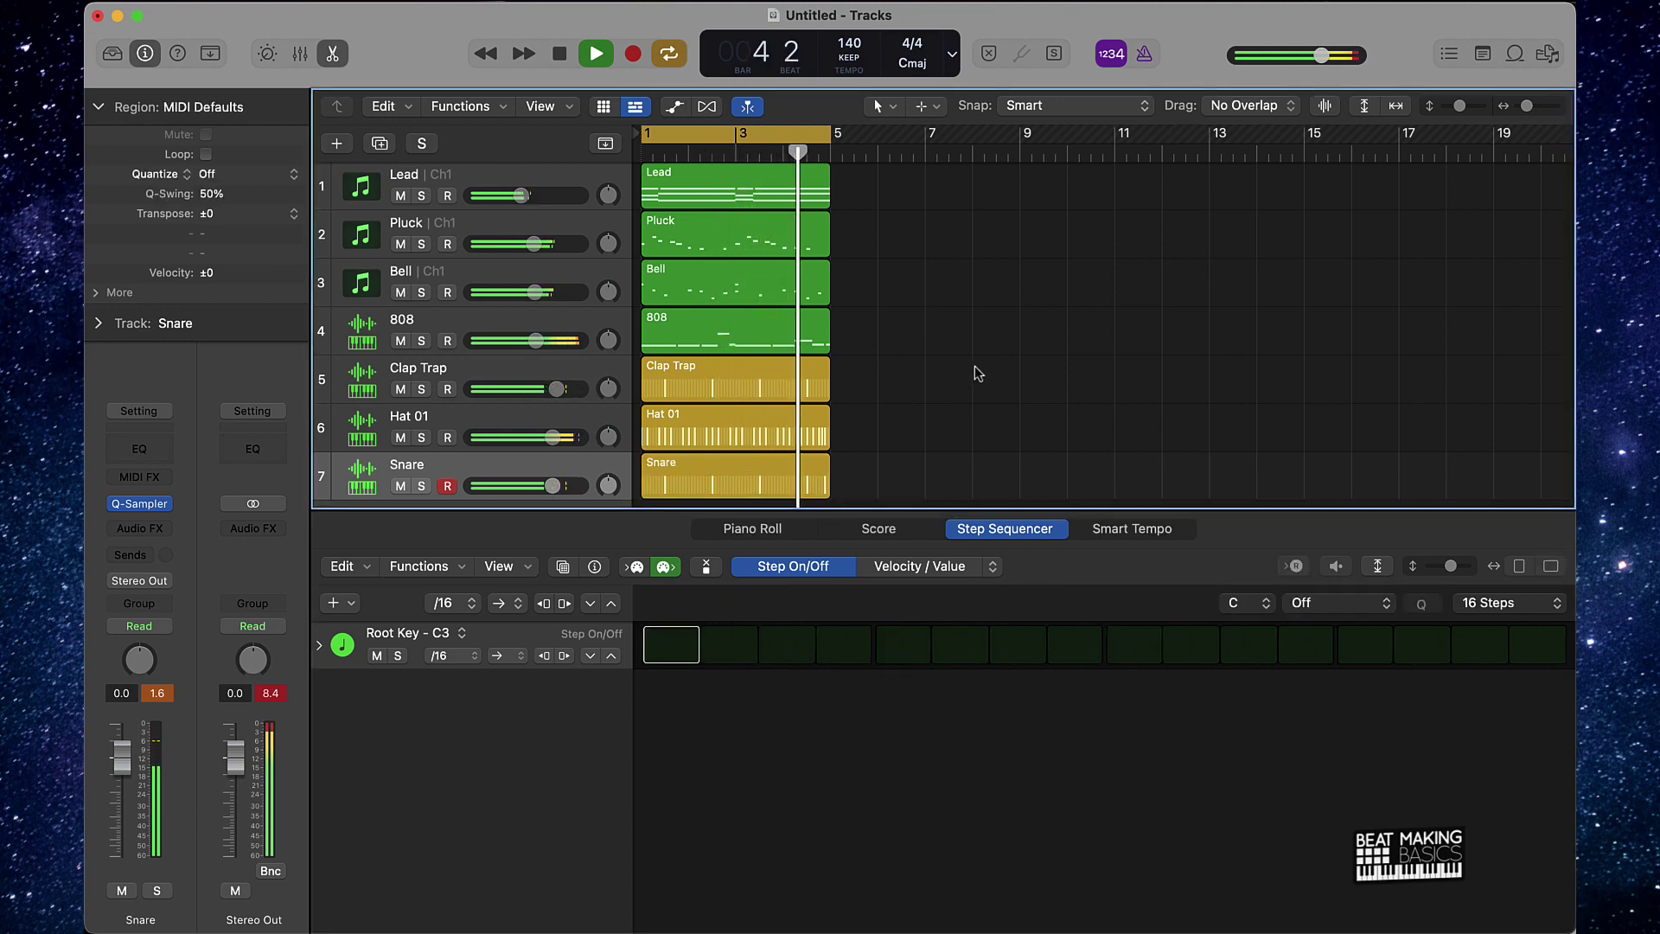
Duplicate the Hat 01 track with its settings and create an empty pattern region on the duplicate at bar 1
scroll(911, 390, "down", 2)
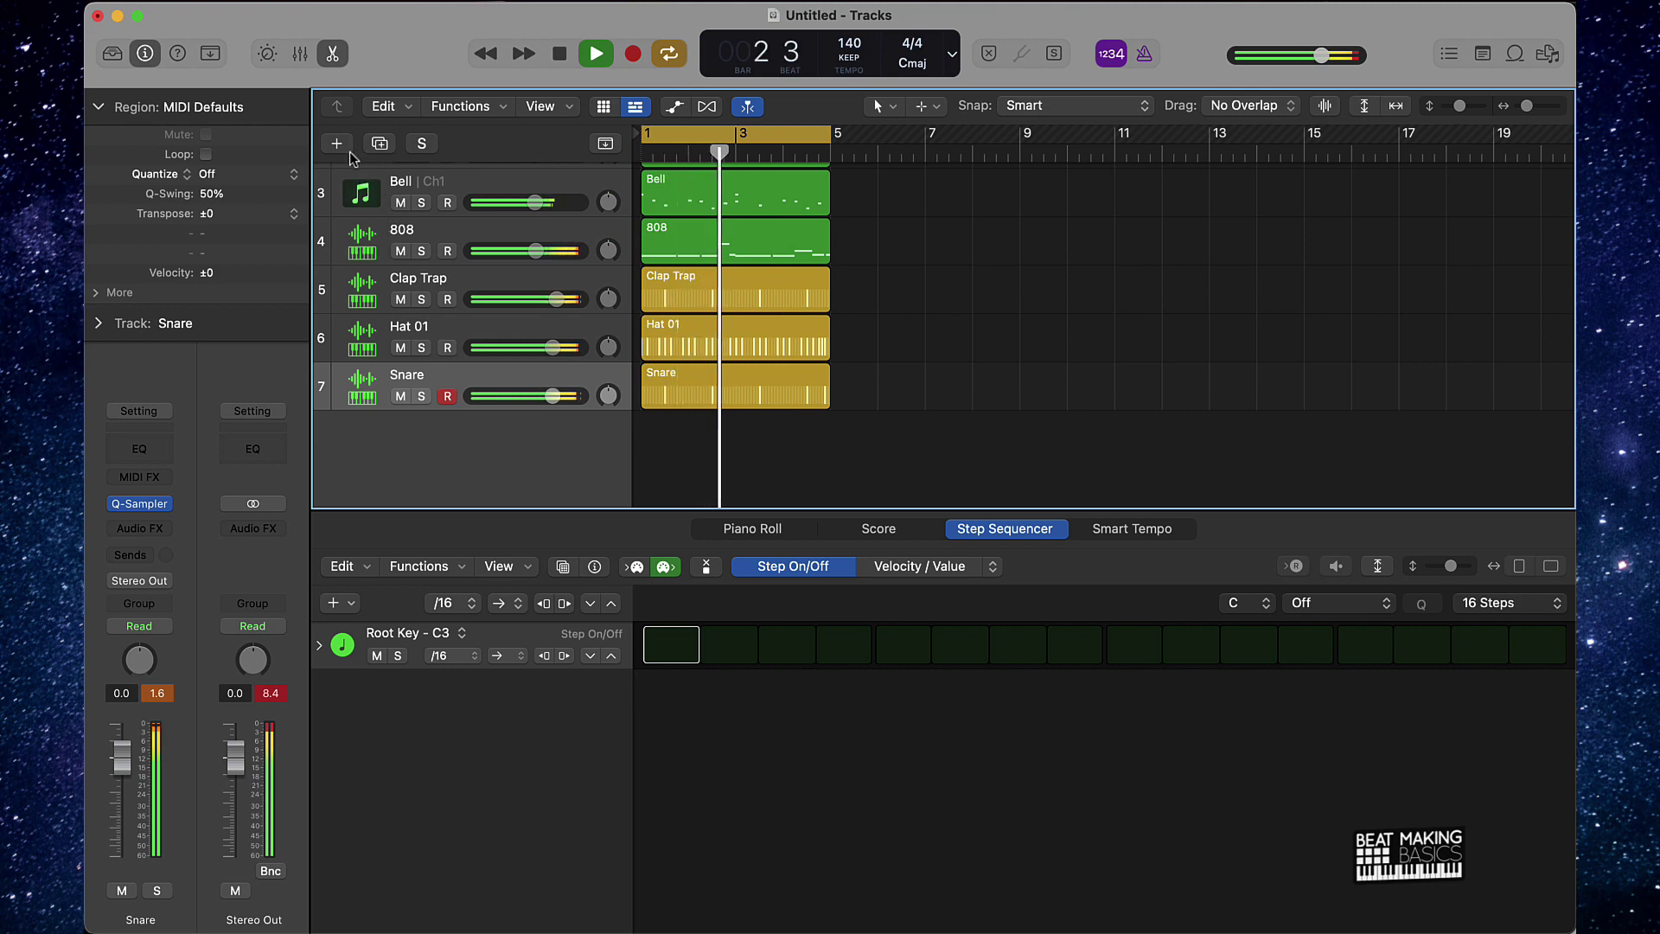
left_click(482, 339)
key("super+d")
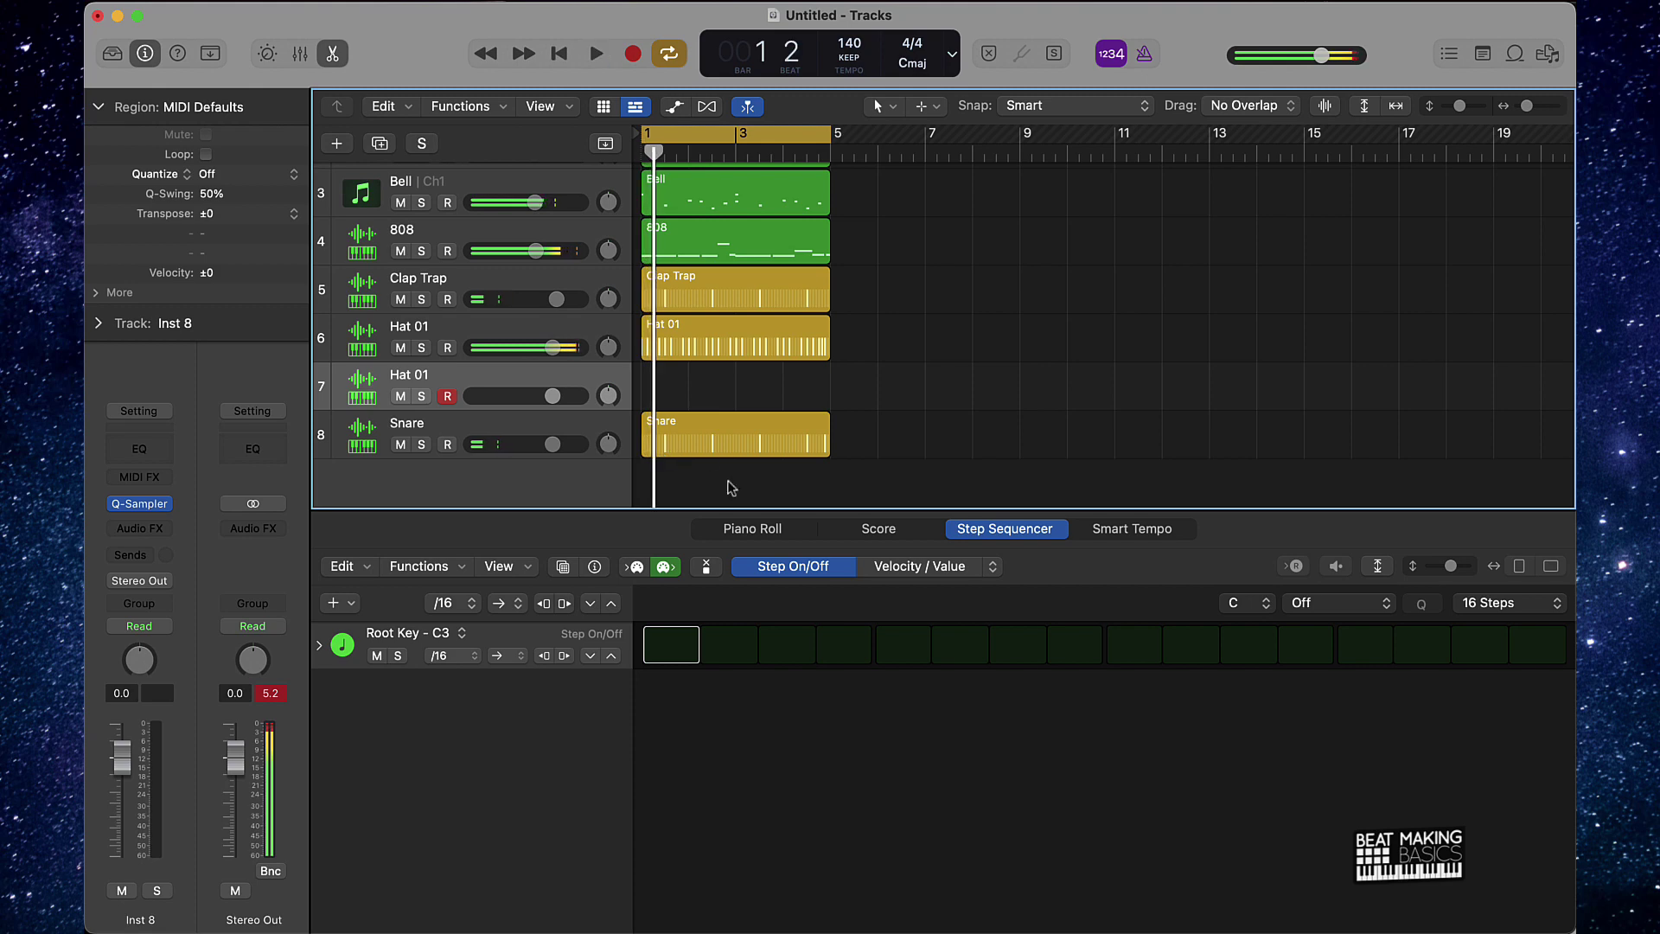
left_click(906, 576)
left_click(938, 376)
left_click(717, 398)
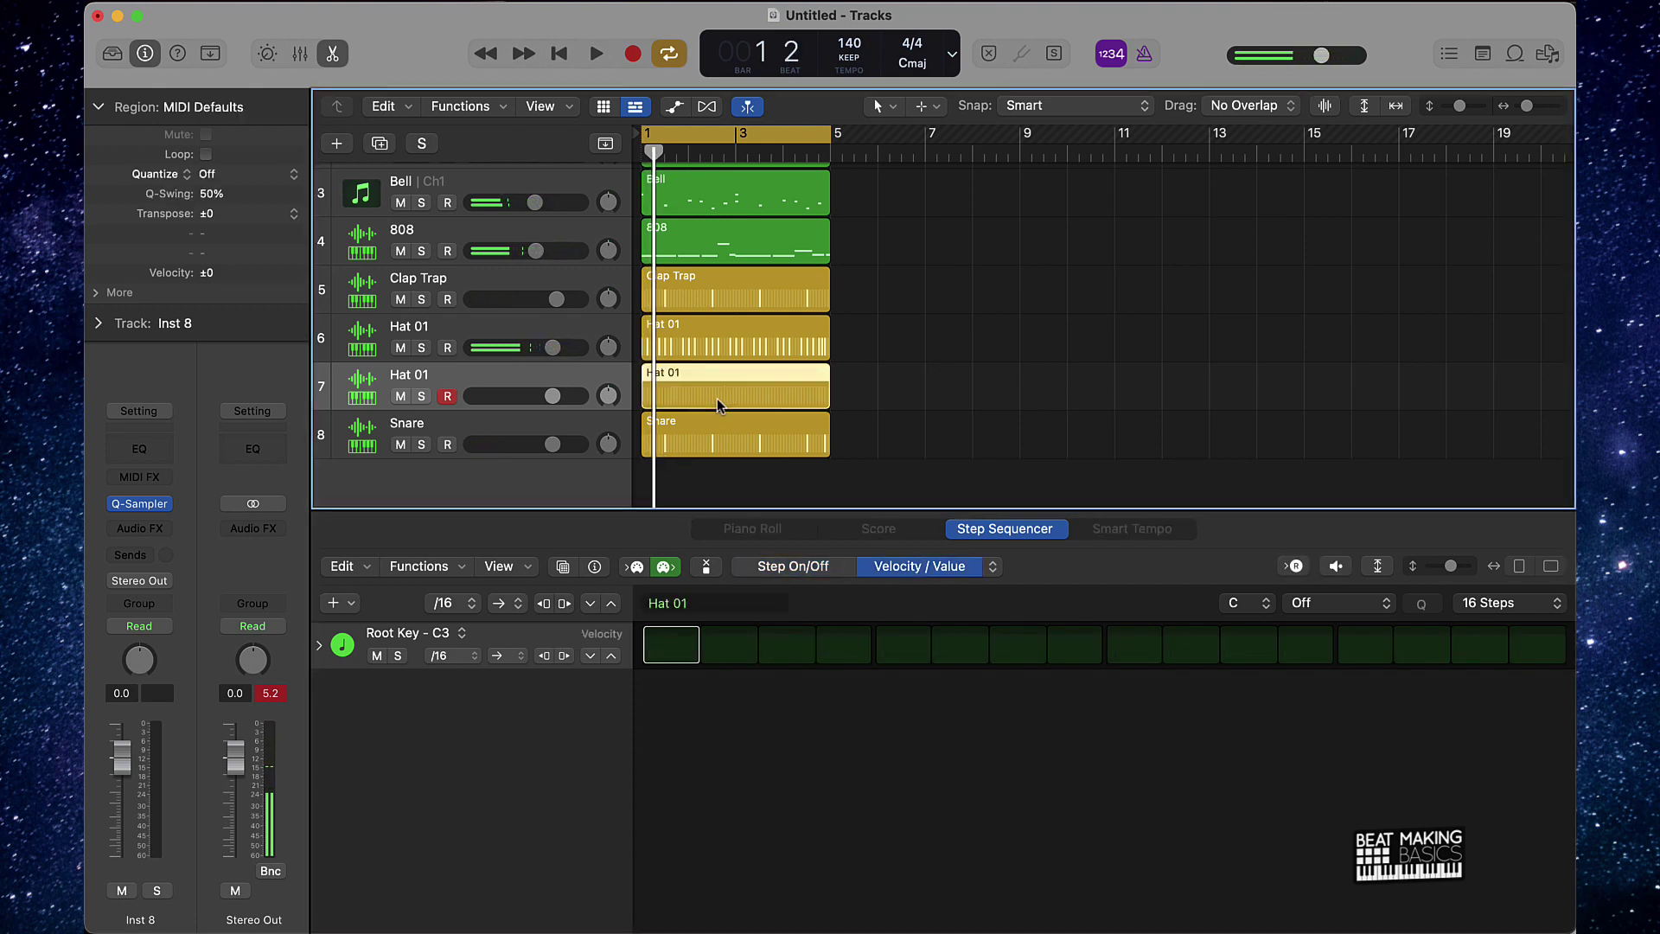
left_click(799, 572)
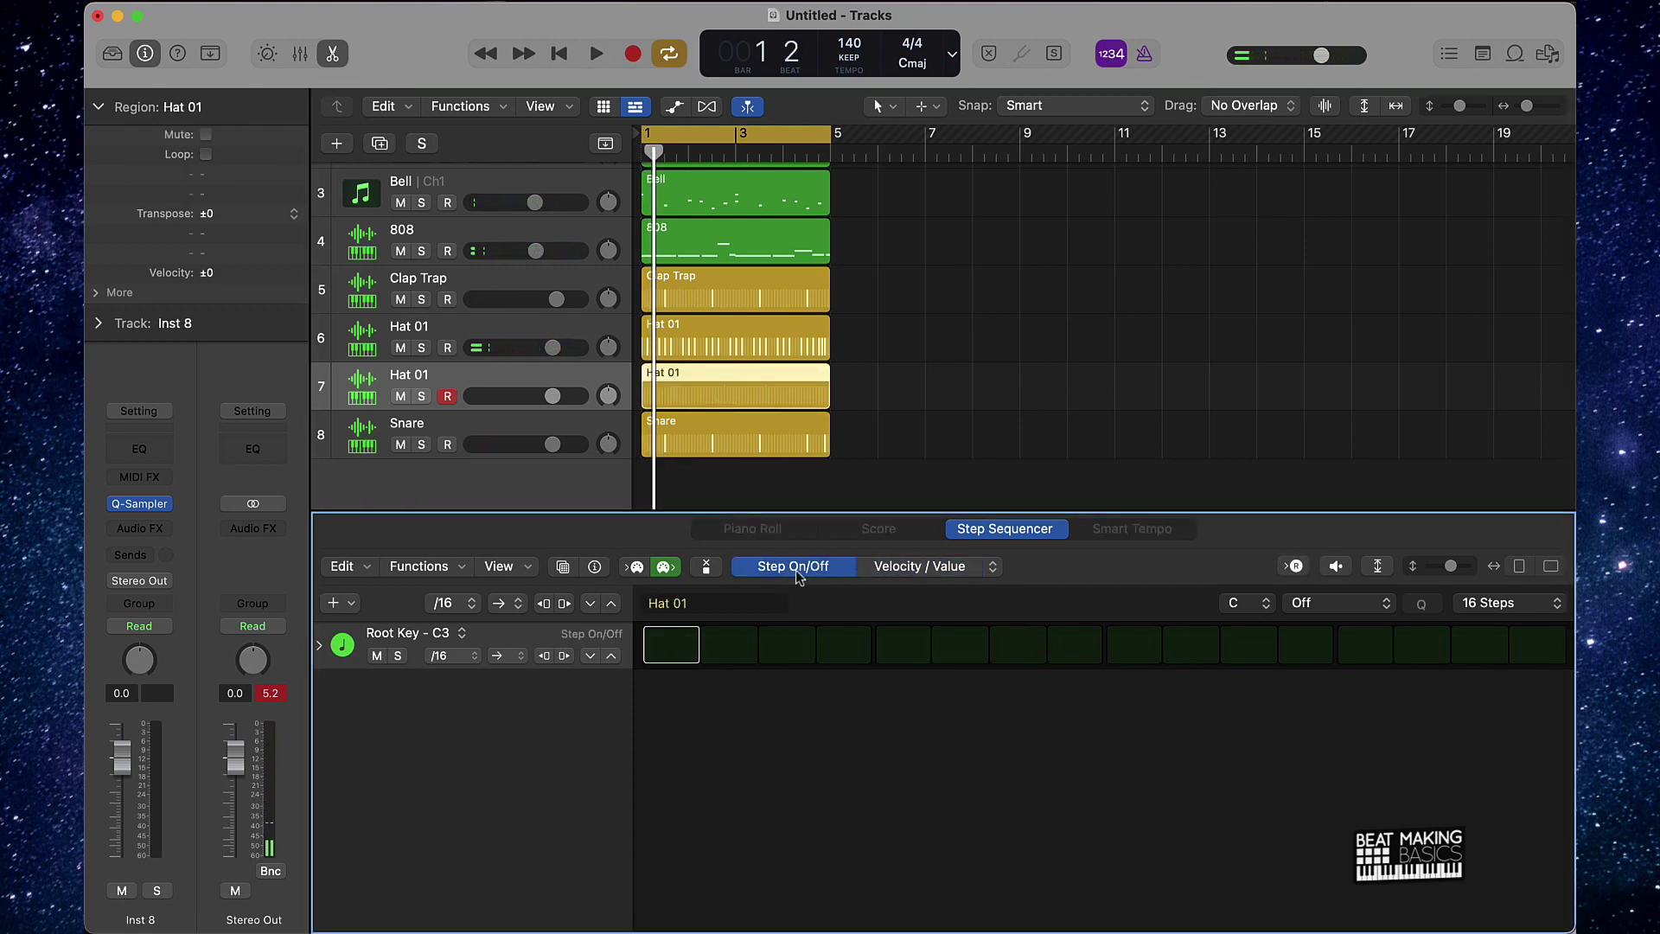
Add hits on steps 5 and 6 of the second hi-hat pattern while playing the loop
key("space")
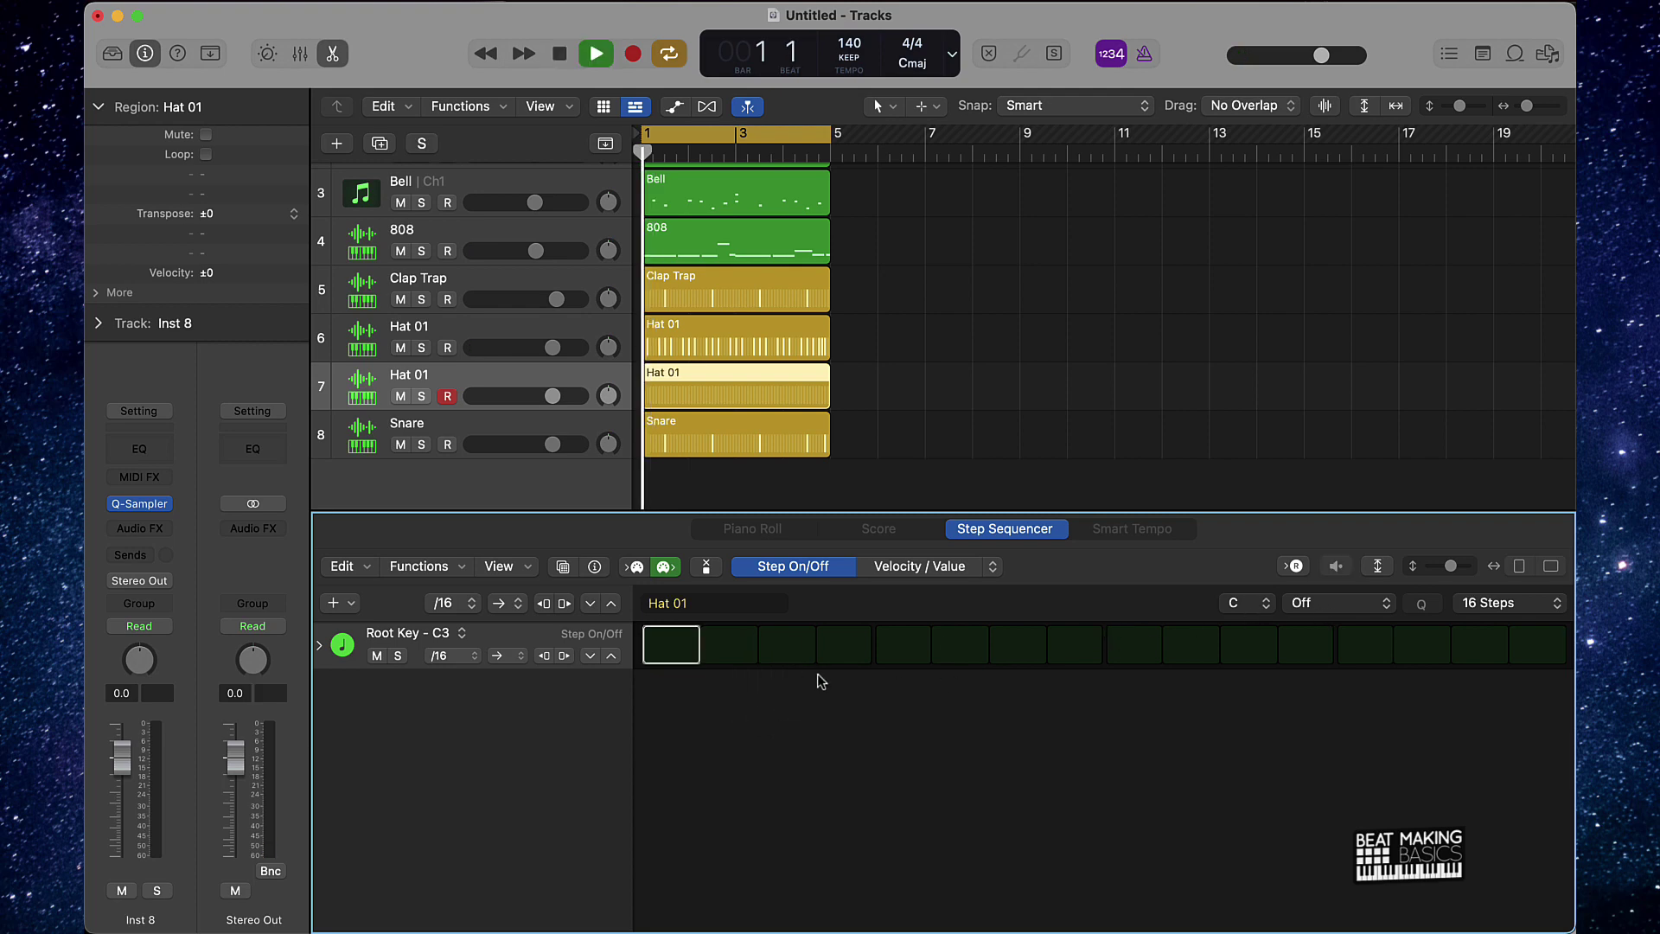
left_click(903, 654)
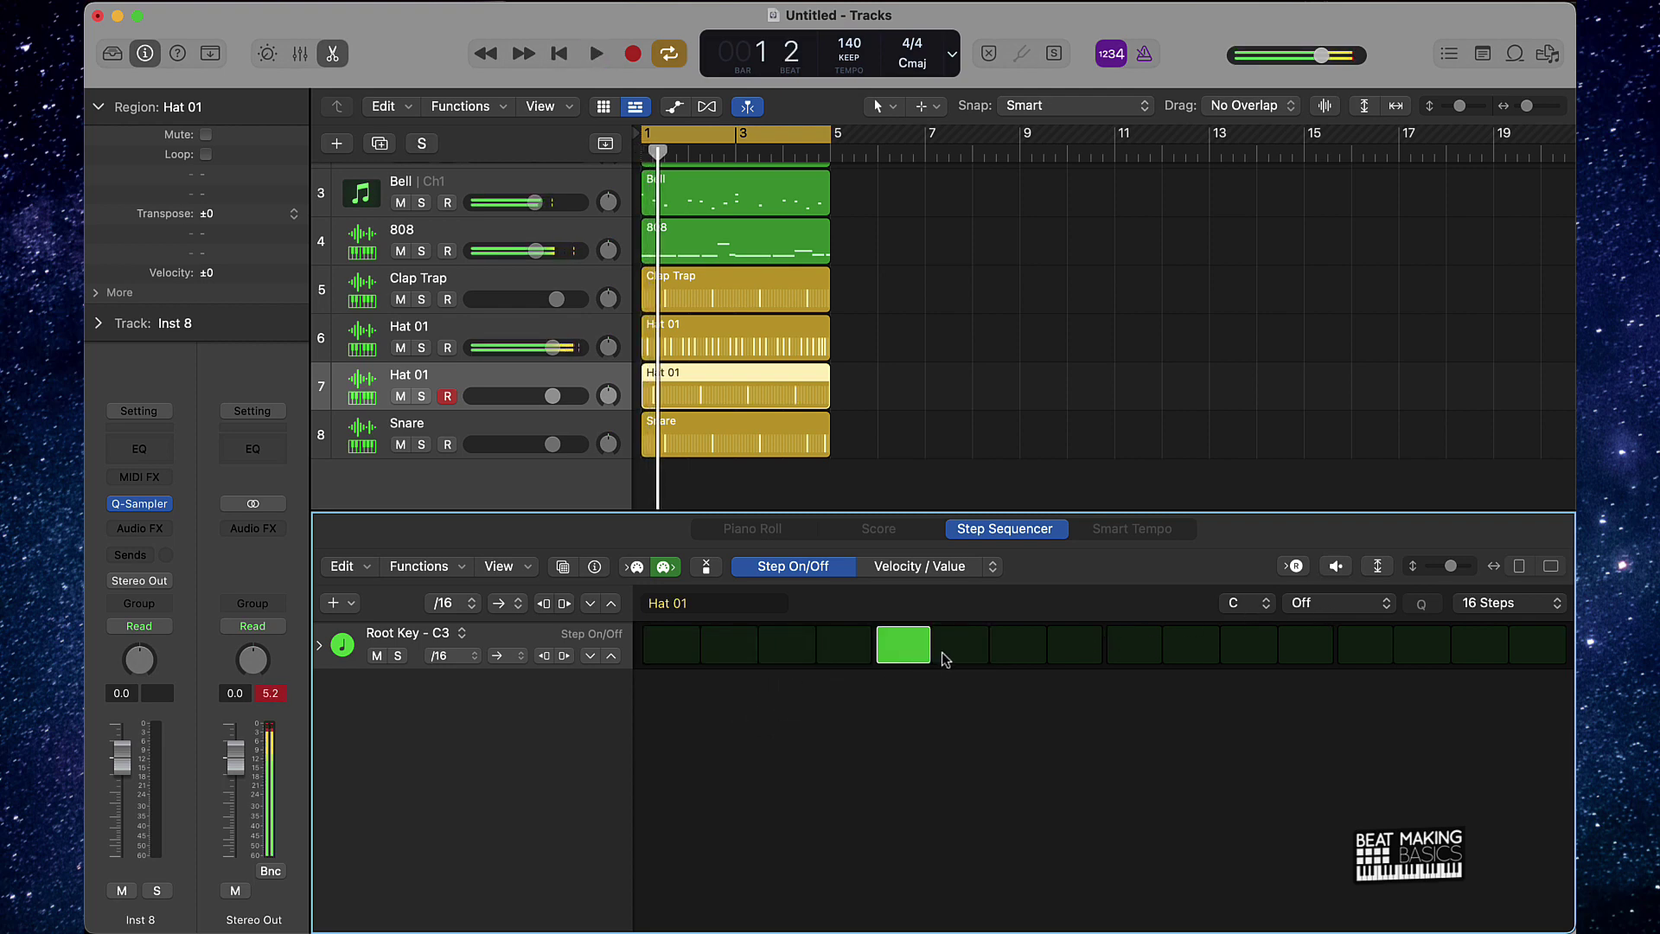
left_click(943, 657)
key("space")
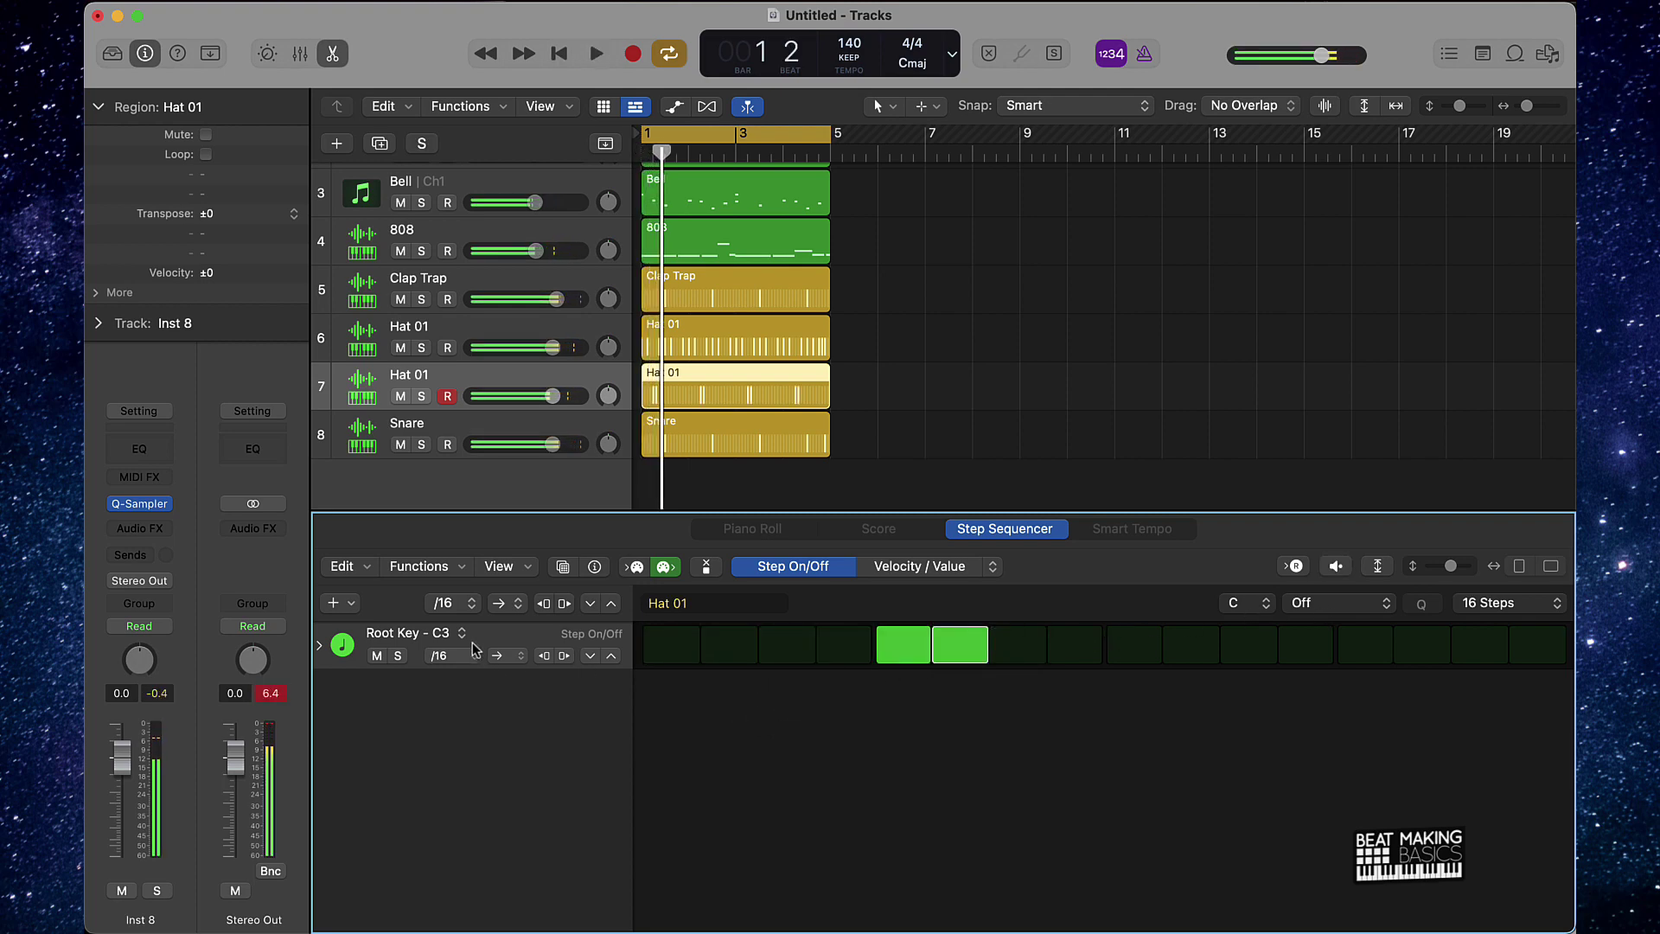
Change the second hi-hat row's note to D#3 and extend its pattern to 64 steps
left_click(474, 648)
mouse_move(432, 659)
mouse_move(553, 750)
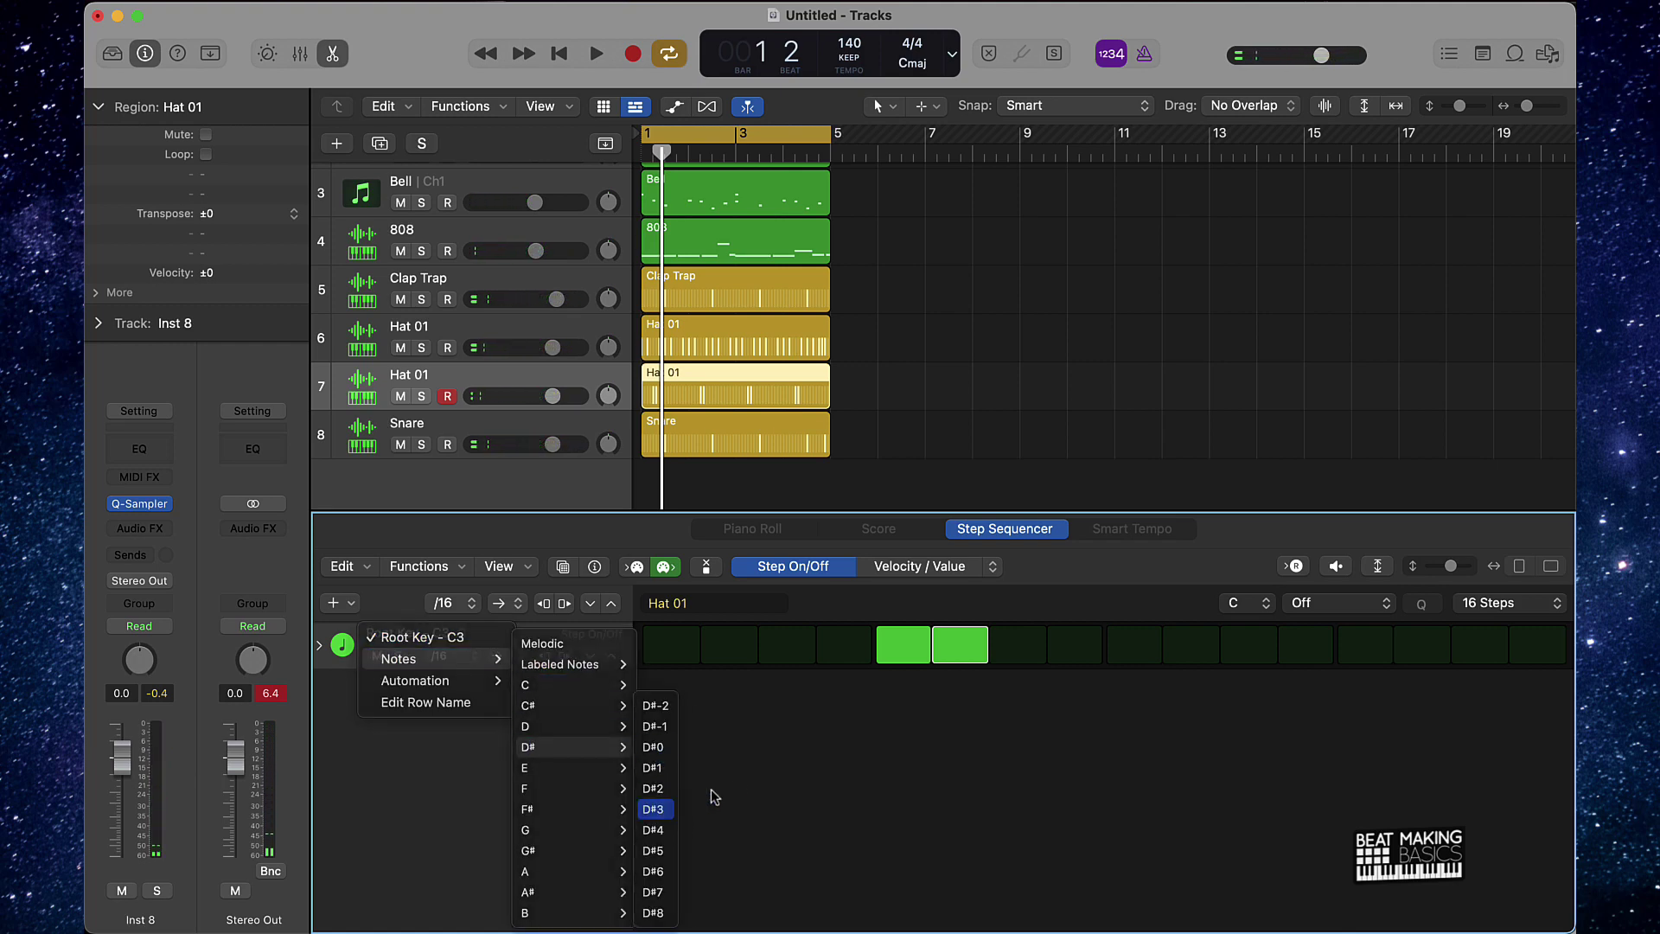
left_click(653, 809)
key("space")
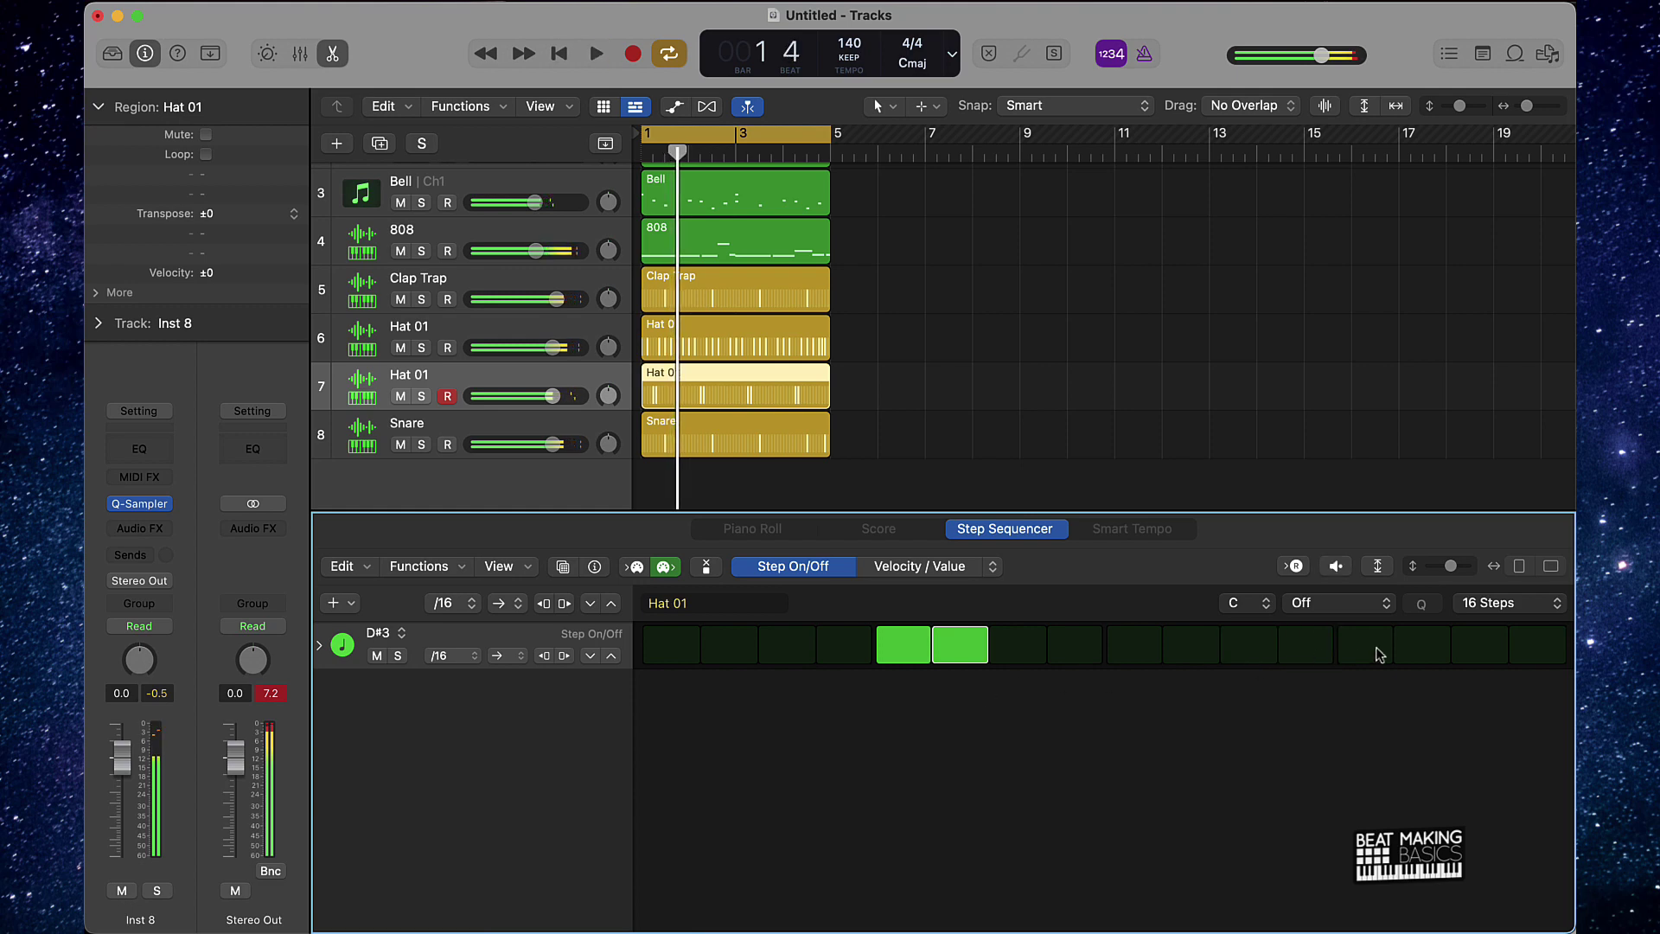
left_click(1503, 603)
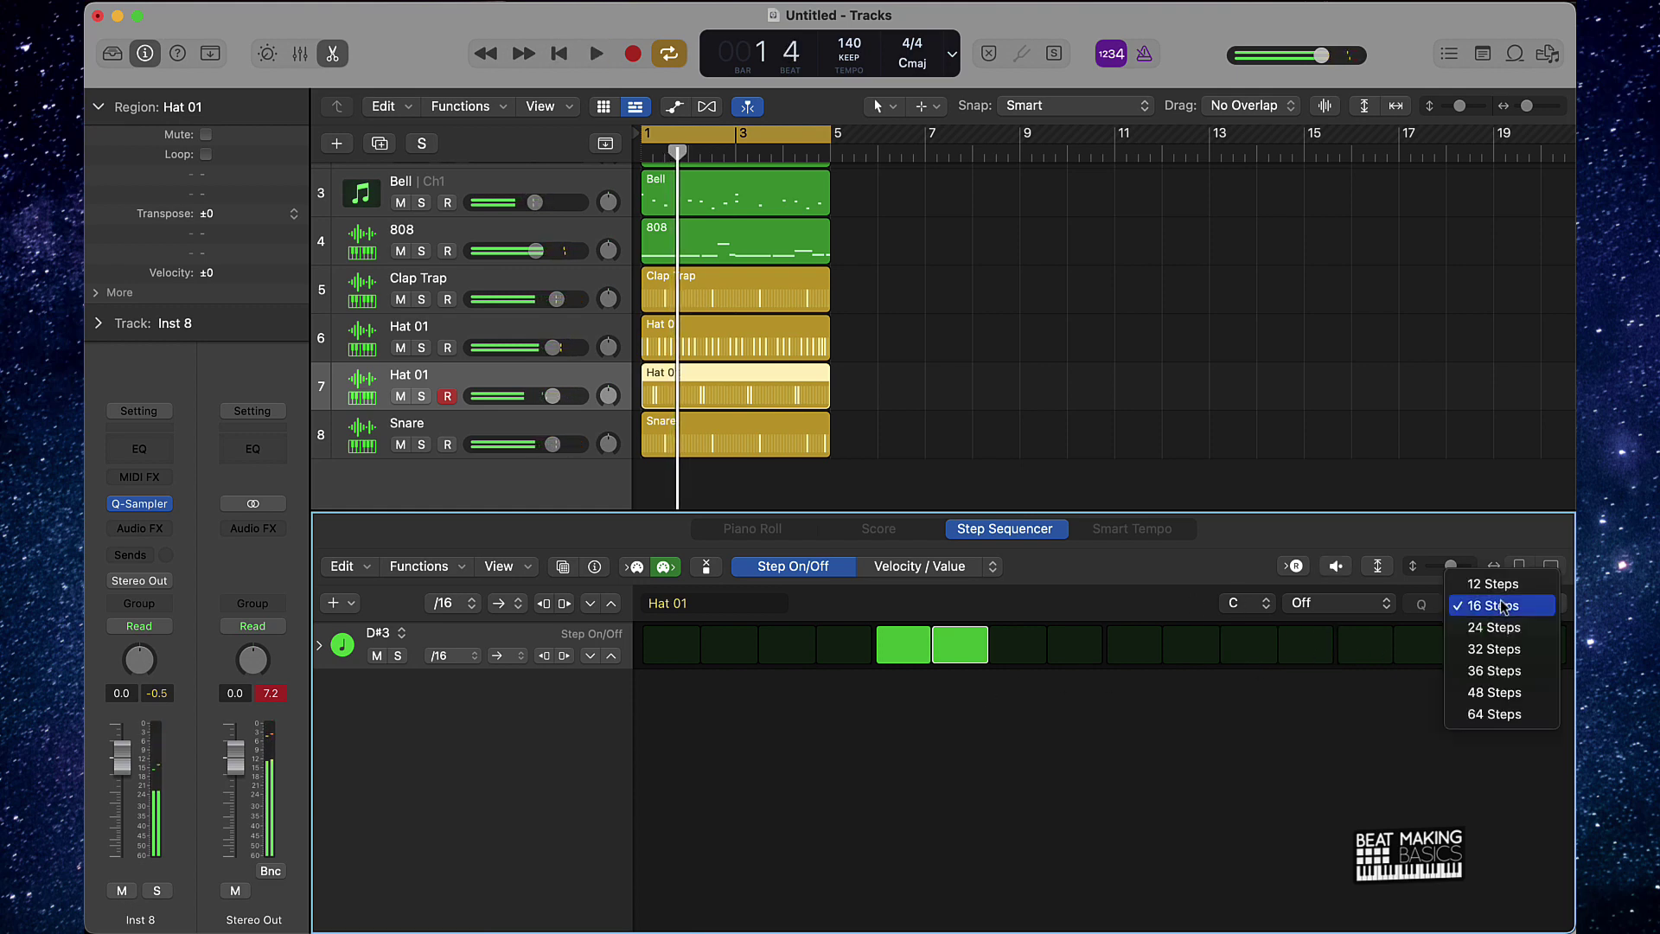
left_click(1500, 726)
Switch step editing to Note Repeat, set steps 5 and 6 of the second hi-hat to 2 repeats and play the loop
left_click(947, 577)
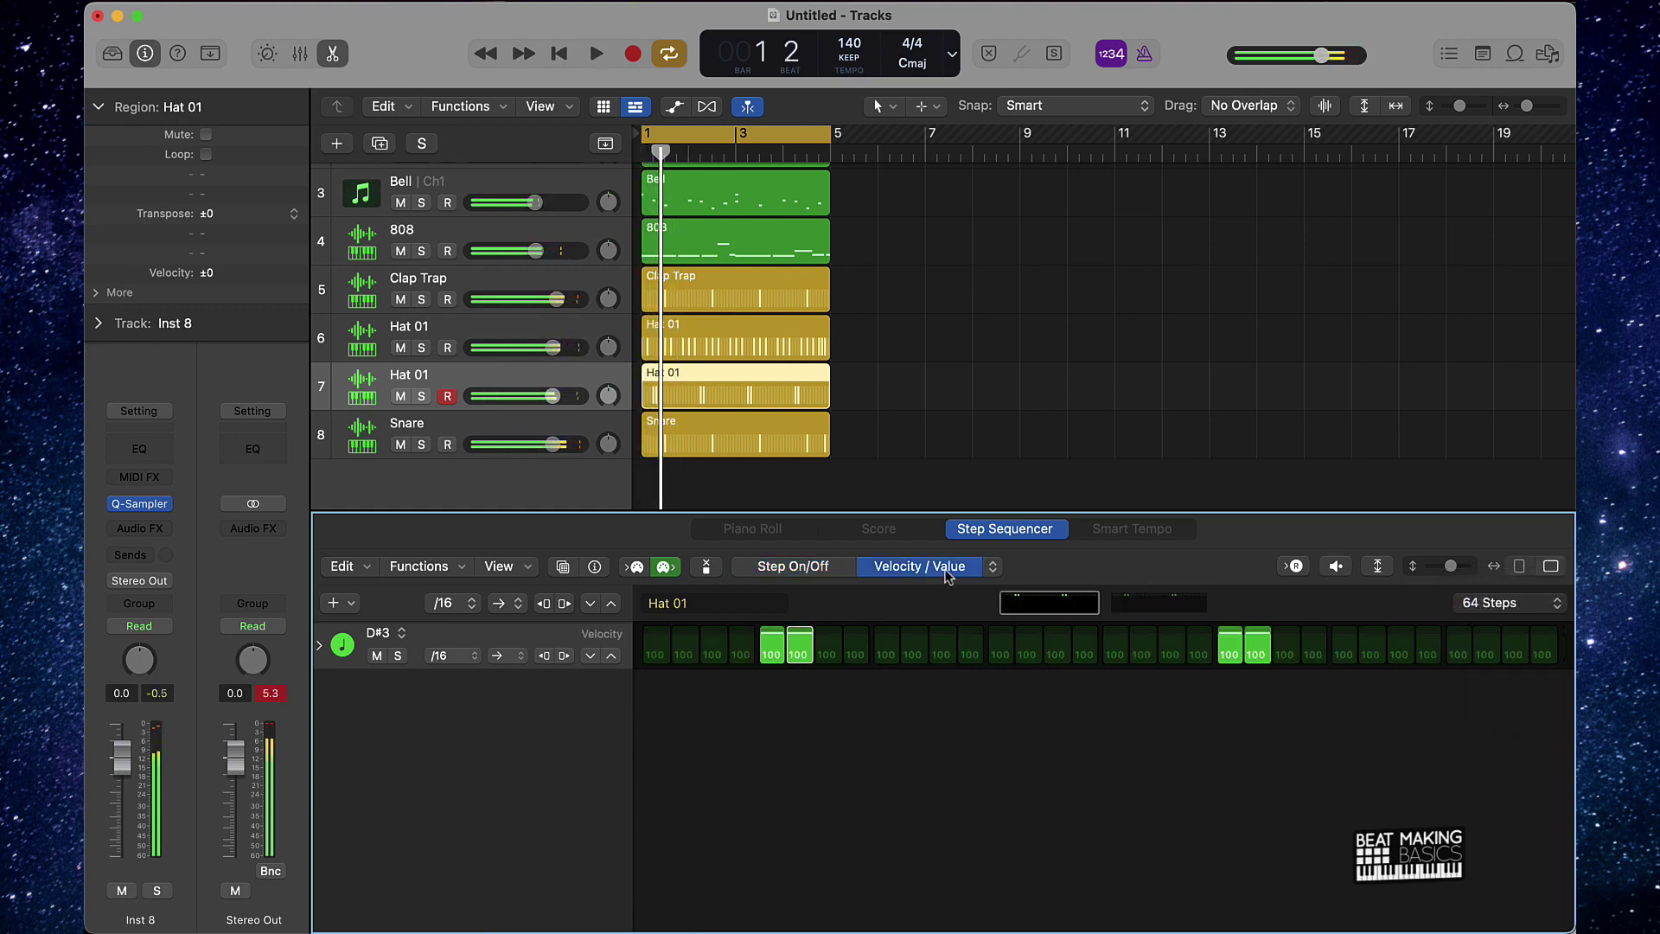
left_click(948, 576)
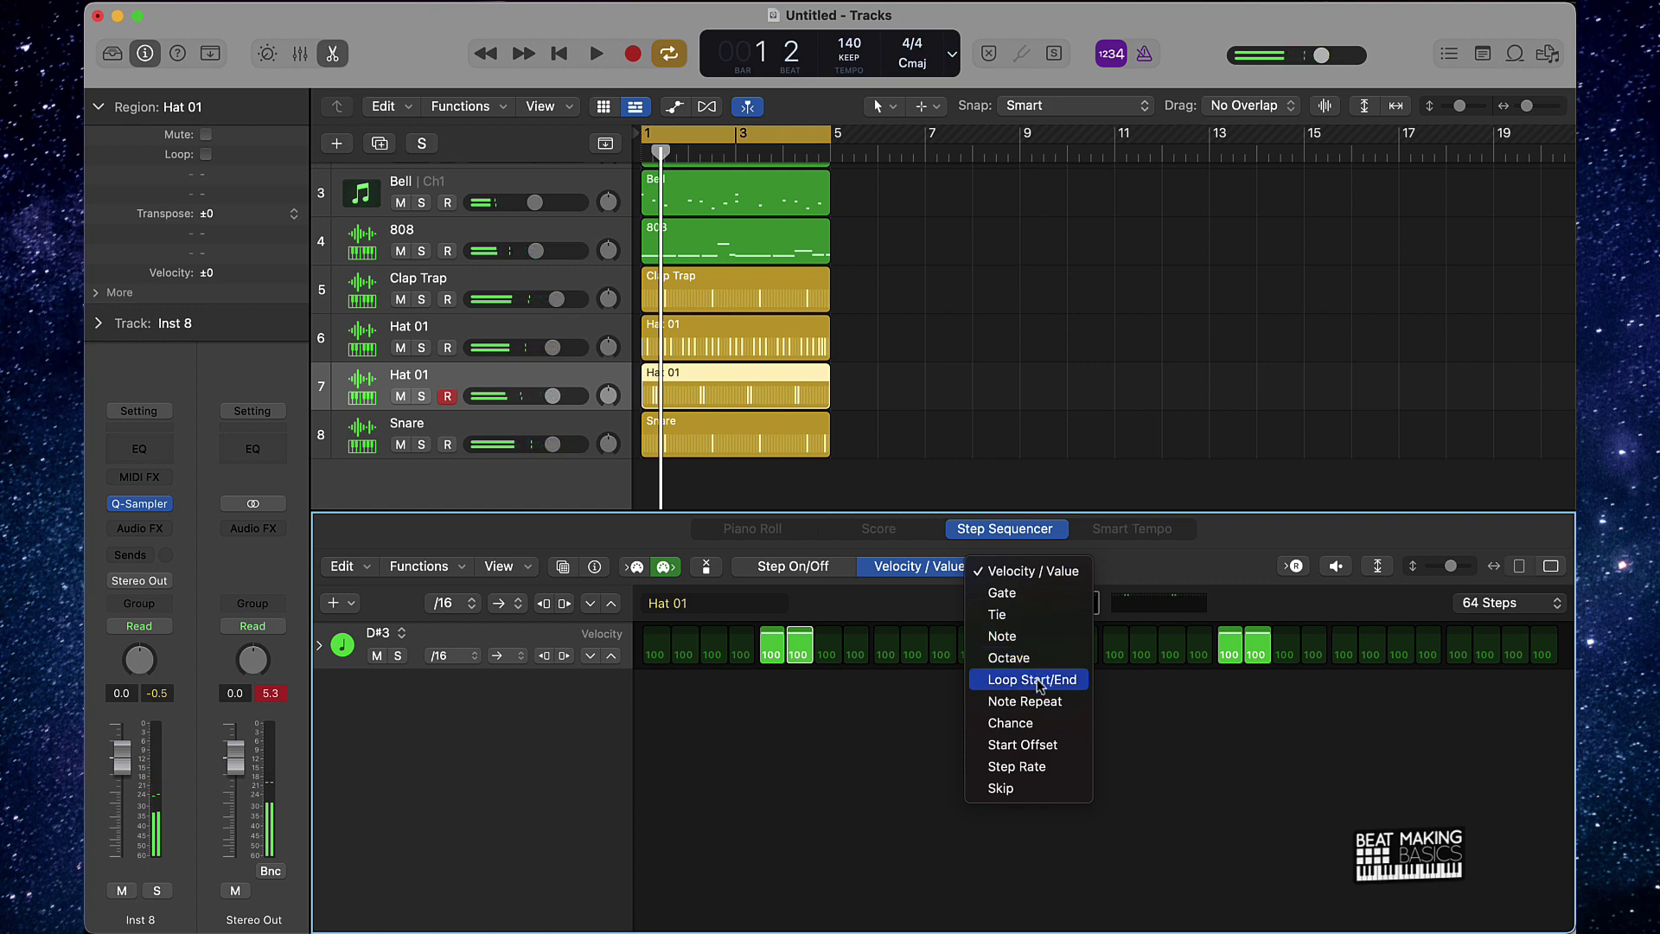
left_click(1037, 701)
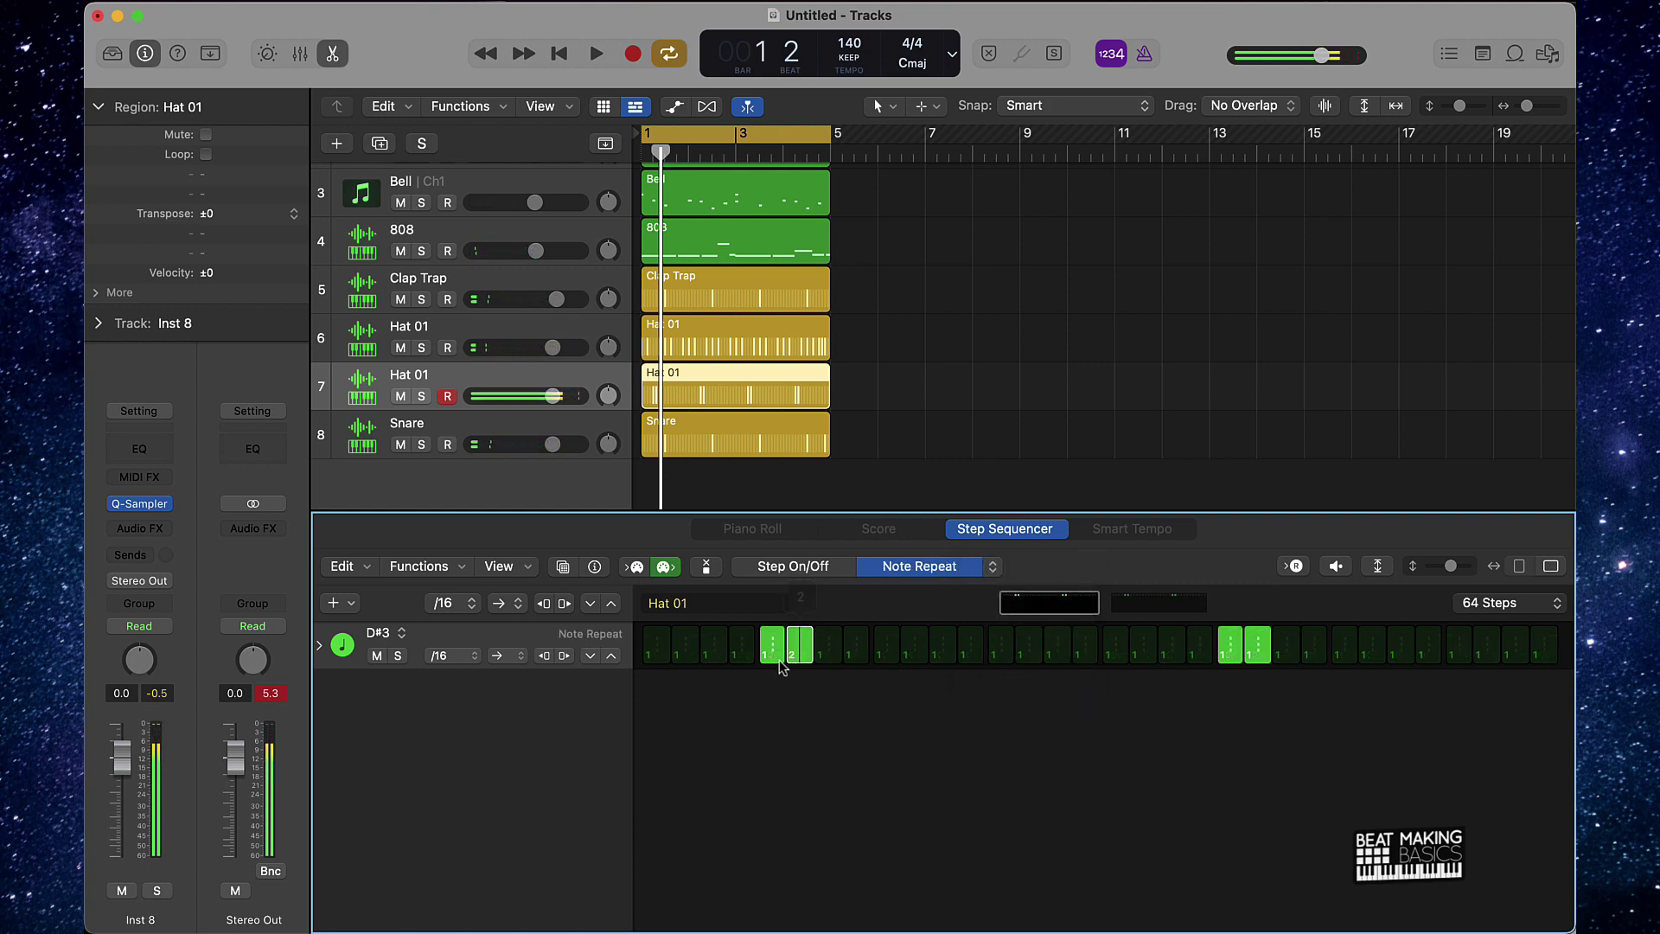
left_click(779, 661)
key("space")
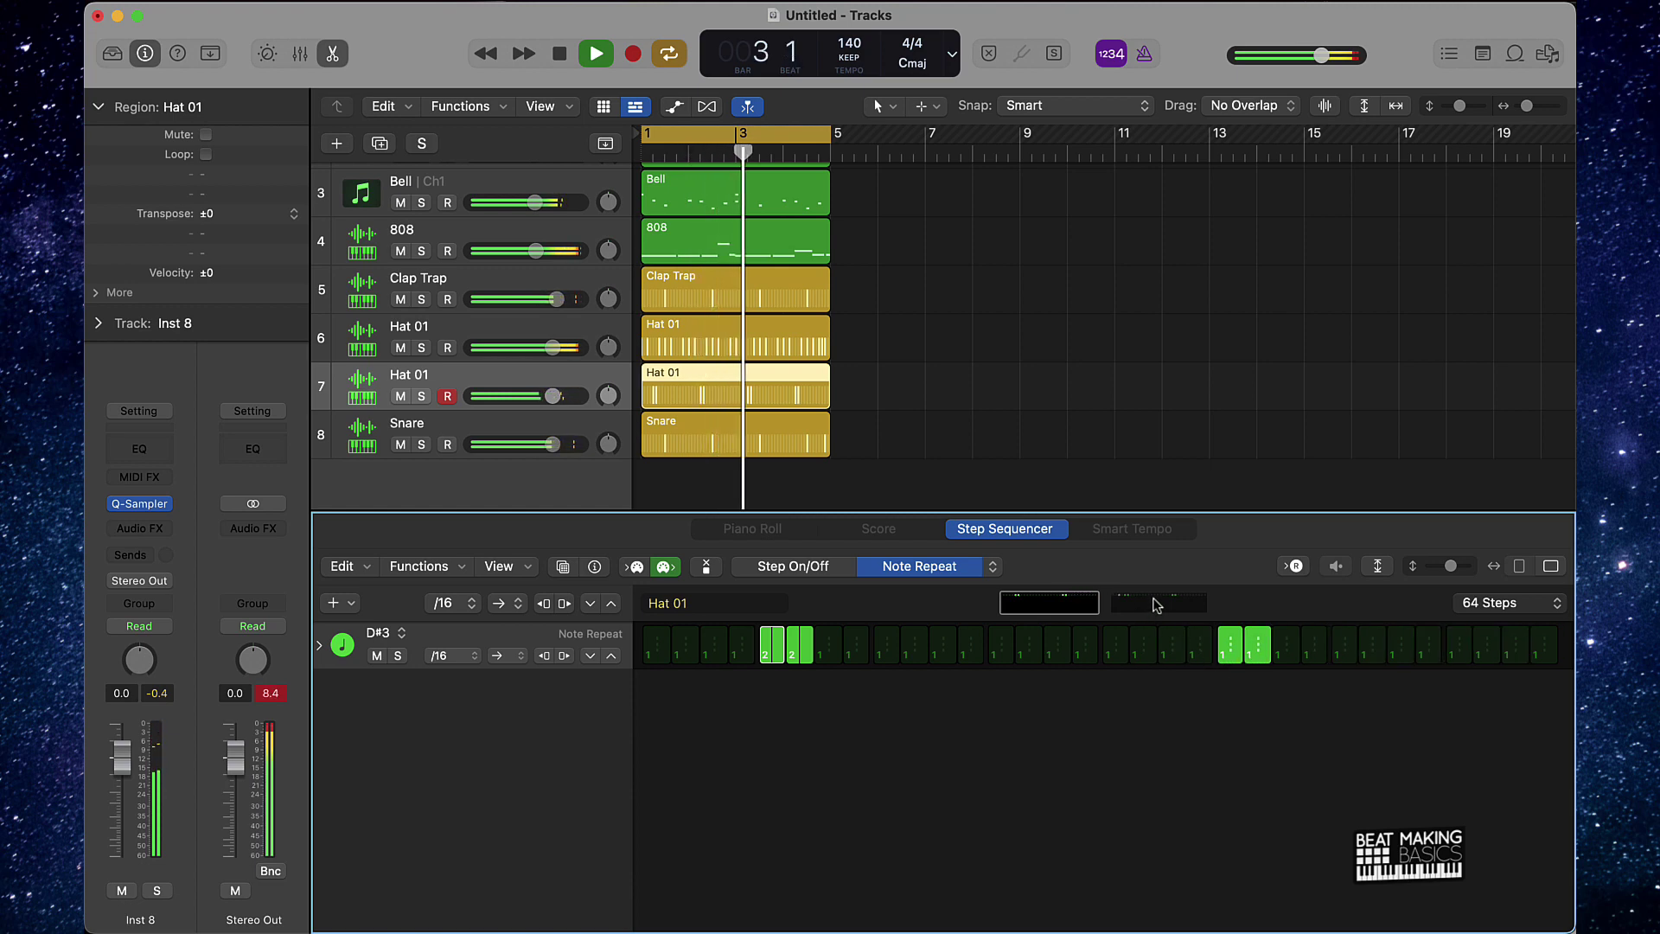
Set Note Repeat to 2 on steps 53 and 54 in the second hi-hat pattern's second half and audition the loop
left_click_drag(772, 644, 823, 676)
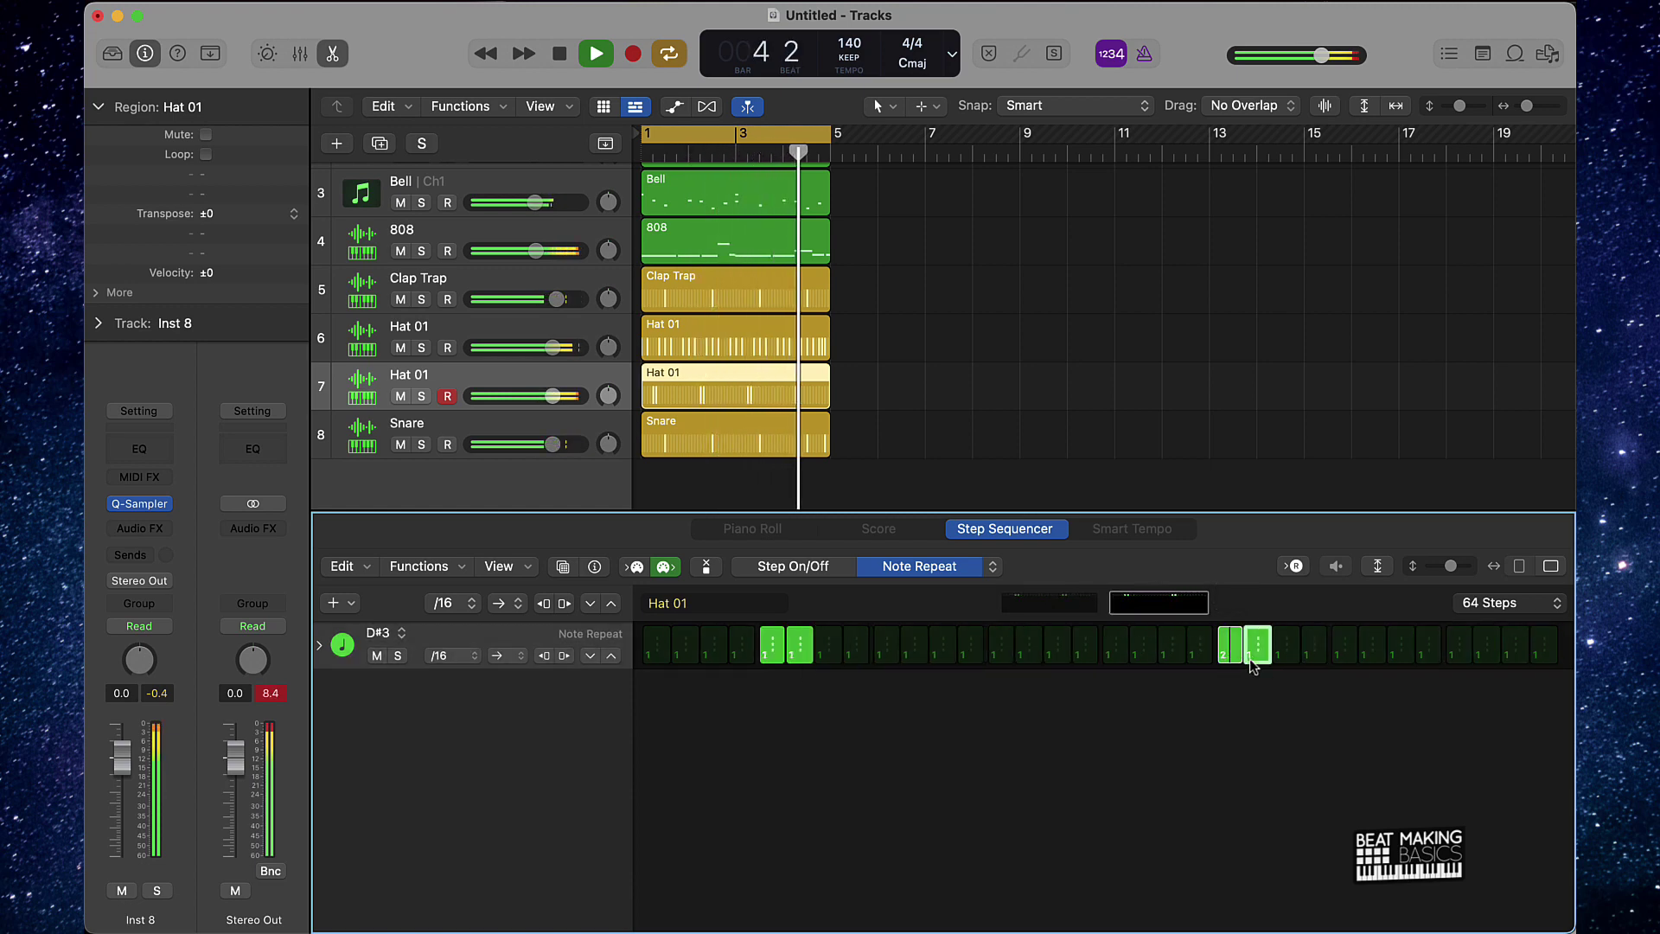
left_click_drag(1230, 653, 1257, 653)
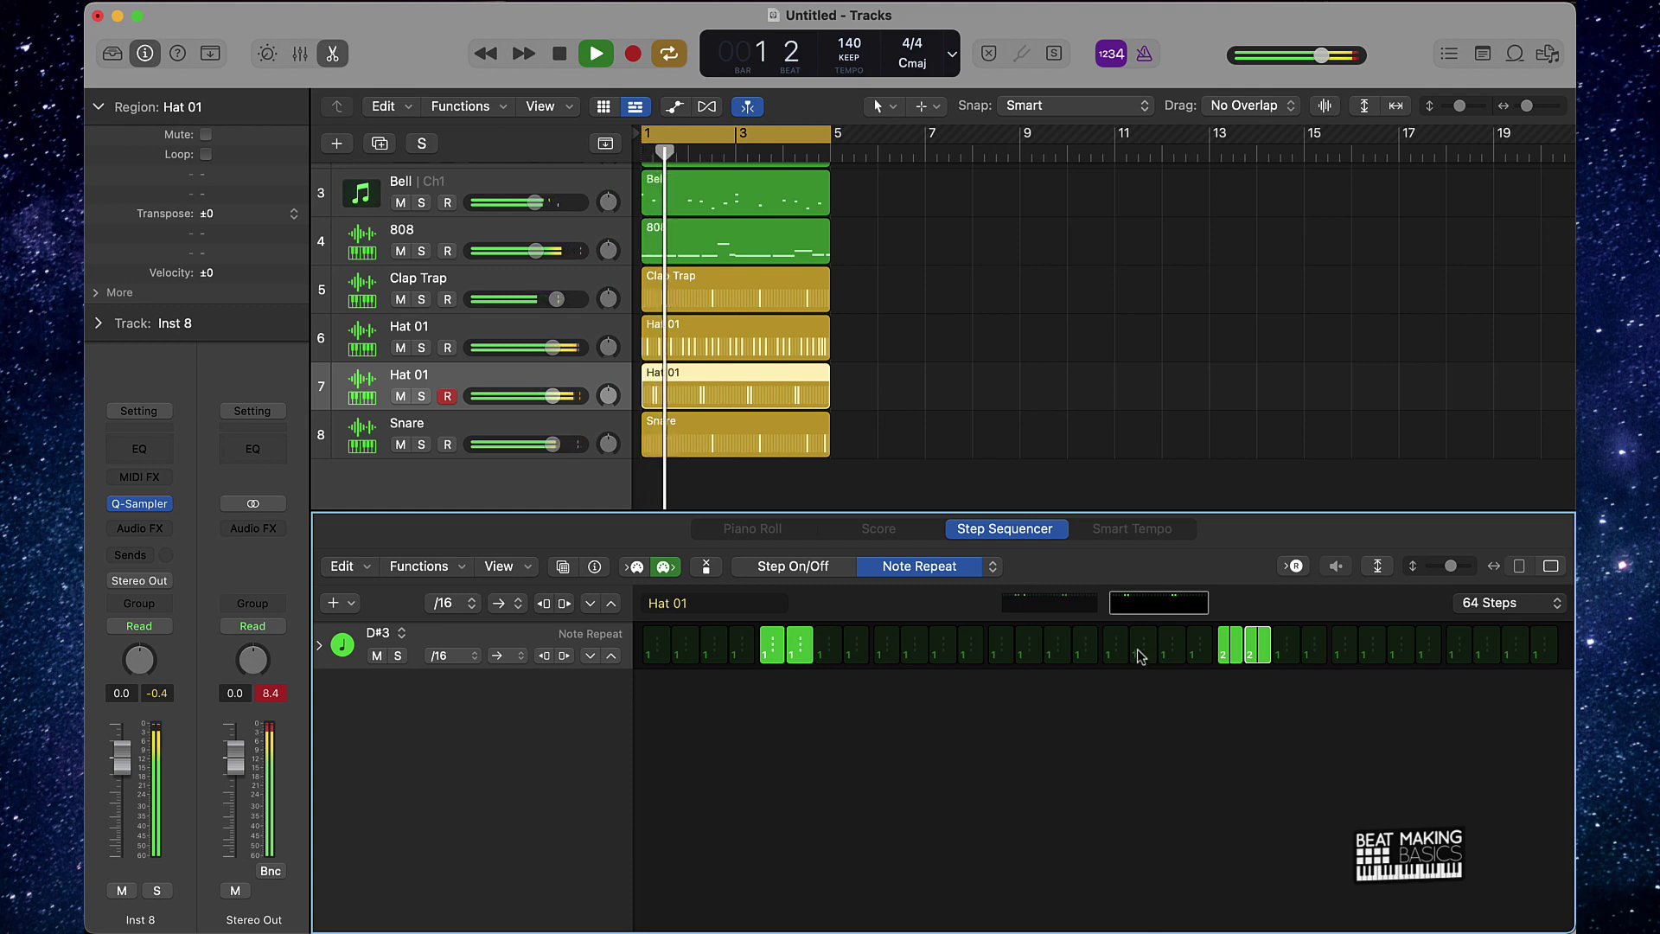
scroll(690, 448, "right", 1)
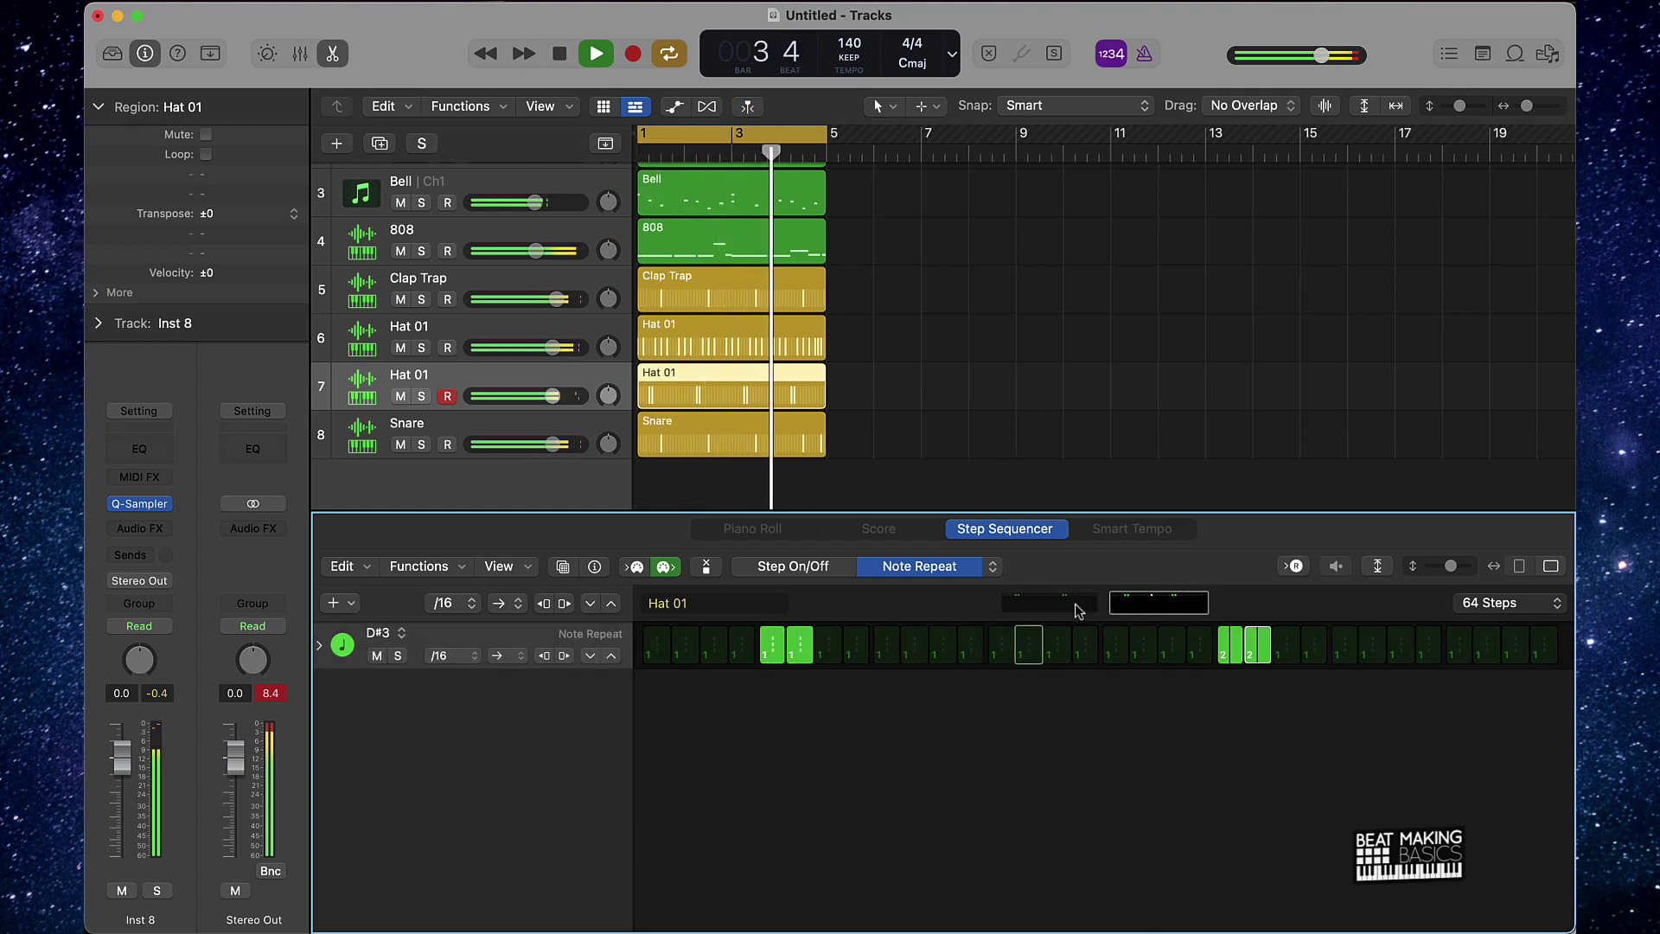
left_click(972, 406)
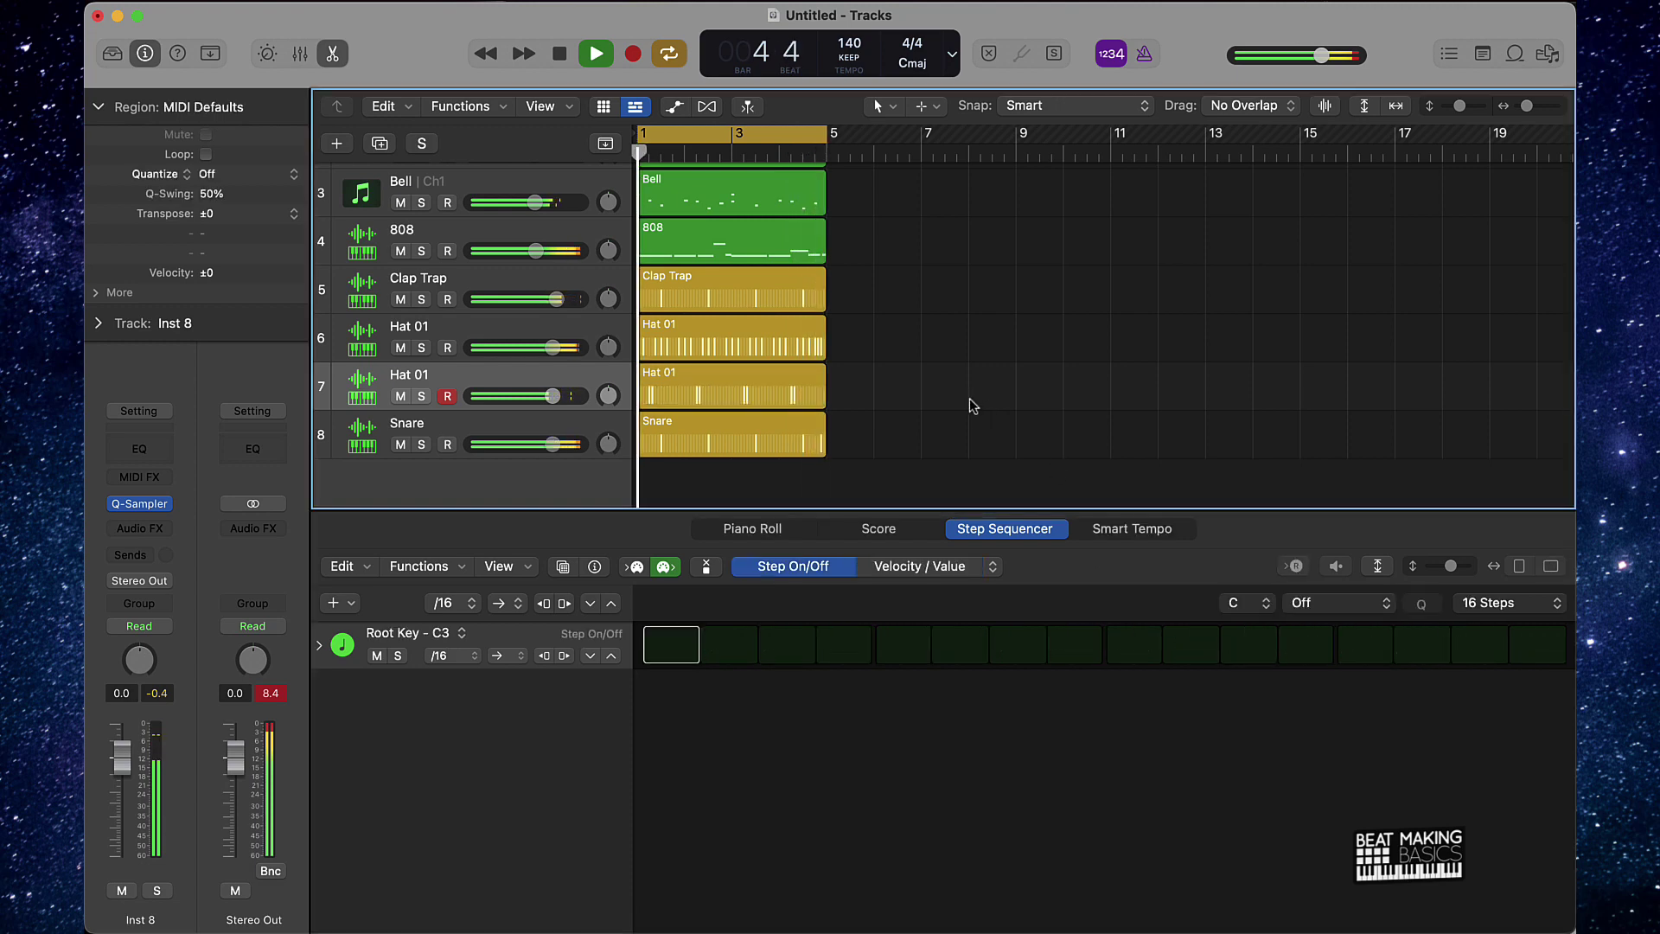
key("space")
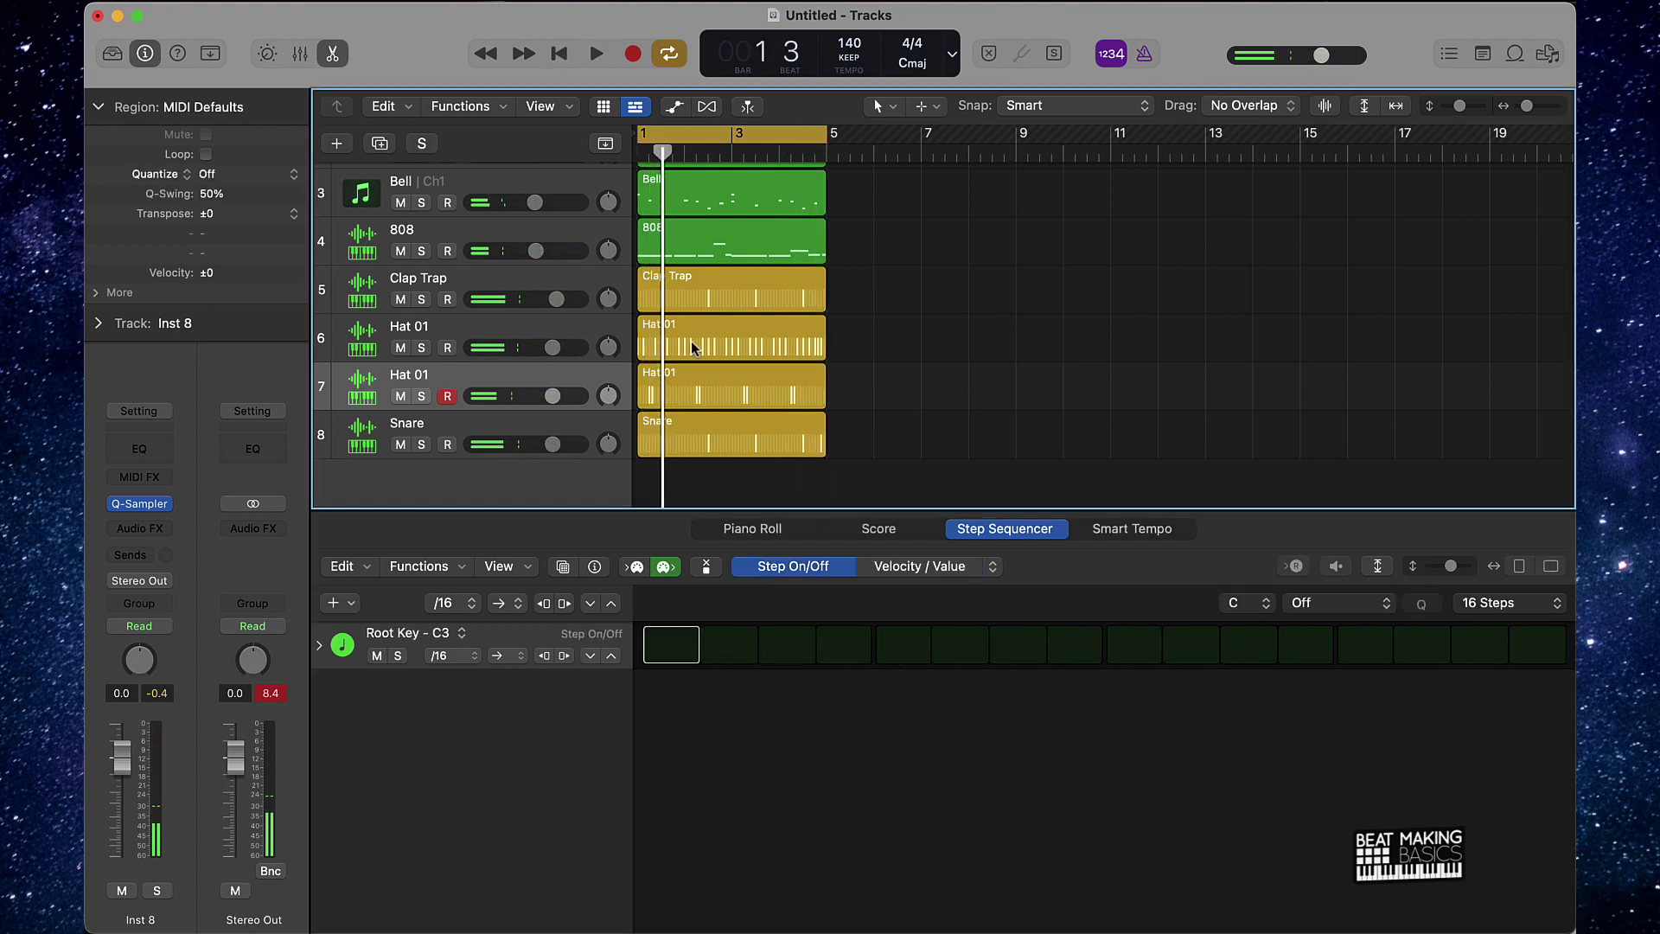
Fit all tracks in view and add another Quick Sampler instrument track below the Snare track
key("z")
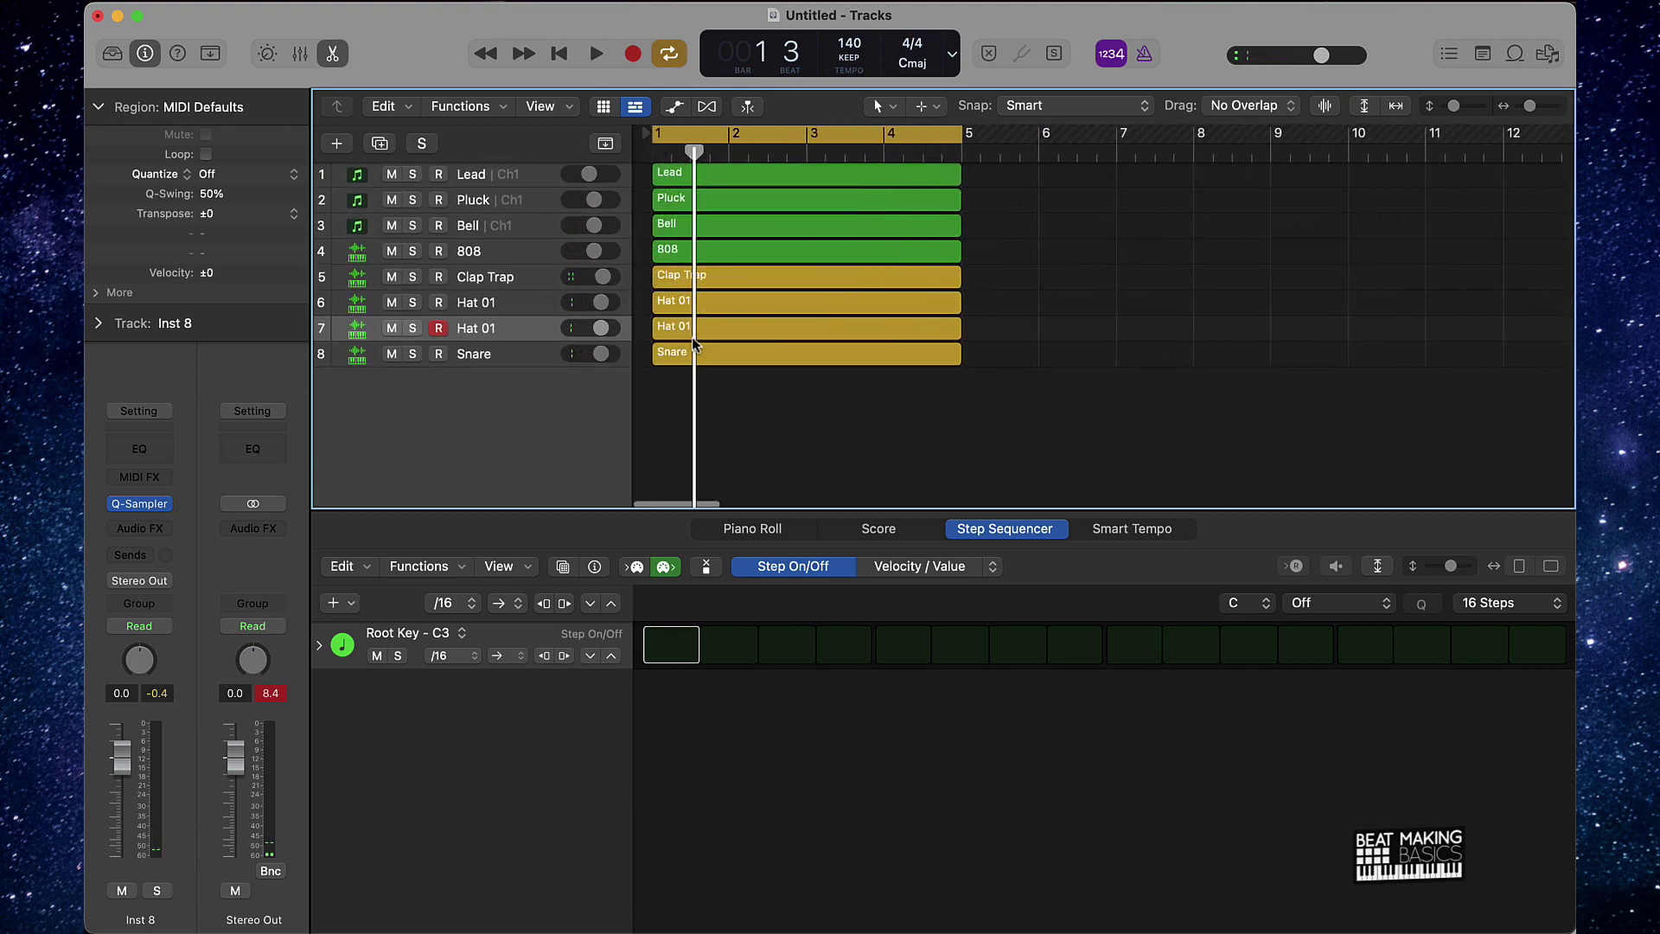
left_click(371, 358)
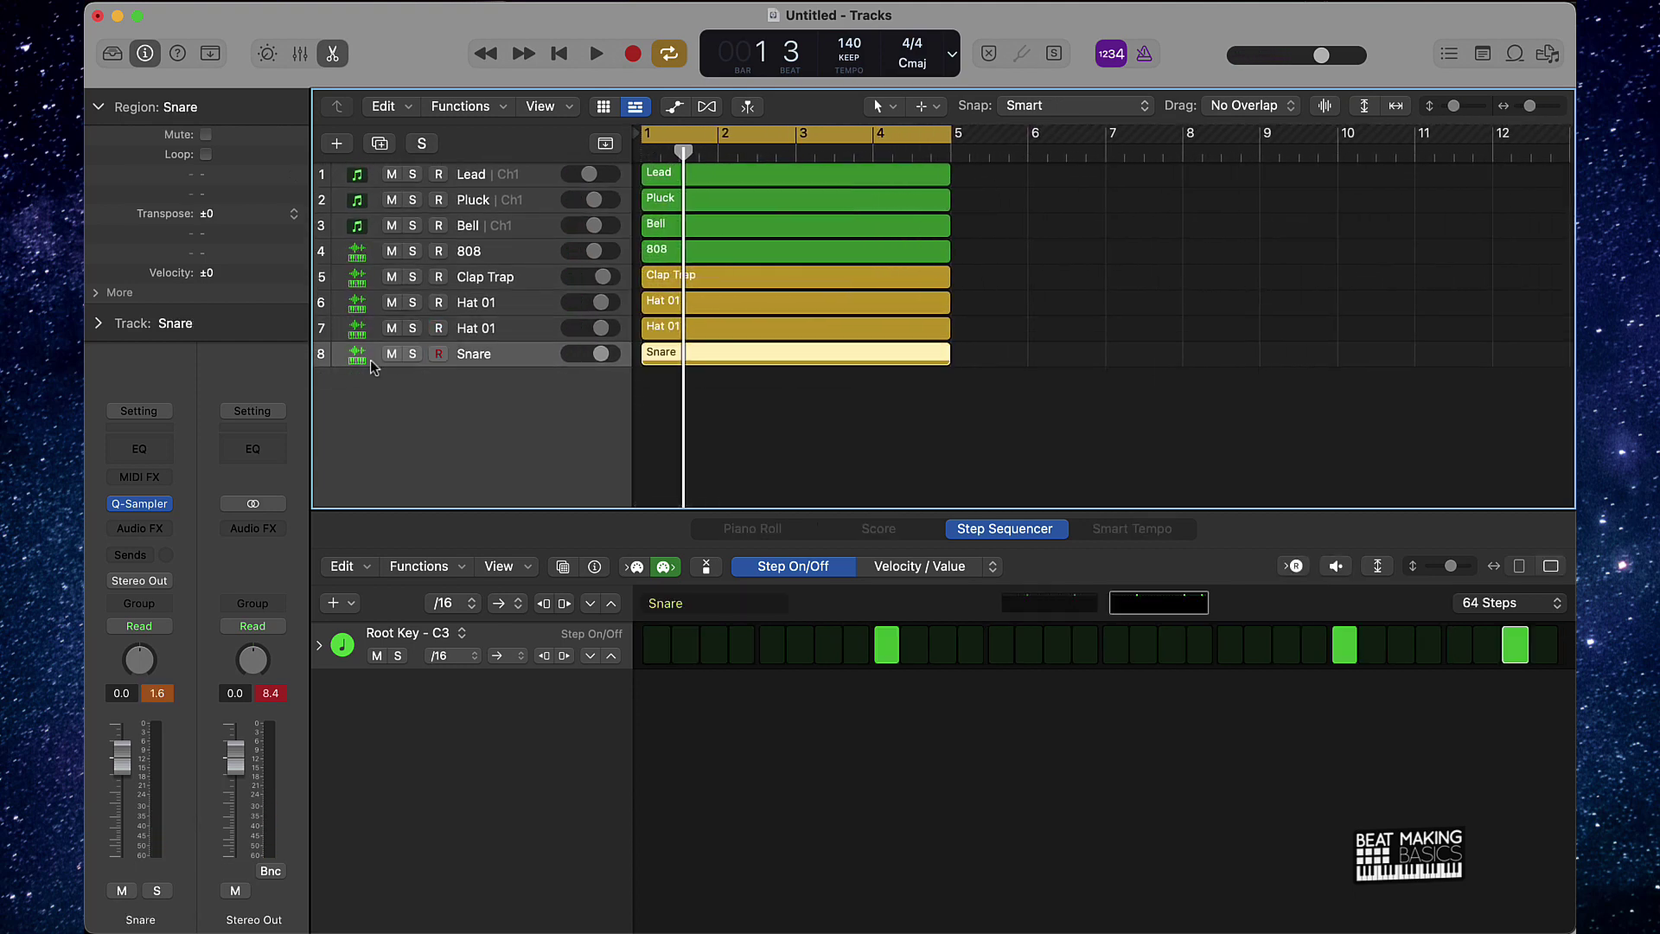
left_click(338, 146)
left_click(1143, 680)
left_click(624, 288)
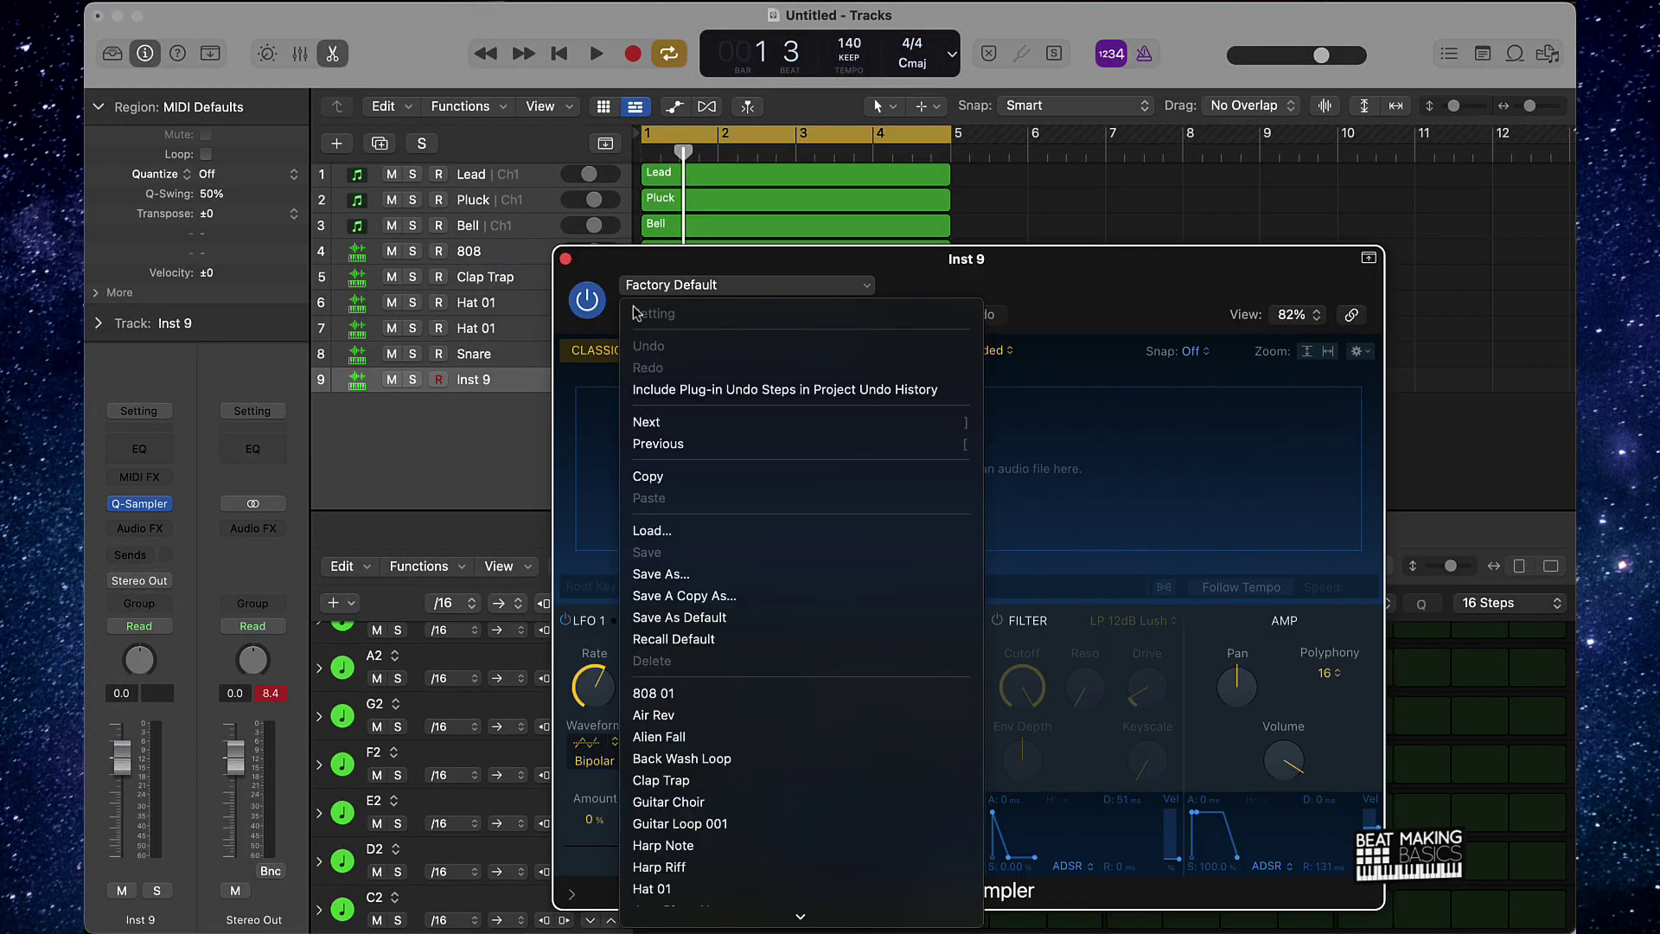
left_click(1077, 352)
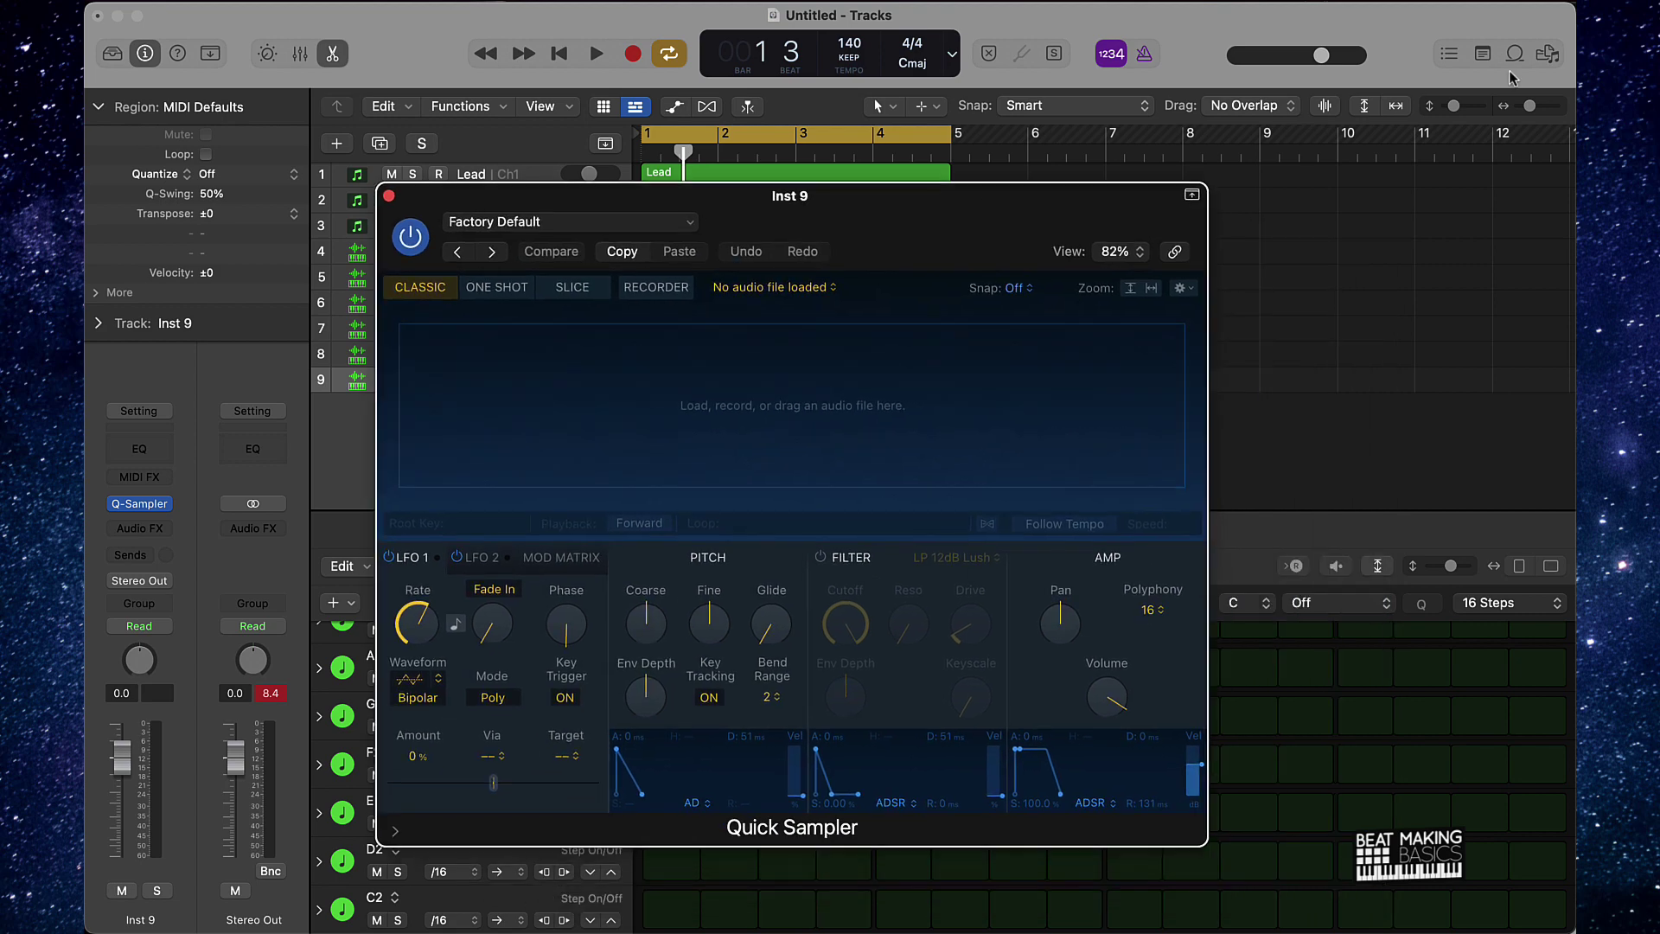
Browse all files for drum samples and open the **NEXT LEVEL DRUM KIT** folder inside Downloads
left_click(1546, 54)
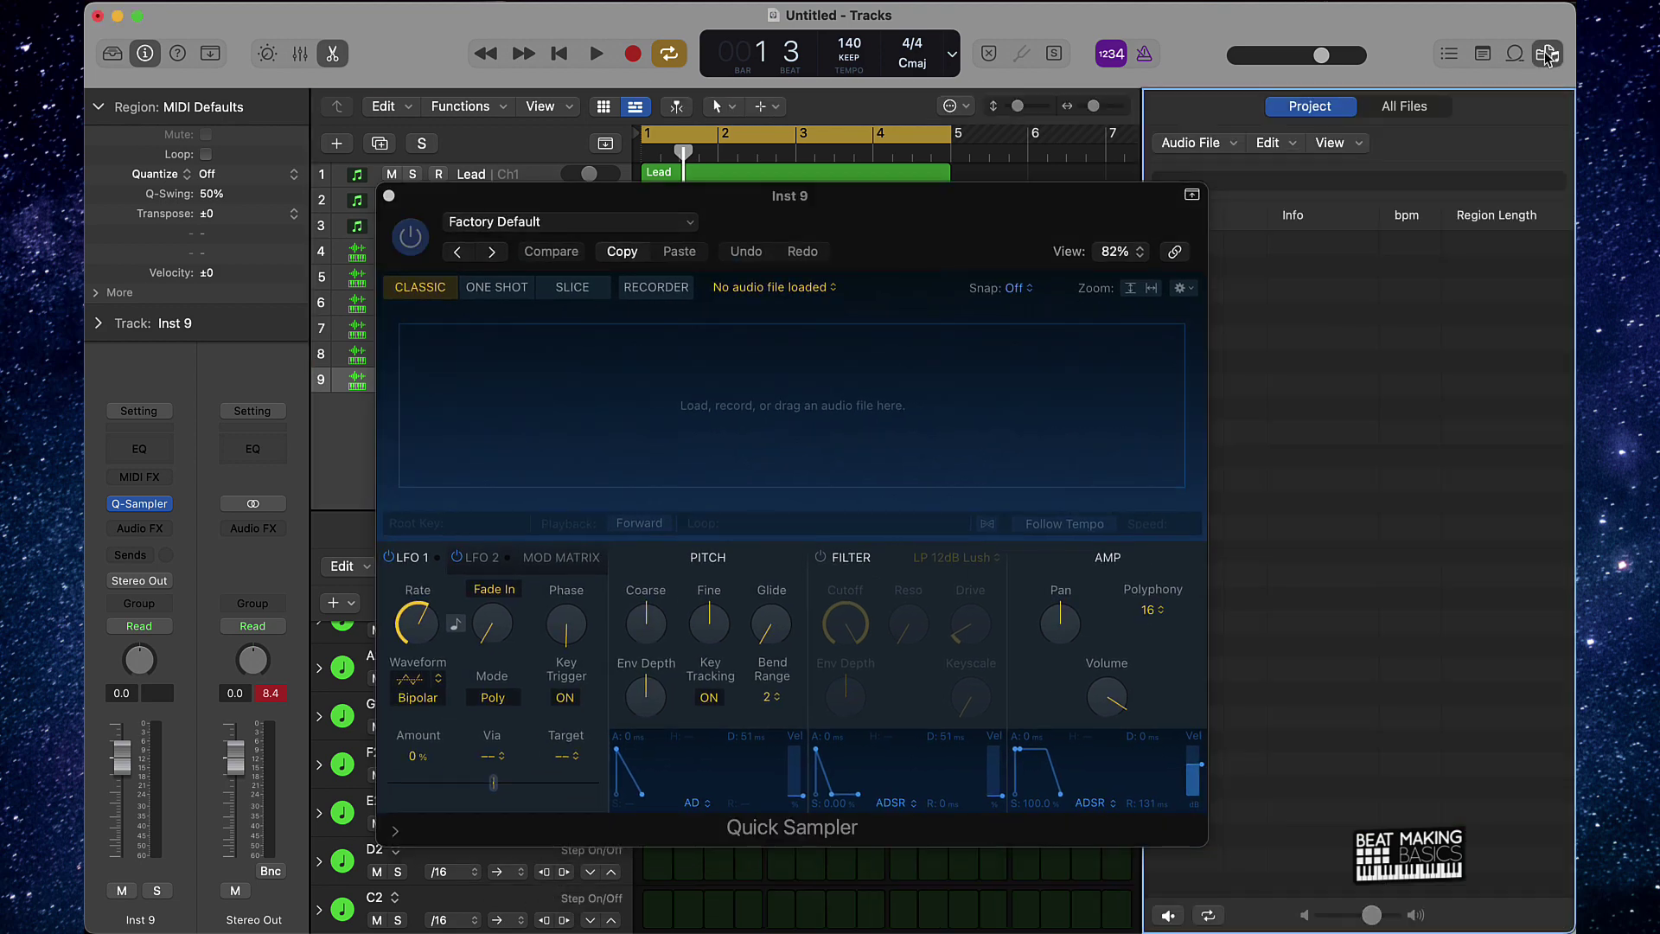
left_click(1087, 201)
left_click(1404, 107)
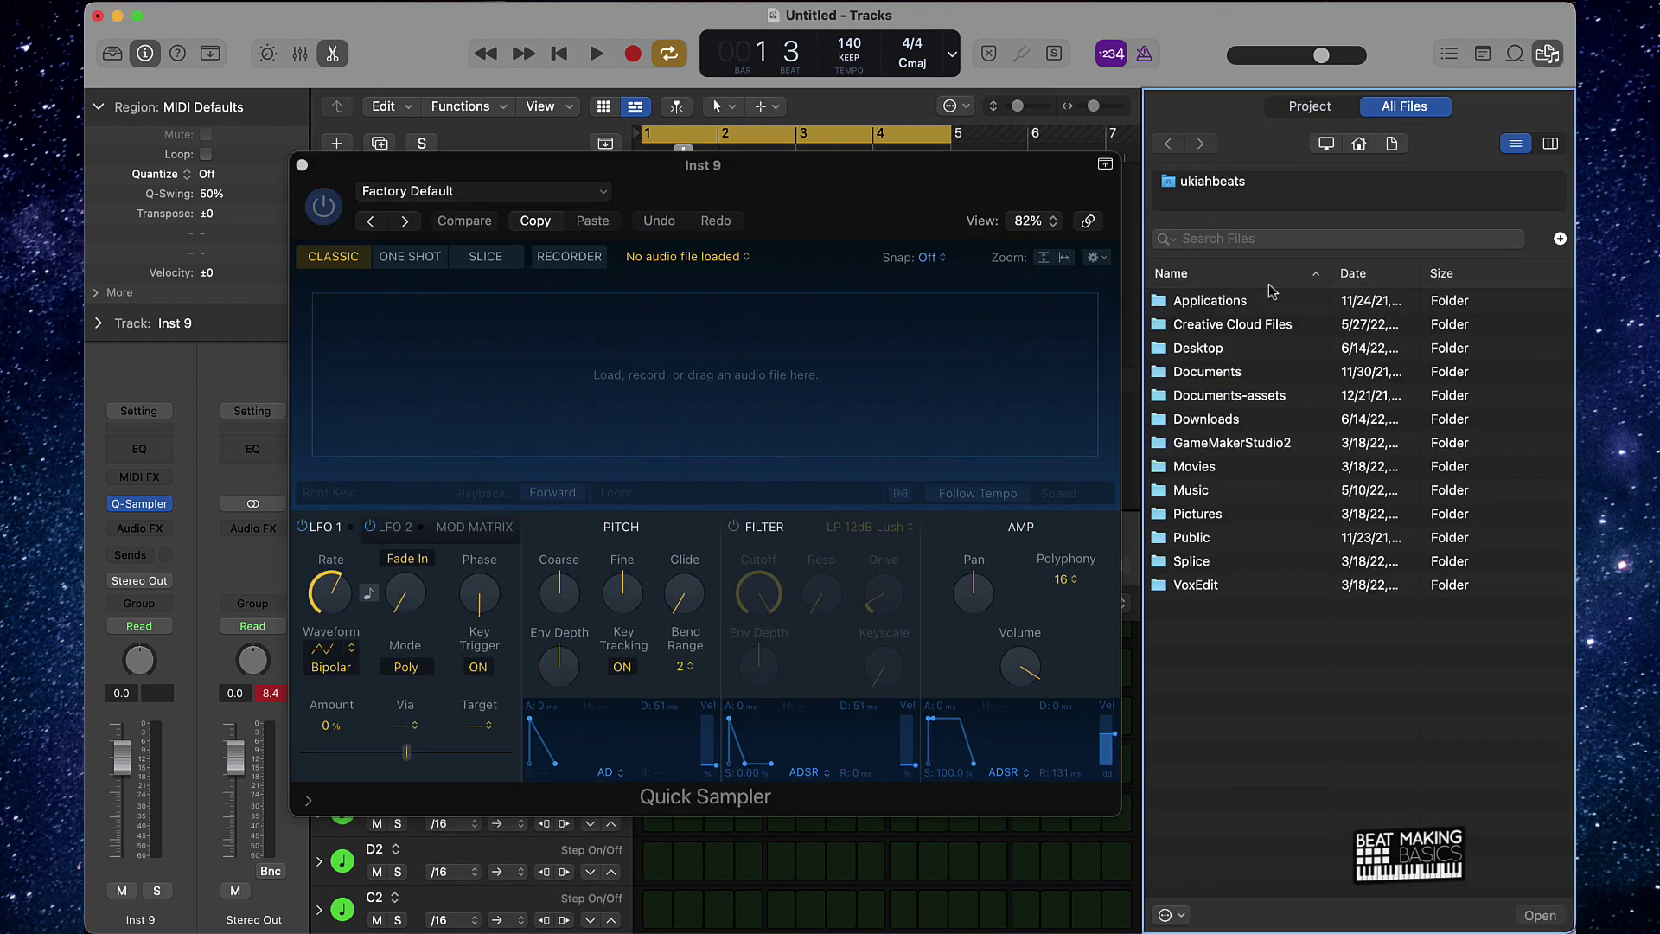
left_click(1210, 420)
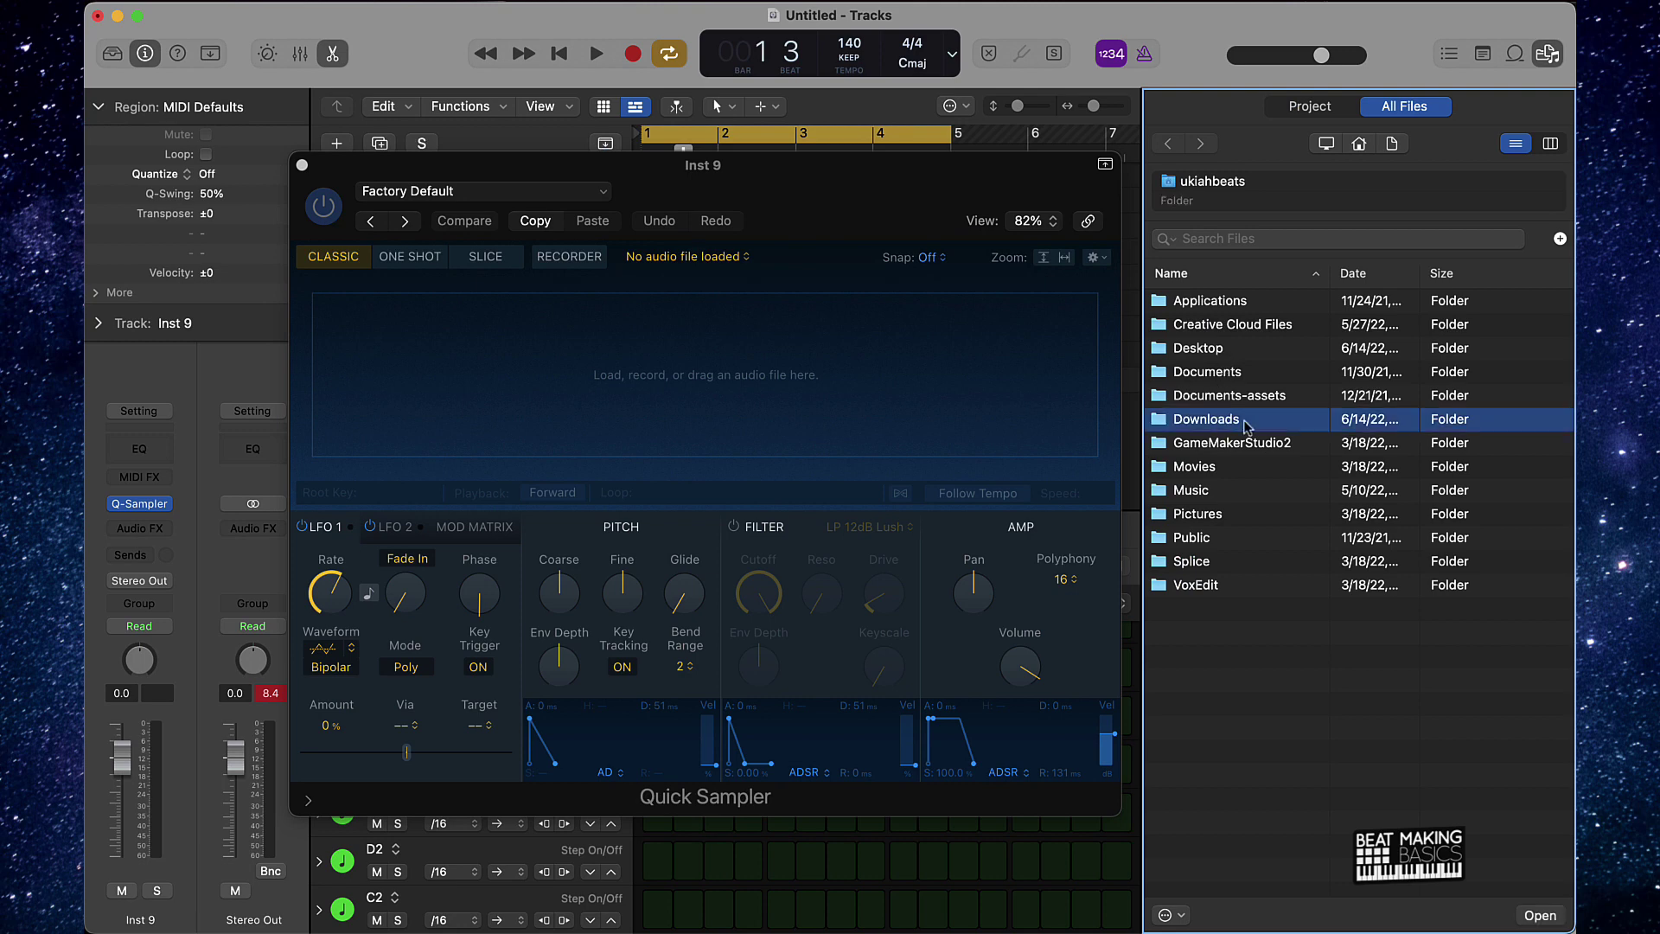
double_click(1208, 422)
double_click(1203, 302)
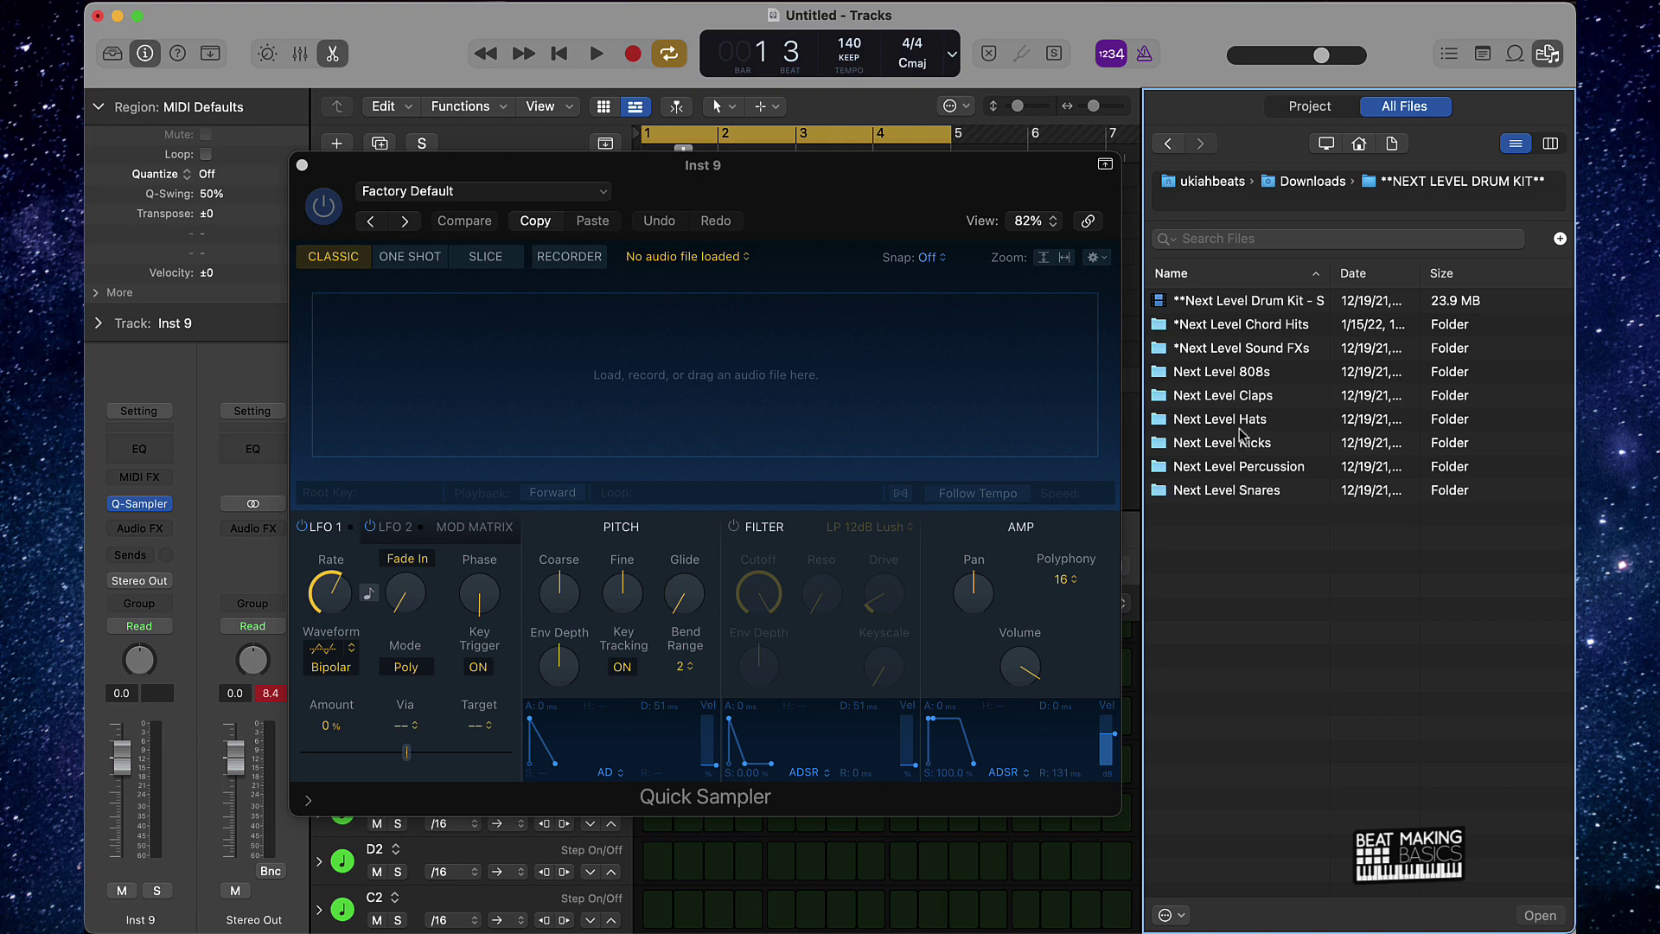
left_click(1243, 425)
double_click(1244, 426)
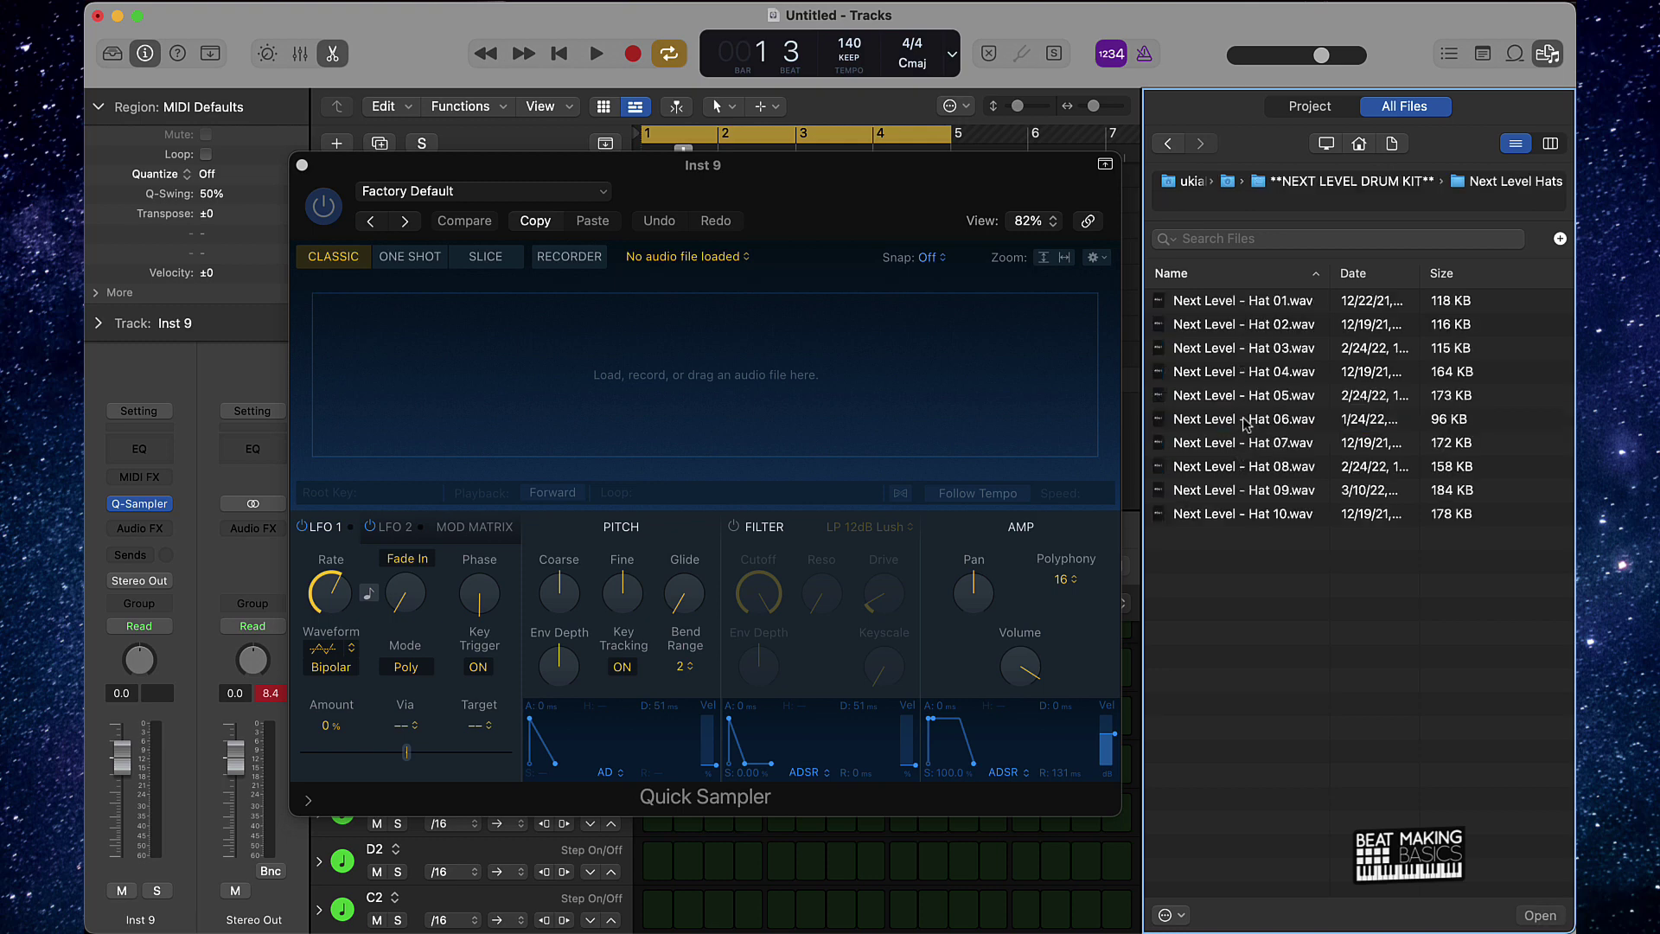
left_click(1168, 144)
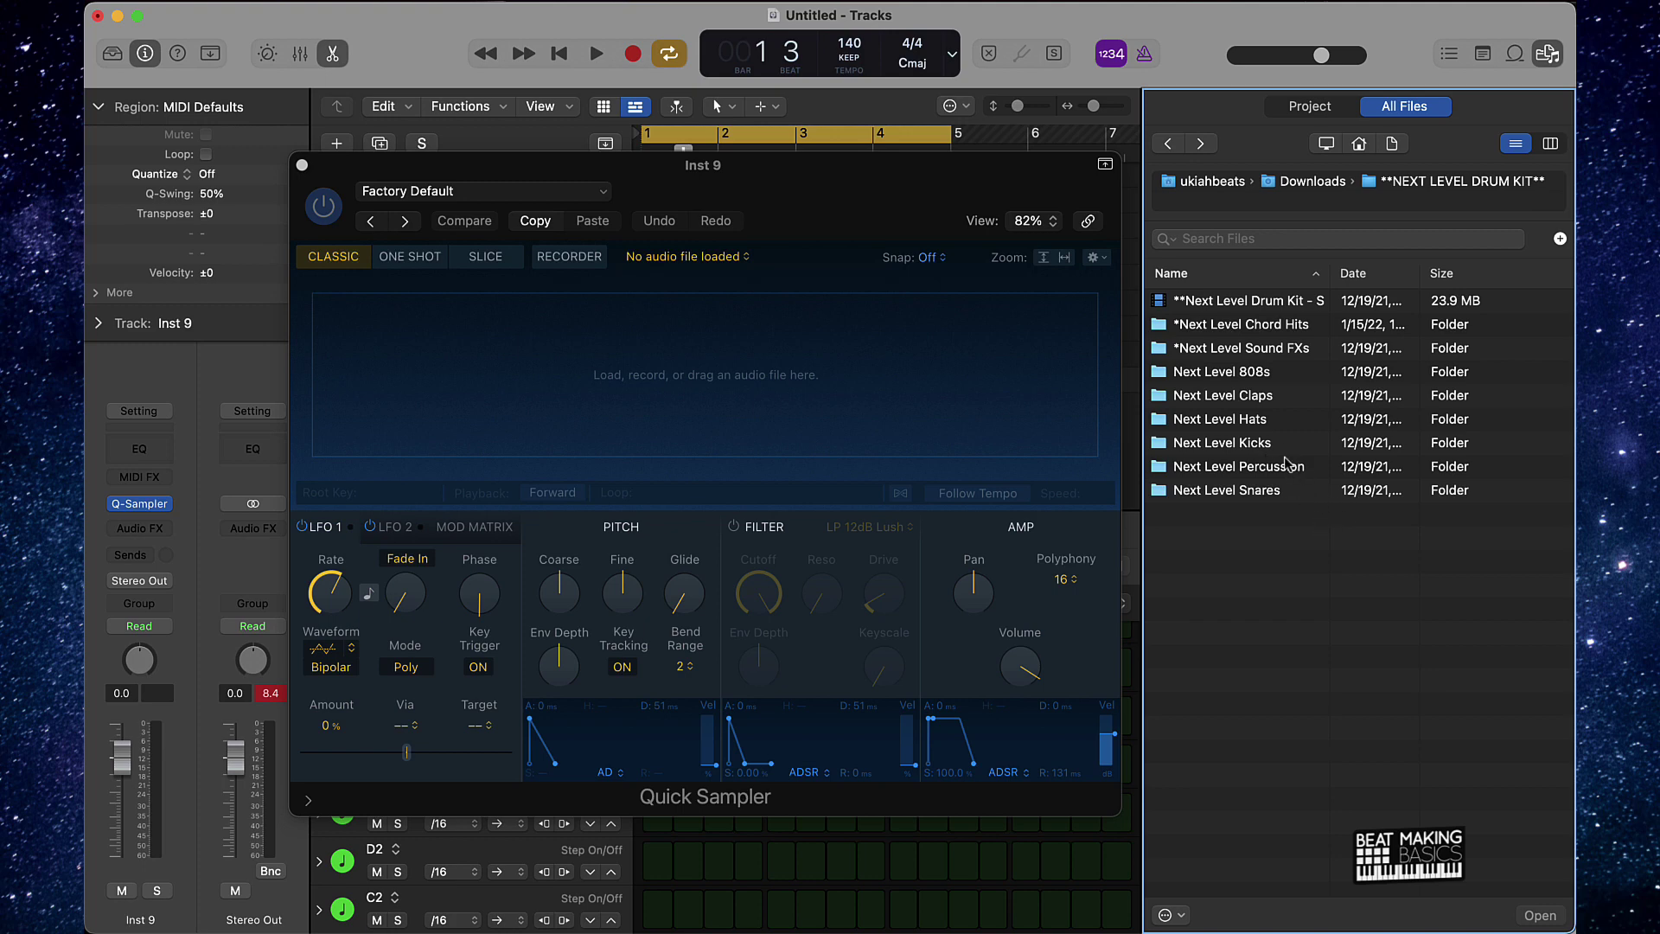
Load Next Level - Open.wav from the Next Level Percussion folder into the Inst 9 Quick Sampler, and close the browser and sampler
double_click(1252, 466)
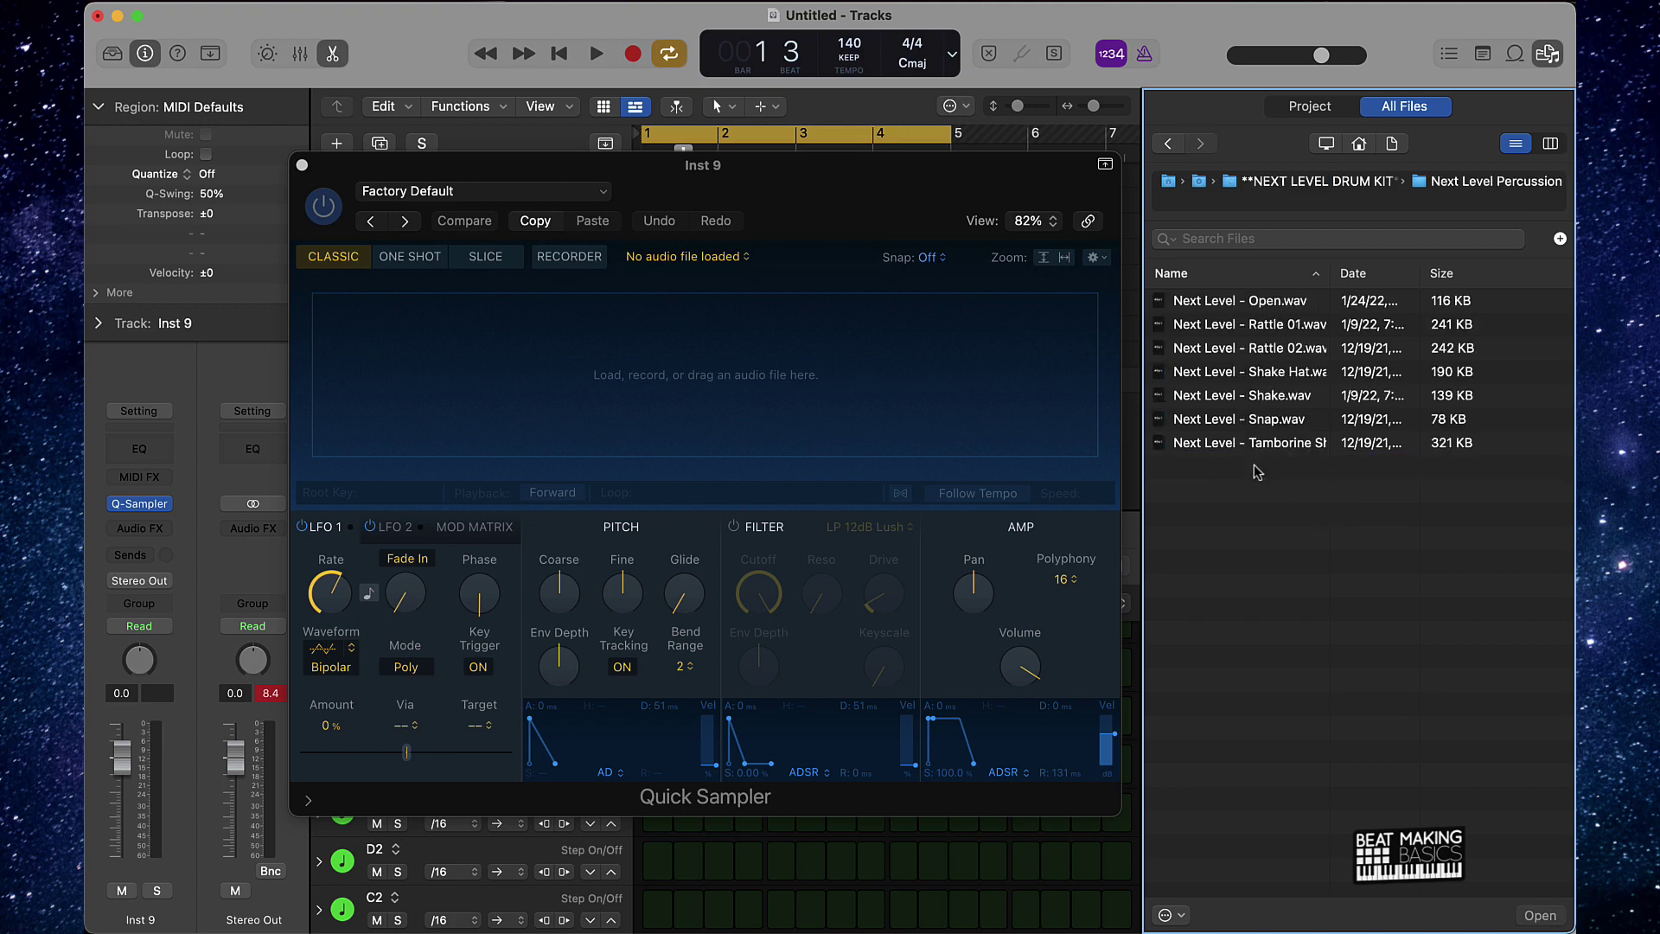
left_click_drag(1243, 305, 613, 355)
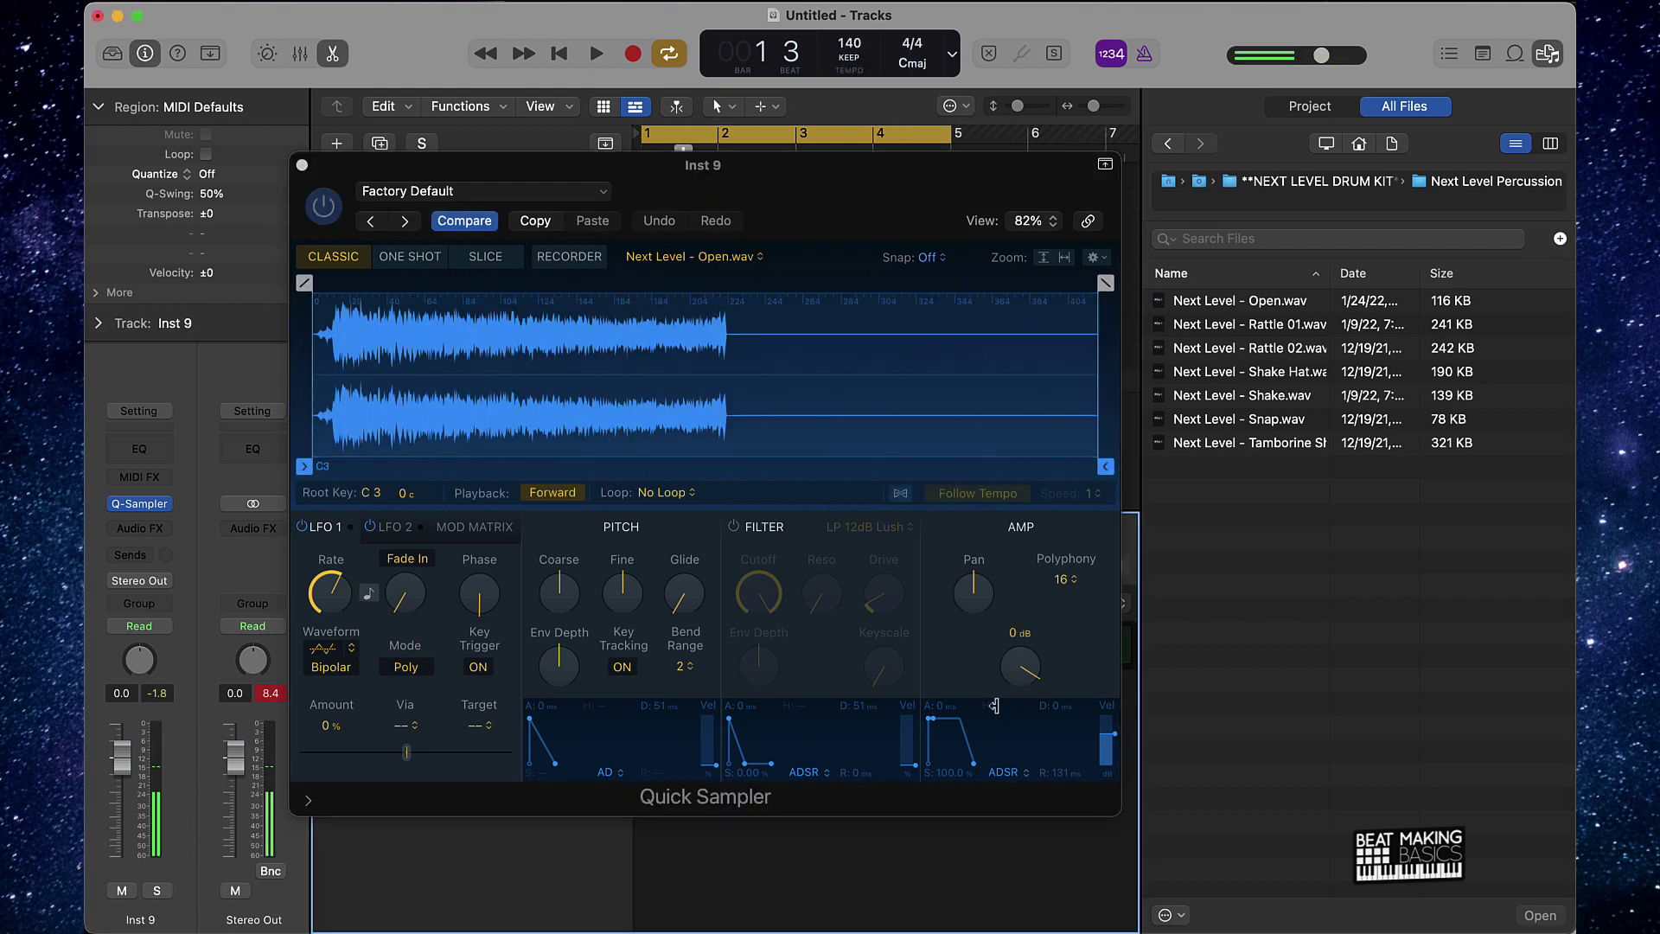
left_click(1549, 53)
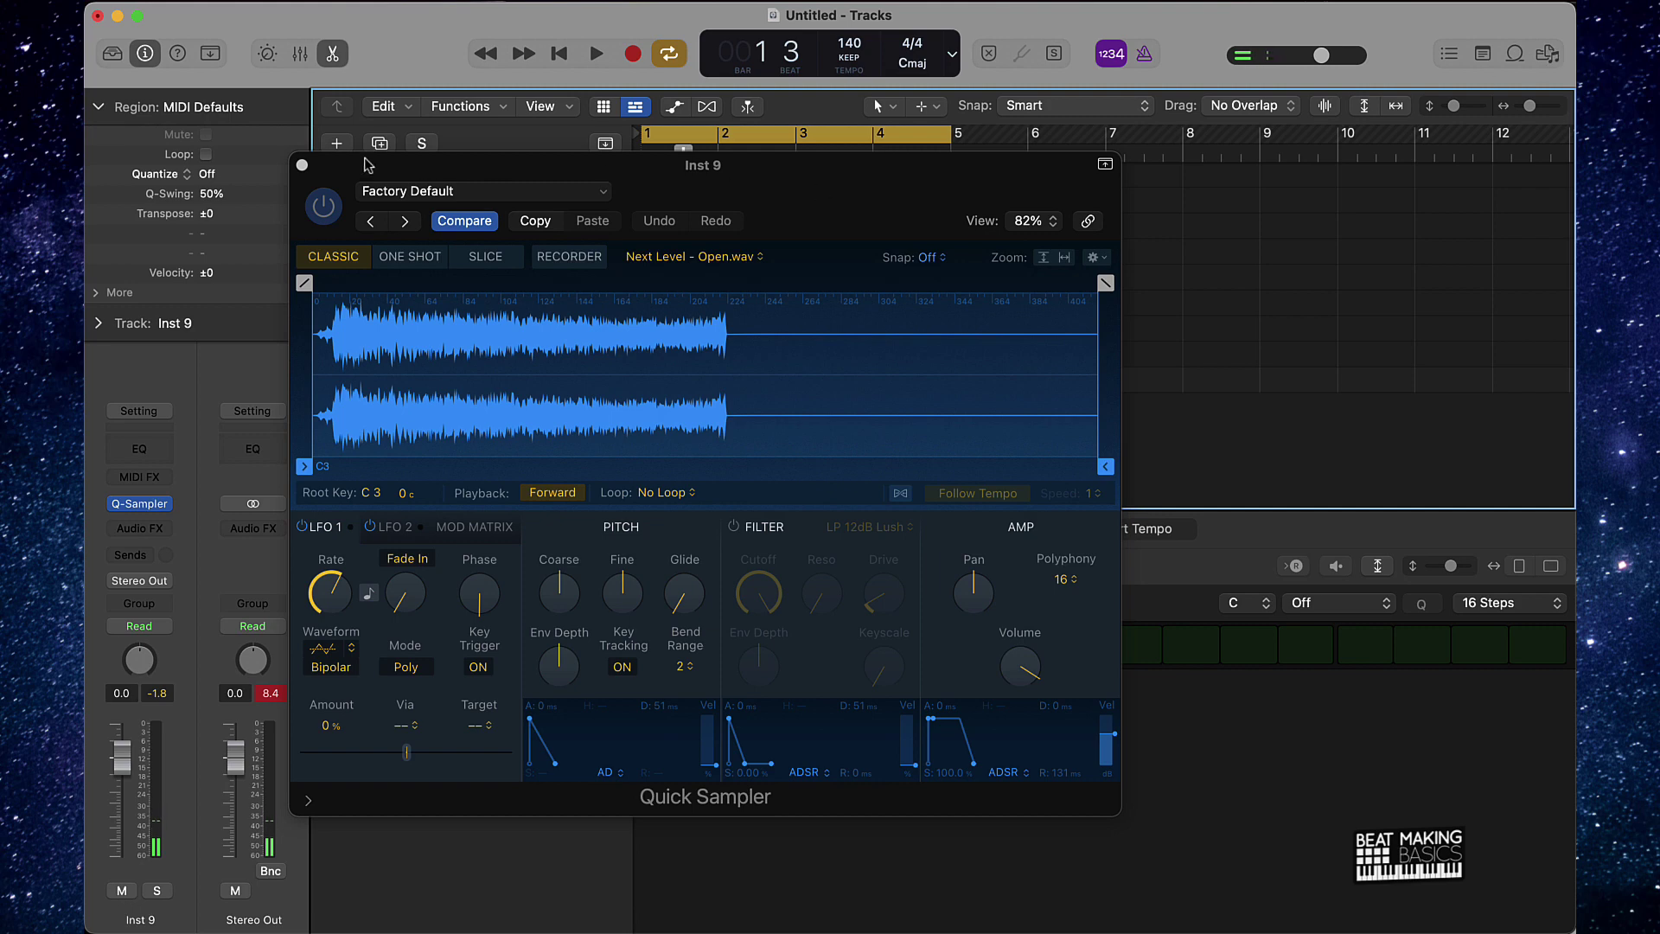
left_click(301, 165)
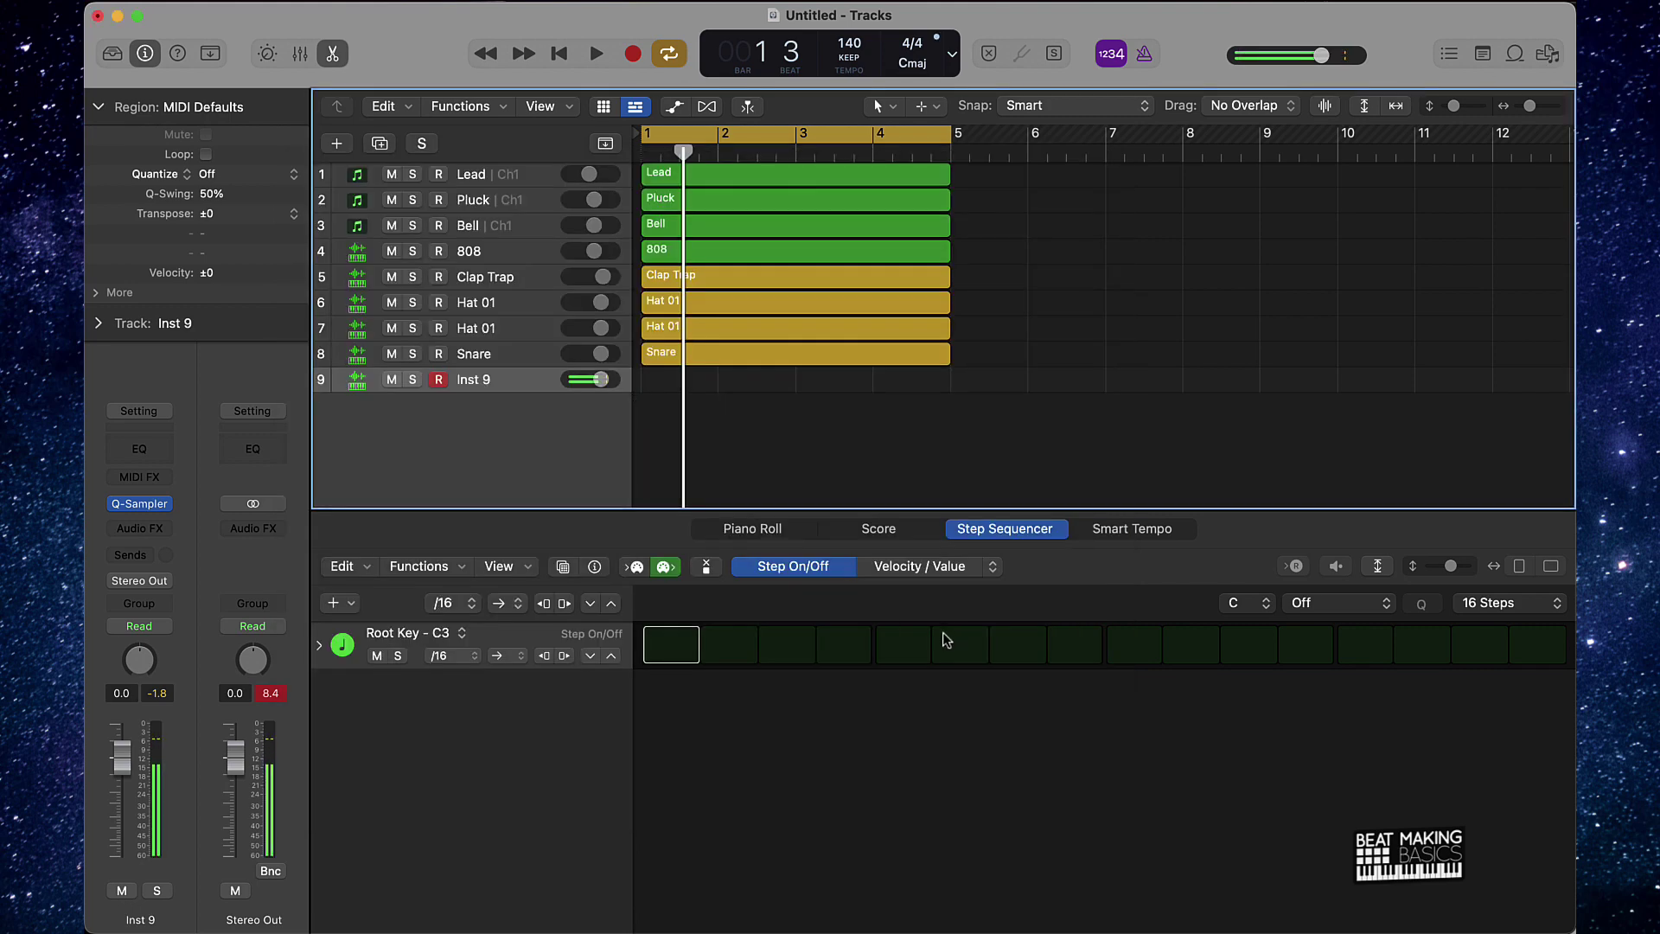
Audition the loop with the new sample and display the on-screen piano keyboard below the tracks
key("space")
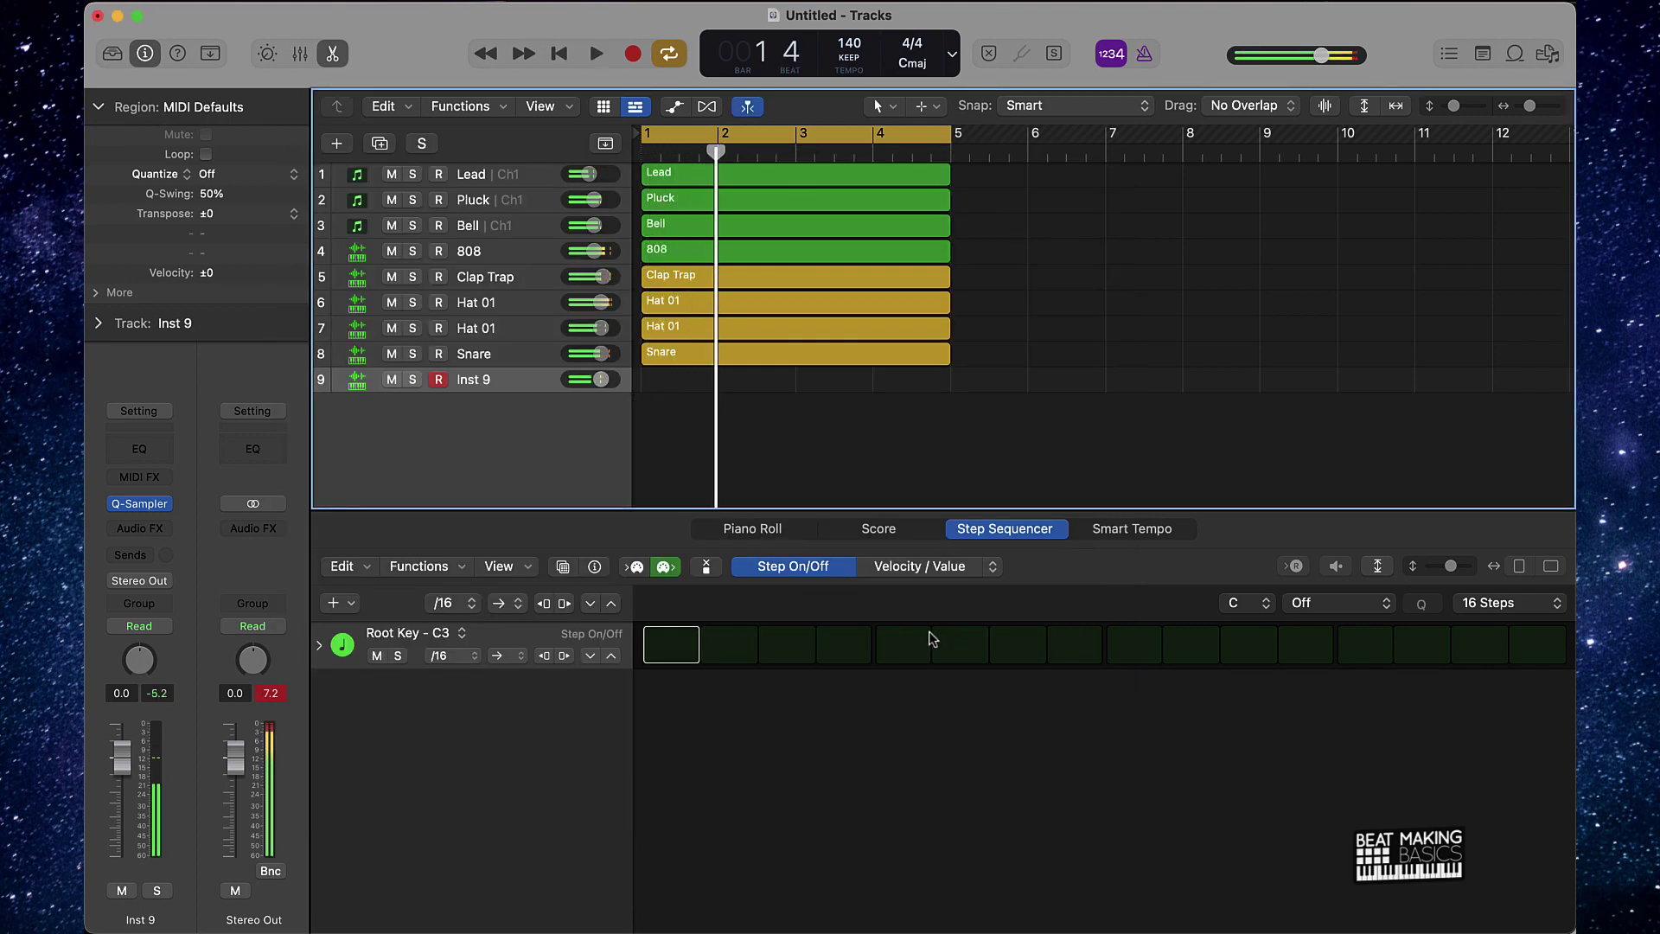
key("space")
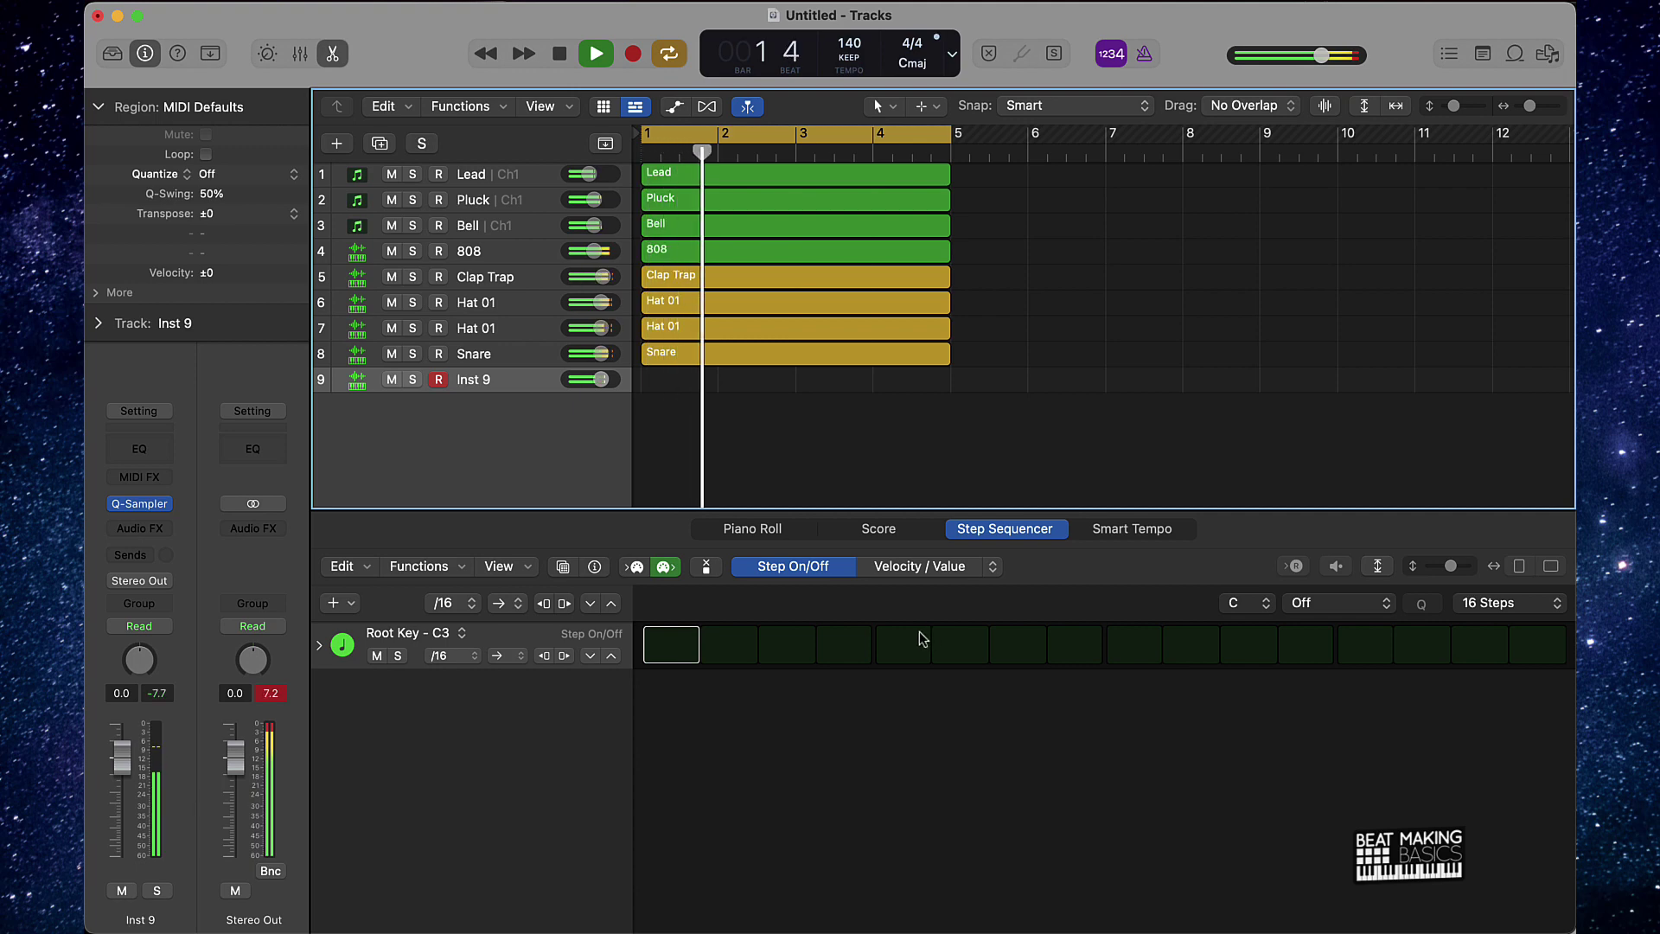
left_click(796, 540)
key("super+k")
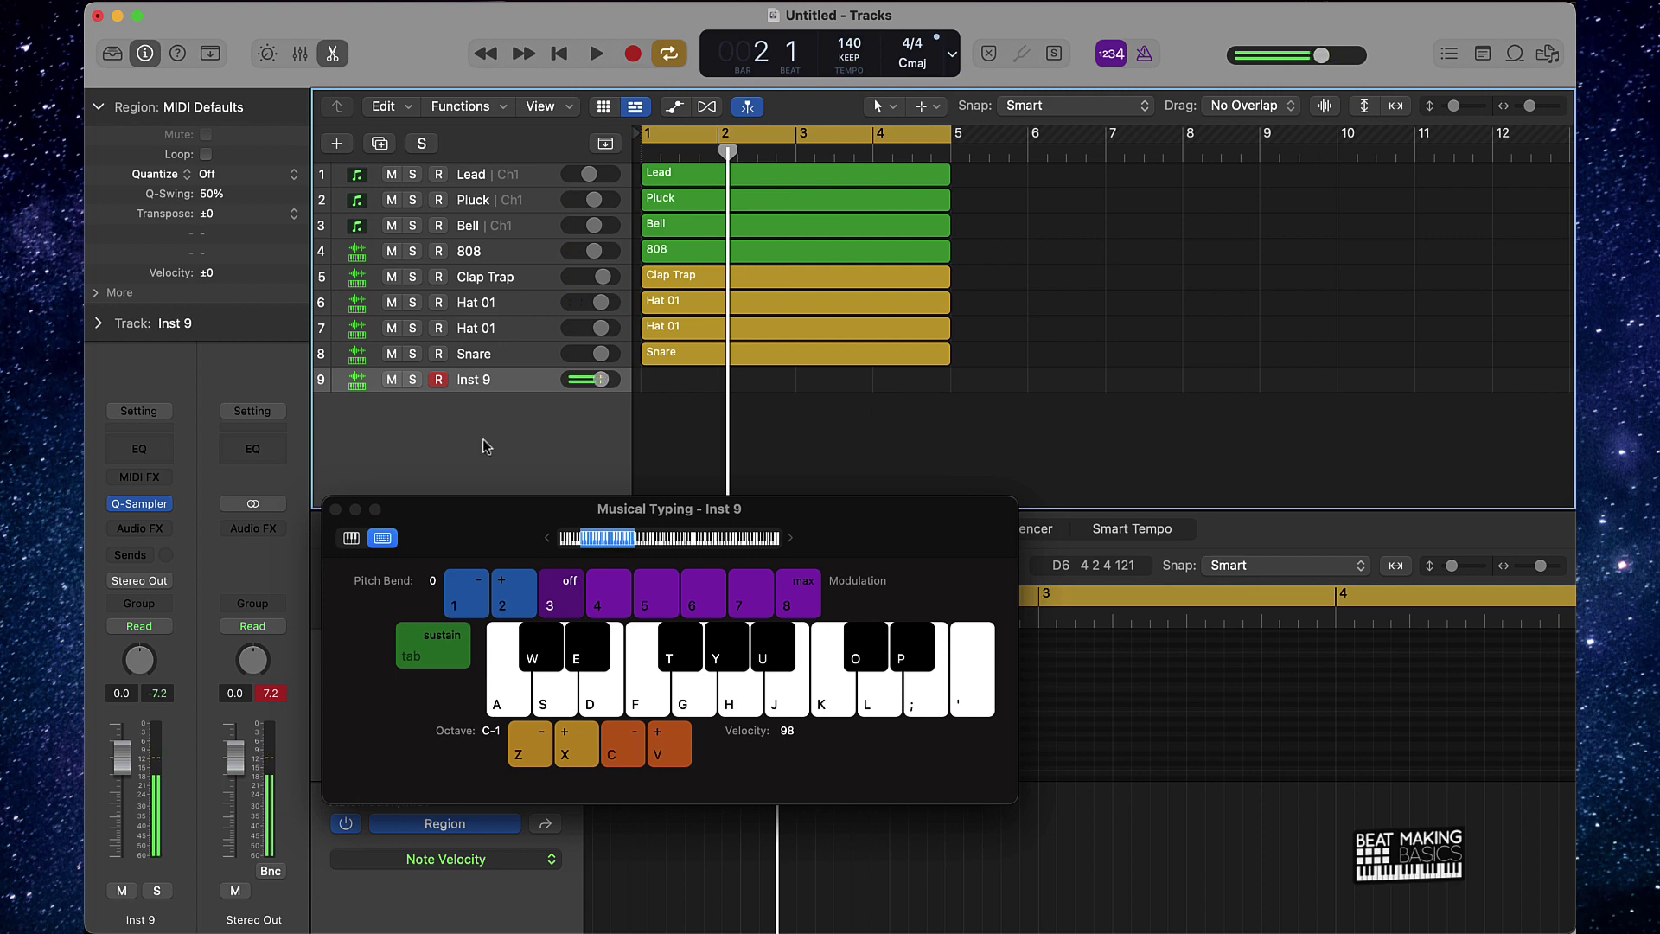
left_click(350, 538)
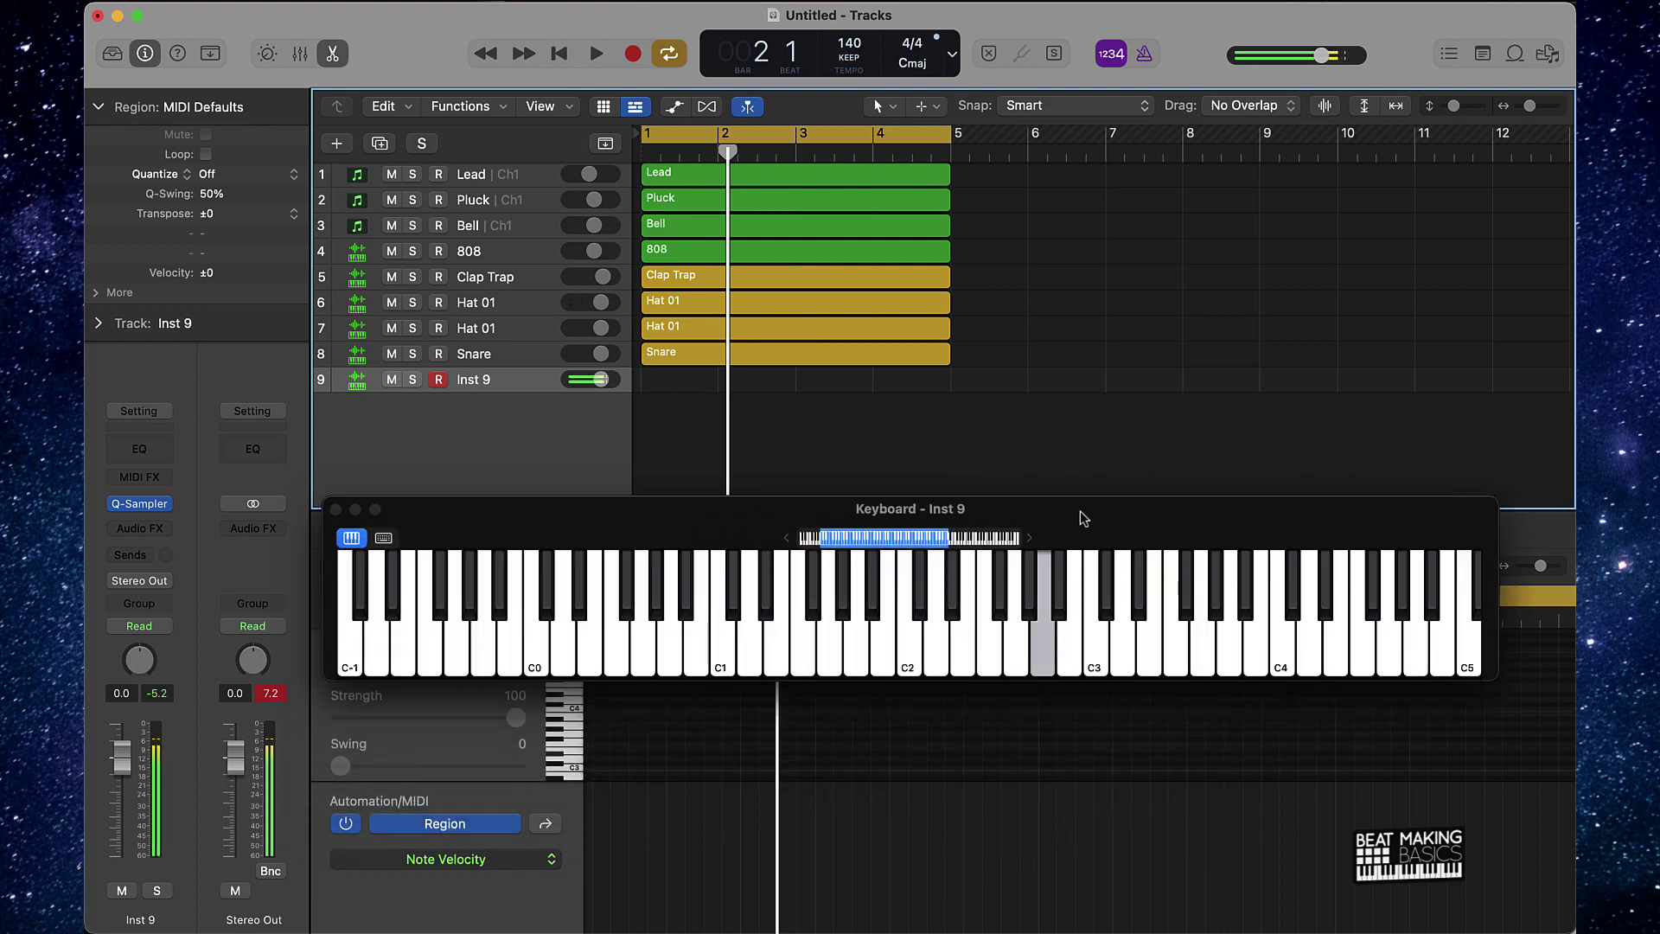
left_click_drag(1083, 517, 1089, 616)
Record an open-hat part on the Inst 9 track across the four-bar loop and hide the on-screen keyboard
key("r")
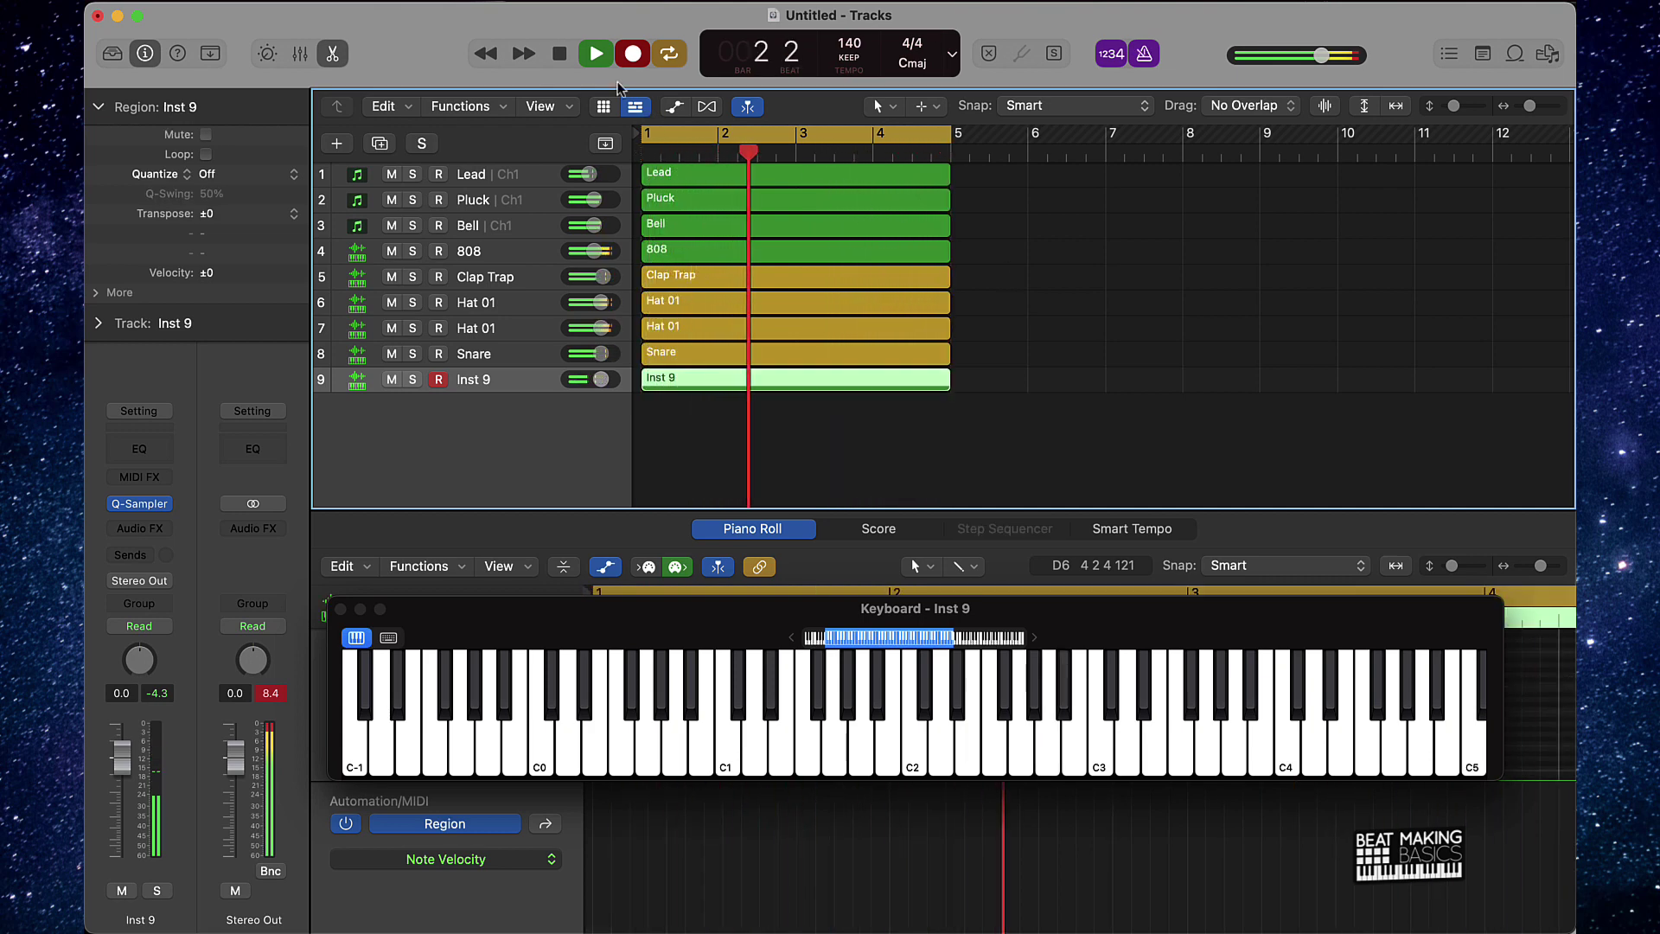
left_click(595, 52)
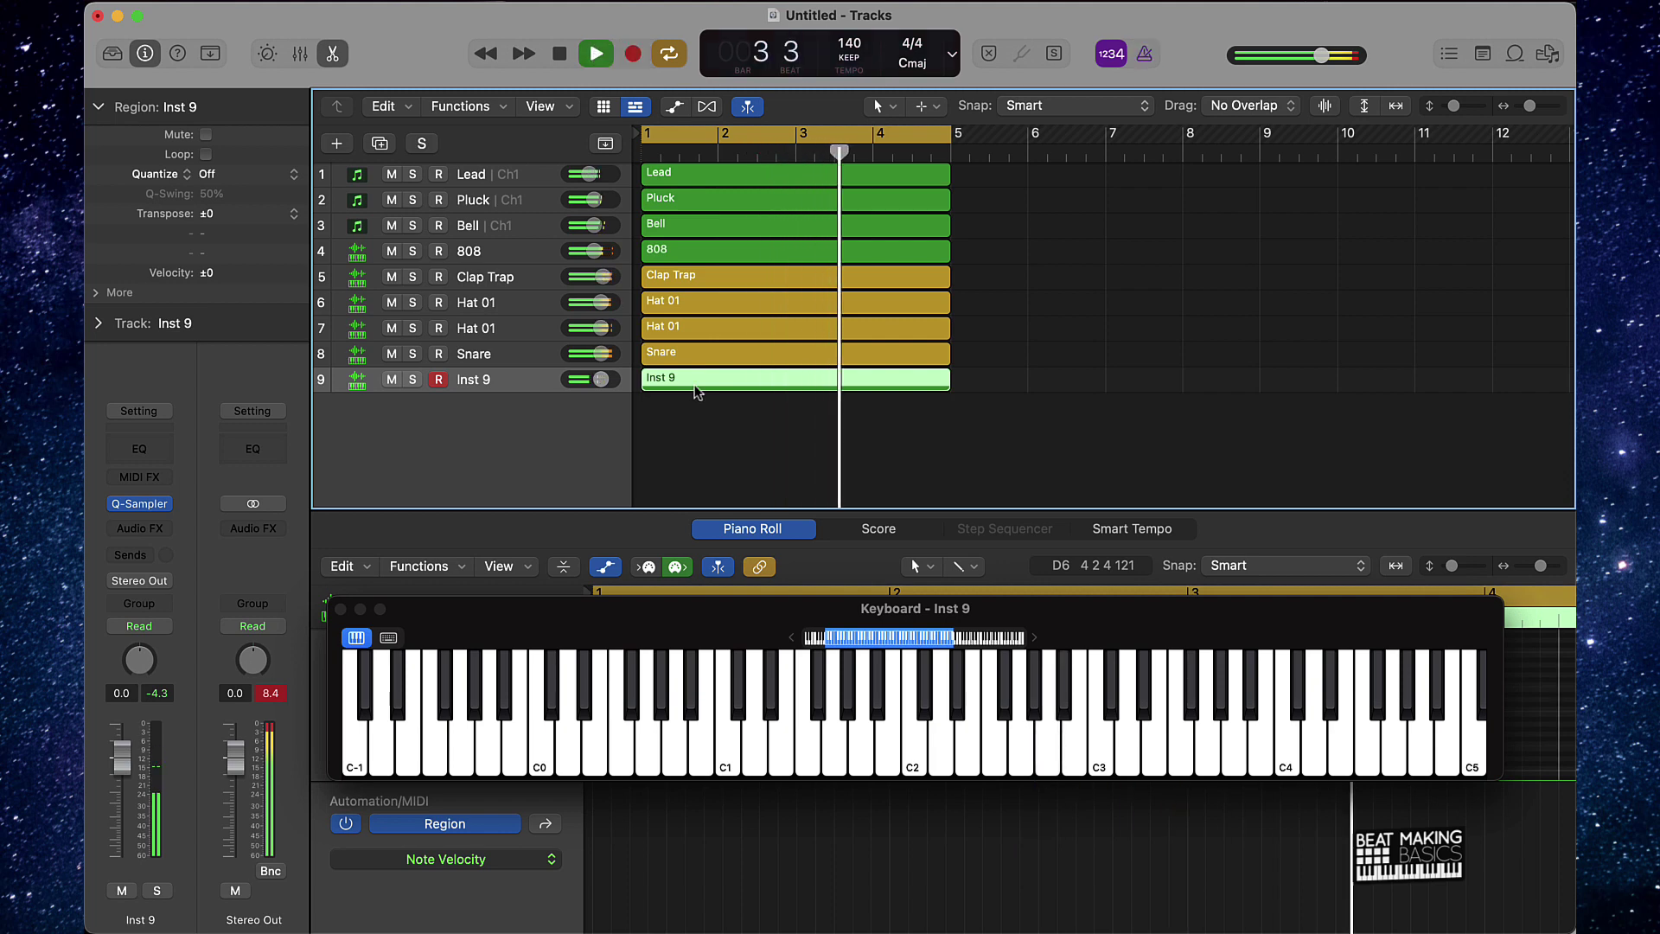
key("e")
key("super+k")
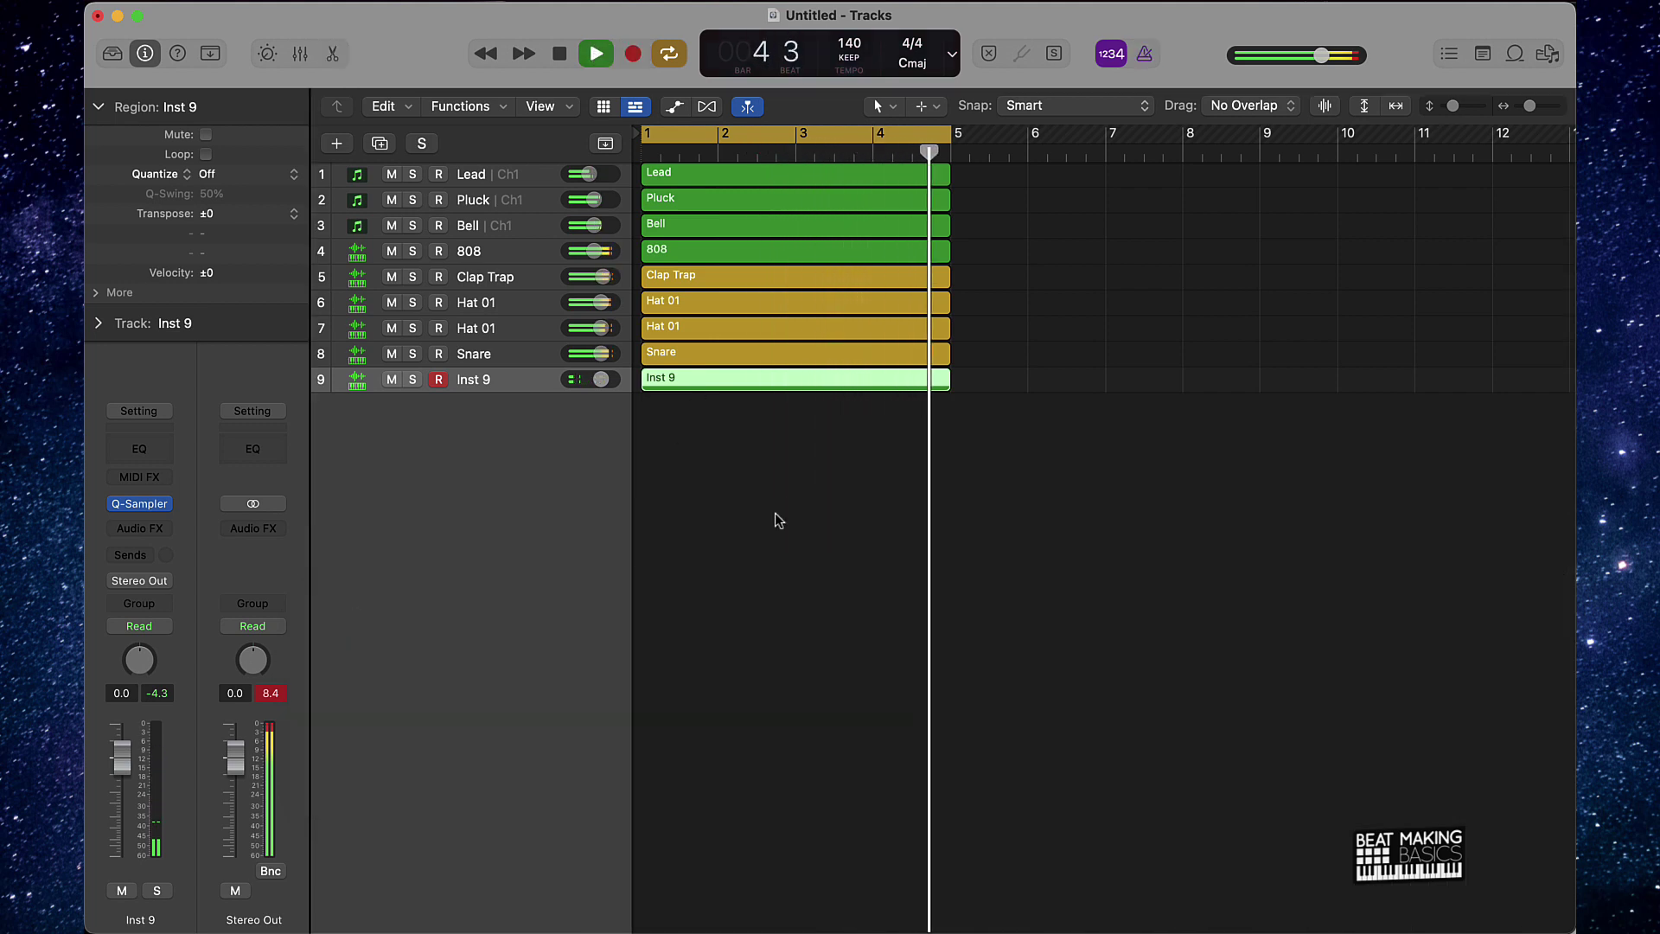
Quantize the recorded Inst 9 notes with 1/8 Swing A in the Piano Roll and close the editor
left_click(825, 434)
left_click(808, 387)
key("e")
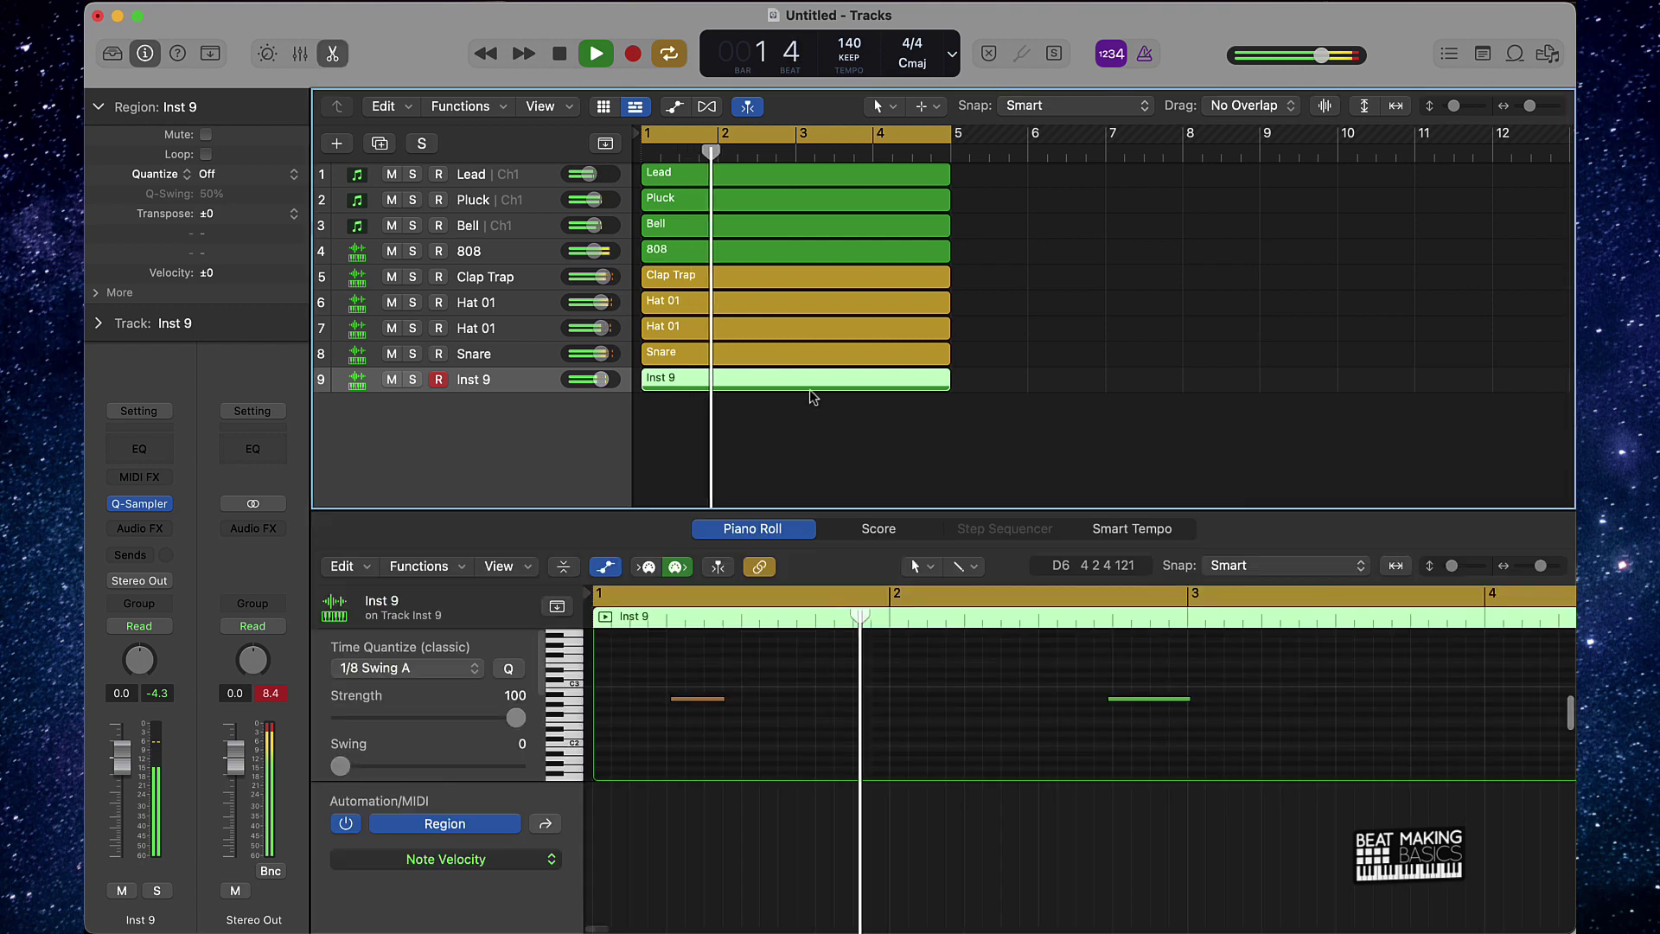
left_click(880, 731)
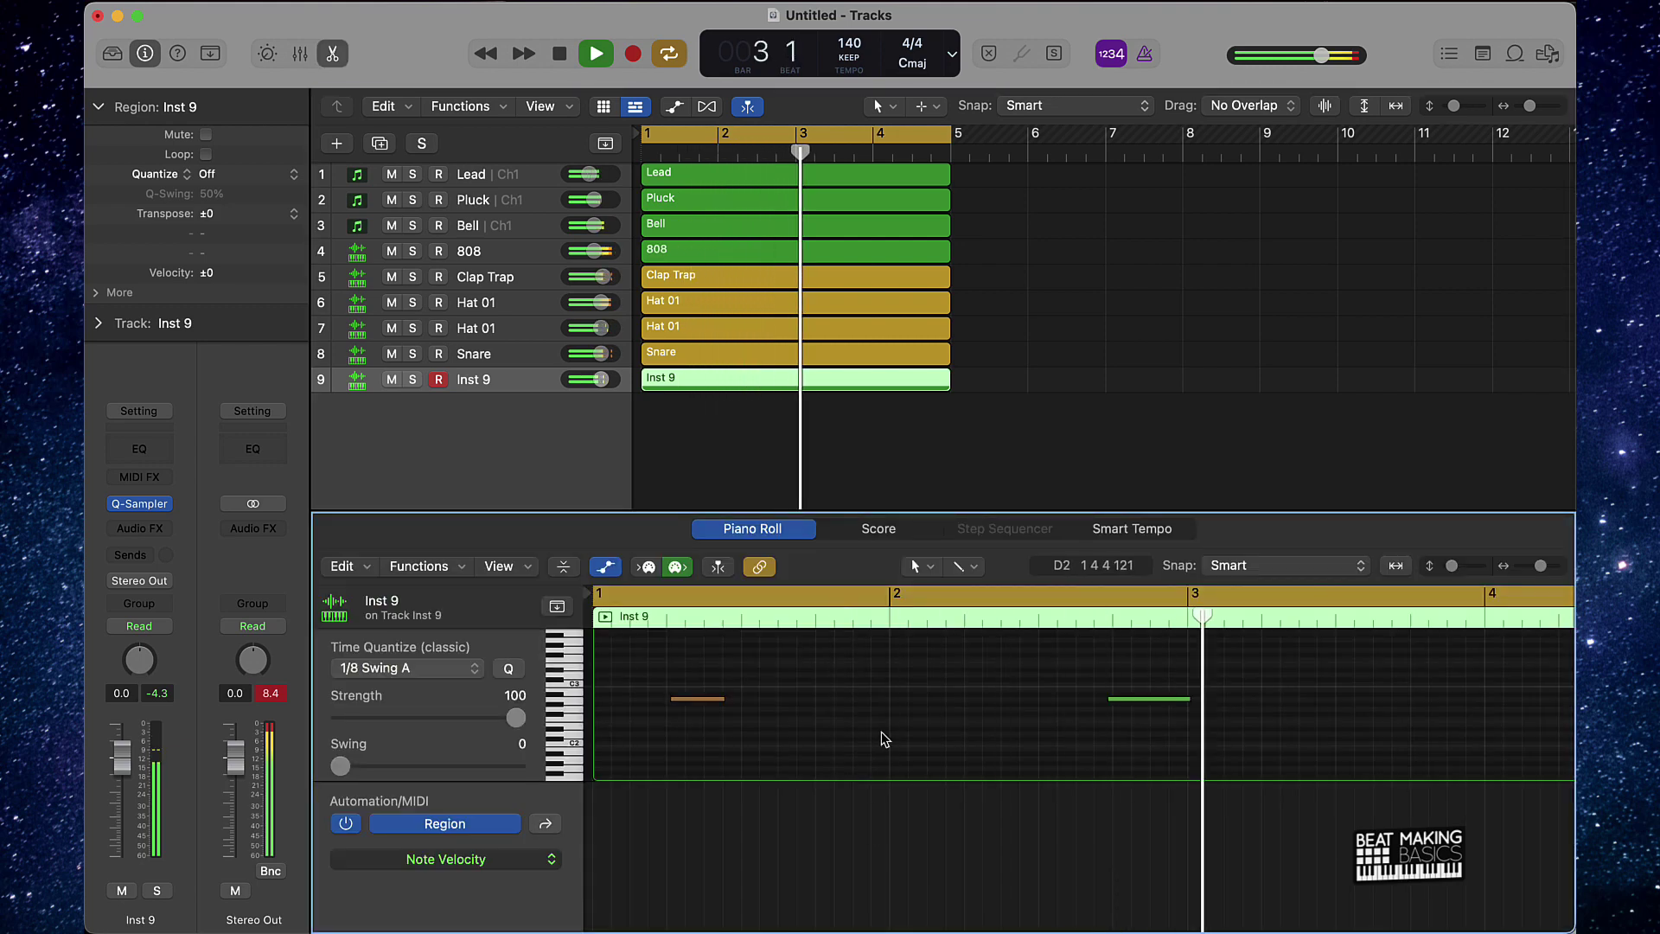
left_click(708, 699)
left_click(928, 717)
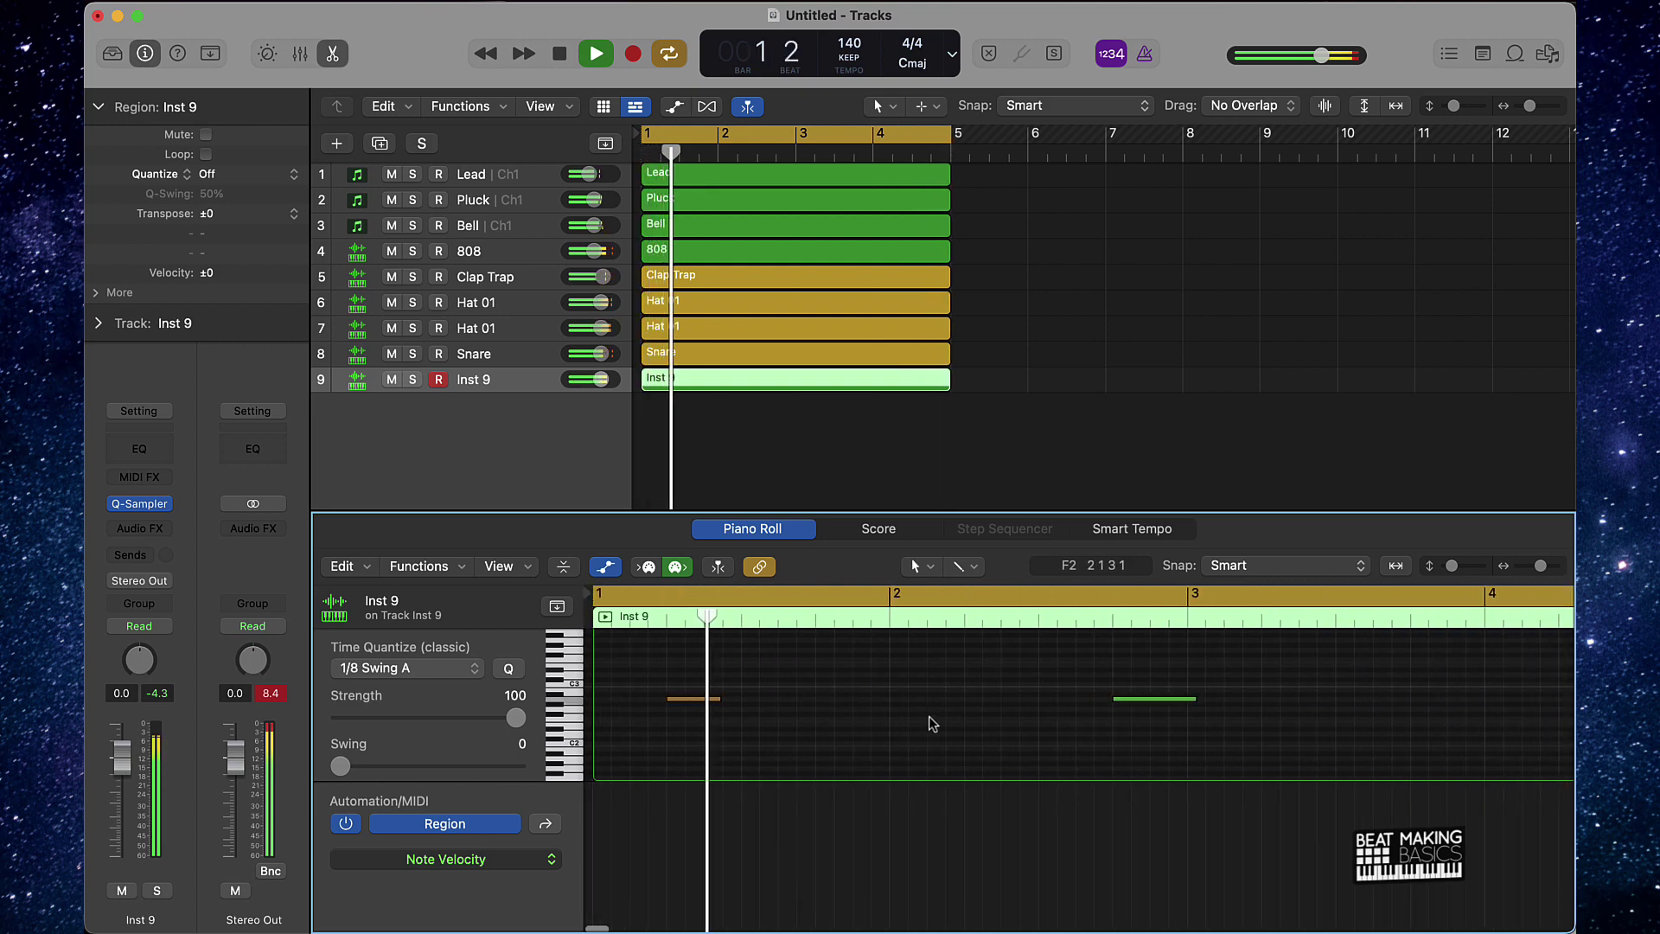
left_click(667, 700)
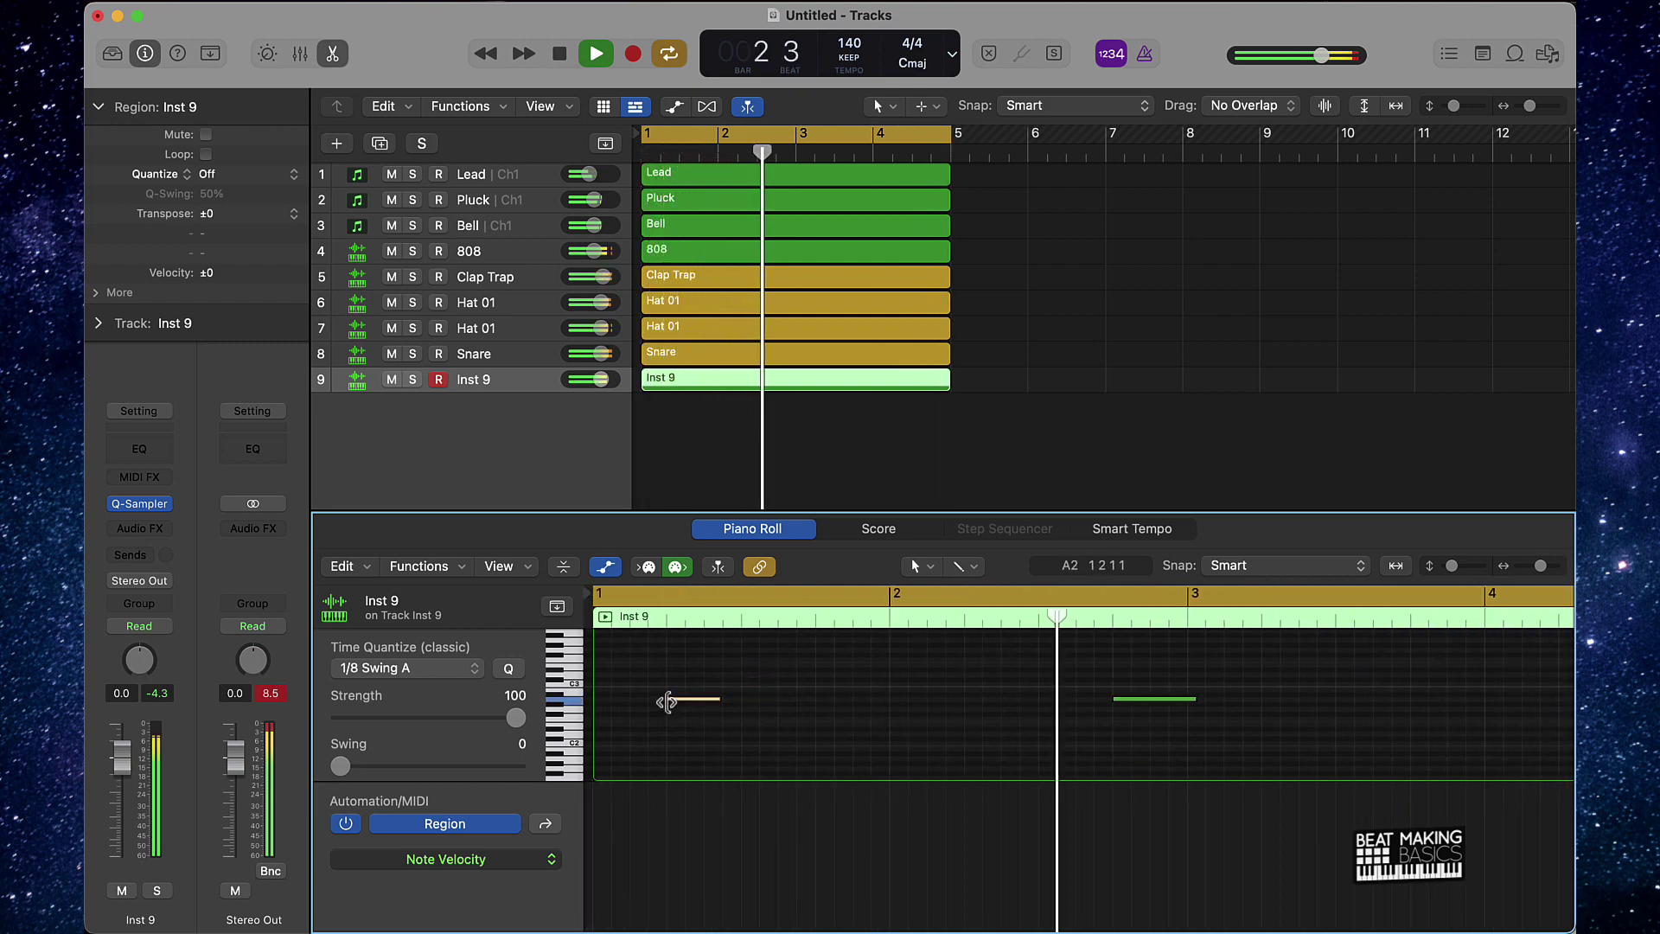
key("e")
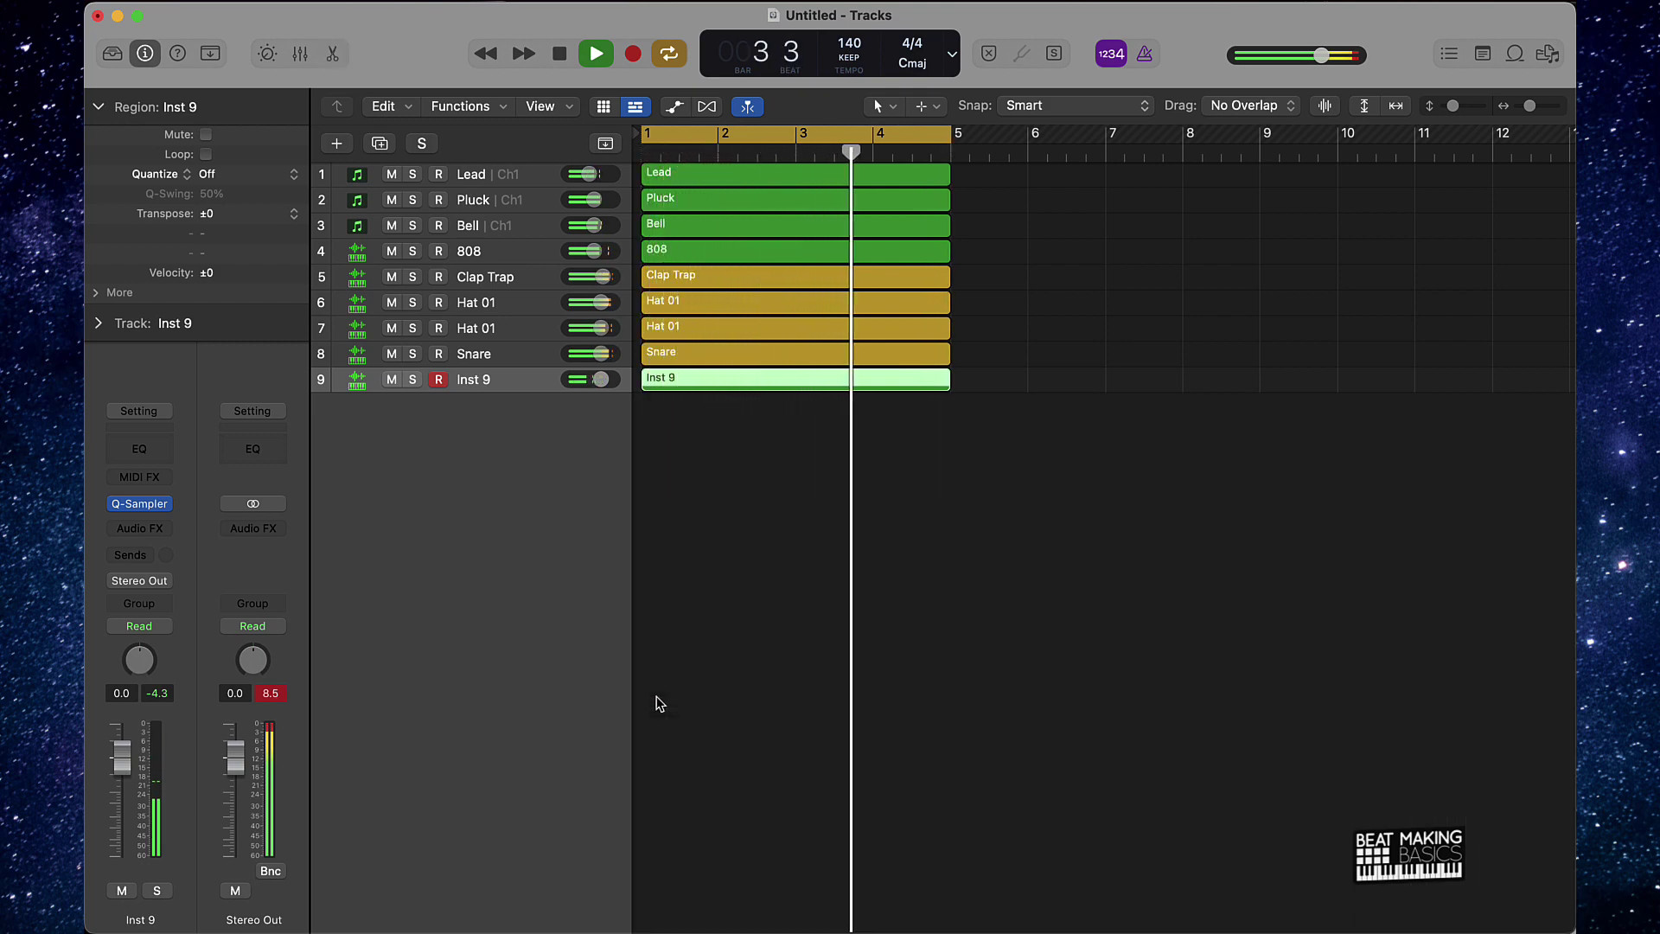
Rename the Inst 9 track as Open and stop playback
double_click(474, 380)
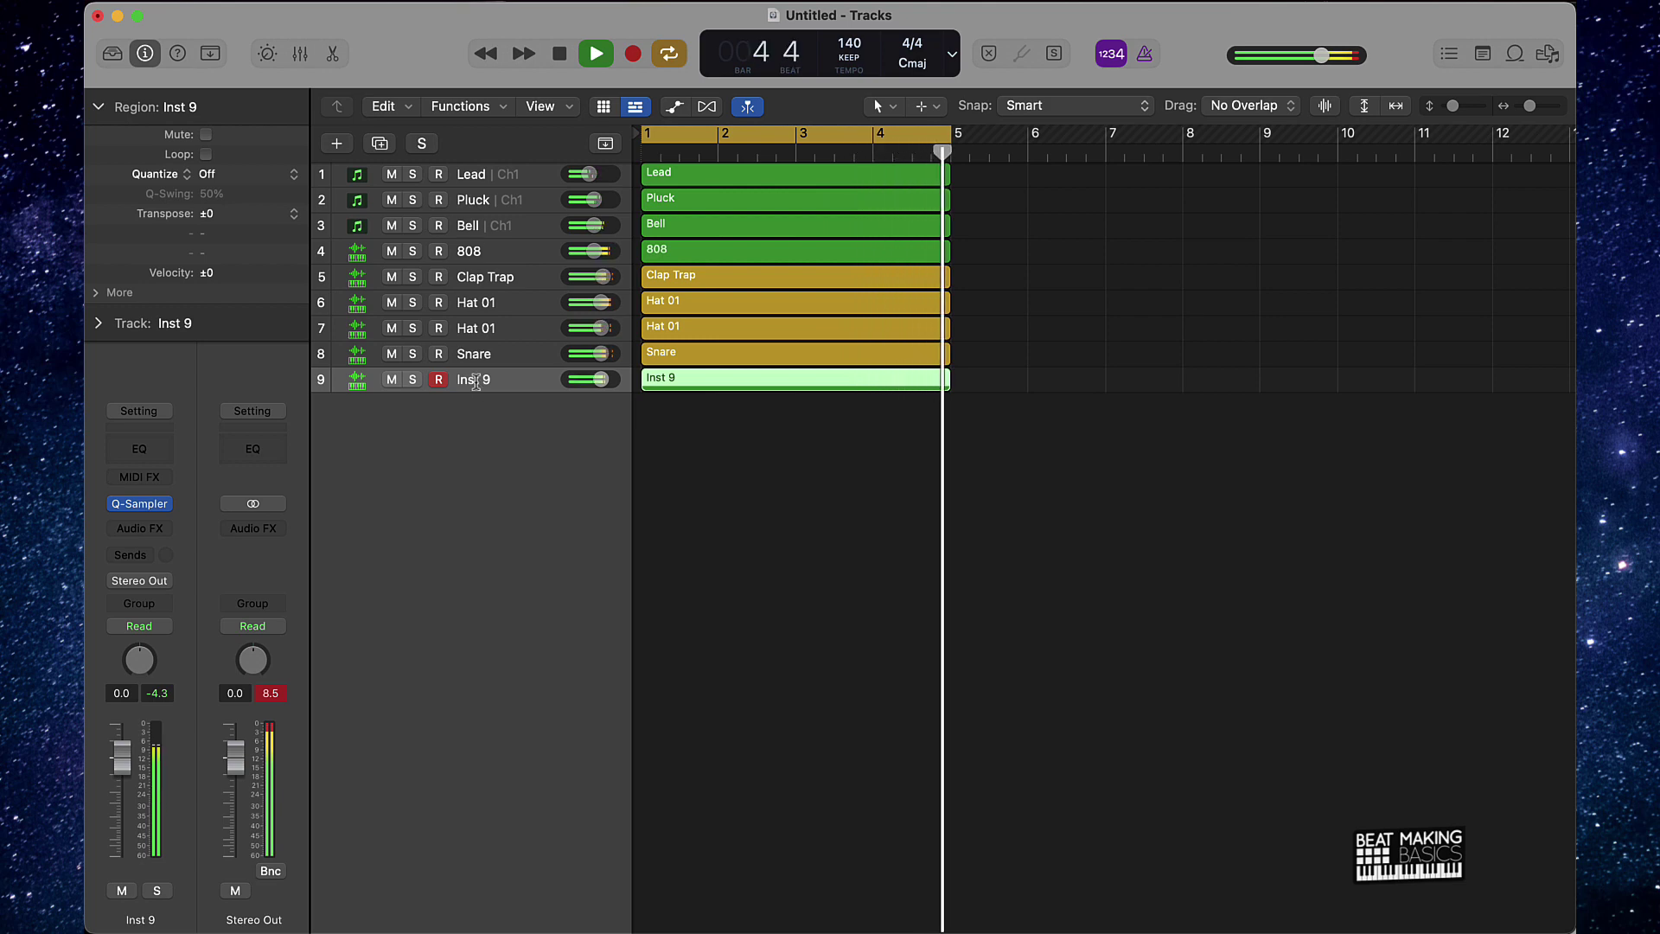
type("Open")
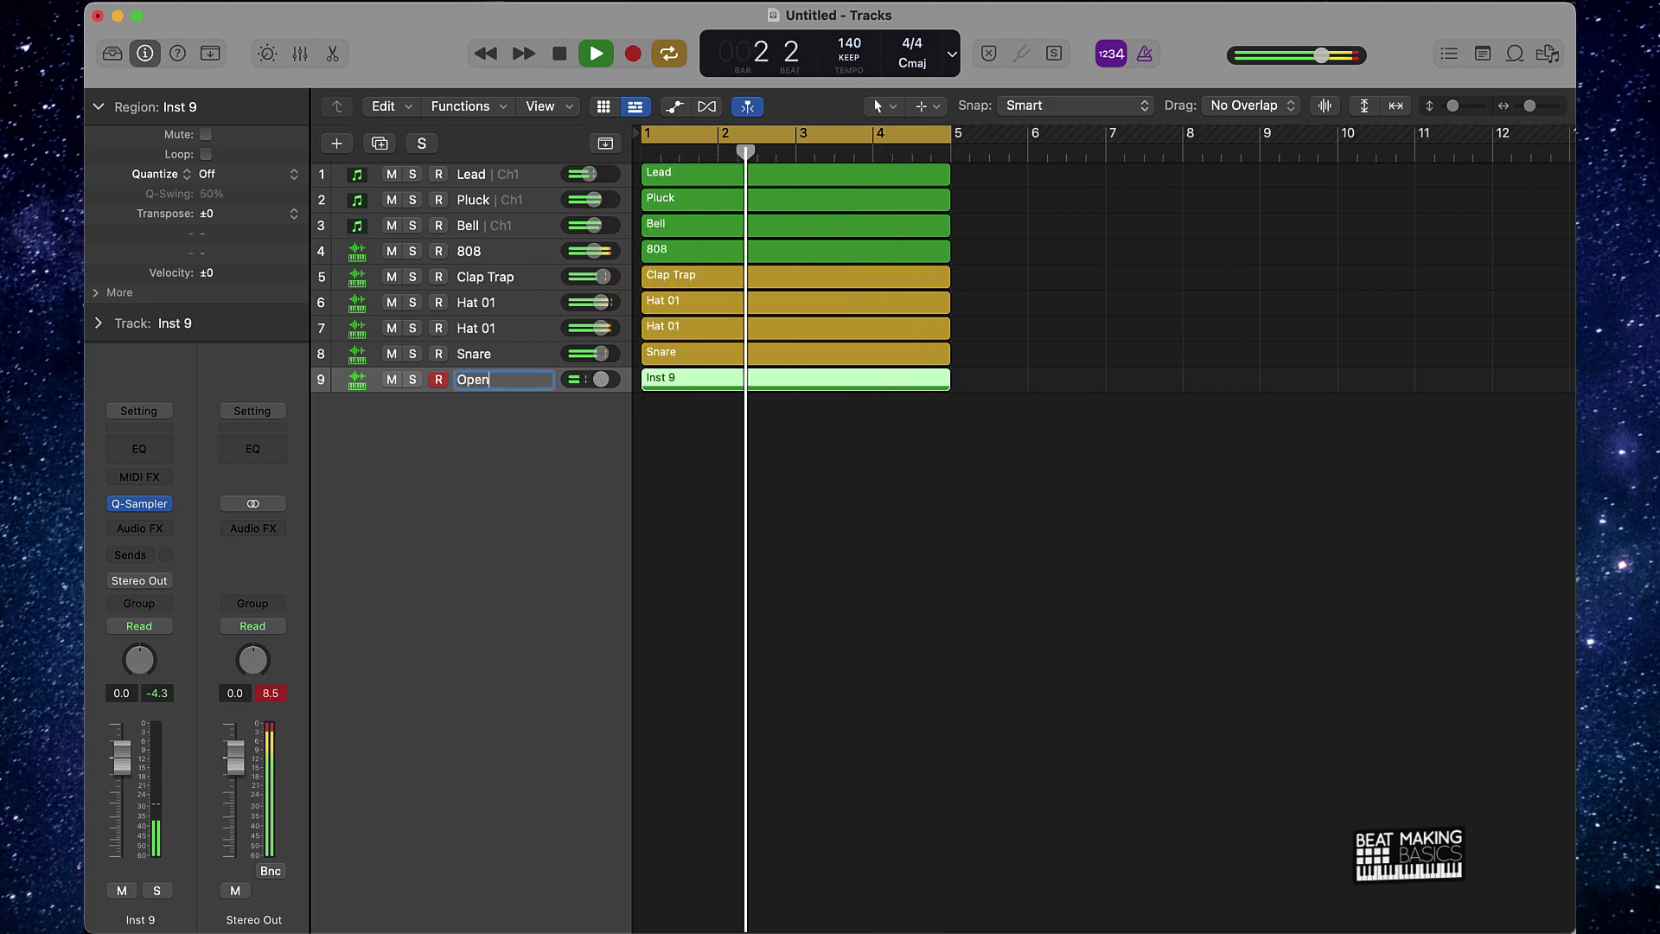
key("Return")
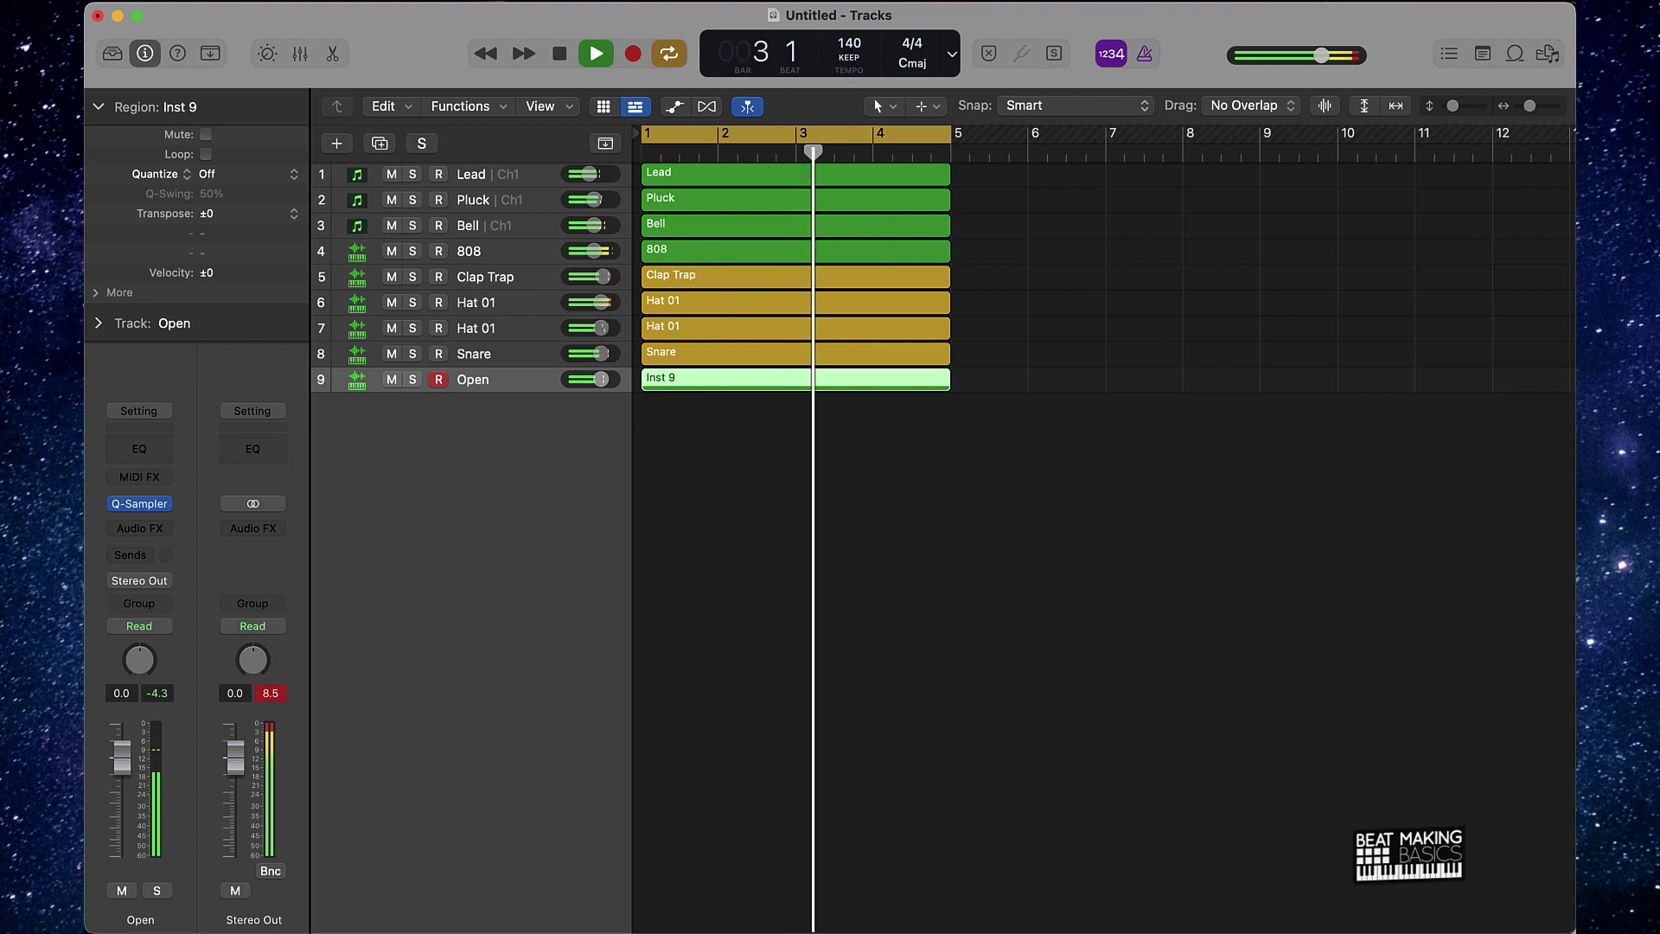
key("space")
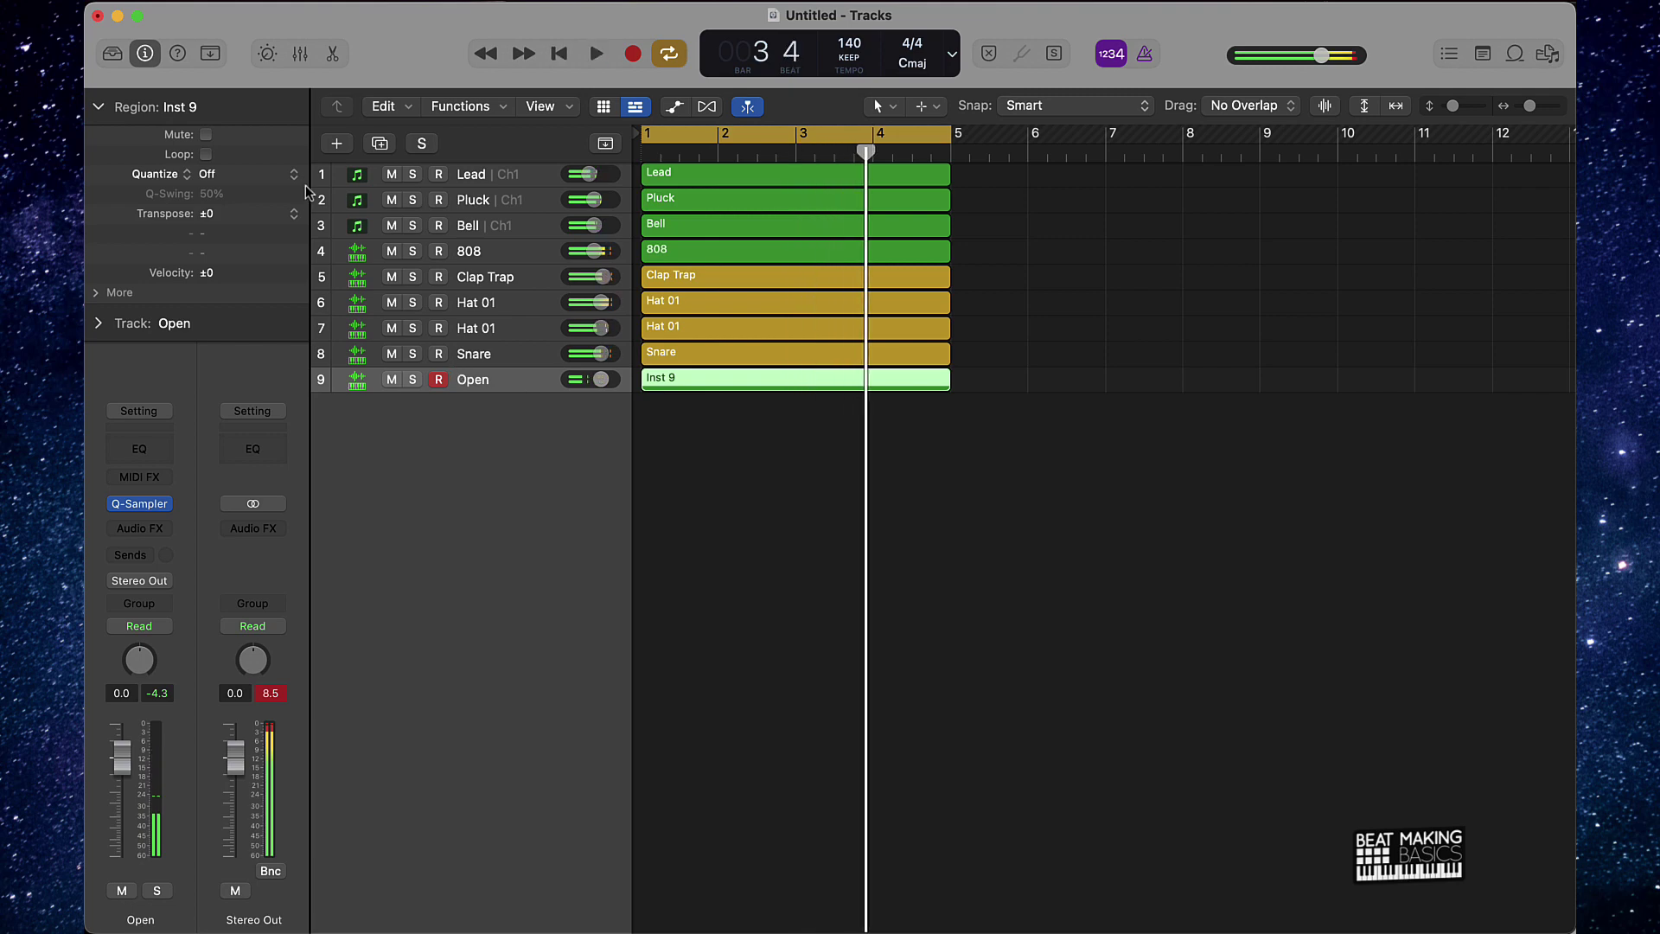
Add one more Quick Sampler (Single Sample) software instrument track below the Open track
left_click(336, 144)
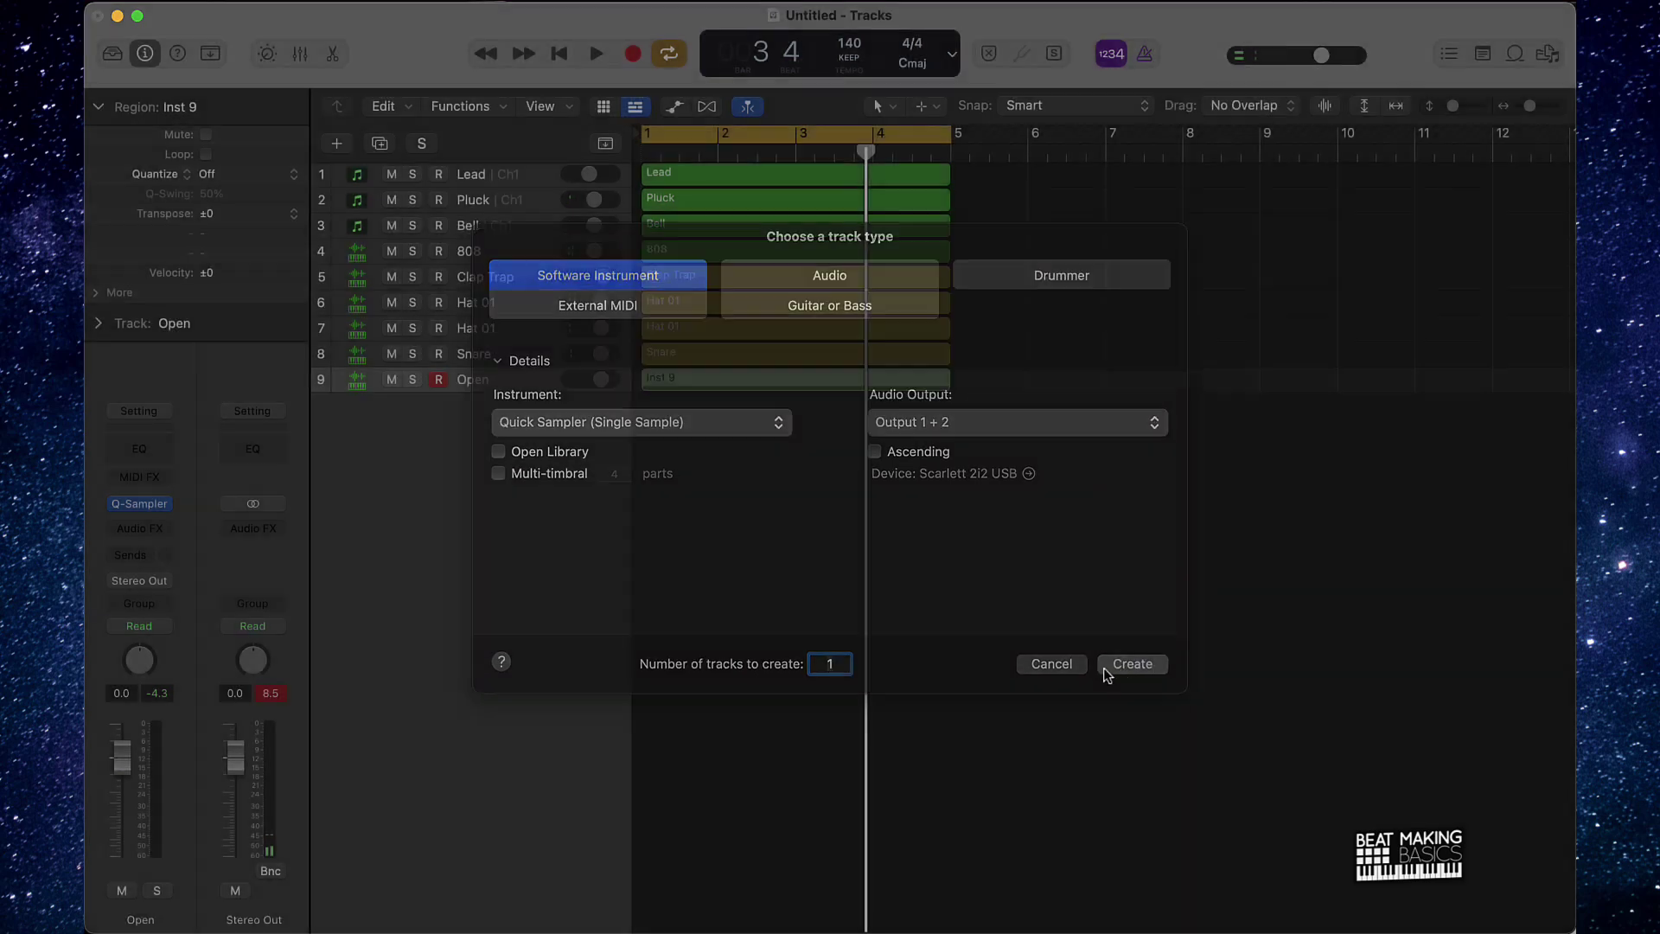
left_click(1114, 672)
left_click_drag(899, 308, 911, 202)
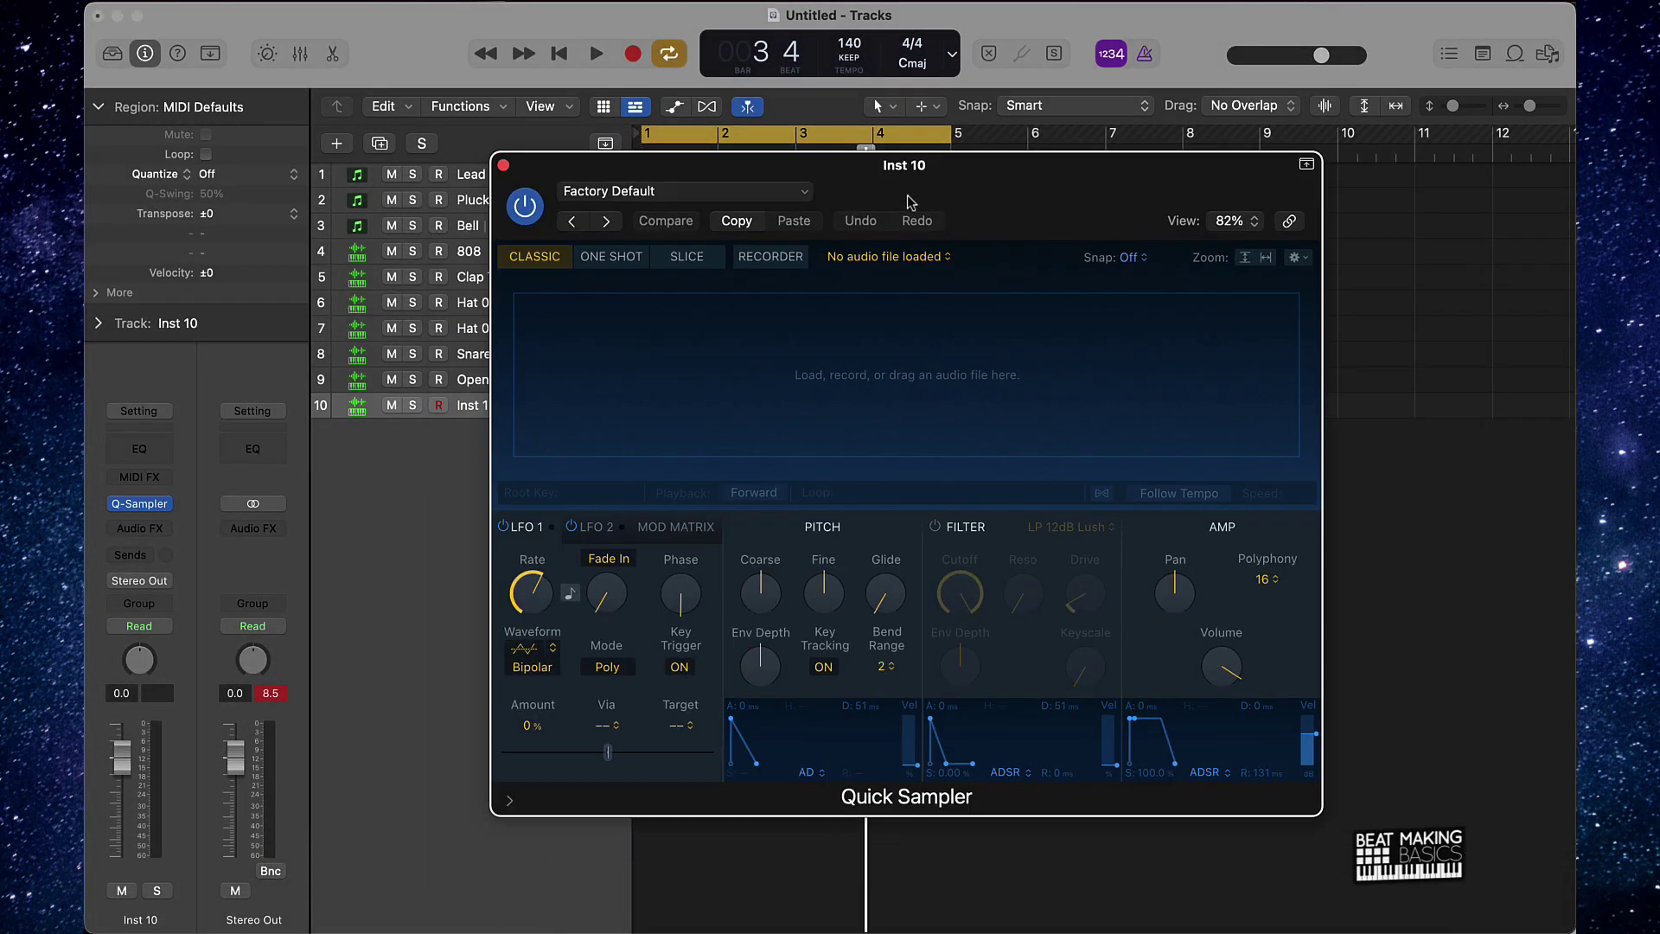
Switch to Splice, remove the claps filter from the sample search and search the library for kick
mouse_move(982, 925)
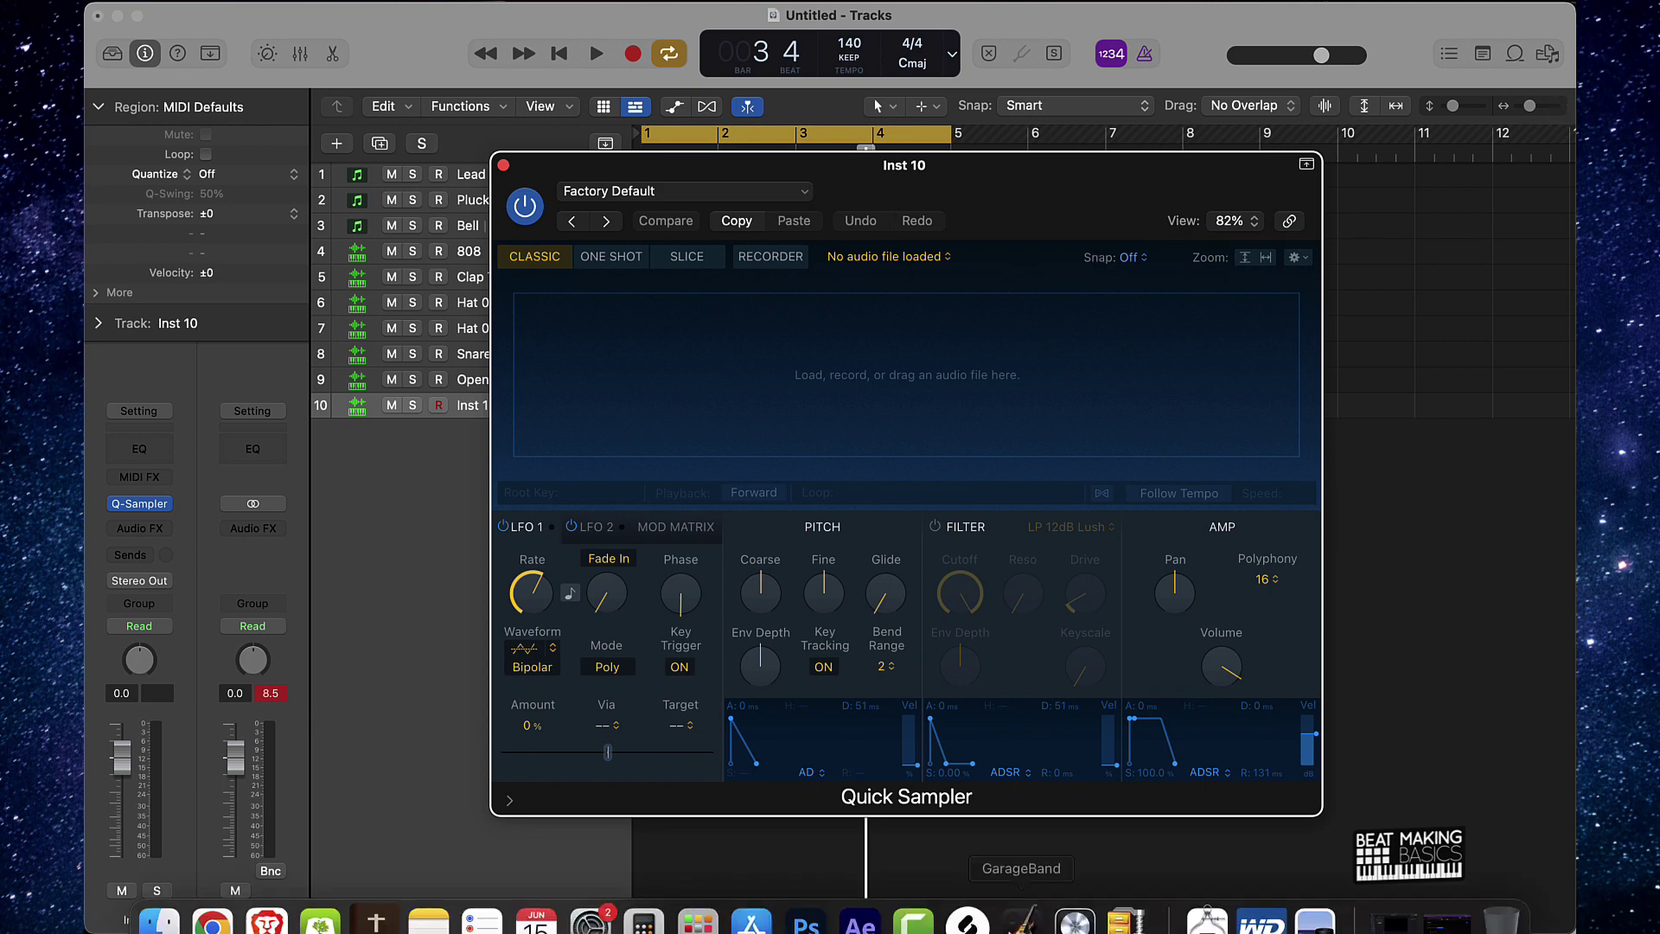
left_click(986, 917)
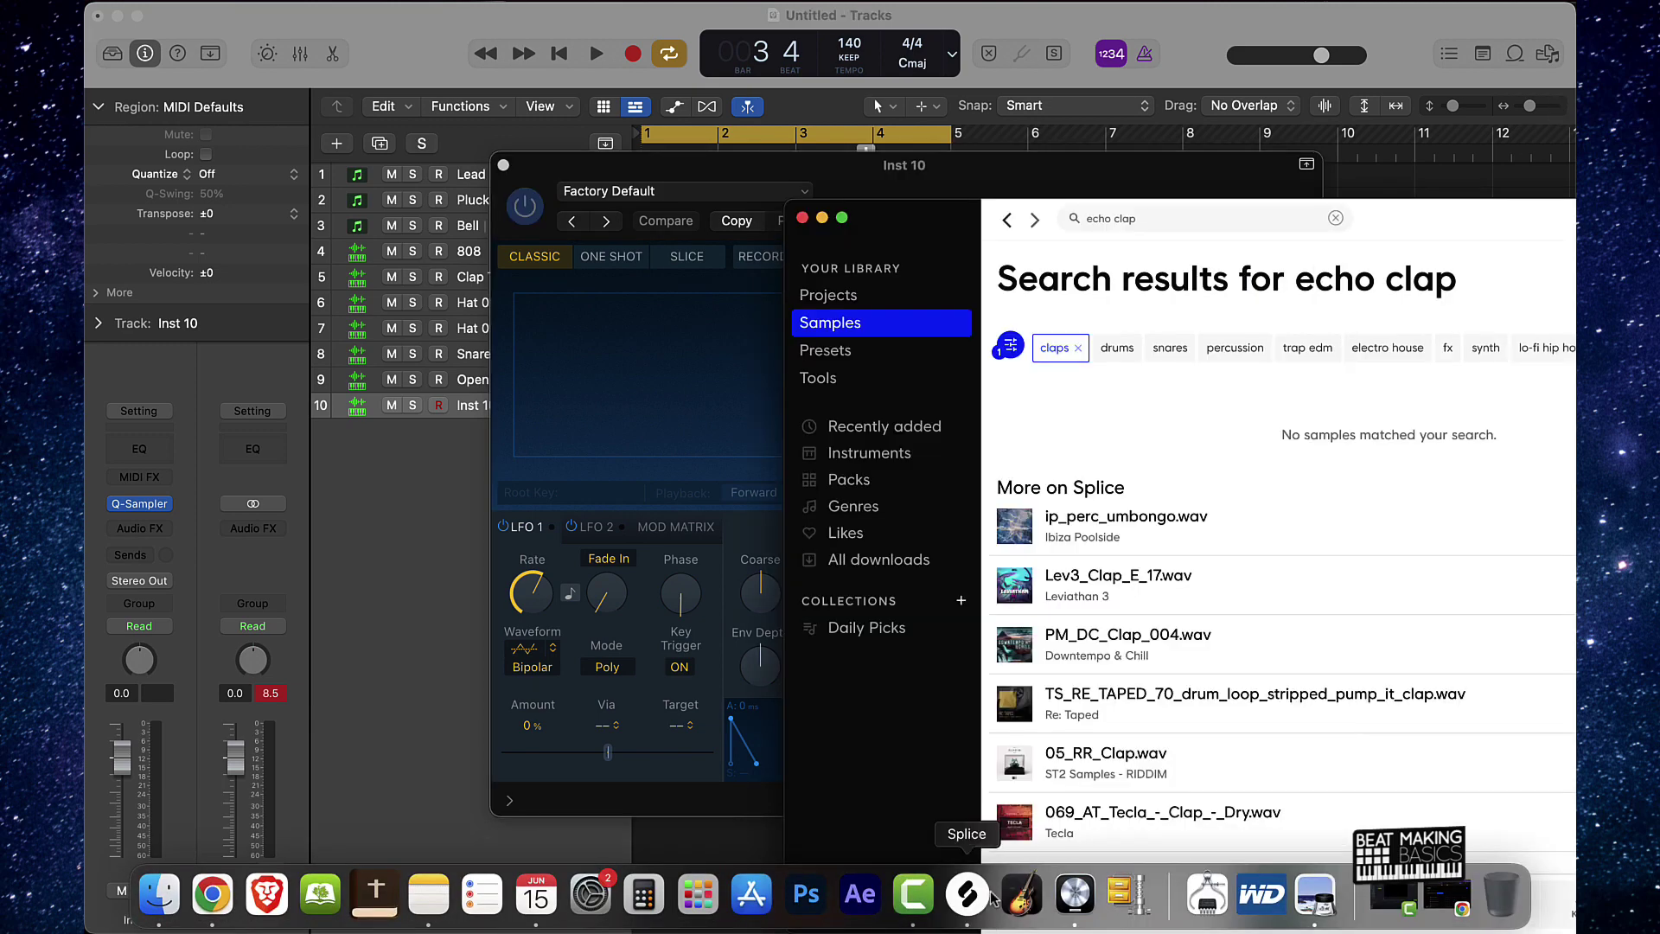
left_click(1079, 348)
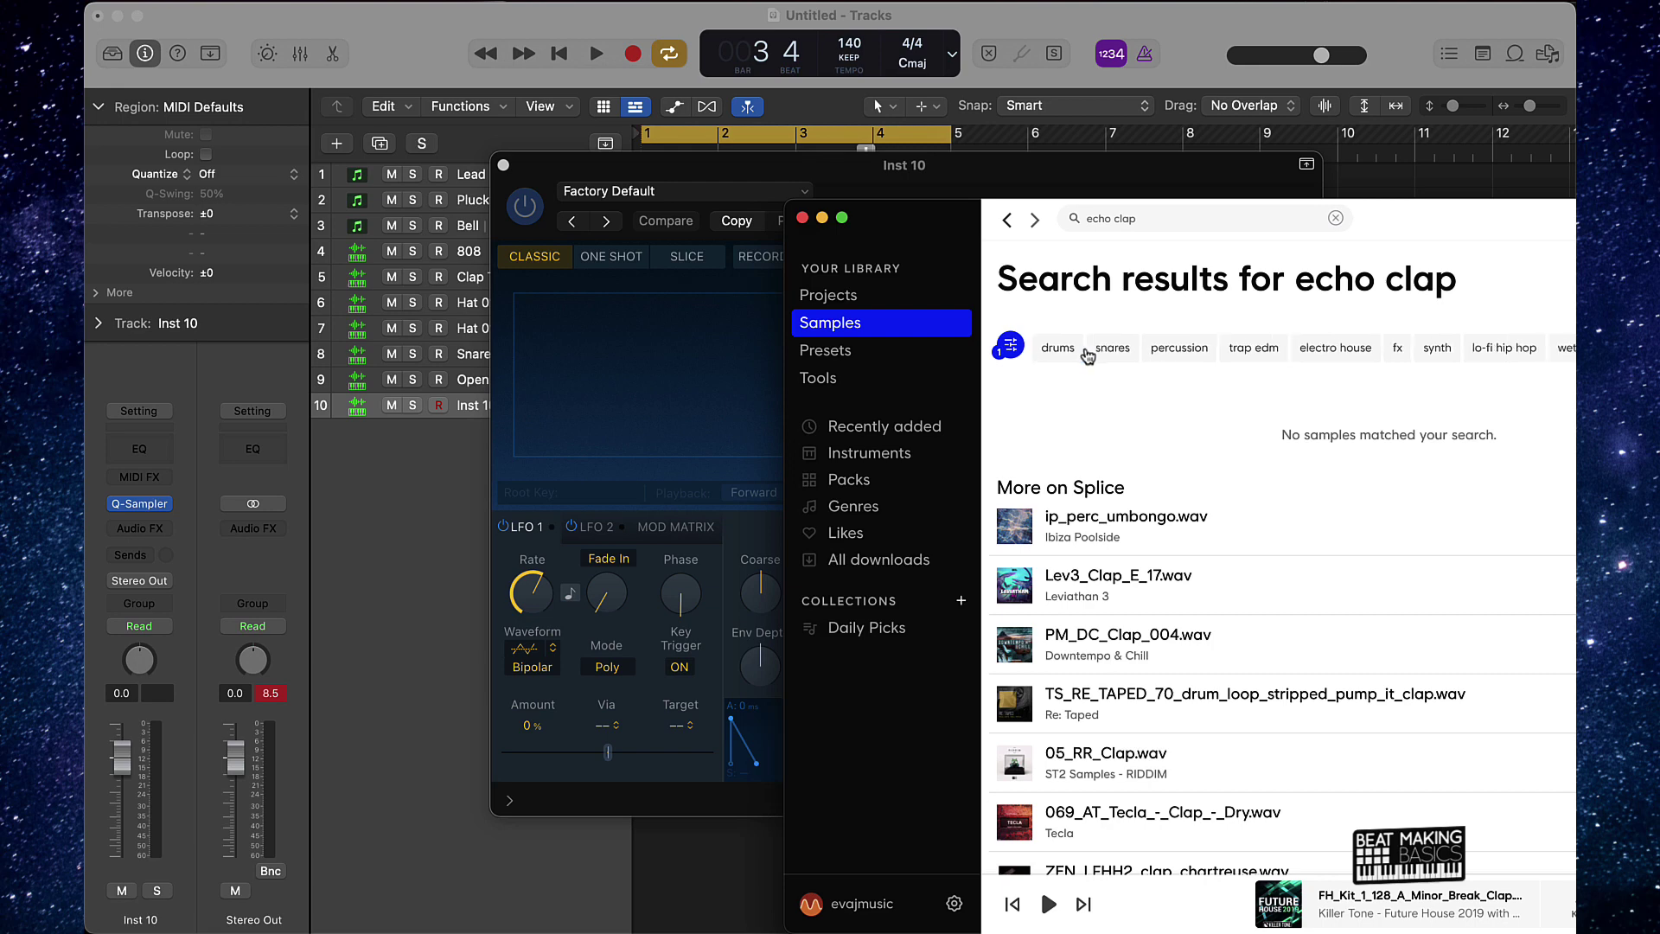
double_click(1417, 221)
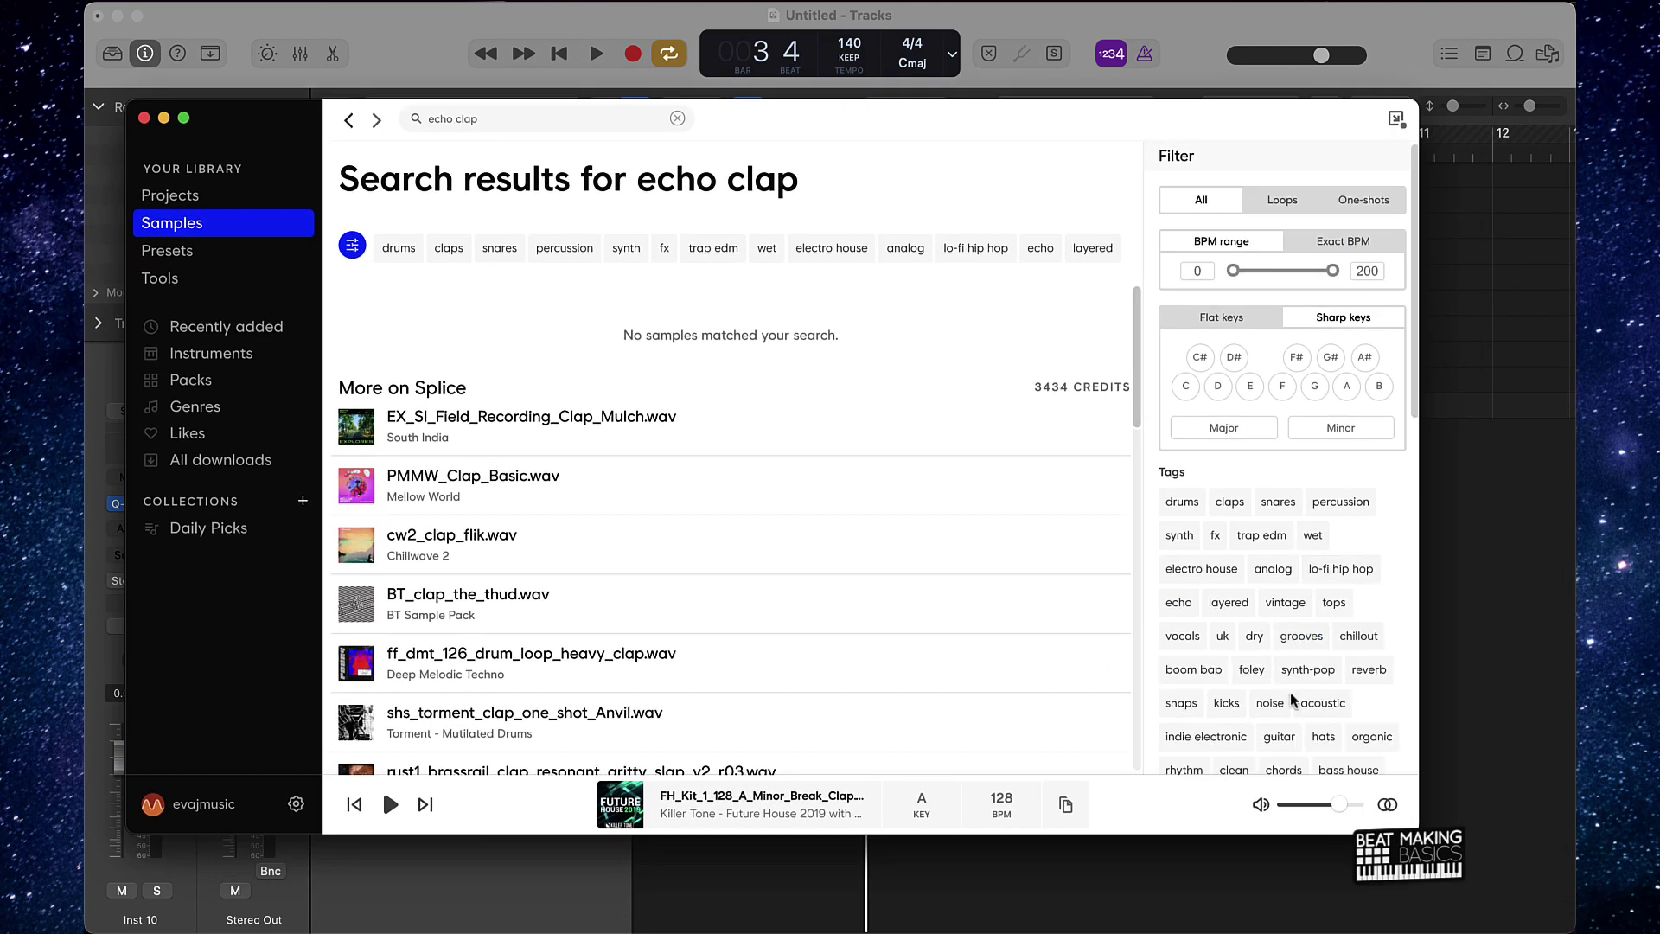
scroll(1295, 666, "down", 5)
scroll(1291, 692, "down", 3)
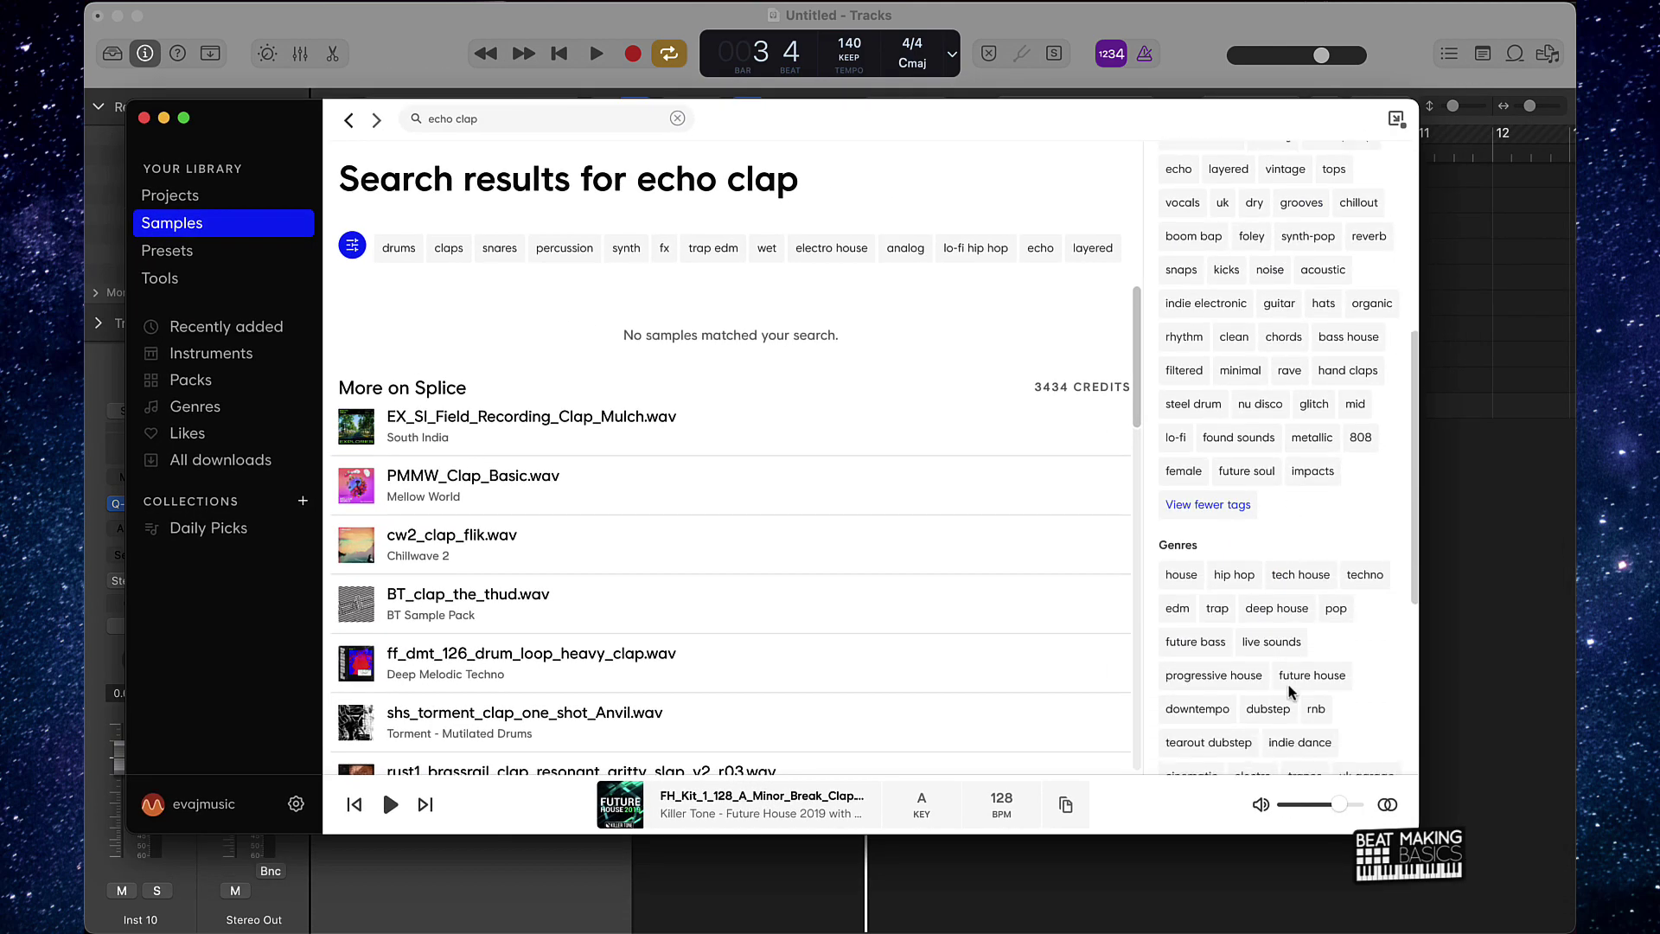
scroll(1291, 691, "down", 1)
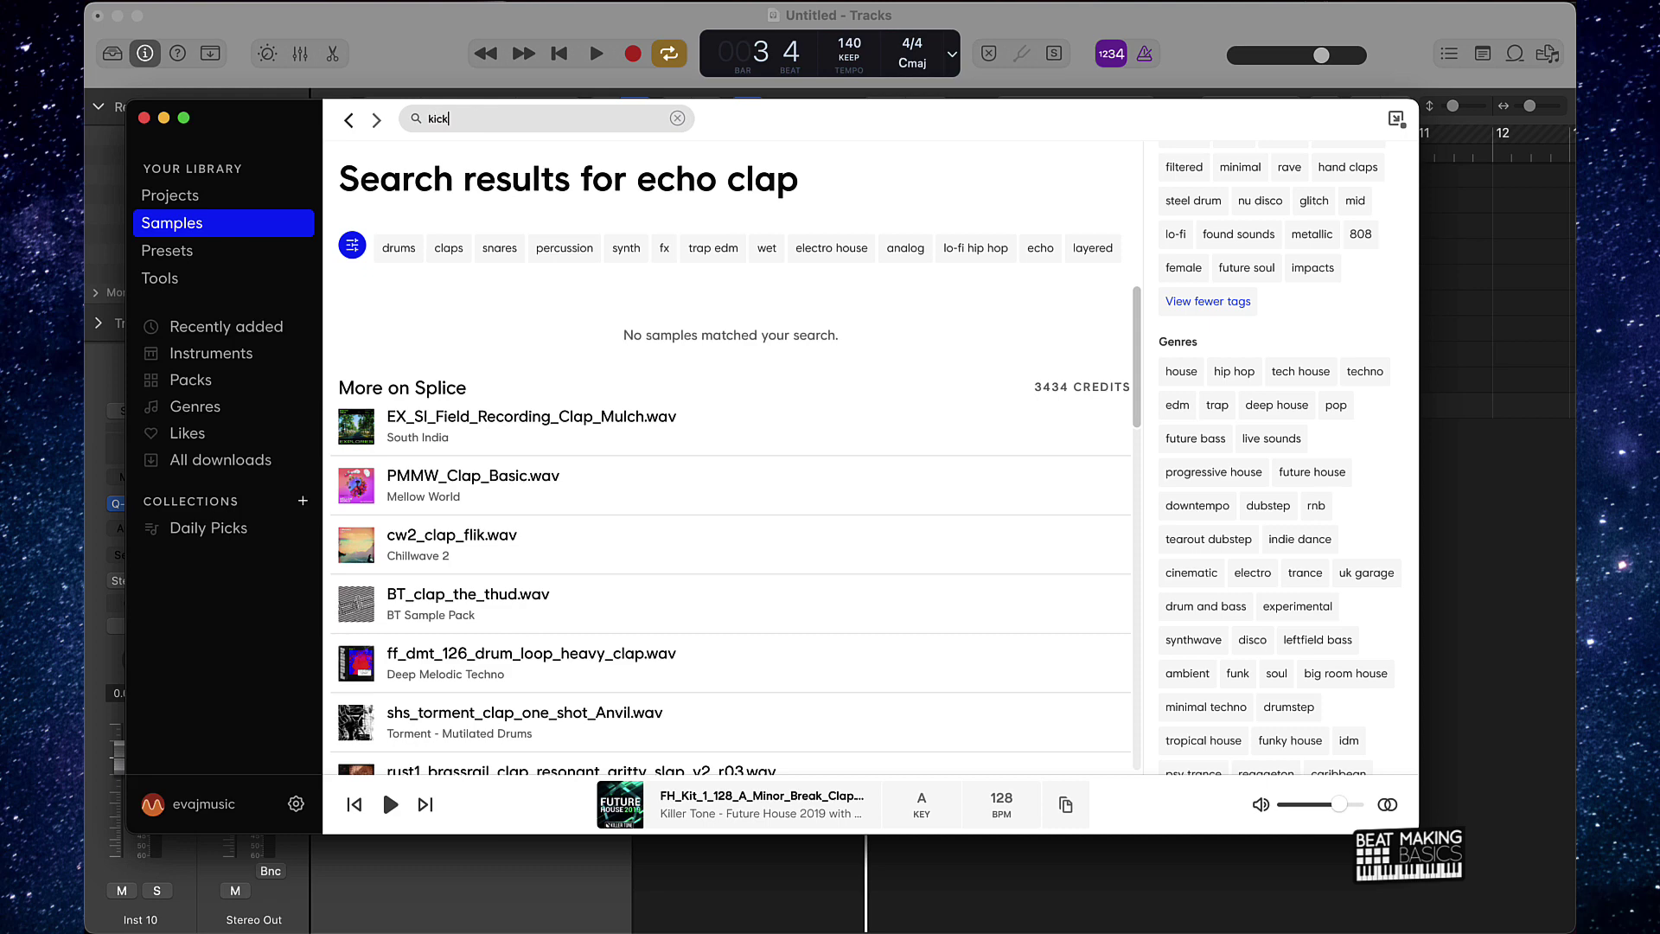
key("Return")
Audition the kick samples ic_kick_drill.wav, PMAFT_Kick_One_Shot_09.wav and X10_ADS_kick_cartier.wav
left_click(355, 430)
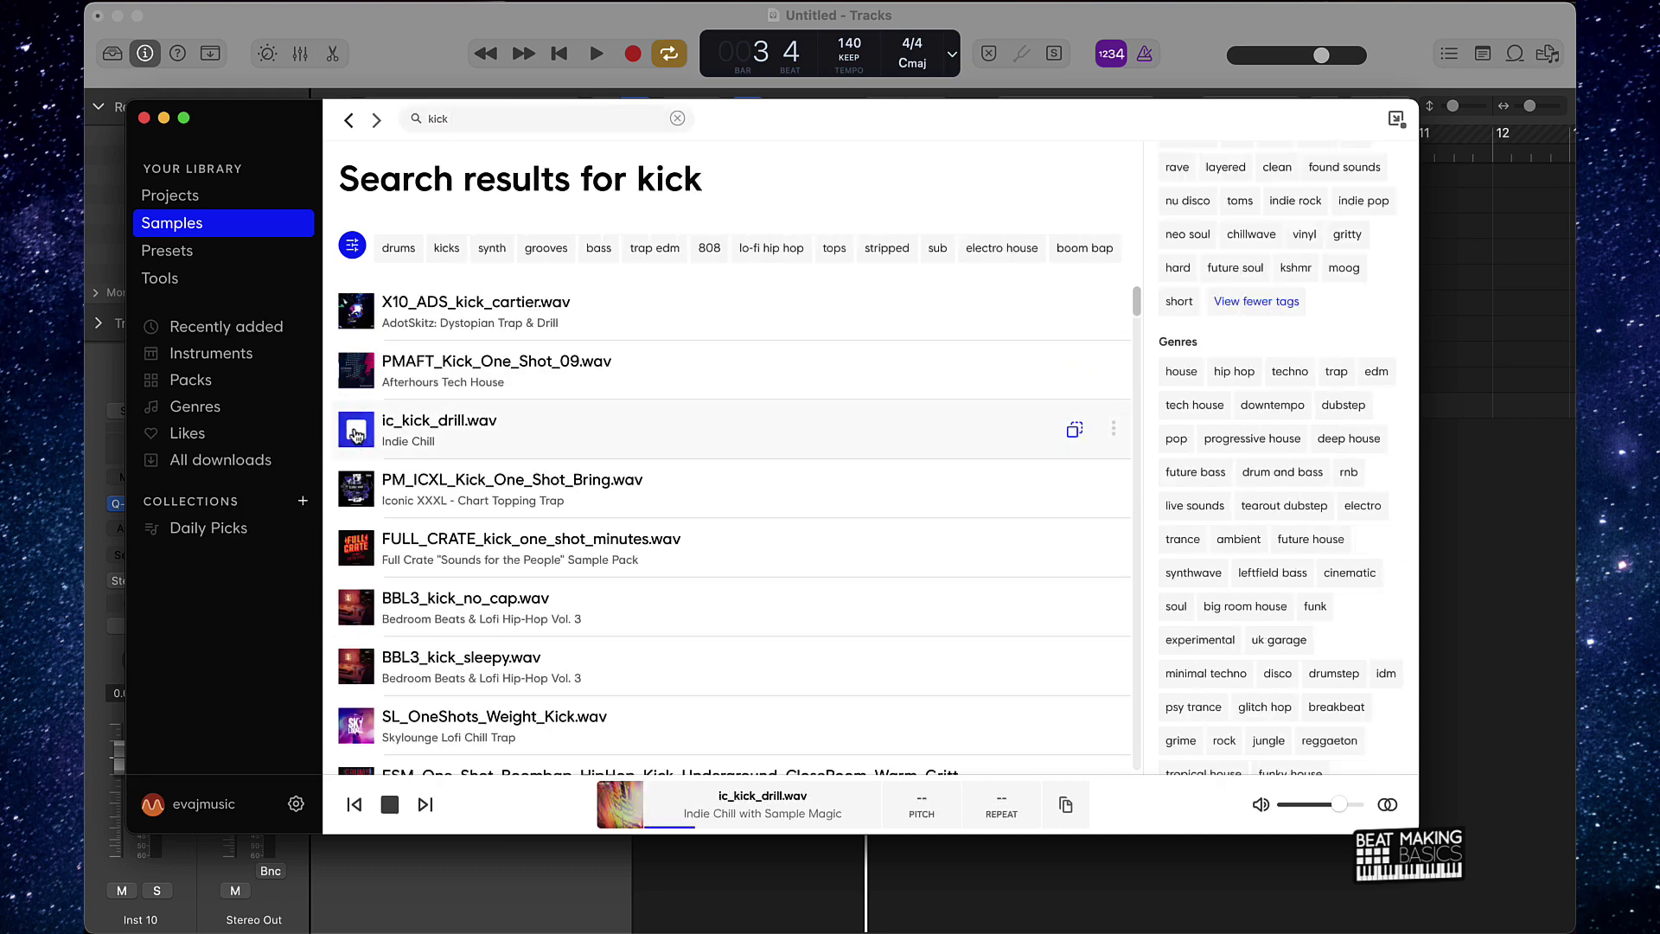
left_click(355, 370)
left_click(355, 313)
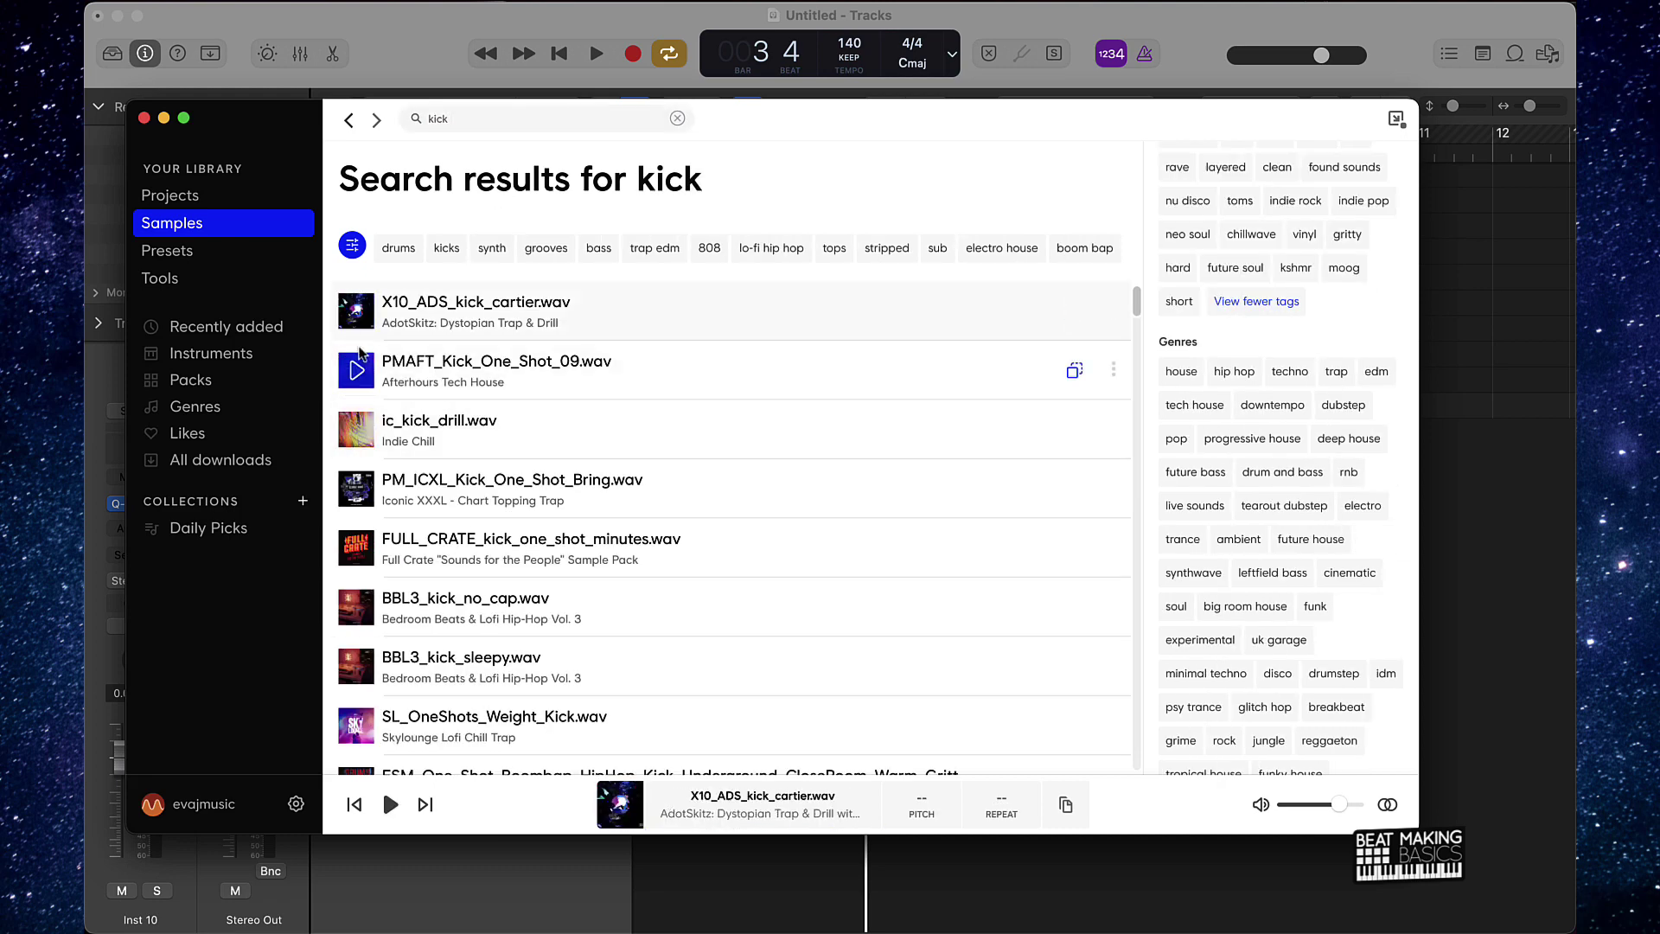
left_click(356, 367)
Load PM_ICXL_Kick_One_Shot_Bring.wav from Splice into the Inst 10 Quick Sampler and close the plug-in window
left_click_drag(326, 112, 1022, 120)
left_click(1053, 320)
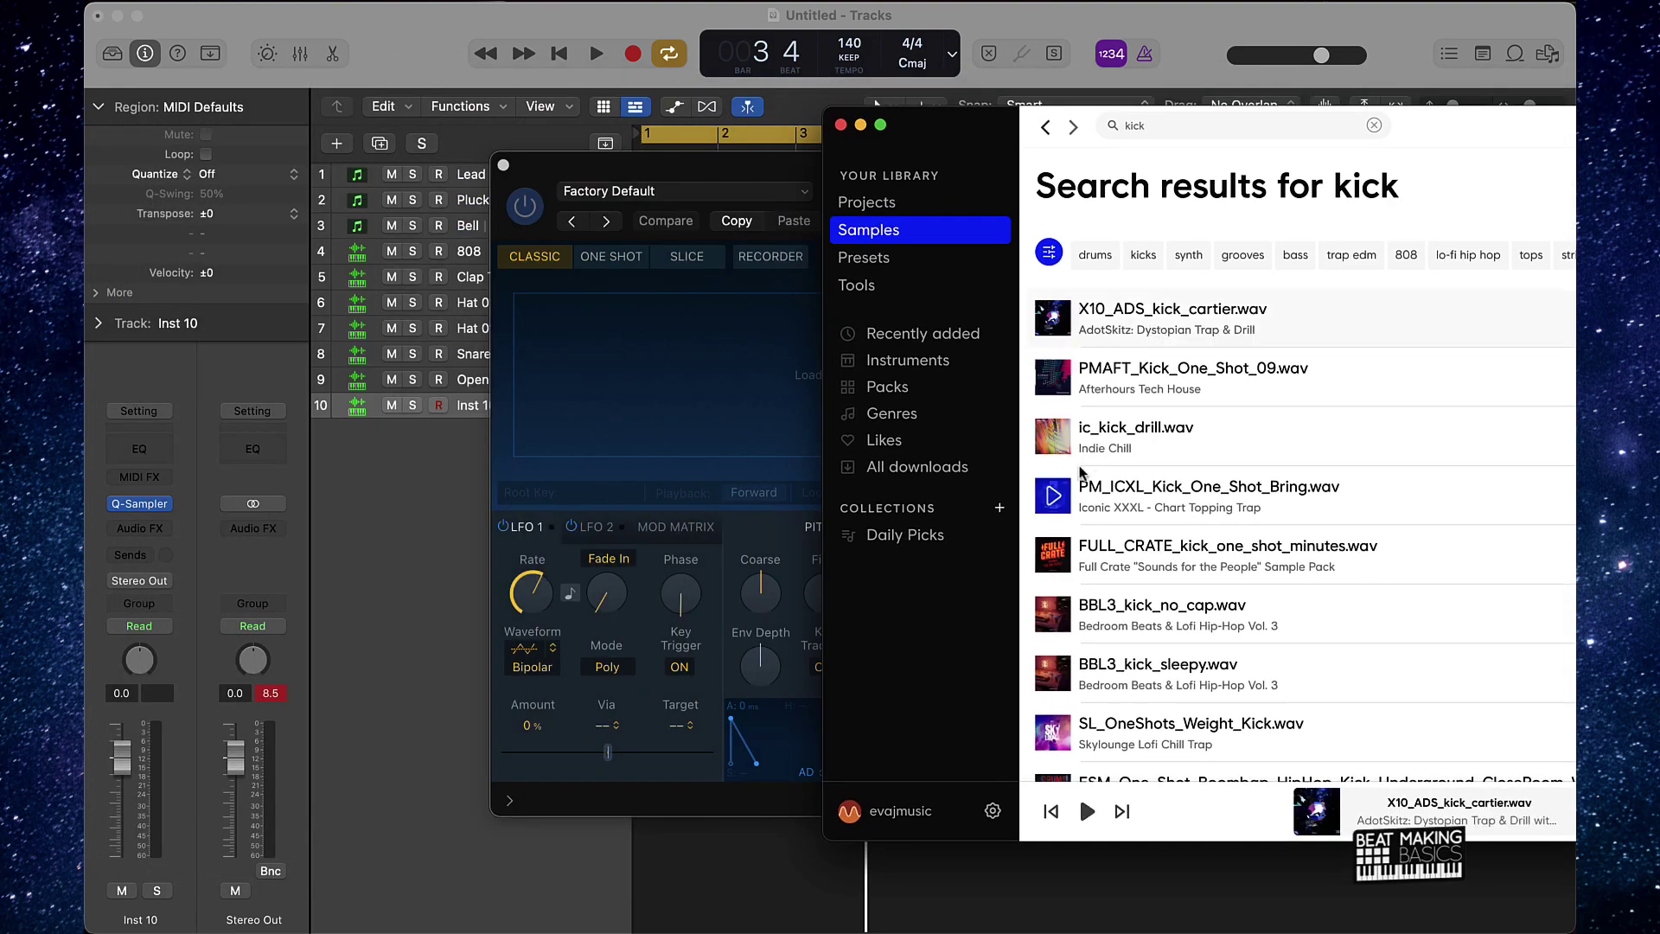
left_click(1054, 496)
left_click(1052, 554)
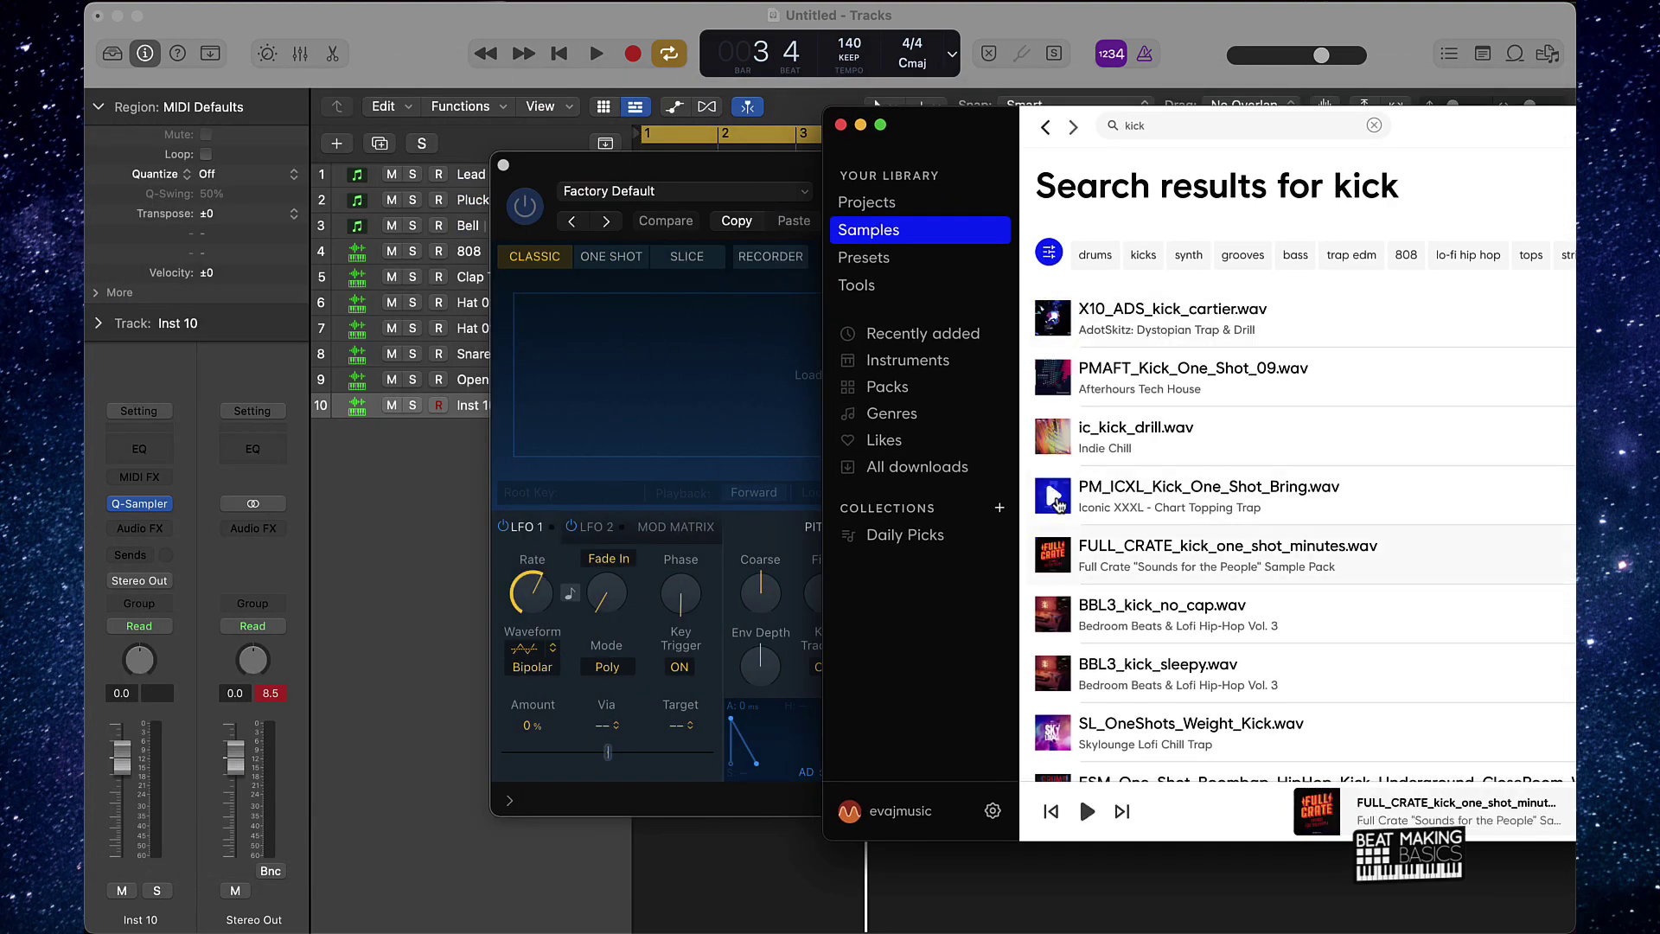
left_click(1053, 496)
left_click_drag(1055, 500, 700, 442)
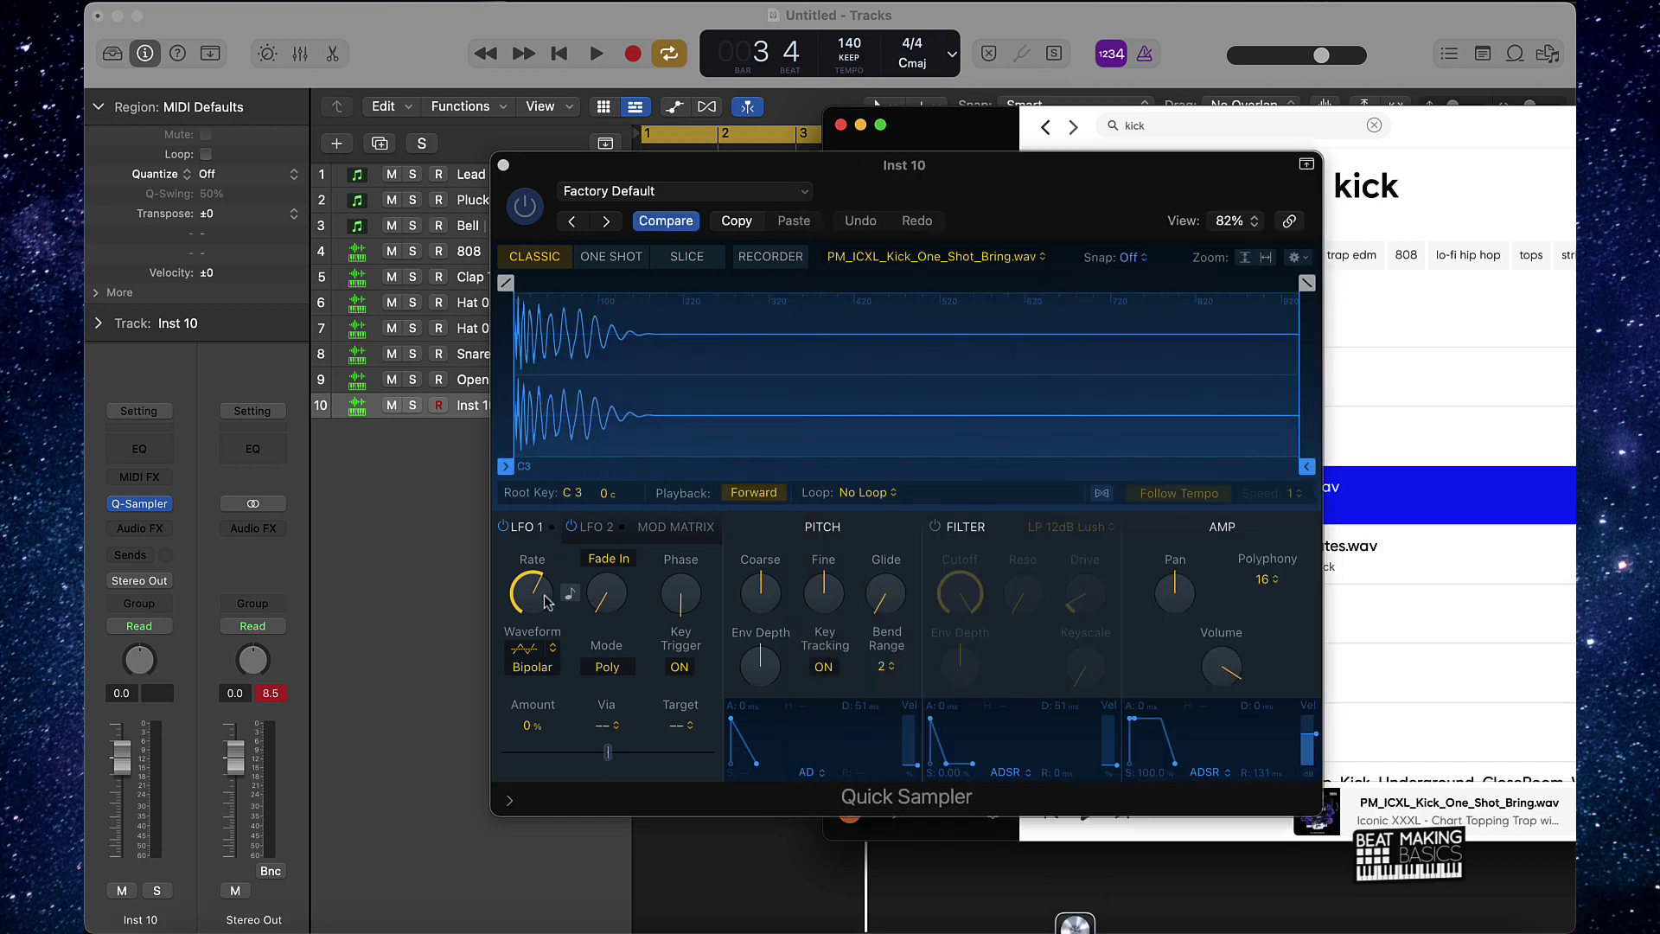
left_click(726, 169)
left_click(502, 165)
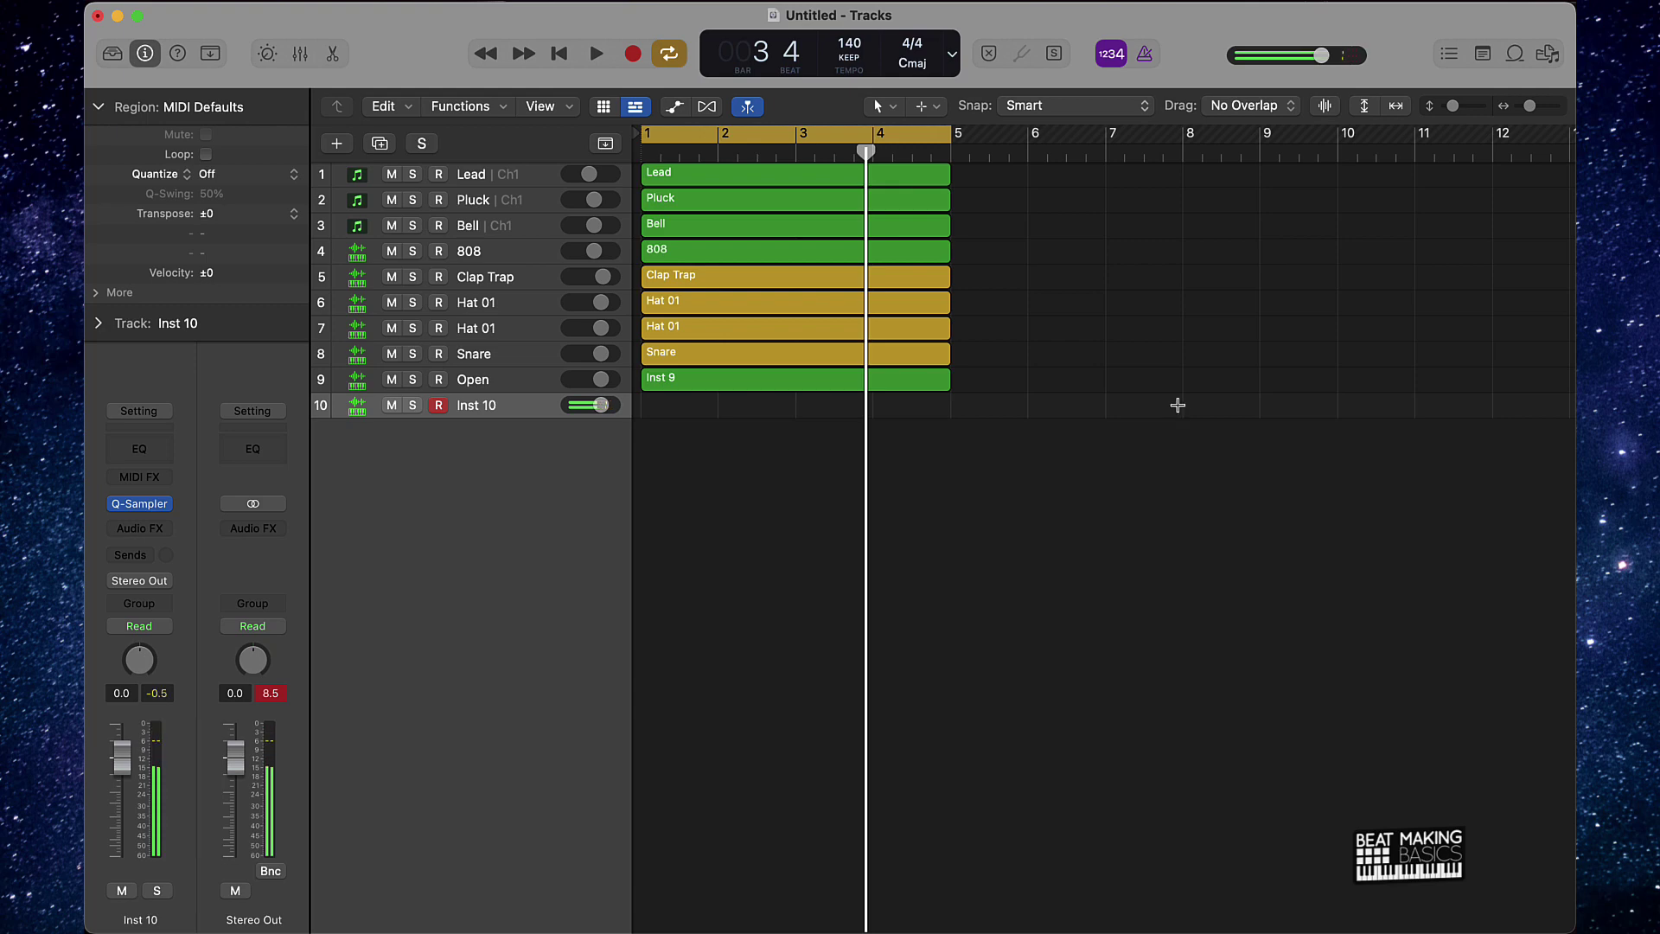
Record a kick part on the Inst 10 track across the four-bar loop and hide the on-screen keyboard
key("super+k")
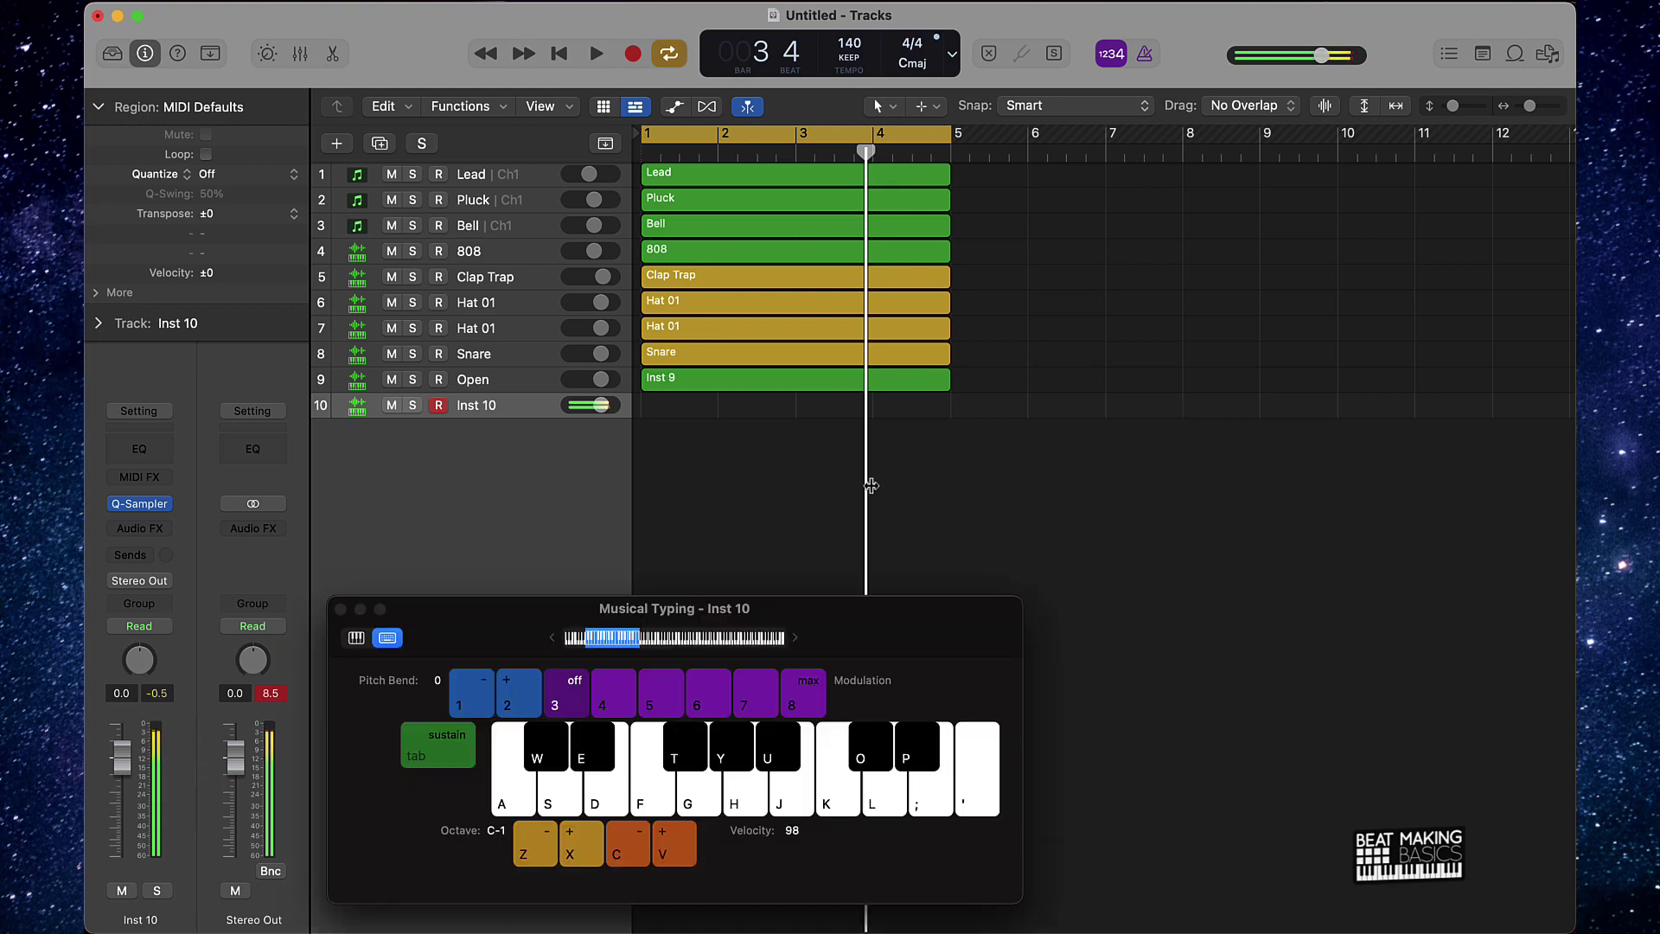
left_click(358, 637)
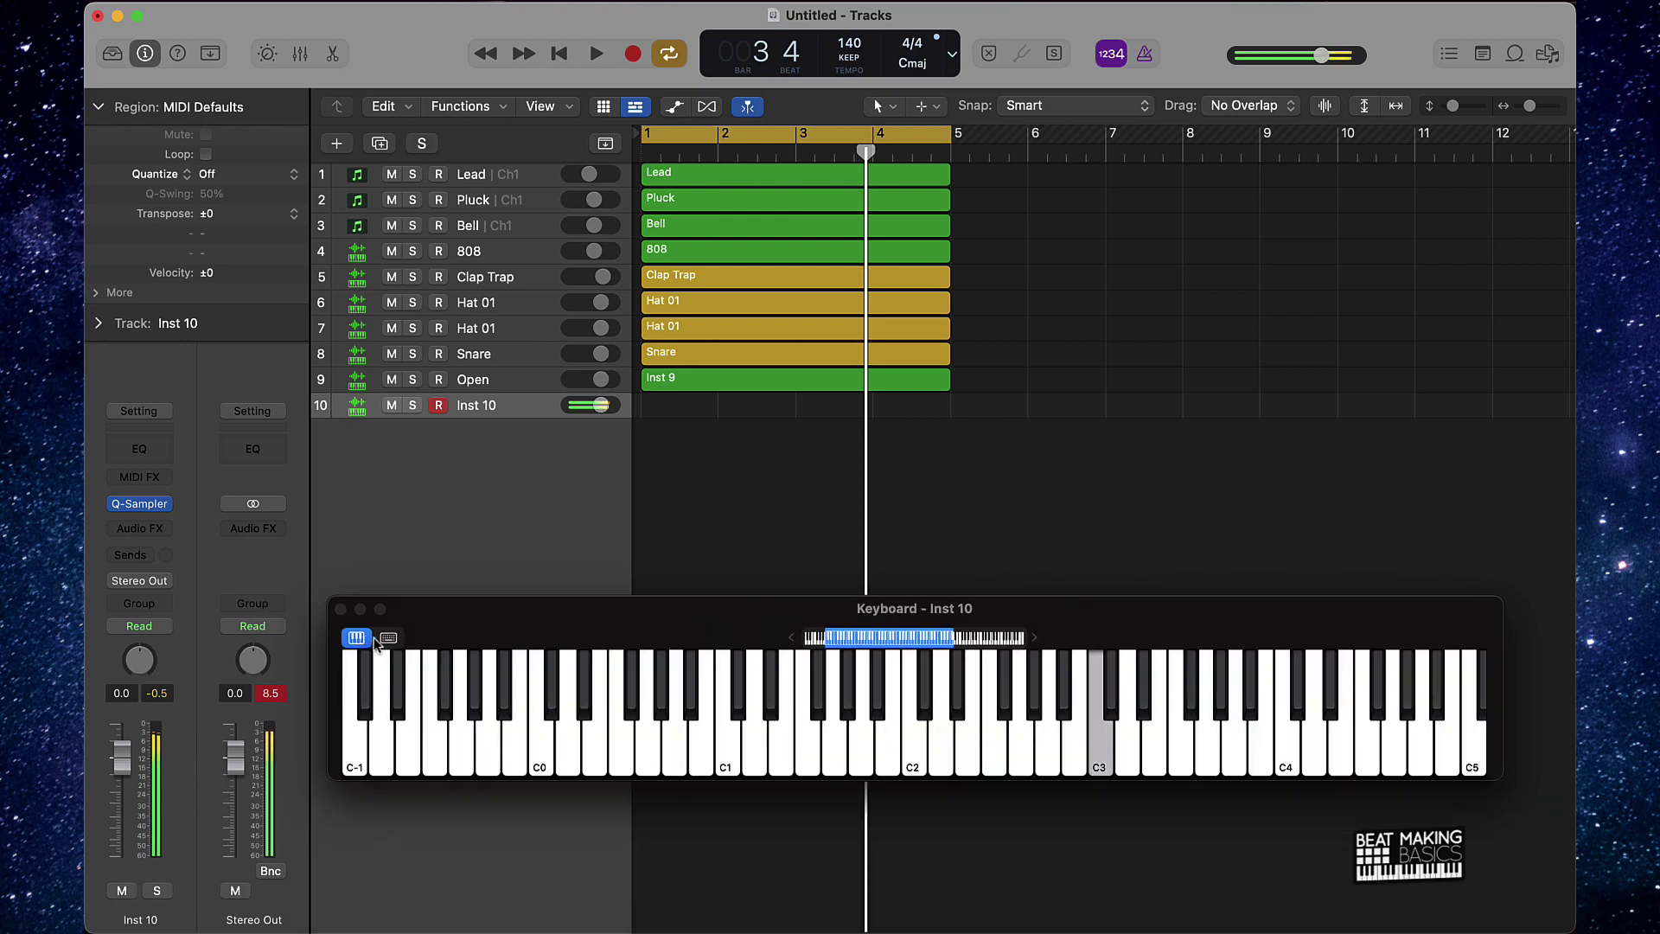
key("r")
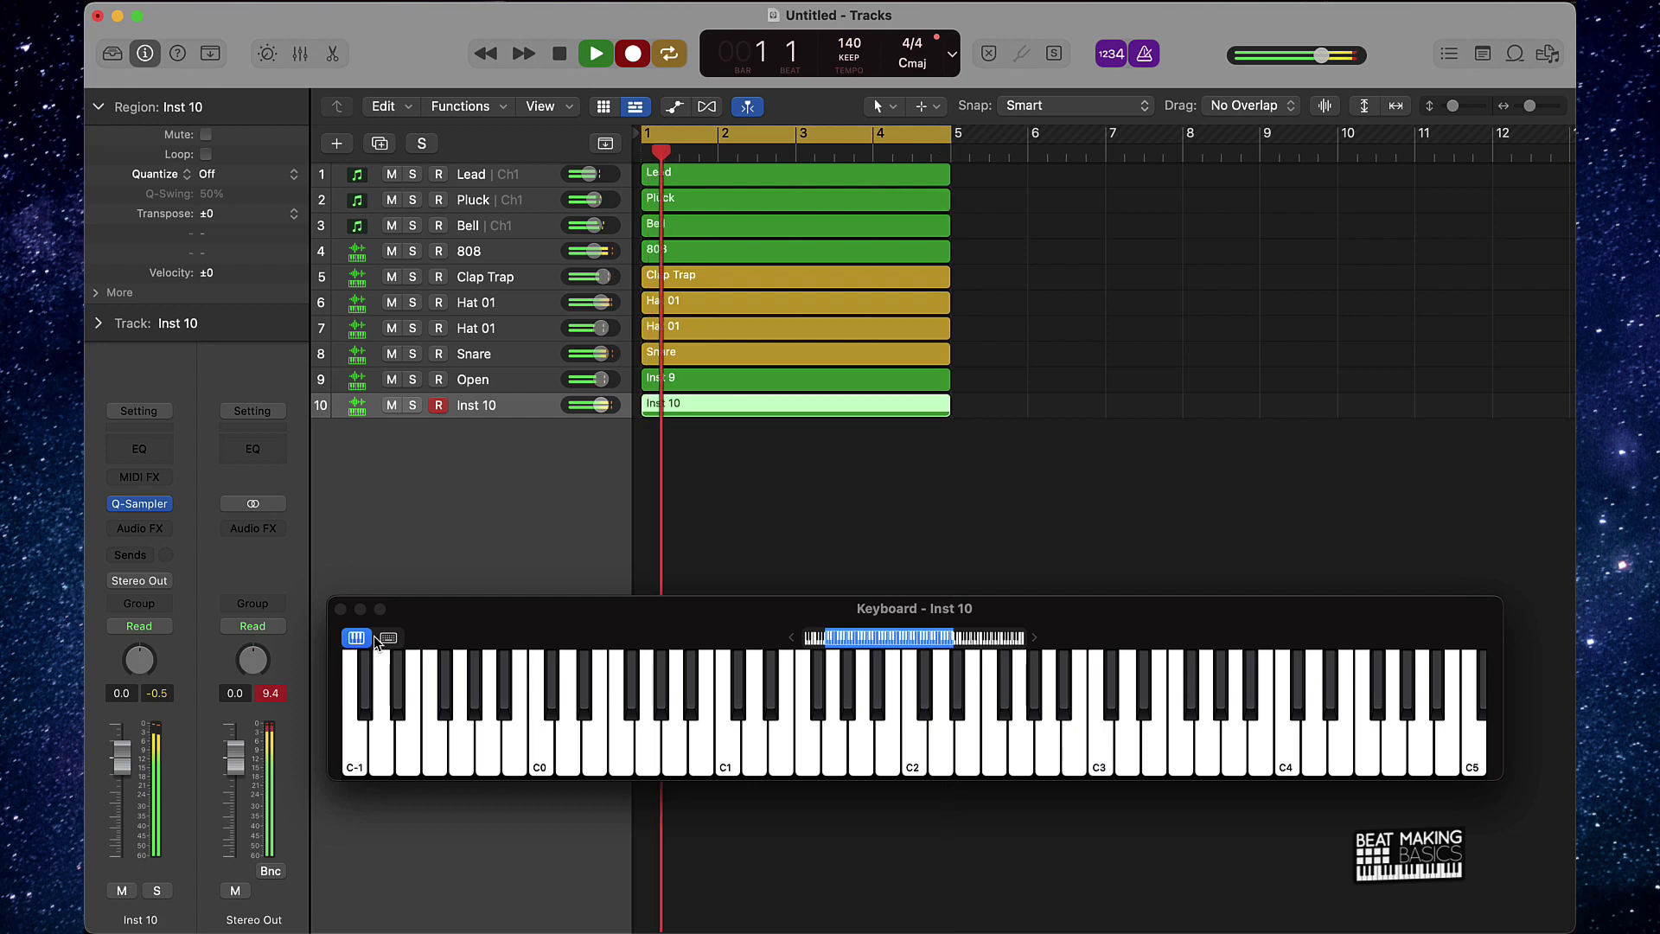
left_click(597, 54)
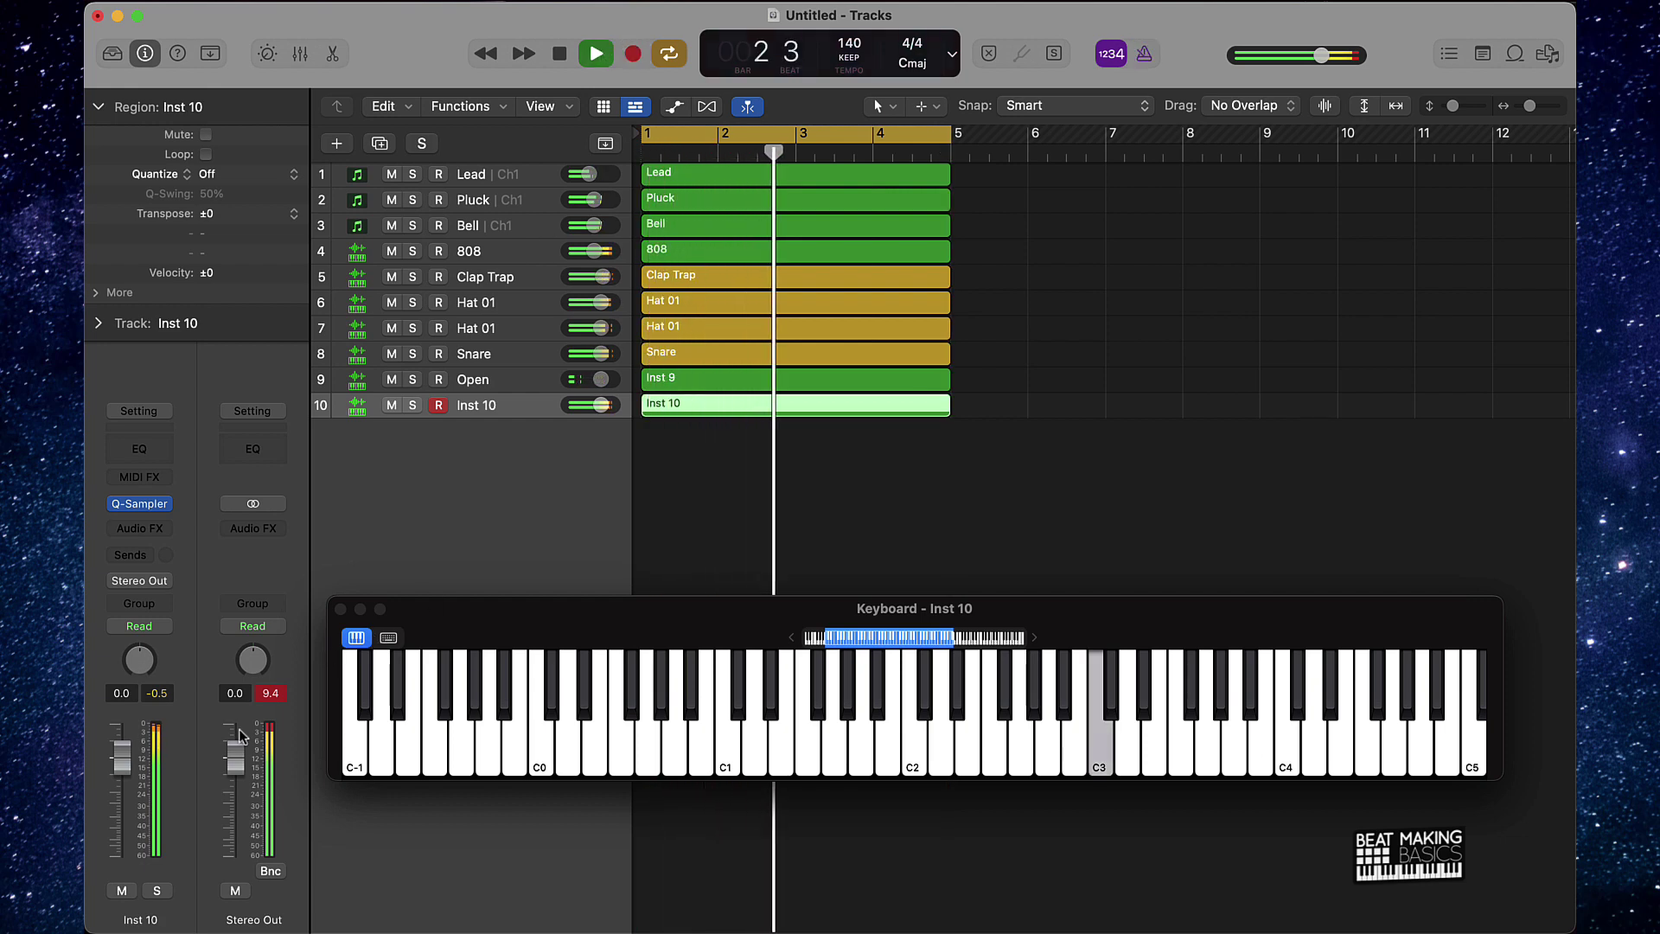
left_click(340, 609)
Quantize all recorded Inst 10 notes with 1/8 Swing A and lower the 808 track's volume slightly
left_click(725, 420)
double_click(735, 407)
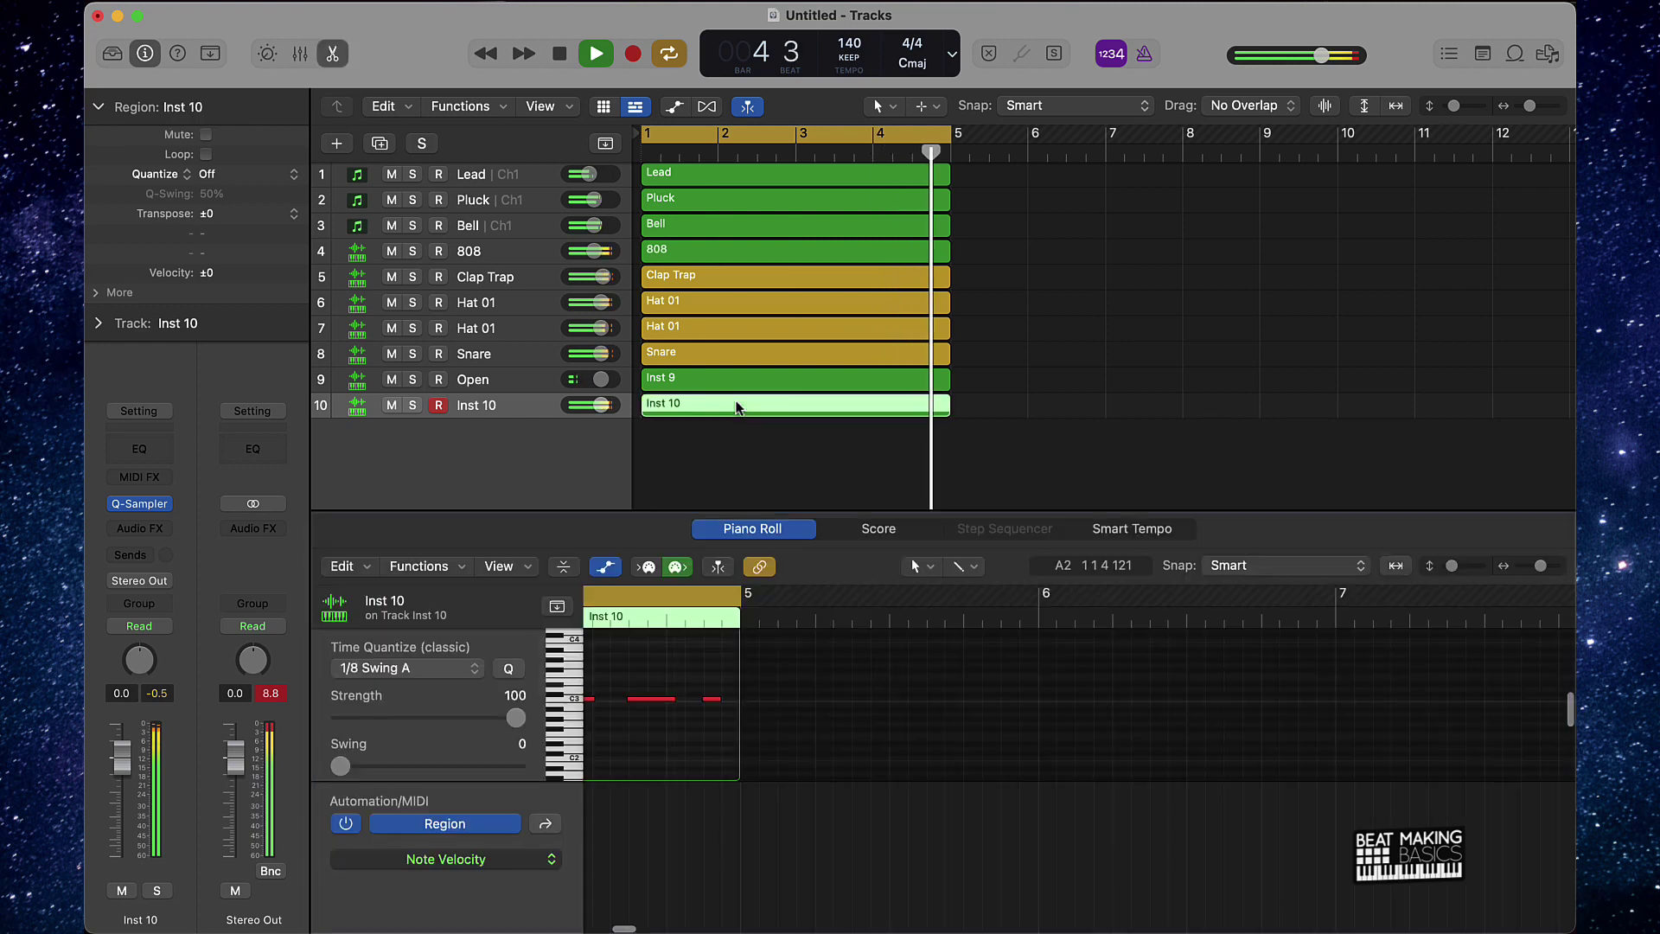
left_click(686, 766)
key("super+a")
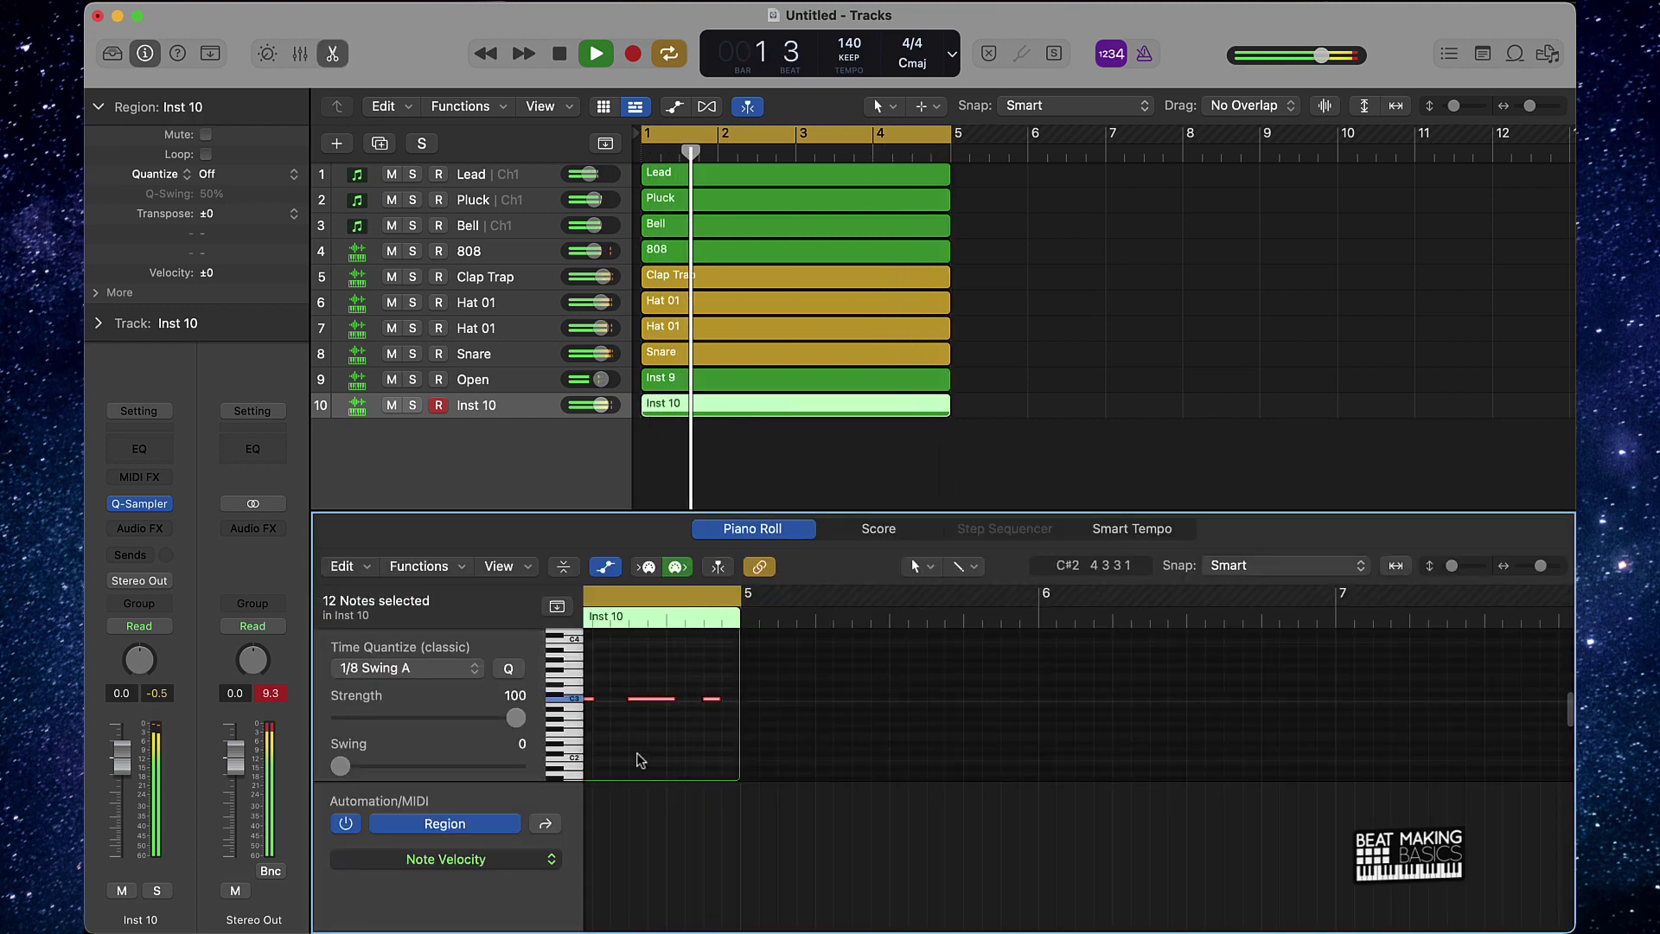
left_click(507, 668)
left_click(956, 704)
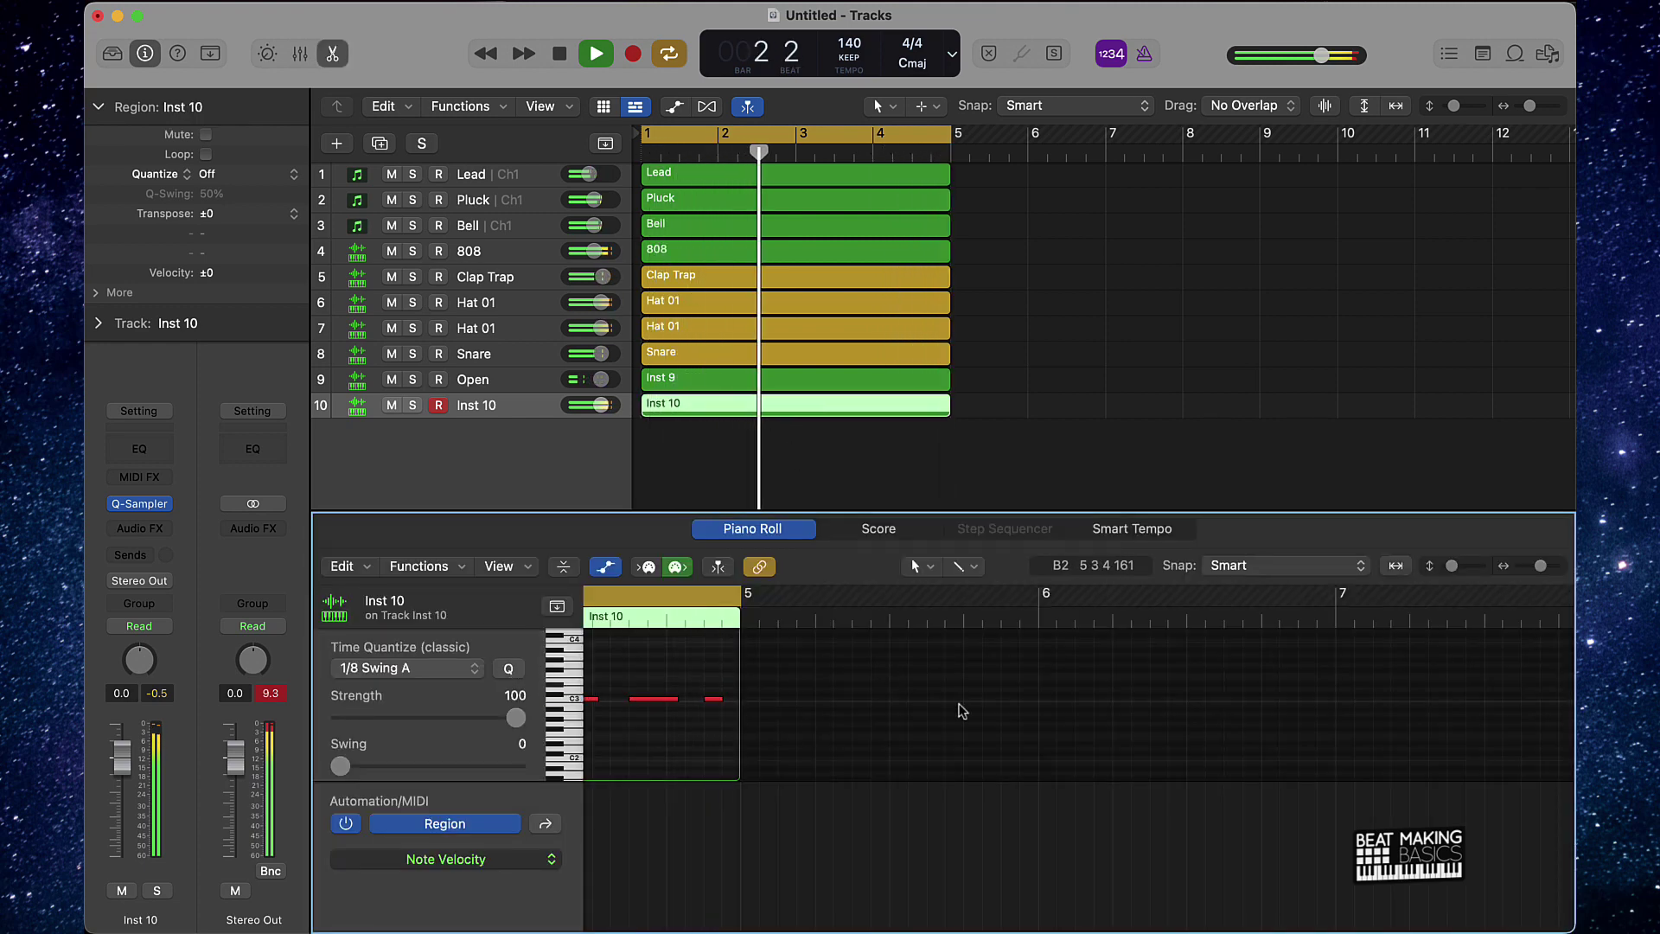
left_click(595, 251)
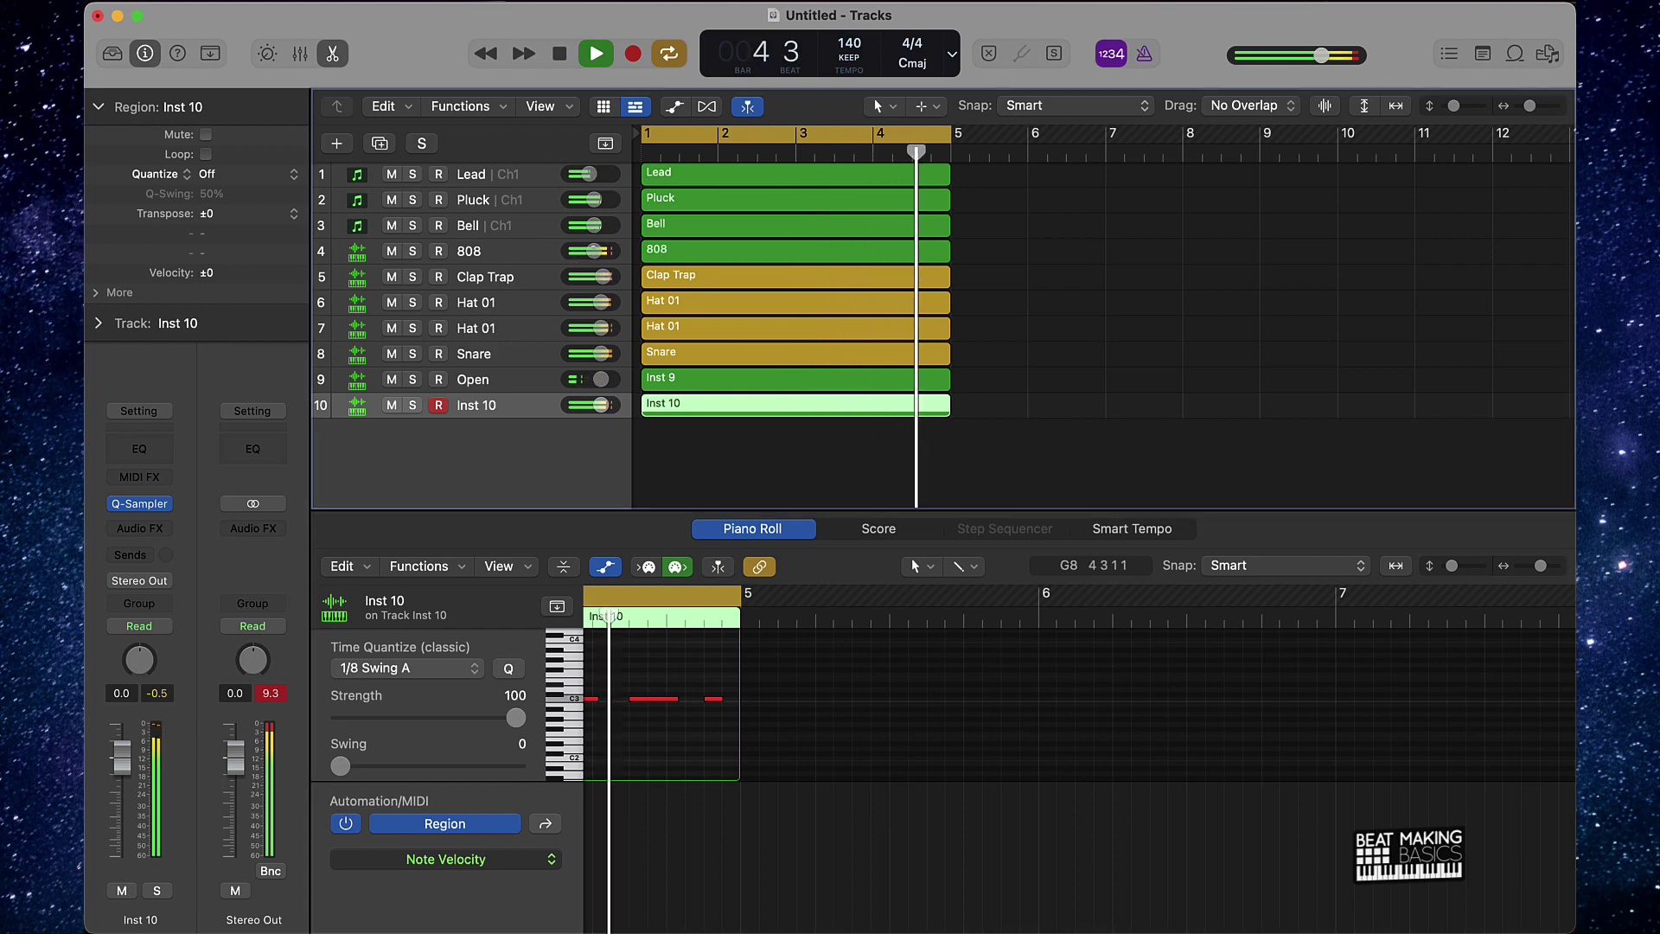
Mute the Pluck track and move the Bell track above it, leaving Bell unmuted
left_click(391, 200)
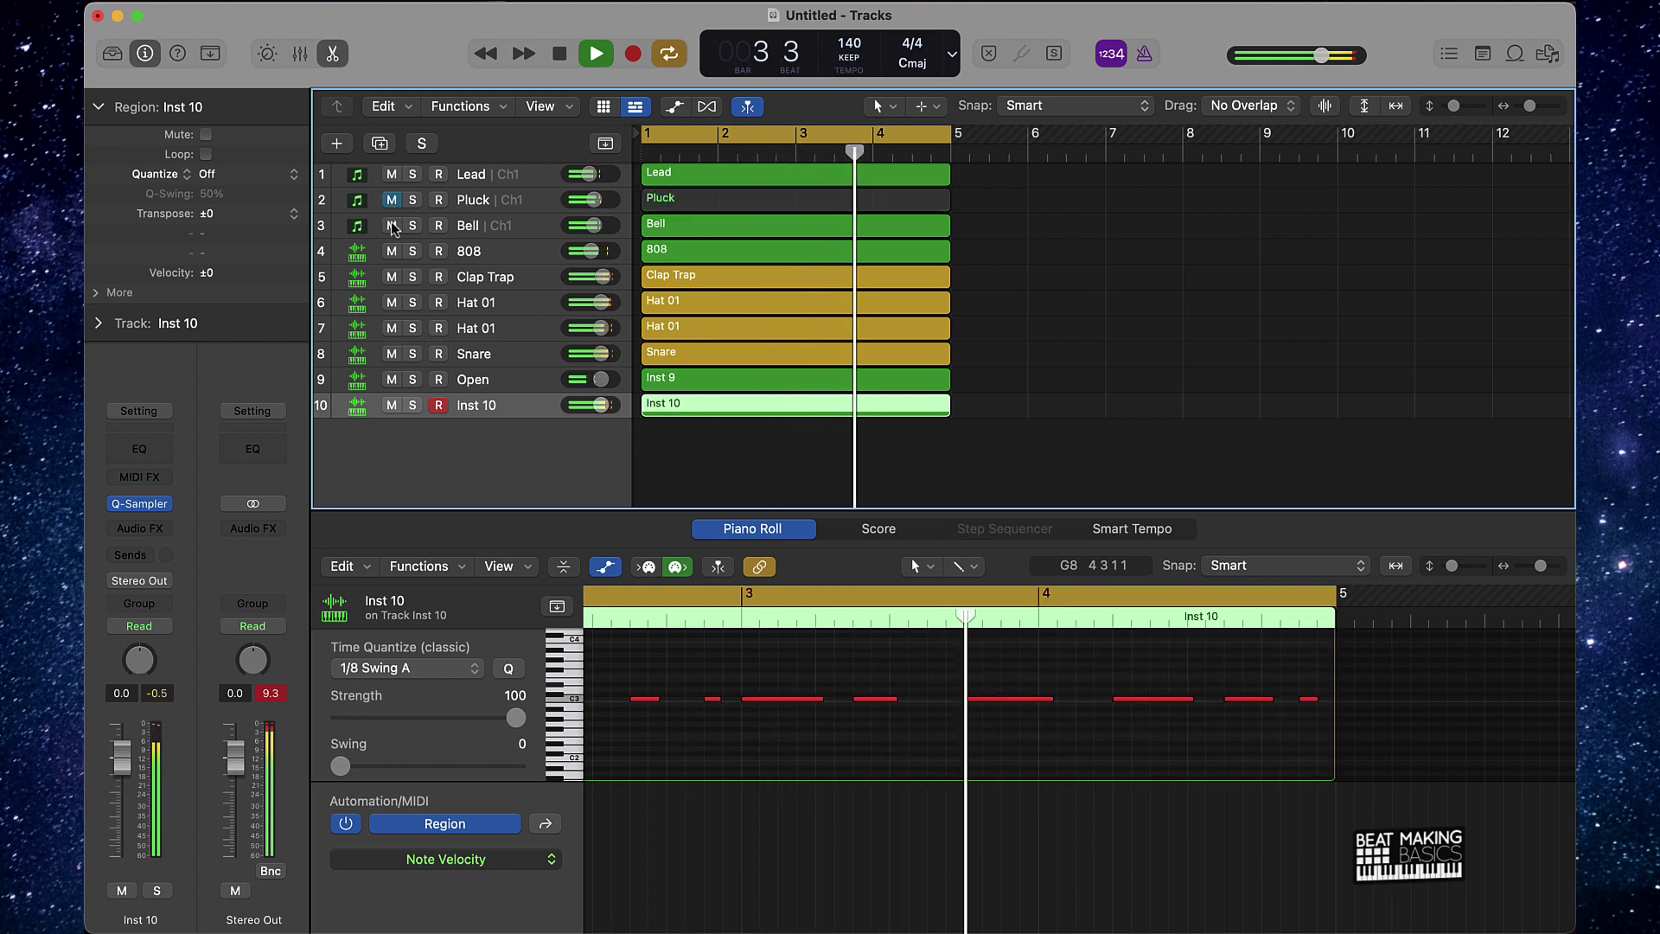
left_click(392, 225)
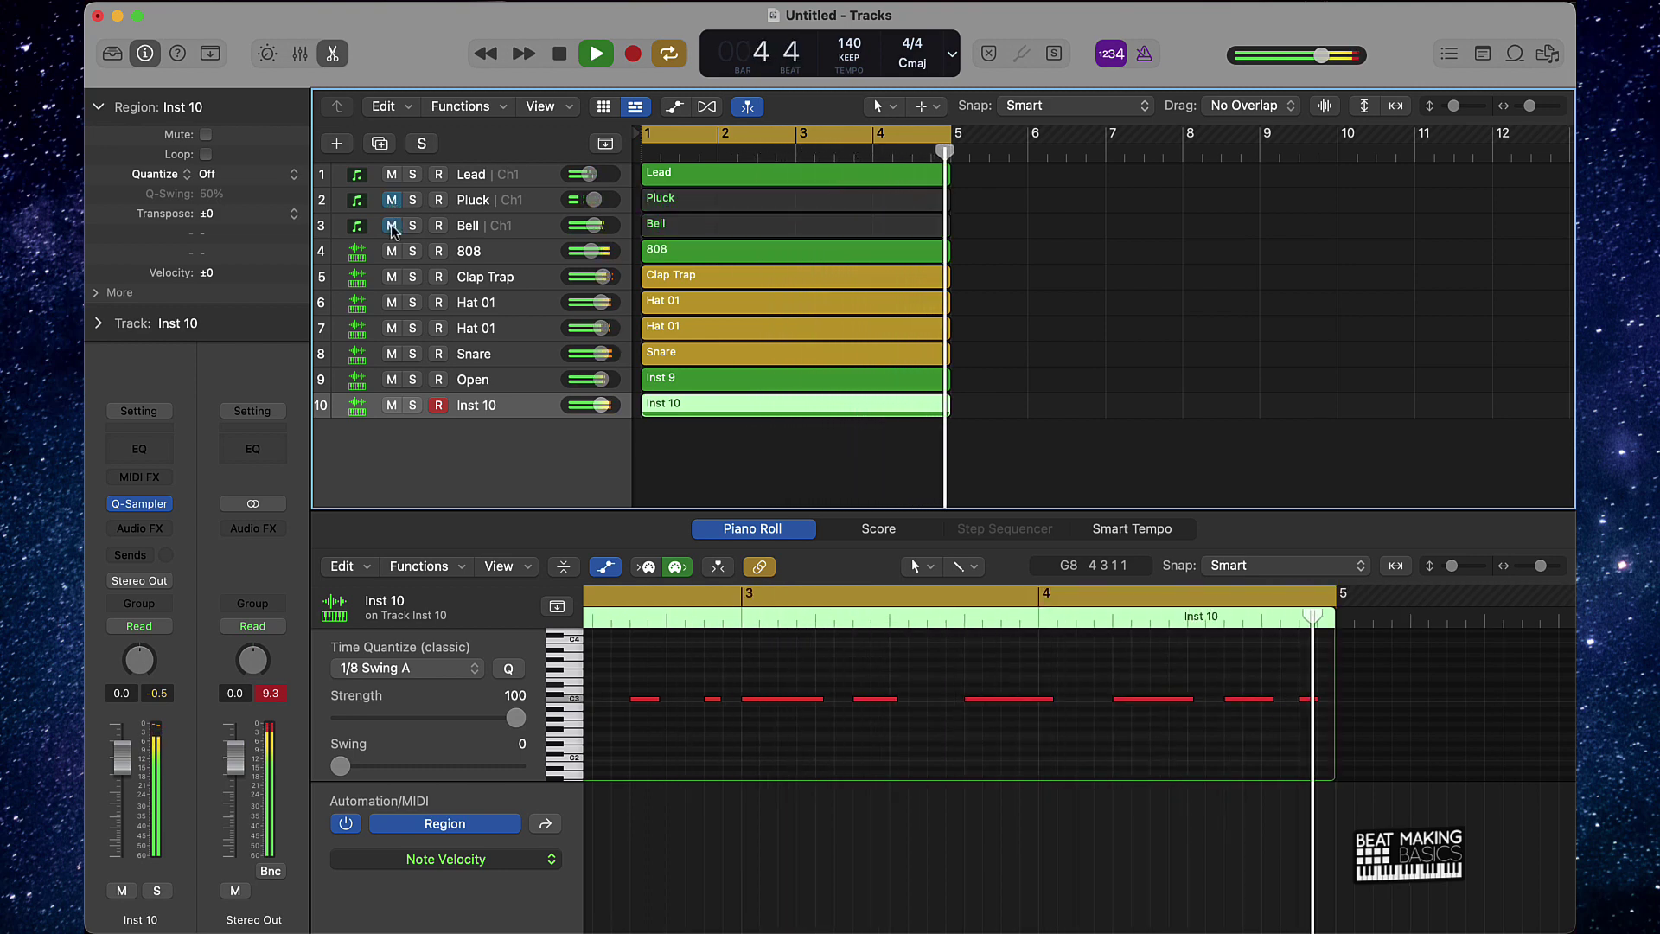
left_click(391, 226)
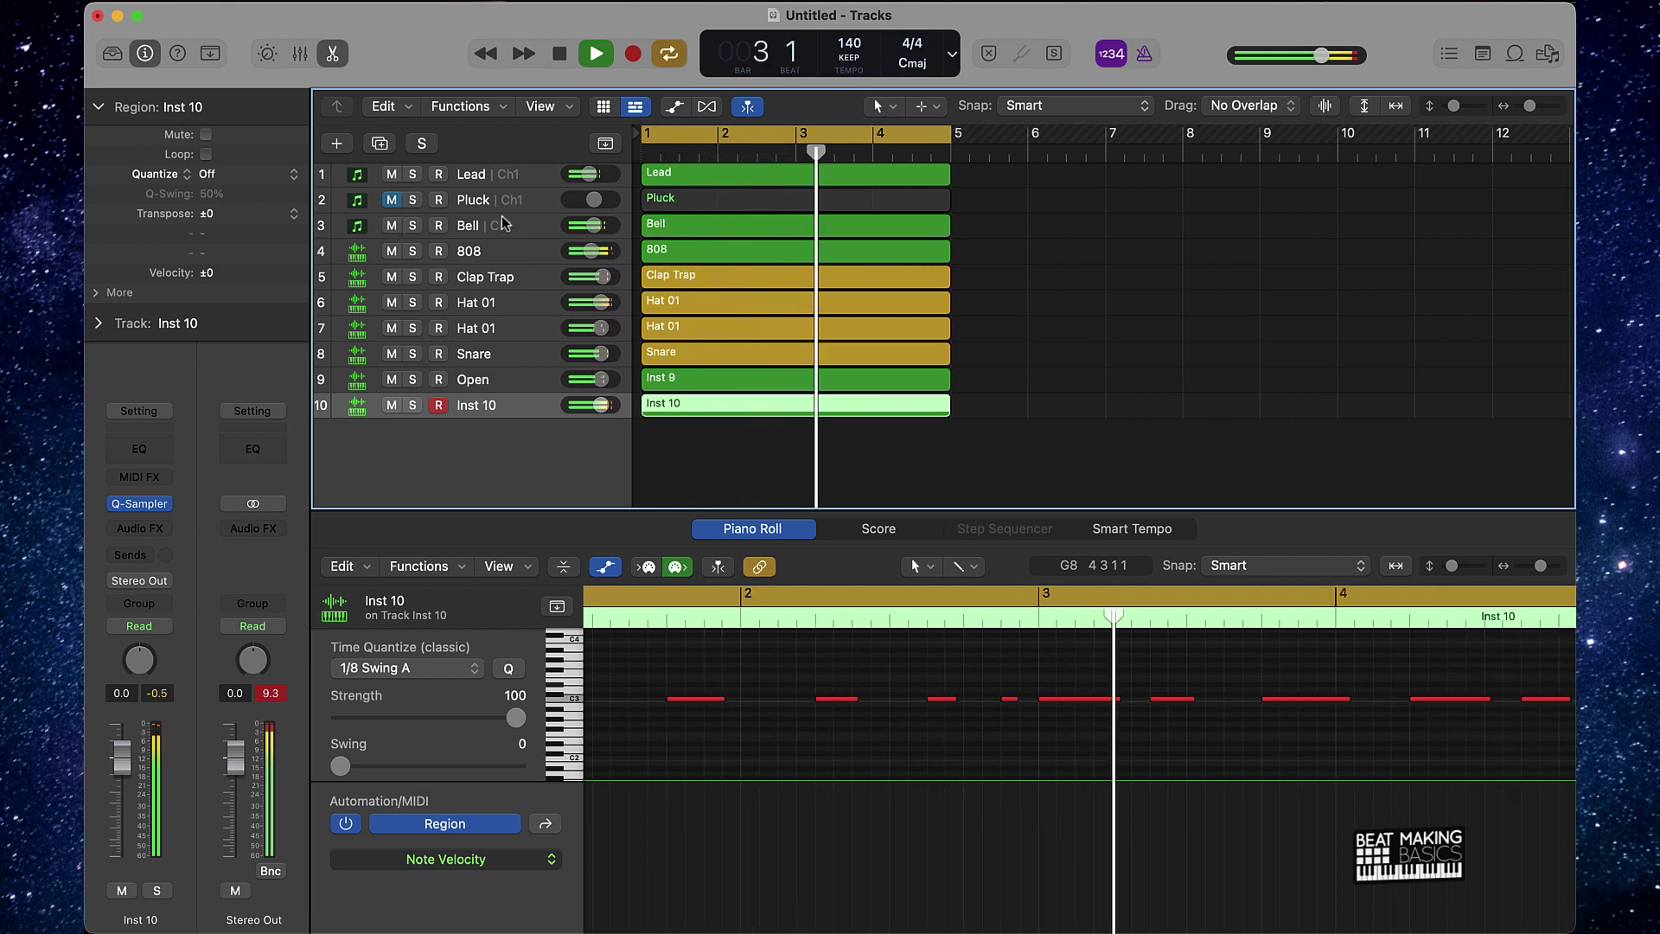
left_click_drag(506, 223, 506, 199)
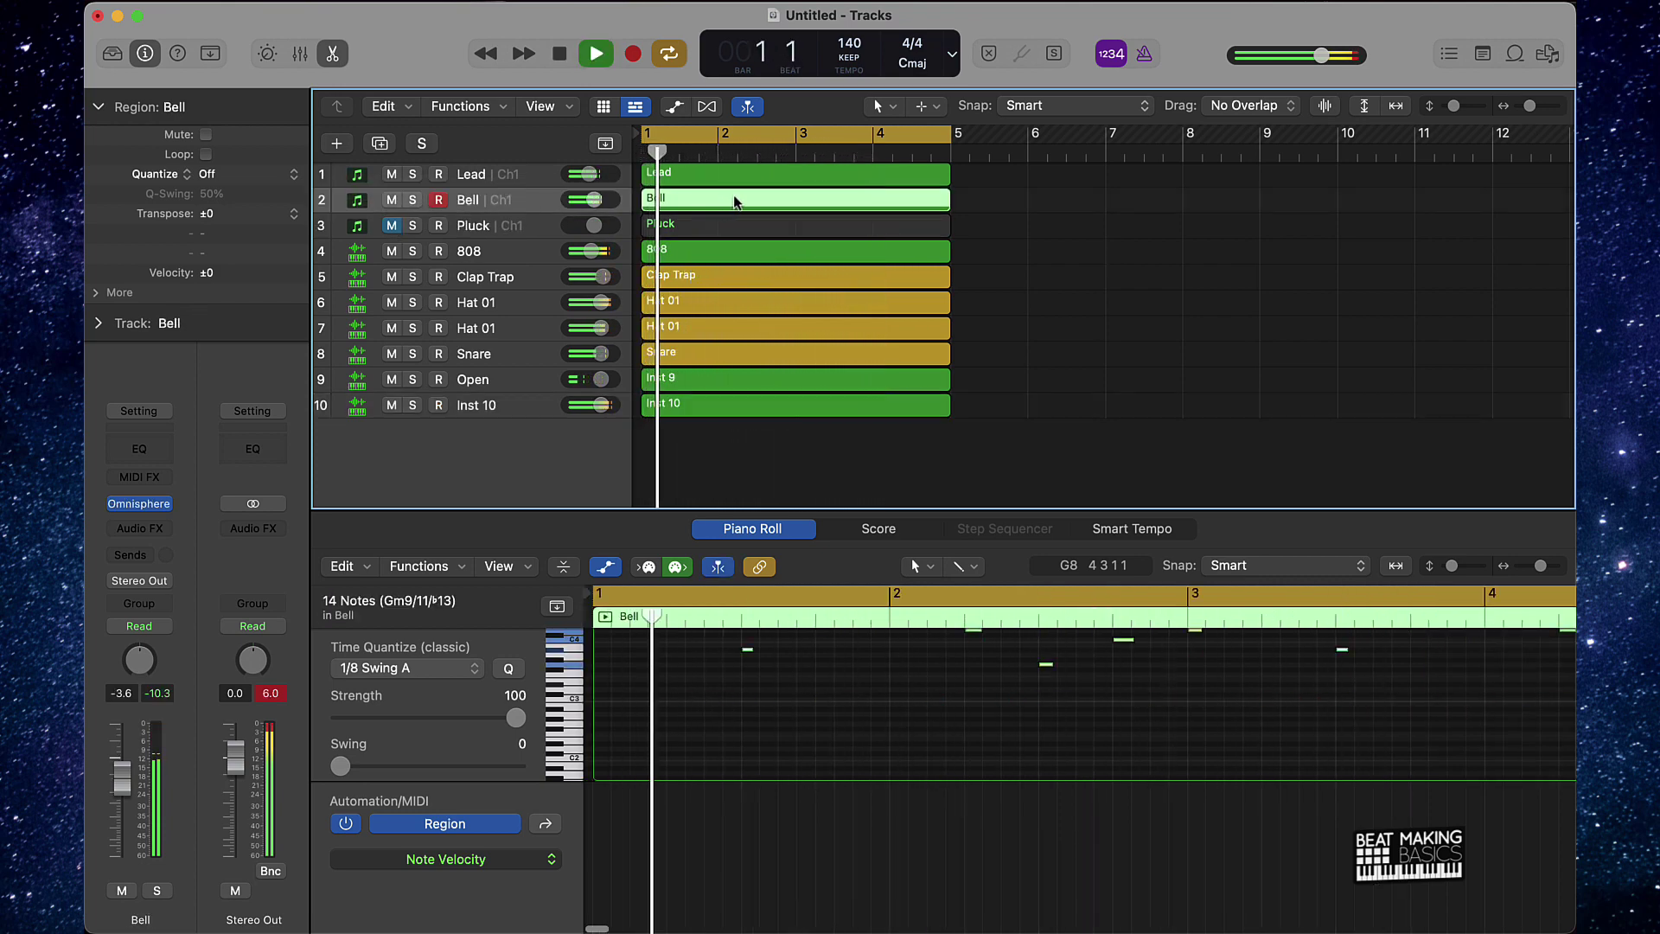
Move the Bell region's short A#3 note in bar 3 about half a beat earlier in the Piano Roll
key("e")
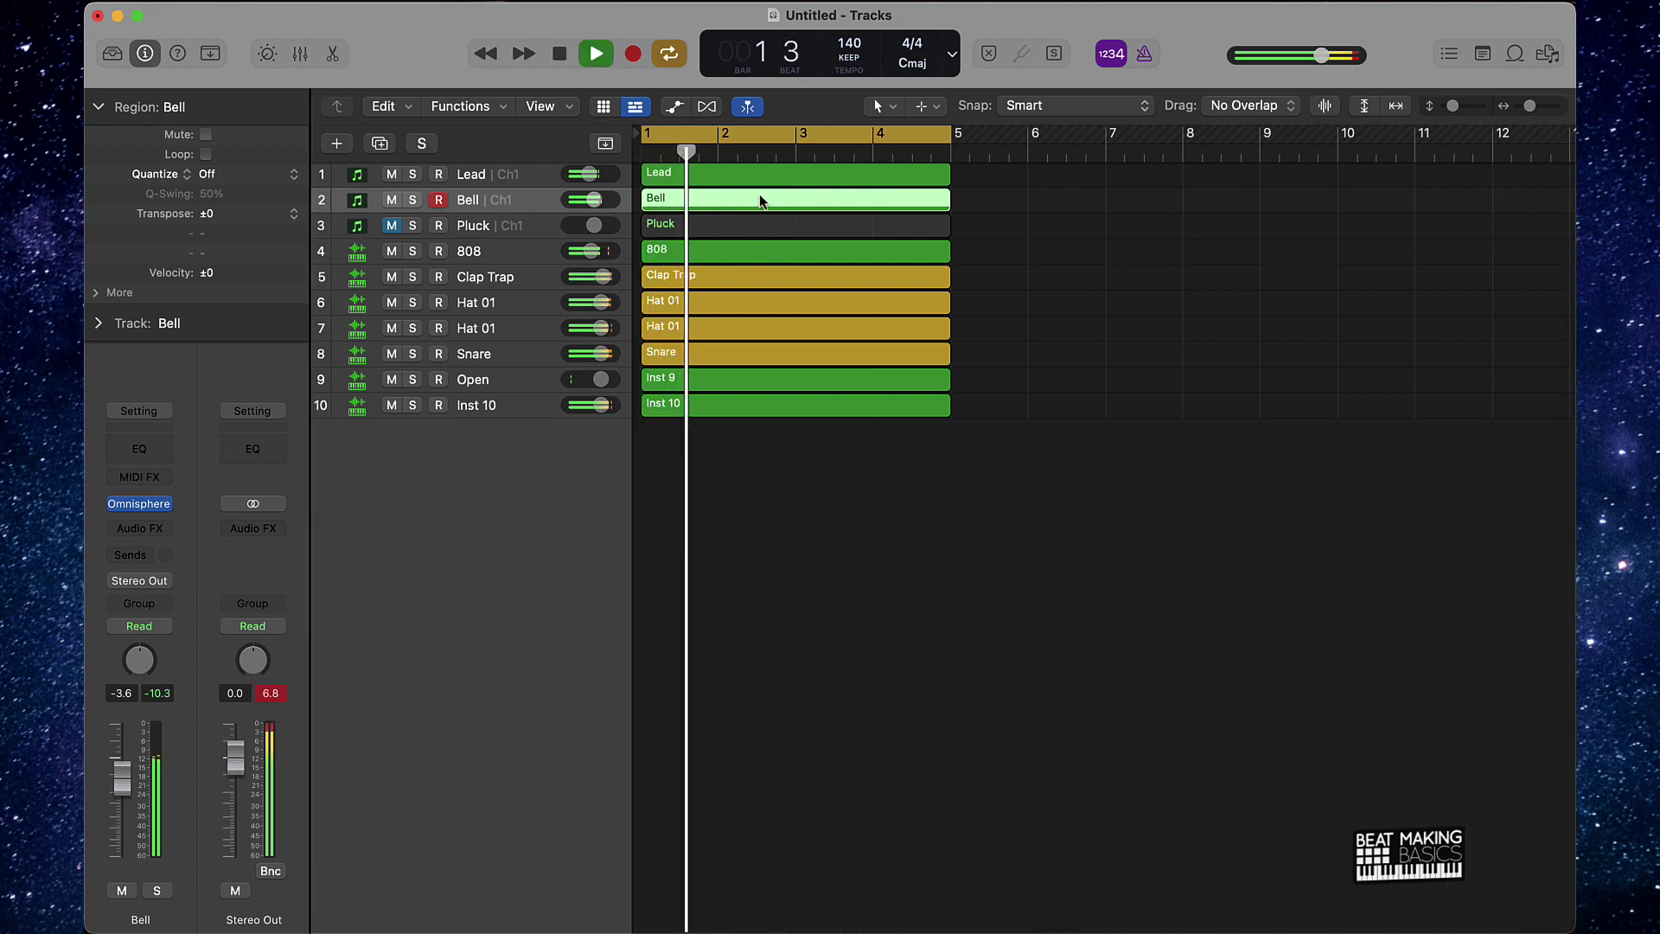
key("e")
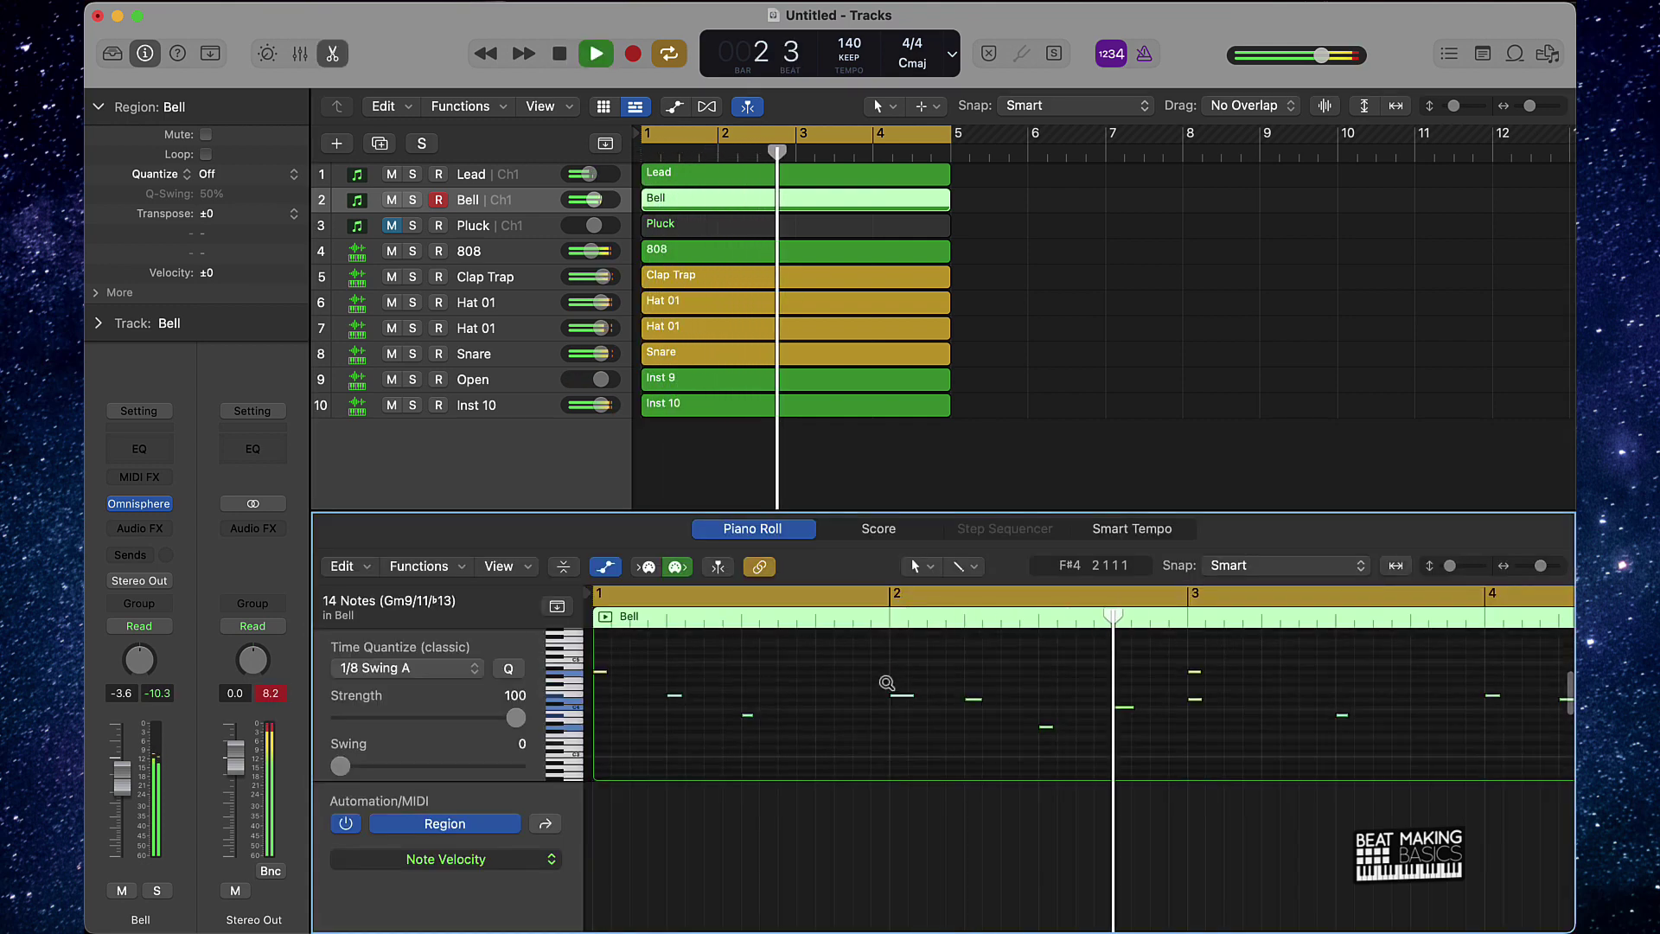
key("space")
left_click(1280, 741)
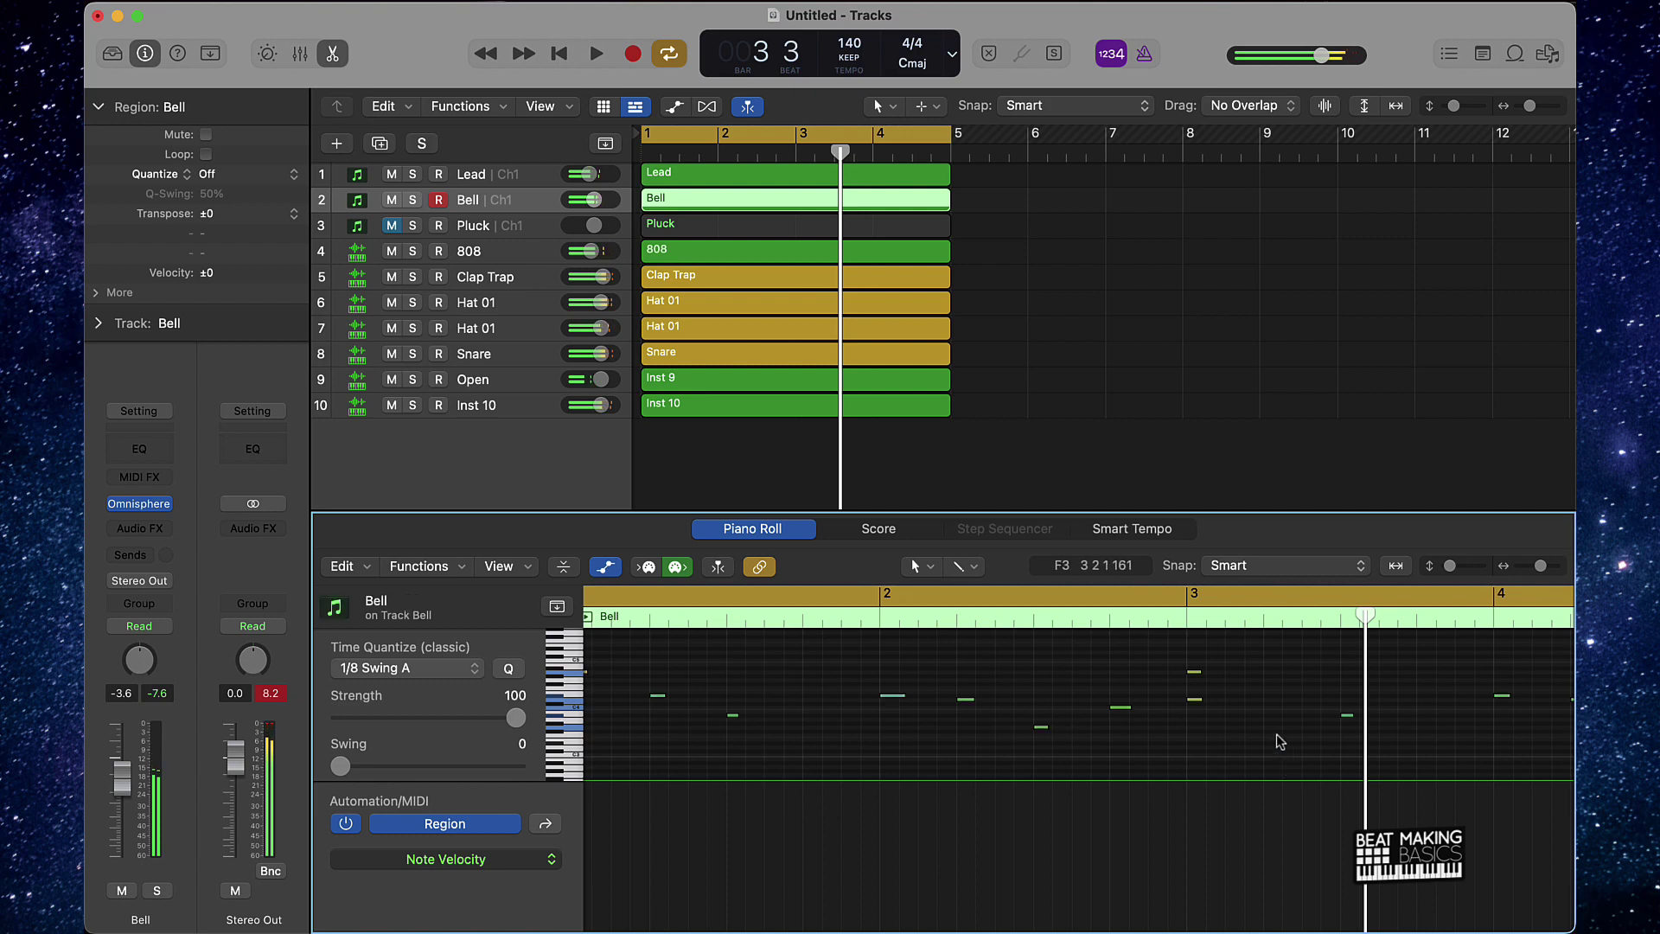
key("Return")
key("space")
key("space")
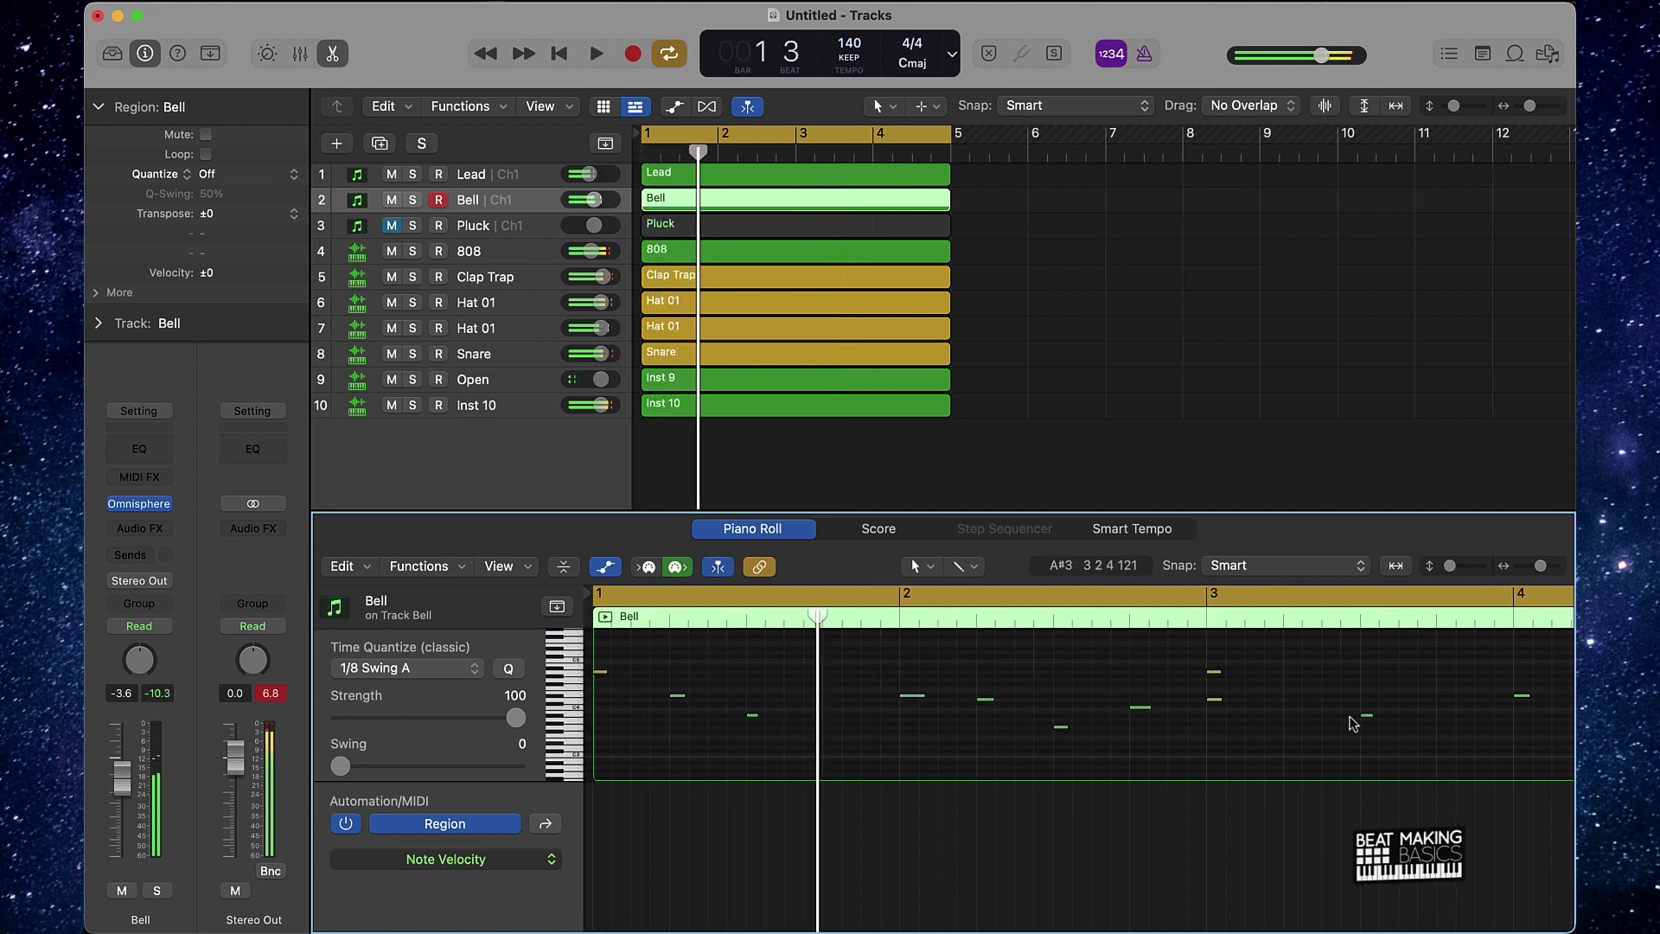
left_click_drag(1353, 722, 1357, 723)
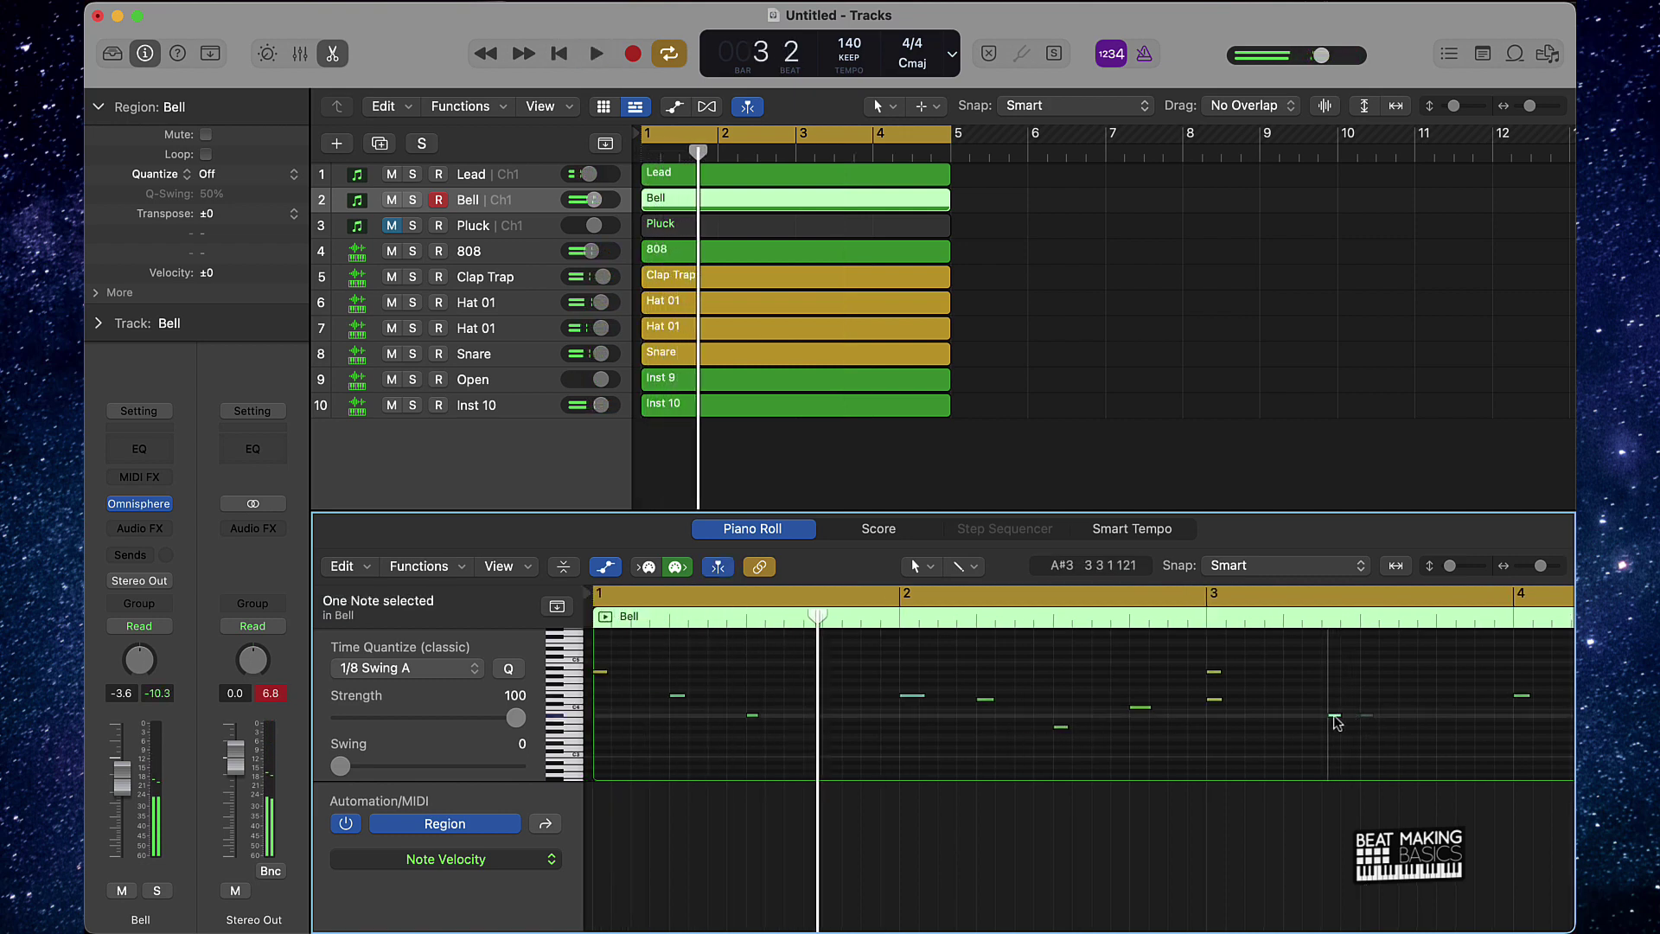
key("space")
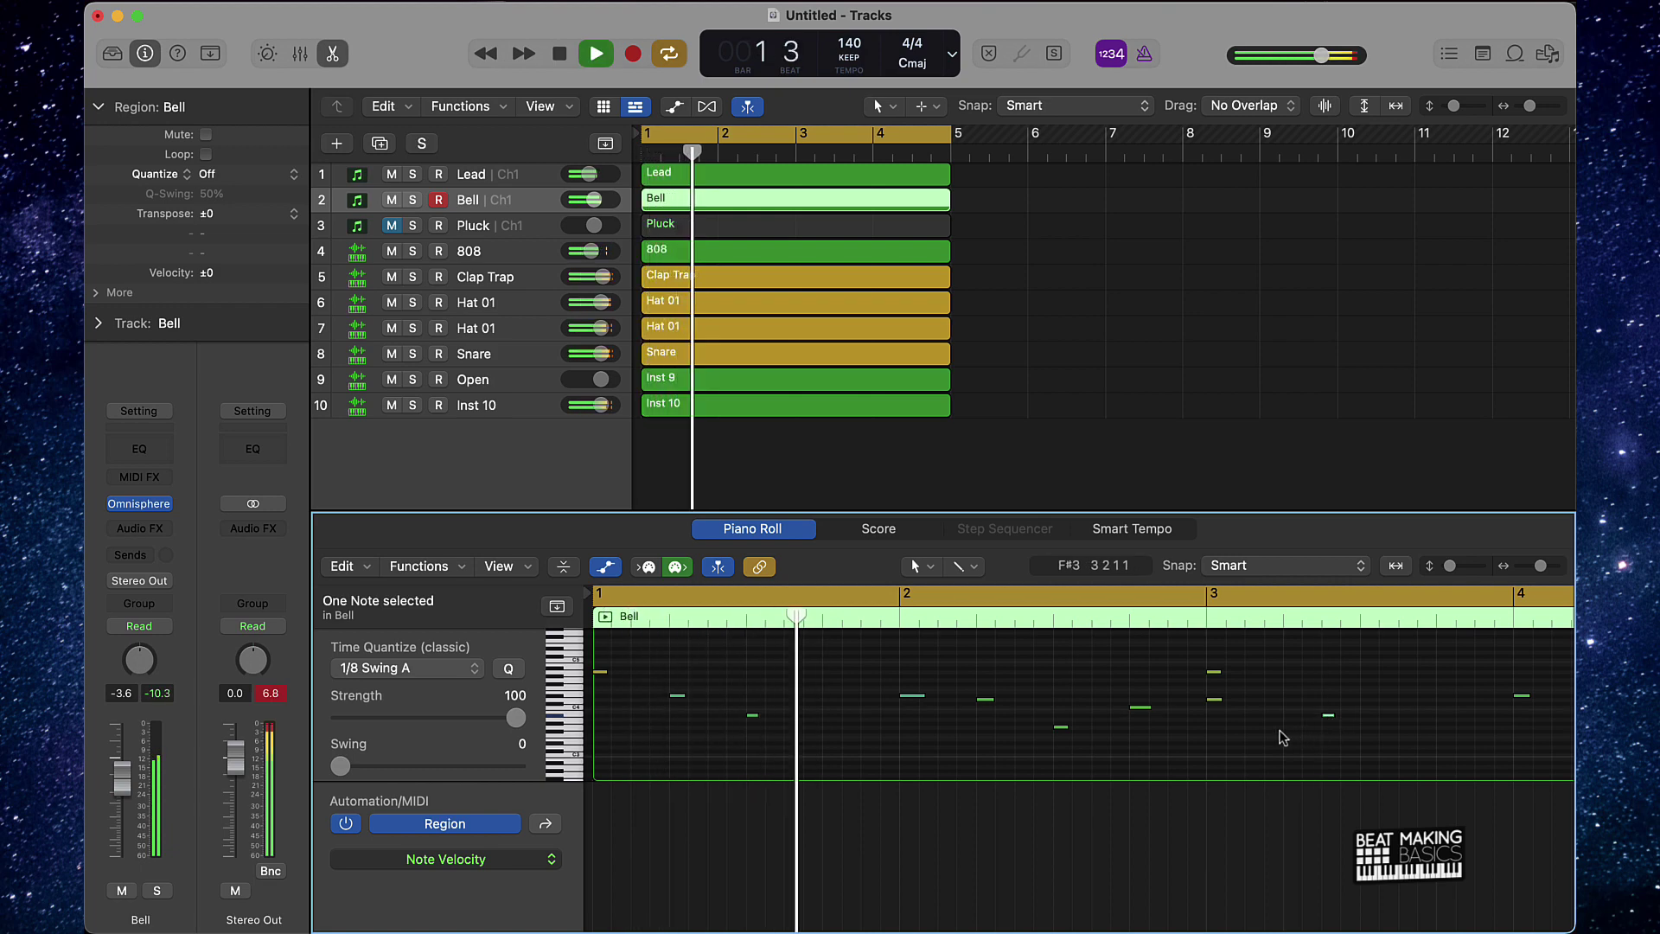
Move the Bell region's A#3 note in bar 1 about half a beat earlier and delete the note on beat 2
left_click(756, 715)
key("space")
left_click_drag(758, 714, 713, 720)
key("space")
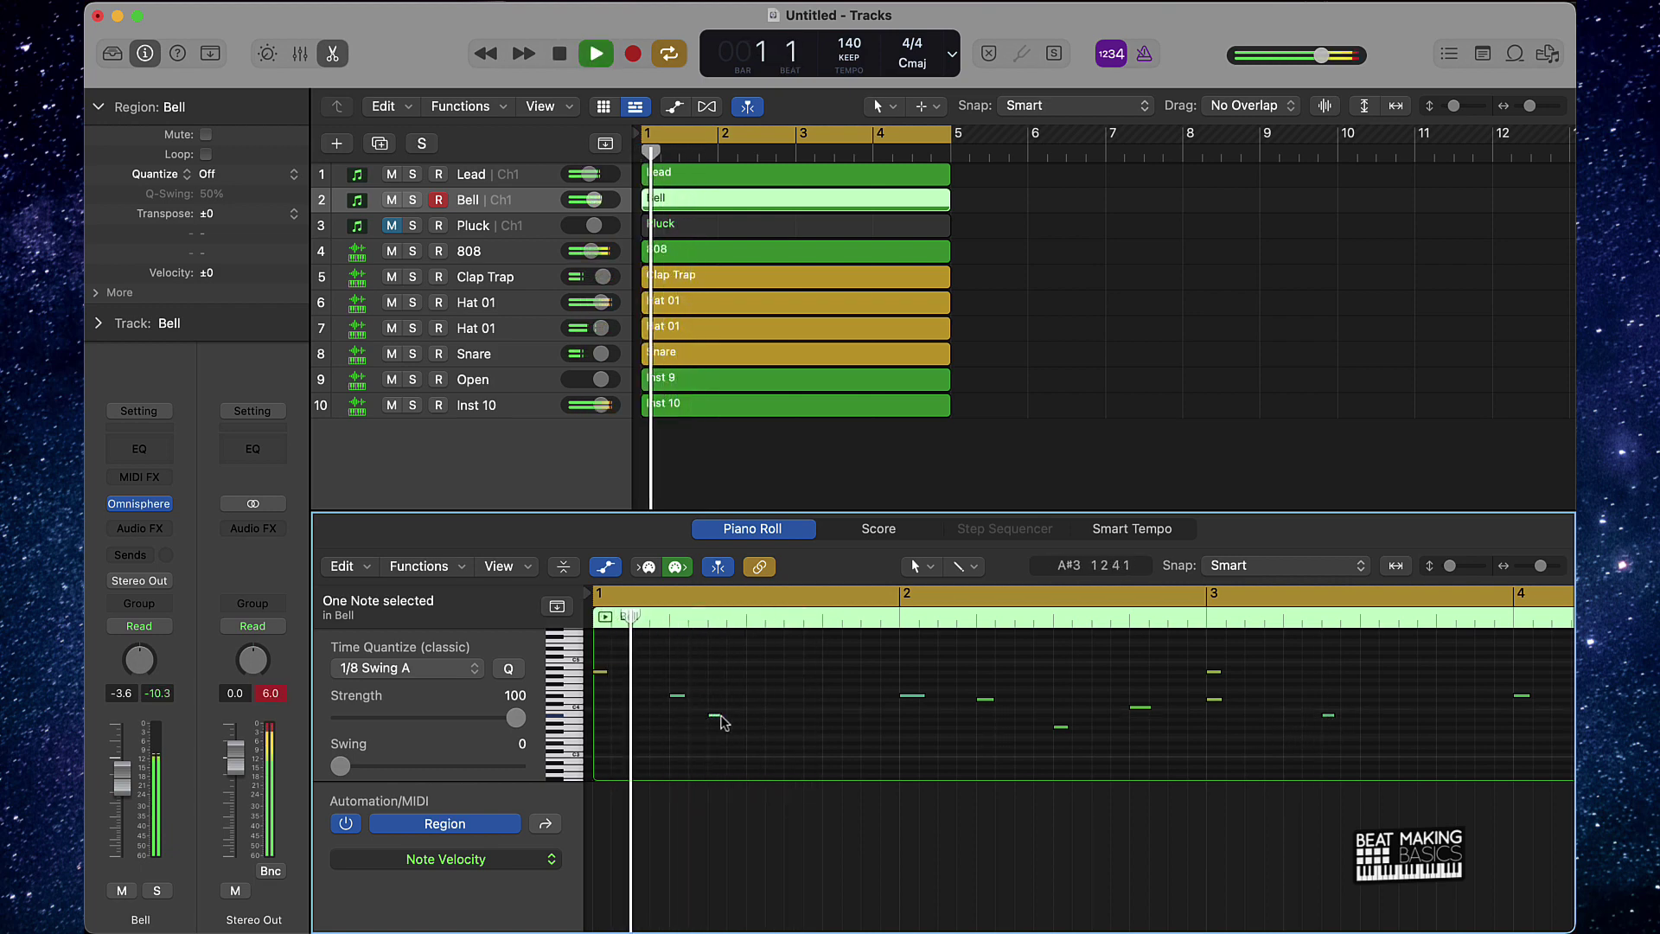
key("space")
left_click(678, 695)
key("Delete")
key("space")
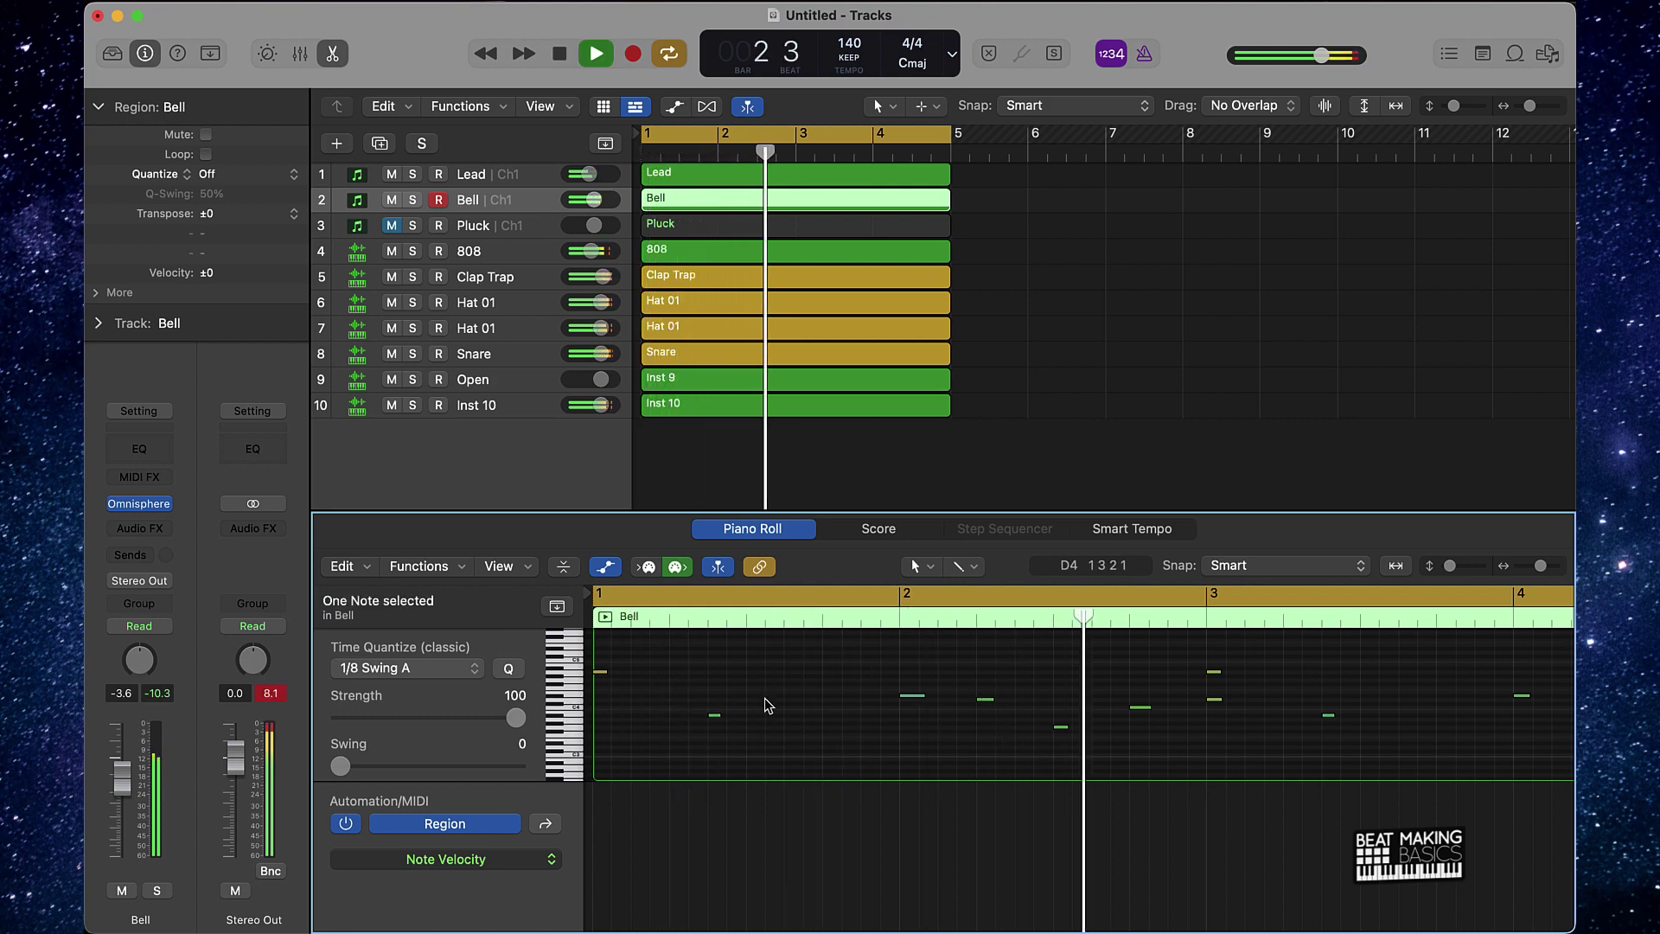
Stop playback and lower the Bell region's short A#3 notes in bars 3 and 1 by one semitone
left_click(984, 698)
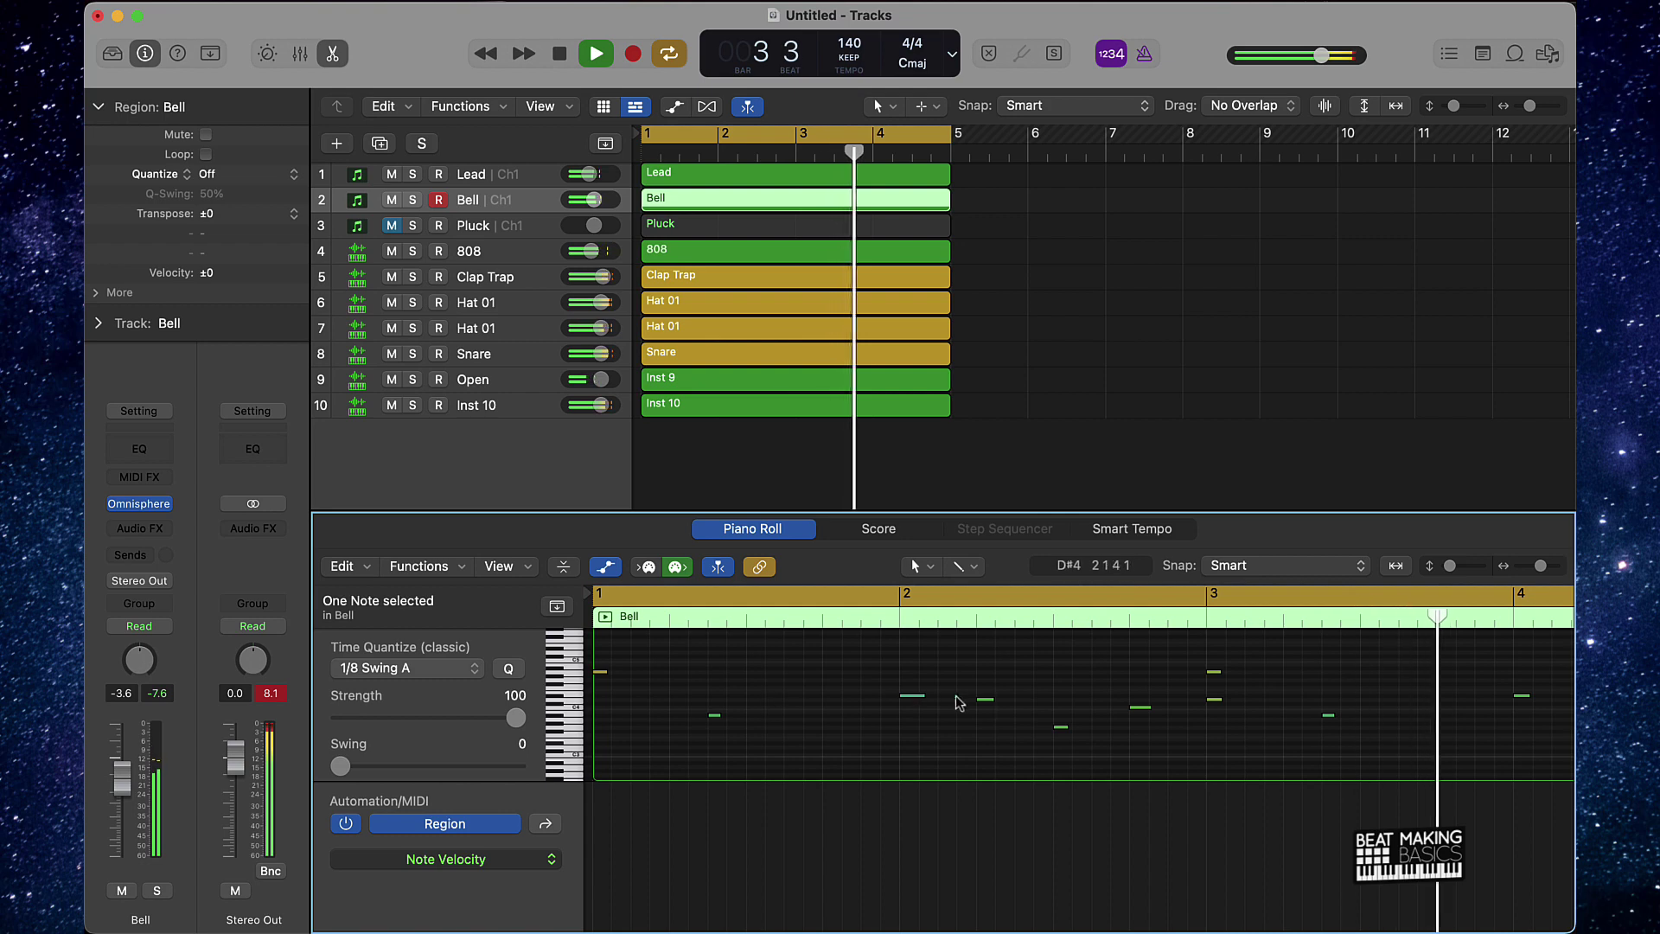
key("space")
left_click(1327, 716)
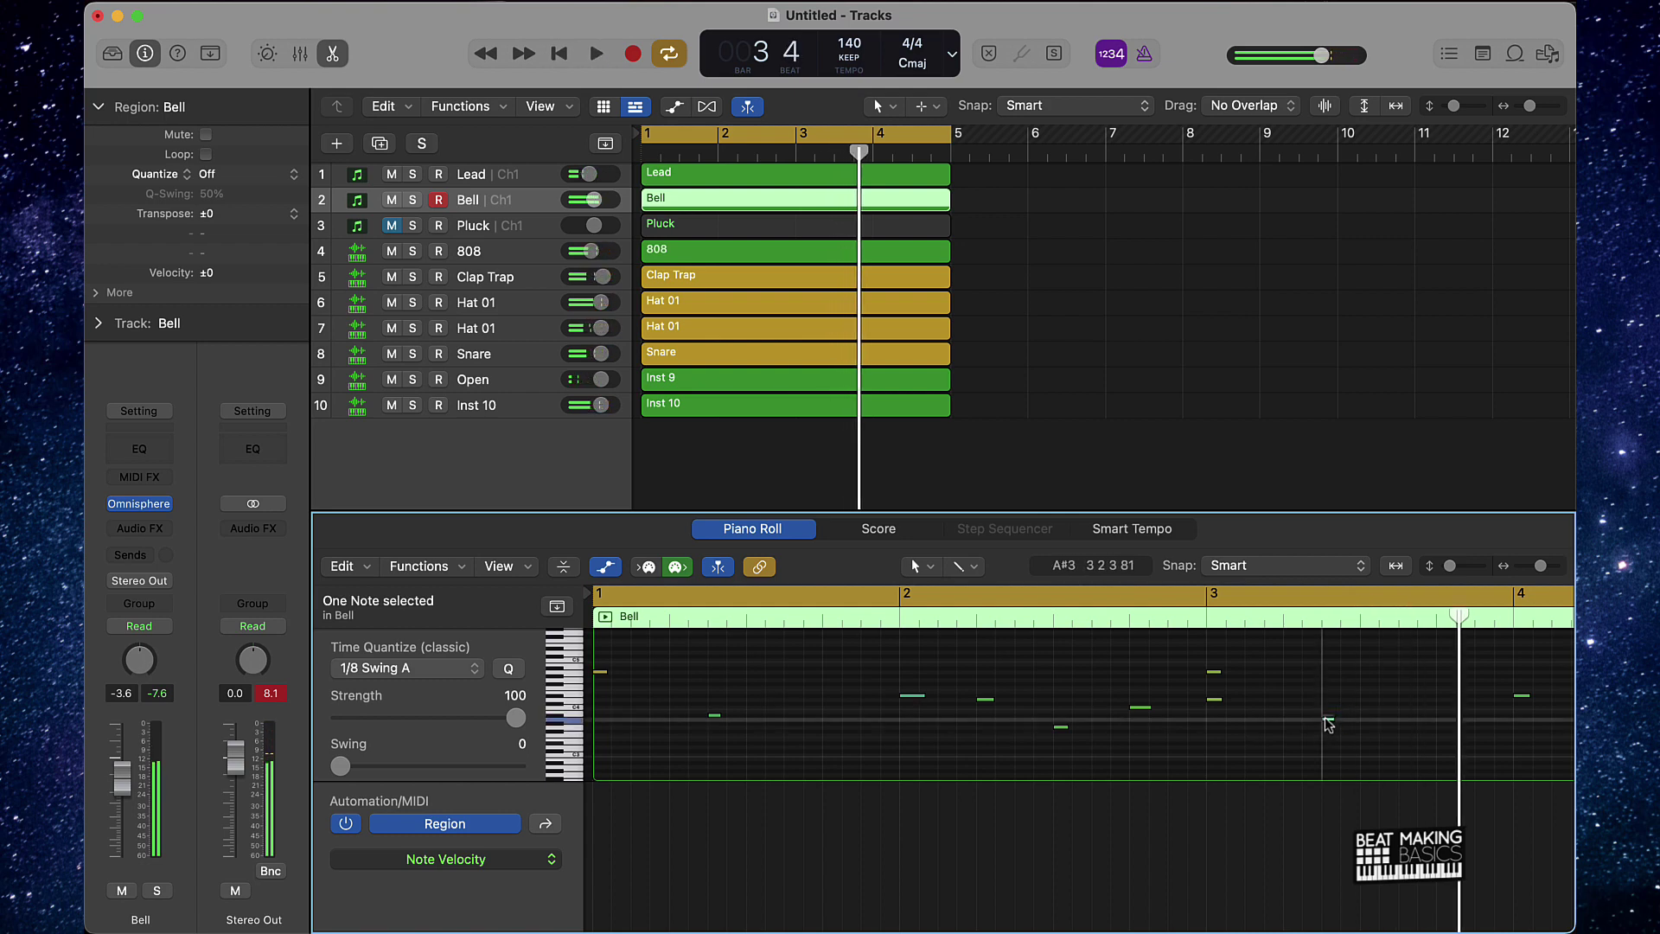
left_click(715, 715)
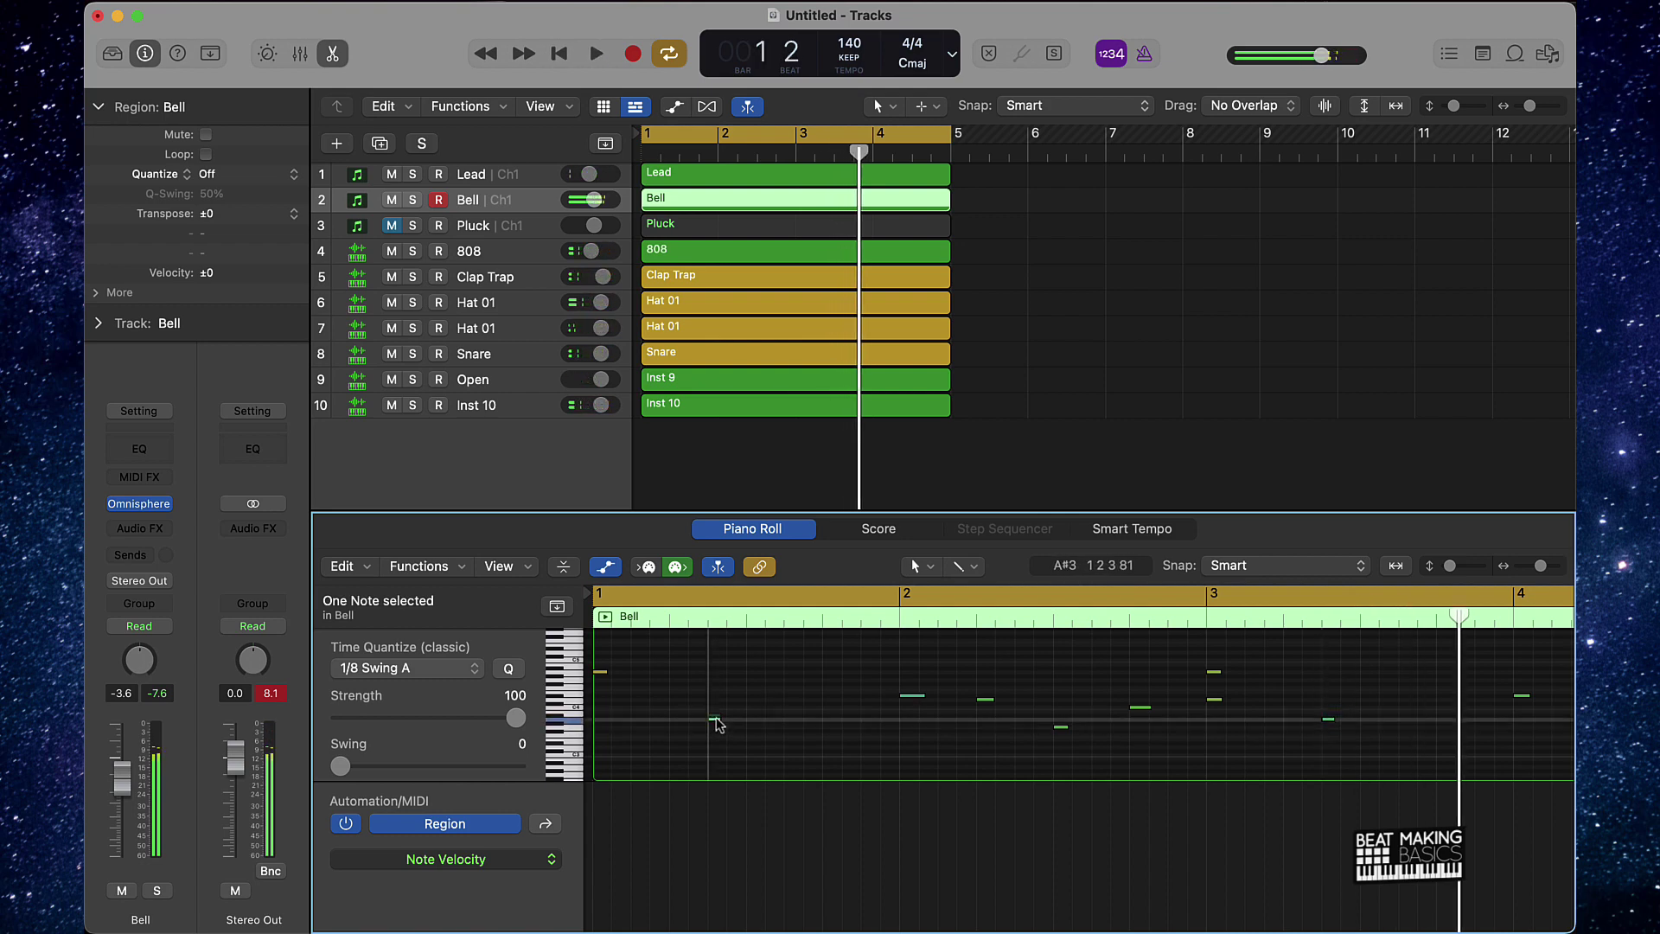
Play the loop from the start to audition the edited Bell melody with the other tracks
key("space")
left_click_drag(718, 715, 718, 719)
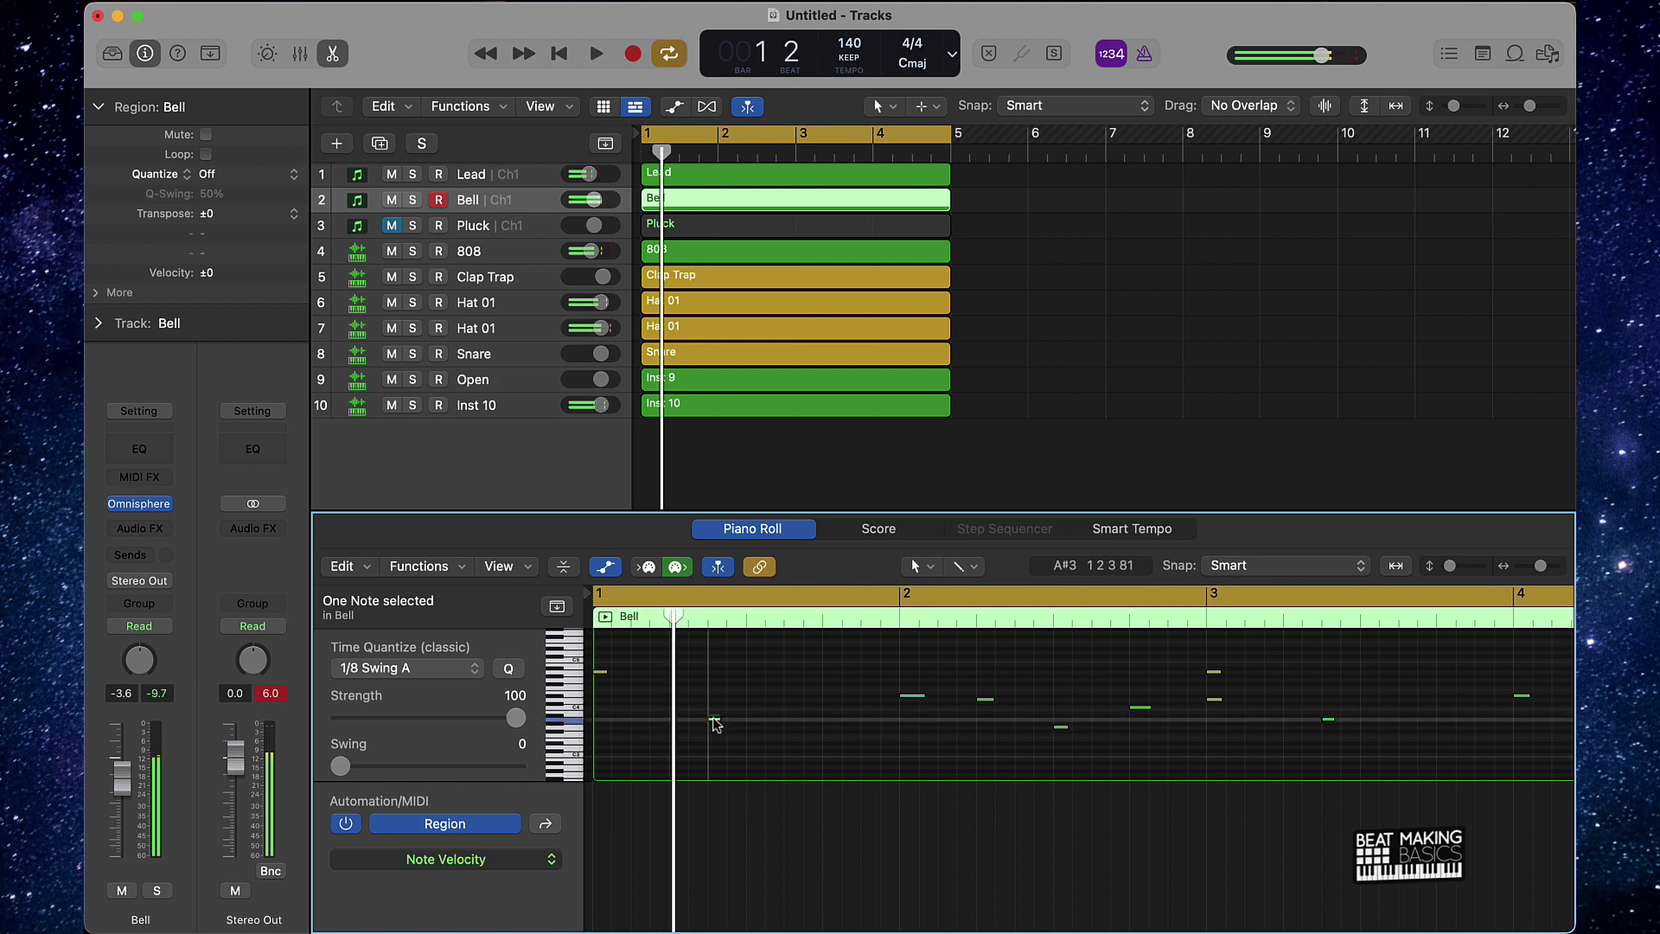
left_click(777, 716)
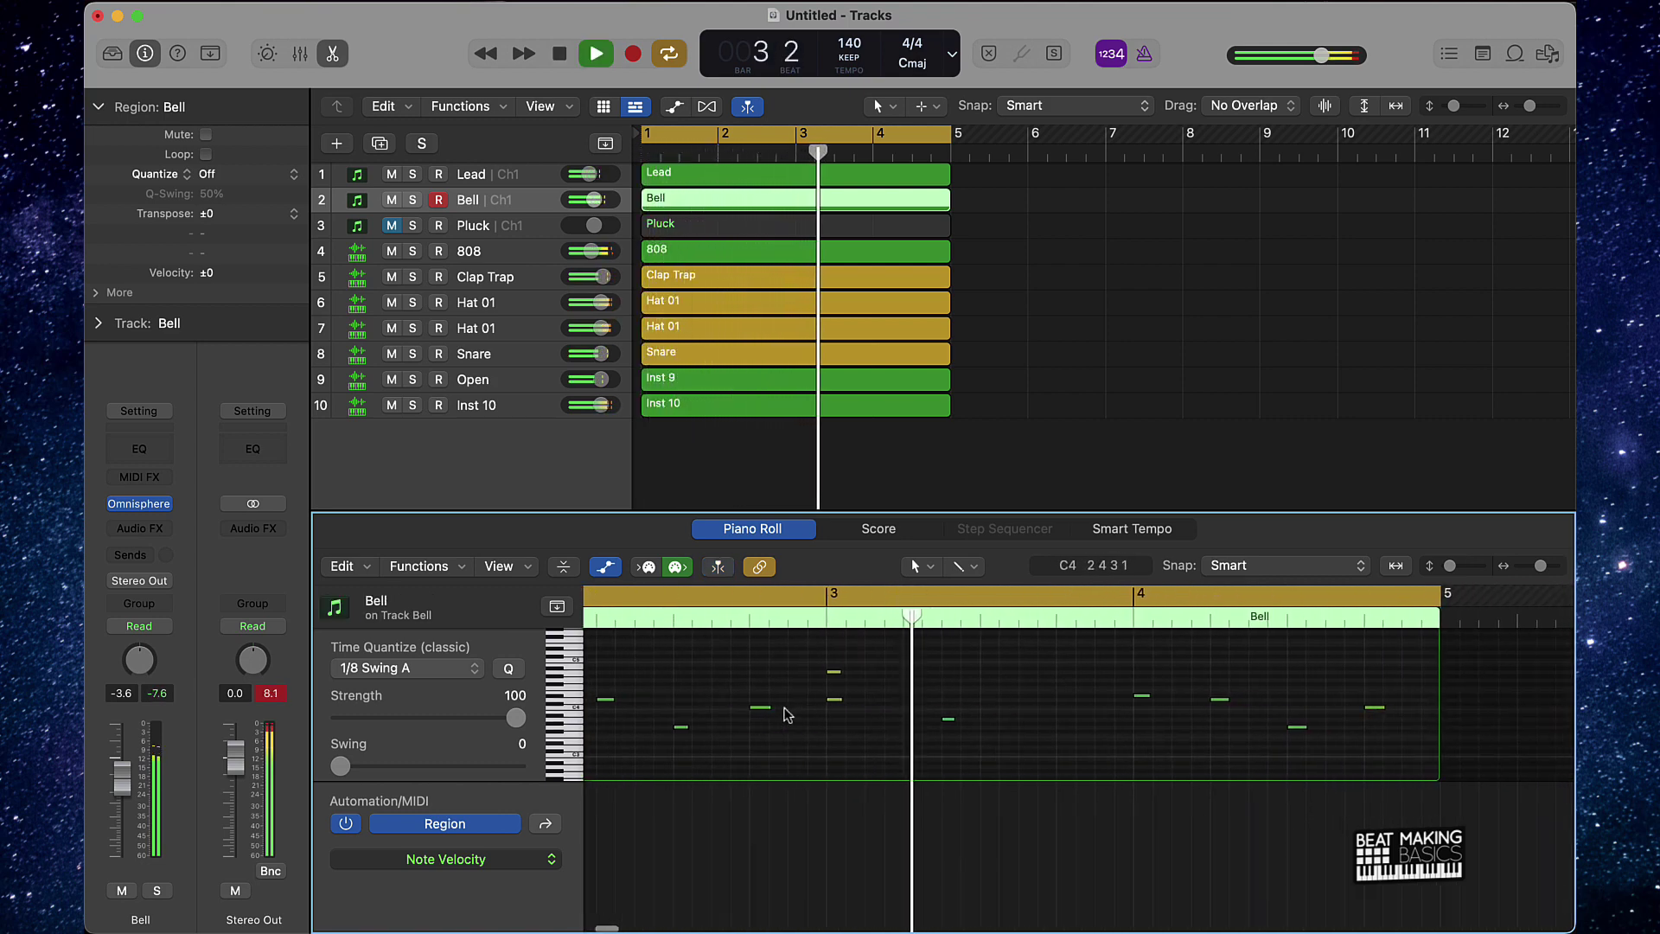
left_click(796, 706, "ctrl+alt")
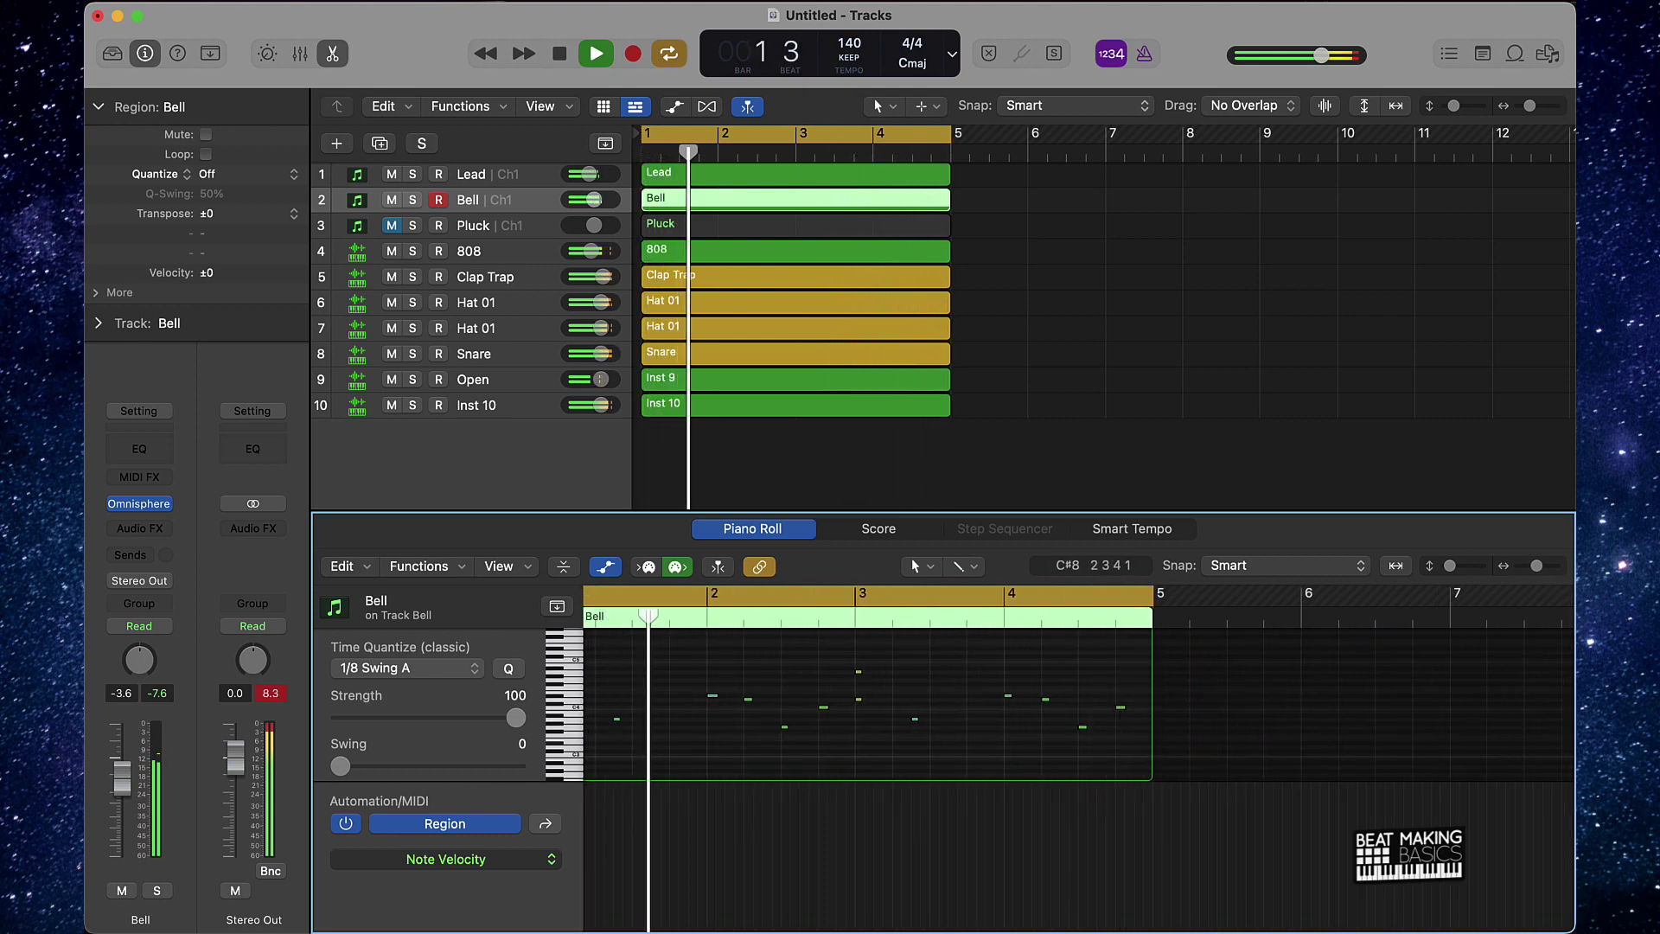
left_click(1262, 273)
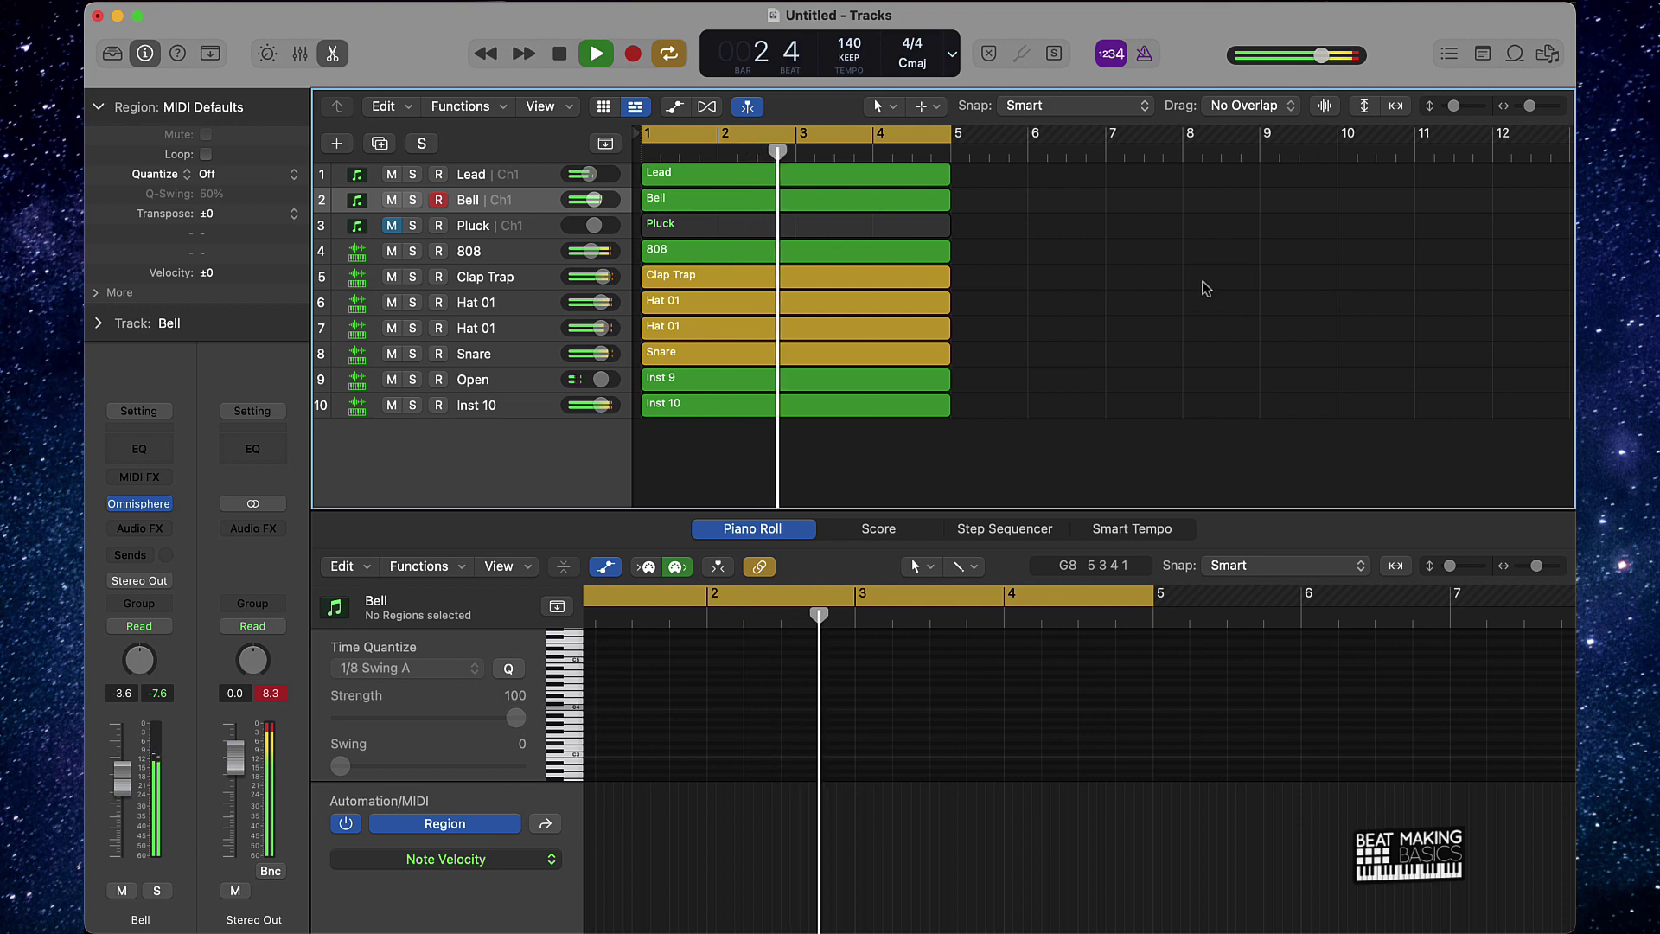
Unmute the Pluck track and check its region's notes in the Piano Roll during playback
left_click(392, 226)
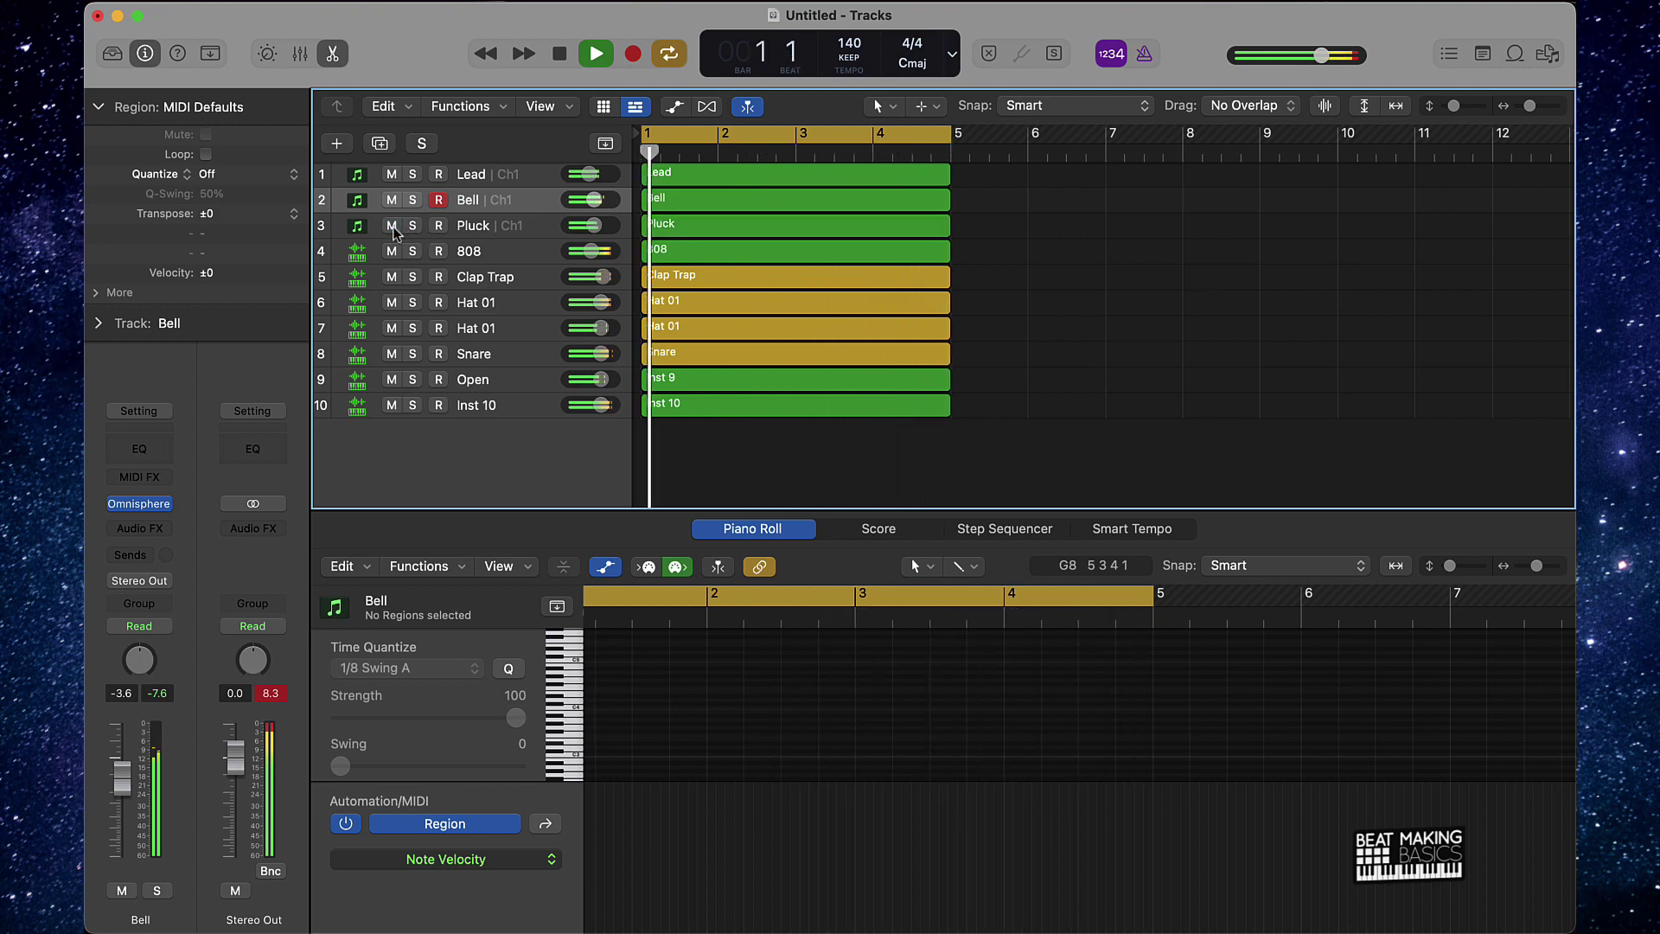
left_click(555, 225)
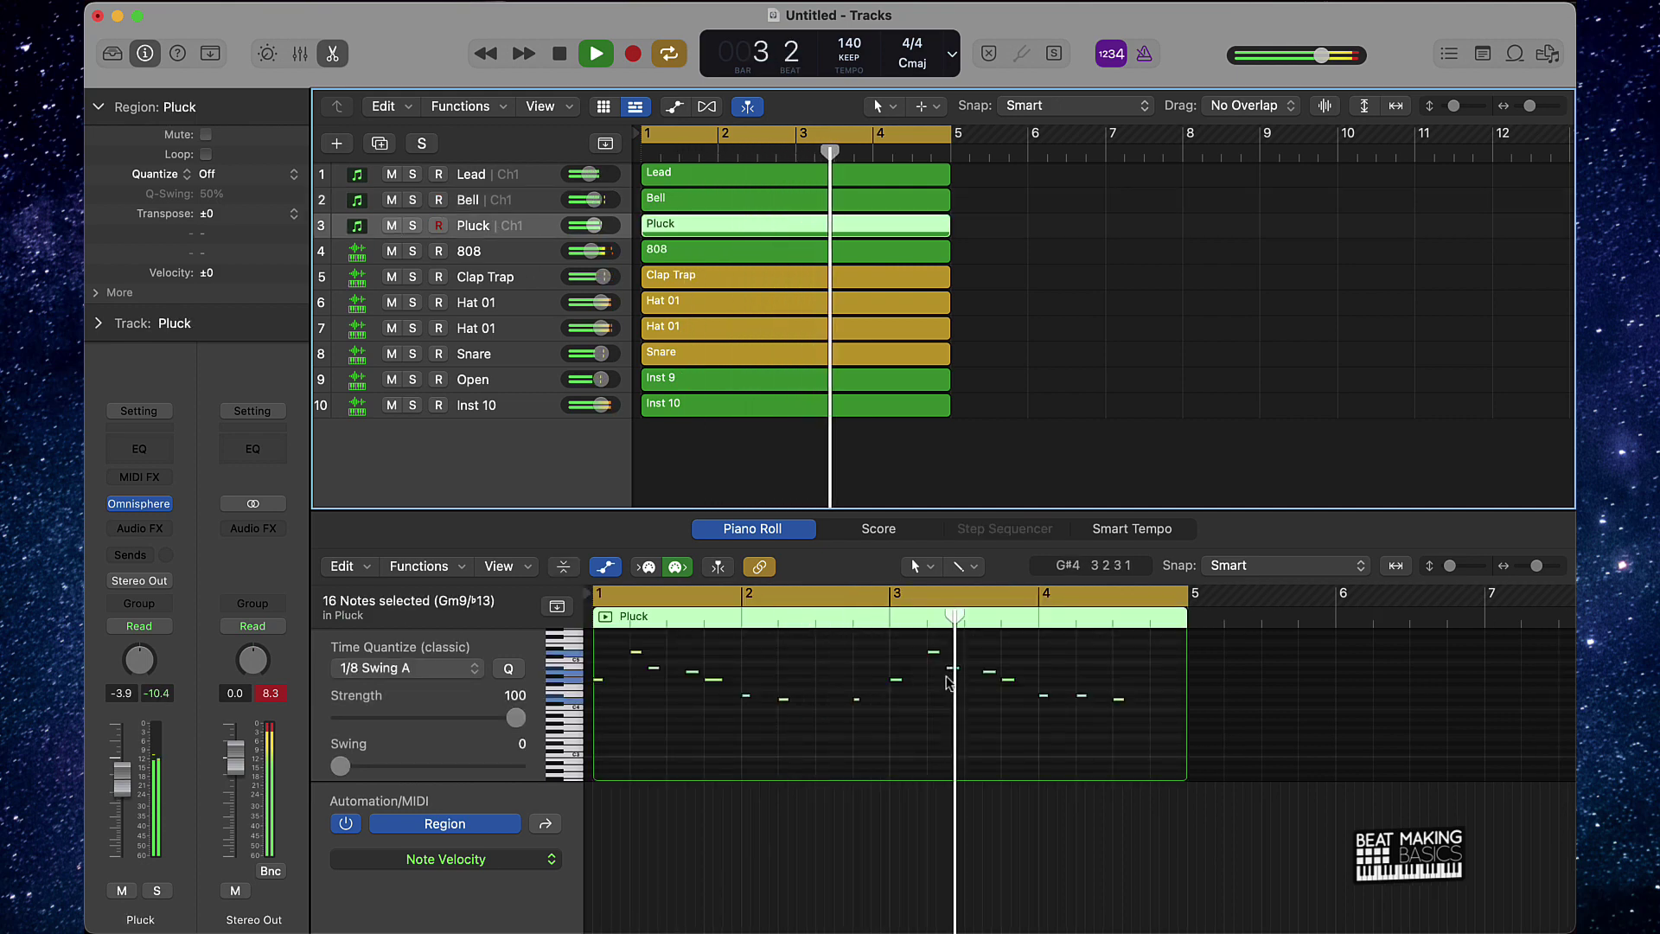
left_click(1028, 367)
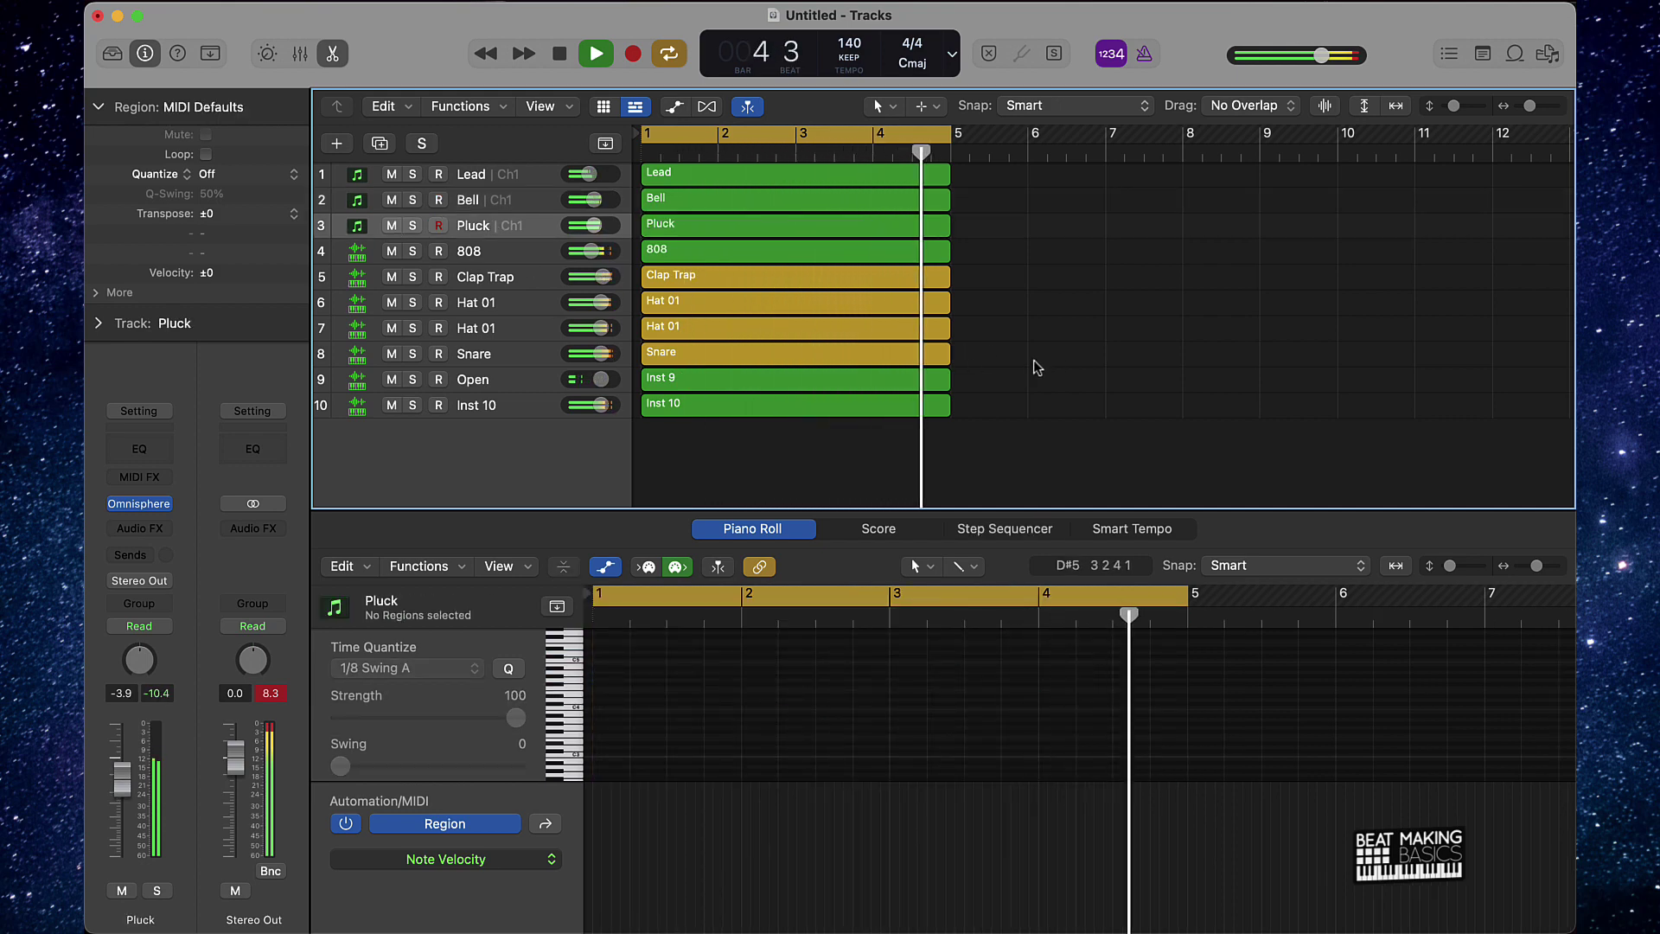
Rename the Clap Trap track as Clap
double_click(537, 277)
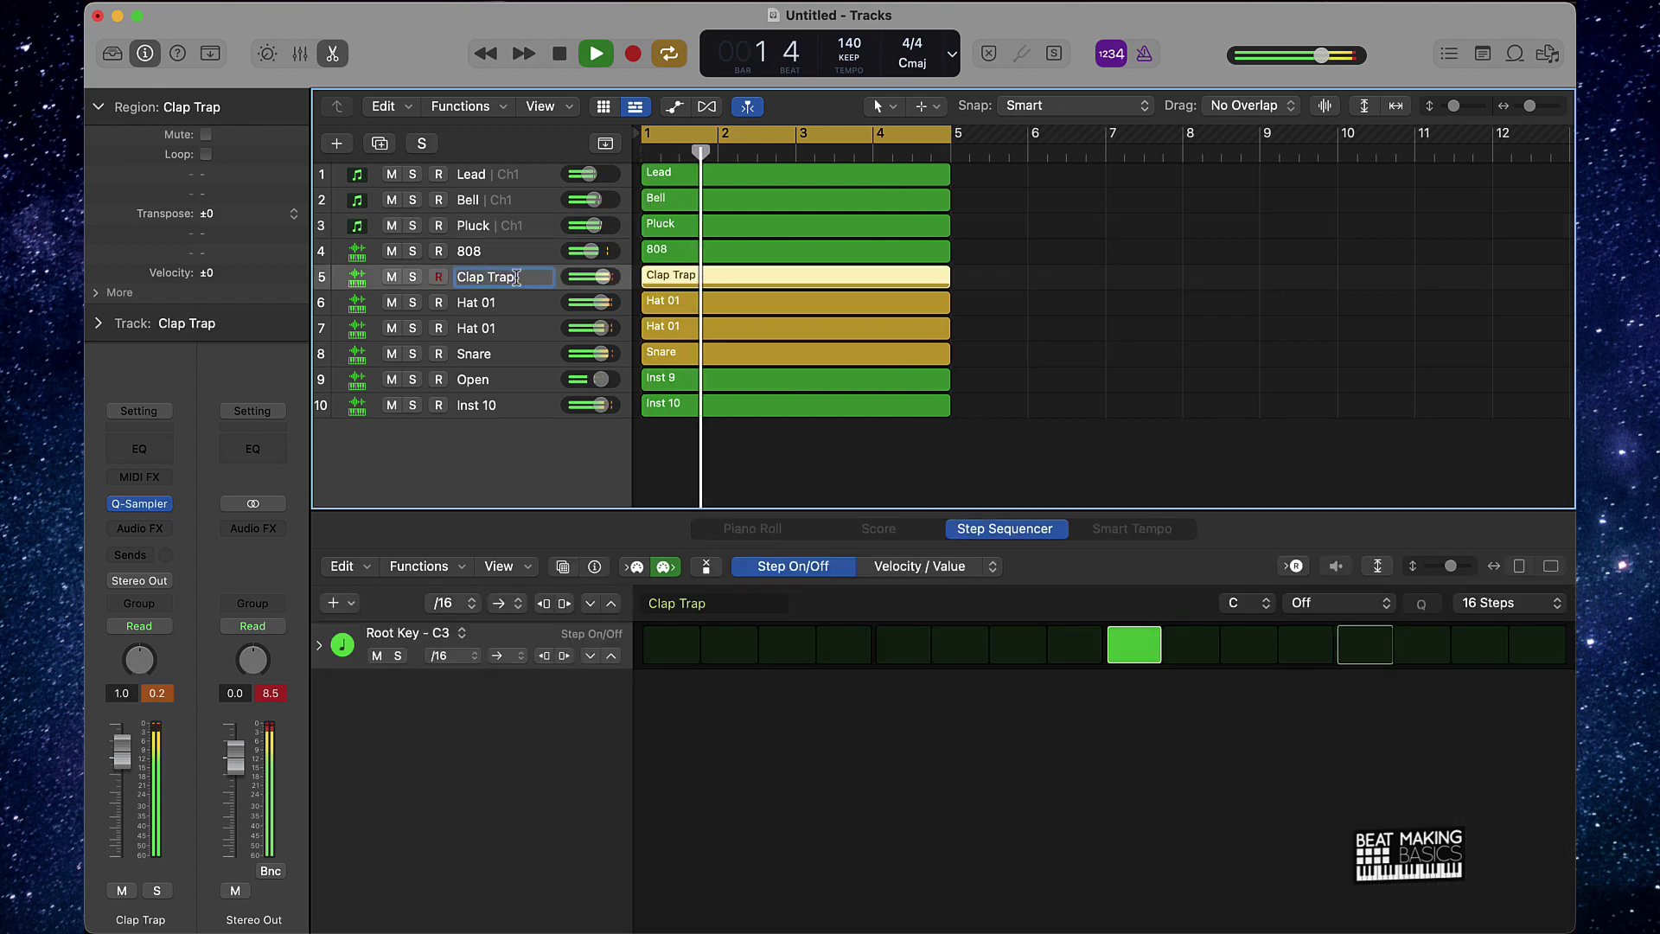
key("BackSpace")
key("BackSpace")
key("BackSpace")
key("BackSpace")
key("BackSpace")
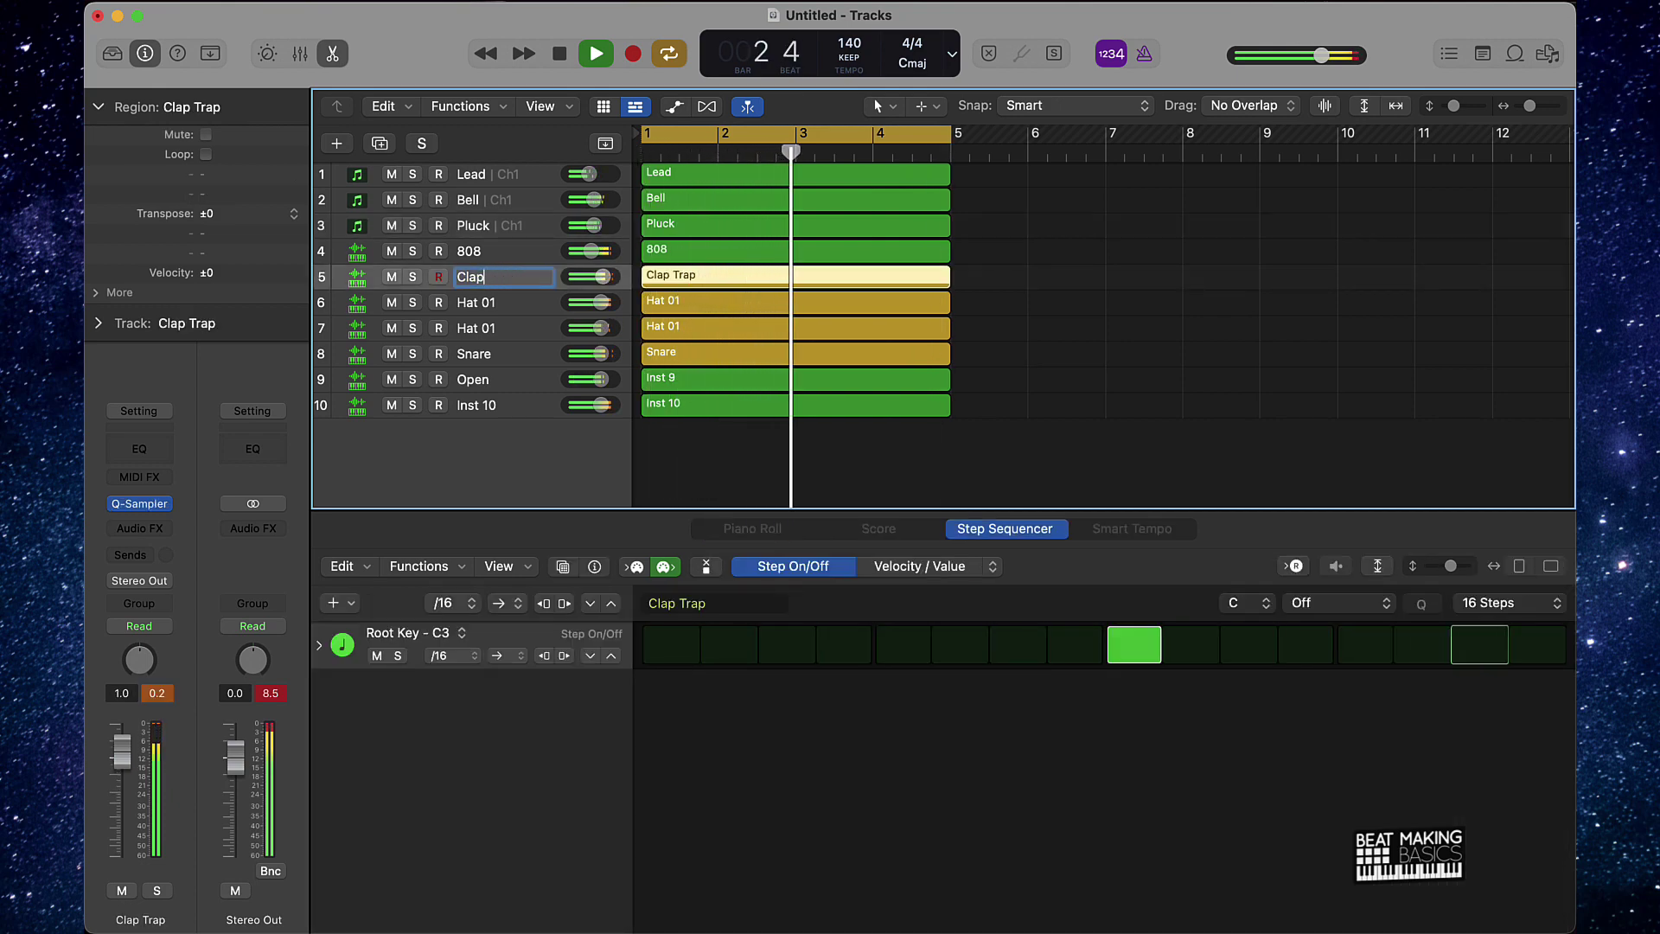
key("Return")
Name all regions after their tracks, deselect them and stop playback
key("super+a")
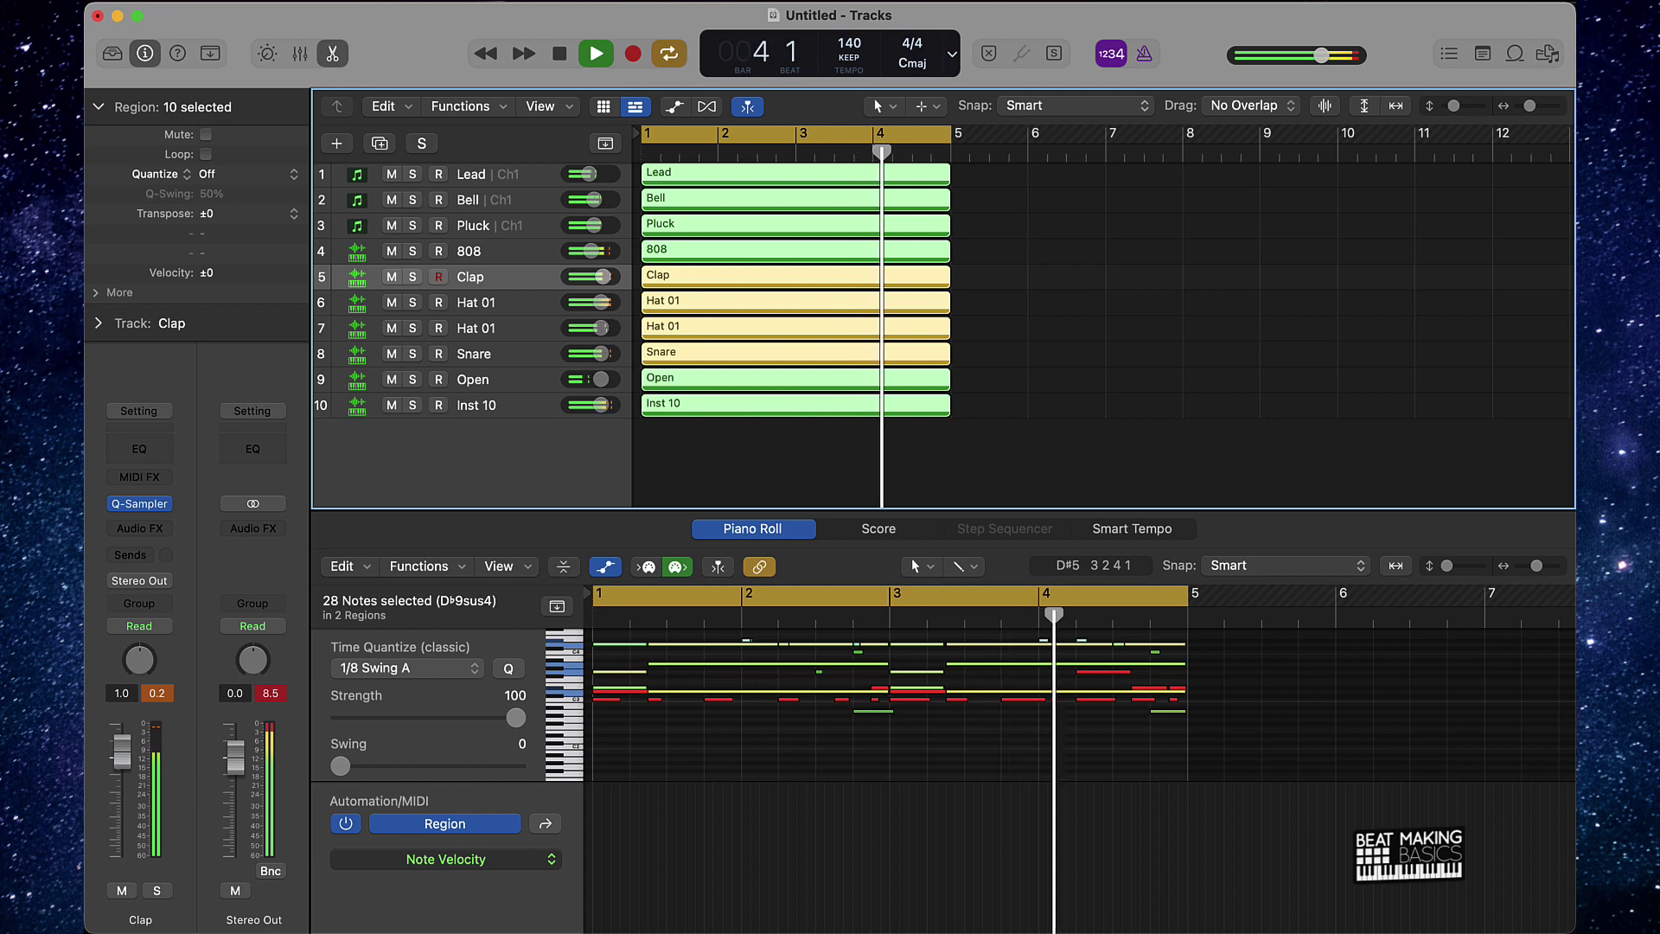
left_click(993, 303)
key("space")
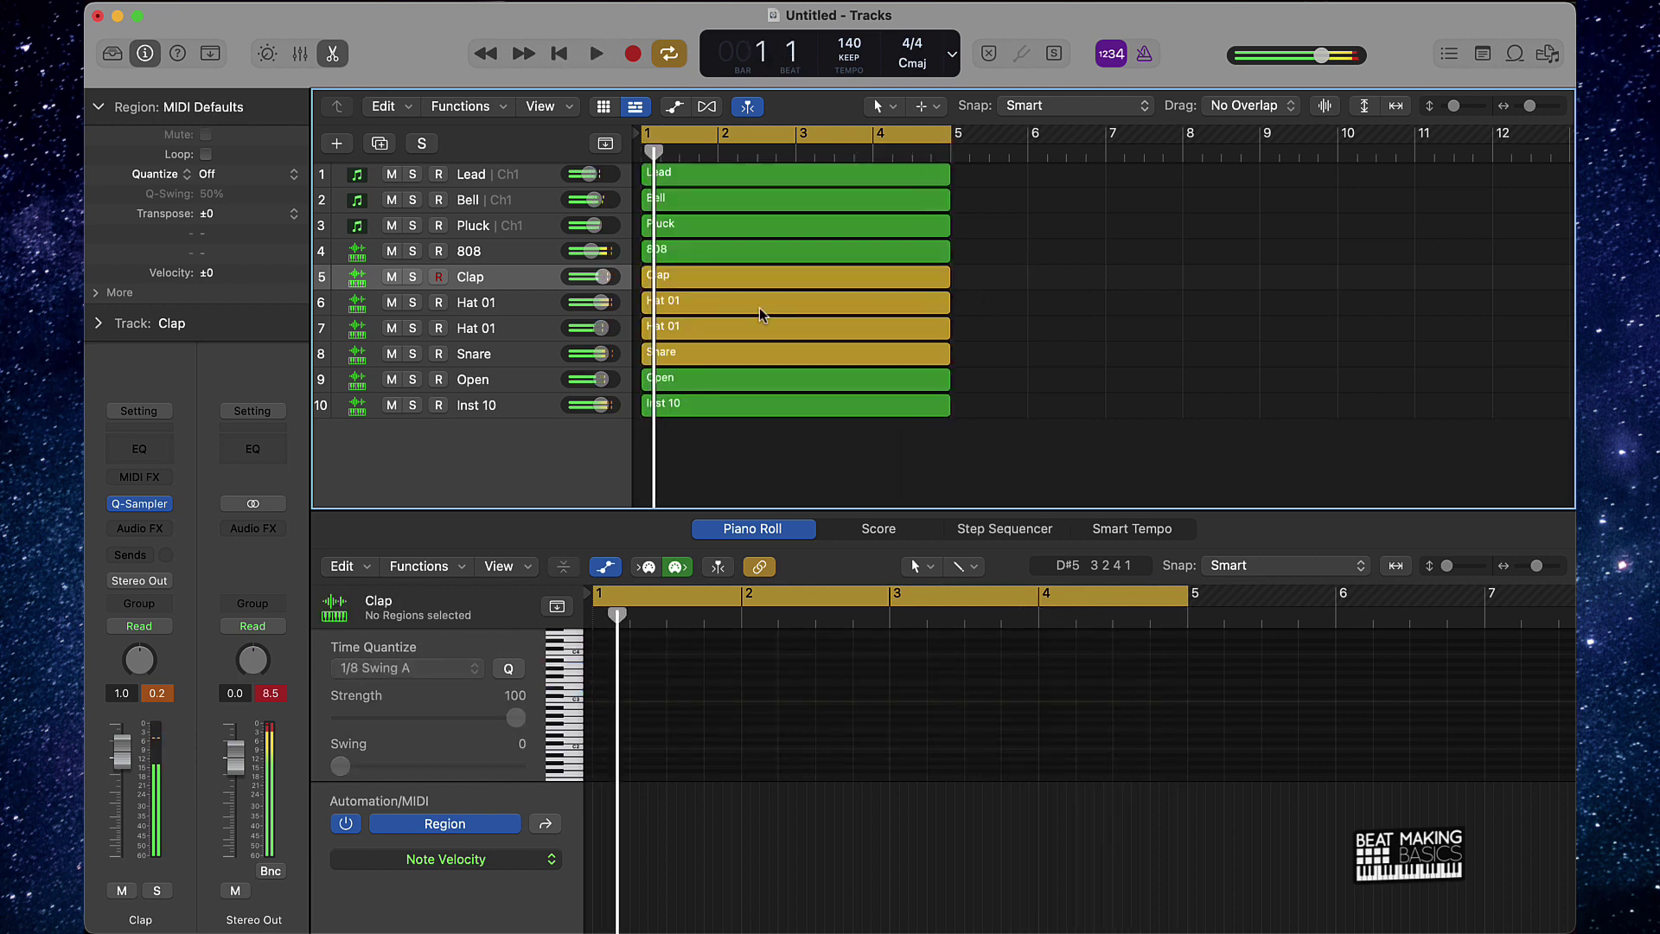
Rename track 7 as Hat 2 and track 6 as Hat 1, and name all regions after their tracks
double_click(487, 328)
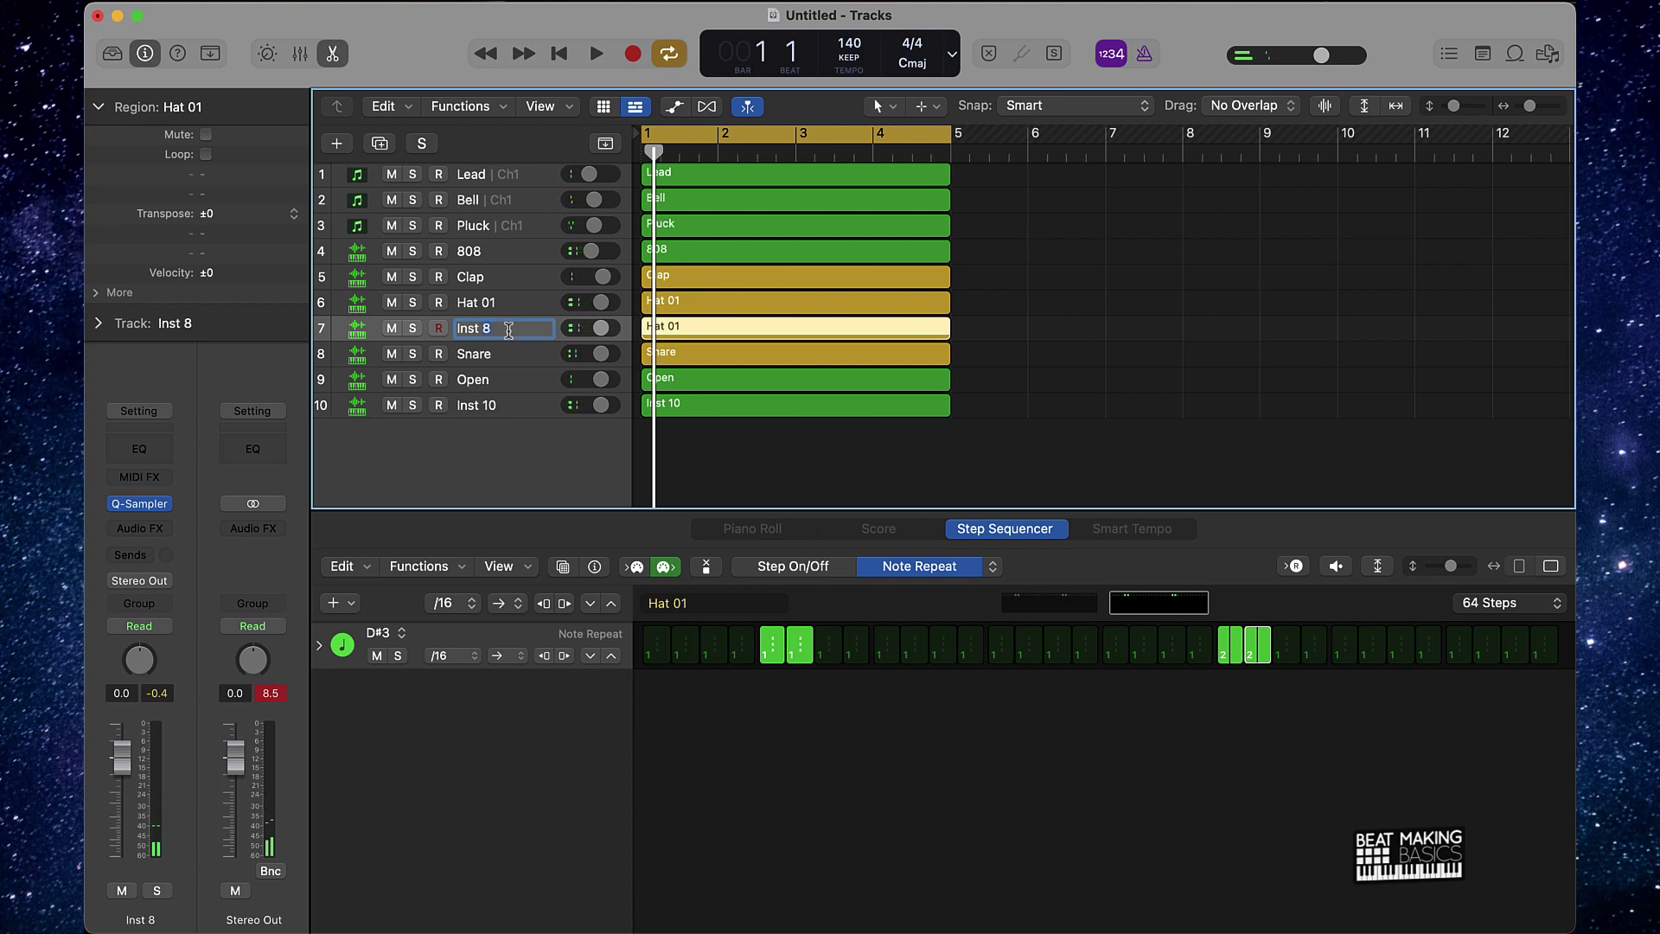
type("Hat 2")
double_click(486, 303)
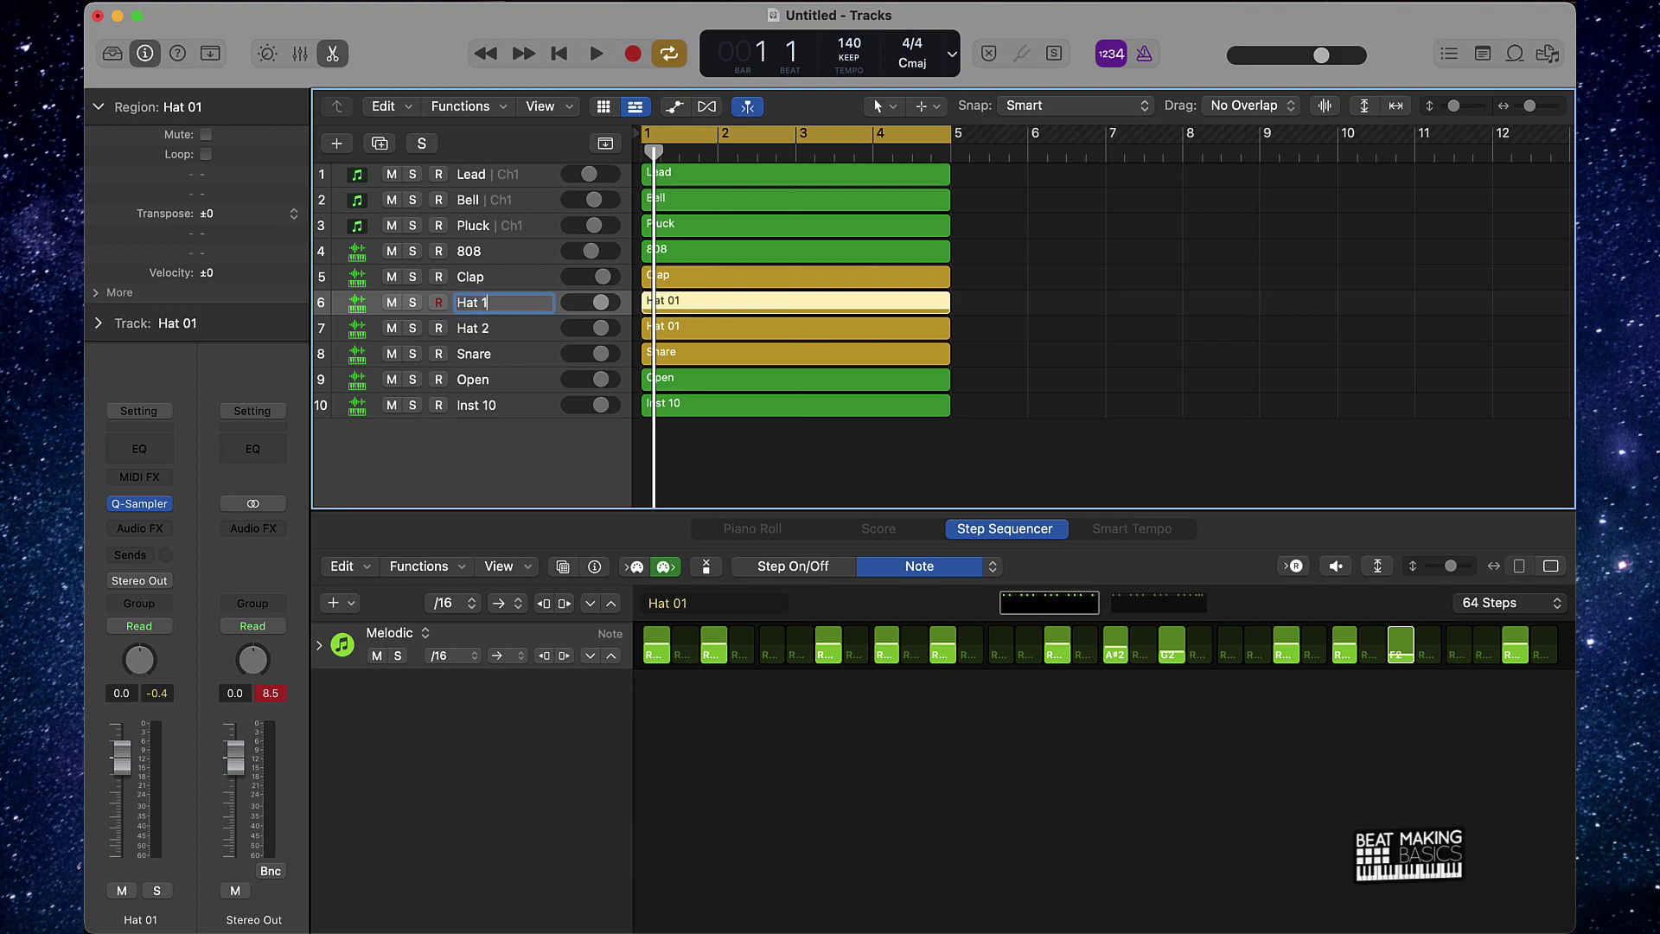
left_click(1194, 335)
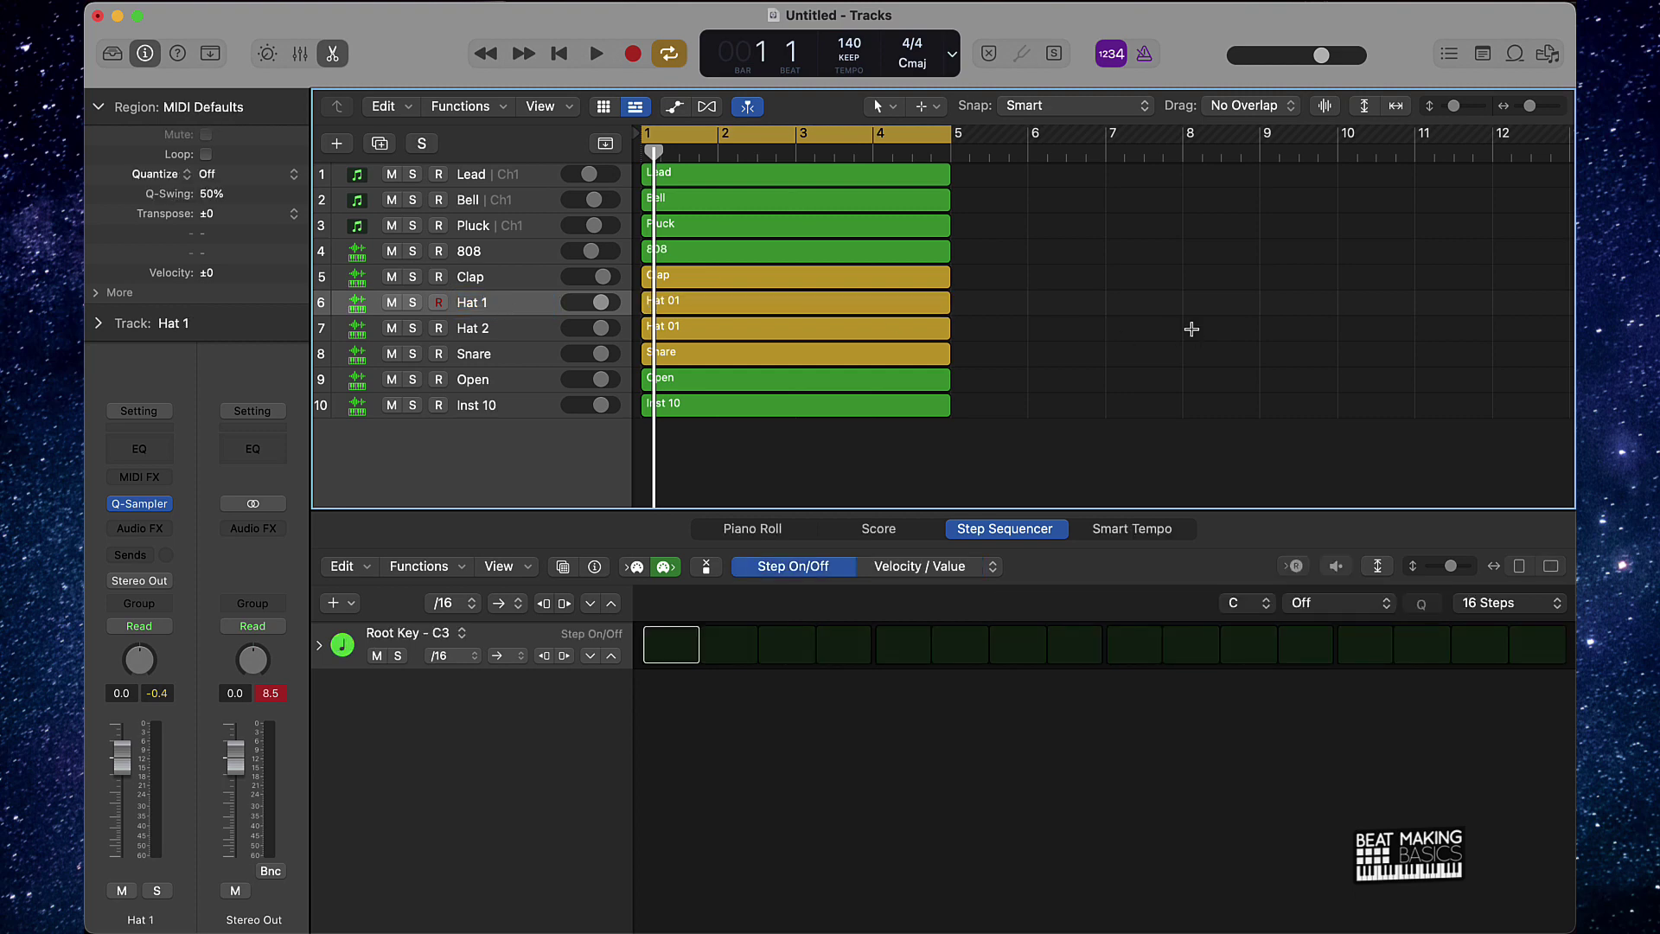
key("super+a")
left_click(1143, 342)
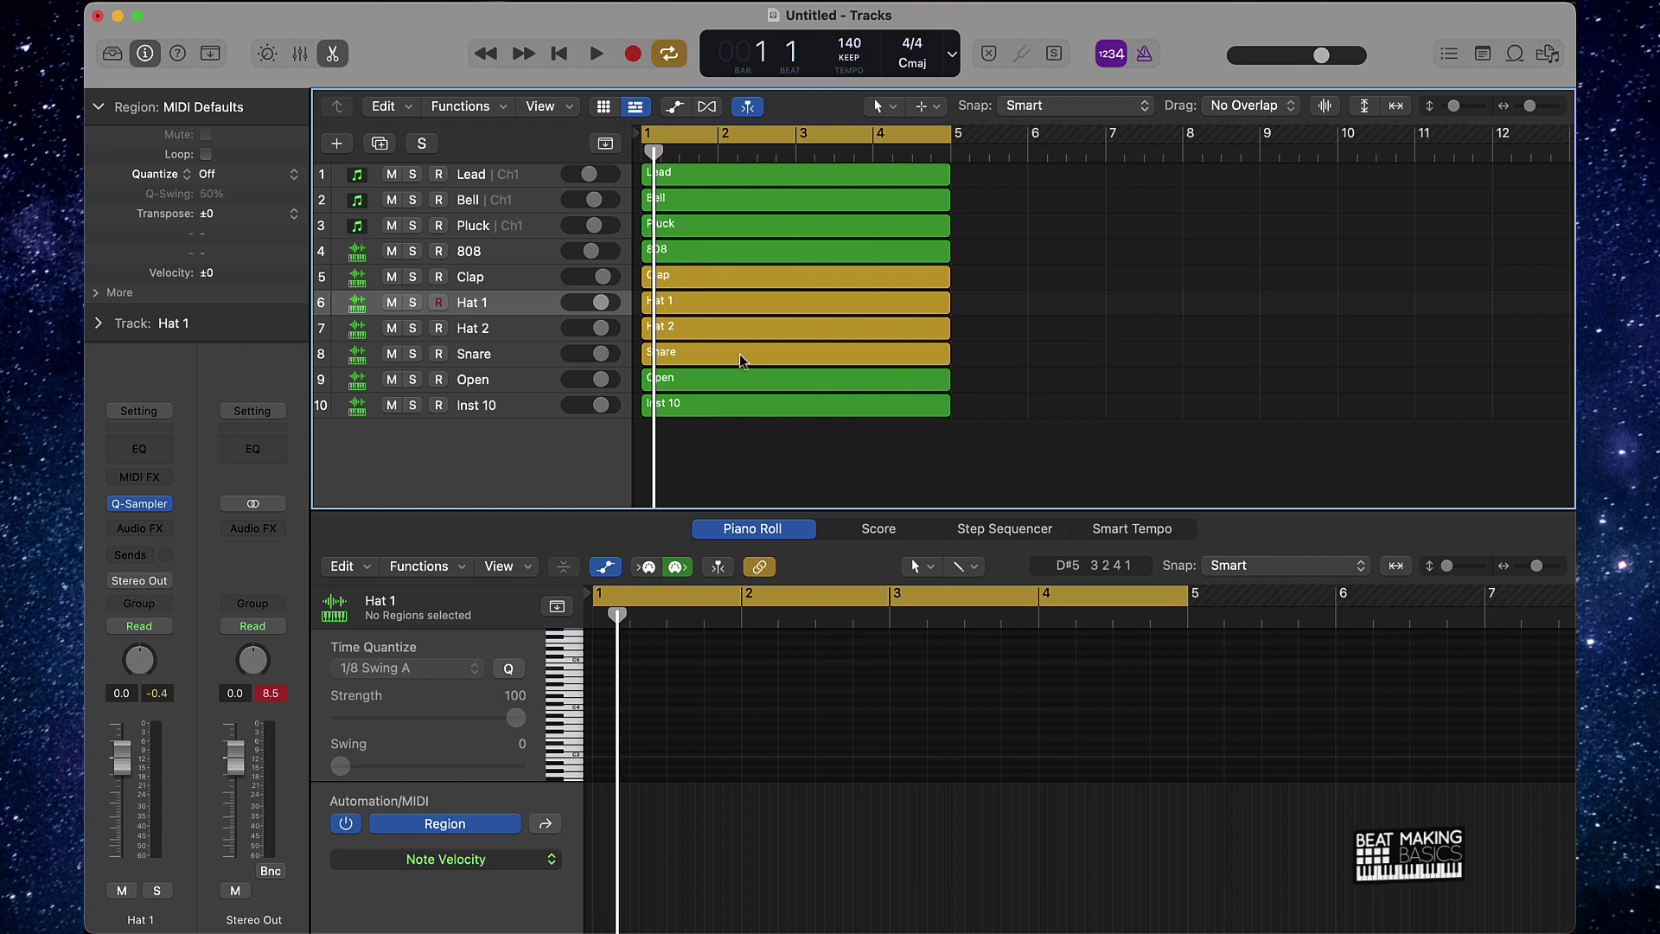
Examine the Hat 1 region's note pattern in the Step Sequencer and deselect the region
left_click(724, 304)
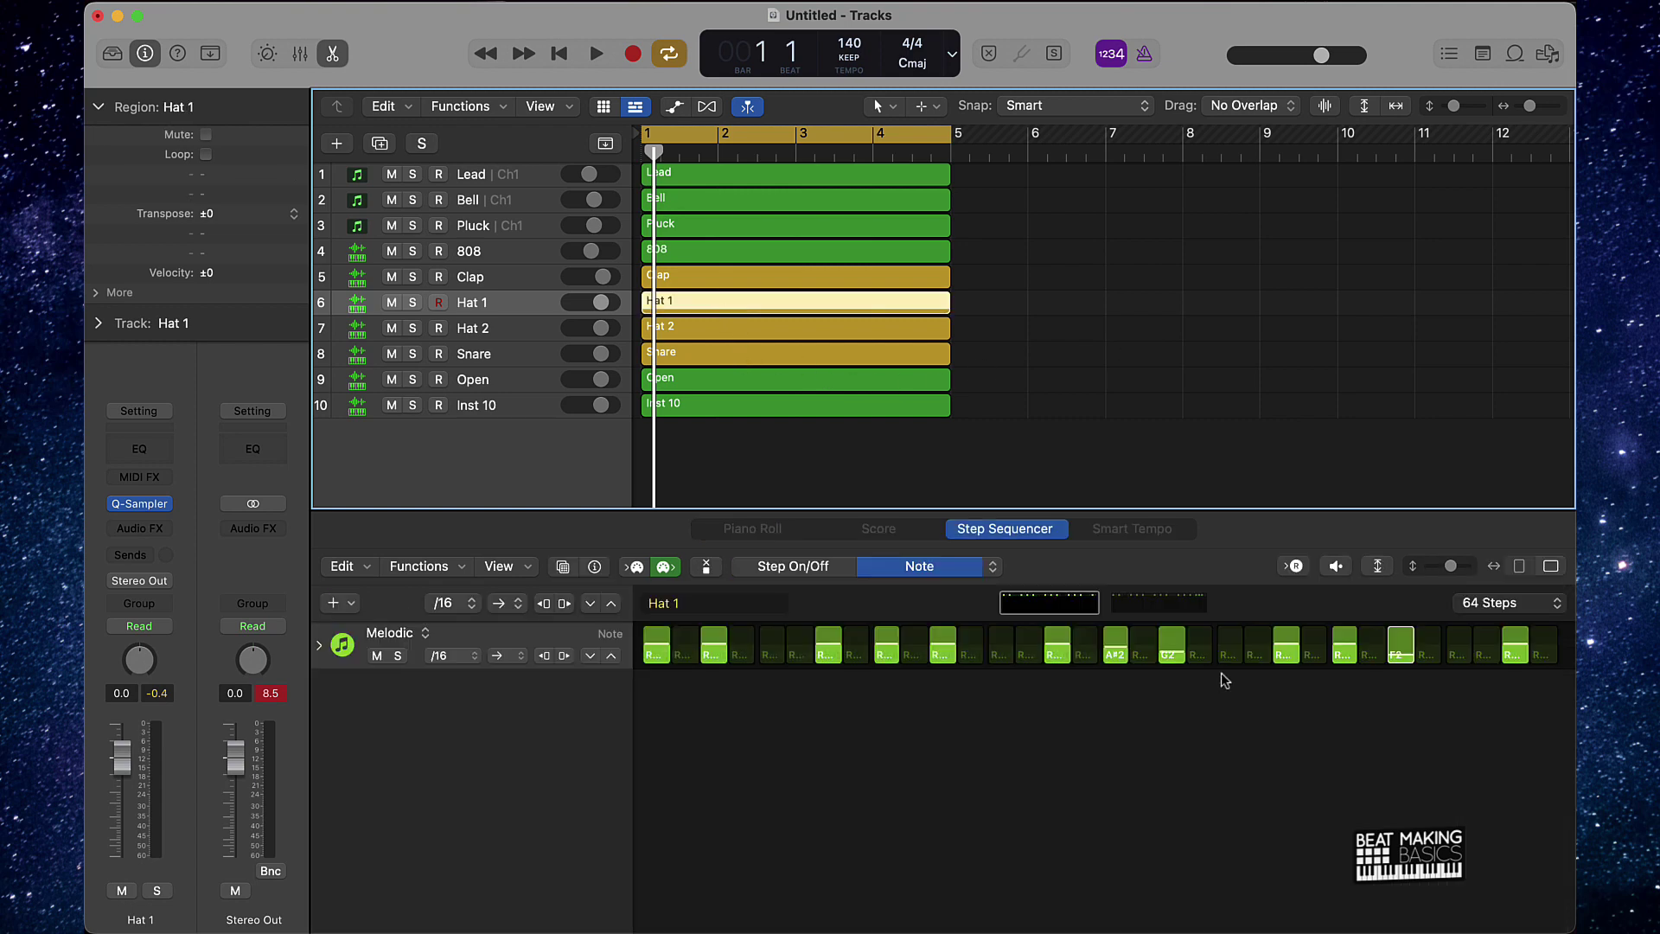
left_click(546, 643)
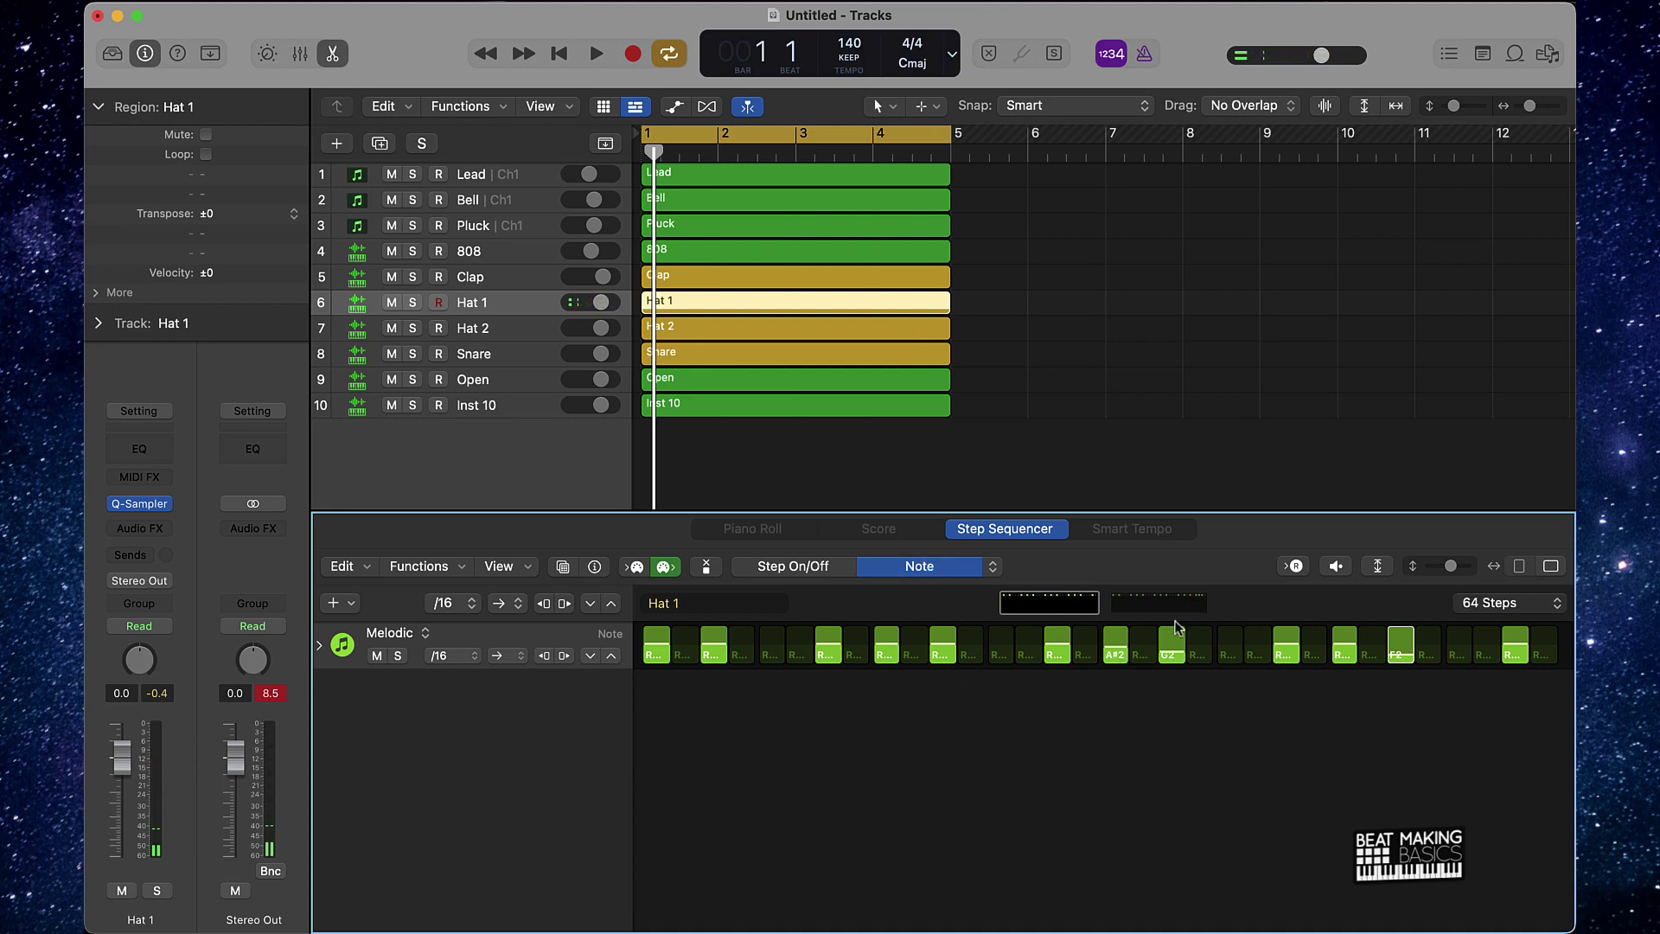
left_click(1151, 293)
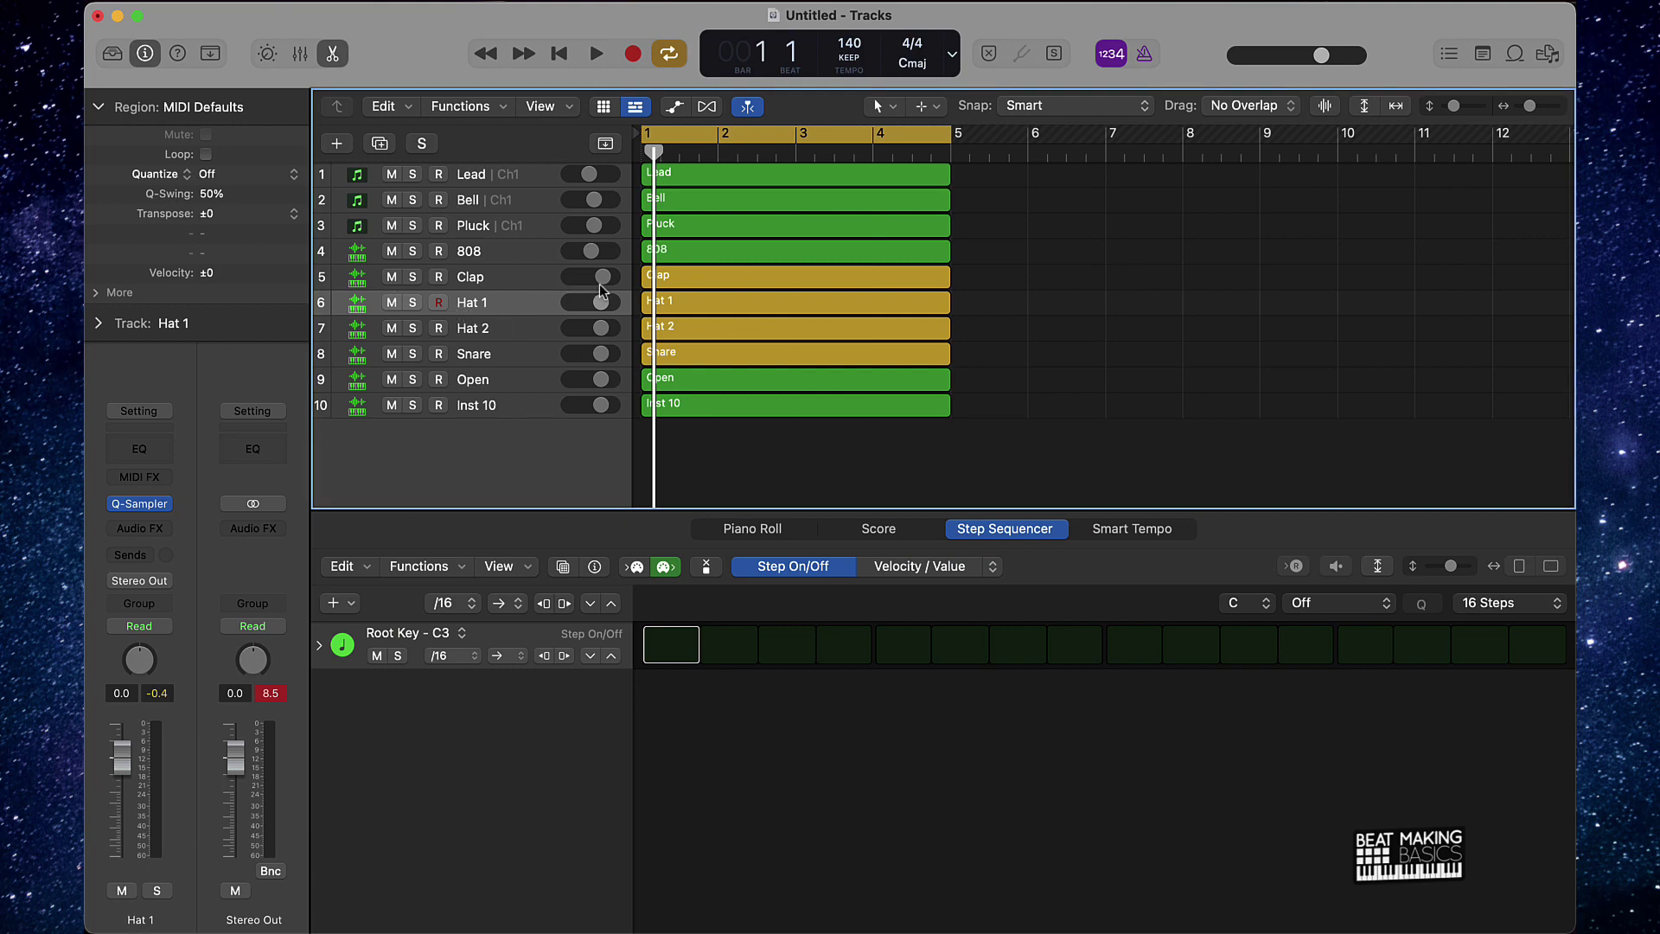